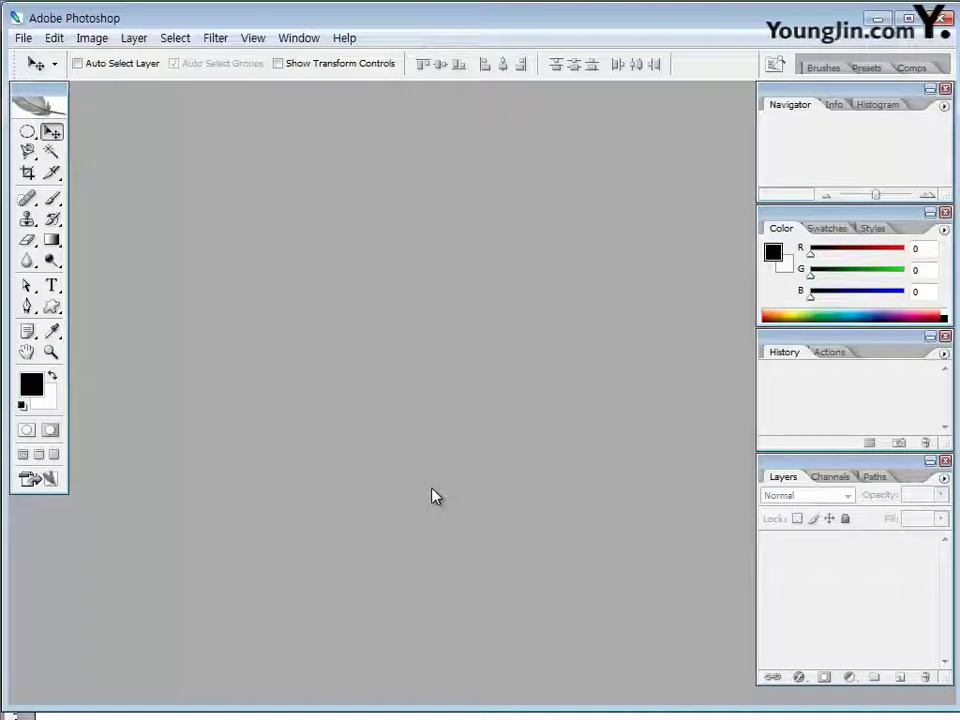
Create a new 450 × 600 pixel document at 72 pixels/inch and enlarge its window to fit the whole canvas
key("ctrl+n")
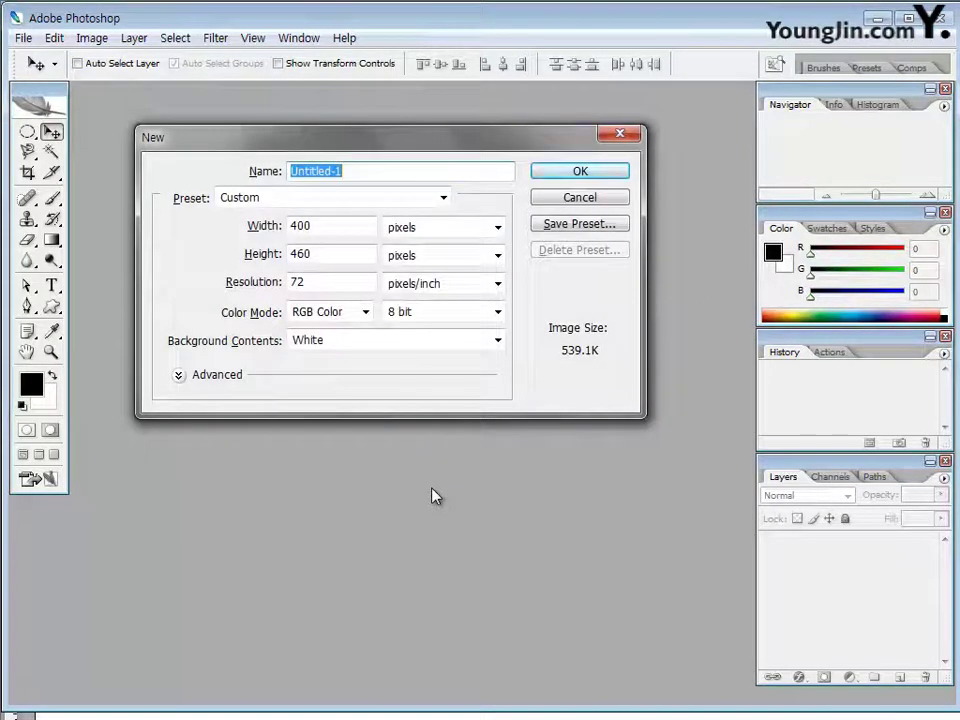
double_click(332, 225)
type("450")
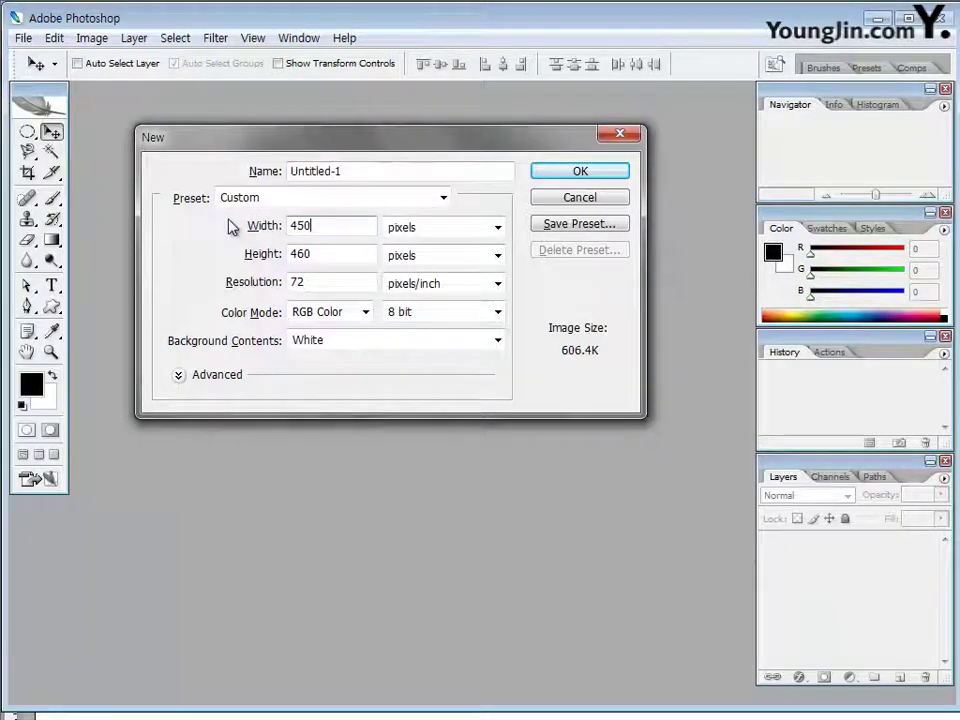
key("Tab")
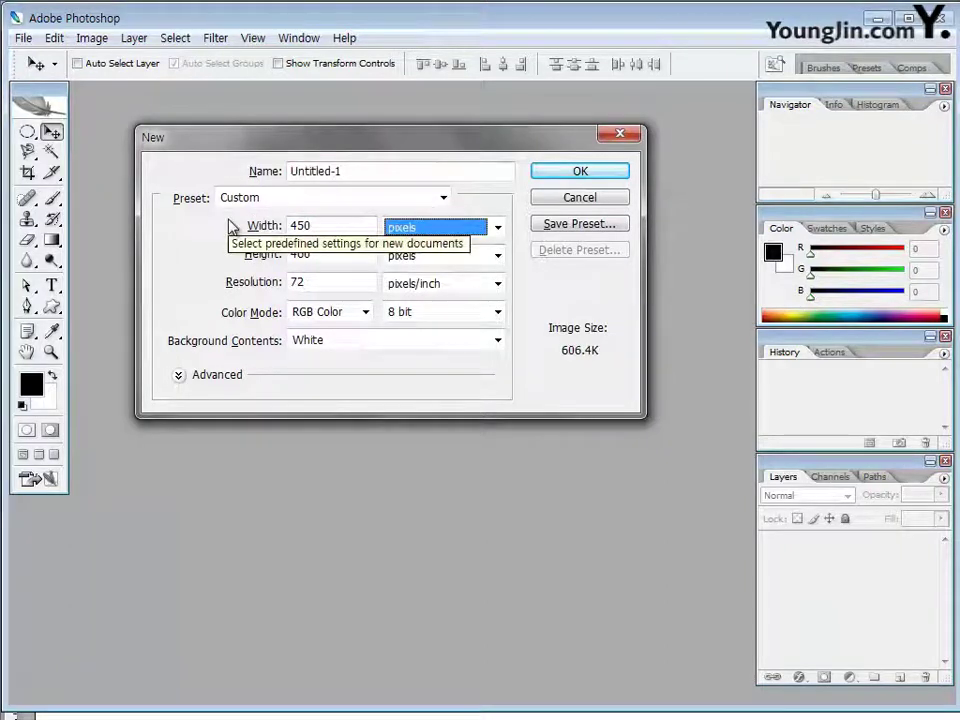
key("Tab")
type("600")
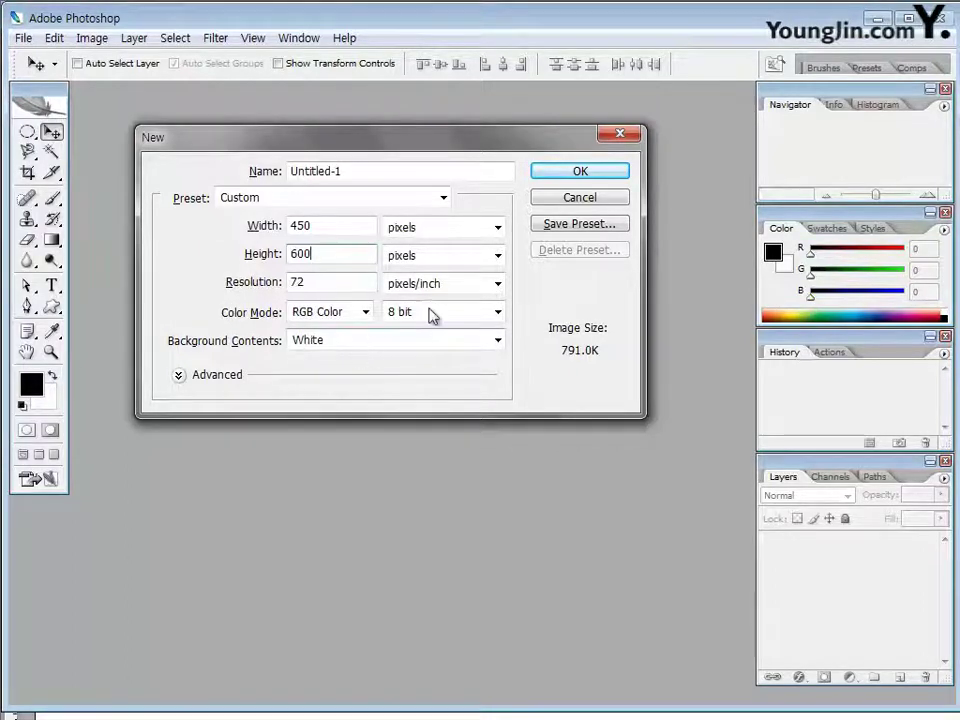
left_click(600, 177)
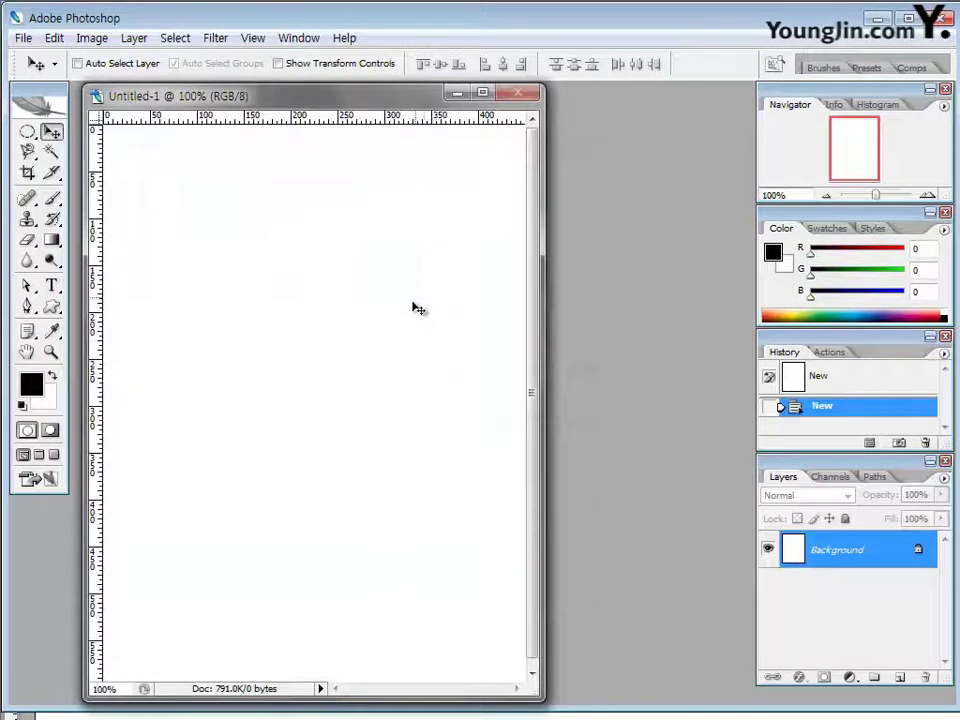
left_click_drag(302, 103, 294, 101)
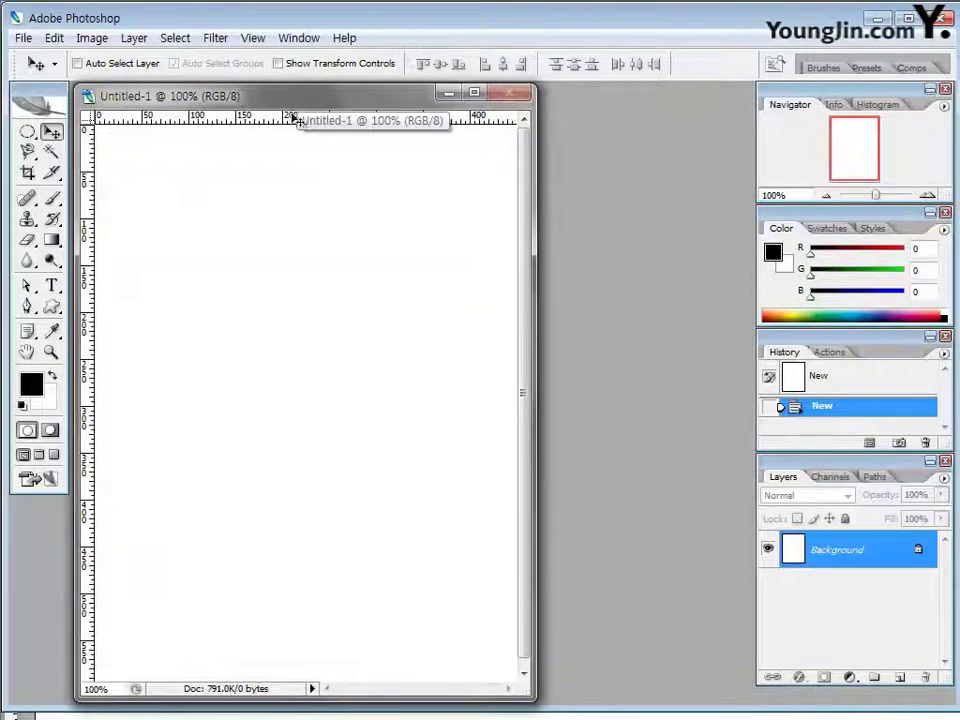
left_click_drag(530, 692, 541, 708)
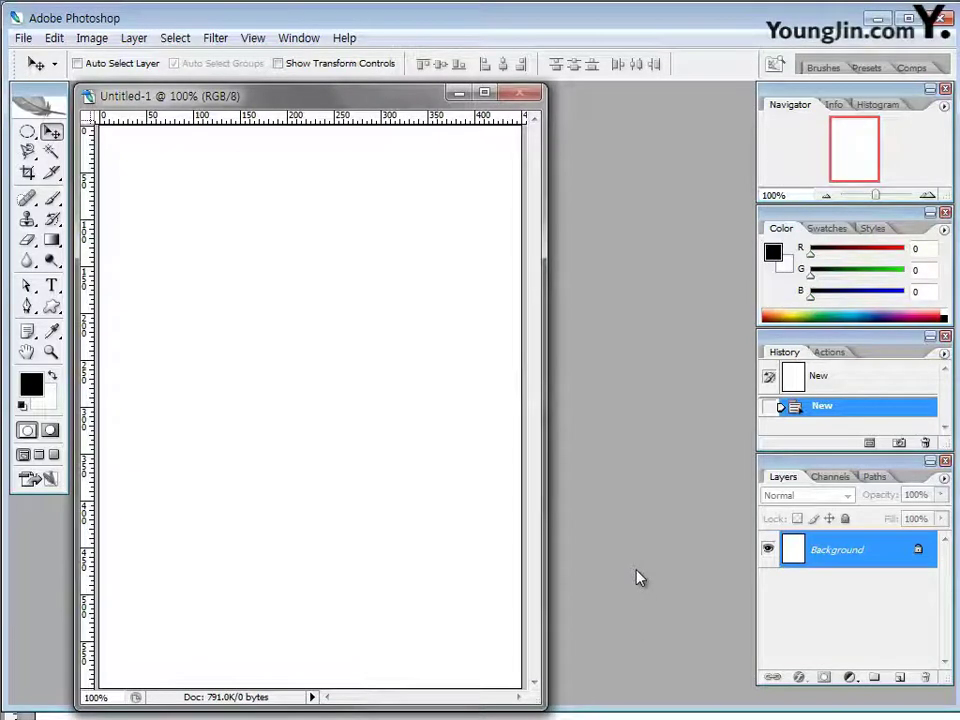
Save the new document in the GTQ folder as 기출따라하기-2-1 in Photoshop format
left_click(24, 40)
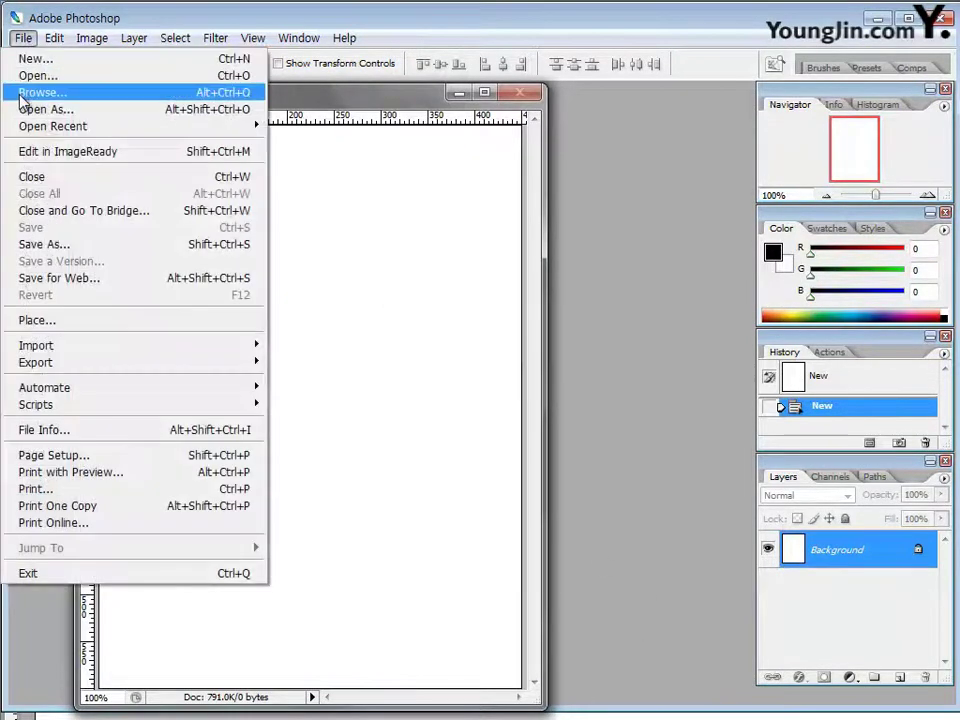
left_click(50, 244)
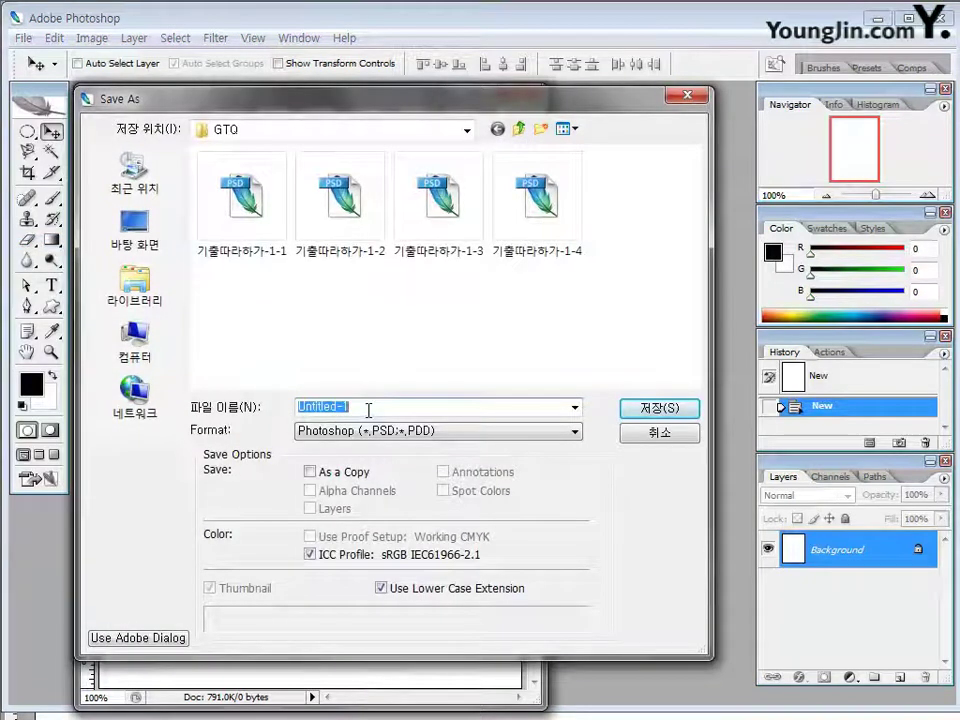
type("ㄹ")
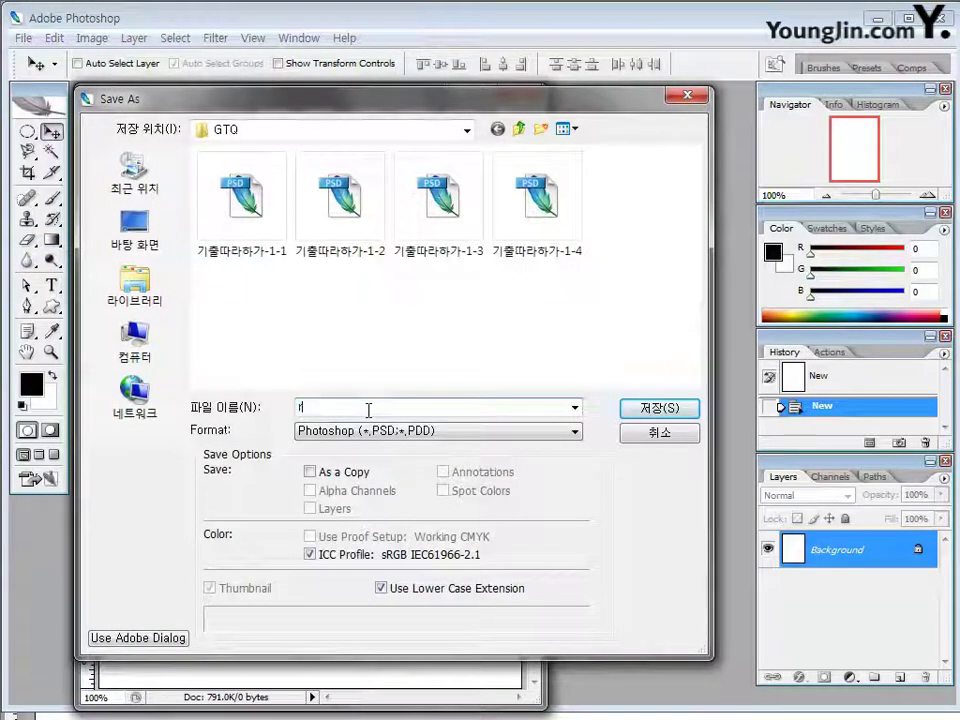
type("기출따라하기")
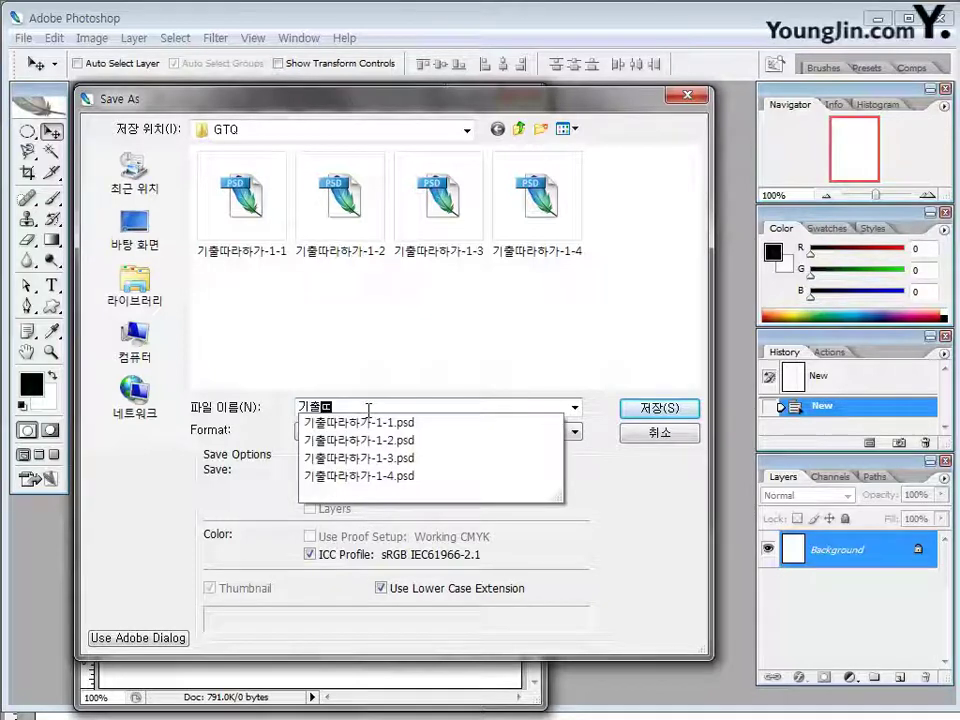
type("-2-1")
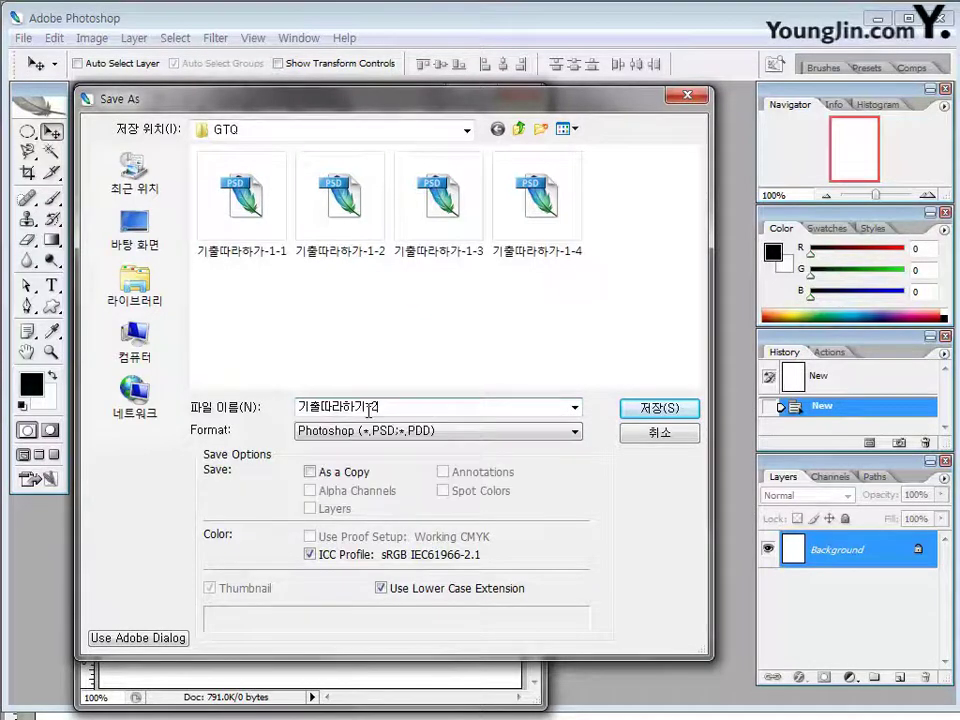
left_click(660, 407)
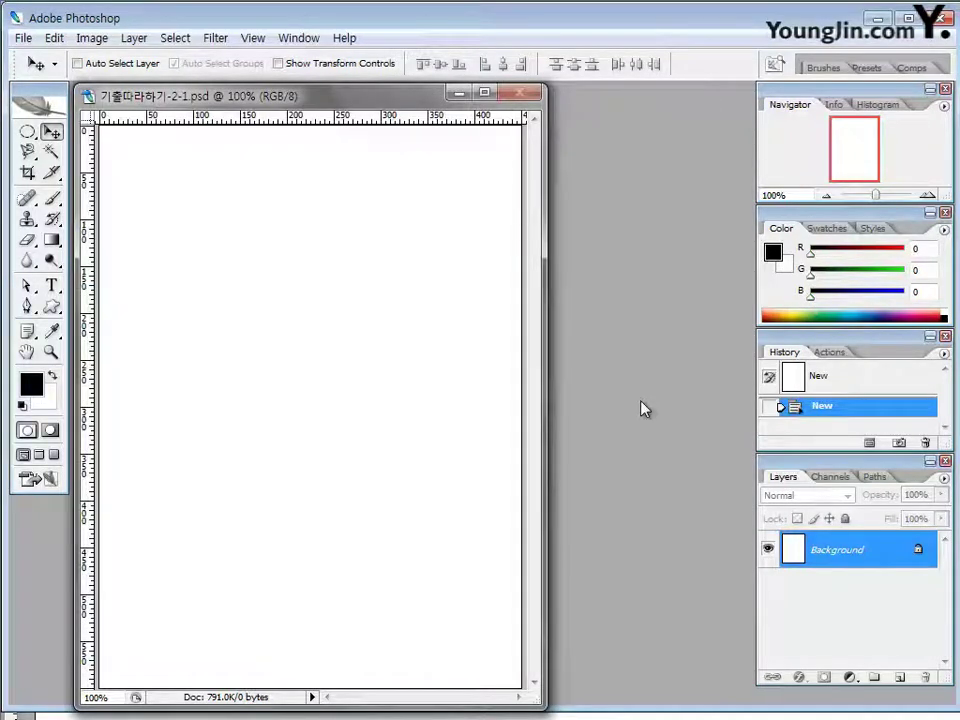
Open the image 2급-1 from the Chapter02 folder and copy the photo into the 기출따라하기-2-1 document
double_click(589, 365)
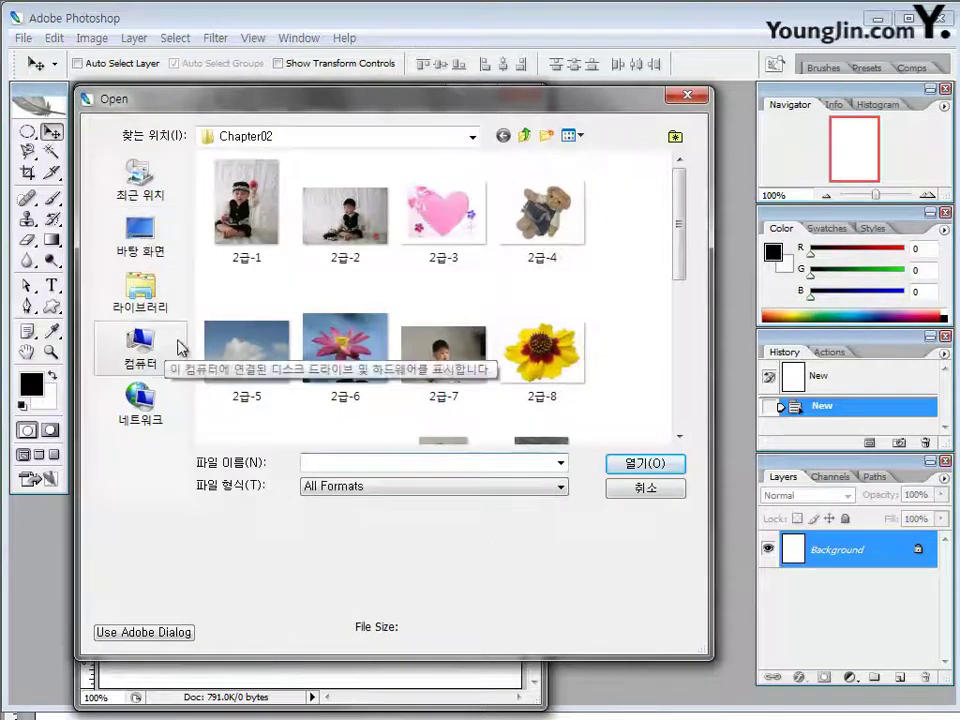
left_click(268, 241)
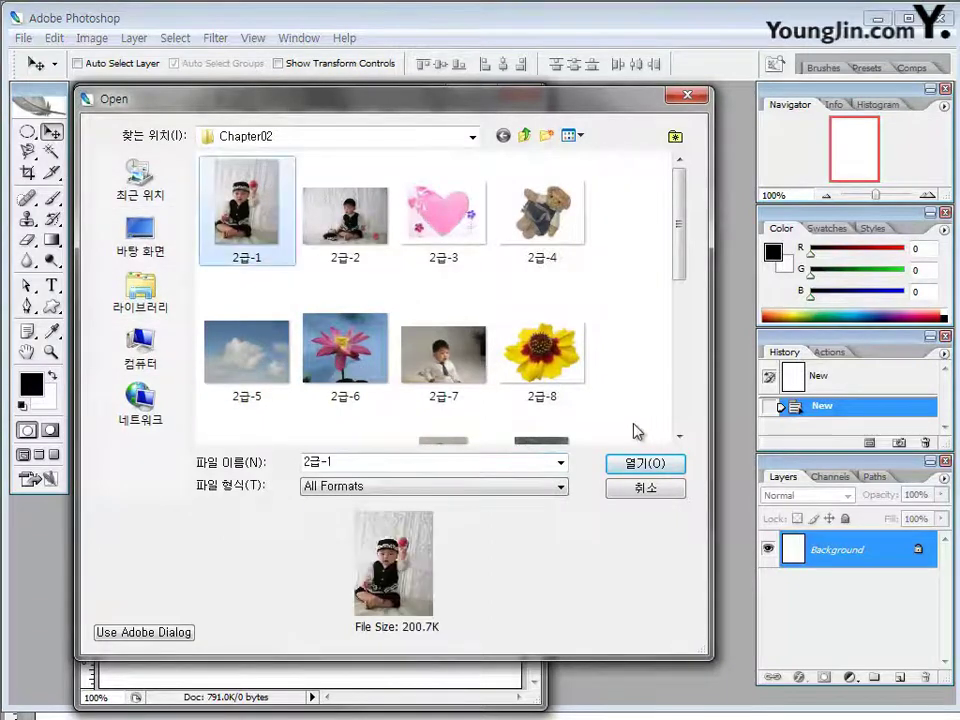
left_click(650, 463)
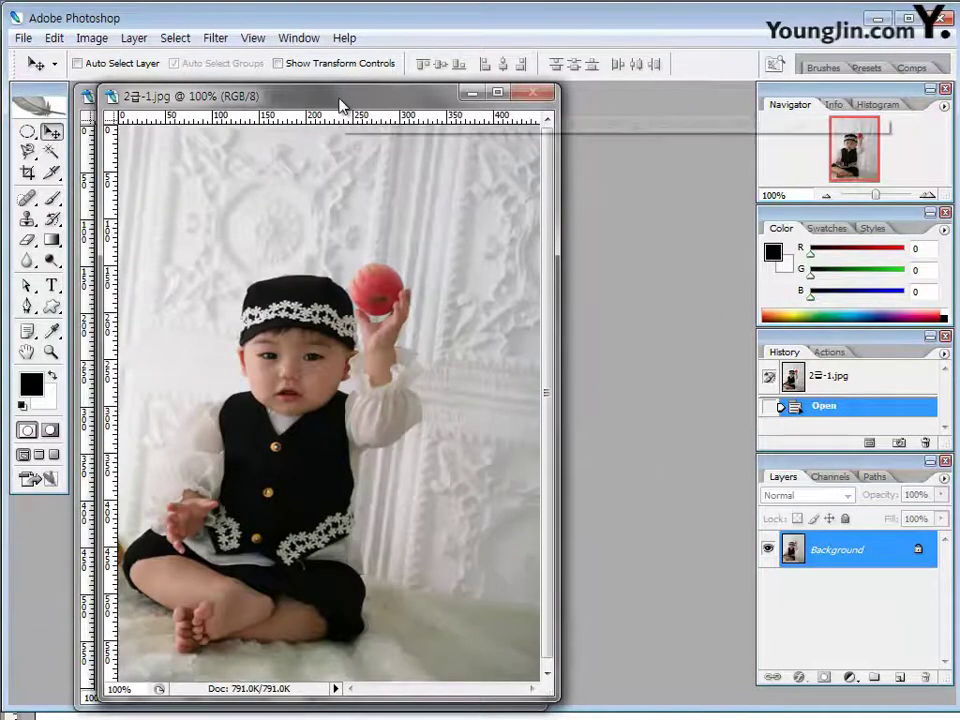
left_click_drag(343, 103, 463, 125)
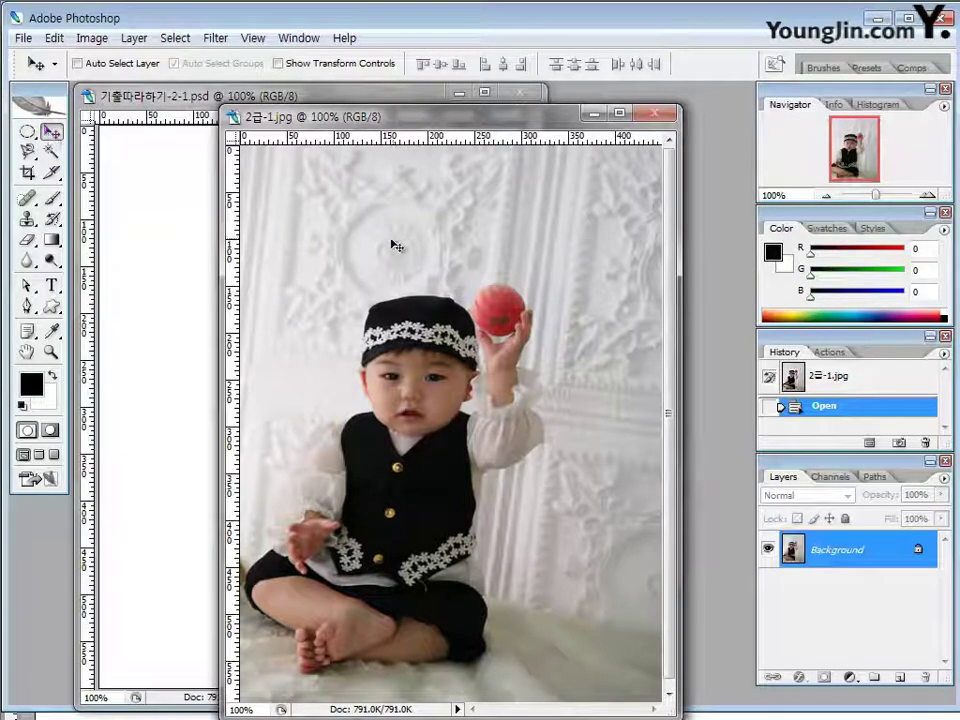
left_click_drag(392, 242, 272, 261)
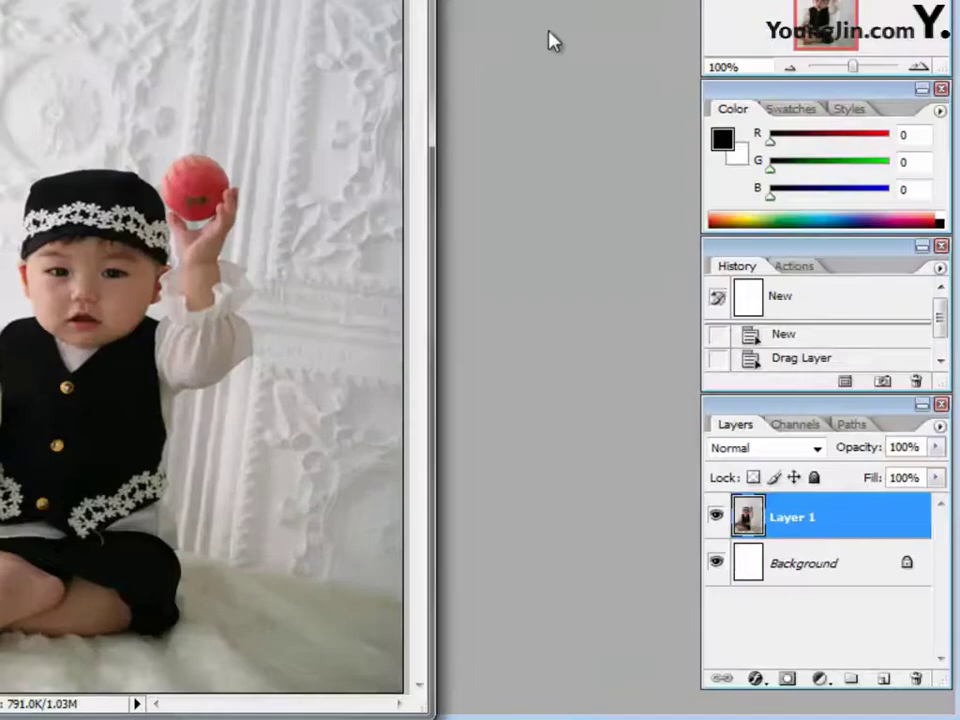
Rename the copied photo layer as 아가
double_click(805, 524)
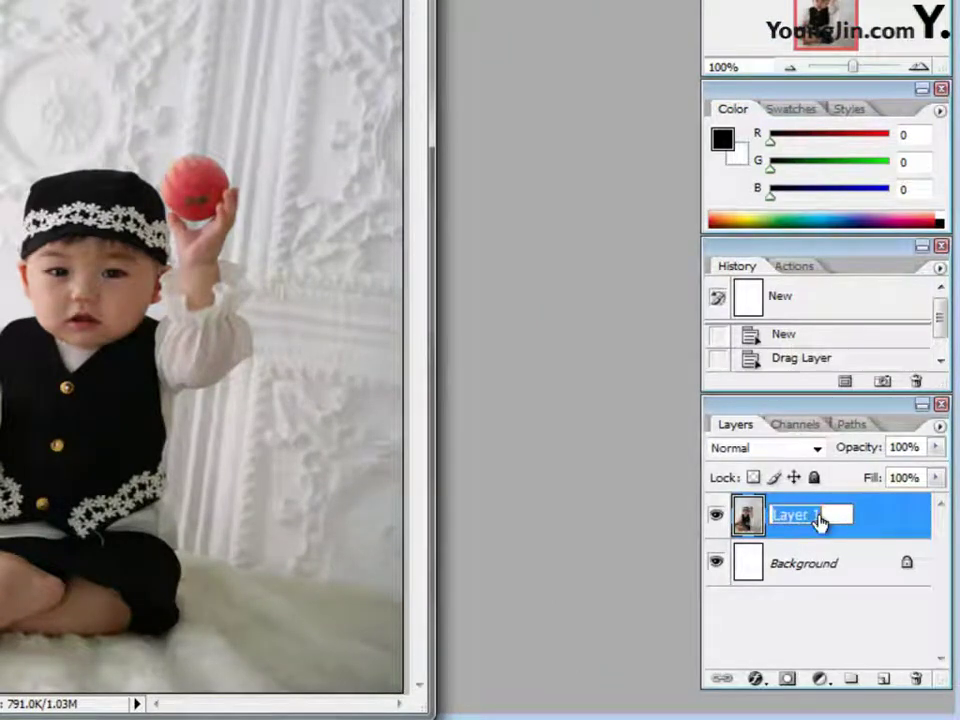
type("dk")
key("BackSpace")
key("BackSpace")
type("아기")
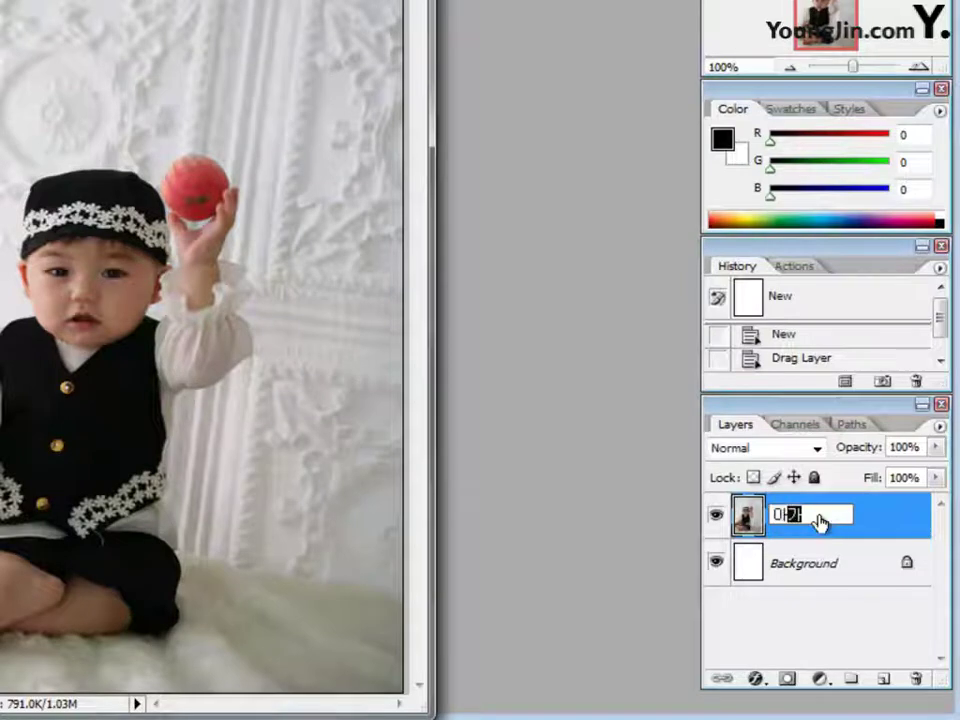
key("Return")
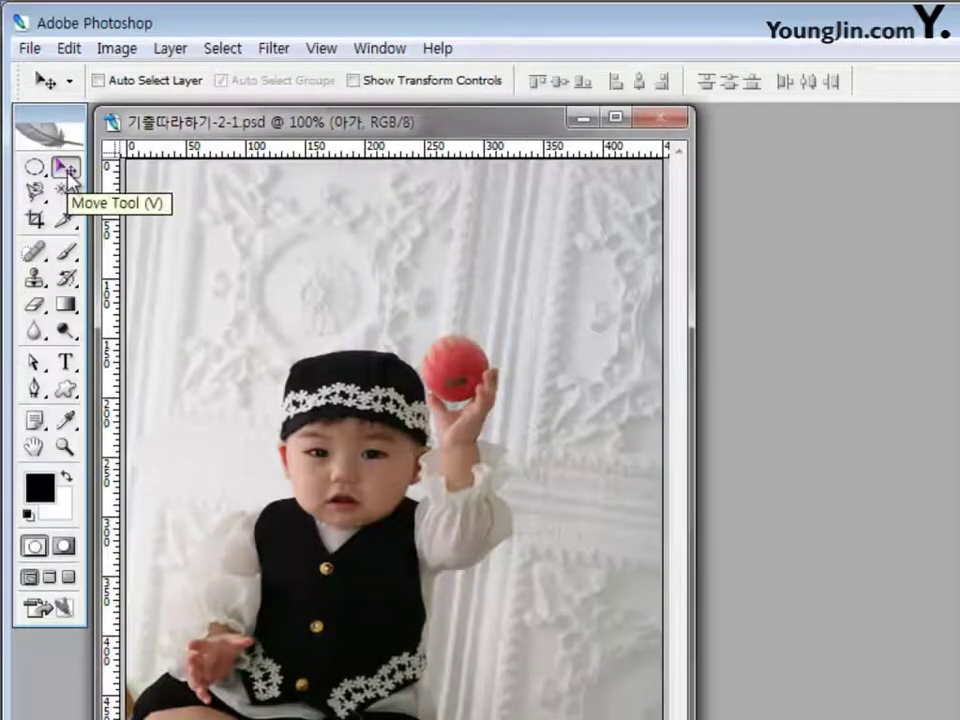
Select the entire red ball in the raised hand with the Magic Wand at tolerance 32, adding its missing areas to the selection
left_click(66, 194)
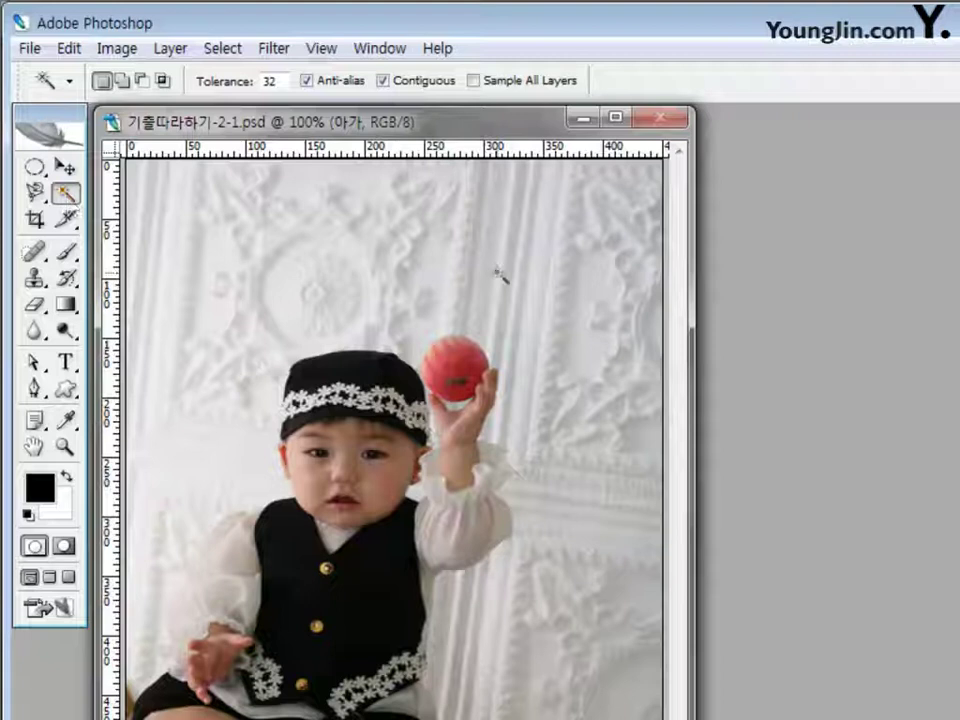
left_click(458, 378)
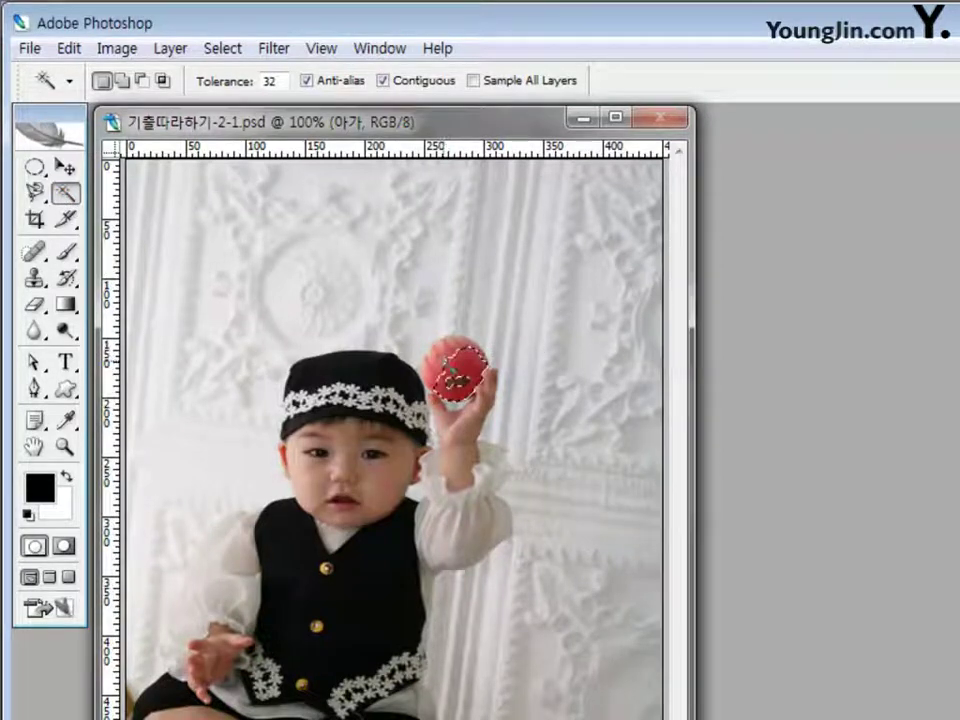
left_click(456, 381, "shift")
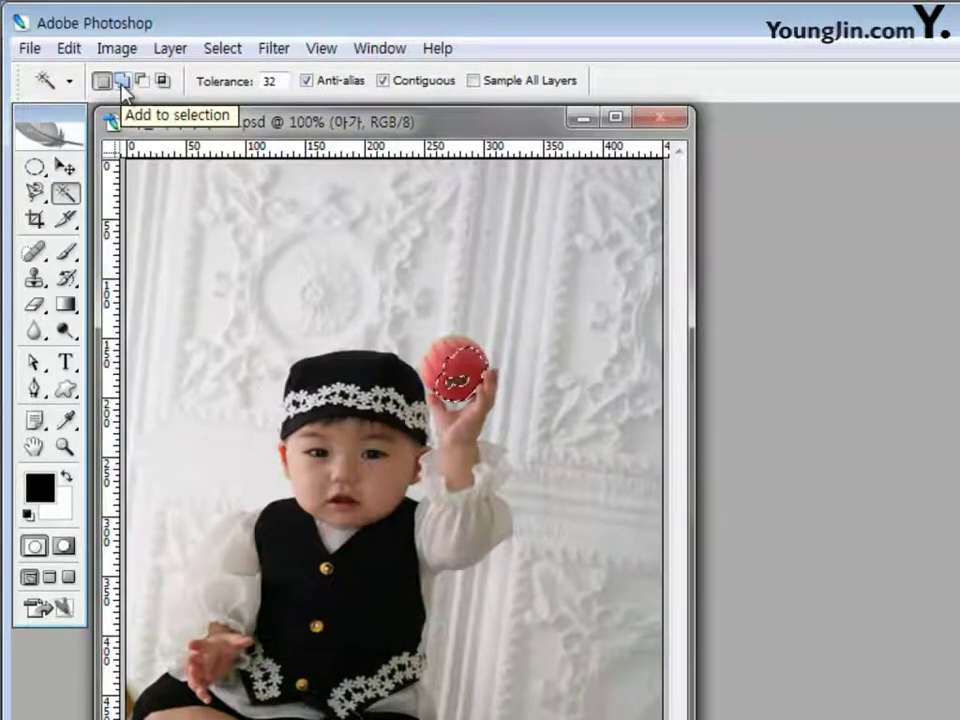
left_click(121, 81)
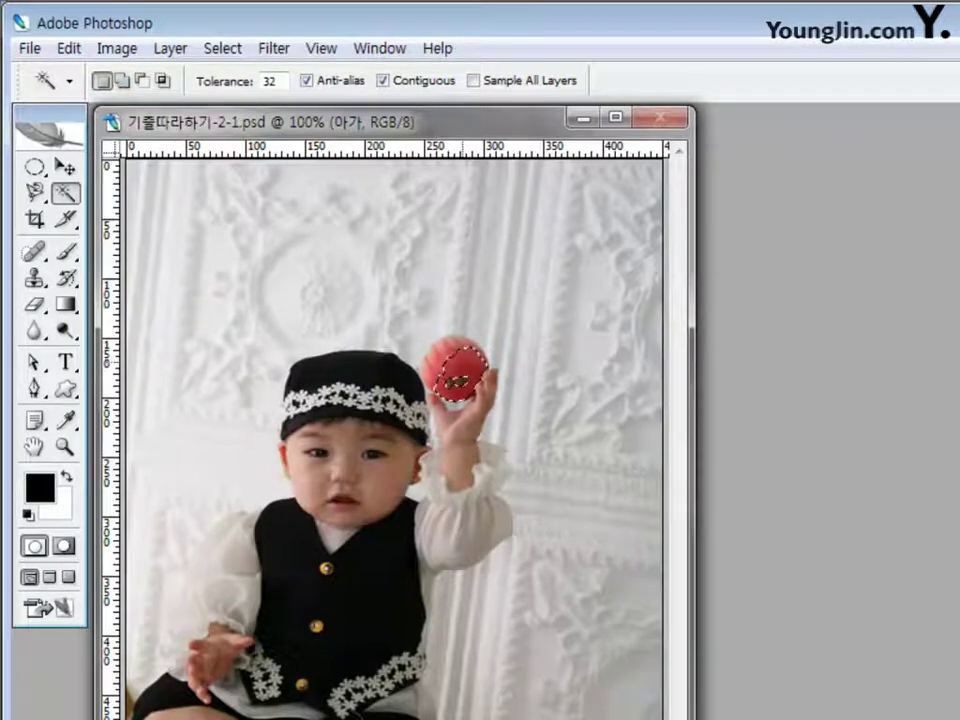
left_click(121, 81)
left_click(475, 388)
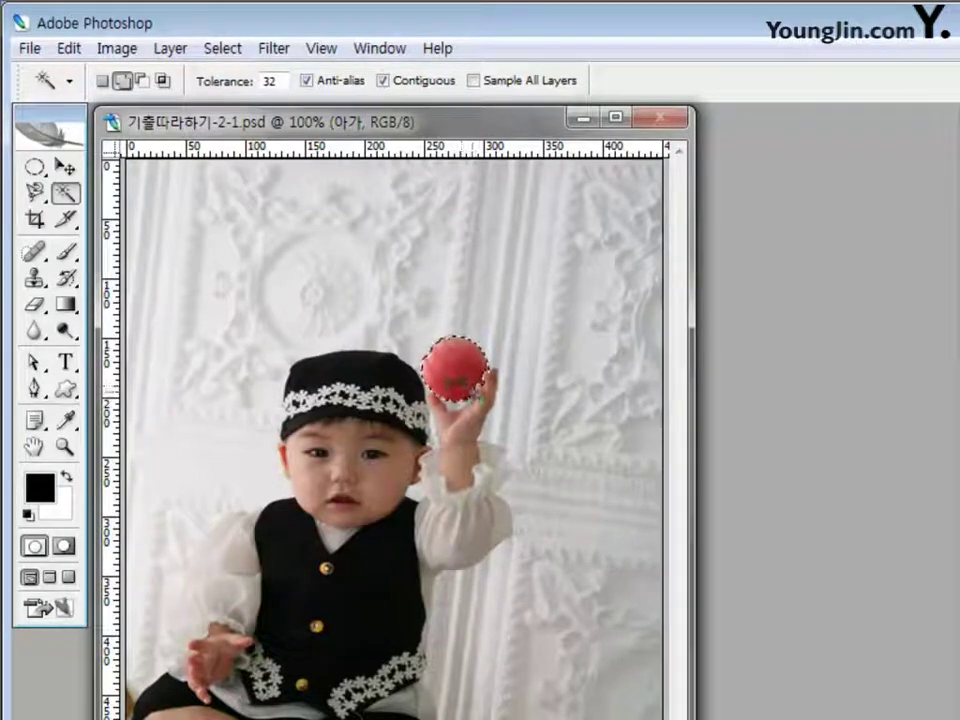
left_click(478, 377, "shift")
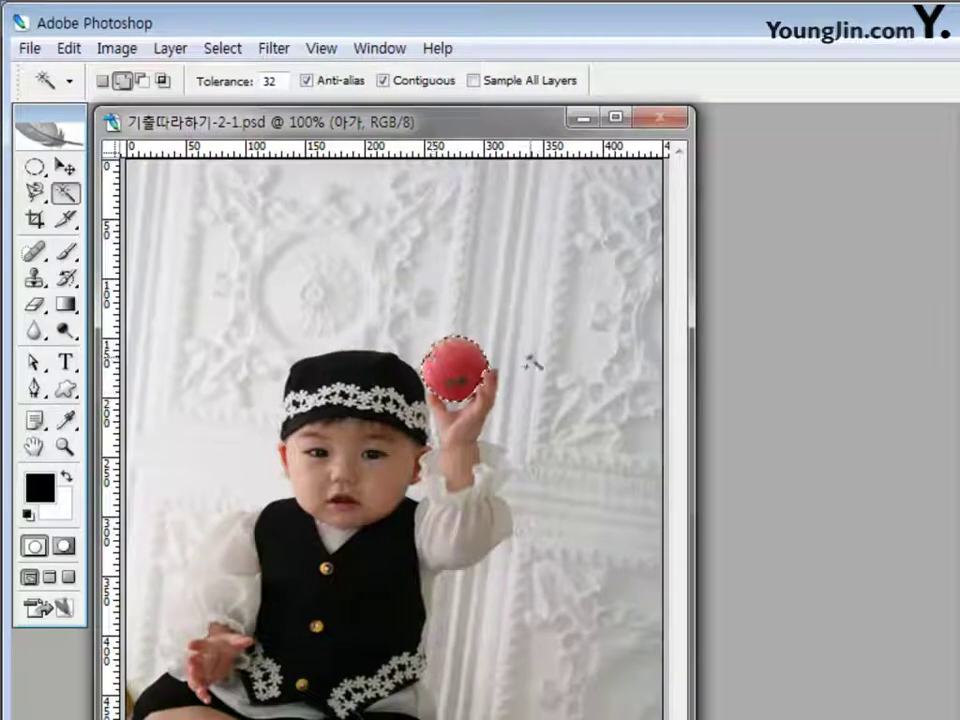
Duplicate the selected red ball and place the copy over the baby's lowered hand with the Move tool
left_click(63, 172)
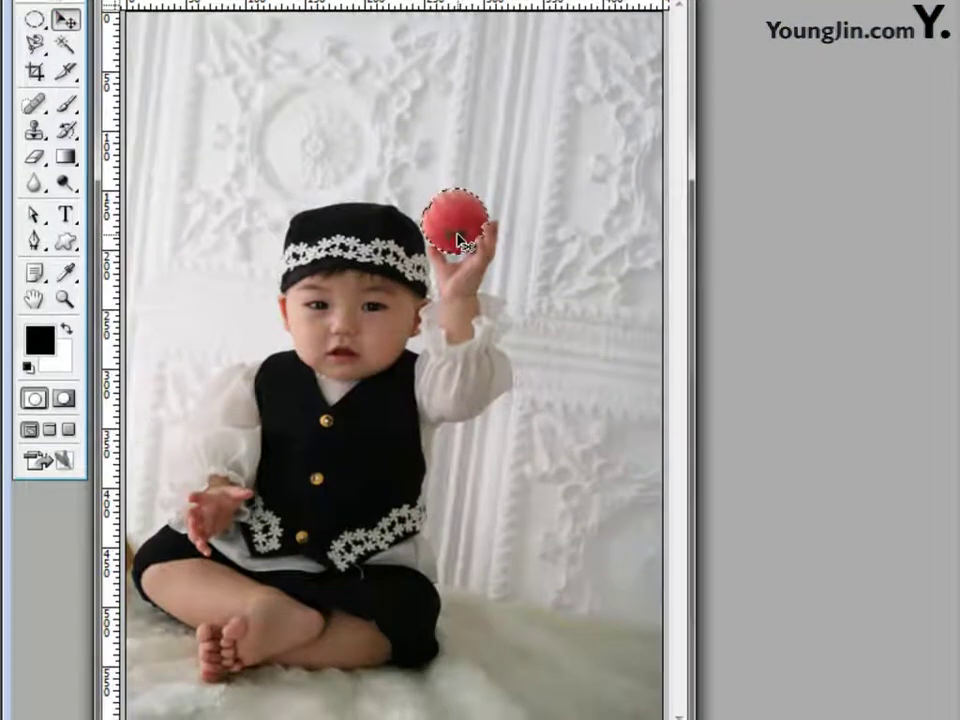
left_click_drag(460, 240, 226, 530)
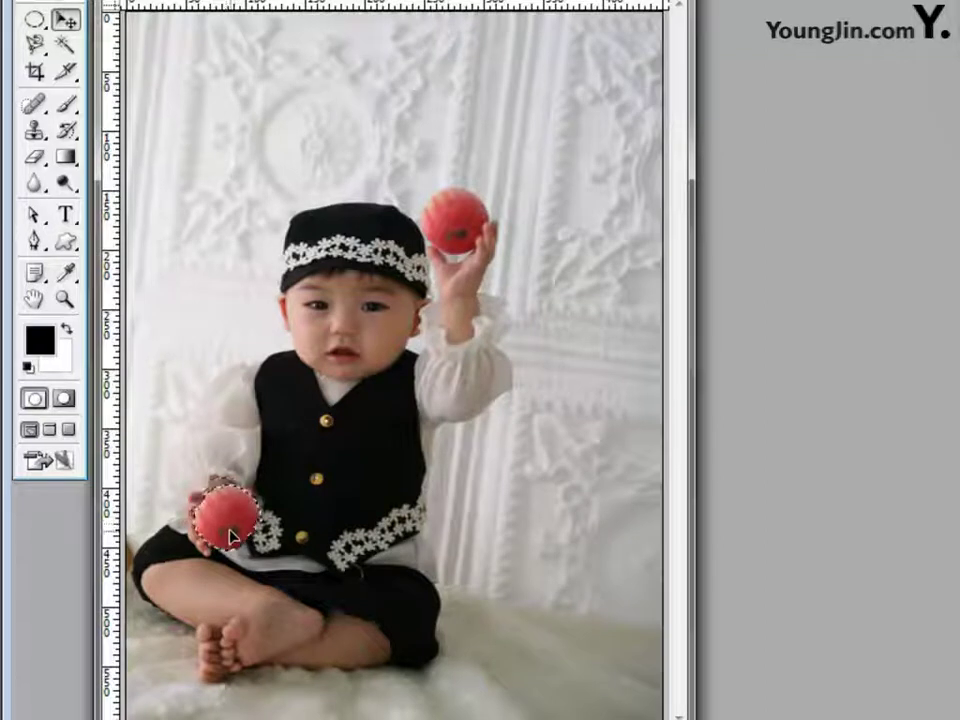
left_click_drag(226, 530, 233, 528)
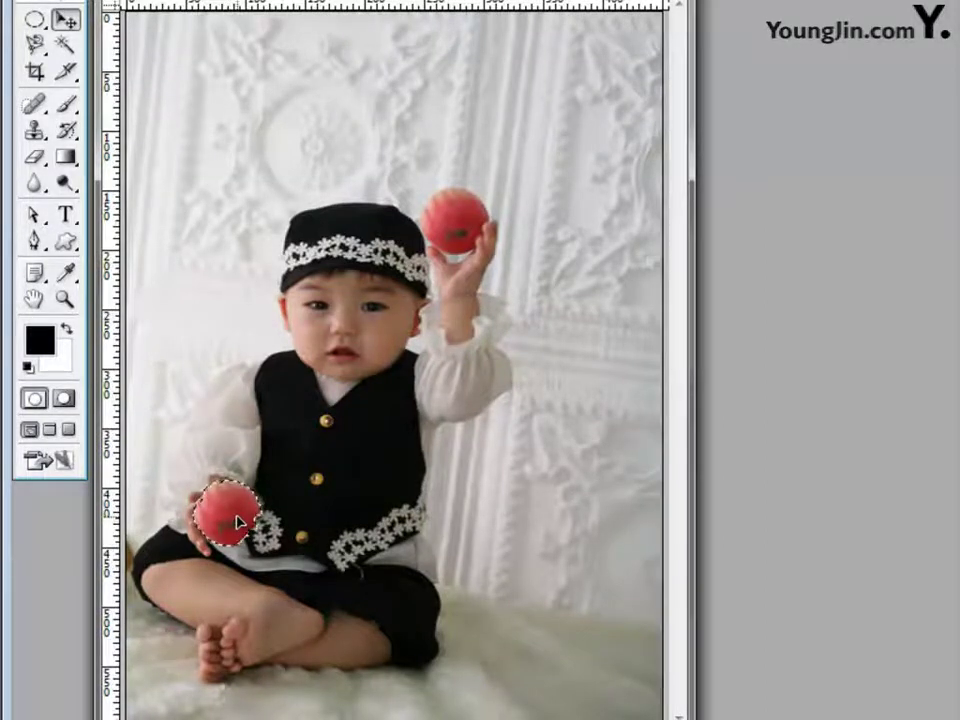
Flip the copied ball at the lowered hand horizontally with Free Transform and apply the transformation
key("ctrl+t")
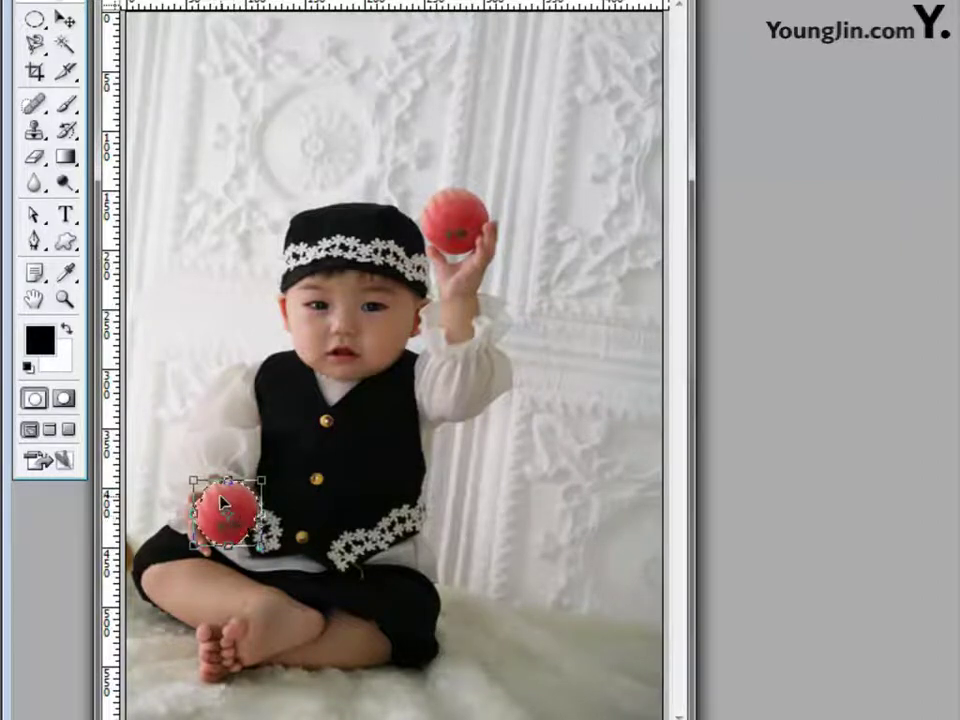
right_click(224, 507)
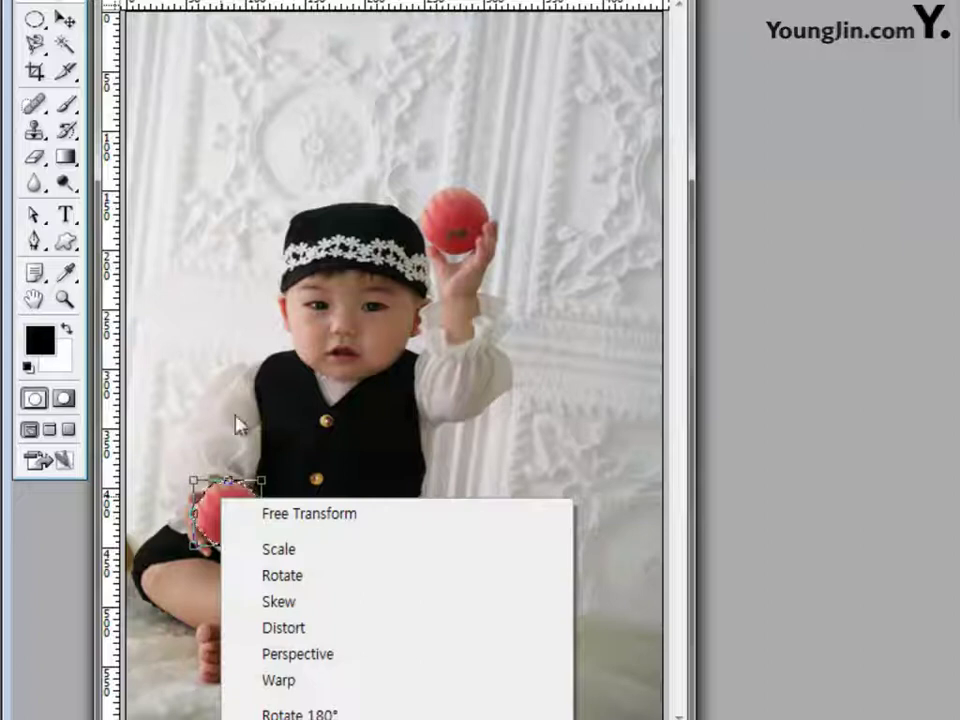
right_click(240, 312)
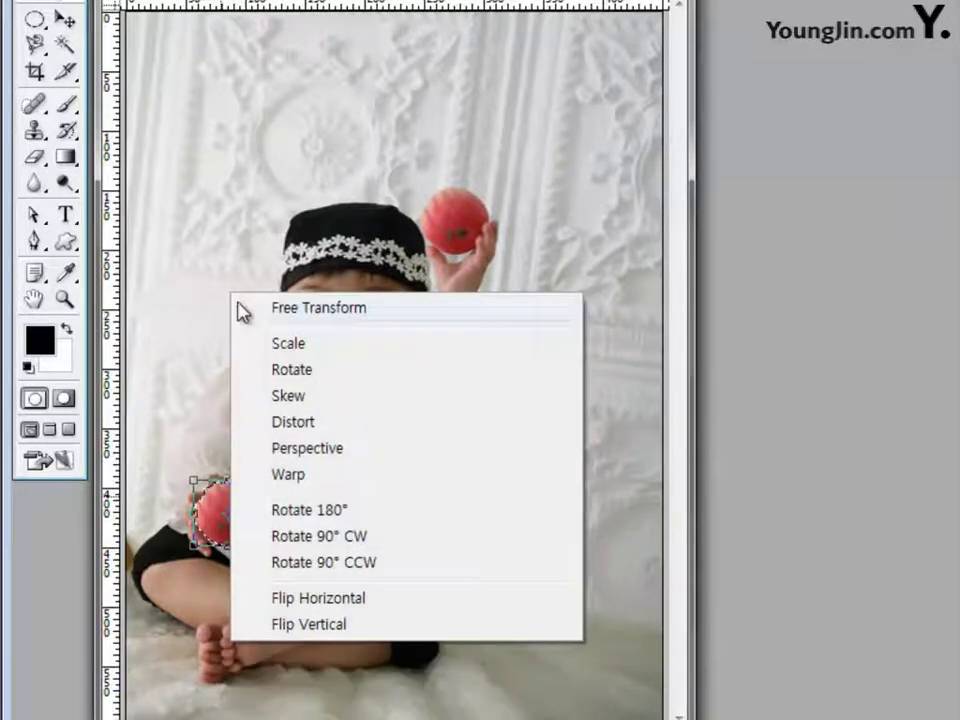
left_click(341, 603)
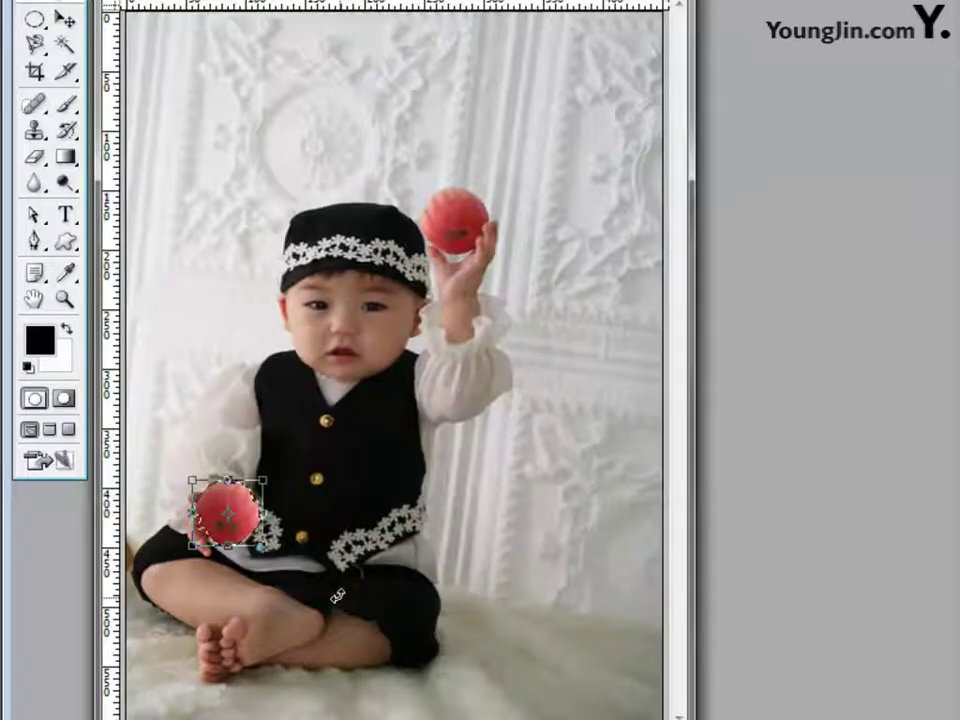
key("Return")
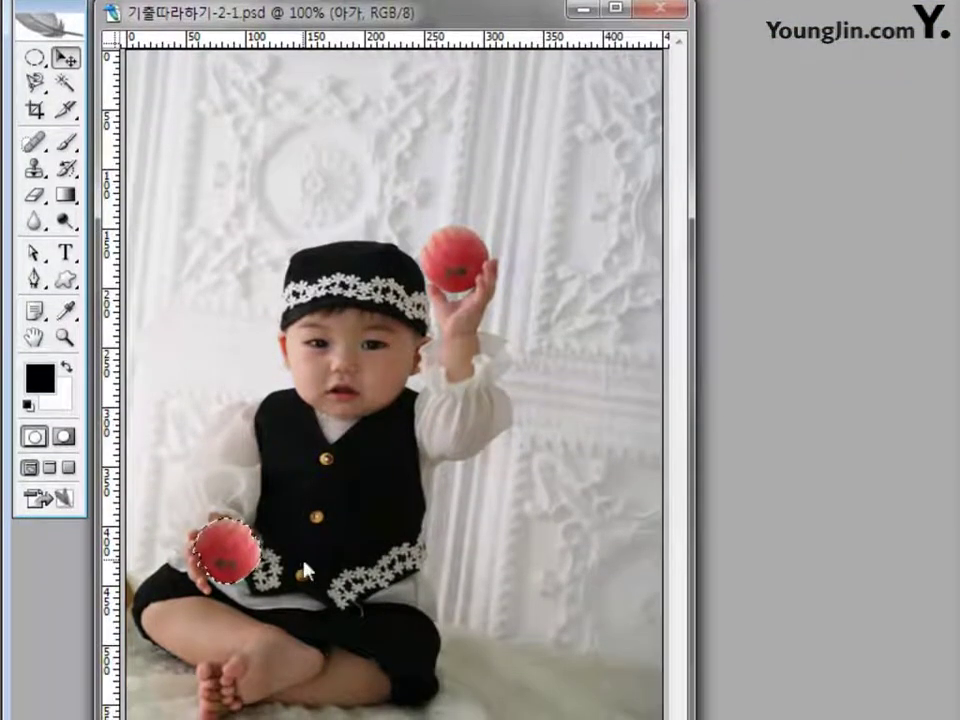
Nudge the copied ball slightly to fit the baby's lowered hand and deselect it
left_click_drag(305, 571, 302, 566)
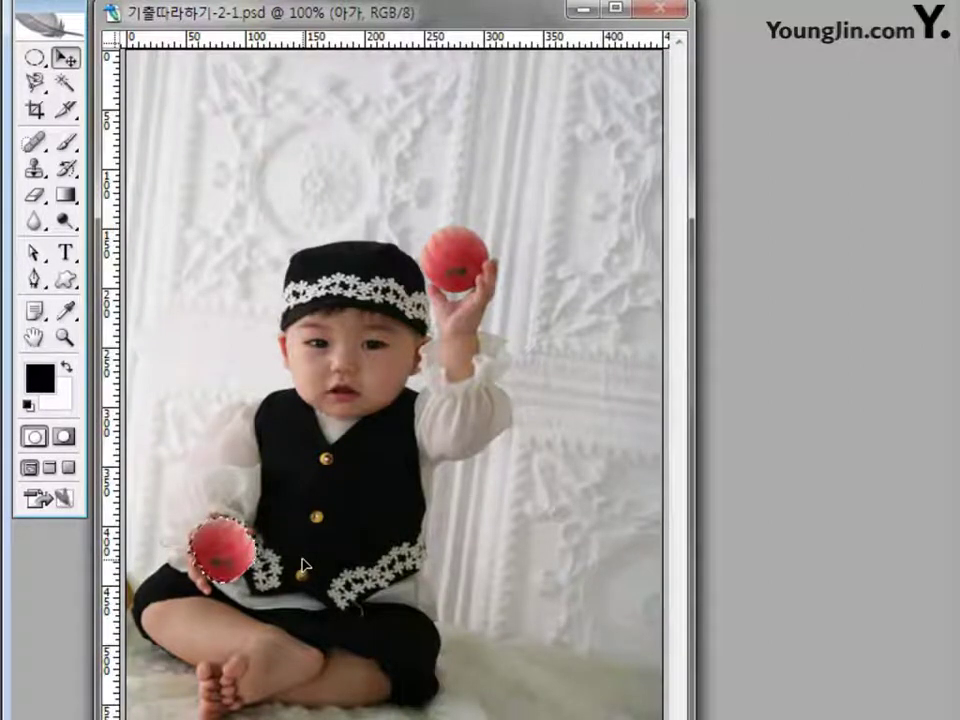
key("ctrl+d")
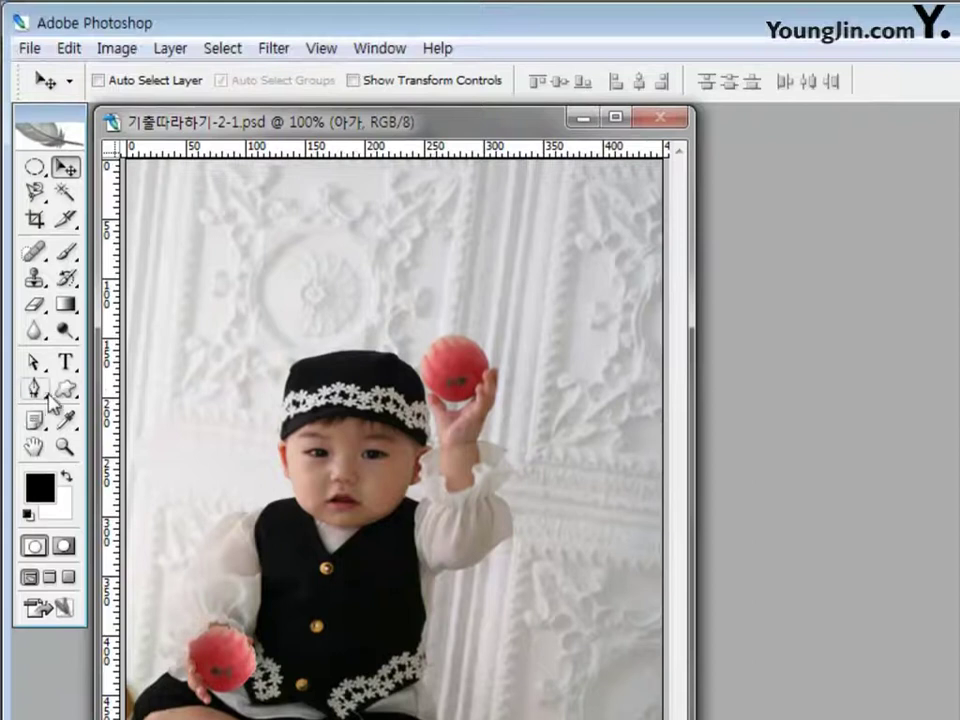
Set up the Custom Shape tool to draw a shape layer with the Heart Card shape and no layer style
left_click(66, 392)
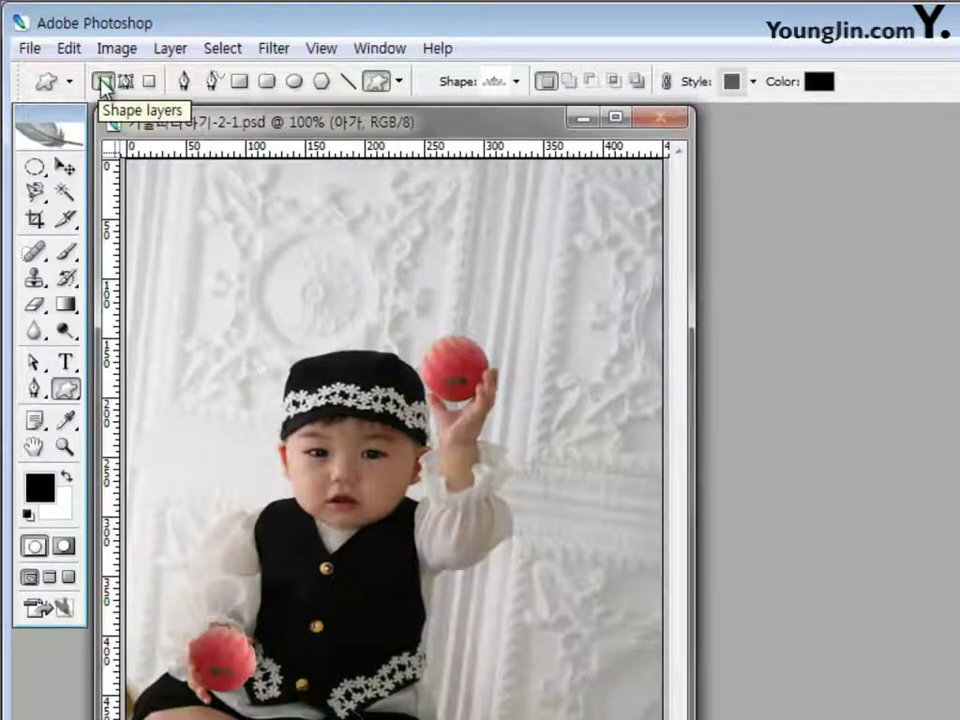
left_click(517, 83)
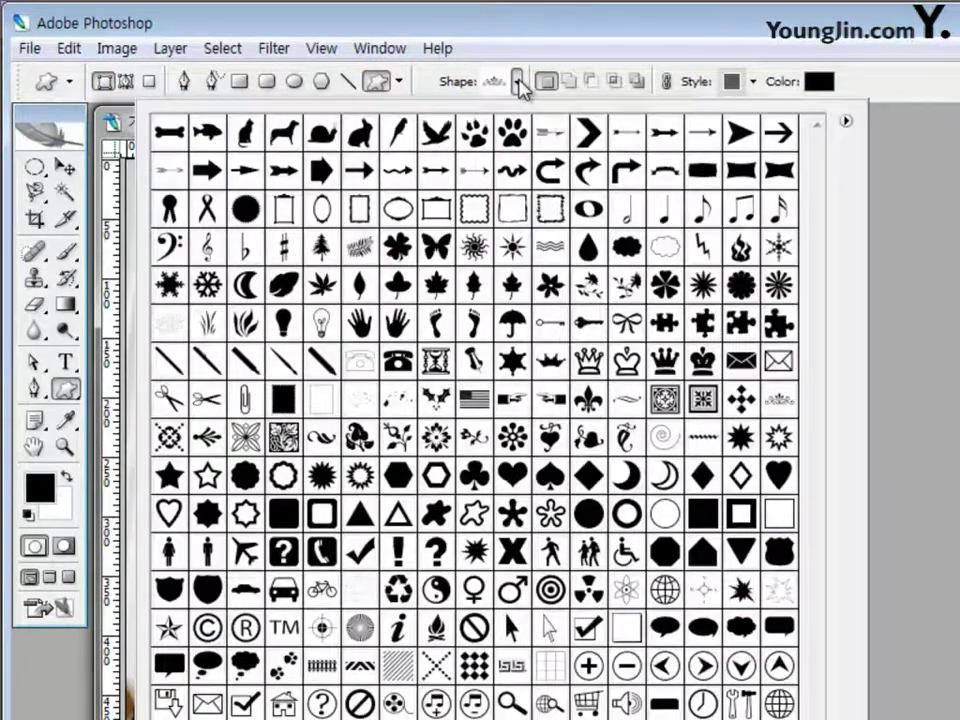
left_click(512, 475)
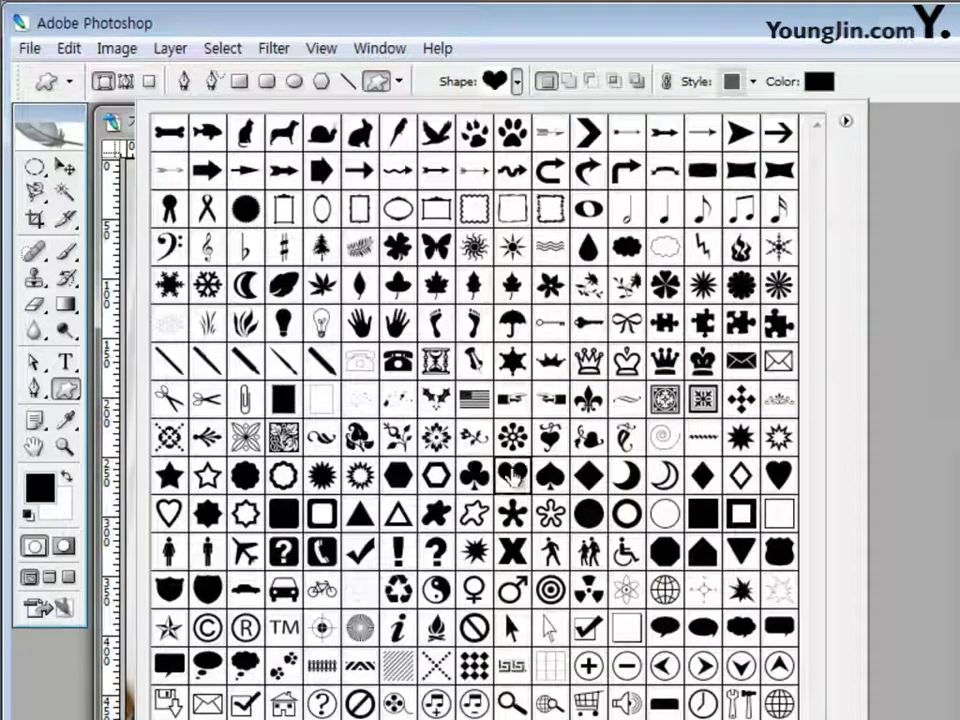
left_click(753, 81)
left_click(619, 132)
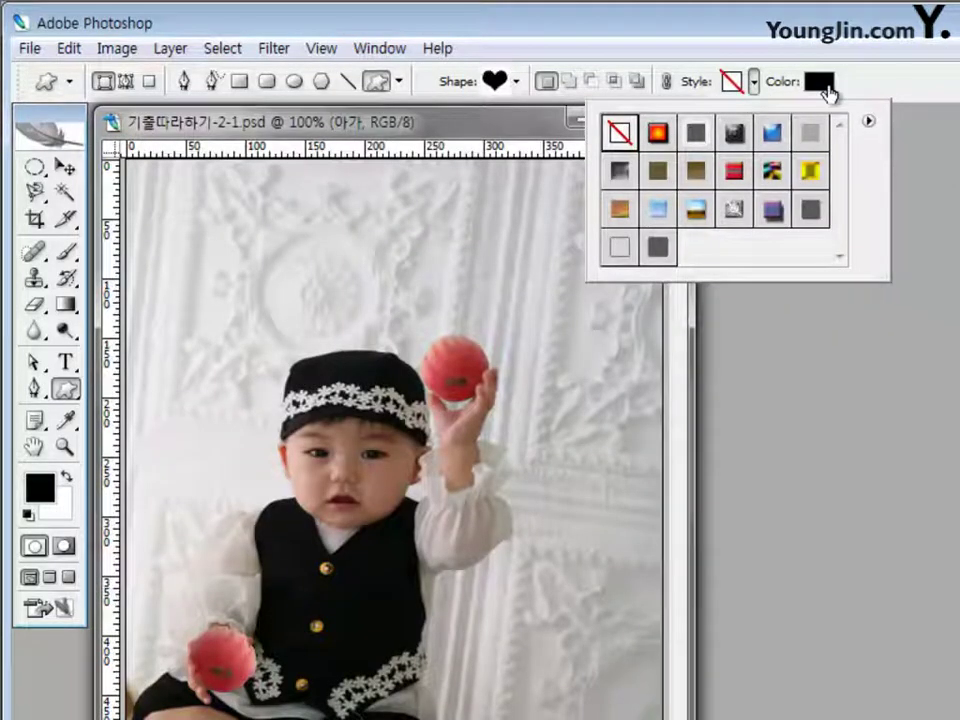
Set the shape's fill color to #ffccff
left_click(827, 85)
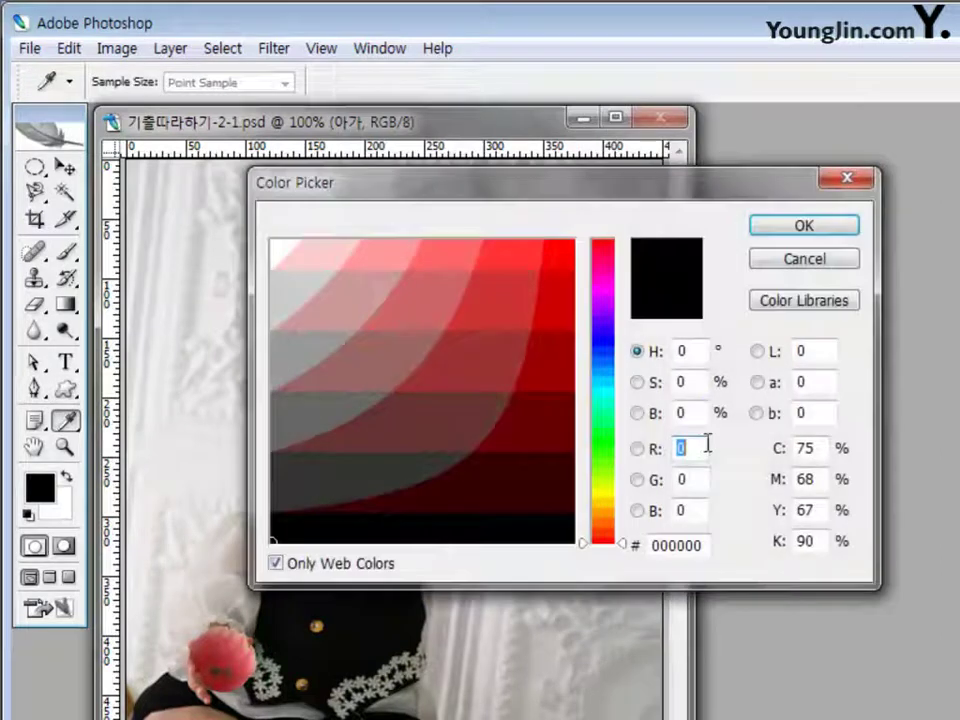
left_click(676, 545)
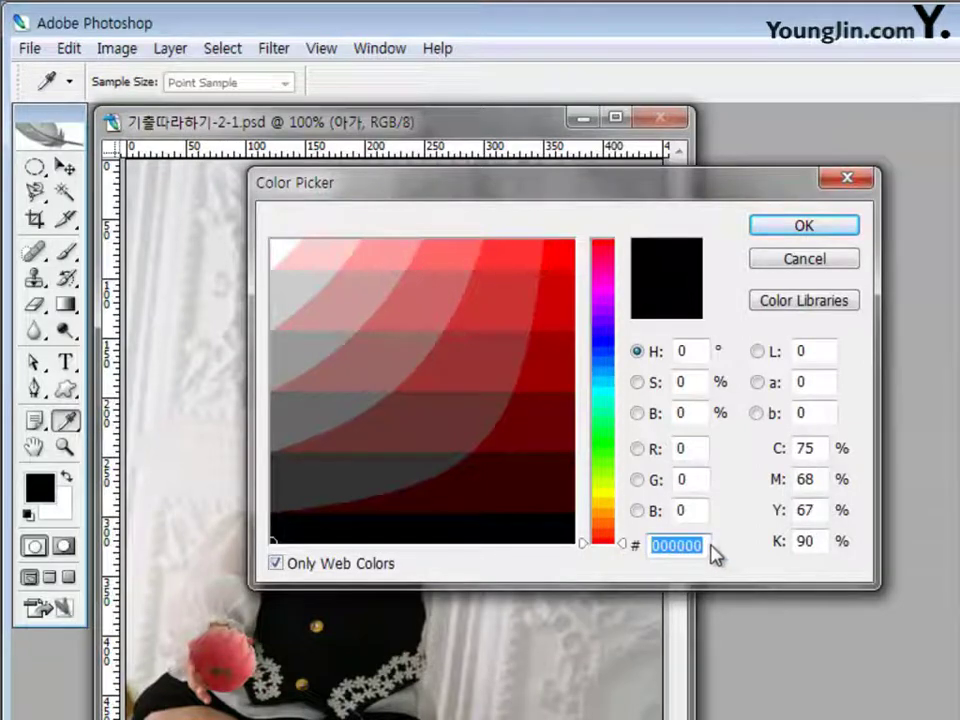
type("ffccff")
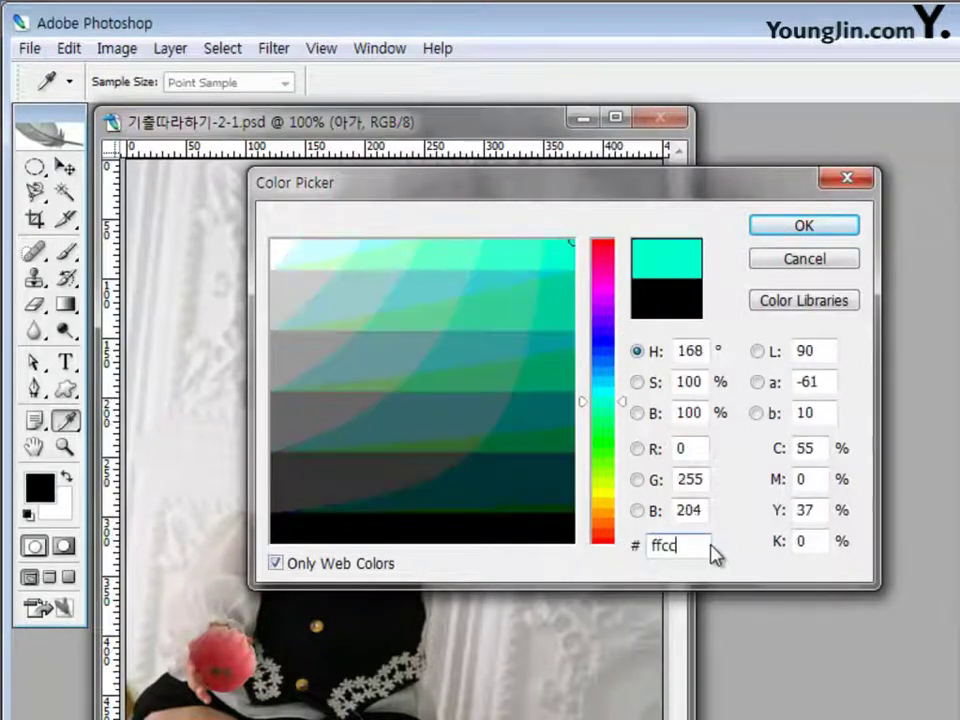
left_click(795, 230)
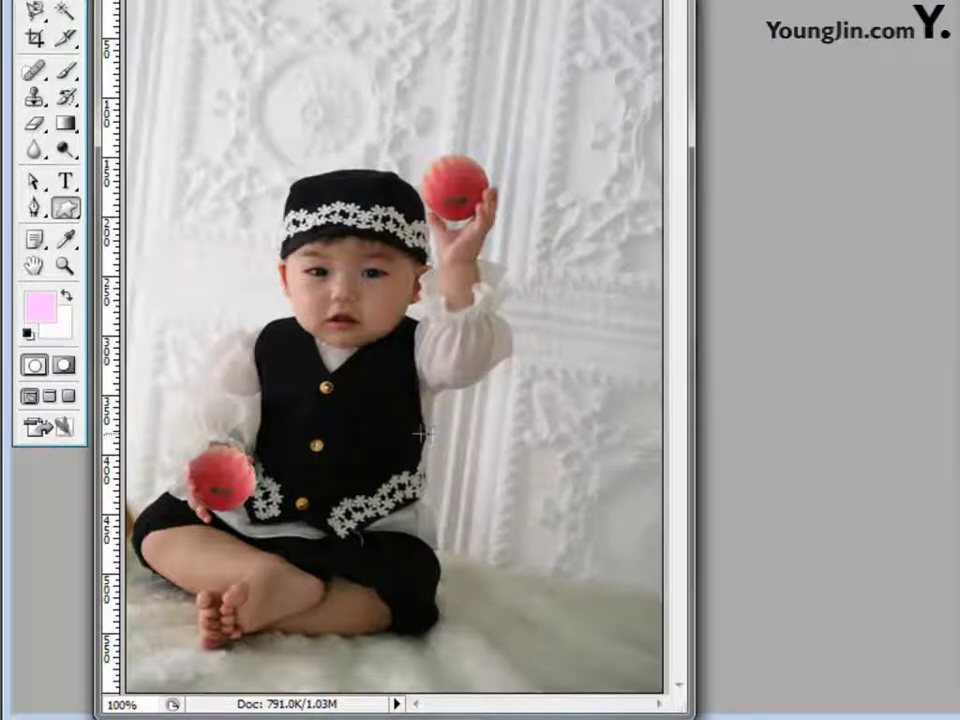
Draw a heart about 200 px wide beside the baby's lower body and rename its layer as 큰하트
left_click_drag(430, 440, 660, 588)
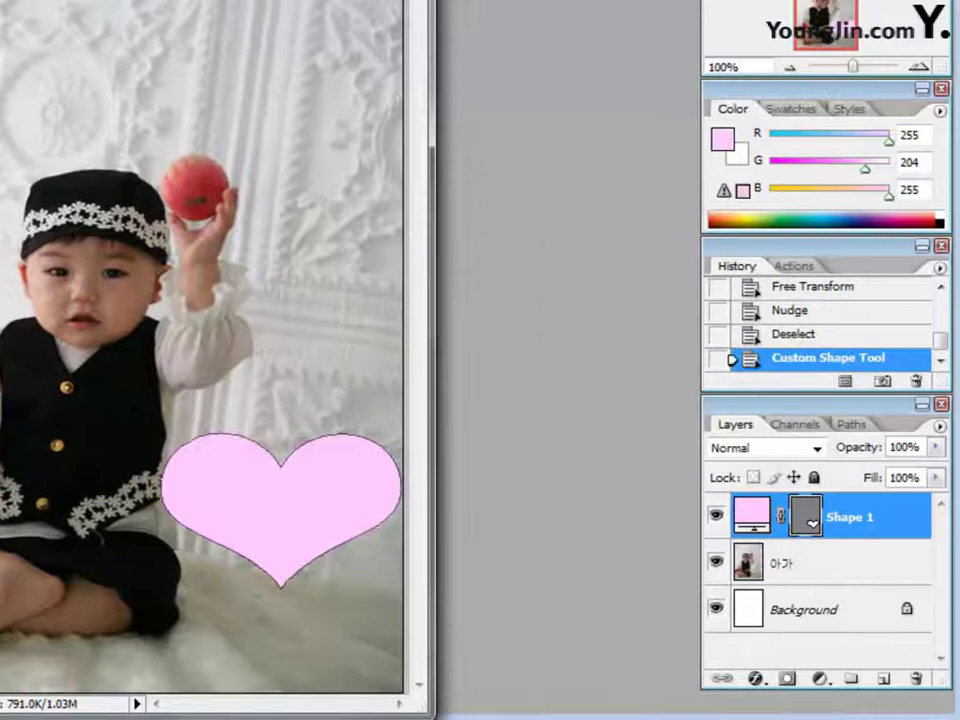
double_click(849, 517)
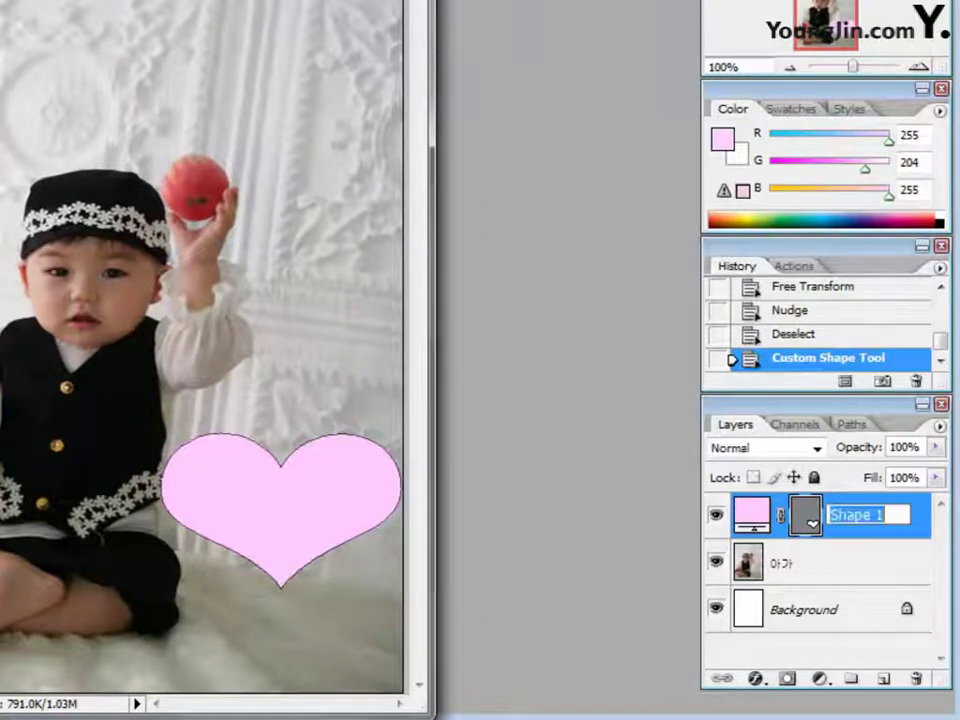
type("zmsg")
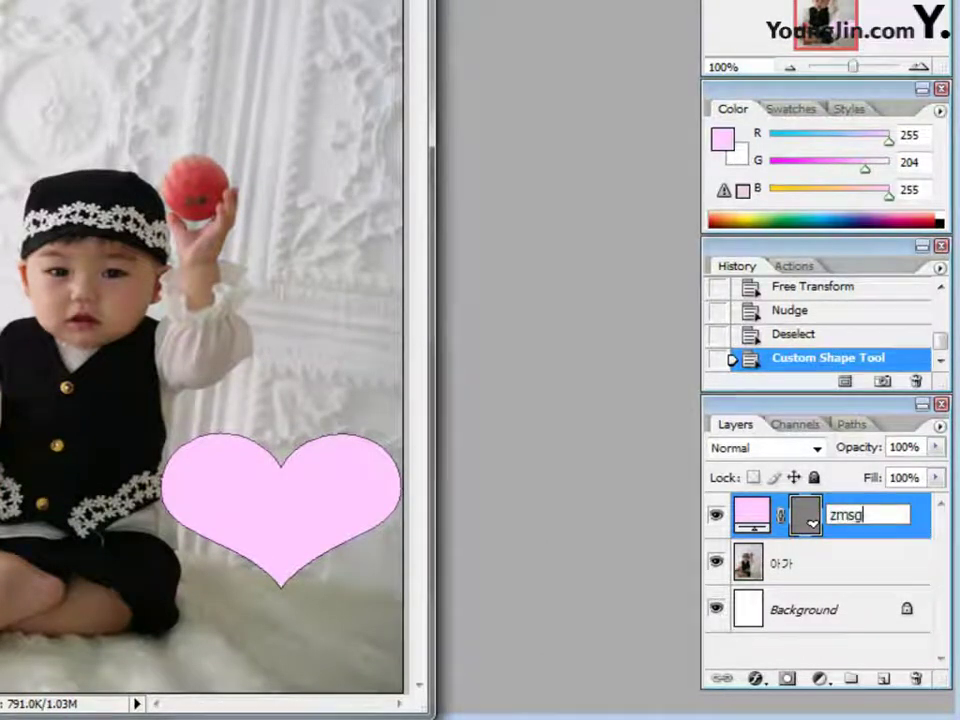
type("k")
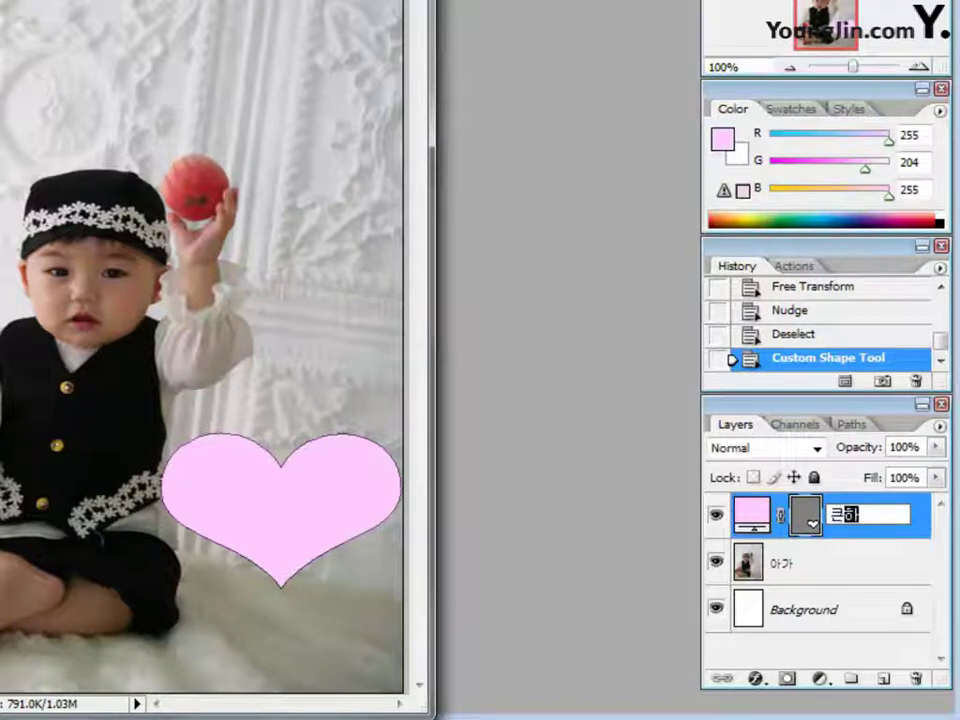
type("xm")
key("Return")
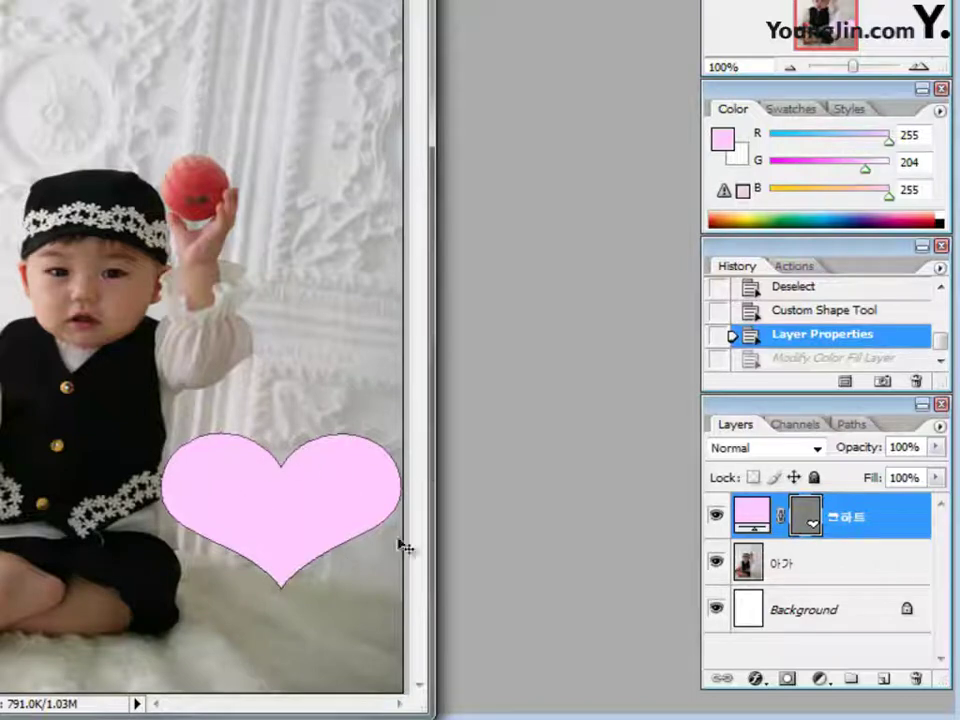
Reselect the 큰하트 layer with its path inactive and set the Custom Shape color for a new shape to #cc66cc
left_click(857, 660)
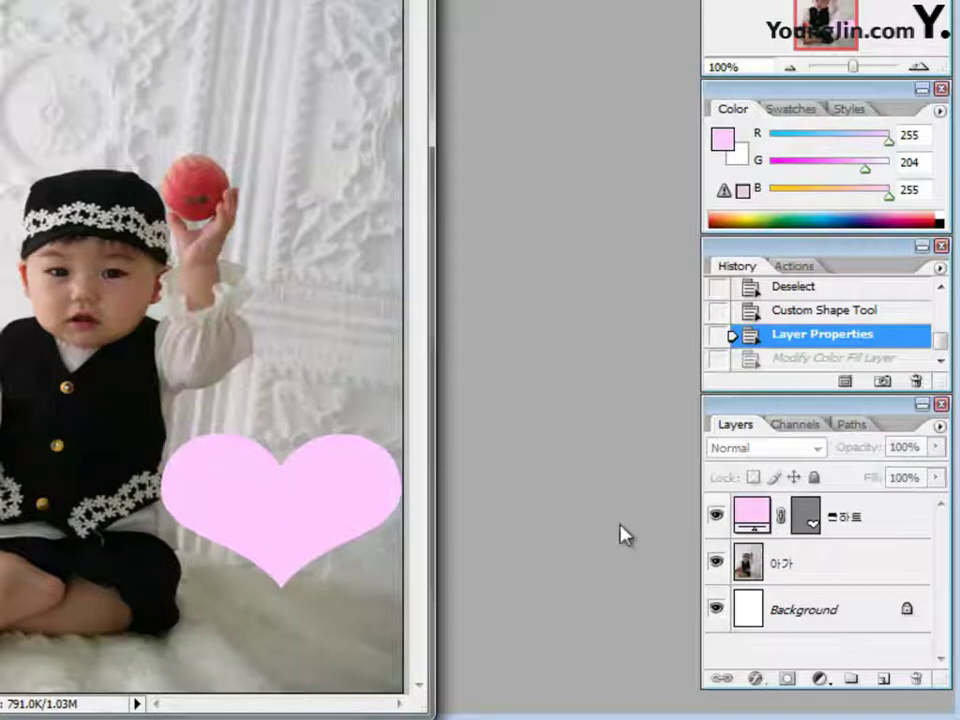
left_click(889, 524)
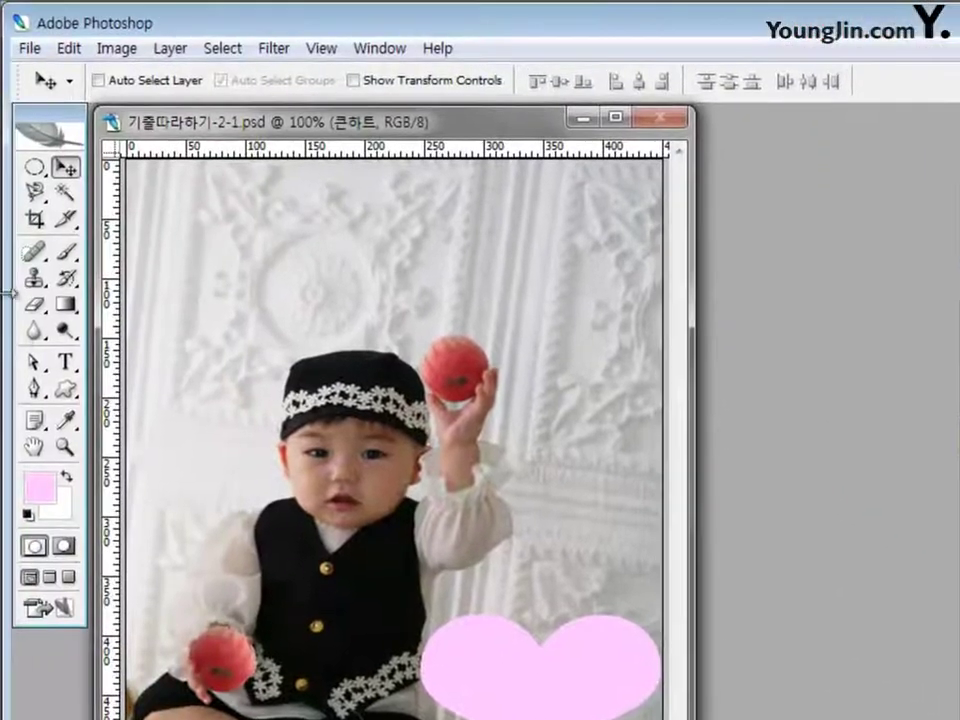
left_click(63, 390)
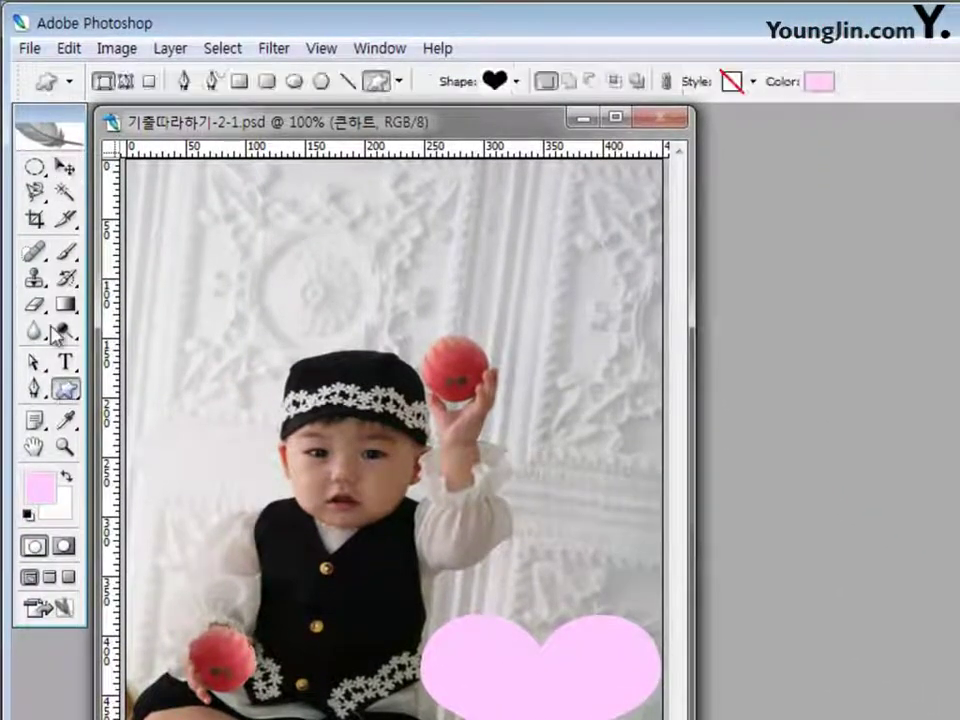
left_click(817, 82)
double_click(700, 545)
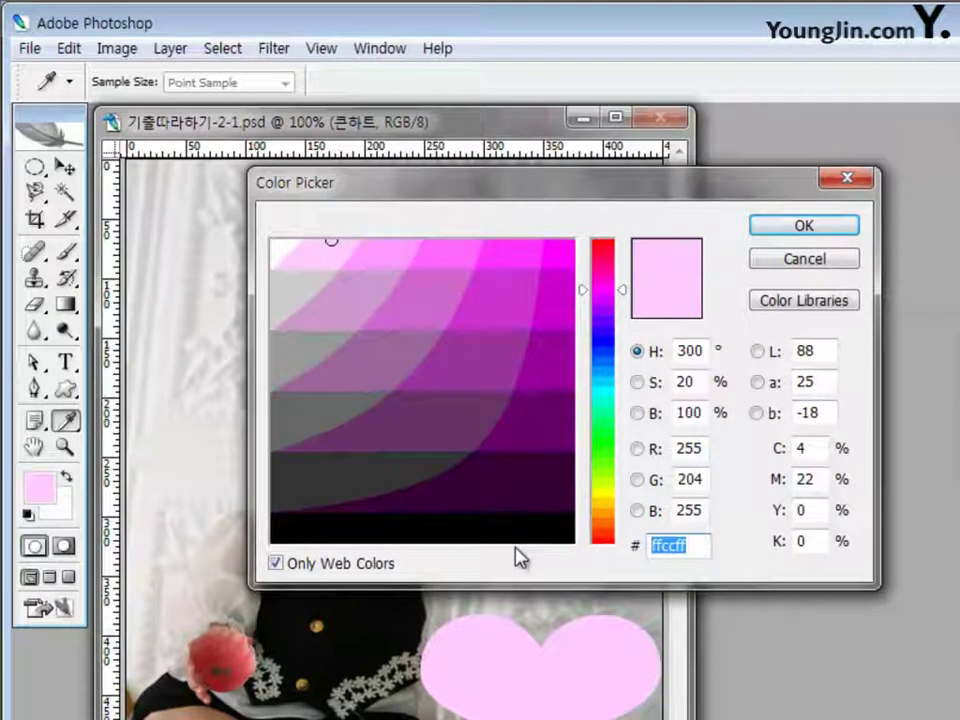
type("cc66cc")
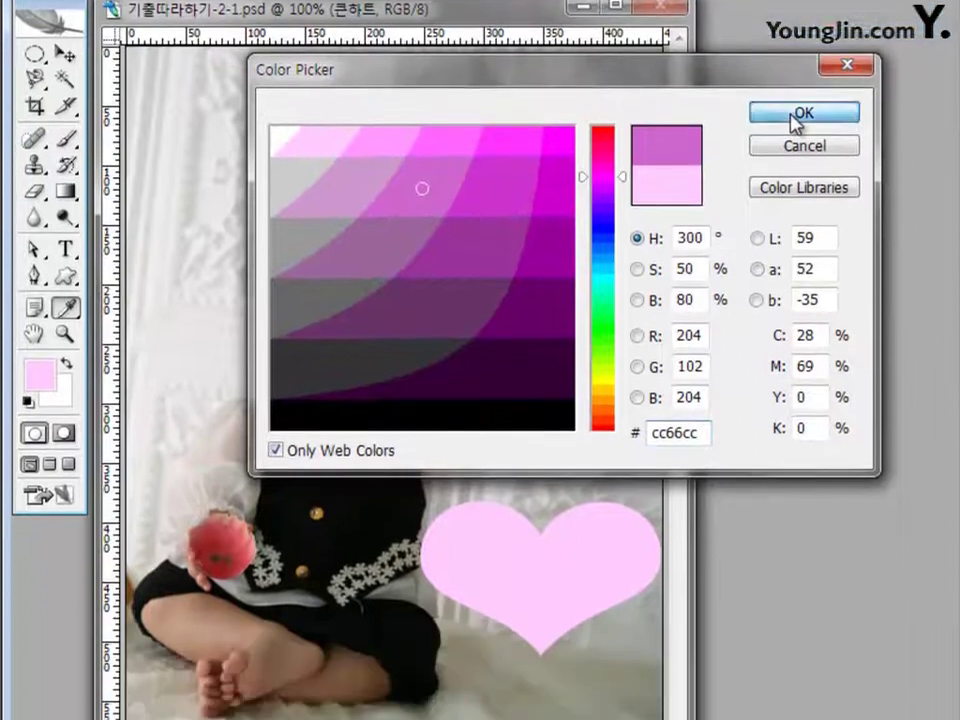
left_click(797, 228)
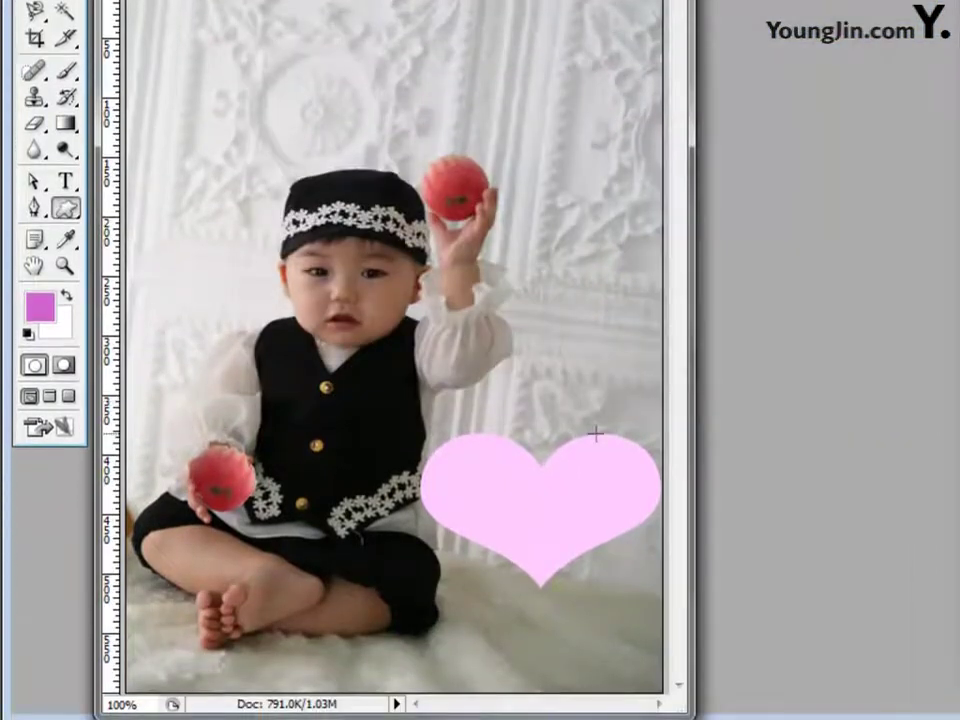
Draw a heart about 90 px wide over the large heart's upper centre, move it slightly up, and rename its layer as 작은하트
left_click_drag(490, 432, 597, 499)
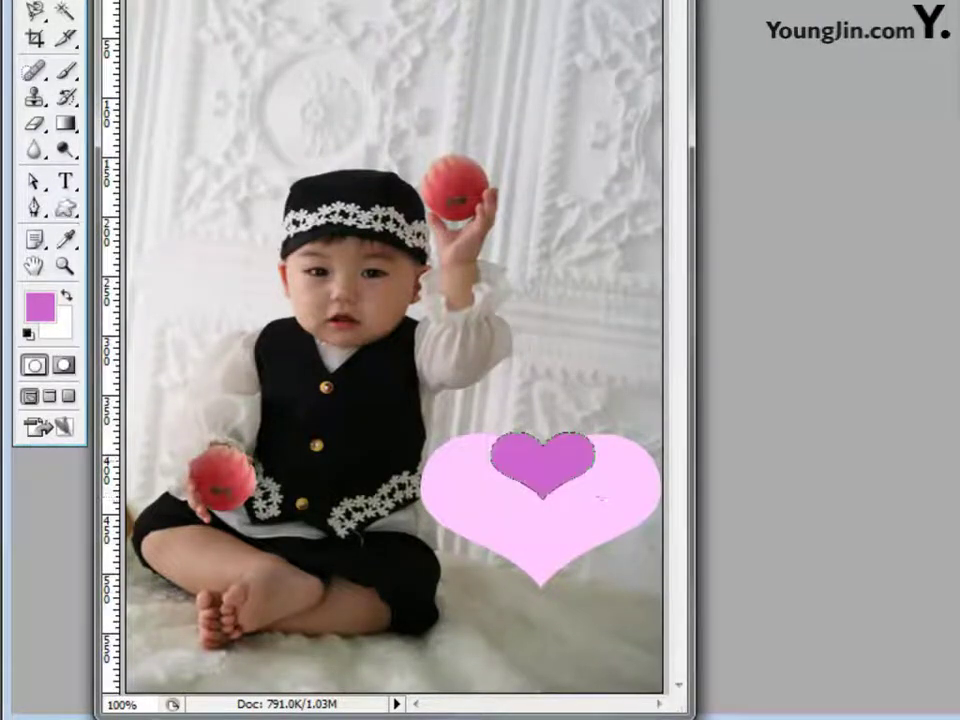
key("shift+Up")
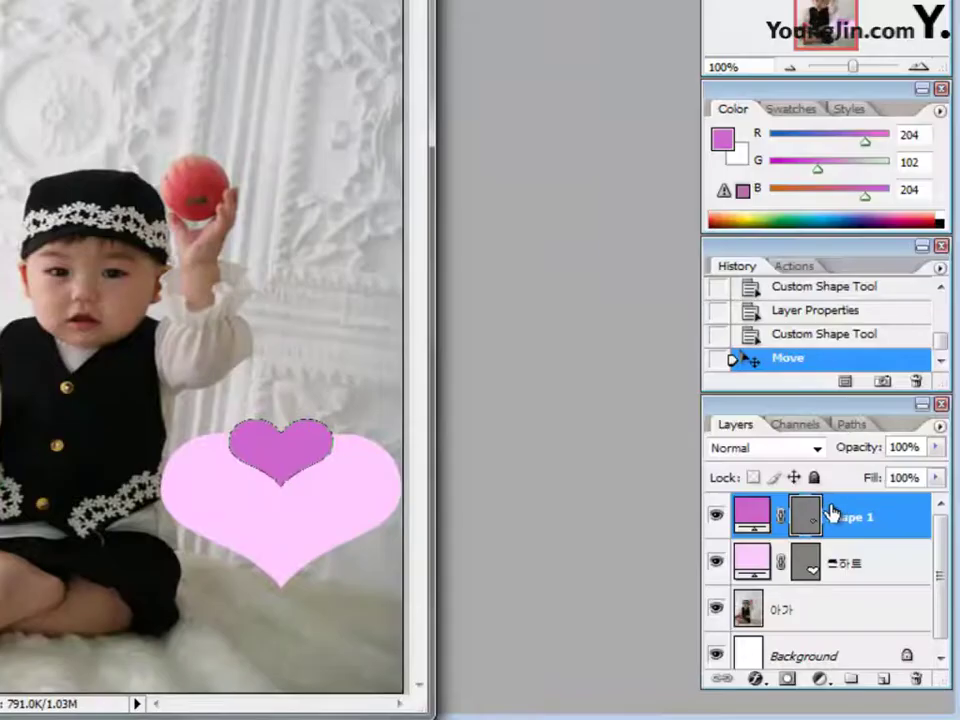
double_click(851, 518)
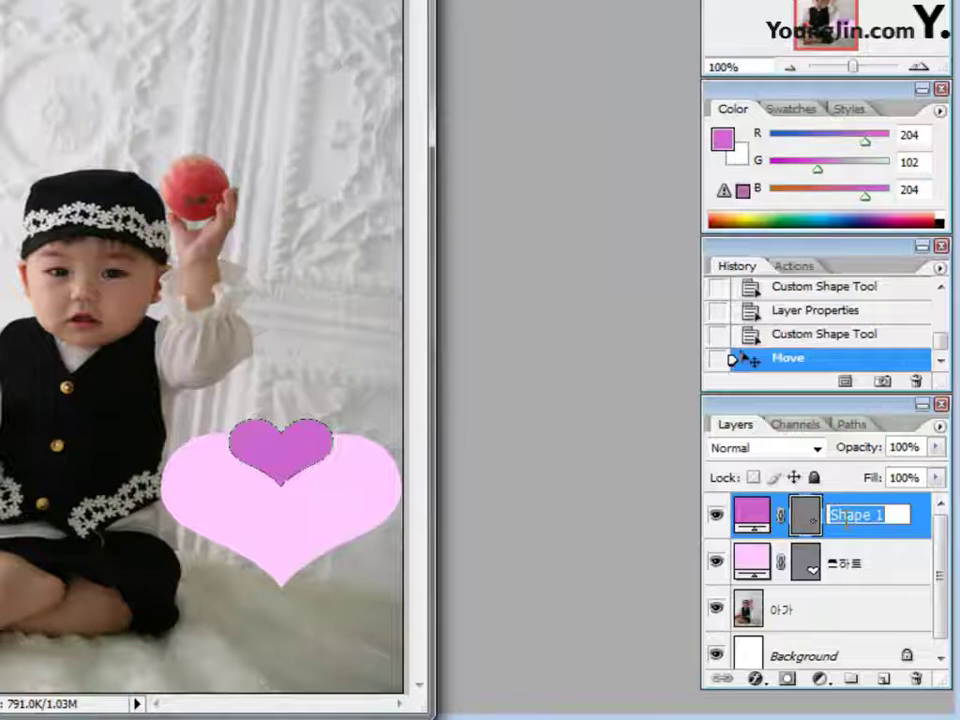
type("wkrdmsgkxm")
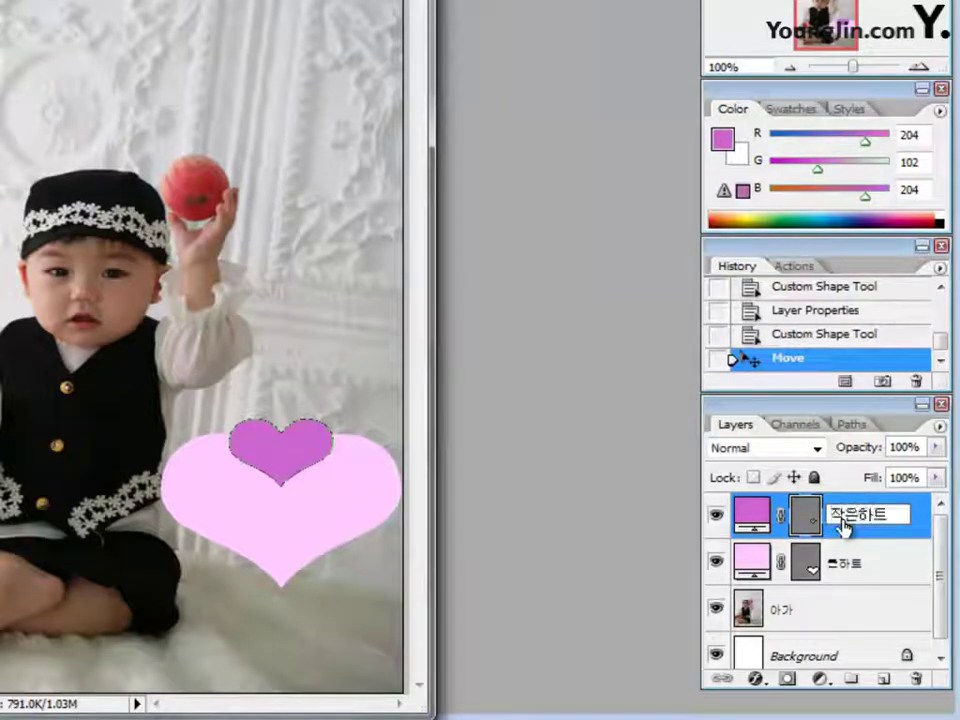
key("Return")
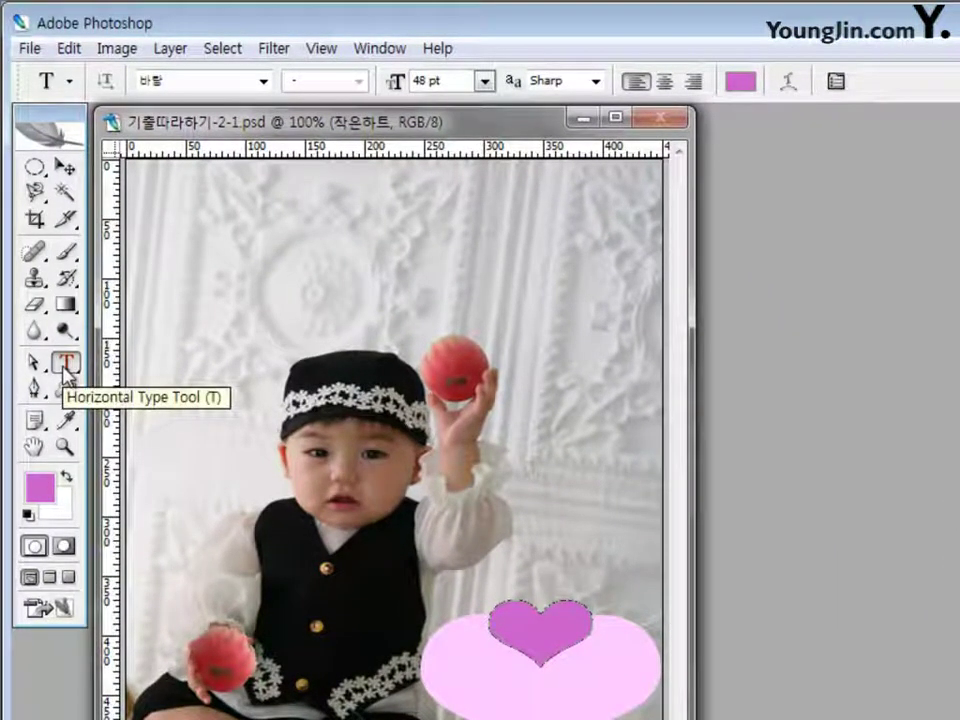
Set up the Horizontal Type tool with the 바탕 font at 48 pt in the small heart's purple color
left_click(263, 85)
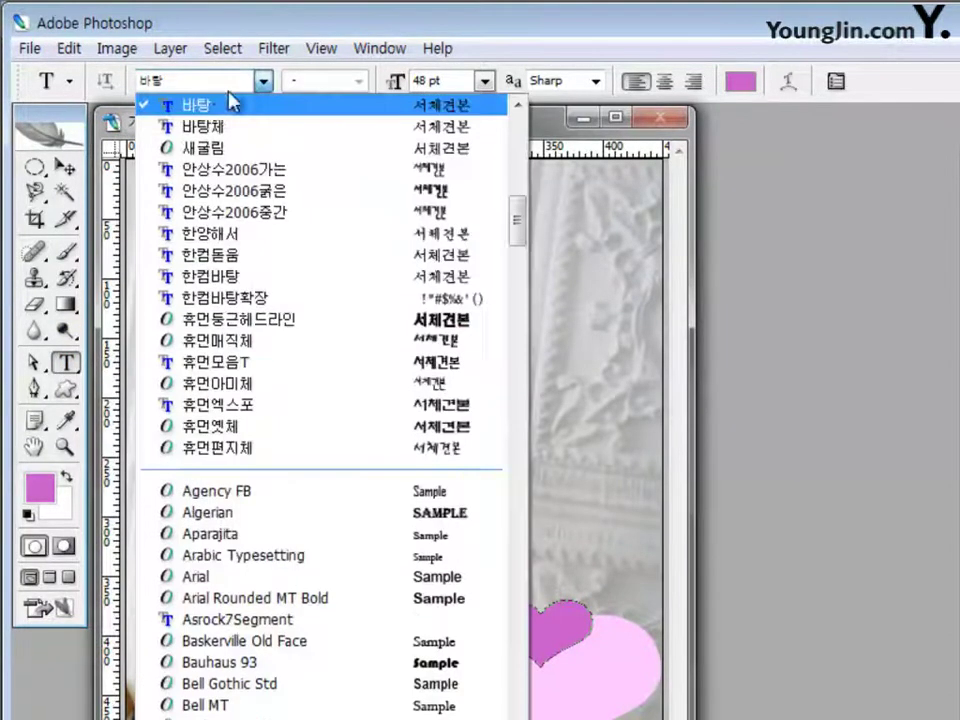
left_click(217, 122)
key("Tab")
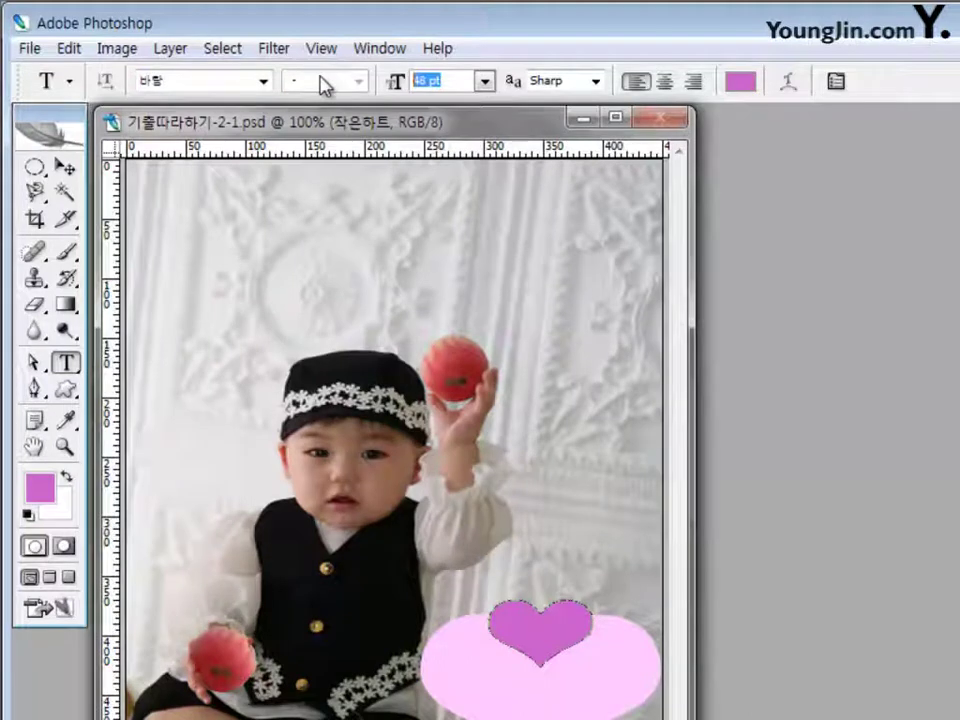
left_click(755, 93)
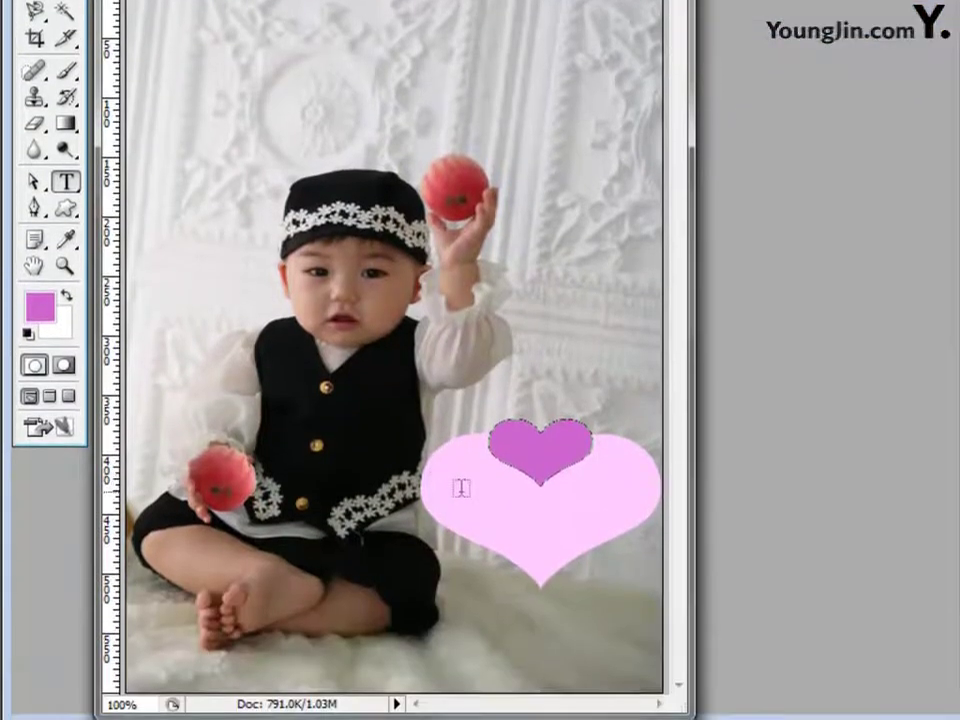
Add the text Lovely... across the large heart and move it slightly up with the Move tool
left_click(441, 503)
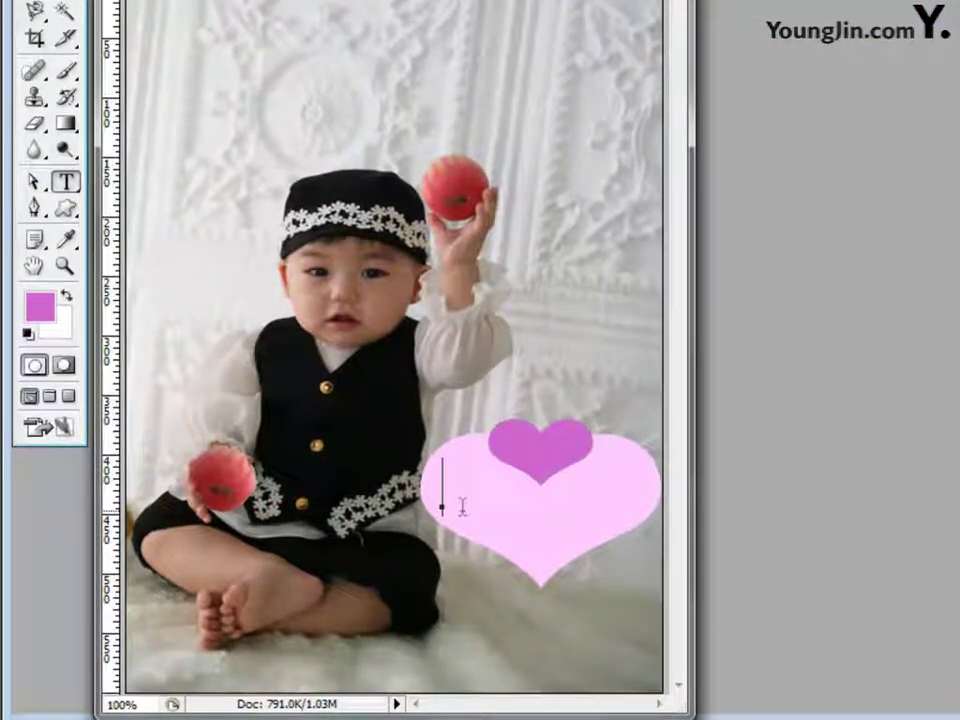
type("Lovely")
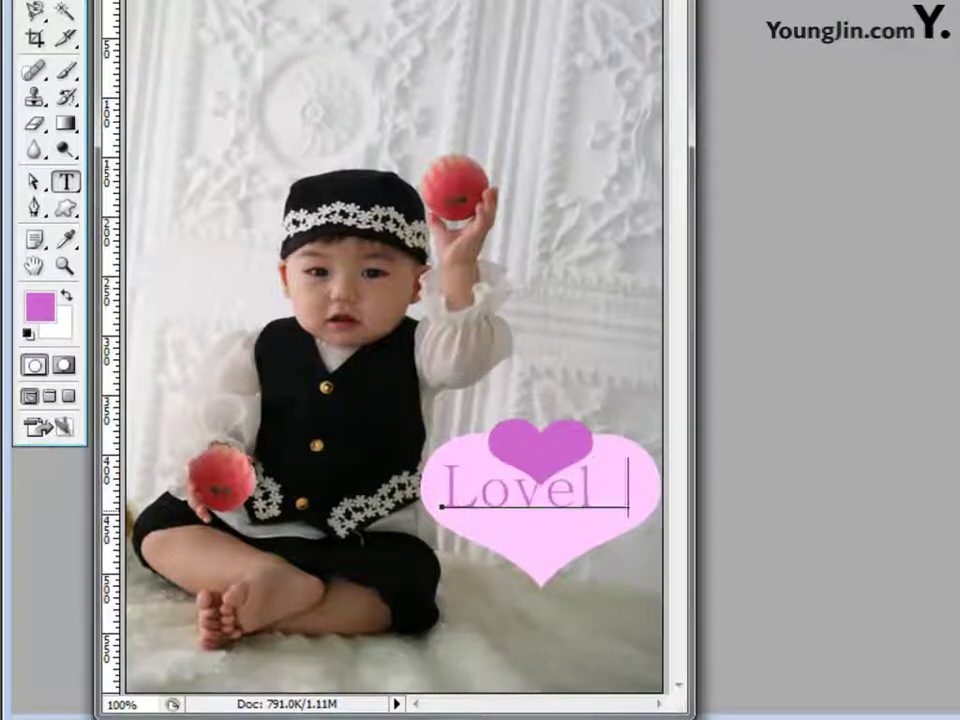
type("..")
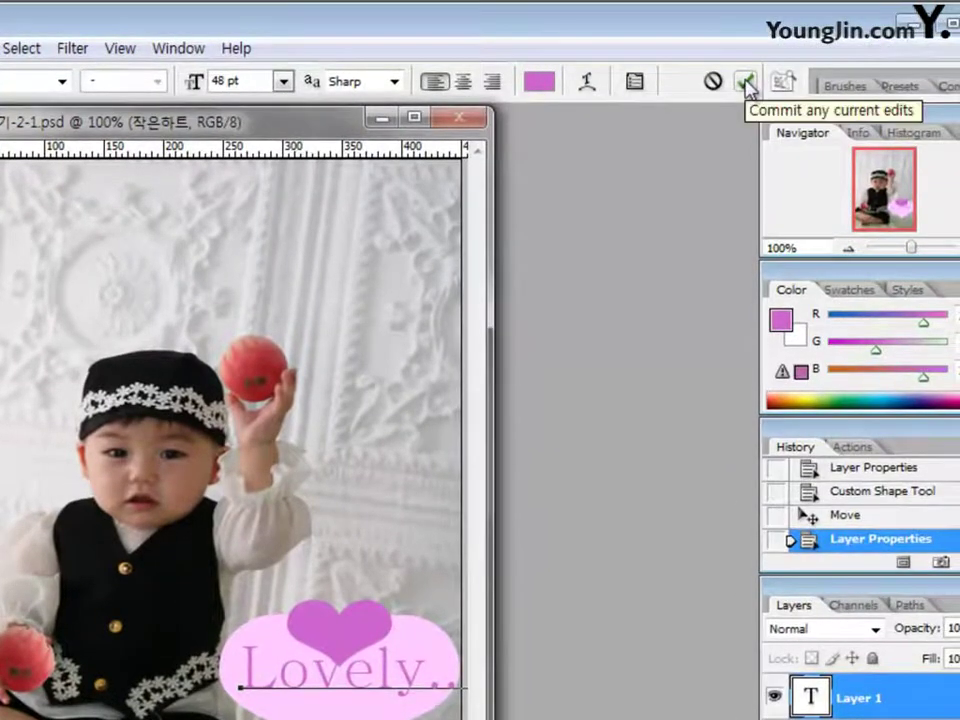
left_click(745, 84)
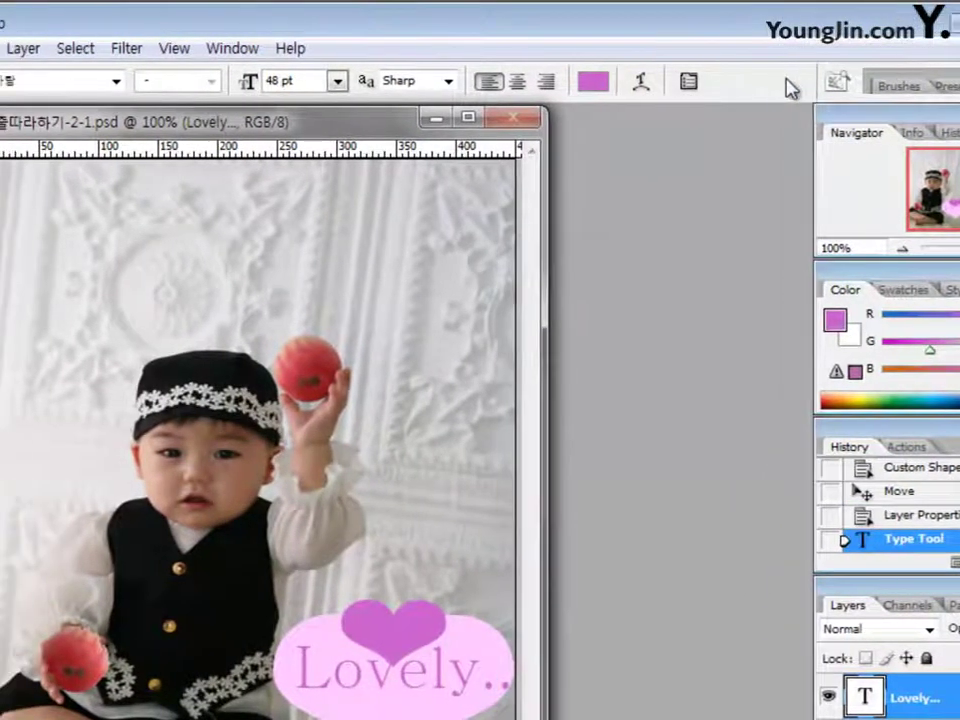
left_click(60, 166)
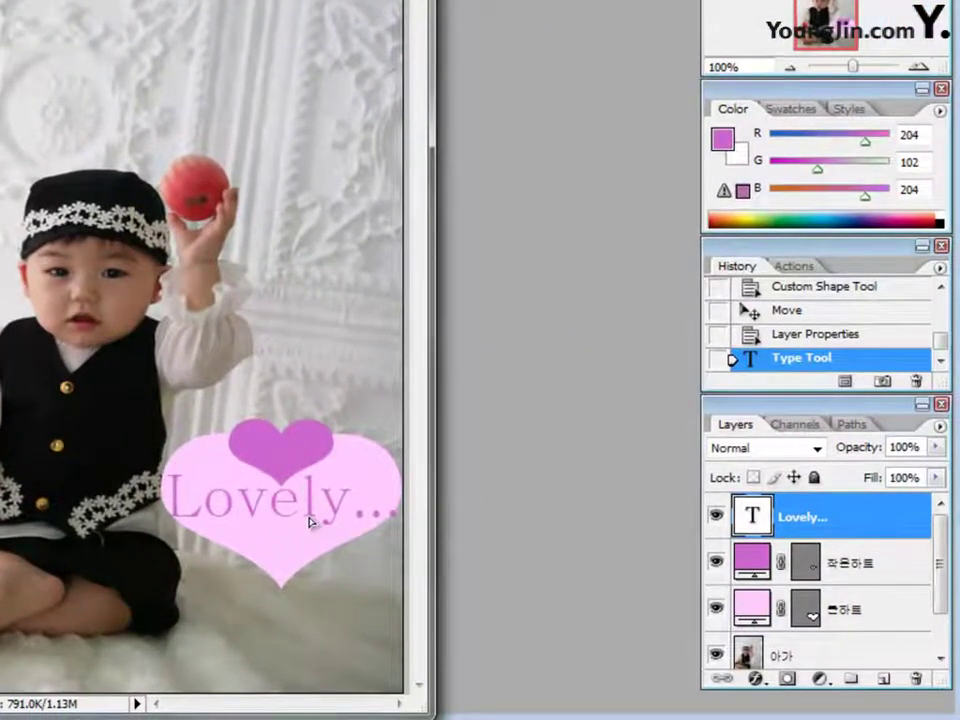
left_click_drag(310, 521, 311, 513)
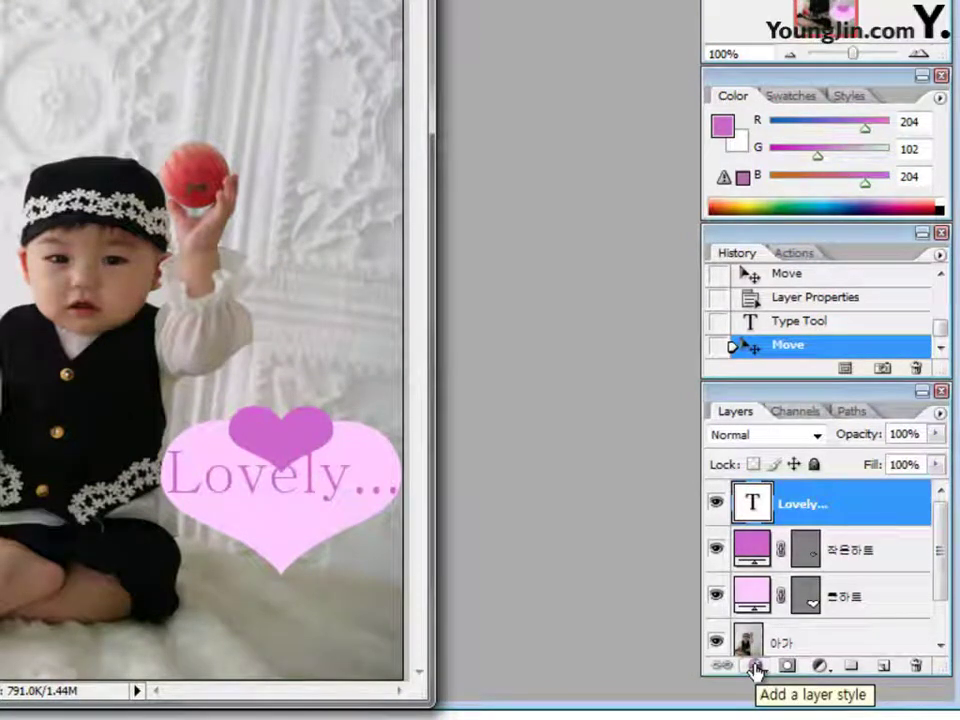
Add a Gradient Overlay to the Lovely... text layer and set the gradient's starting color to #ff00ff
left_click(756, 667)
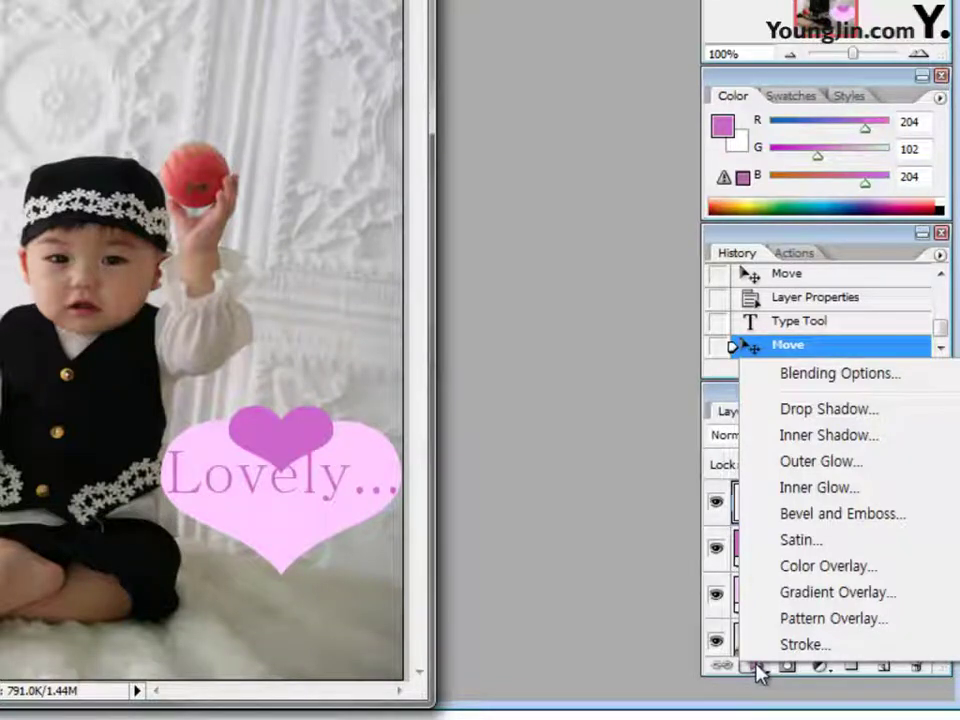
left_click(822, 595)
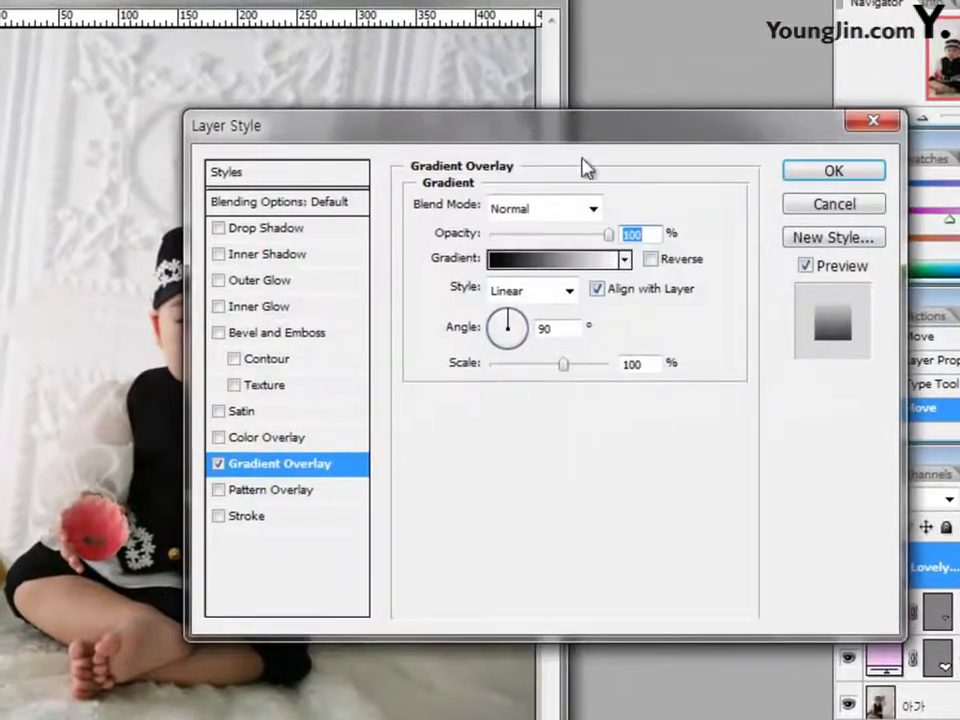
left_click_drag(560, 127, 498, 105)
left_click(465, 242)
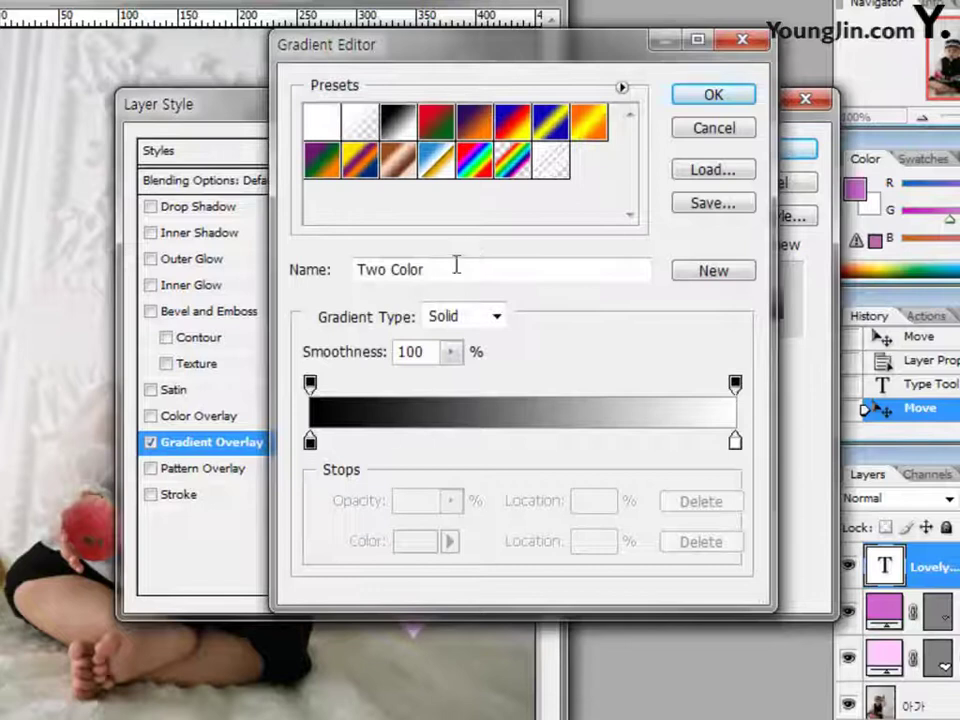
double_click(310, 440)
left_click(578, 412)
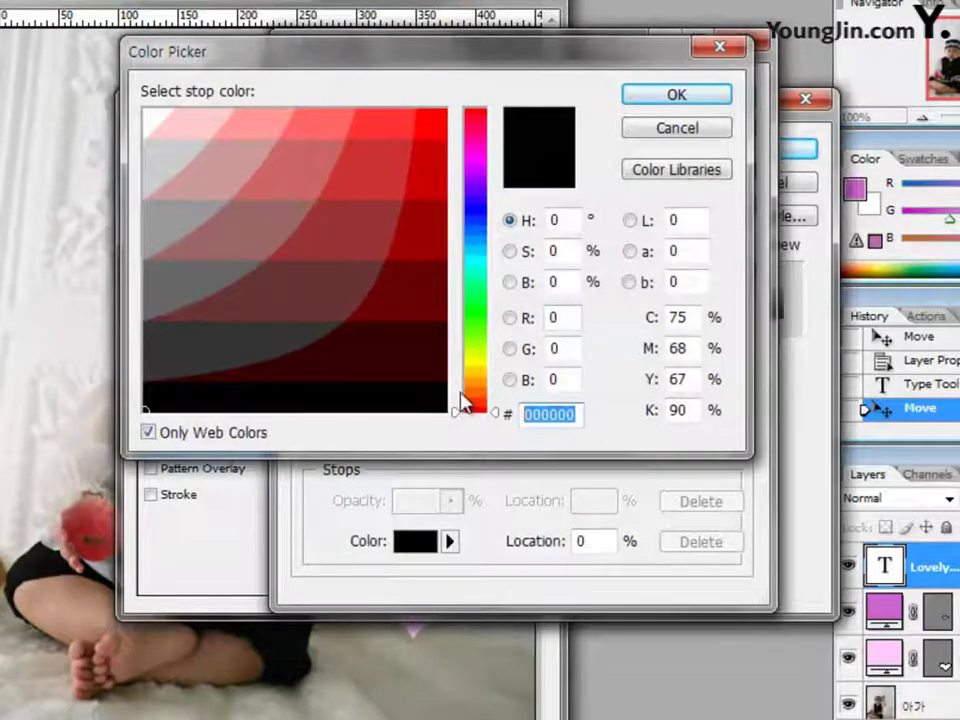
type("ff00ff")
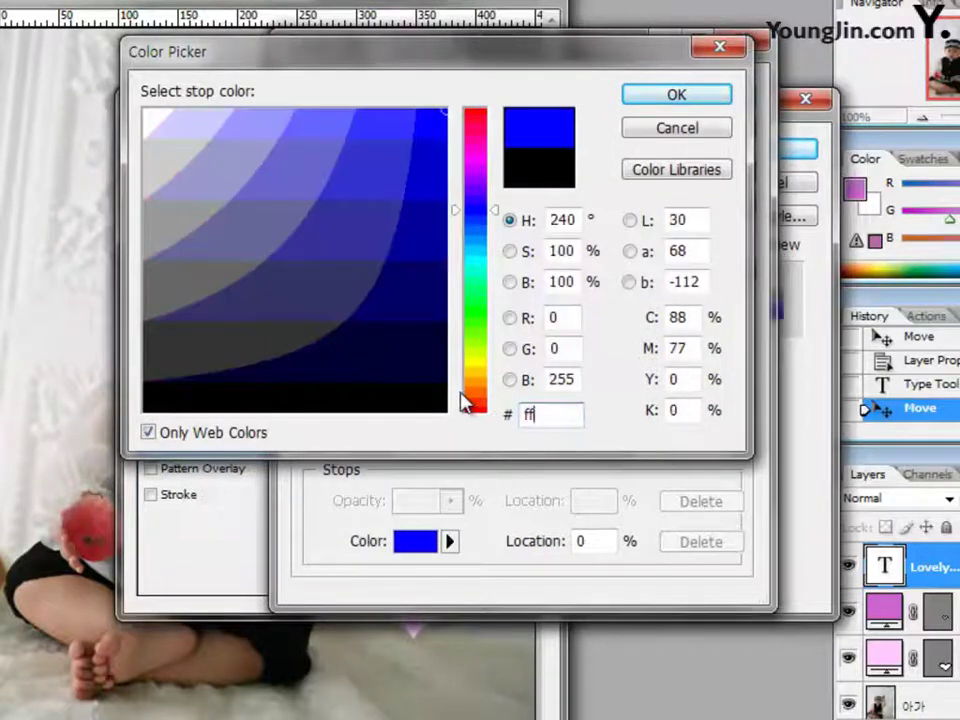
left_click(672, 102)
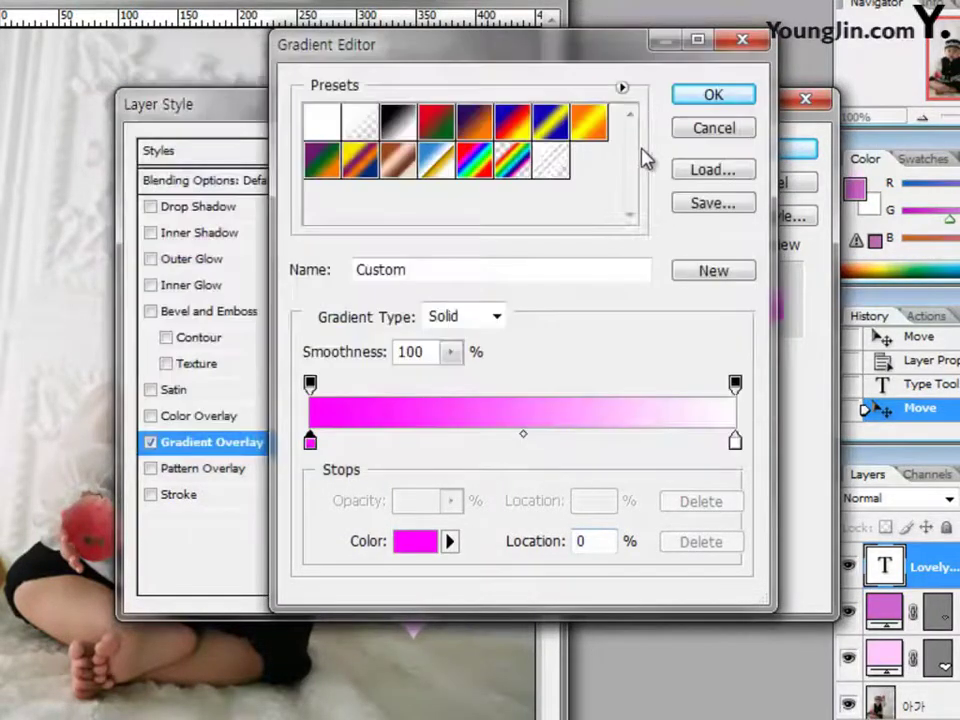
Set the overlay gradient's end color to #0000ff and apply the layer style to the text
double_click(735, 443)
left_click(540, 413)
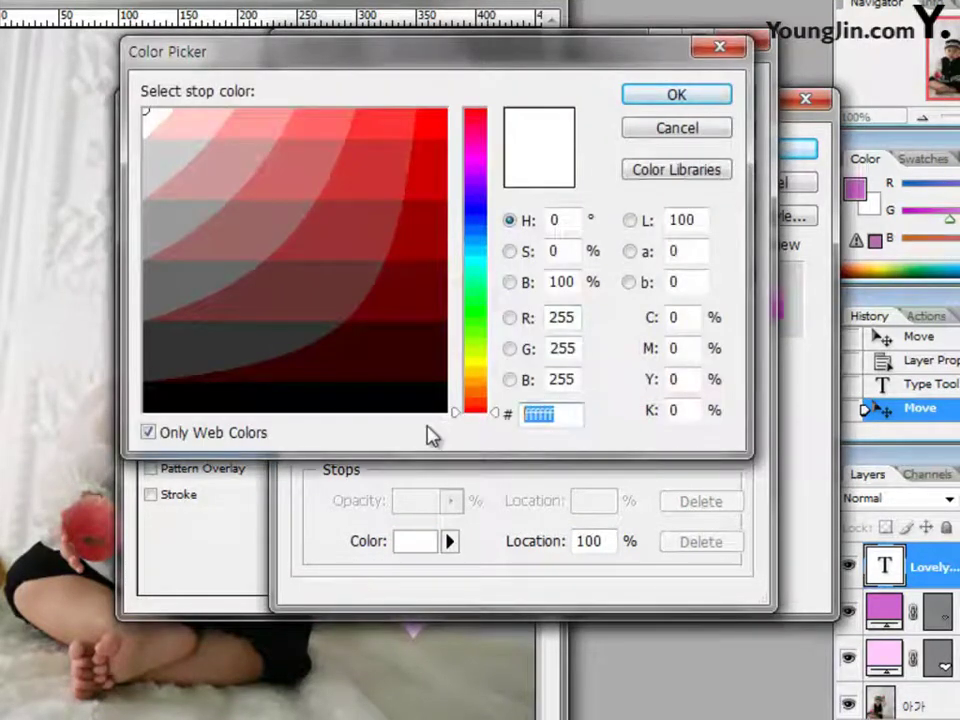
type("0000")
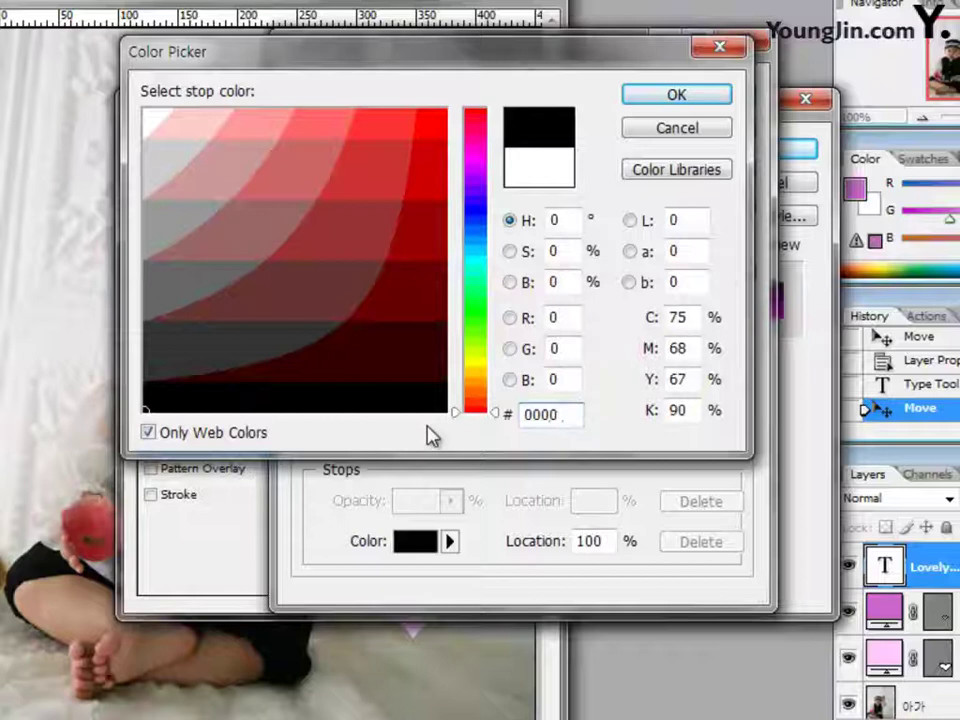
type("ff")
left_click(702, 98)
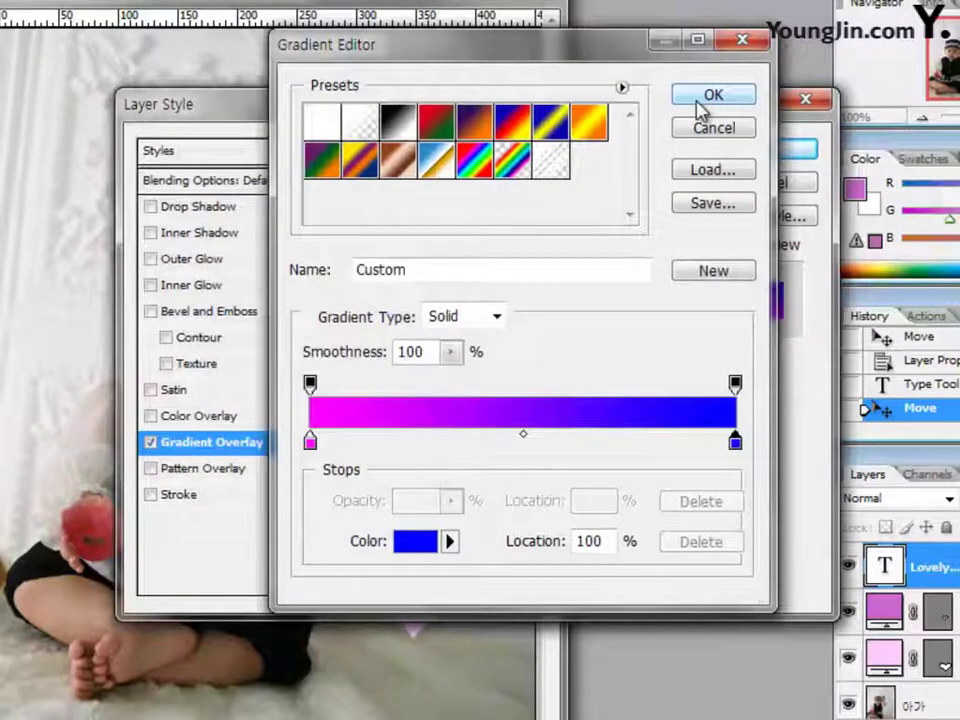
left_click(703, 100)
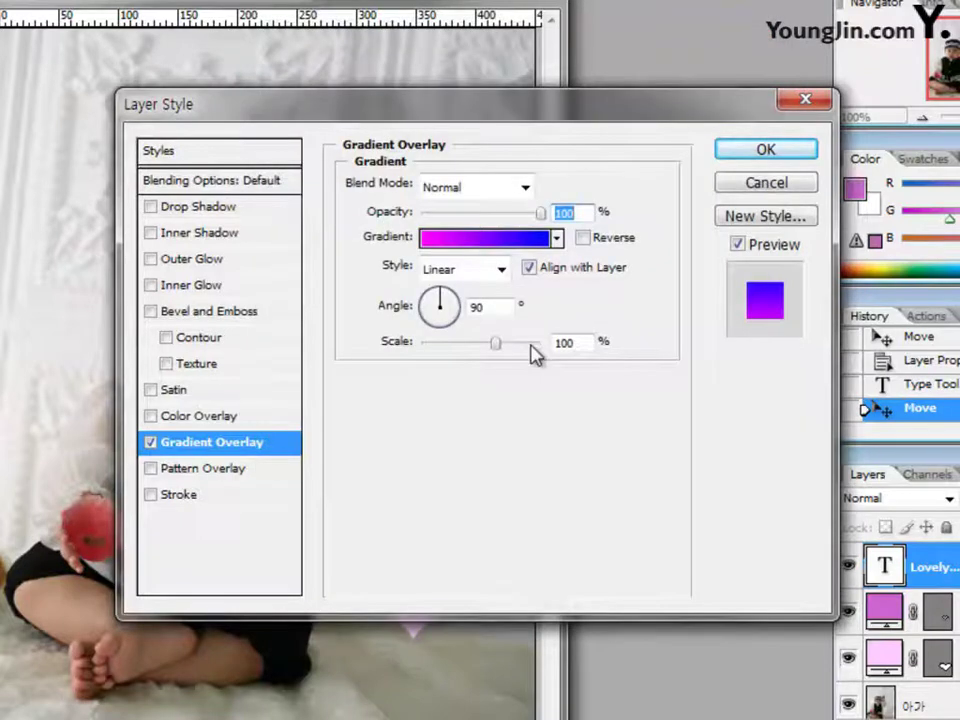
left_click_drag(484, 118, 408, 0)
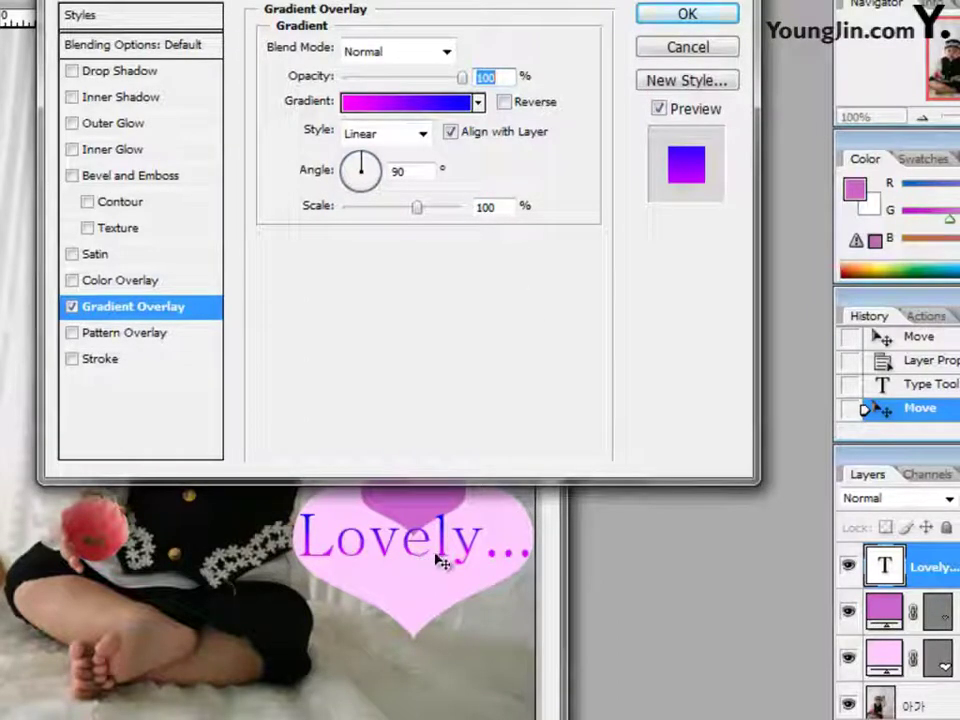
left_click(683, 25)
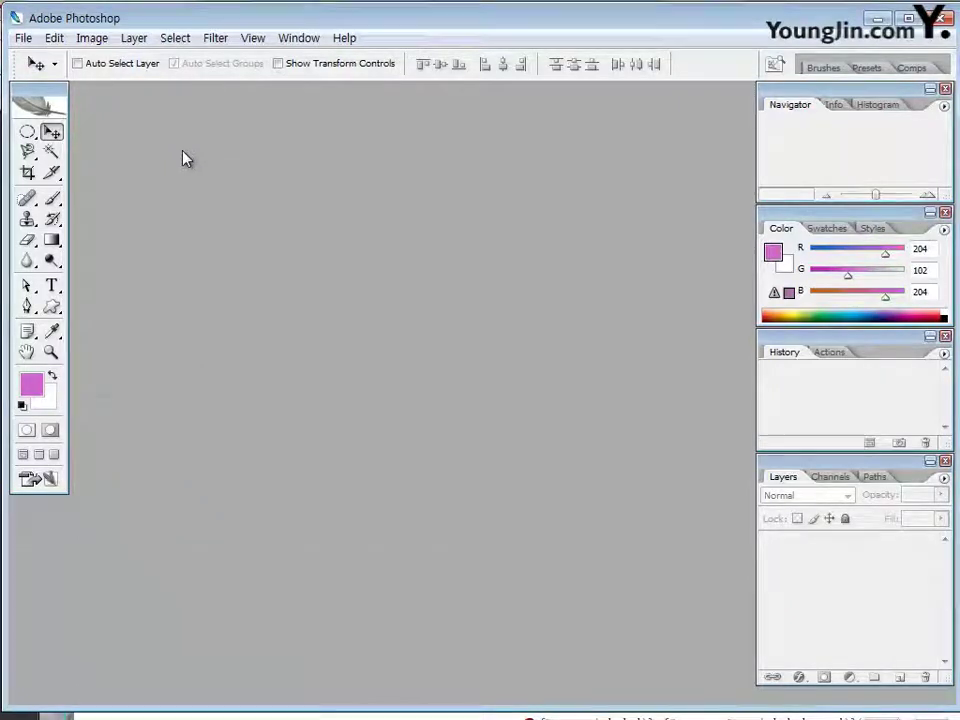
Create a new 600 x 400 pixel document and enlarge its window to show the whole canvas
key("ctrl+n")
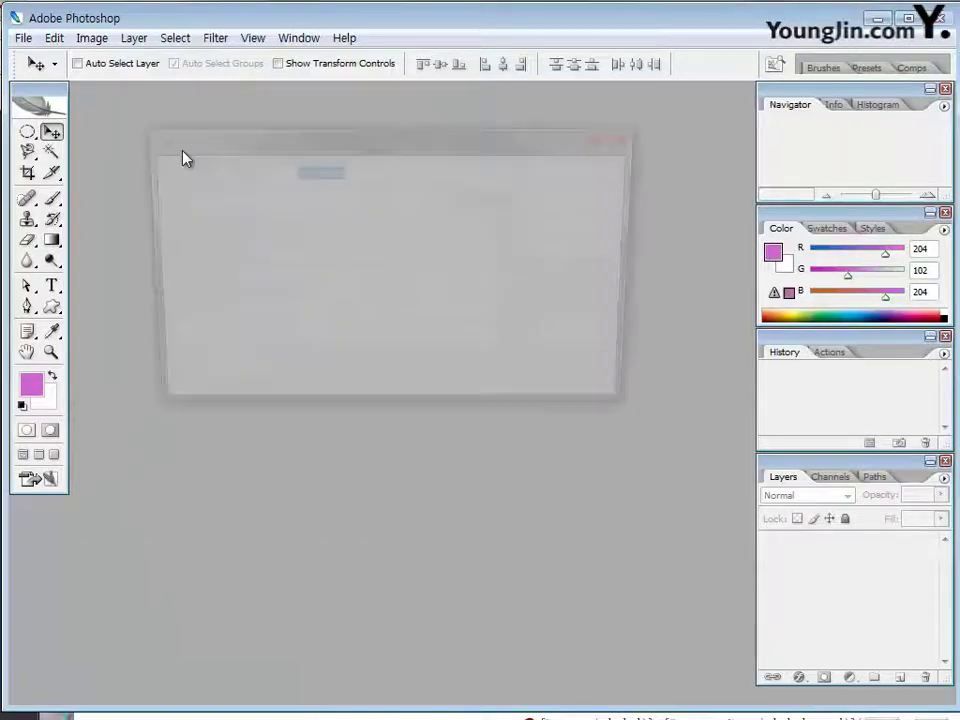
left_click(266, 226)
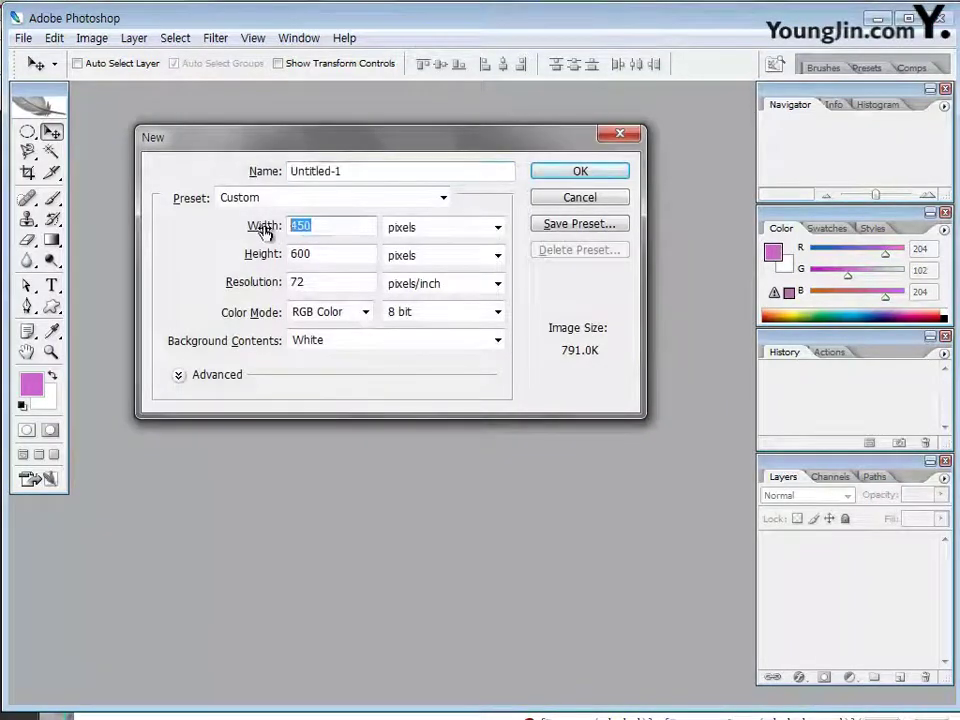
type("600")
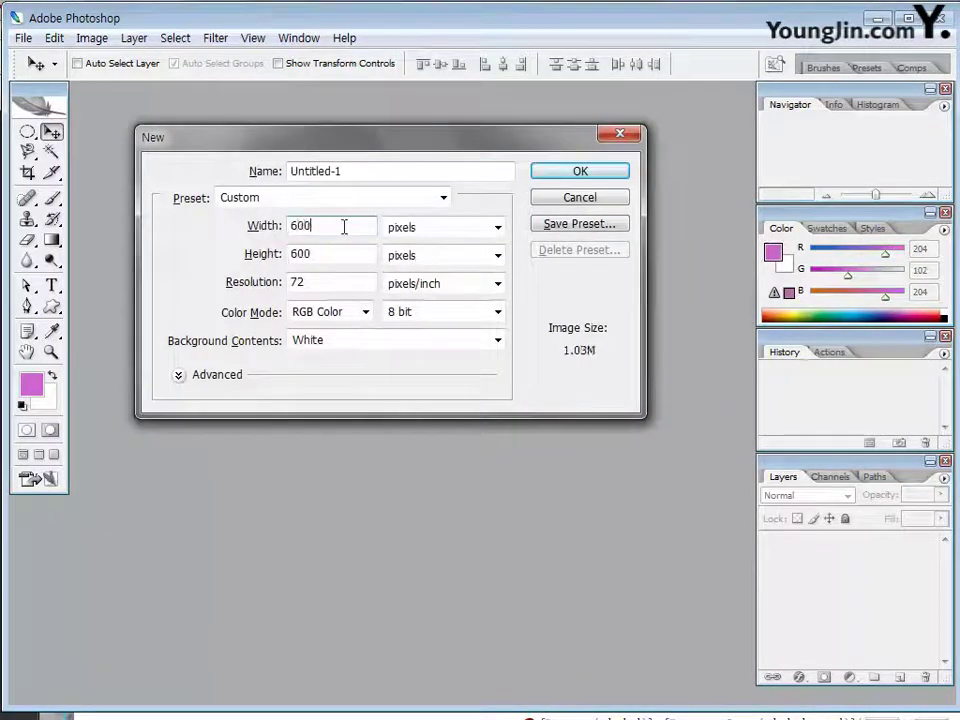
key("Tab")
key("Tab")
type("400")
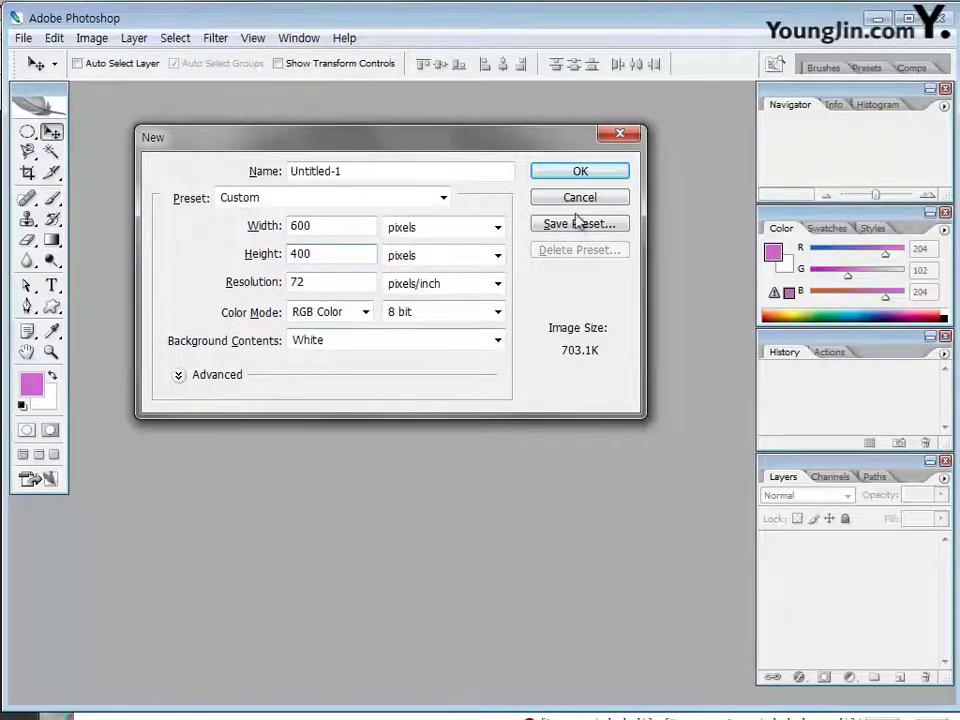
left_click(570, 175)
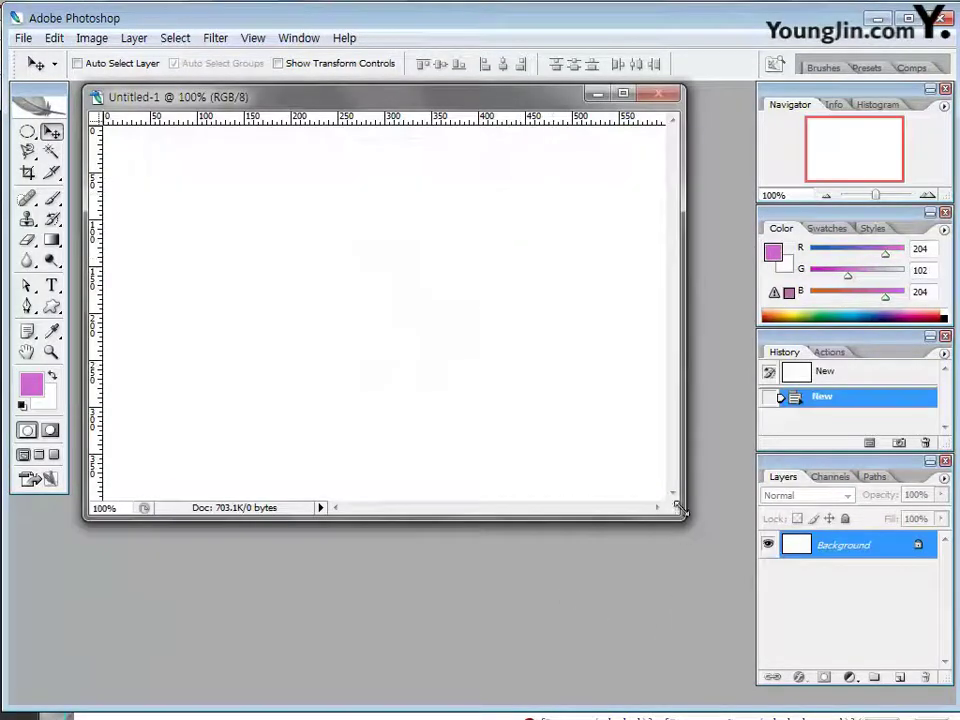
left_click_drag(680, 510, 705, 536)
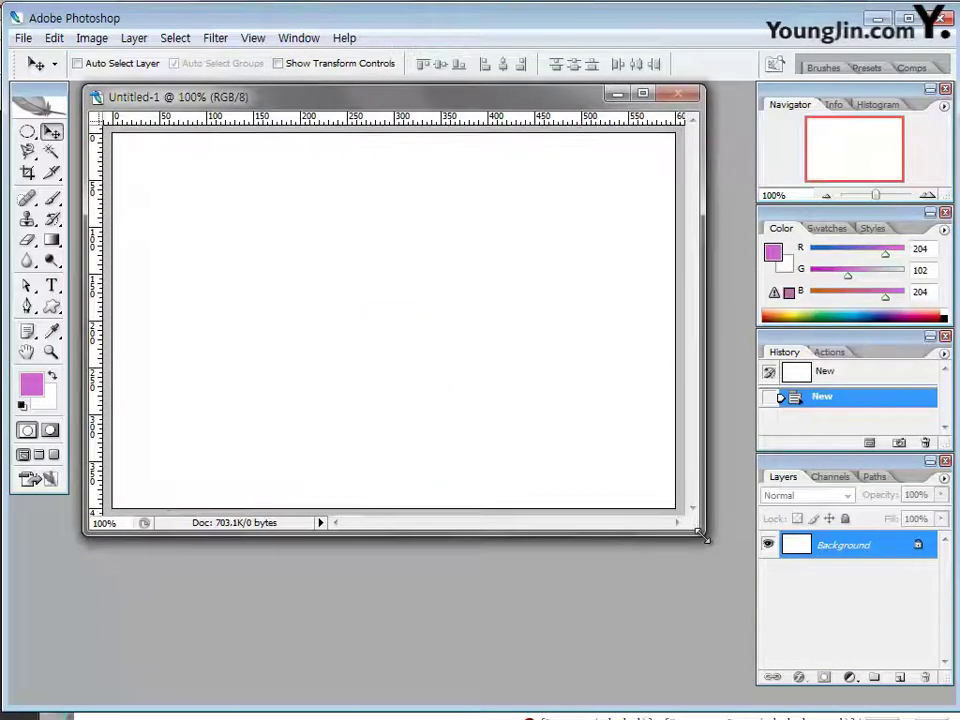
Save the new document as 기출따라하기-2-2 in Photoshop format in the GTQ folder
left_click(22, 37)
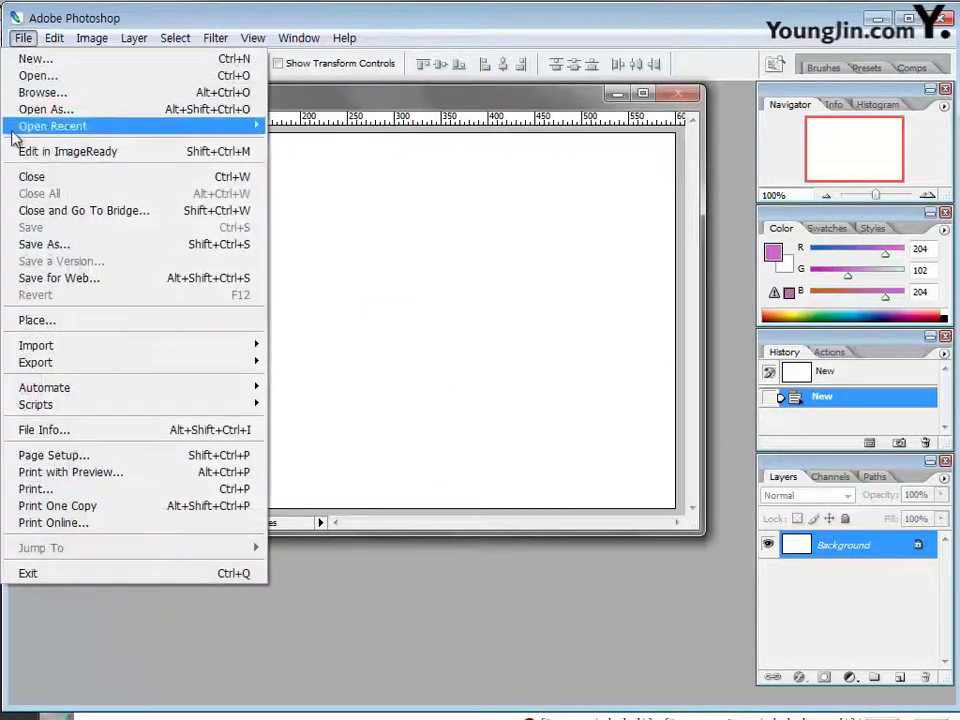
left_click(45, 246)
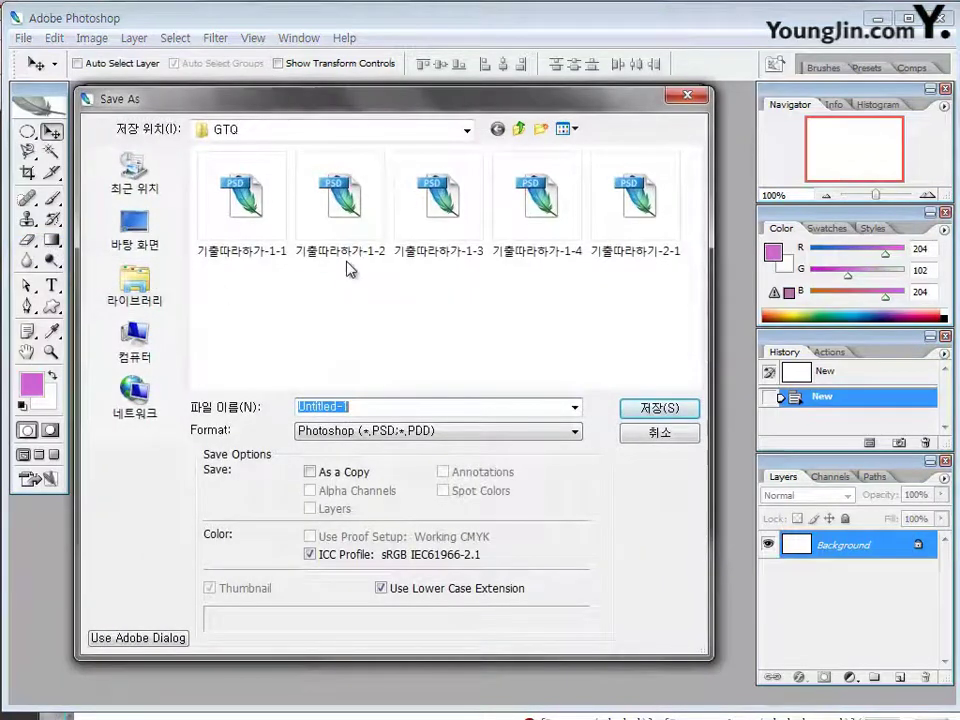
left_click(636, 200)
left_click(405, 404)
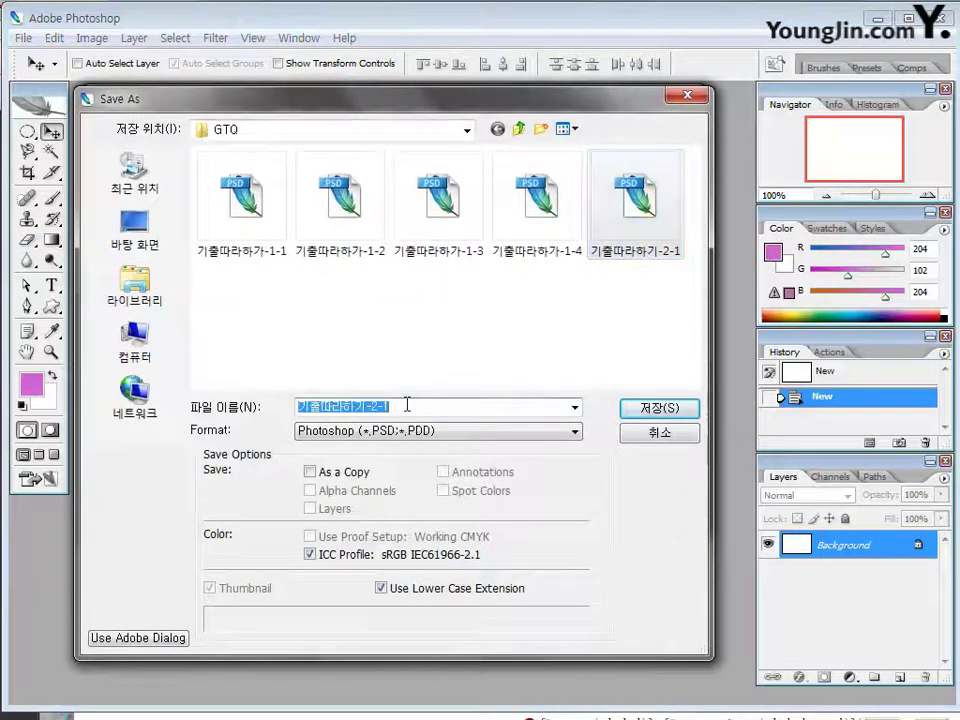
left_click(405, 404)
key("BackSpace")
type("2")
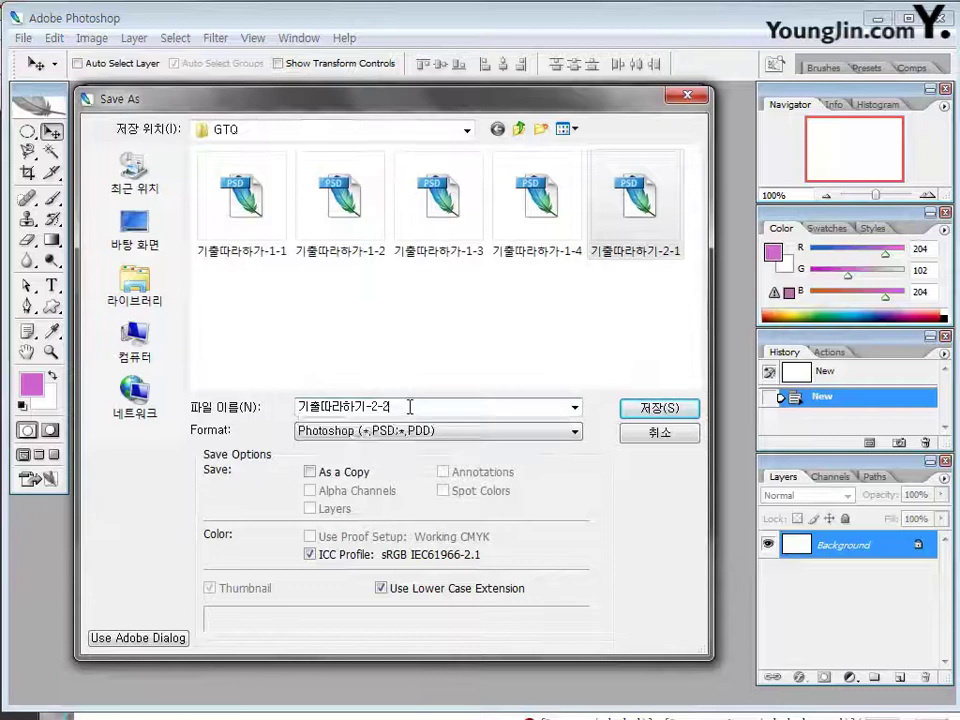
left_click(650, 410)
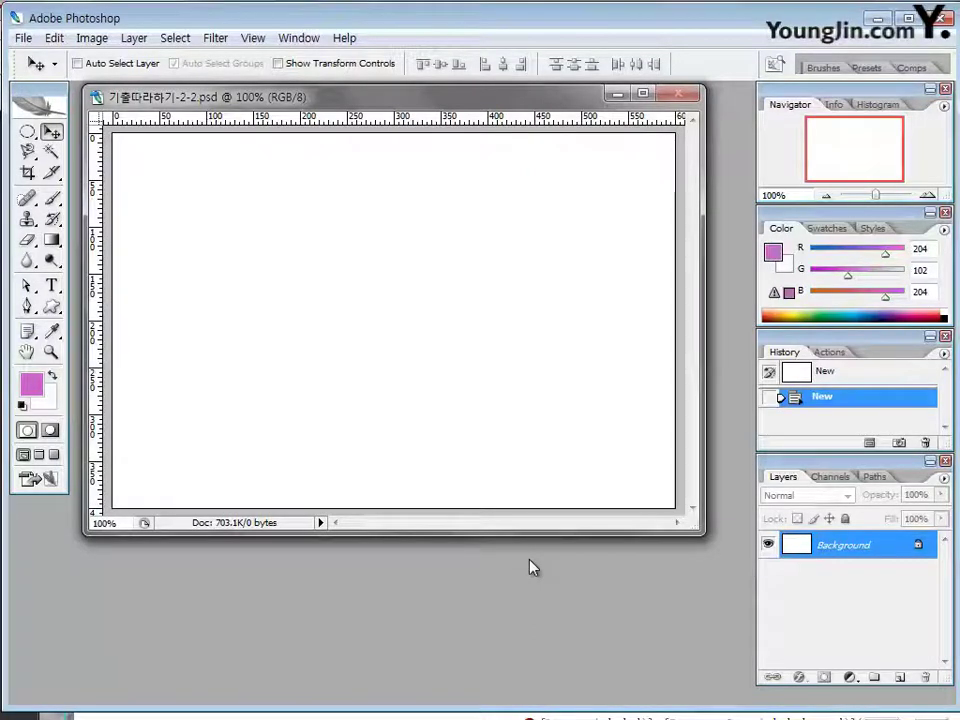
Open the images 2급-2, 2급-3 and 2급-4 from the Chapter02 folder and spread out their windows
double_click(476, 570)
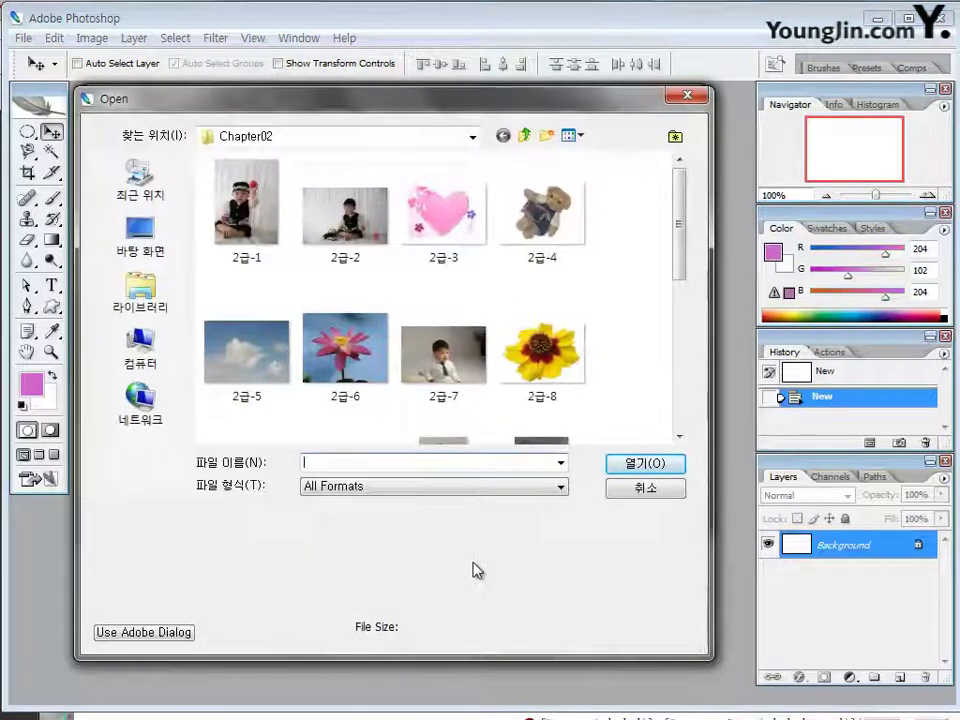
left_click(367, 242)
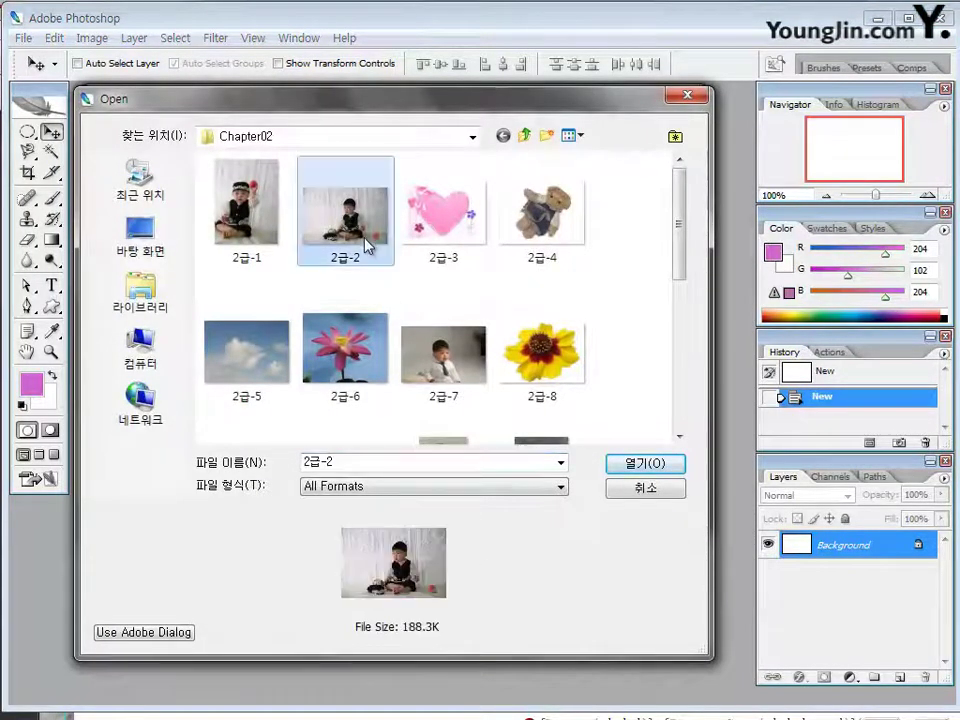
left_click(527, 240, "shift")
left_click(645, 462)
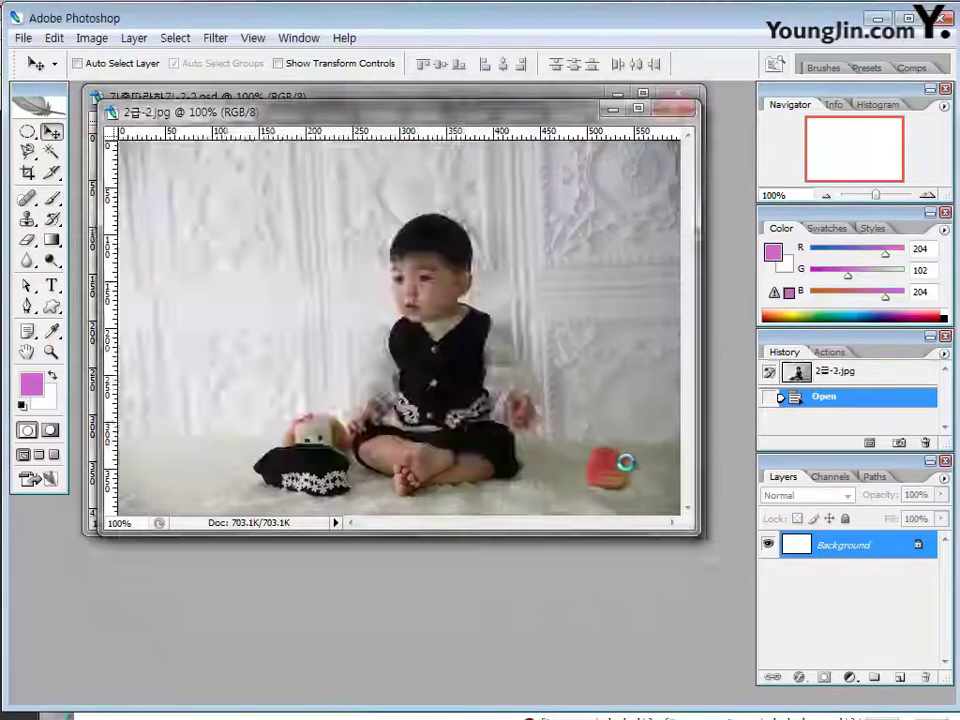
left_click_drag(250, 127, 241, 545)
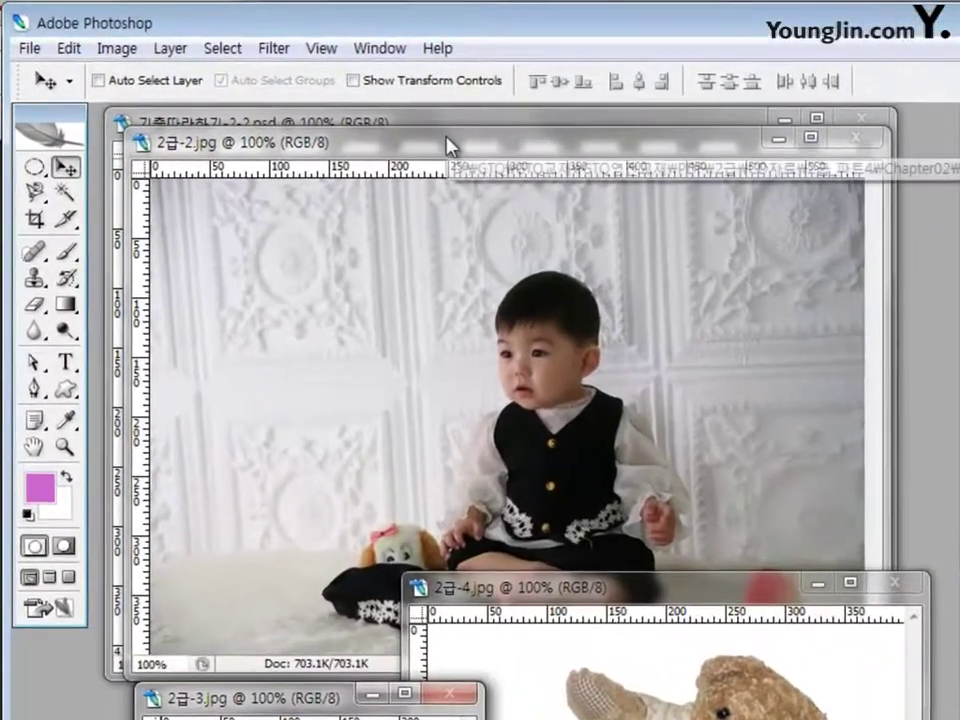
Copy the 2급-2 photo into the 기출따라하기-2-2 document so it fills the canvas, and close the source photo
left_click_drag(443, 143, 441, 287)
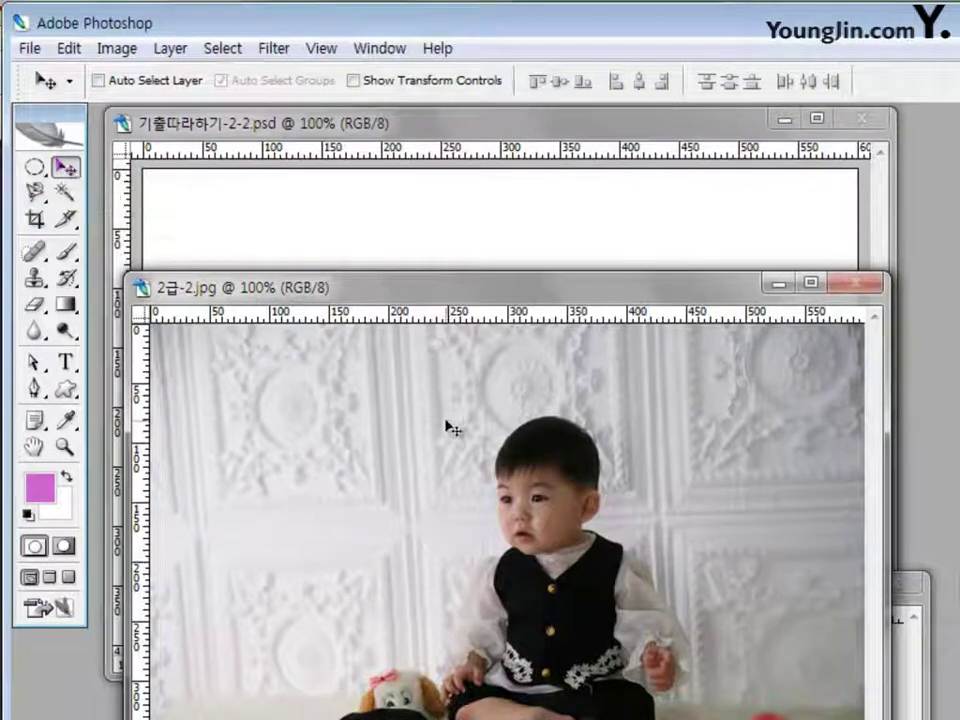
left_click_drag(447, 424, 450, 346)
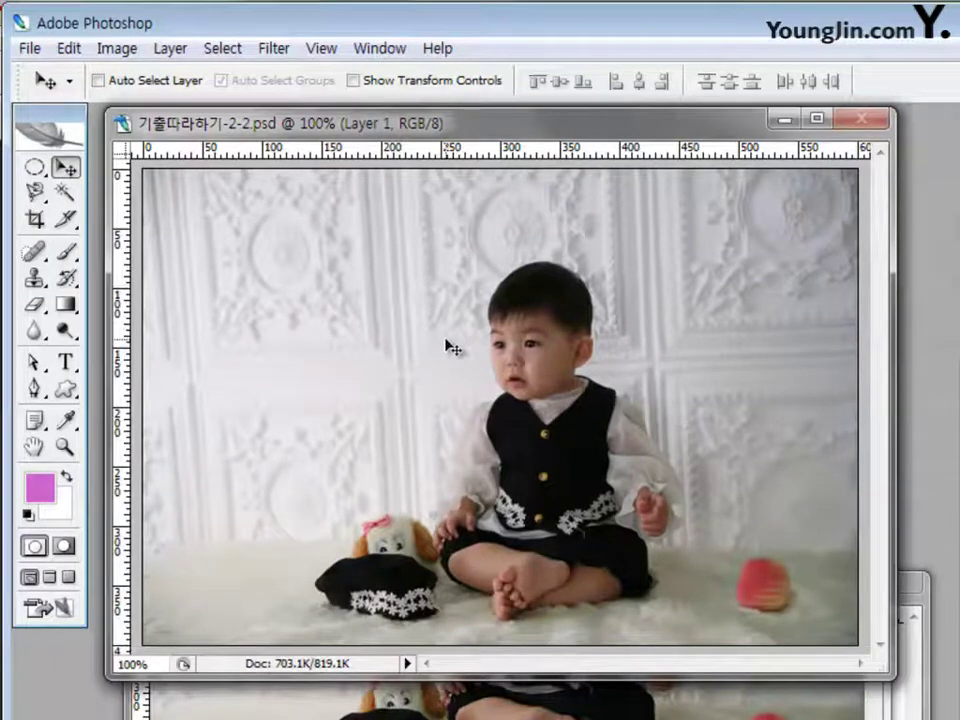
left_click(607, 708)
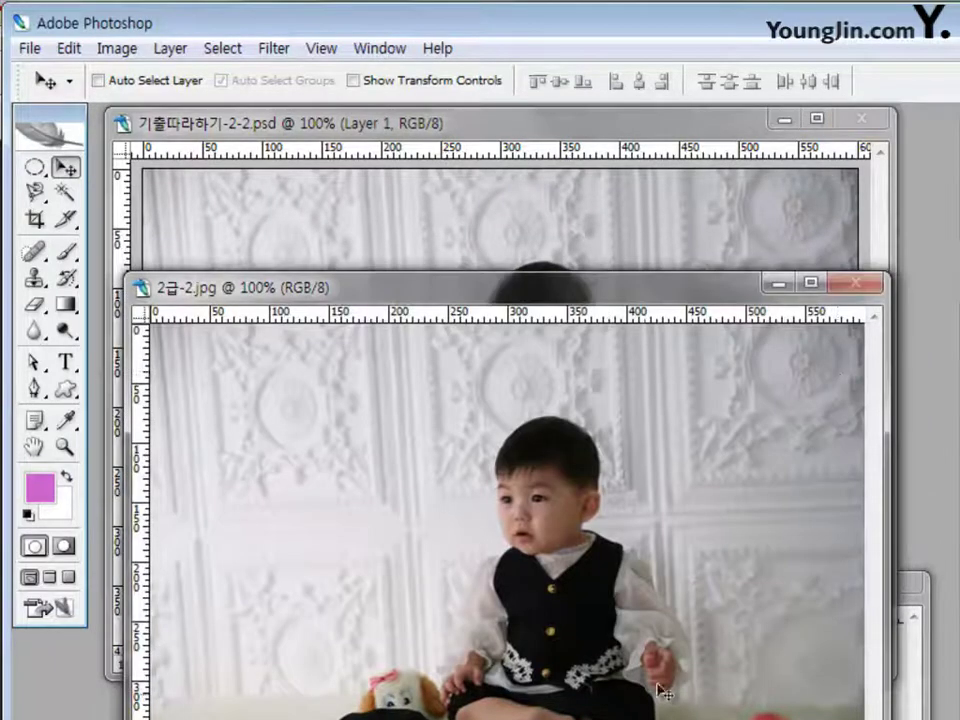
left_click(865, 288)
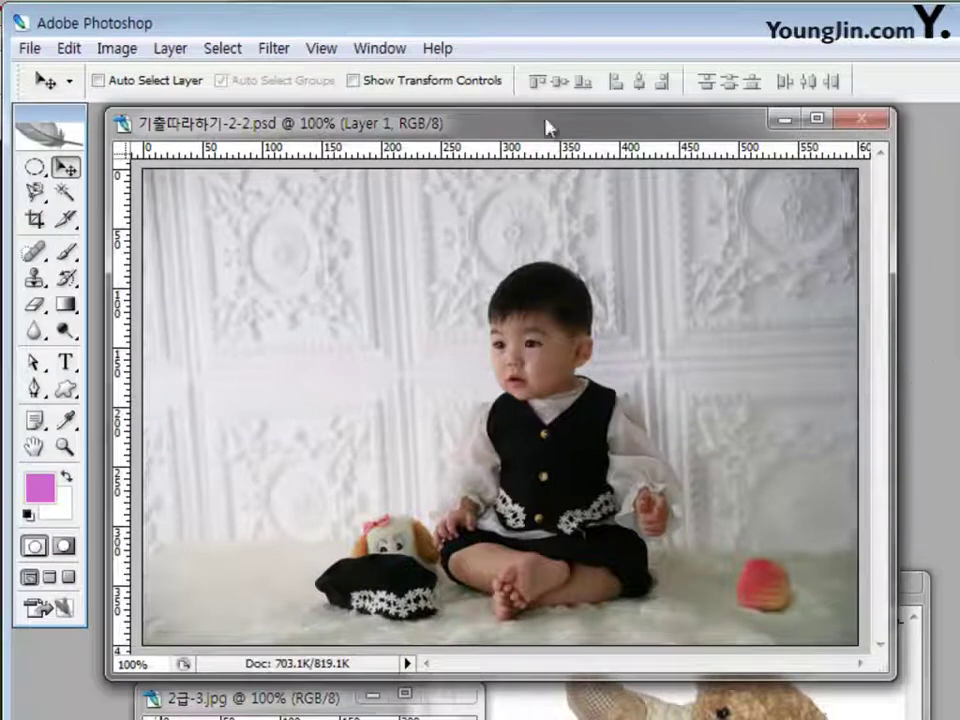
left_click_drag(548, 133, 535, 135)
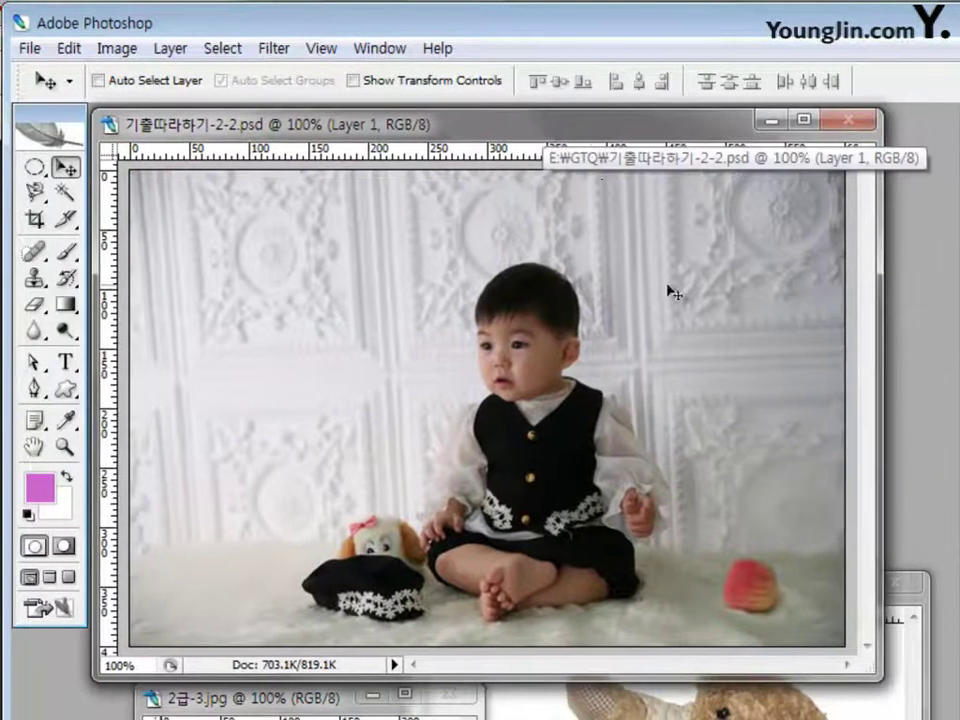
Select the red ball-shaped toy on the fur rug beside the child with the Magic Wand at tolerance 32
left_click(66, 192)
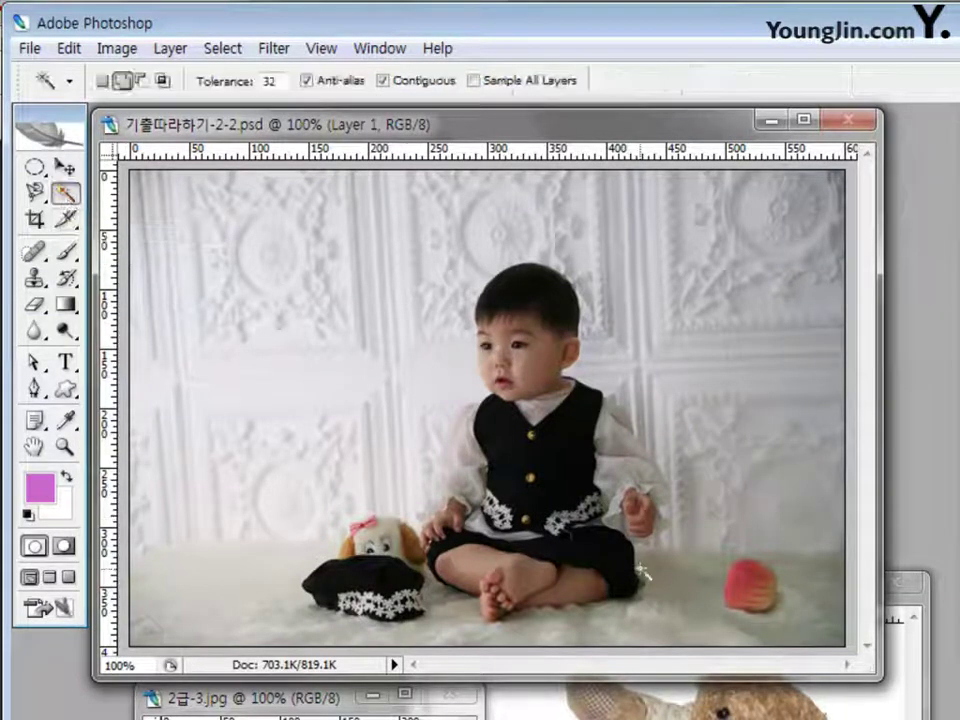
left_click(770, 600)
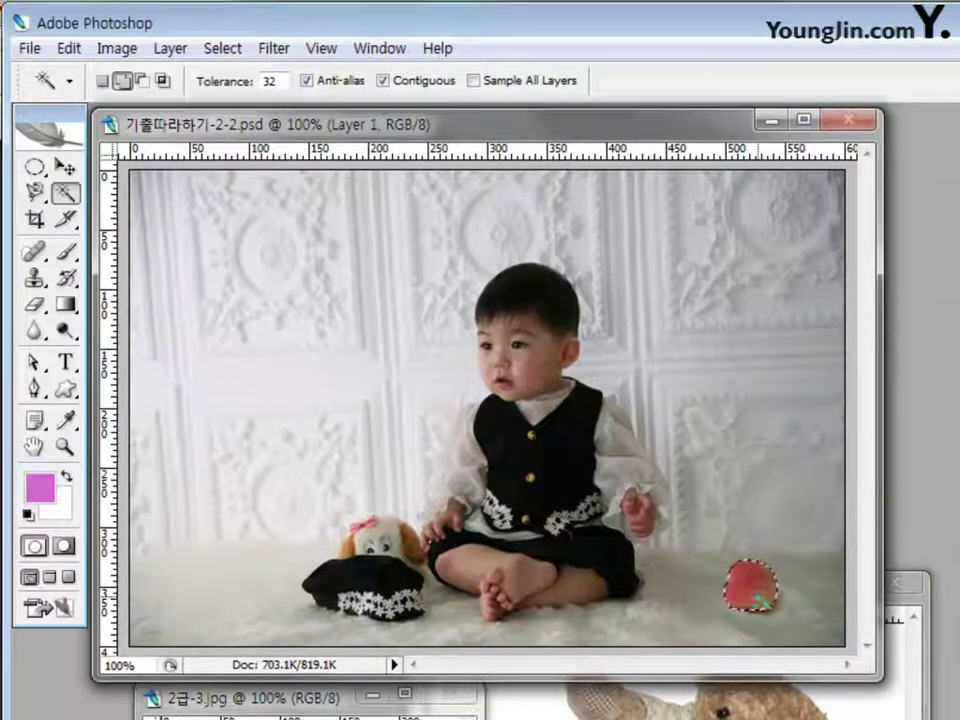
left_click(65, 167)
Recolour the selected toy yellow using Hue/Saturation with Hue 43 and Saturation 33, and remove the selection
left_click(117, 48)
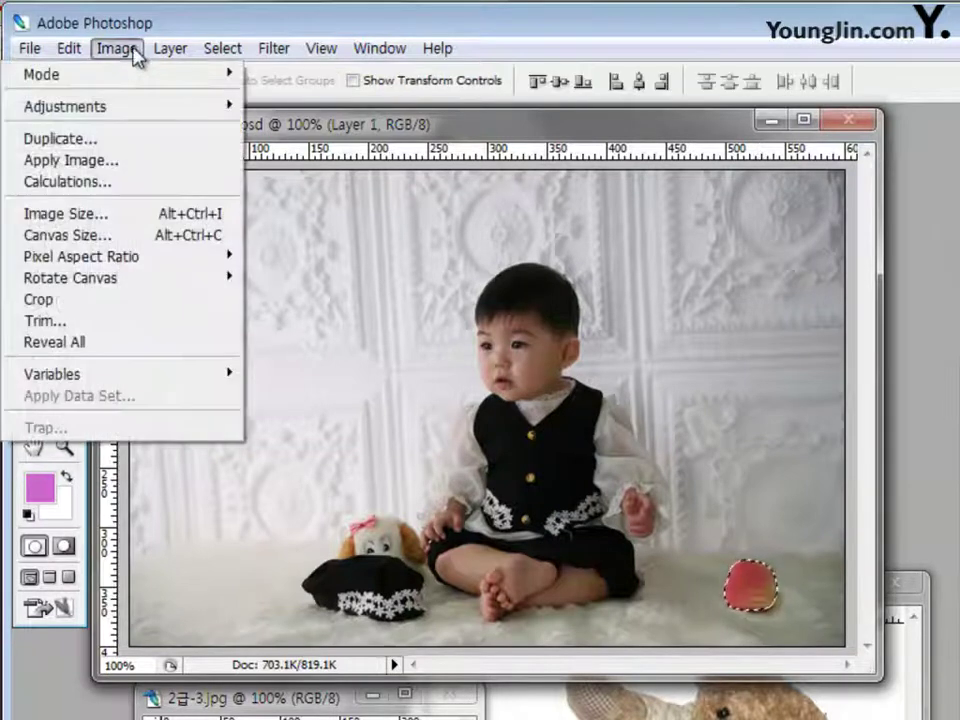
mouse_move(129, 104)
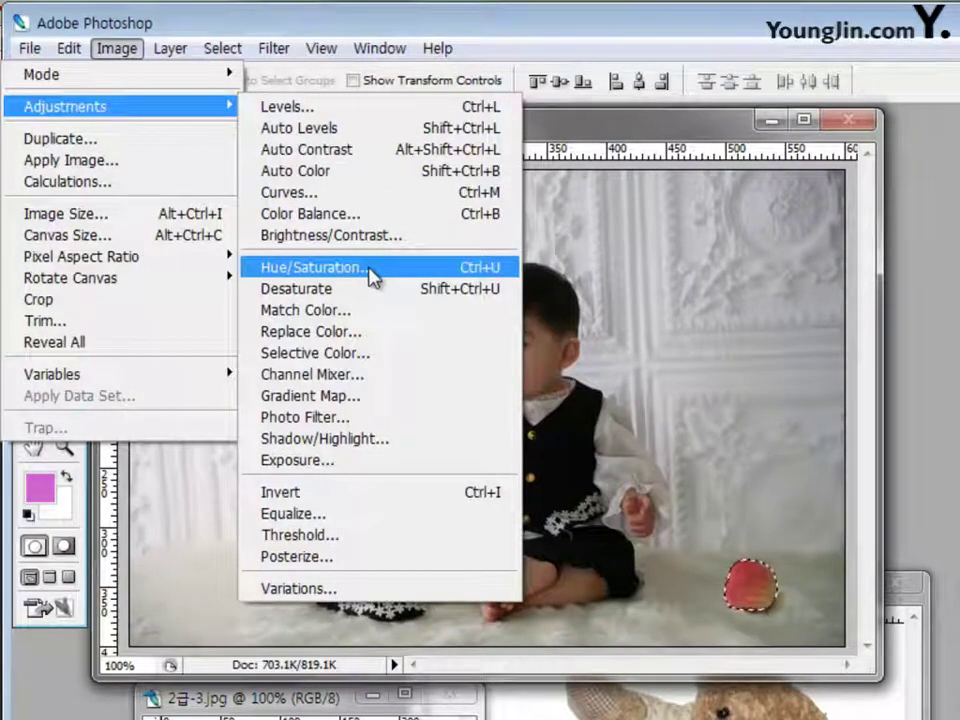
left_click(370, 275)
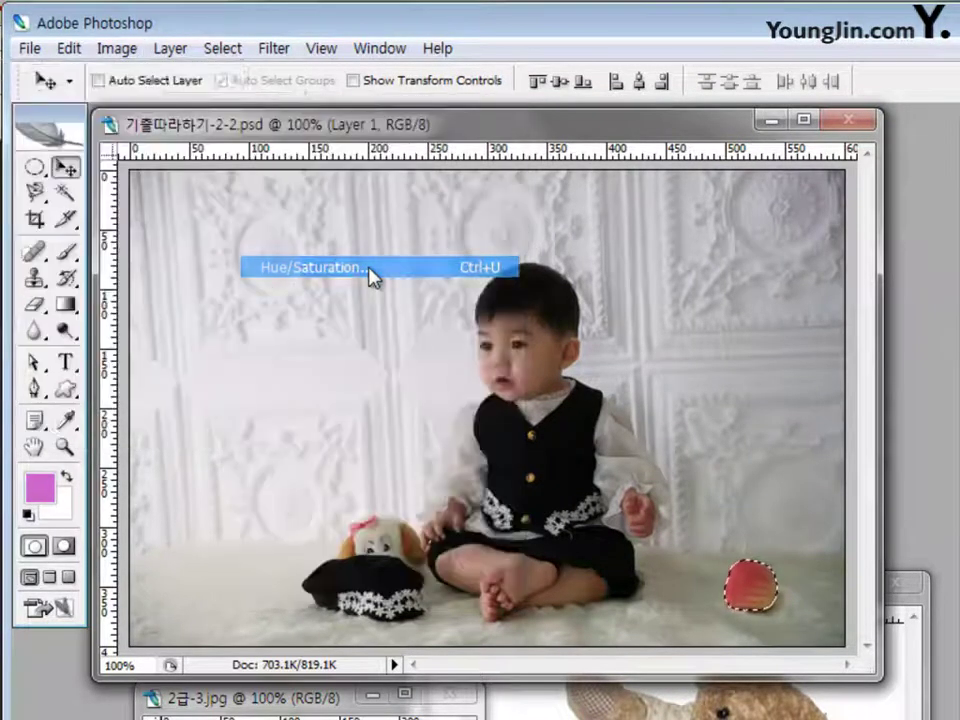
left_click_drag(720, 210, 680, 216)
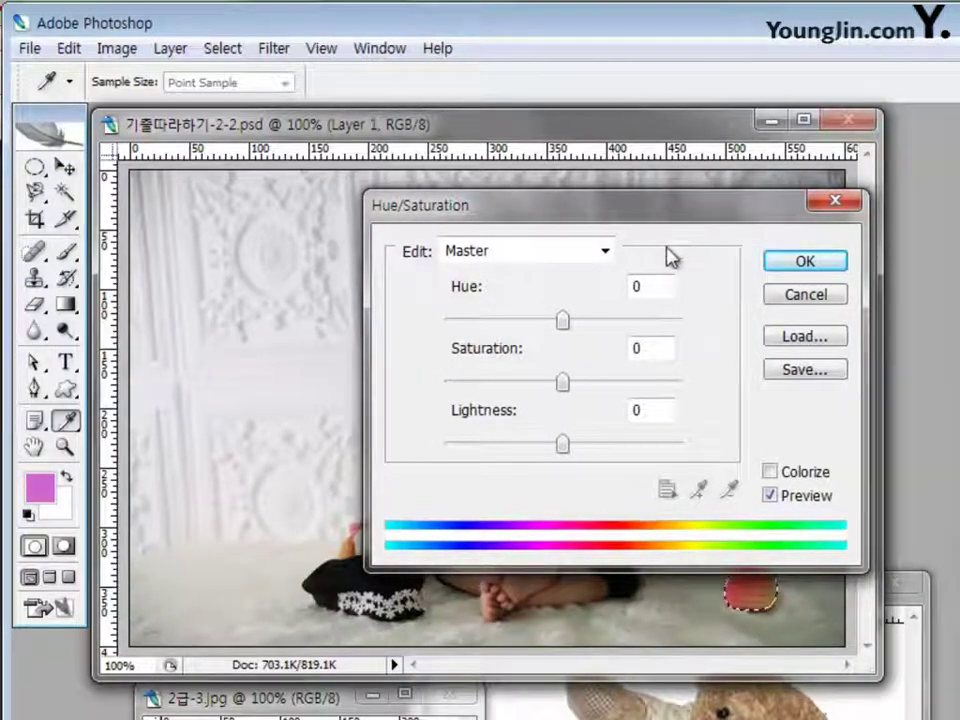
left_click_drag(653, 285, 593, 288)
type("43")
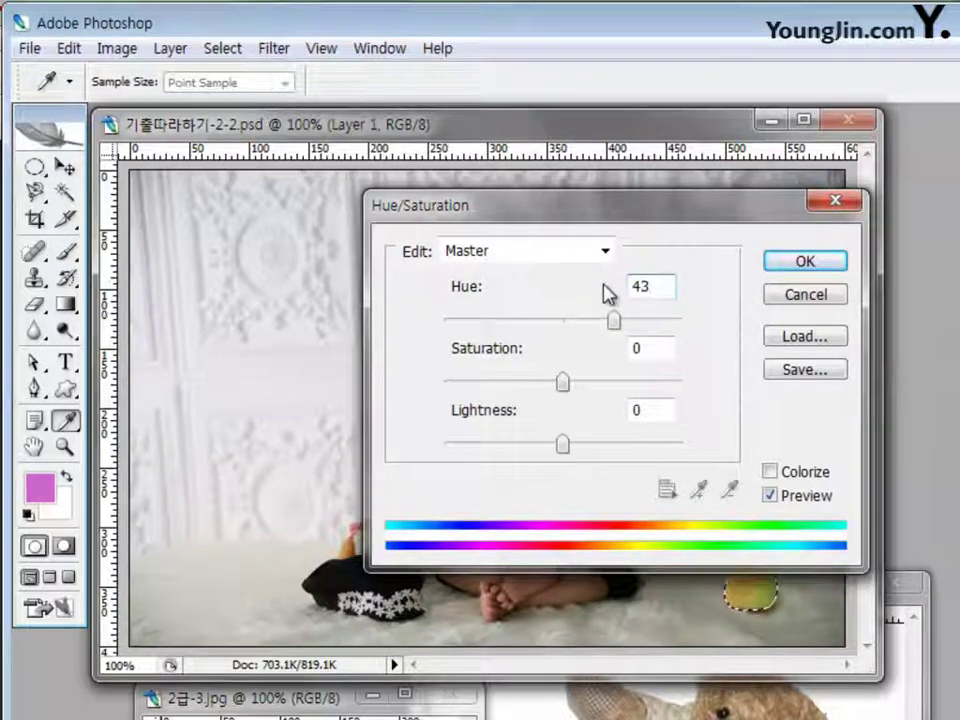
left_click_drag(648, 351, 592, 335)
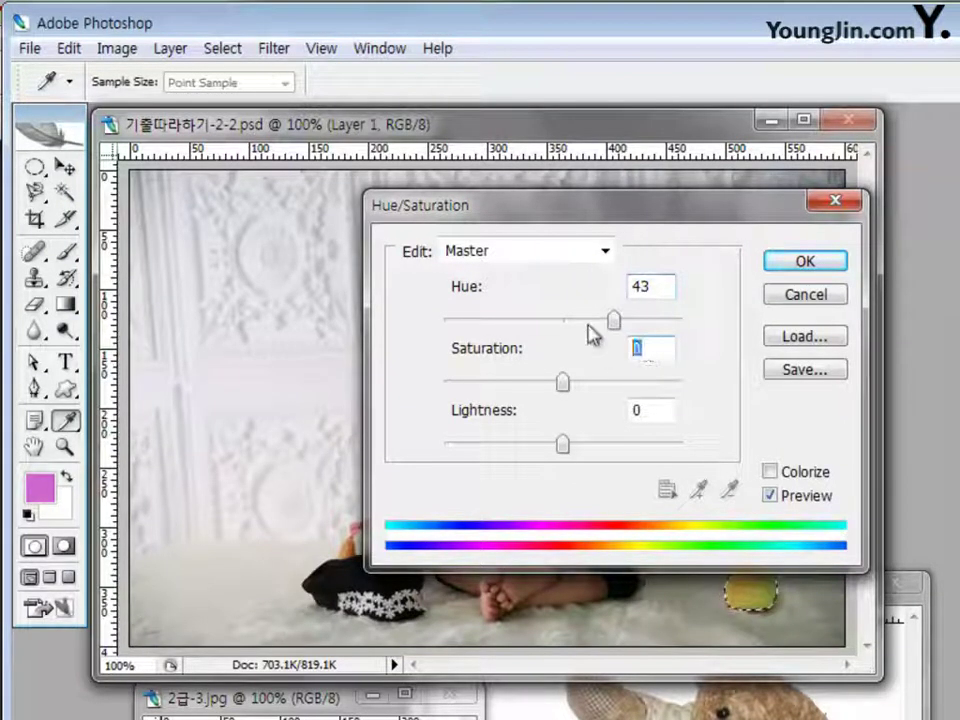
type("33")
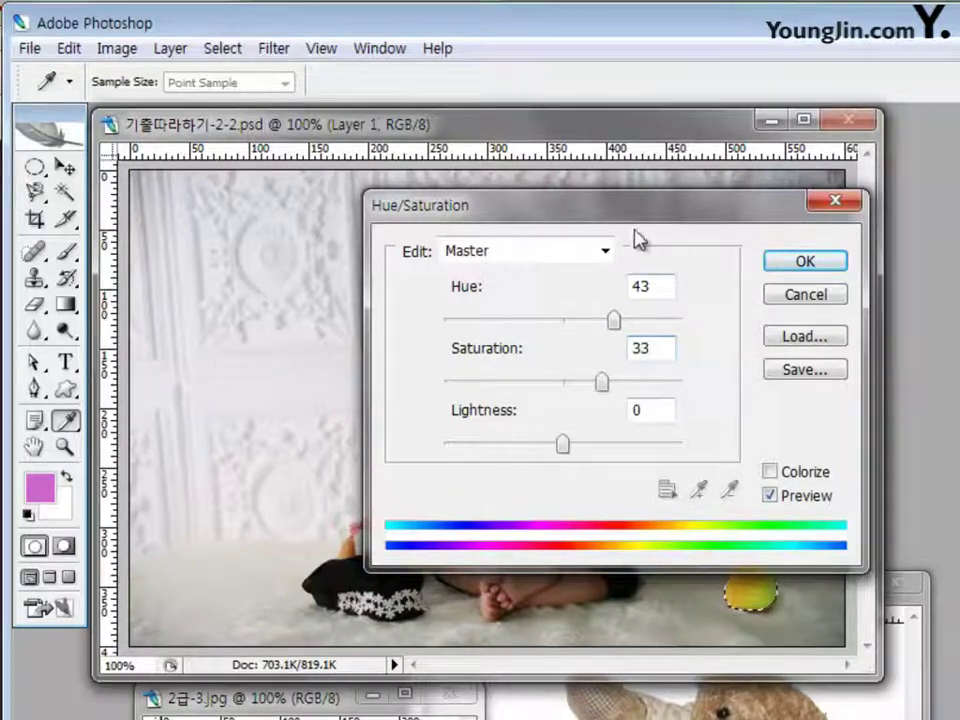
left_click_drag(605, 215, 386, 186)
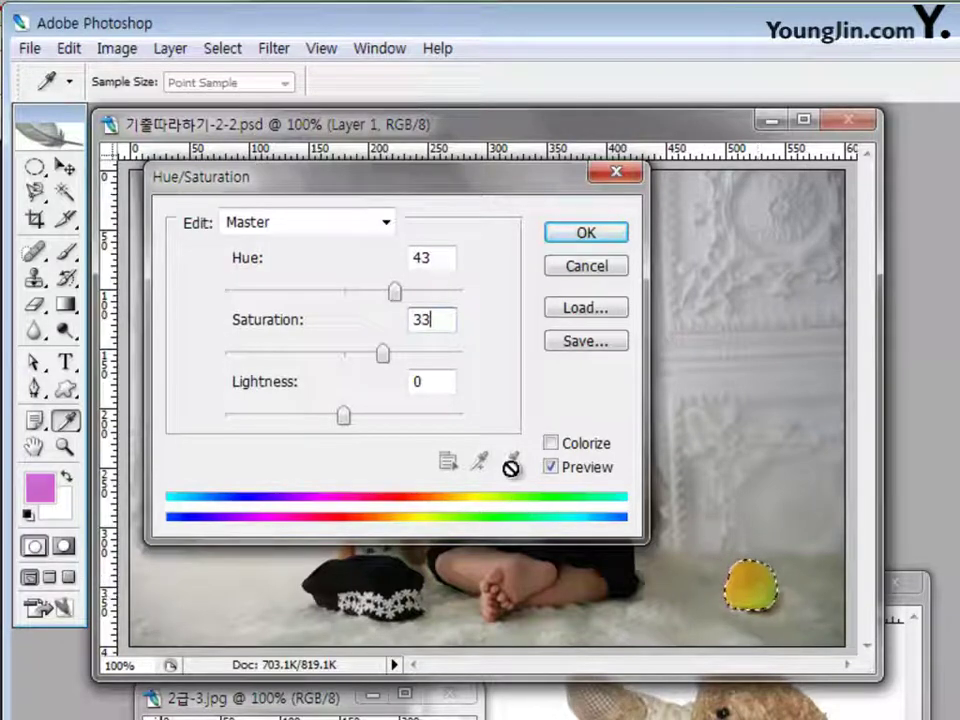
left_click(557, 240)
key("v")
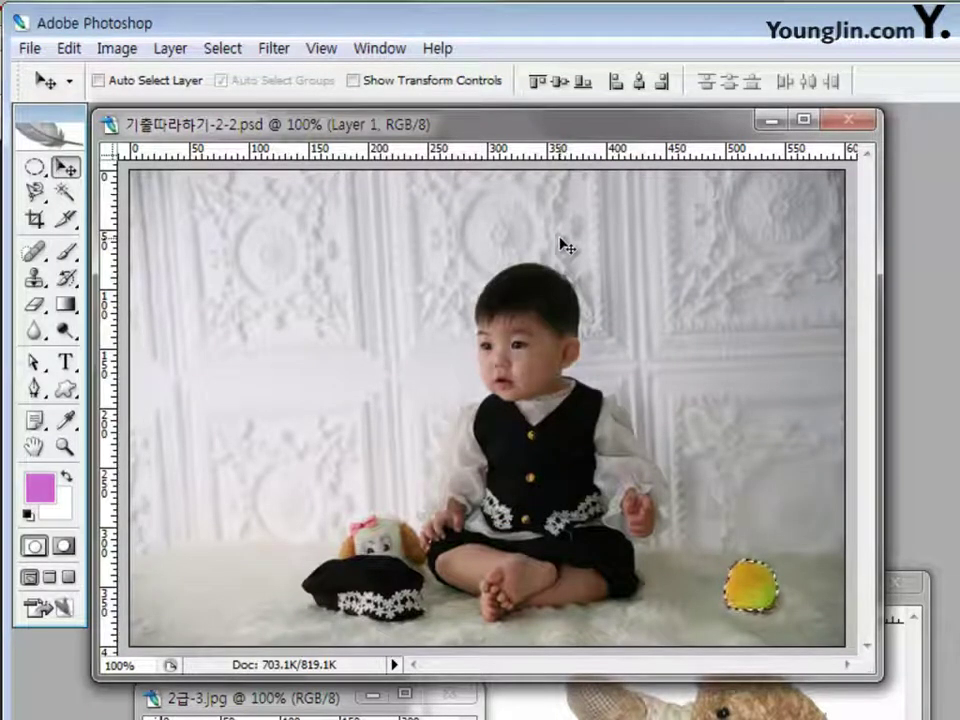
key("ctrl+d")
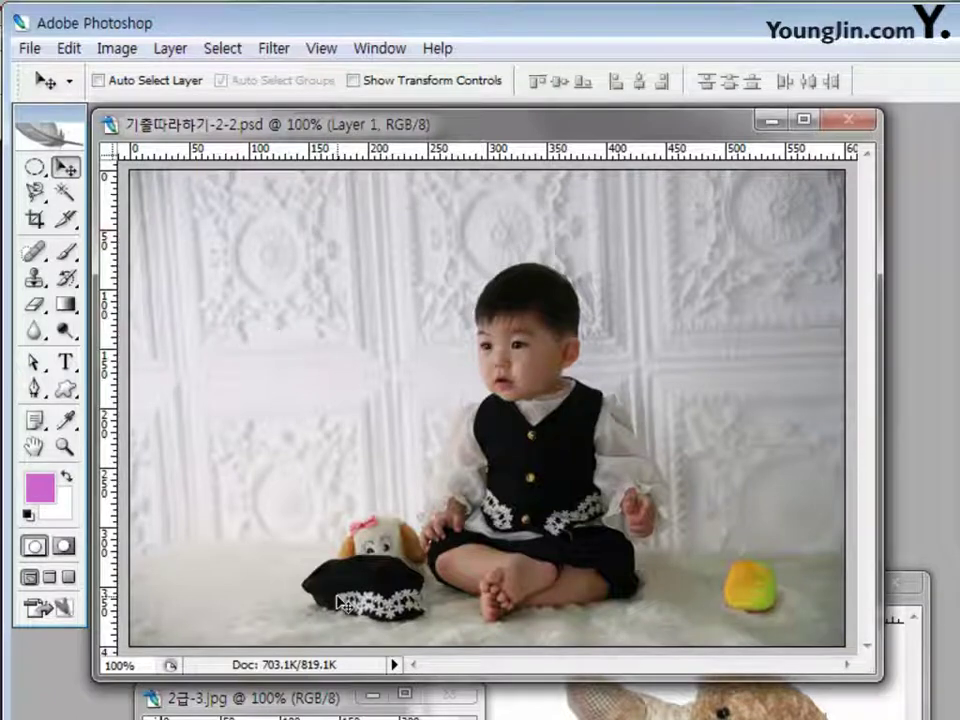
Select the black areas of the hat in front of the plush dog with the Magic Wand, adding its lower brim
left_click(63, 197)
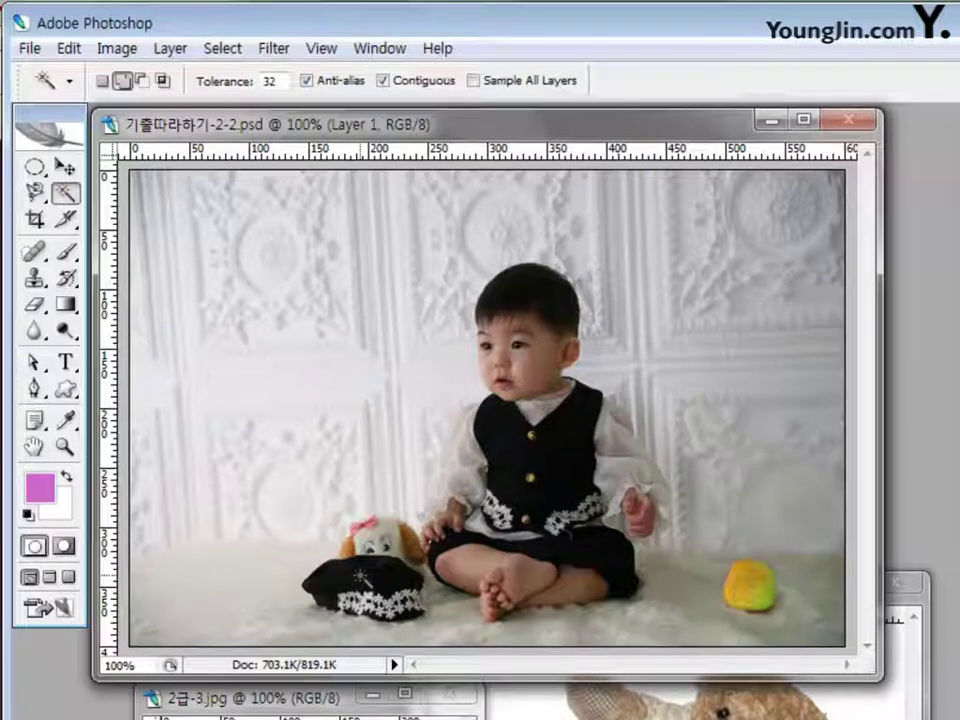
left_click(360, 582)
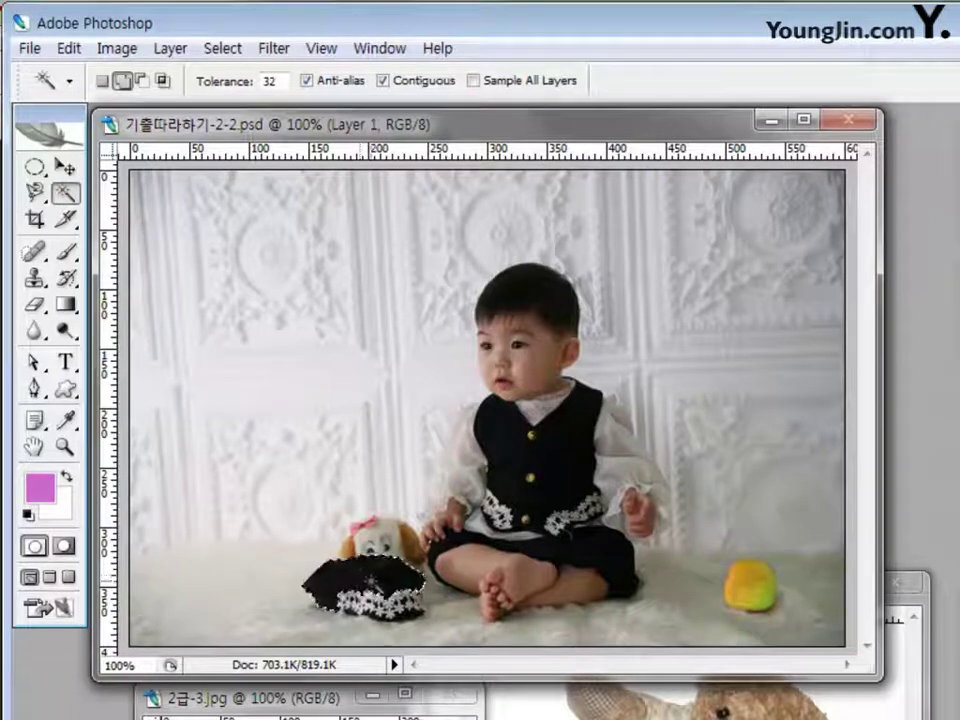
left_click(405, 616, "shift")
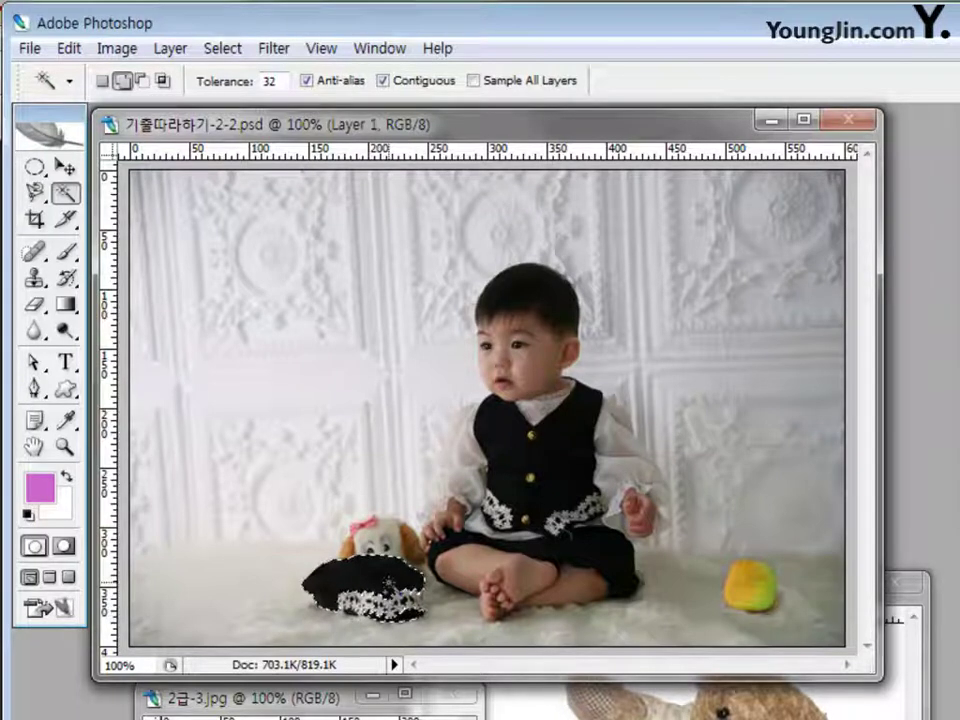
left_click(385, 579, "shift")
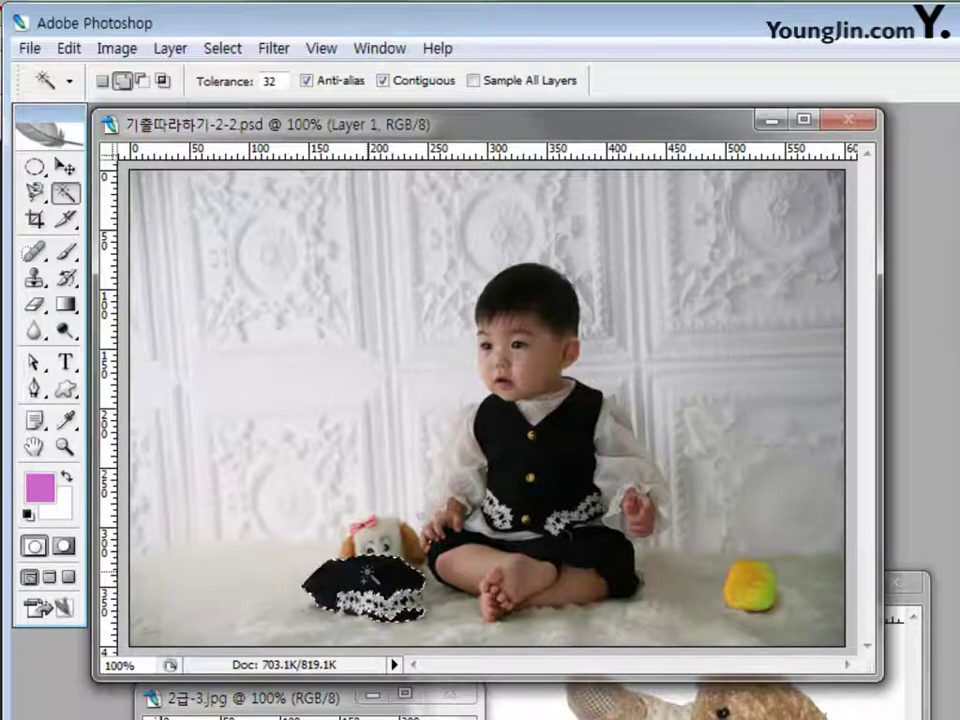
Add the hat's white lace trim and remaining gaps to the selection with the Lasso tool so the whole hat is selected
key("ctrl+plus")
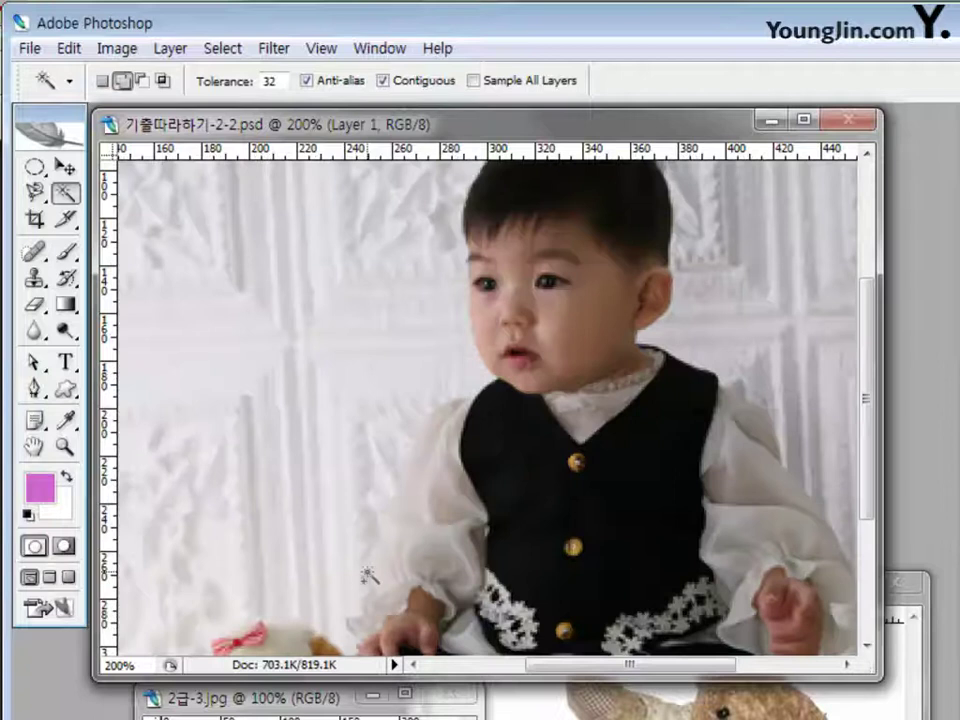
scroll(368, 576, "down", 5)
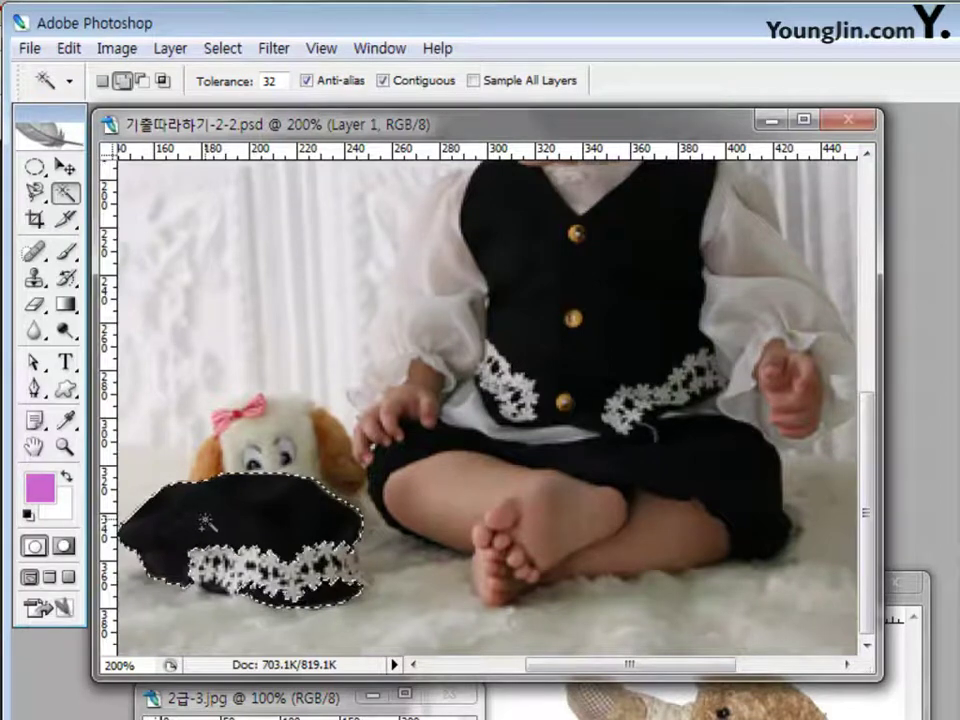
left_click(36, 195)
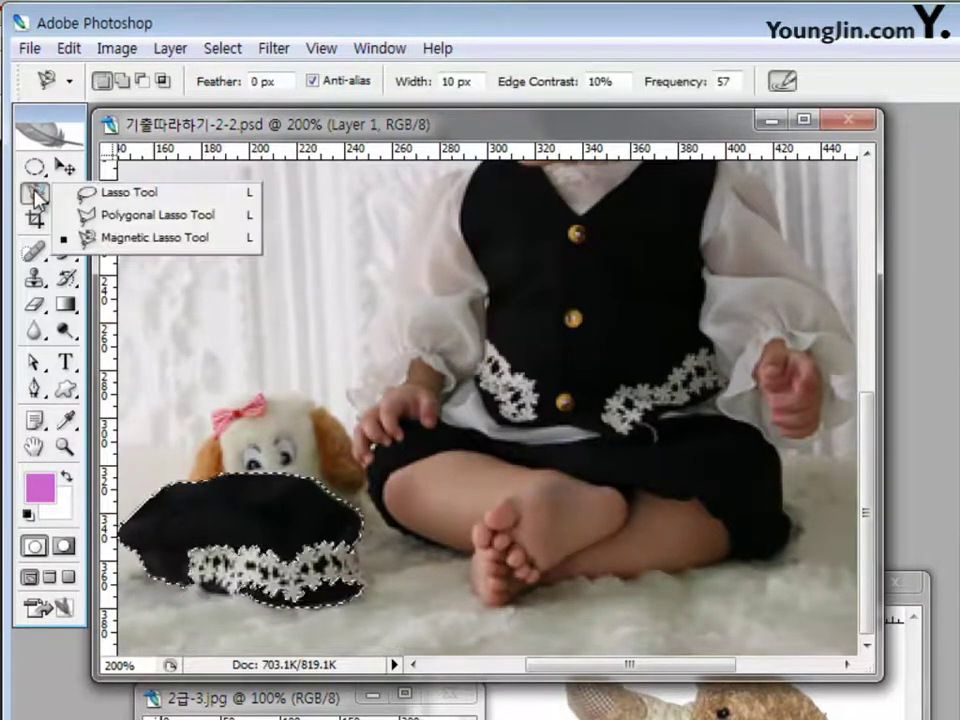
left_click(96, 195)
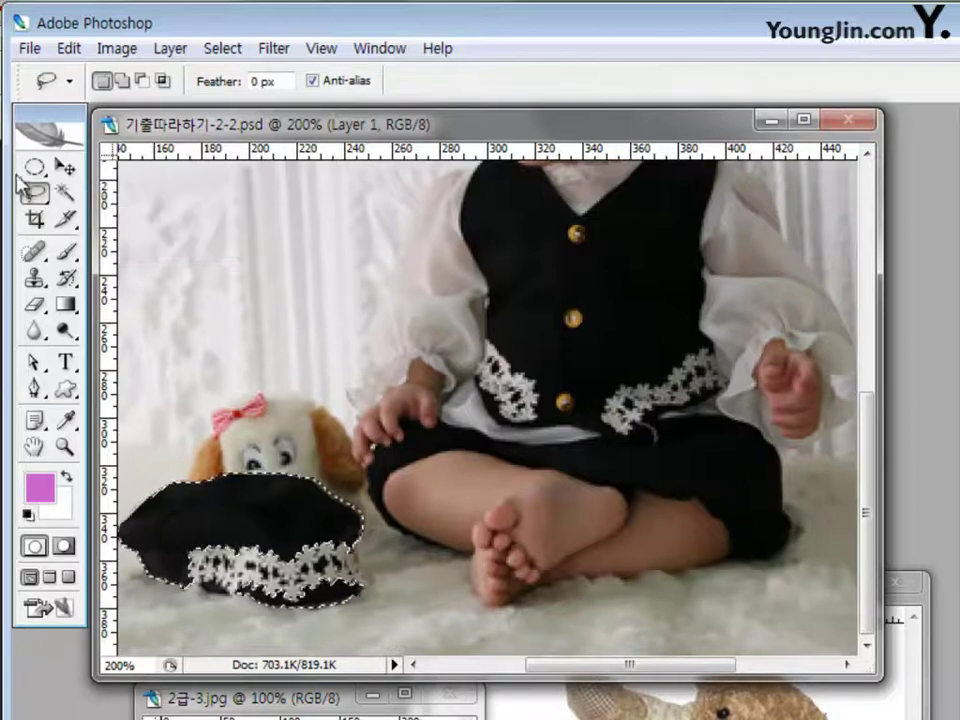
left_click(122, 80)
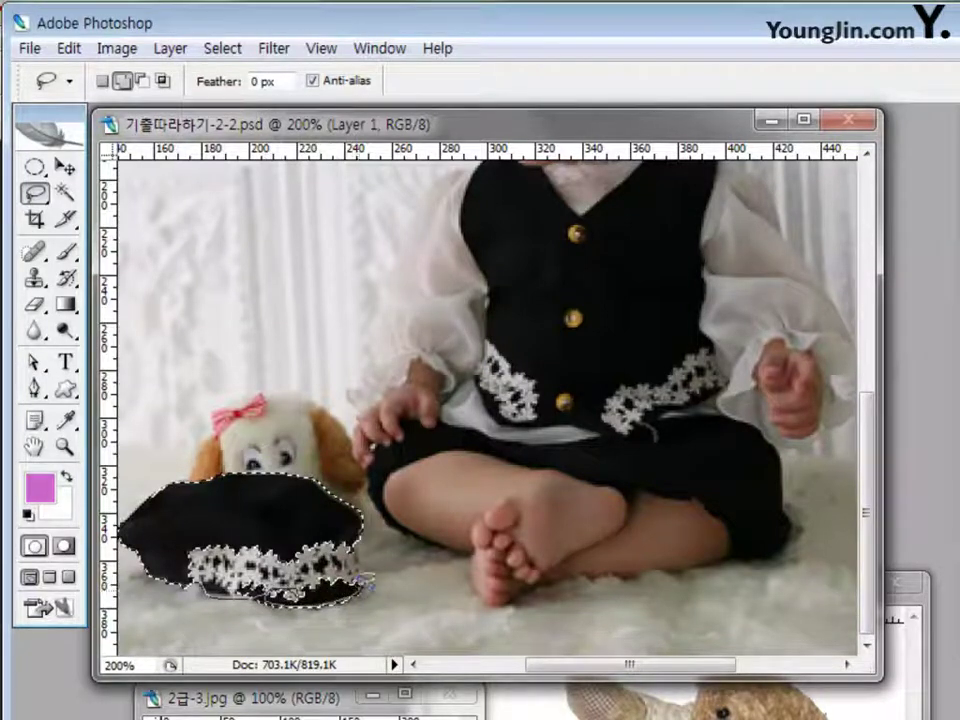
left_click_drag(363, 541, 308, 511)
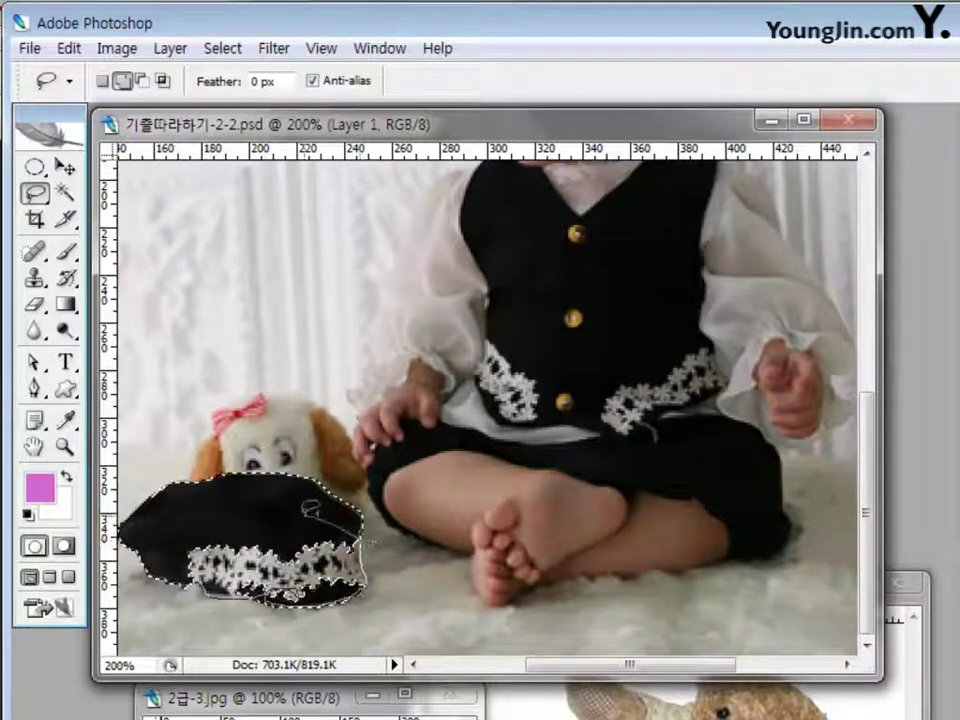
left_click_drag(176, 557, 200, 582)
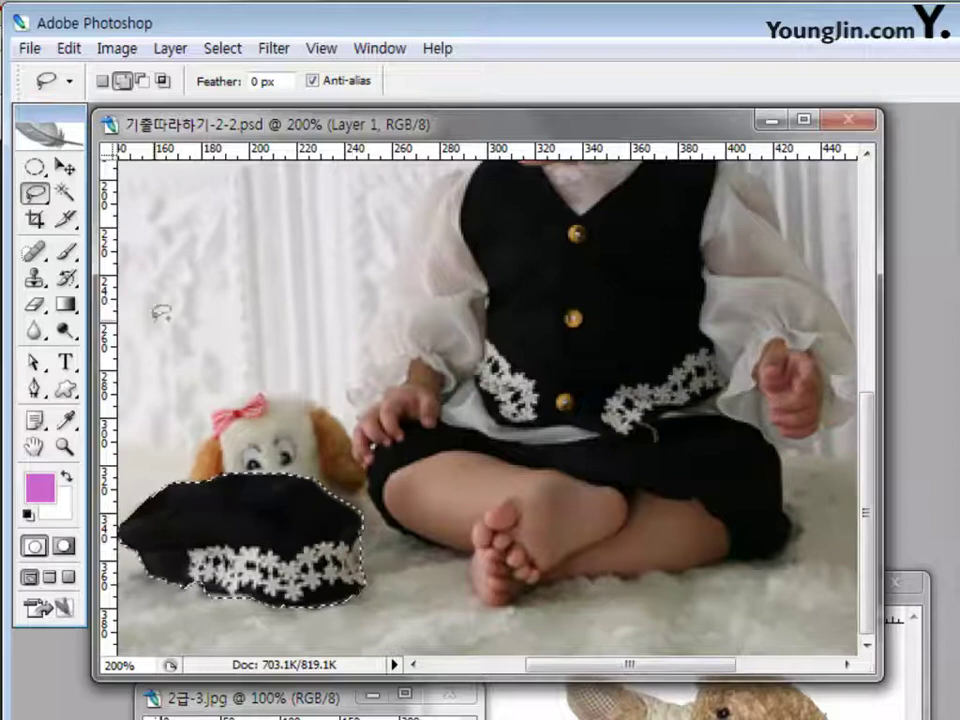
left_click(144, 86)
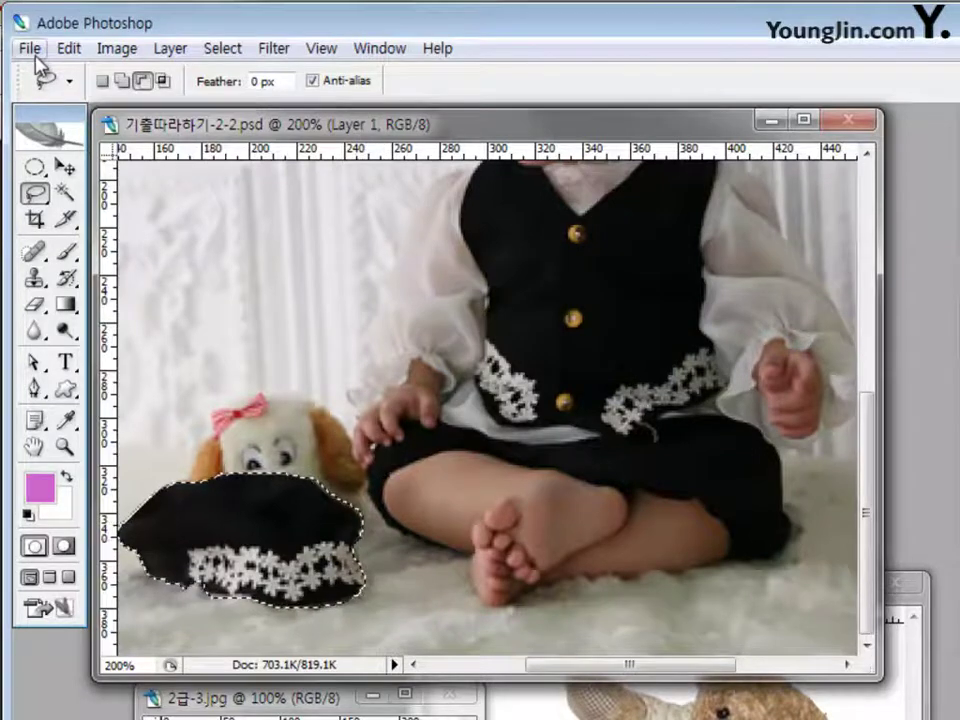
Turn the selected hat blue using Color Balance with midtone color levels -100, 0 and 100, and remove the selection
left_click(58, 162)
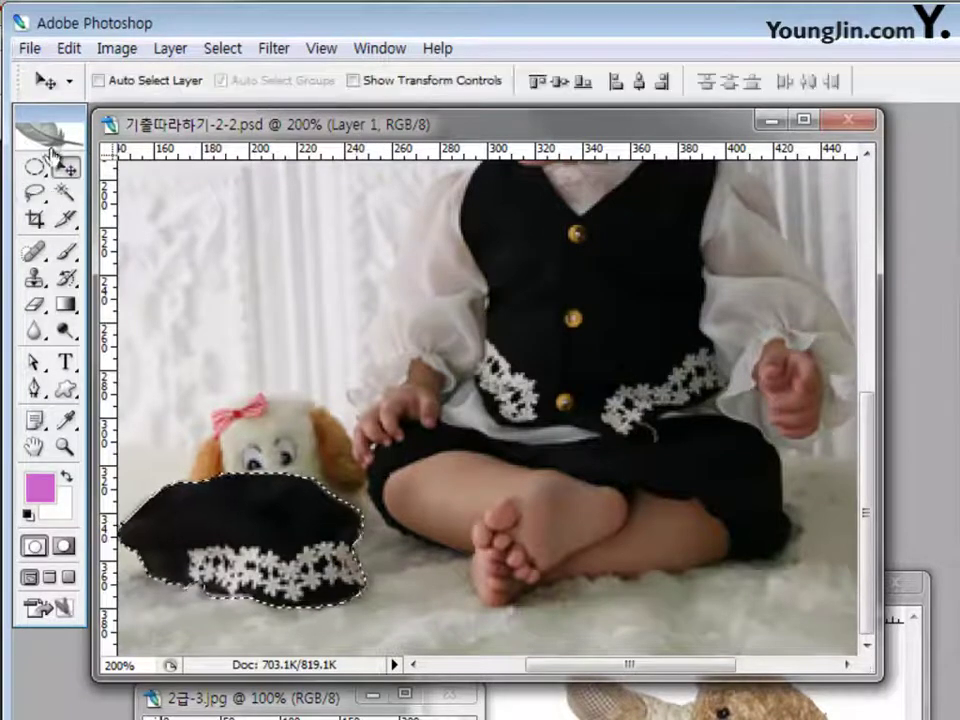
left_click(117, 49)
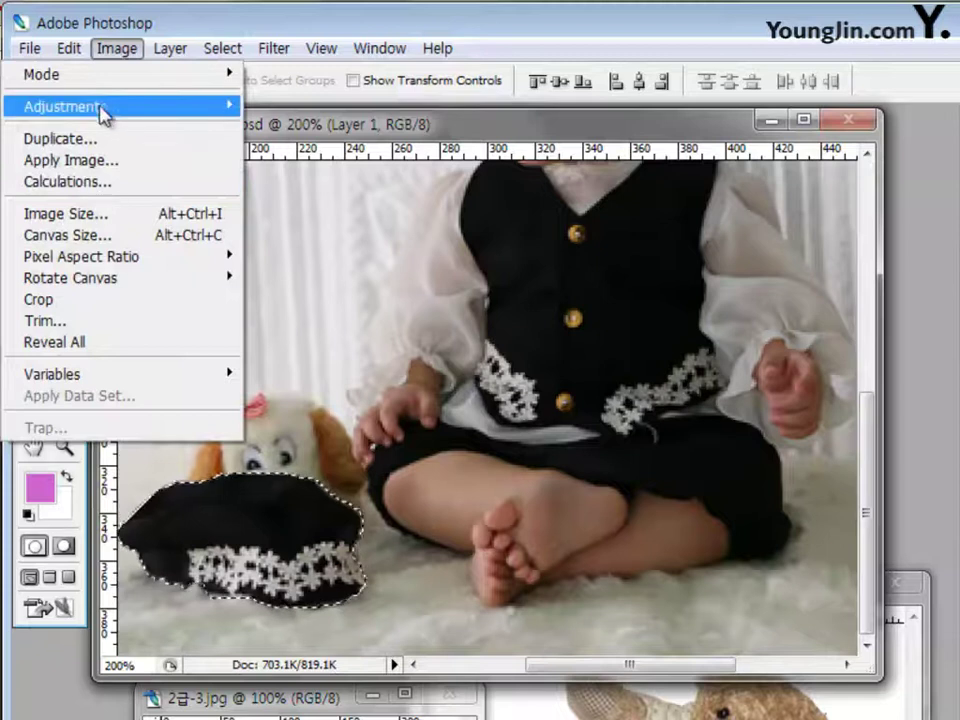
mouse_move(104, 112)
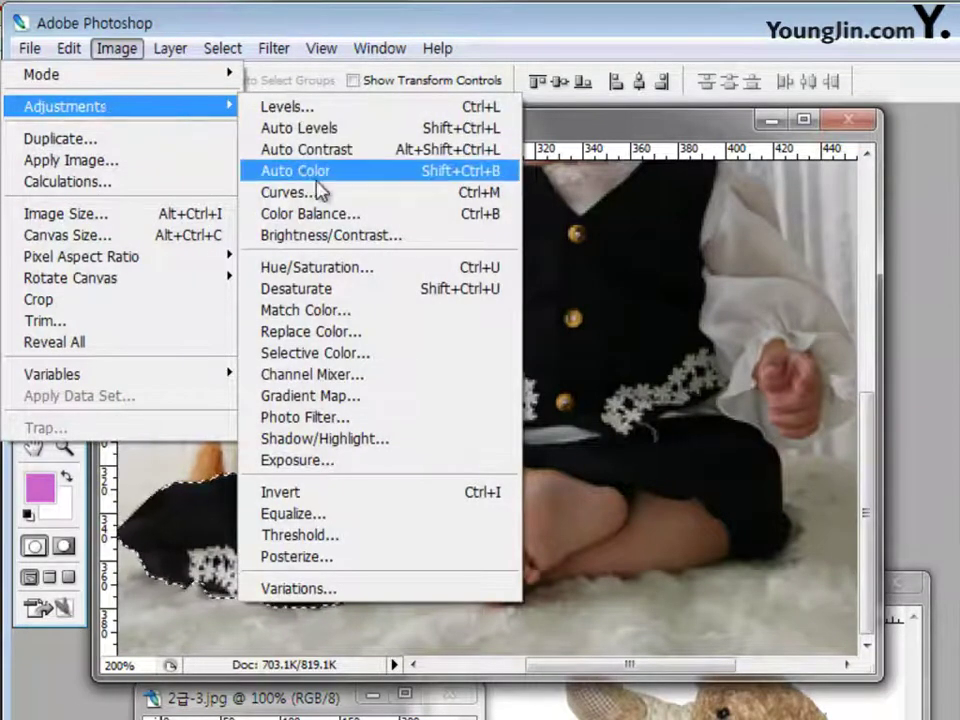
left_click(326, 216)
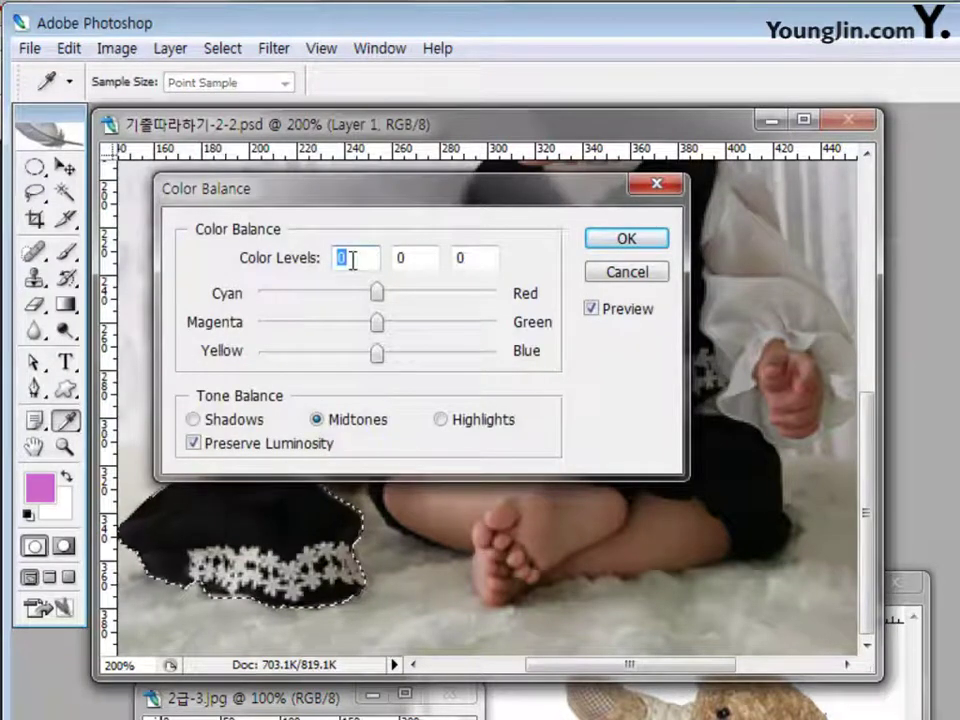
type("-")
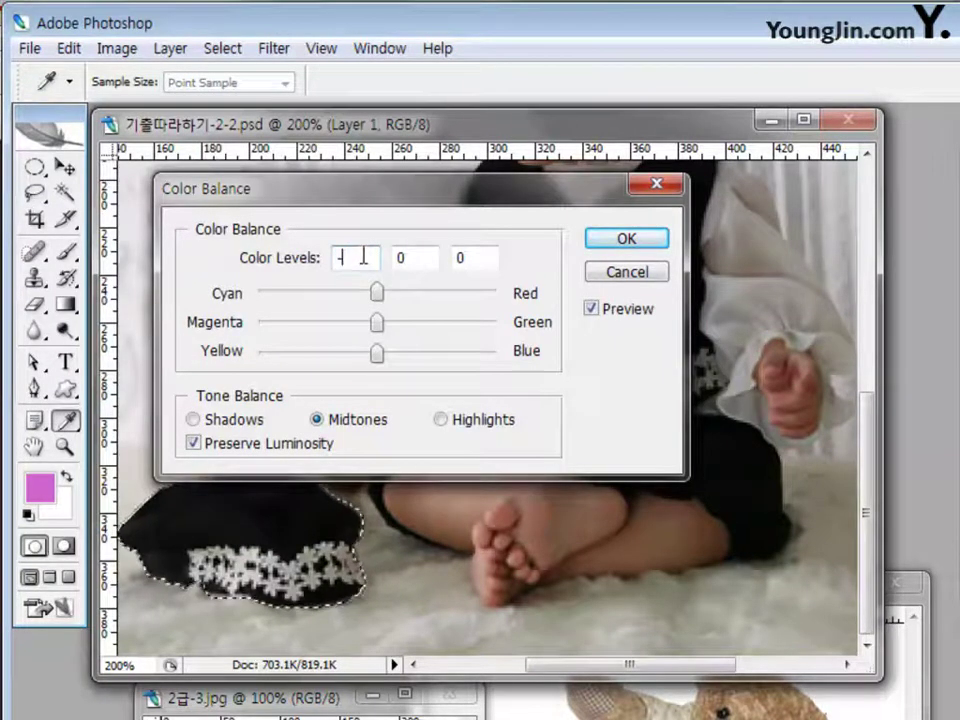
type("100")
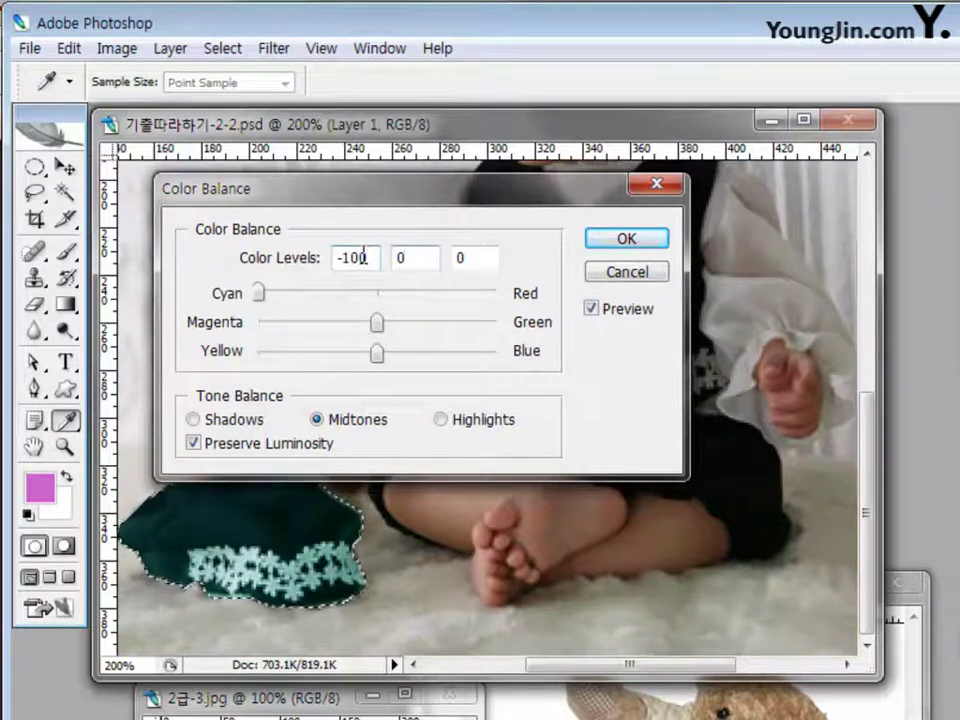
key("Tab")
key("Tab")
type("100")
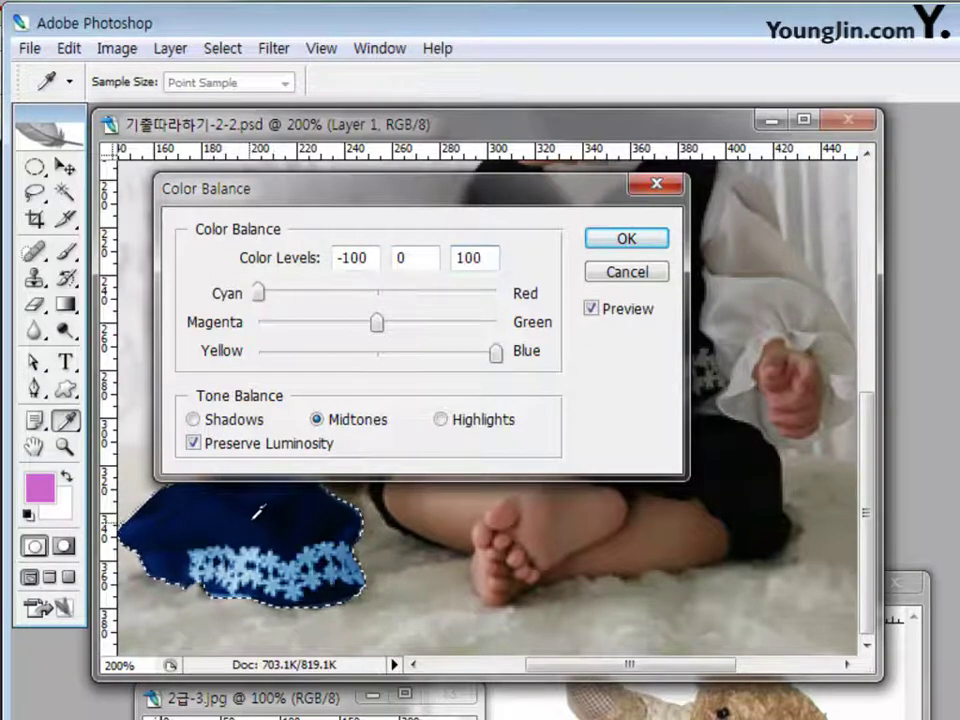
left_click(627, 240)
key("v")
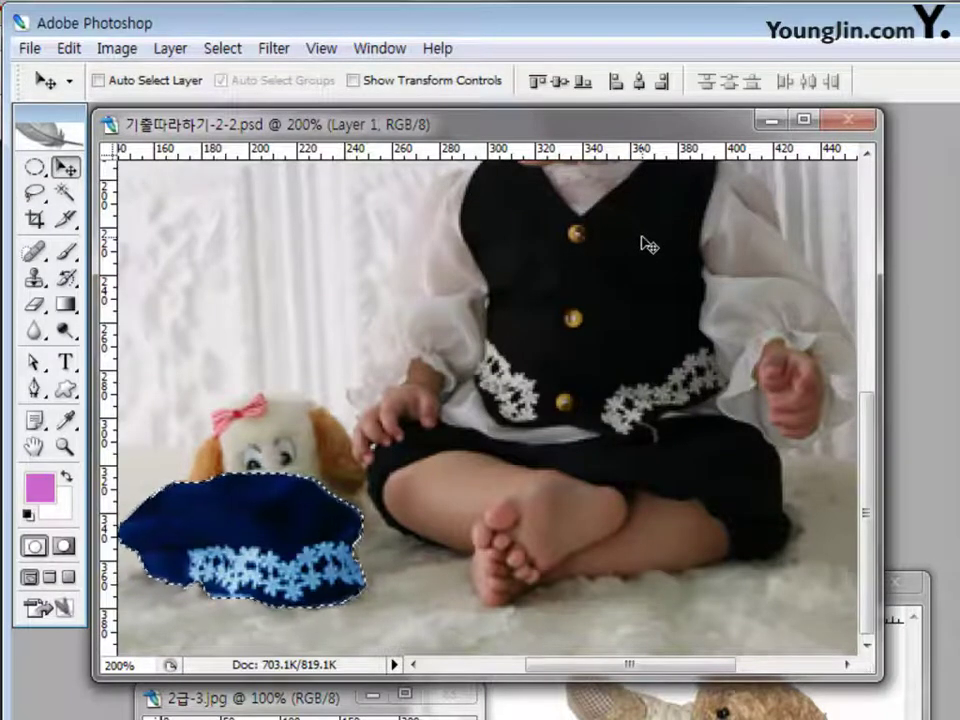
key("ctrl+d")
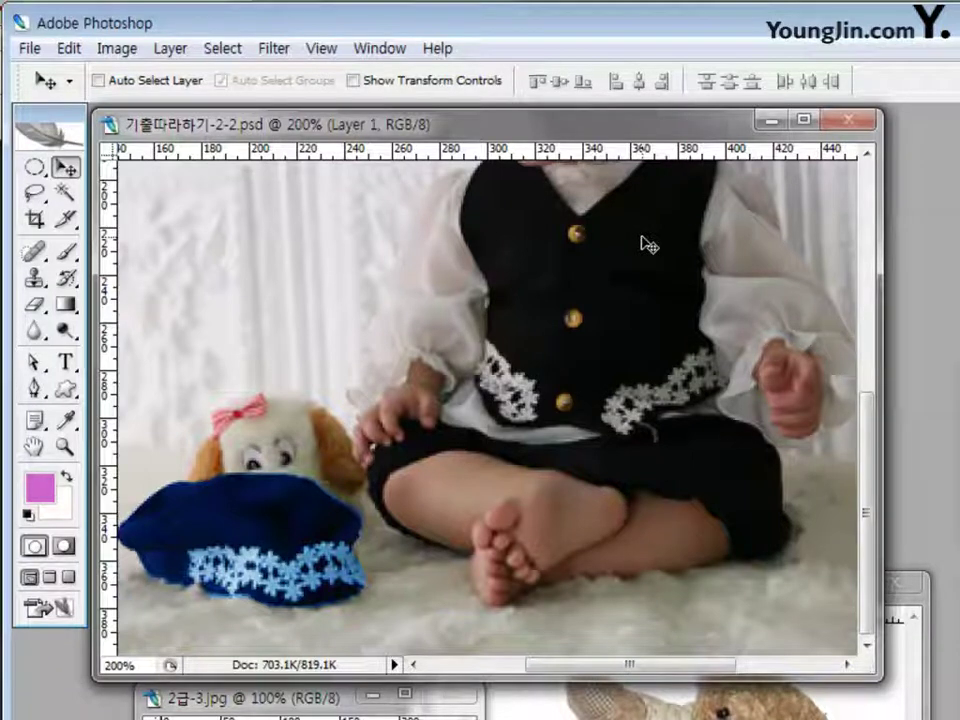
key("m")
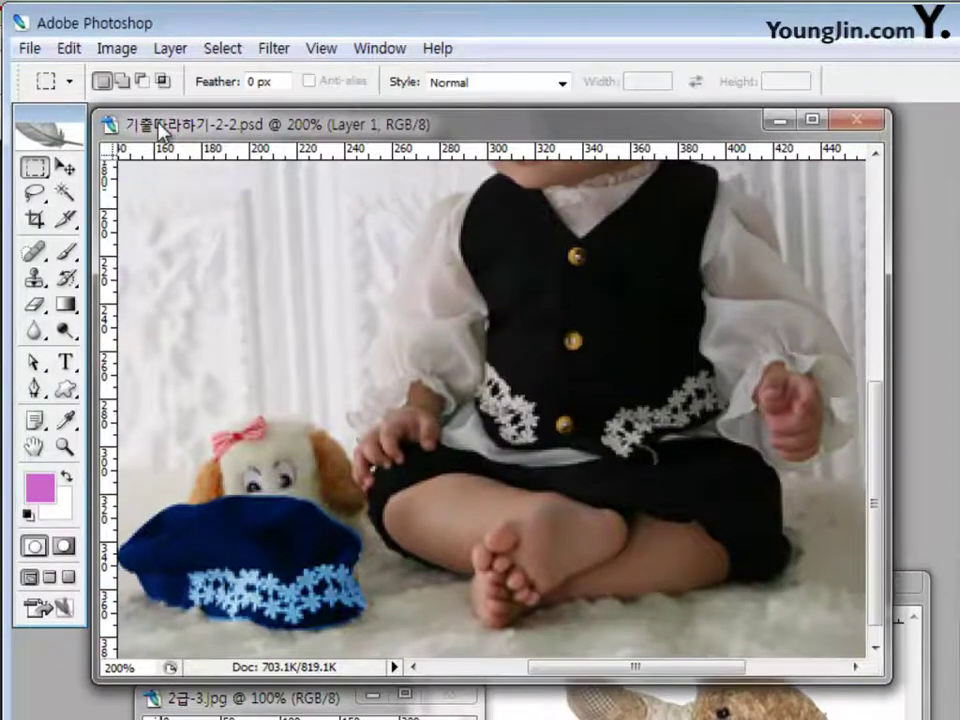
key("ctrl+alt+0")
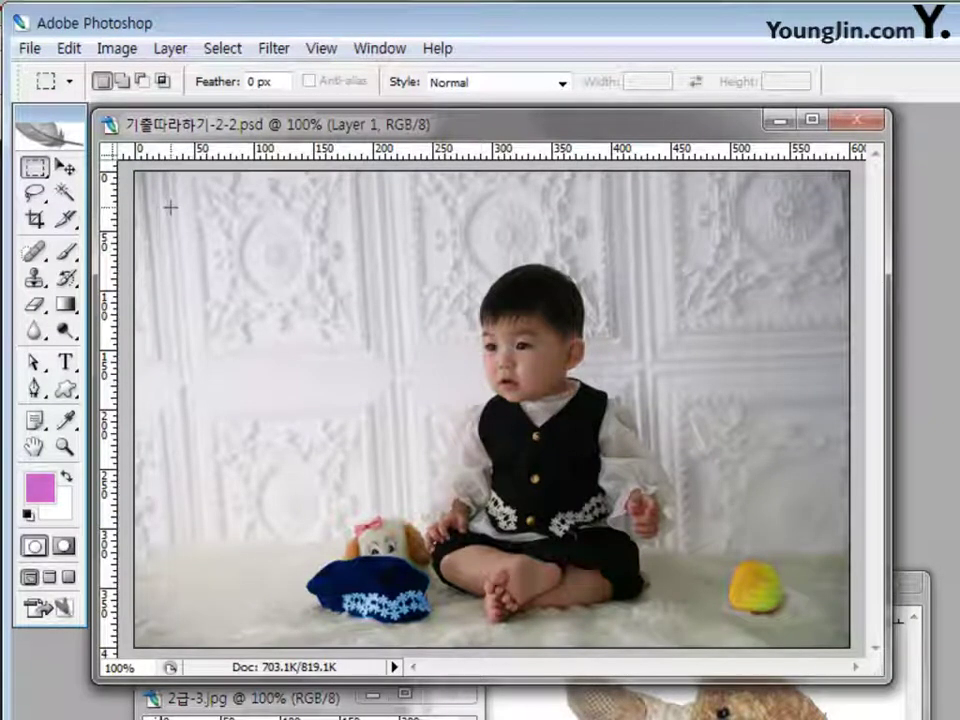
Apply the Artistic Sponge filter to the border outside a rectangular marquee selection inset about 30 px from the canvas edges
left_click_drag(170, 207, 788, 619)
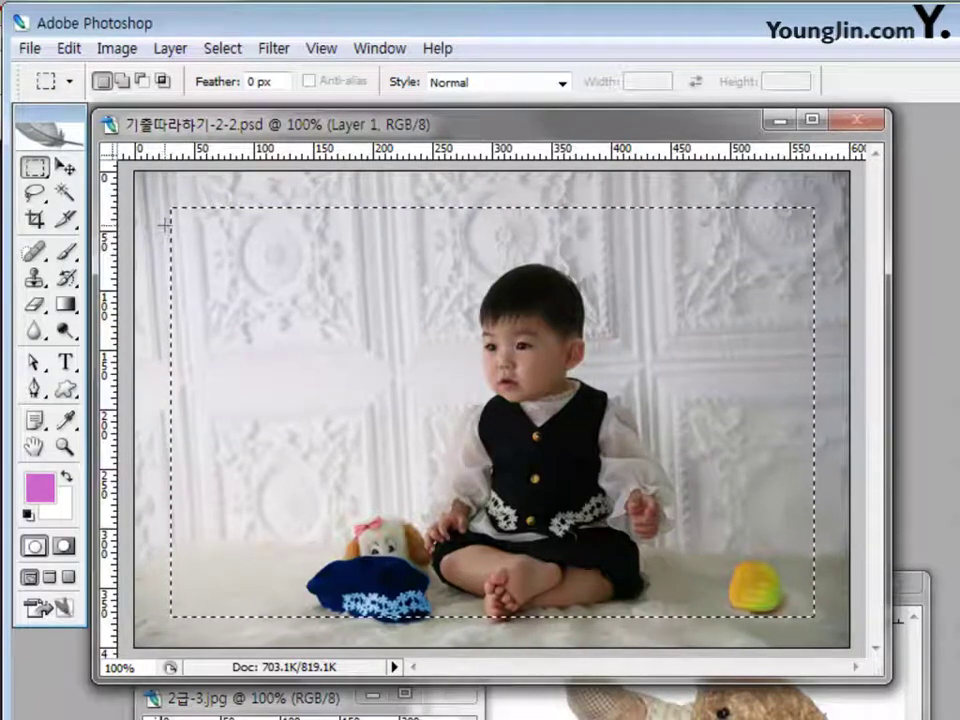
key("v")
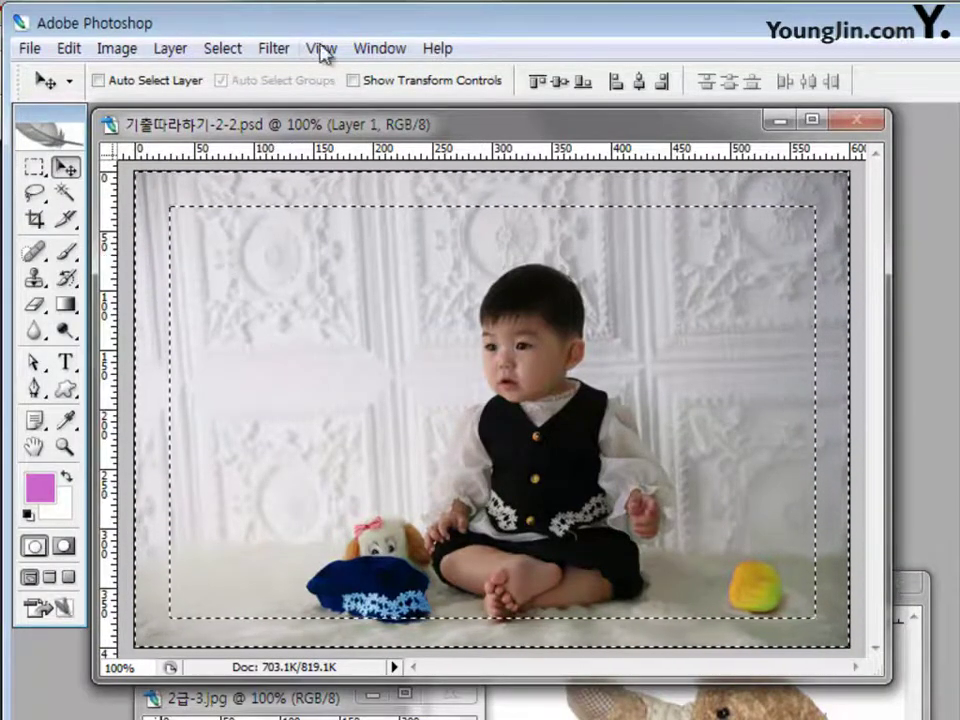
left_click(268, 50)
left_click(262, 50)
left_click(262, 50)
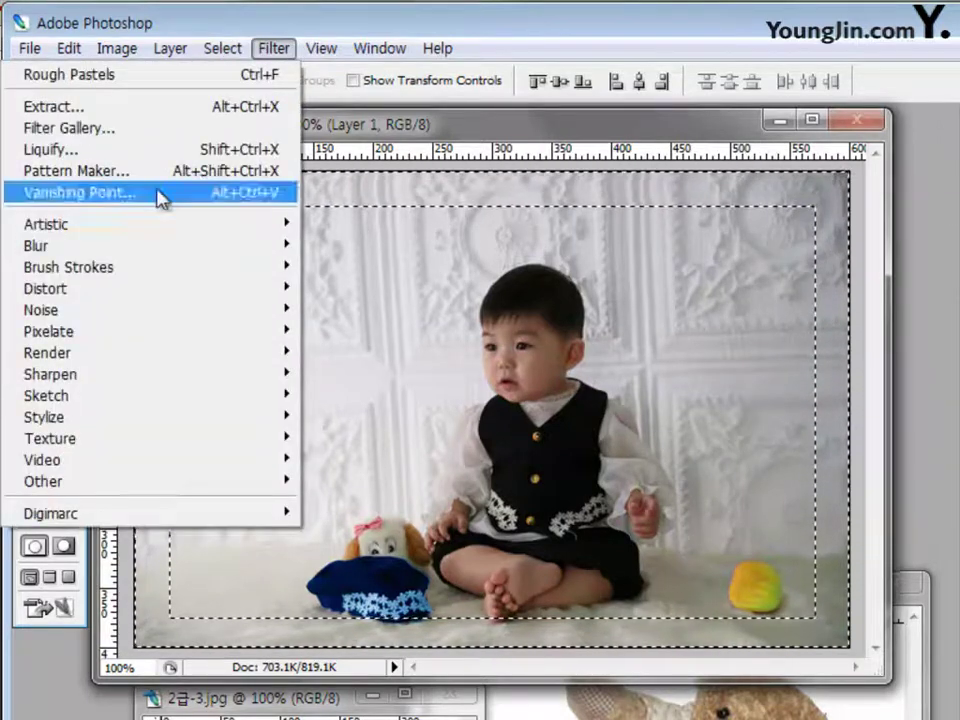
mouse_move(144, 234)
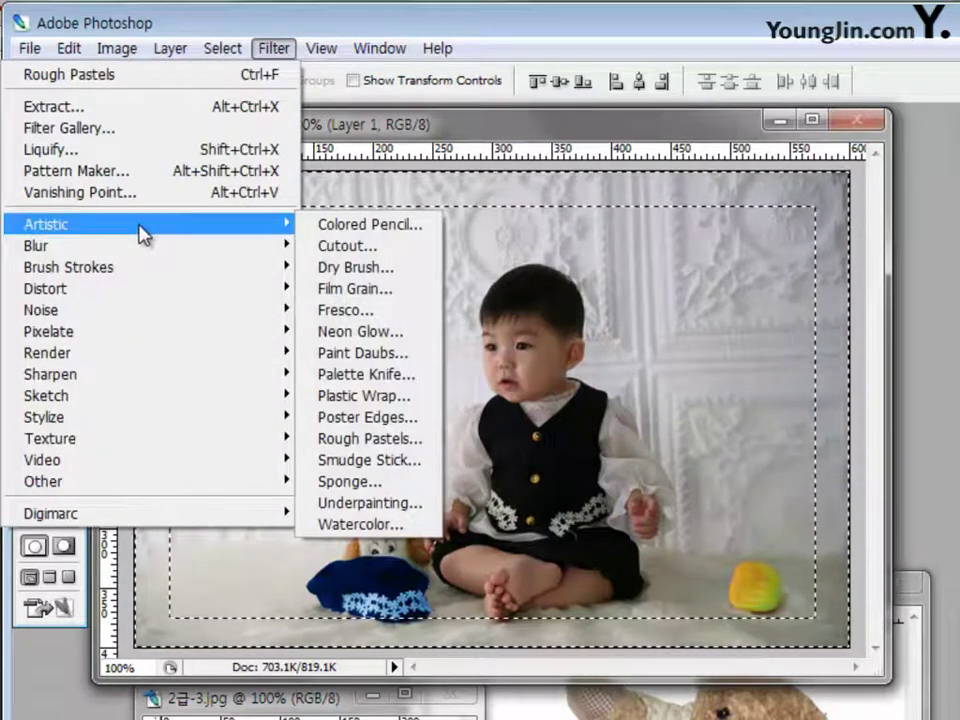
left_click(342, 484)
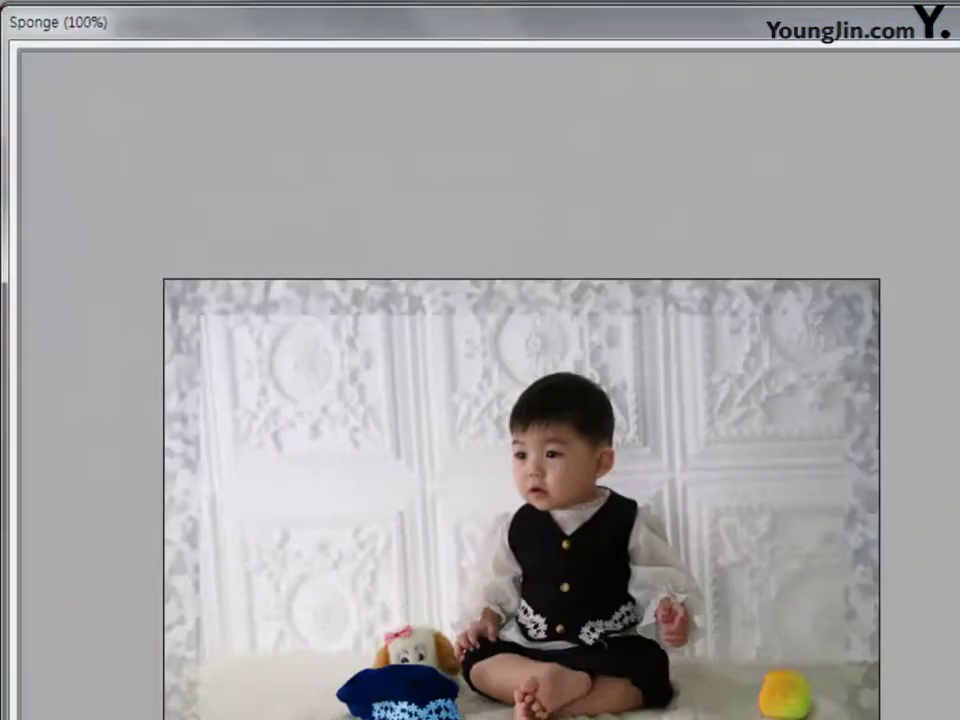
key("Return")
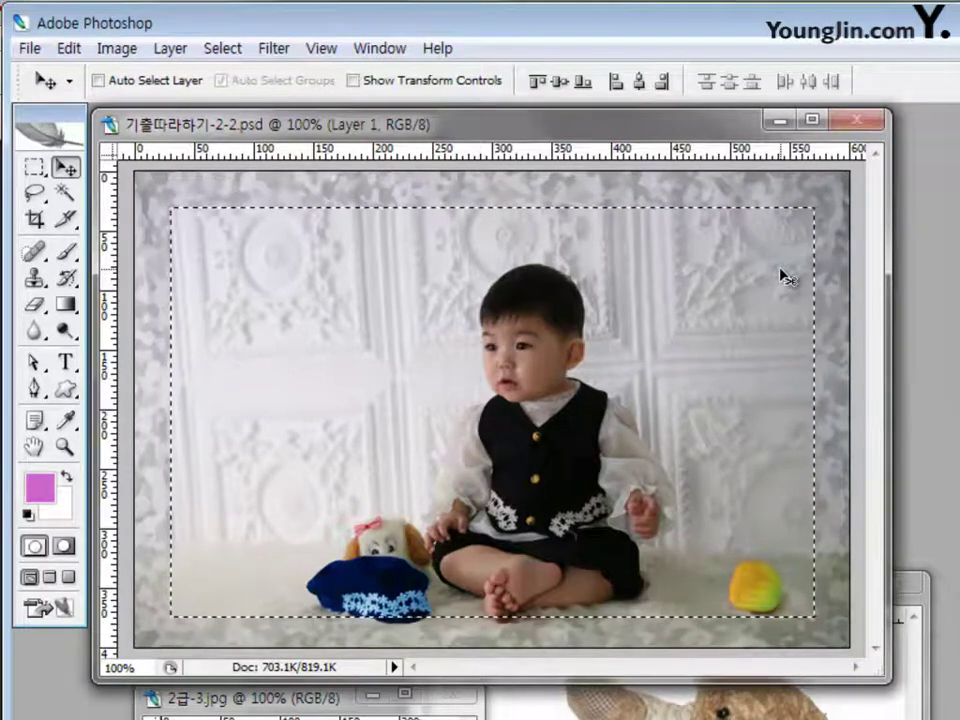
Stroke the inner rectangular selection with a centred 5 px line in colour 33cccc, and remove the selection
left_click(65, 52)
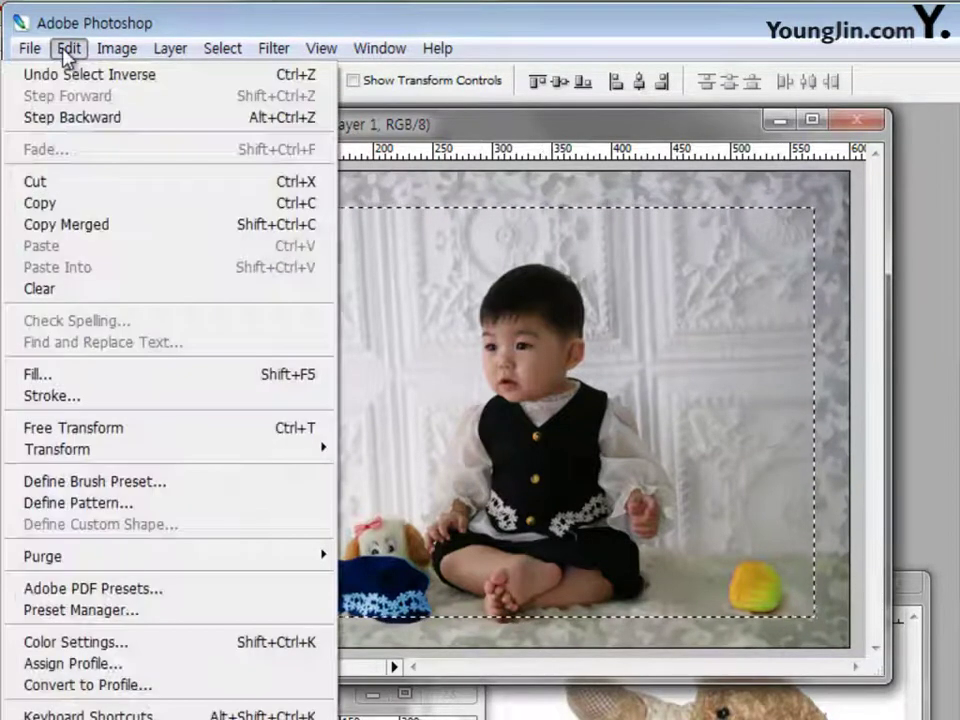
left_click(52, 397)
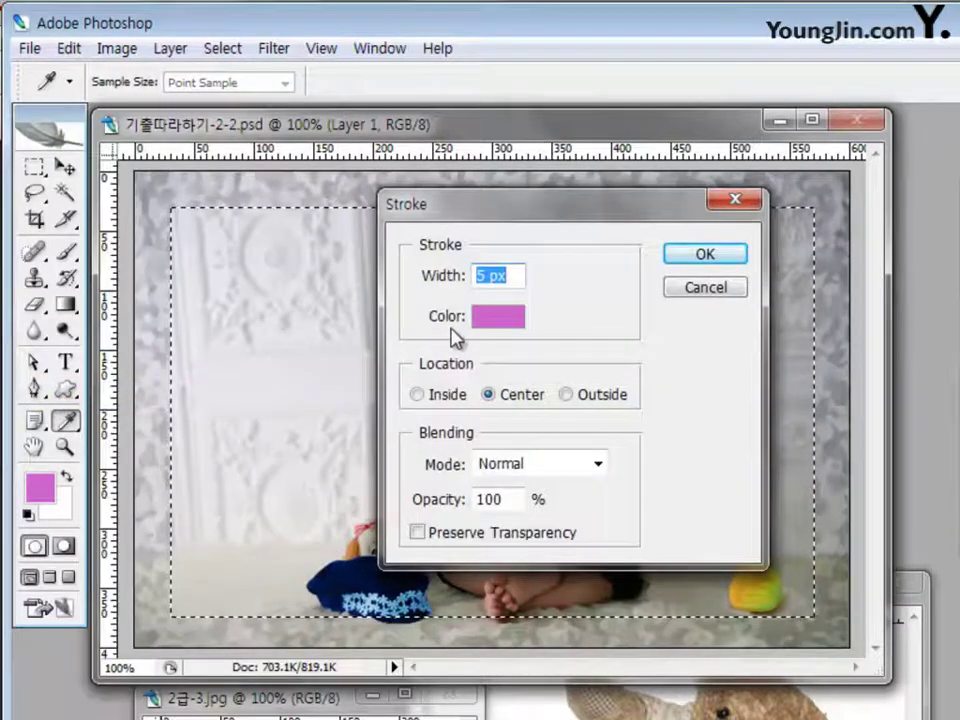
left_click(512, 320)
mouse_move(700, 545)
left_mouse_down()
mouse_move(643, 545)
mouse_move(621, 558)
left_mouse_up()
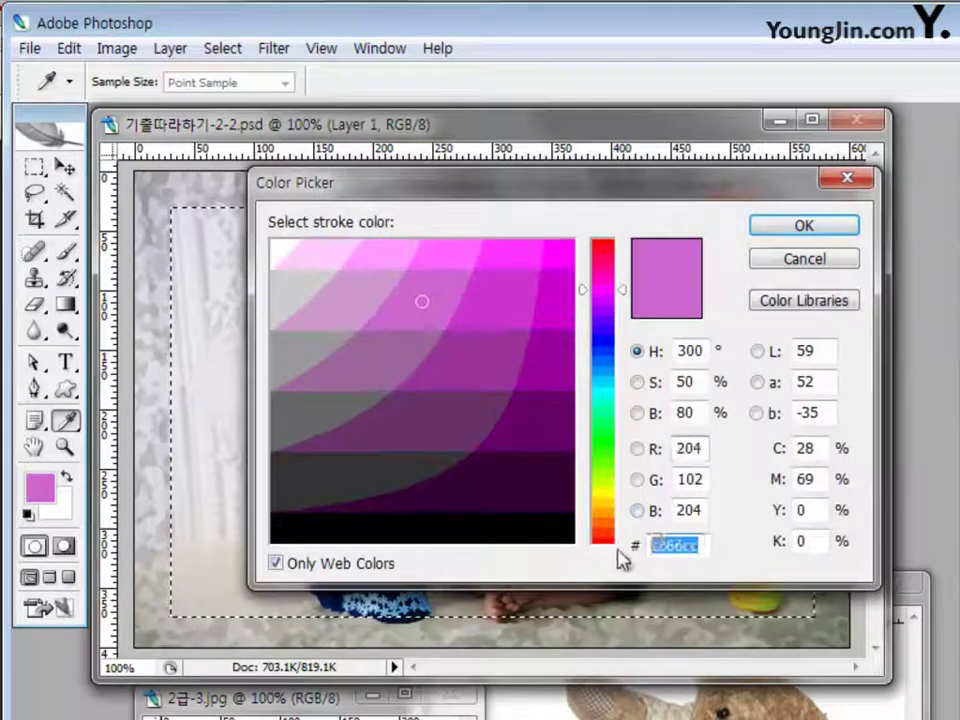
type("33")
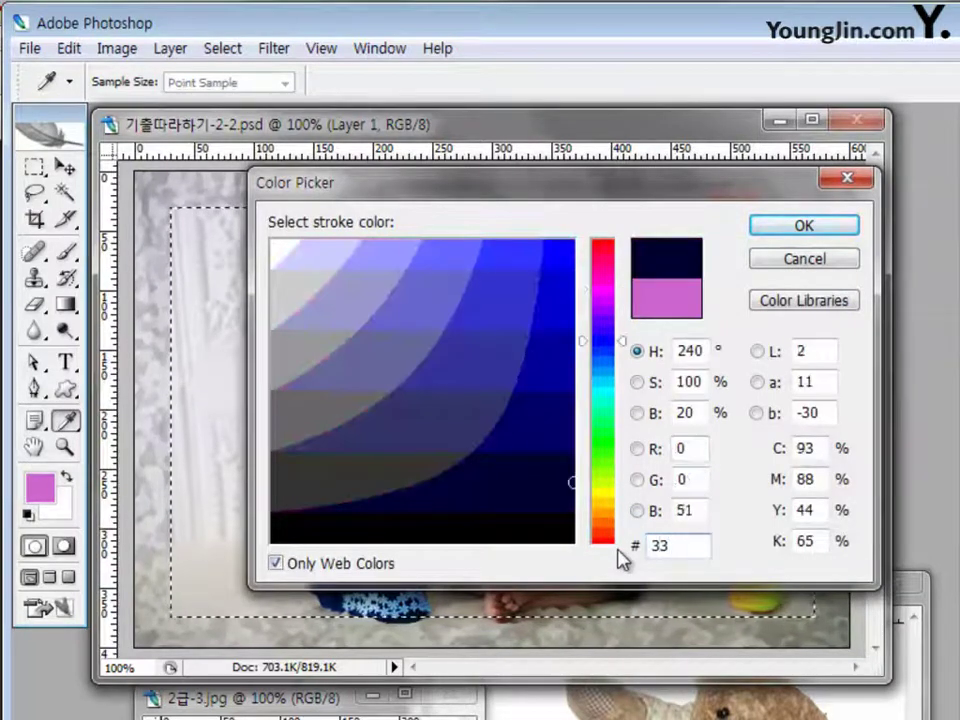
type("cccc")
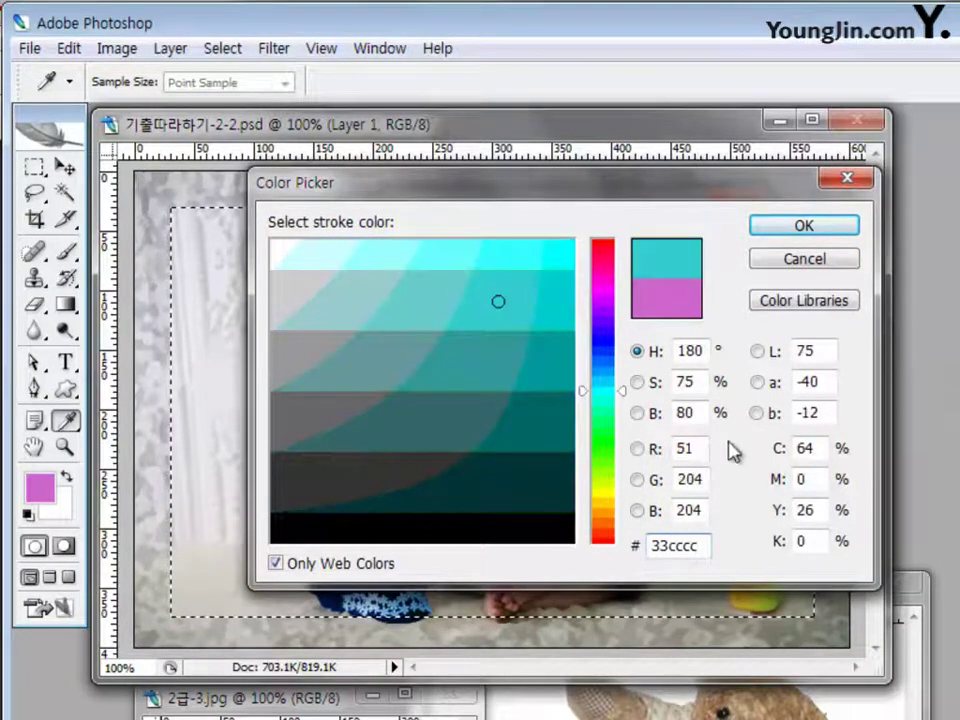
left_click(797, 230)
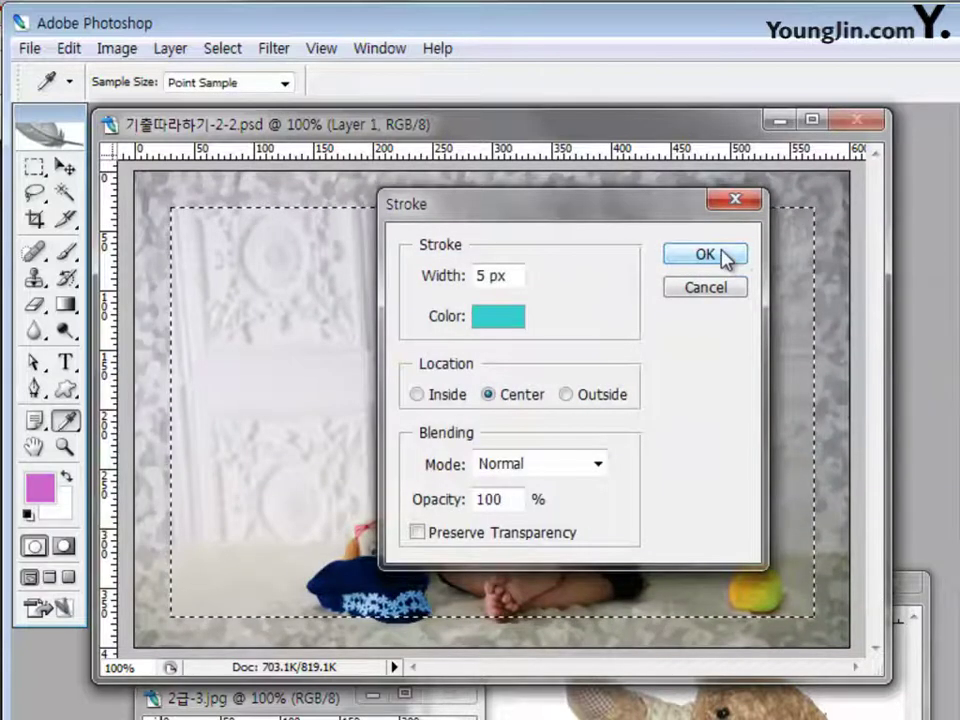
left_click(705, 255)
key("v")
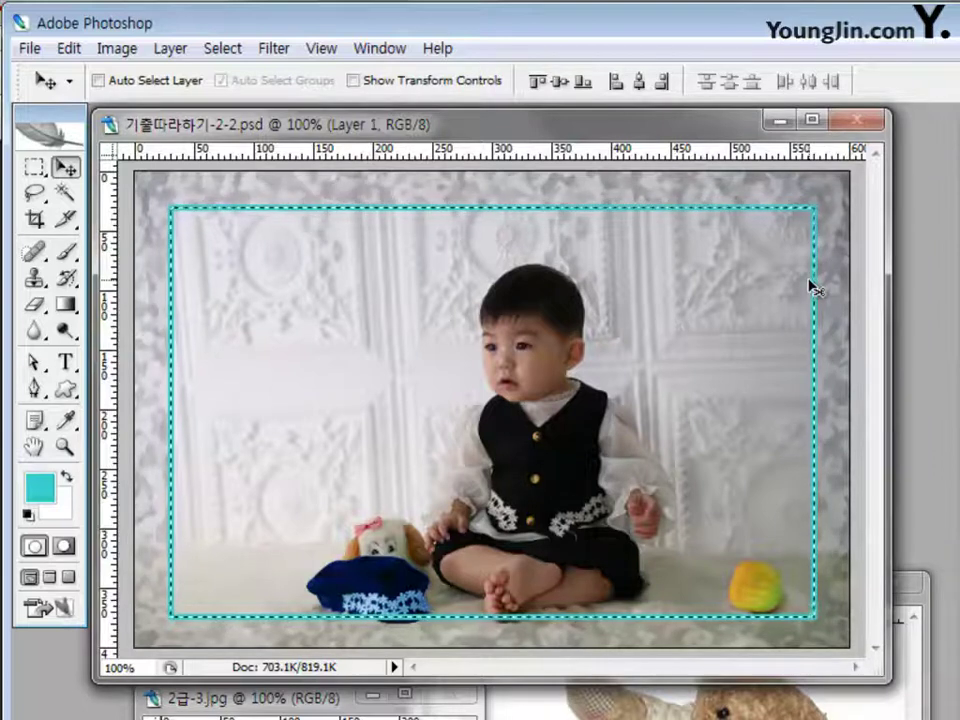
key("ctrl+d")
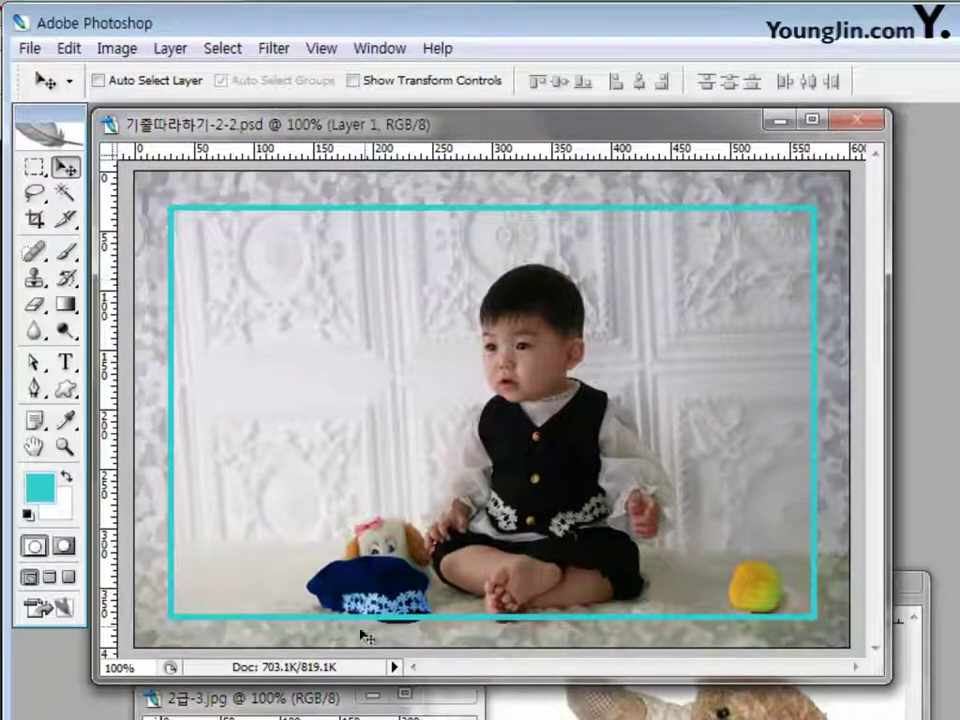
Select the teddy bear in 2급-4.jpg by inverting a Magic Wand selection of its white background, and copy it into 기출따라하기-2-2
left_click_drag(310, 706, 392, 180)
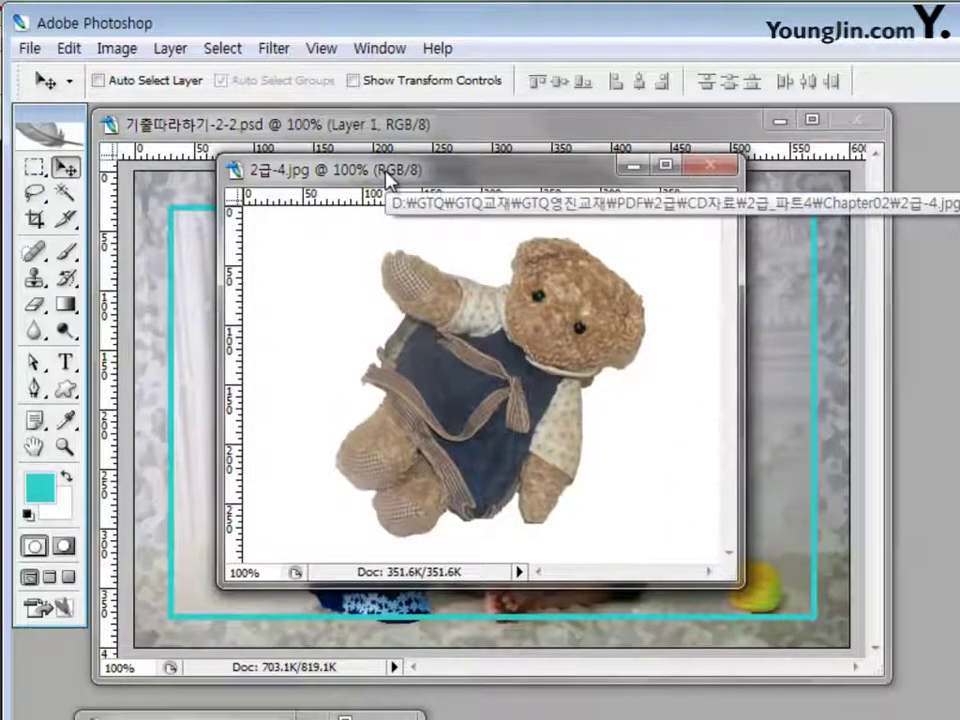
left_click_drag(388, 178, 300, 180)
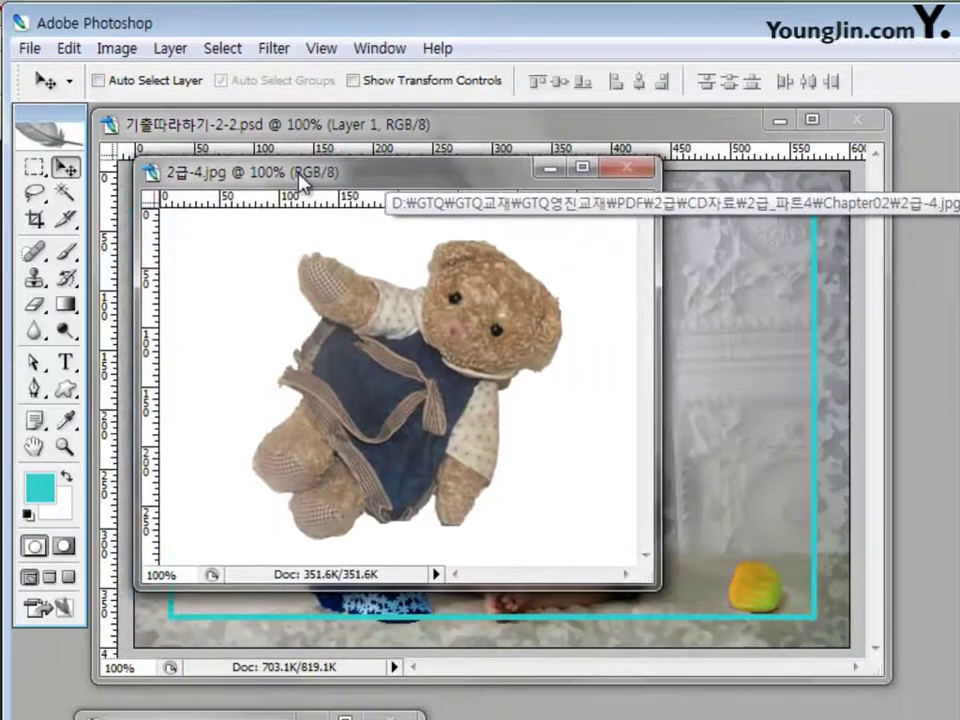
left_click(66, 196)
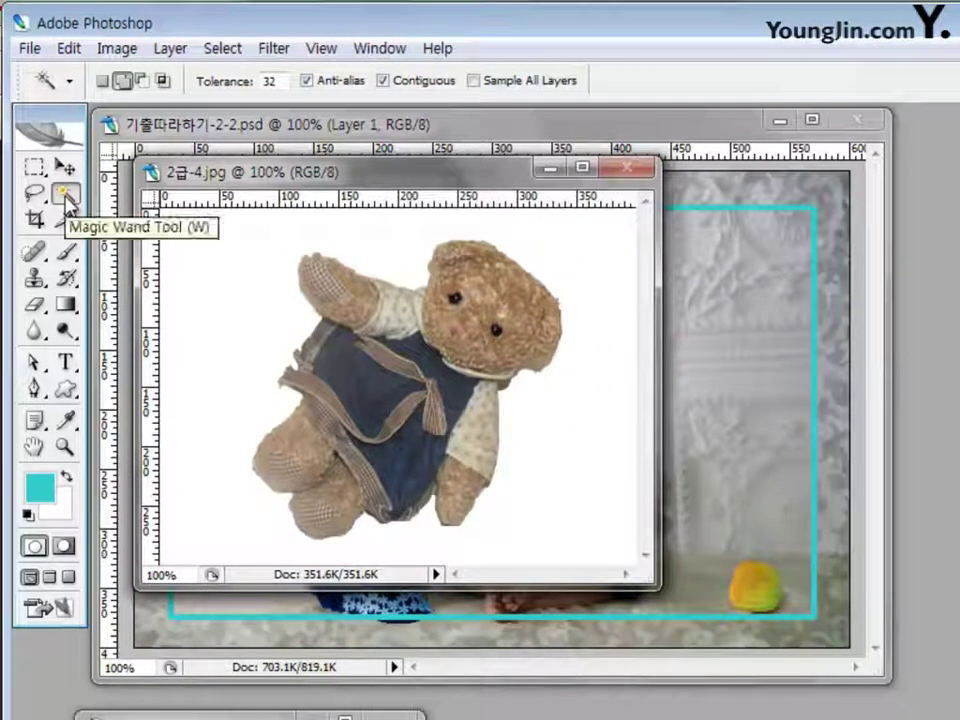
left_click(217, 261)
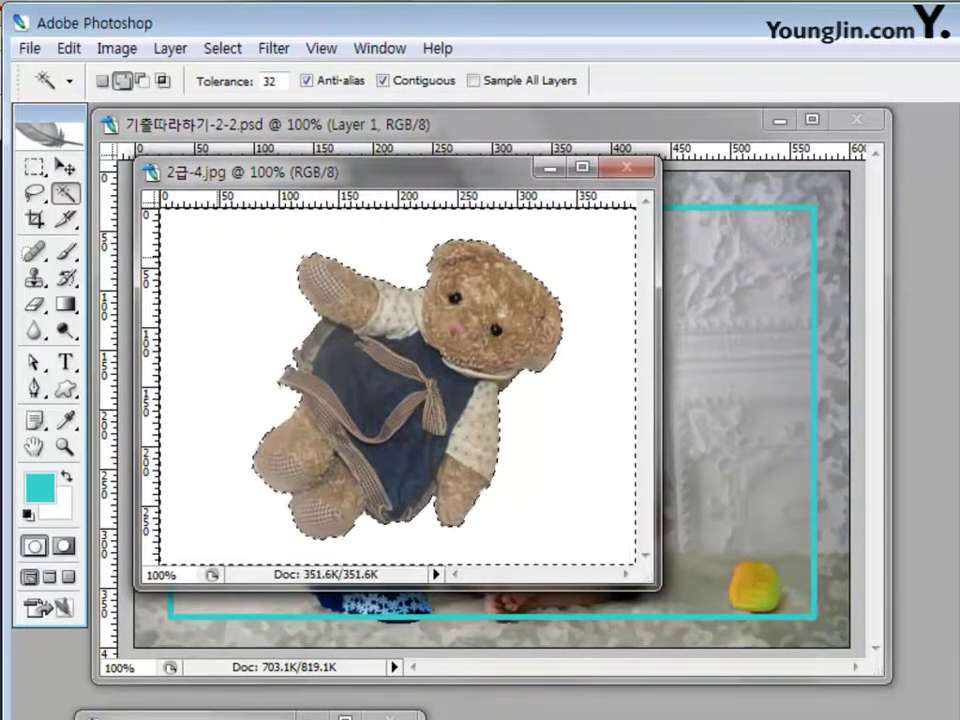
key("ctrl+shift+i")
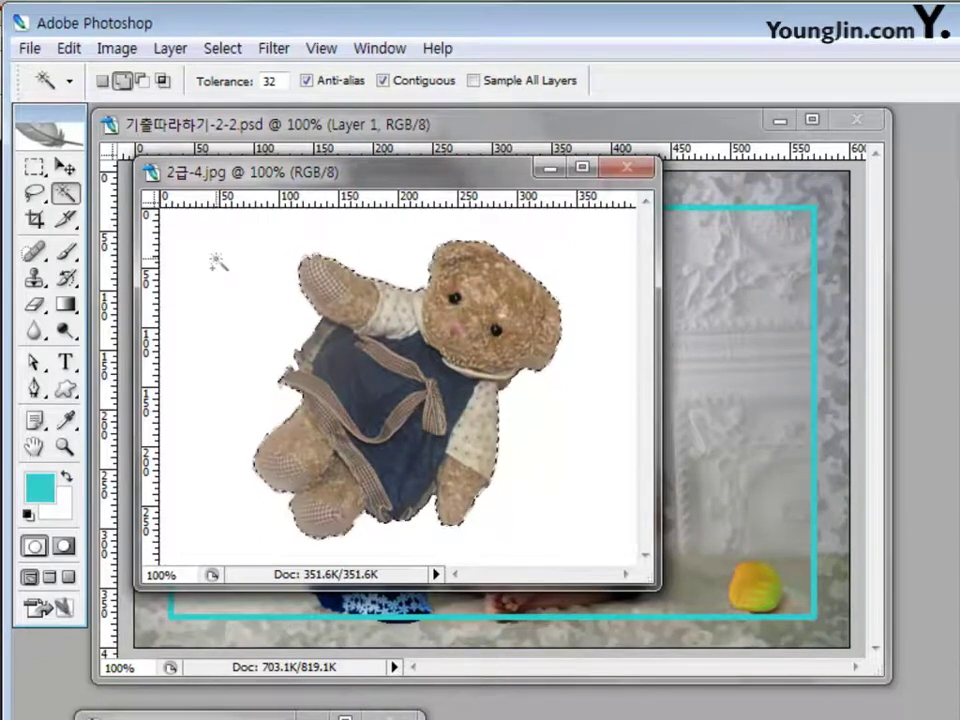
left_click(65, 167)
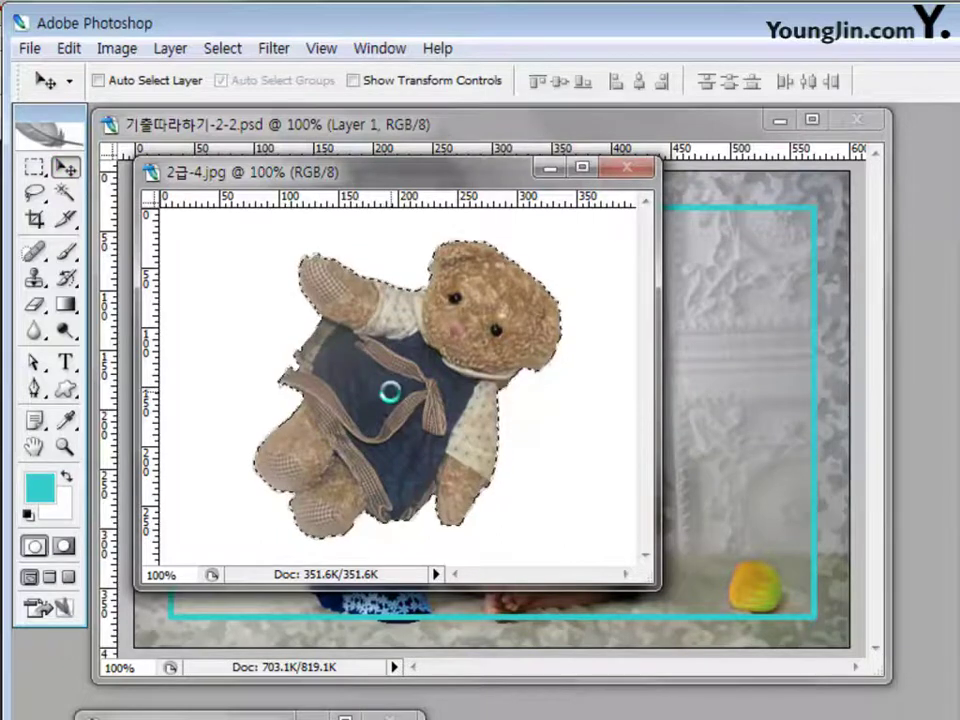
left_click_drag(389, 392, 341, 493)
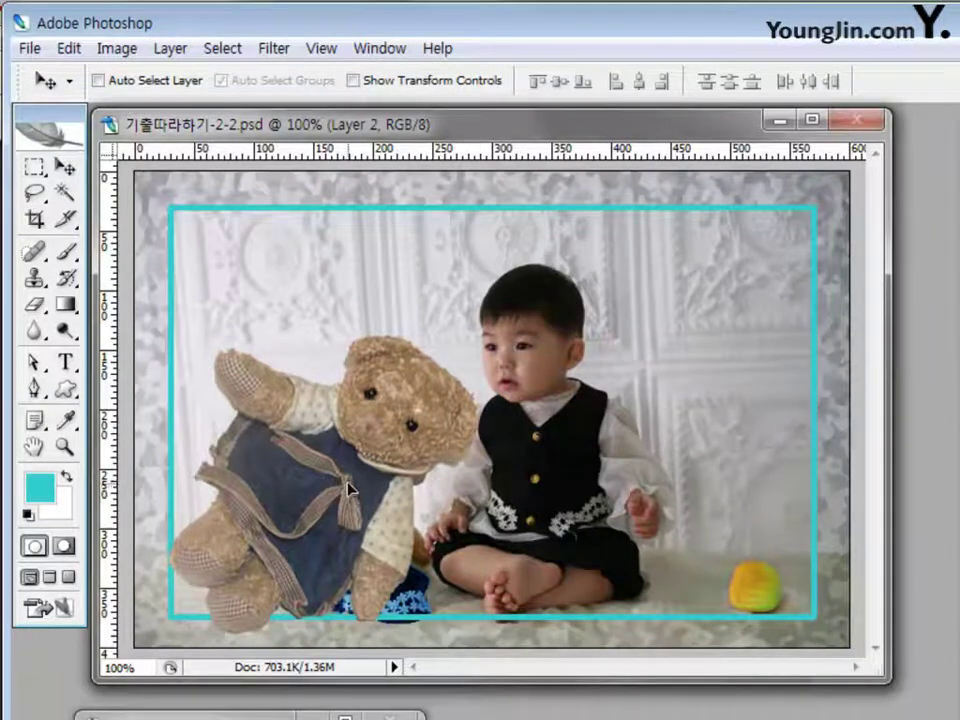
Shrink the teddy bear, rotate it about -45° to stand upright, and place it inside the frame's lower-left corner beside the plush dog
key("ctrl+t")
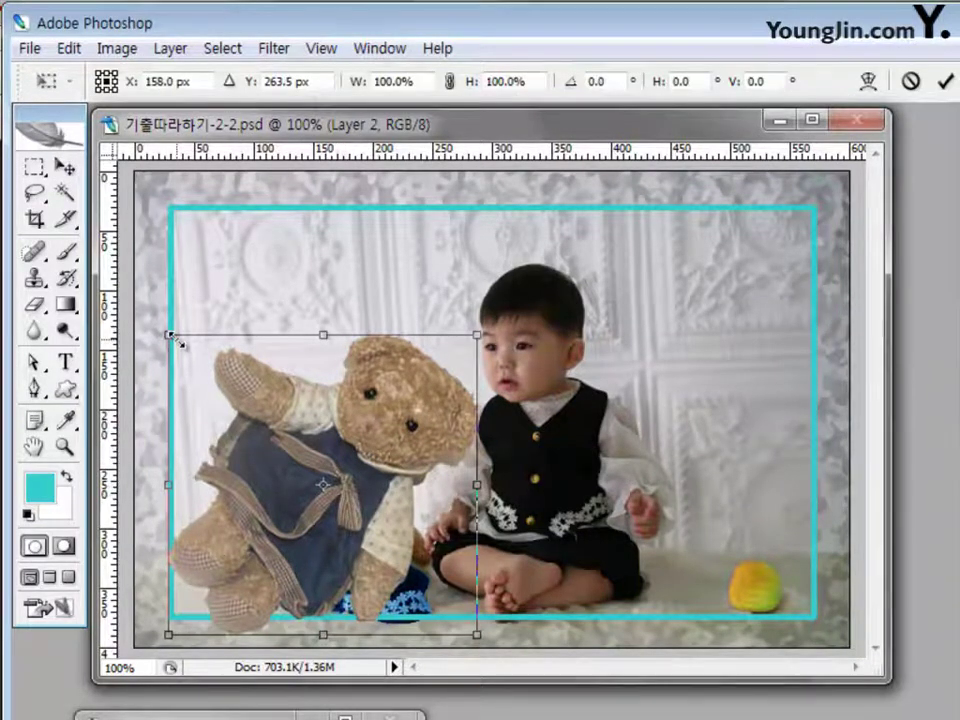
left_click_drag(176, 341, 343, 506)
left_click_drag(454, 537, 328, 508)
left_click_drag(366, 467, 286, 424)
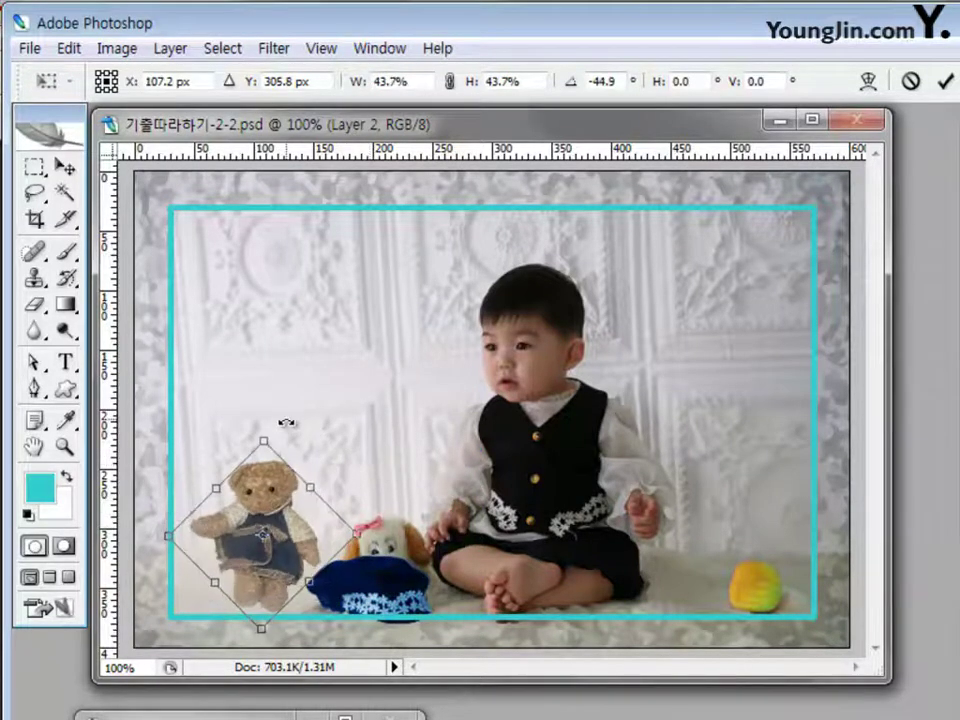
left_click_drag(304, 536, 285, 535)
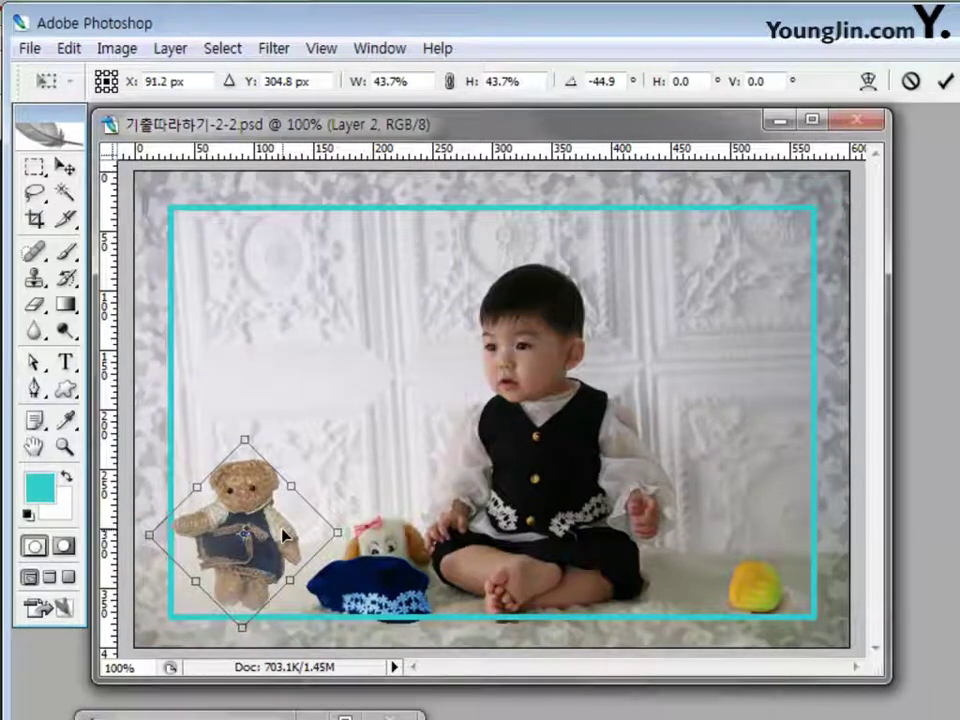
left_click_drag(285, 535, 288, 532)
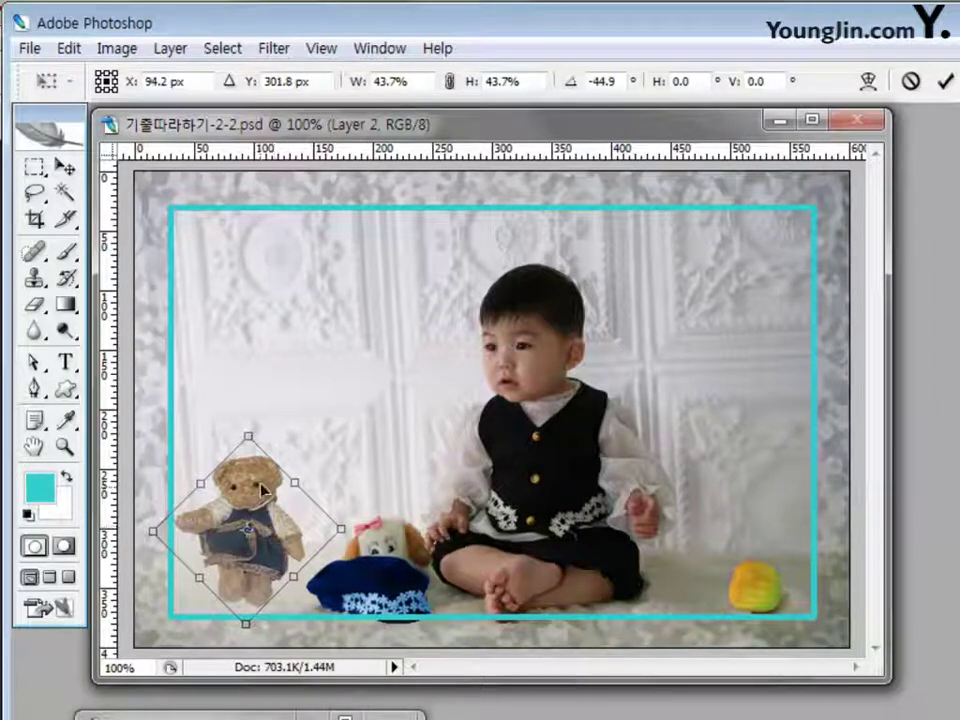
left_click_drag(249, 437, 251, 465)
key("Return")
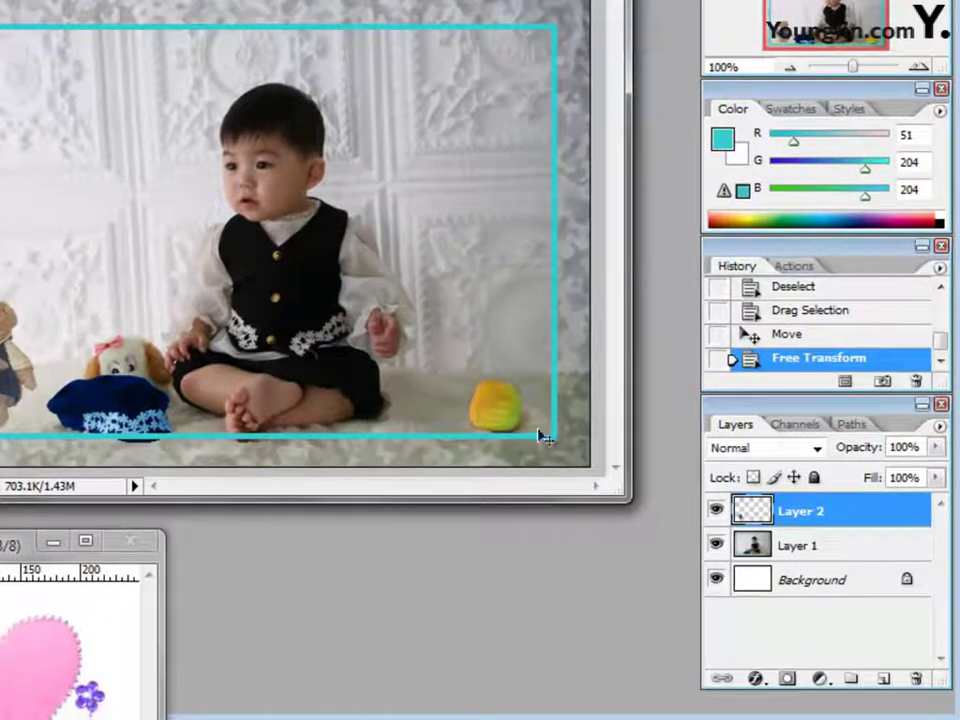
Add a Multiply drop shadow to the teddy bear layer with 75% opacity, 120° angle, 5 px distance and 5 px size
left_click(757, 681)
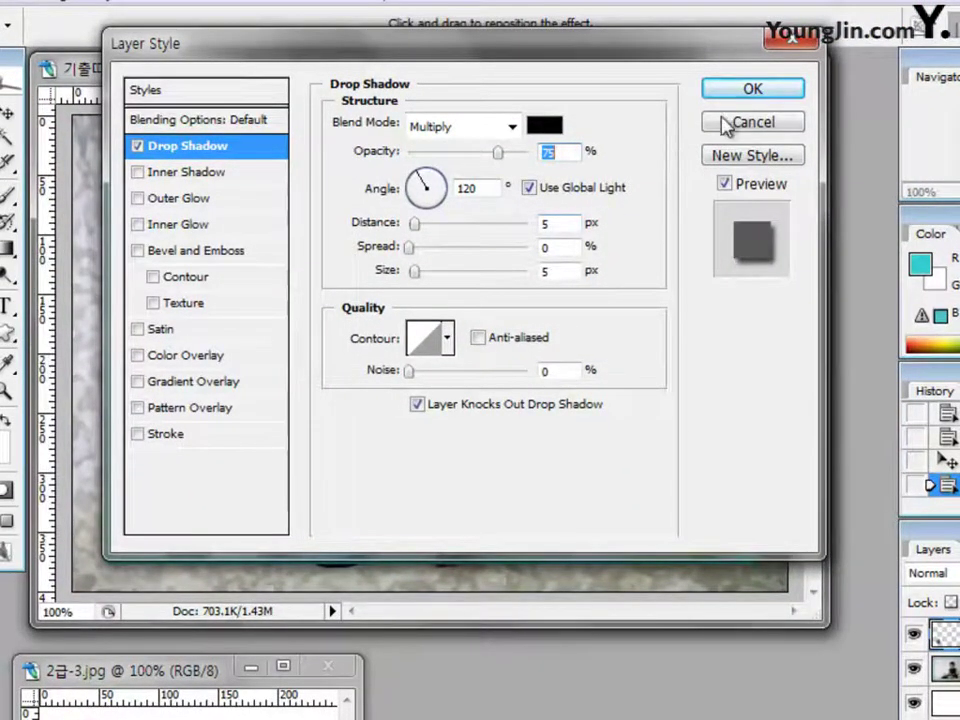
left_click(750, 89)
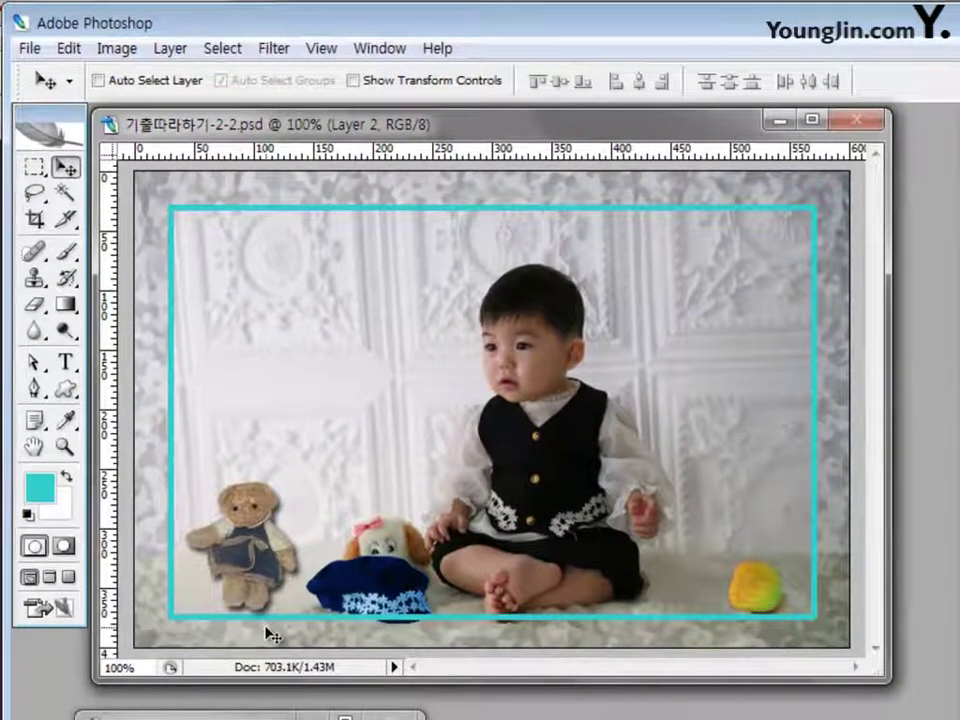
Outline the pink heart together with its ribbon bow in 2급-3.jpg as a closed Magnetic Lasso selection
left_click_drag(210, 716, 253, 196)
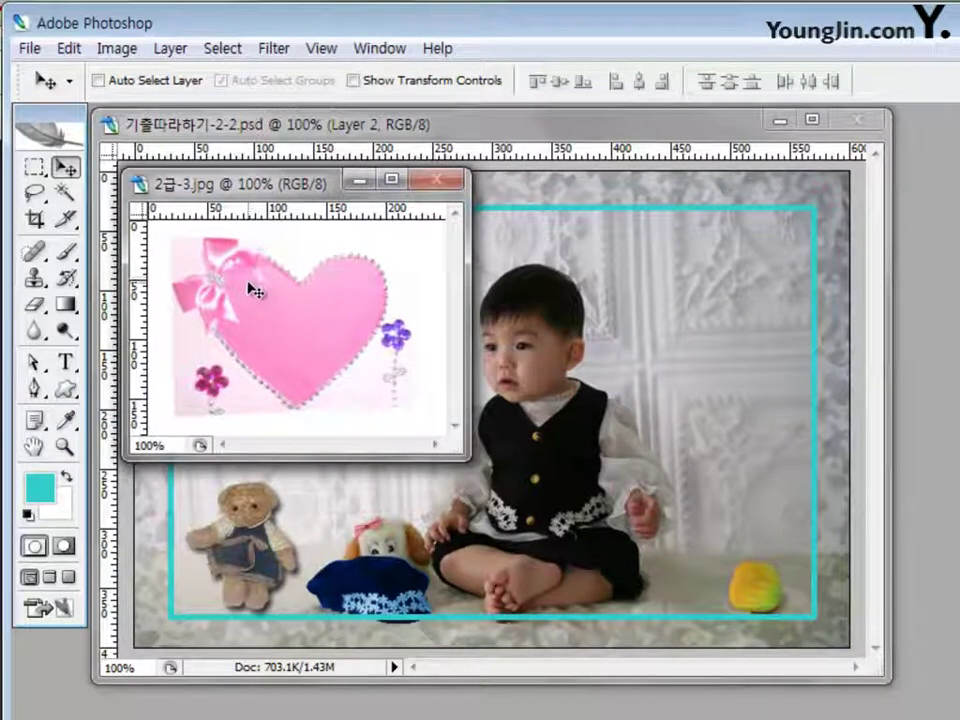
left_click(35, 195)
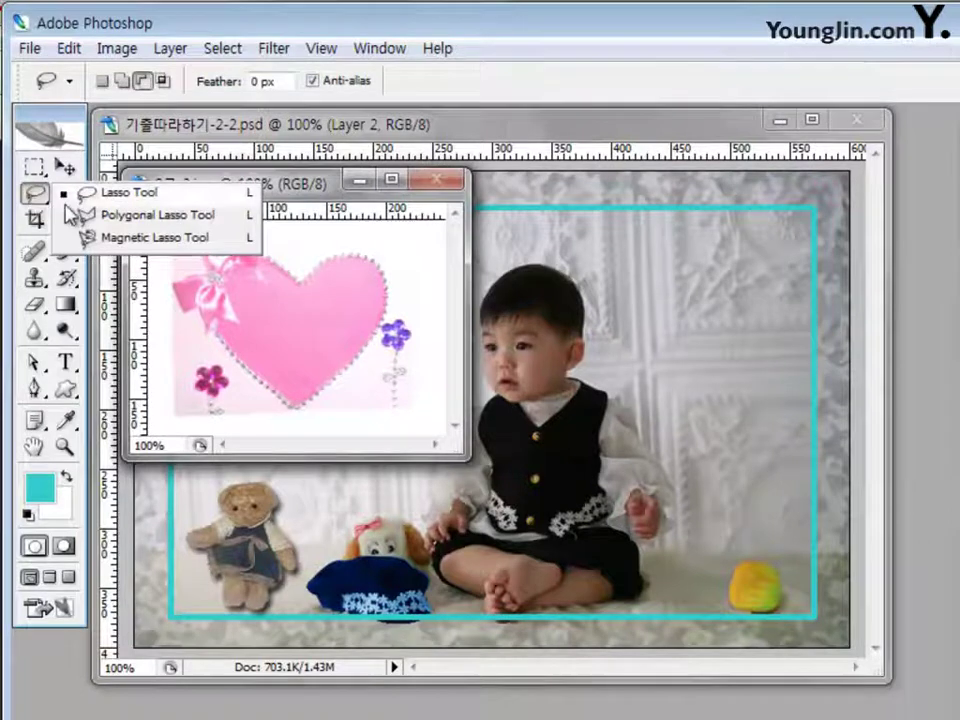
left_click(118, 239)
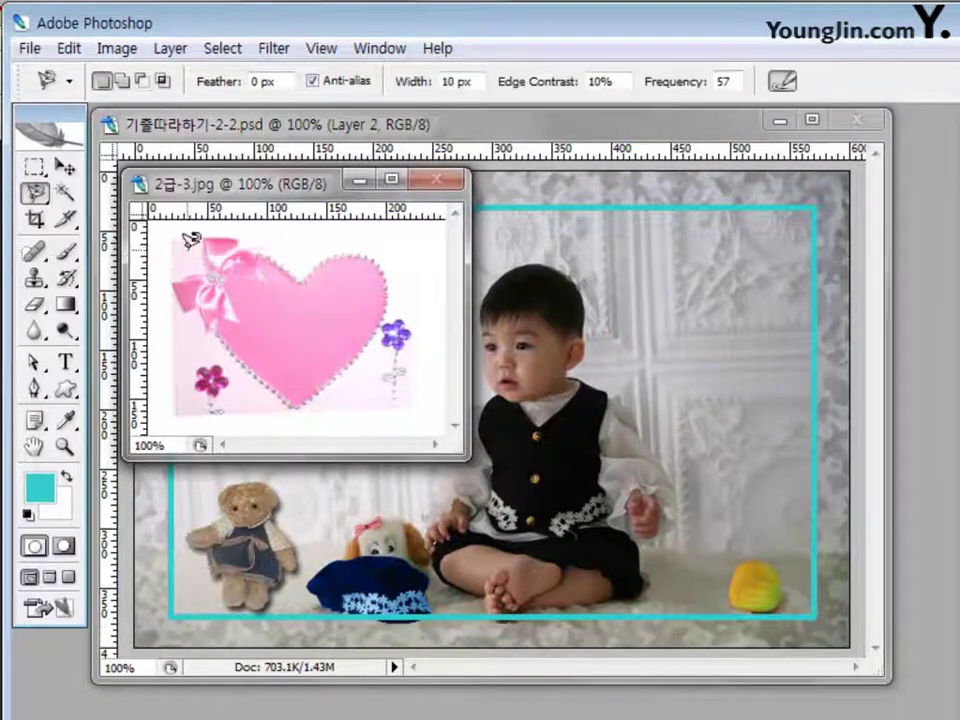
left_click(240, 240)
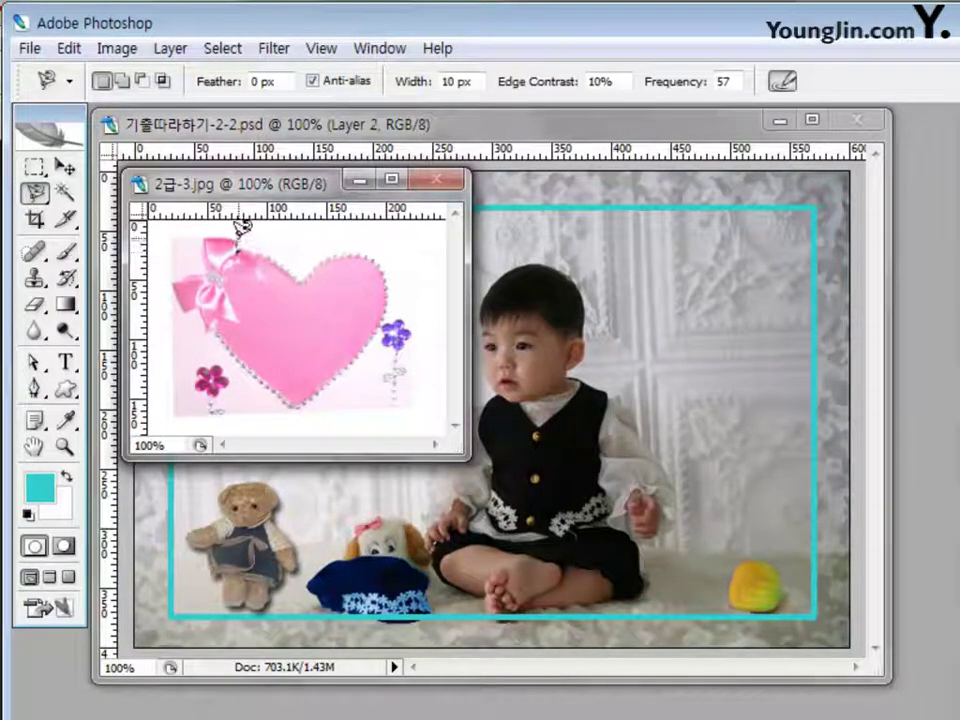
left_click(204, 237)
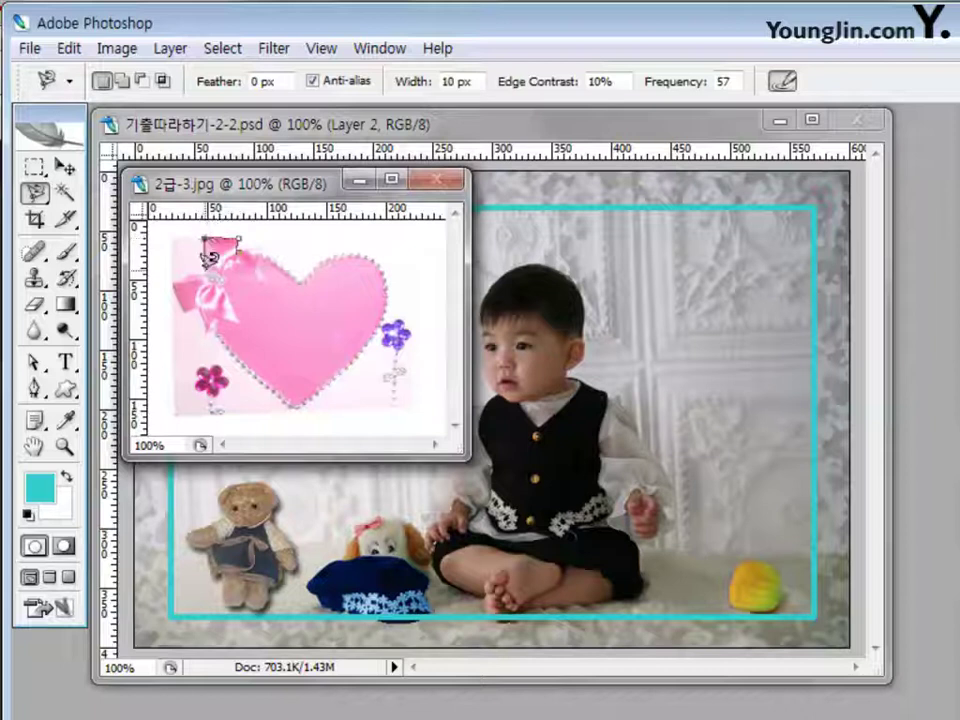
left_click(172, 284)
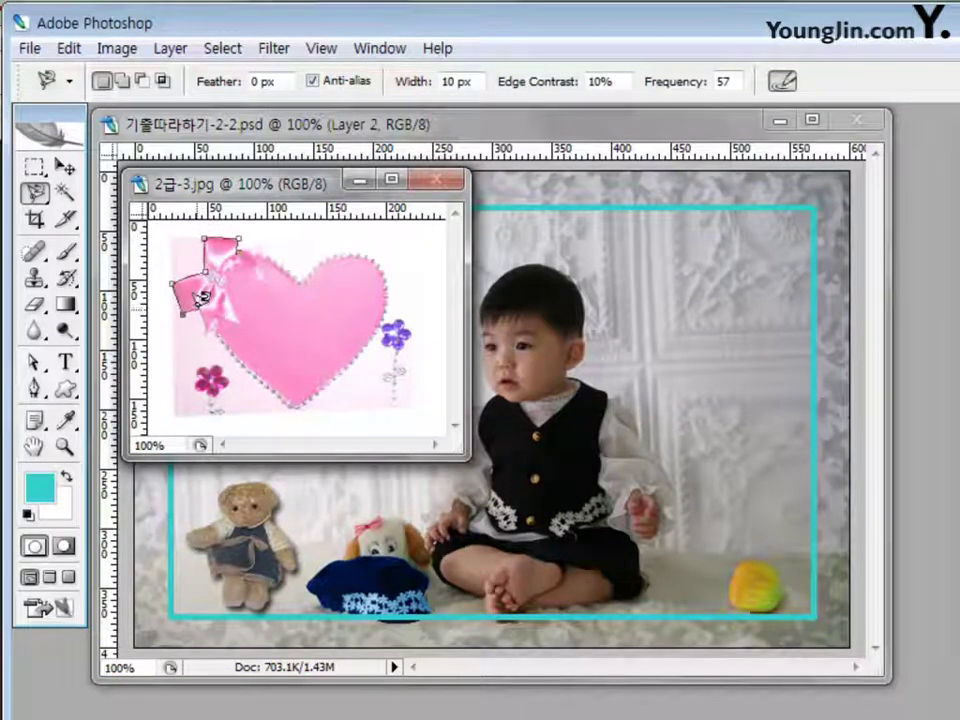
left_click(183, 314)
left_click(205, 326)
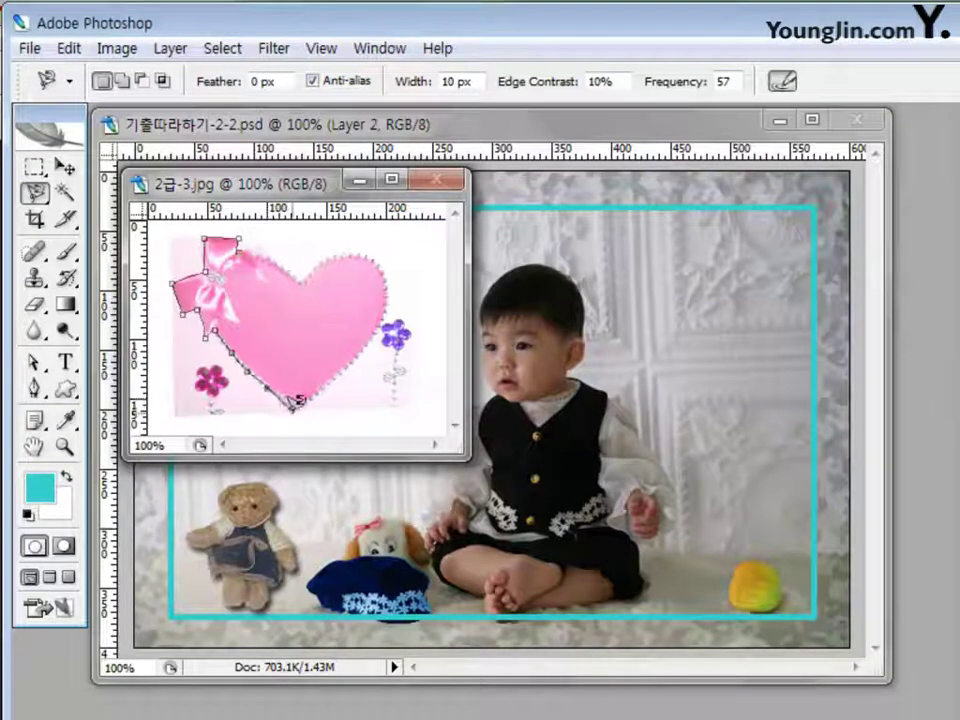
left_click(292, 408)
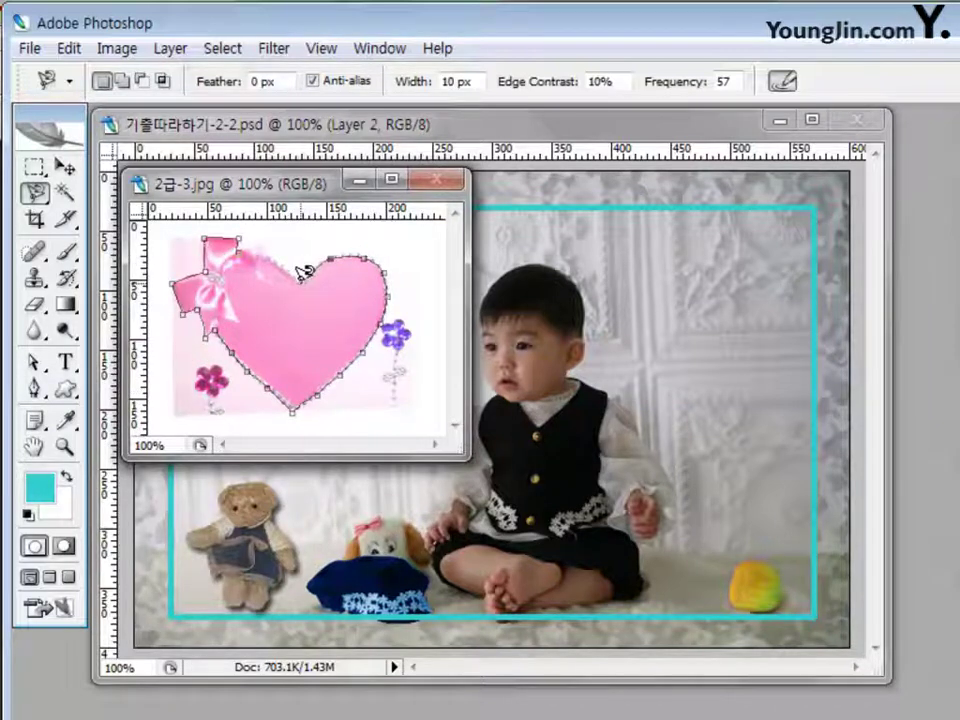
left_click(238, 242)
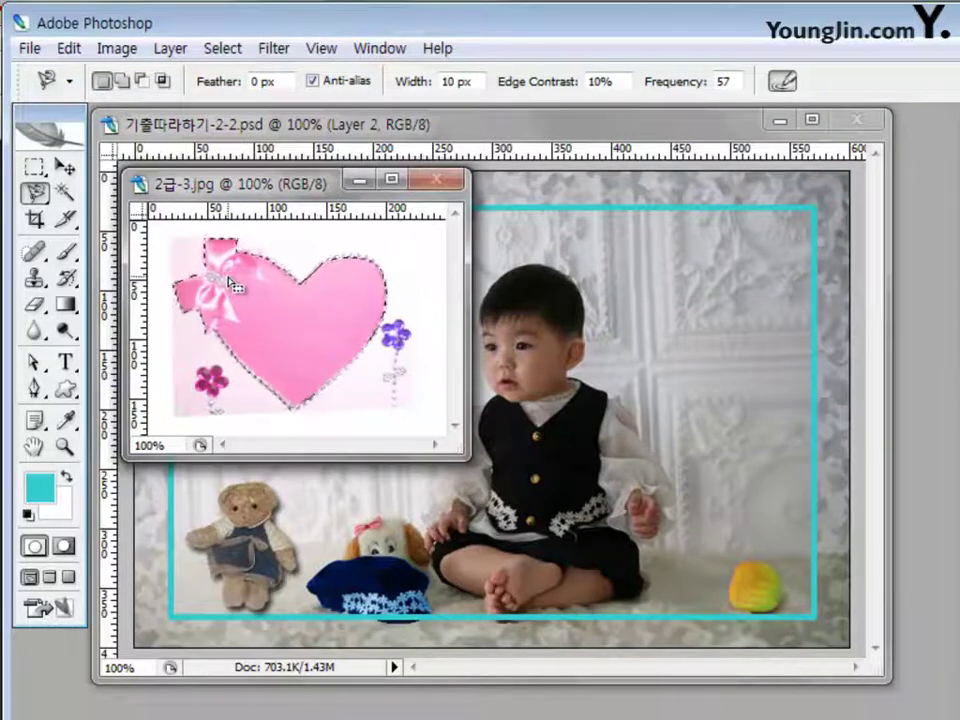
Copy the selected heart into 기출따라하기-2-2, scale it to about 70%, rotate it about 20°, and place it beside the boy's head, inside the frame's right edge
left_click(64, 167)
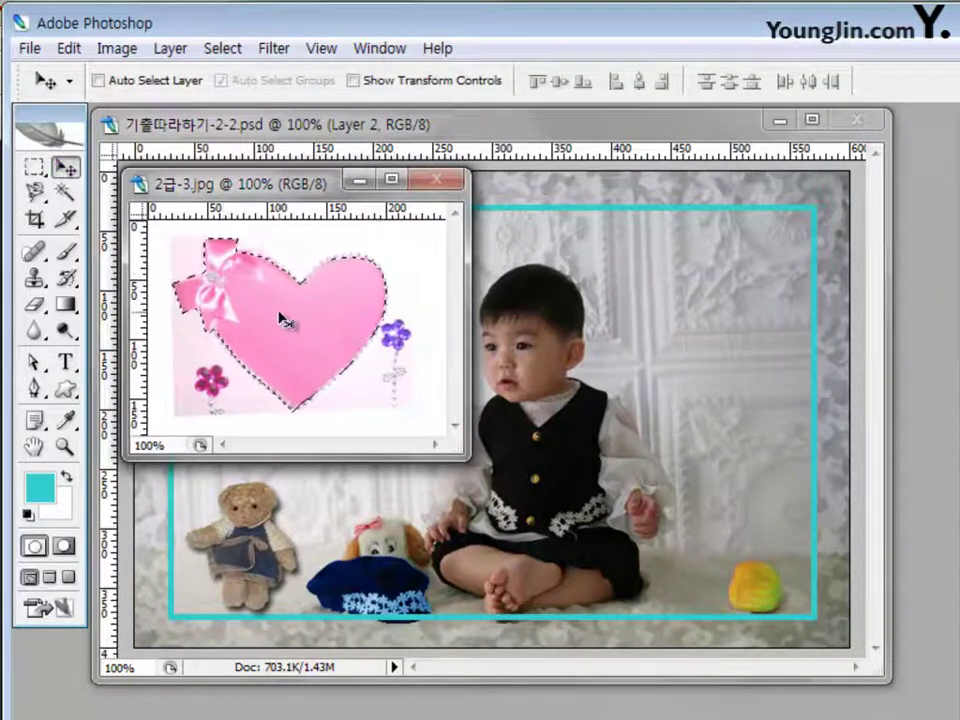
left_click_drag(274, 315, 692, 388)
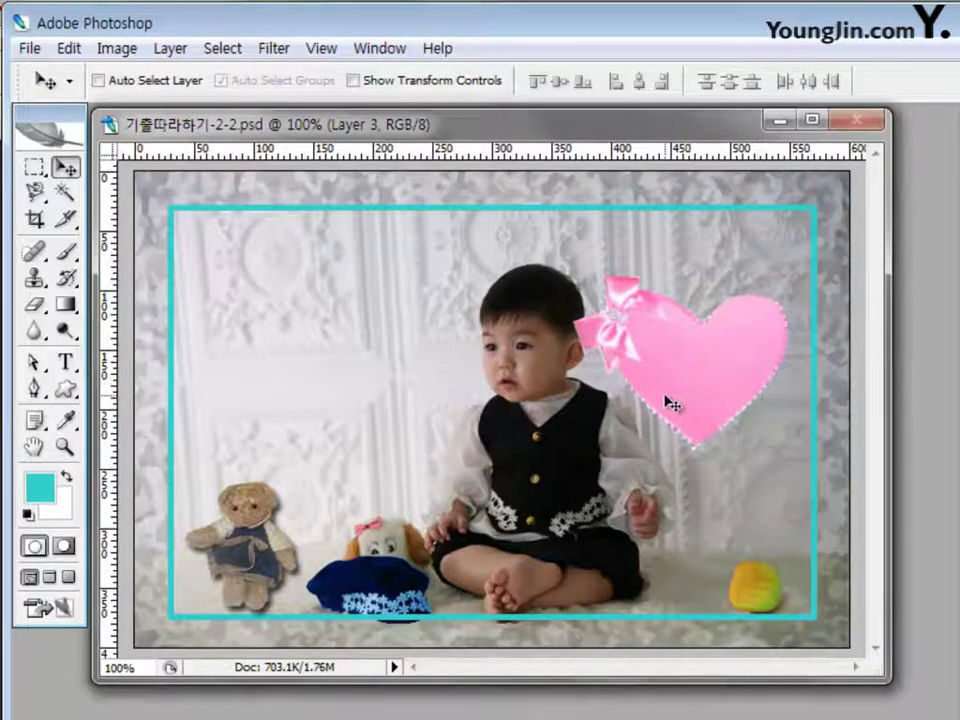
key("ctrl+t")
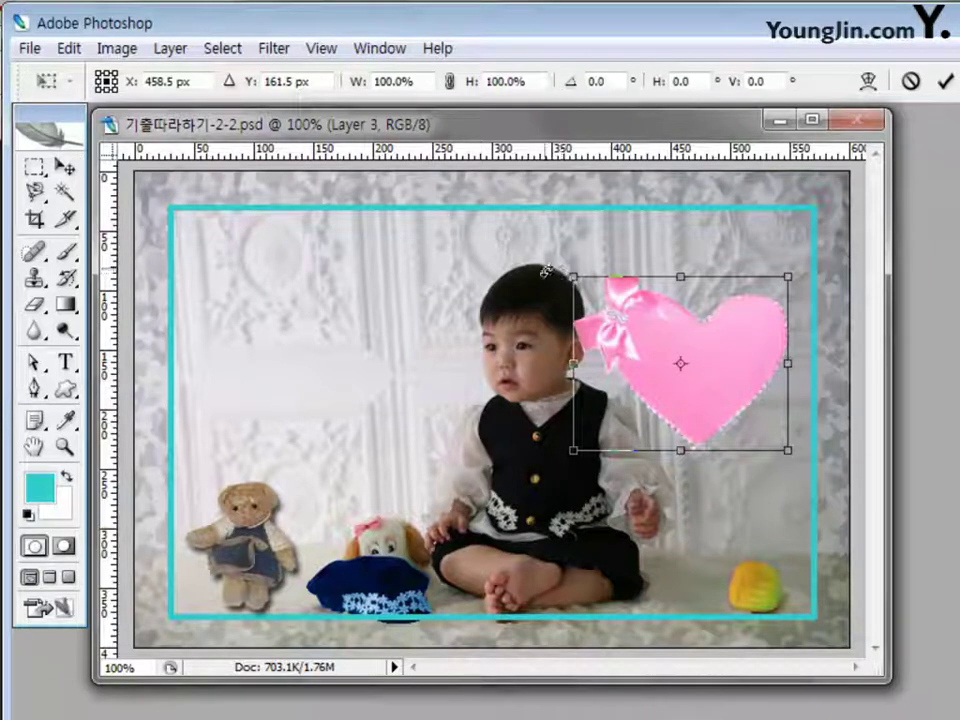
left_click_drag(561, 270, 651, 318)
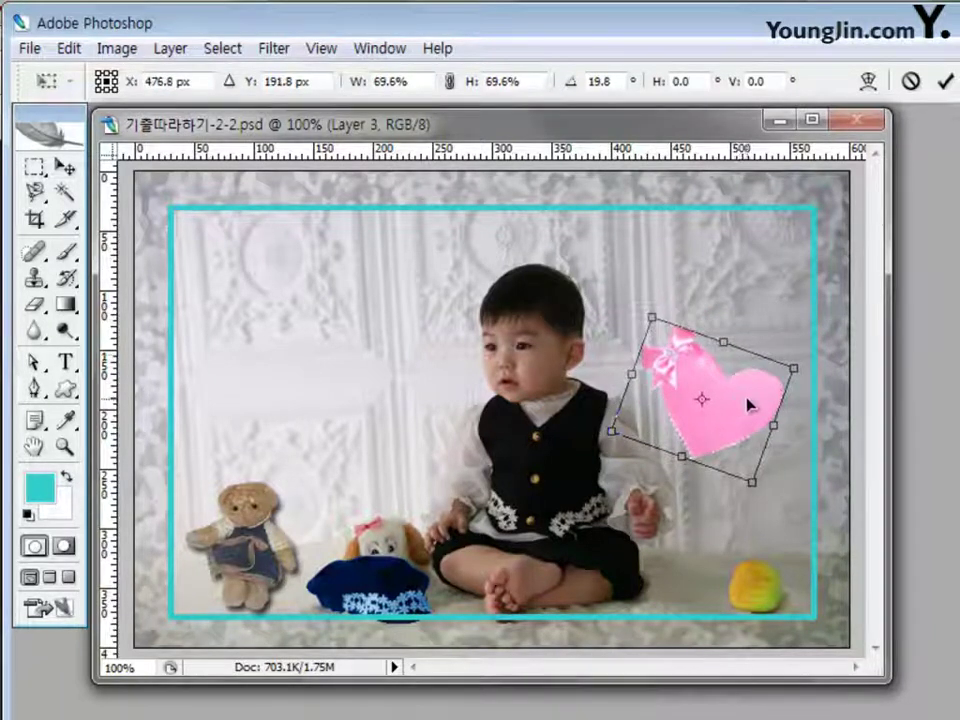
left_click_drag(748, 403, 749, 358)
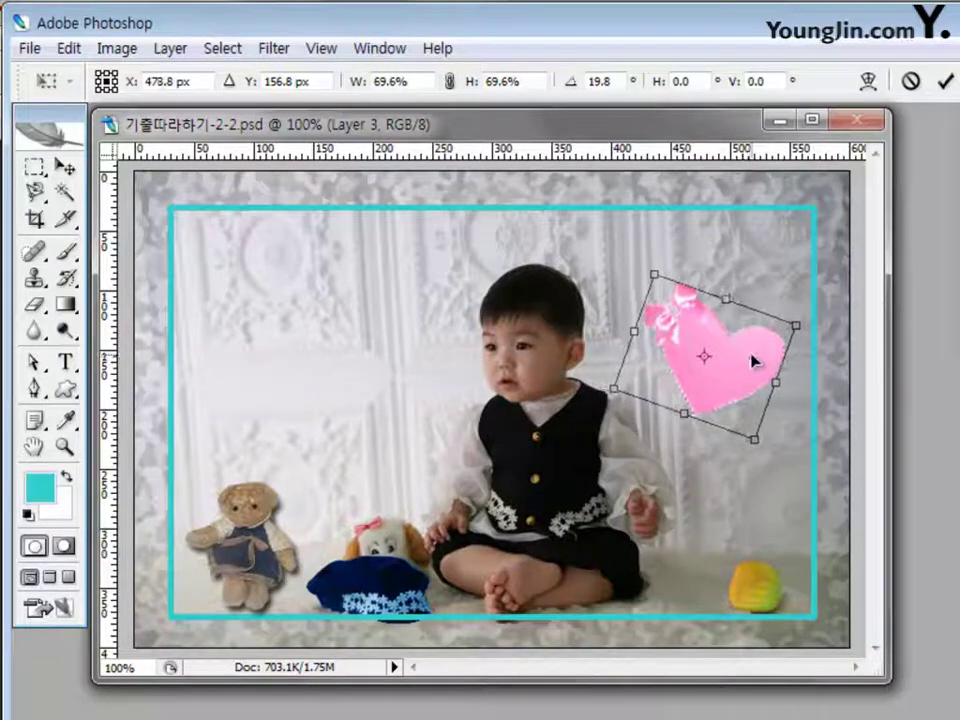
key("Return")
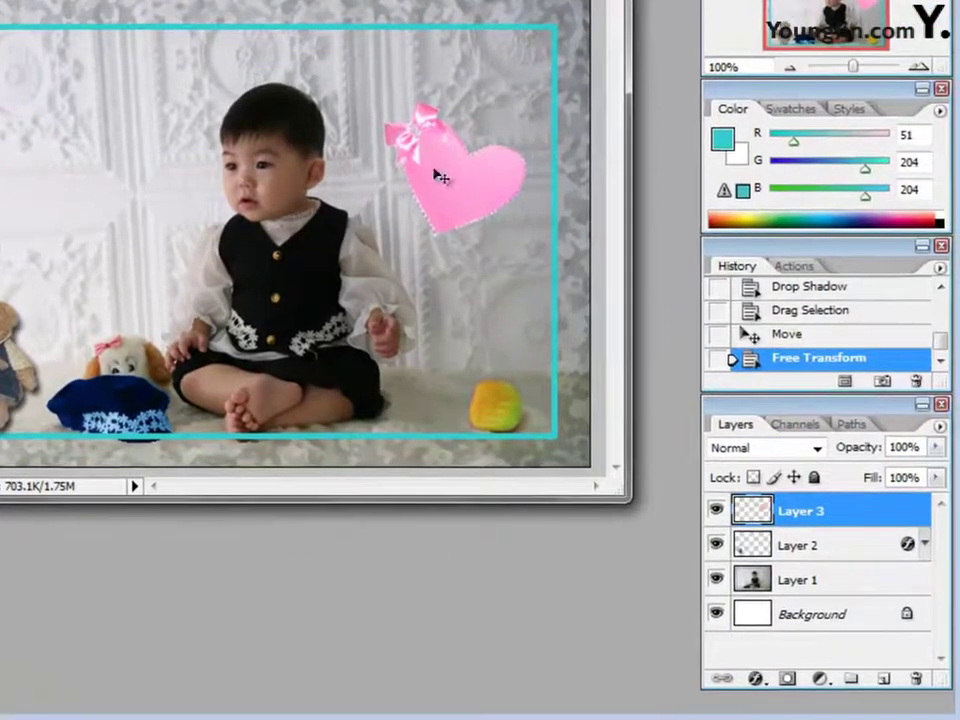
Give the heart layer a 3 px outside stroke in ff0000 and a Multiply drop shadow with 75% opacity, 120° angle, 5 px distance and size
left_click(757, 681)
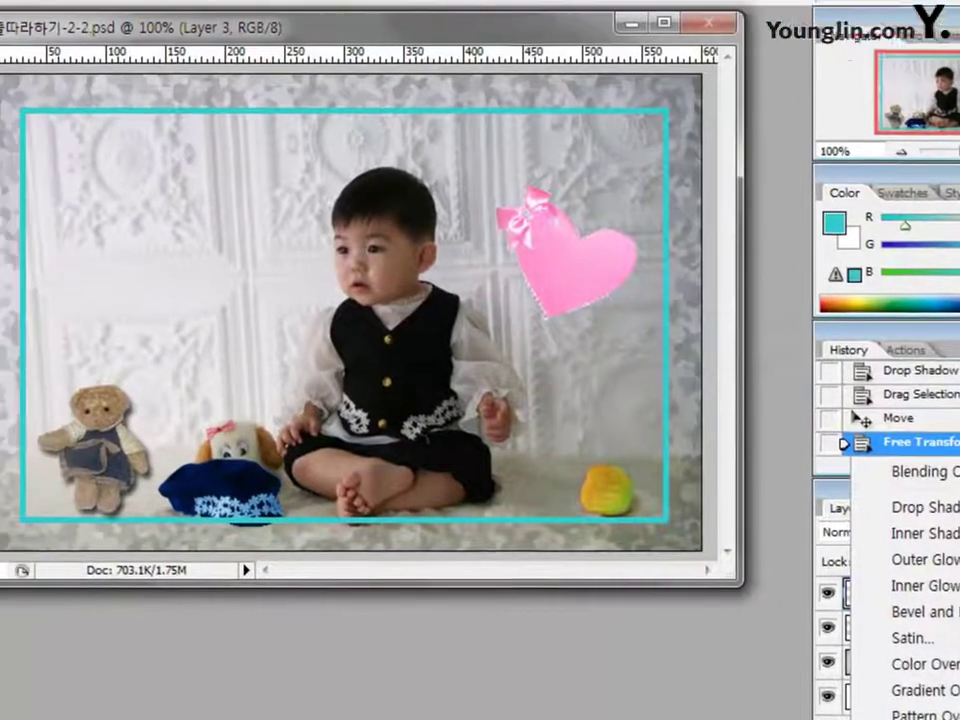
left_click(803, 658)
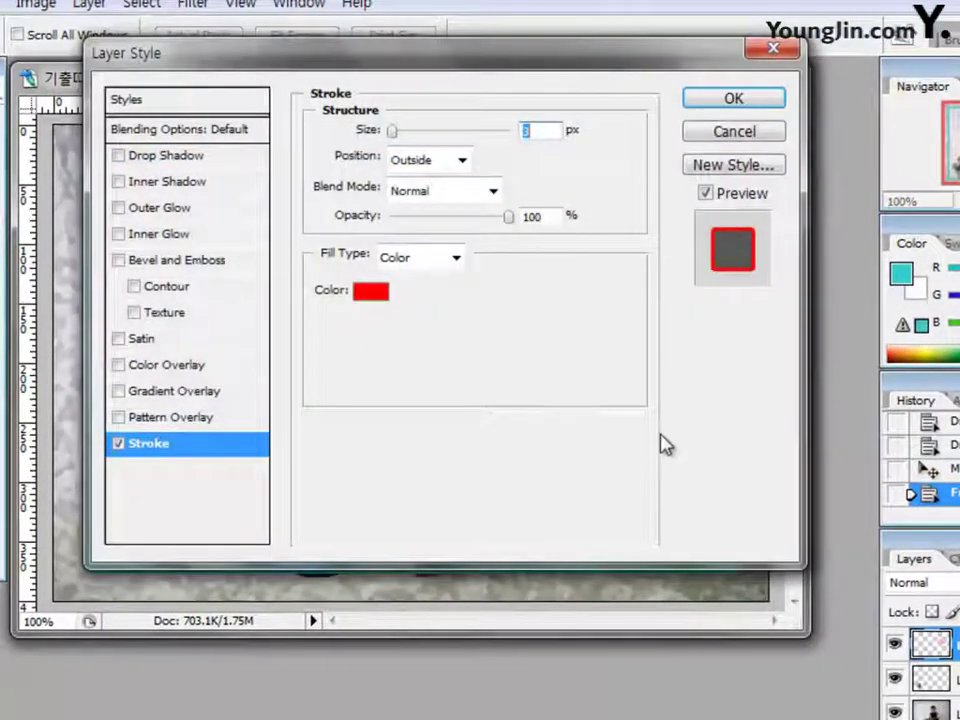
left_click(370, 298)
left_click(619, 500)
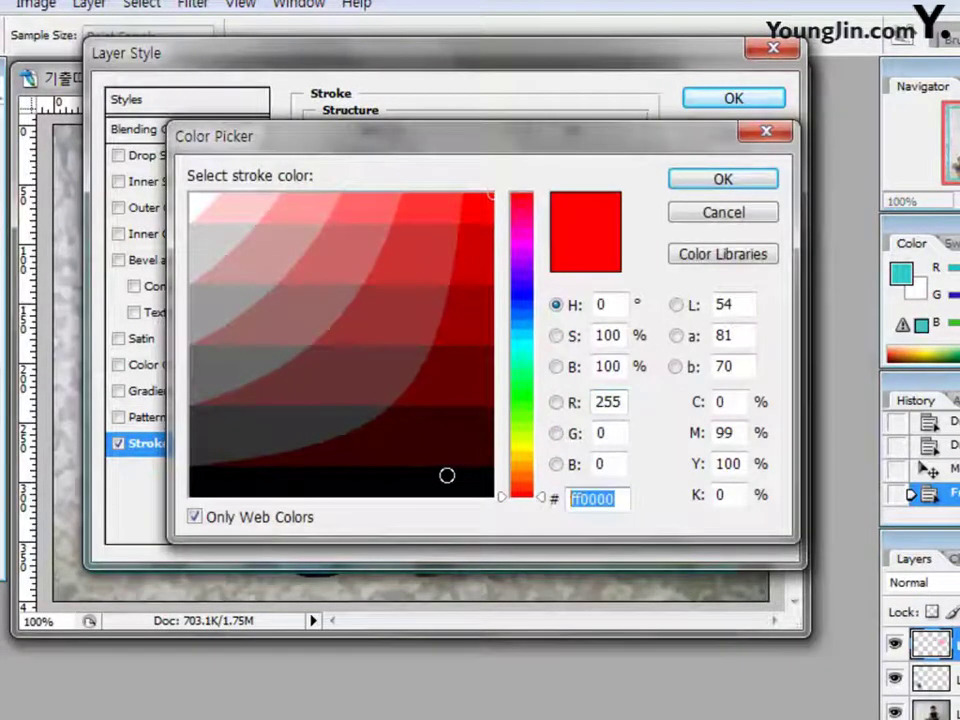
left_click(622, 503)
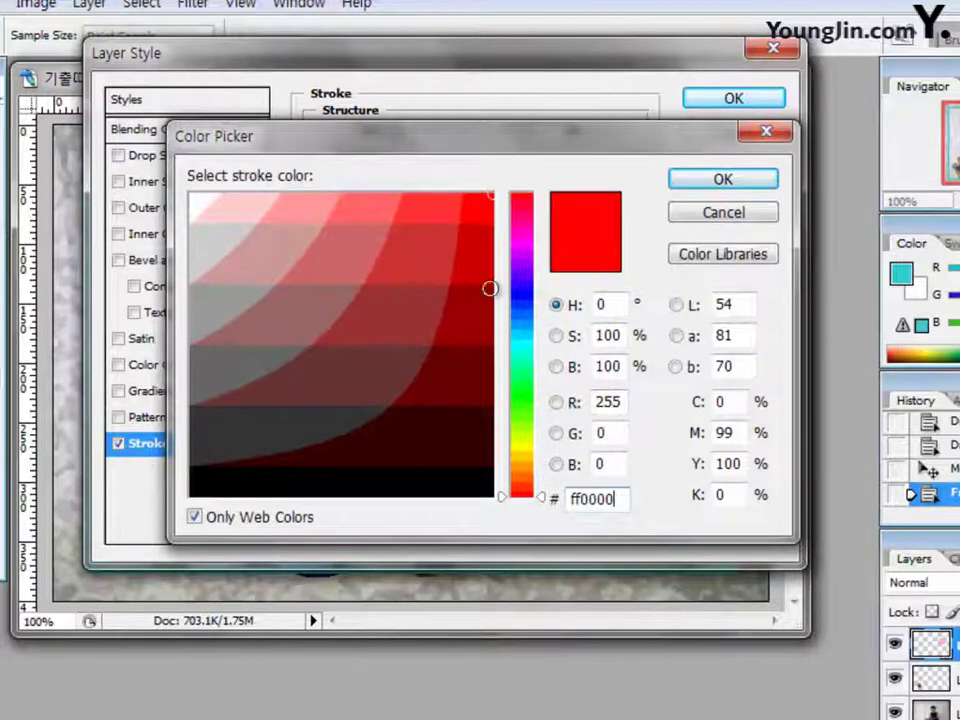
left_click(700, 184)
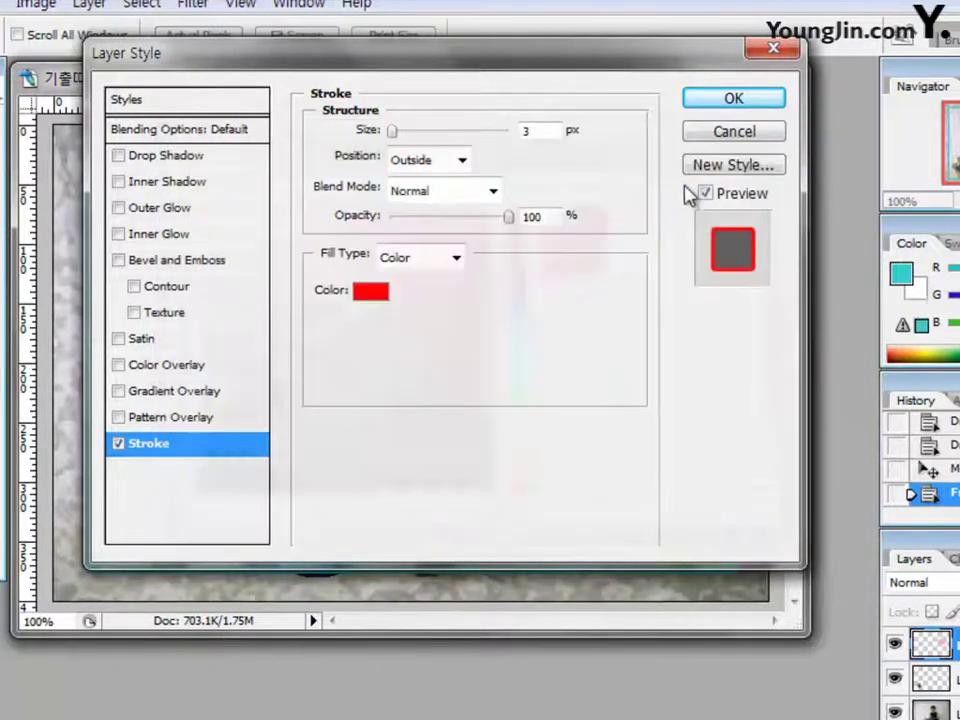
left_click(167, 157)
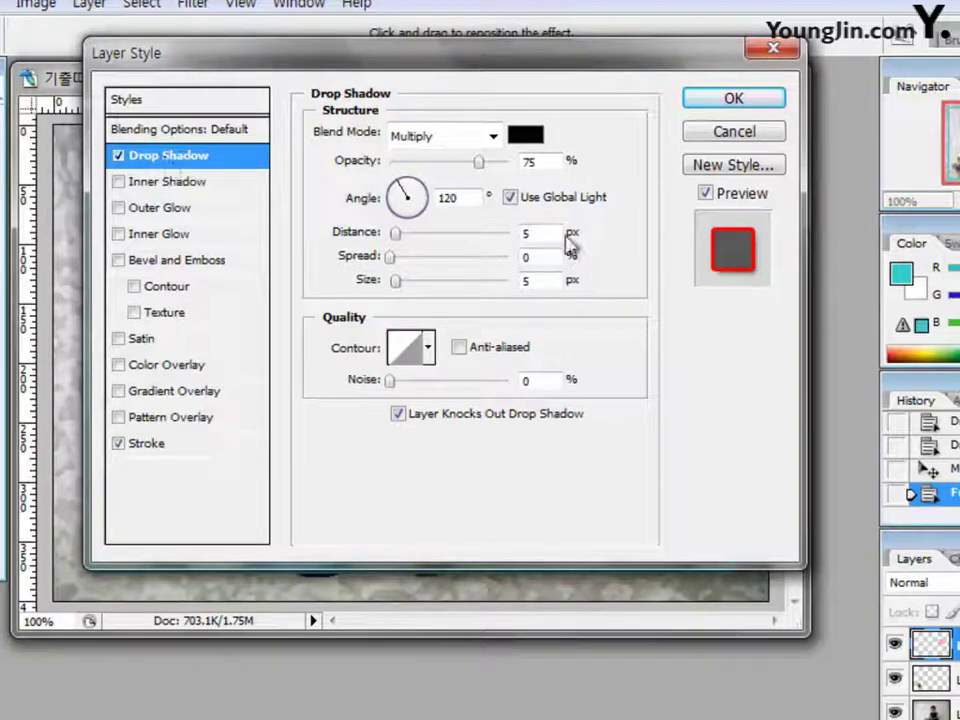
left_click(712, 100)
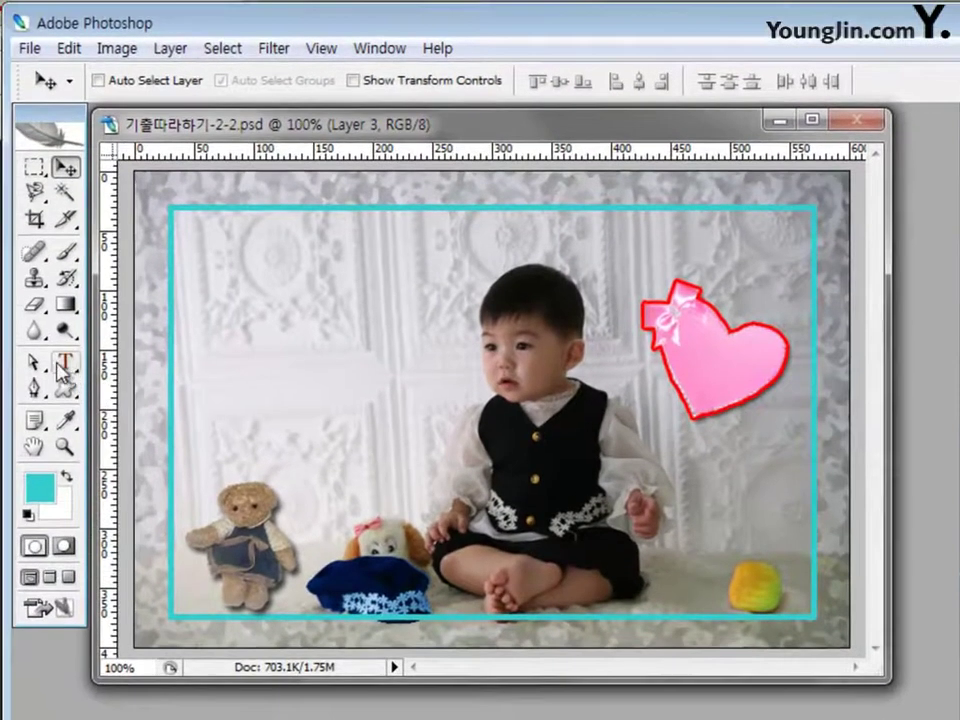
Set the Horizontal Type tool to the 굴림 font at 36 pt
left_click(62, 368)
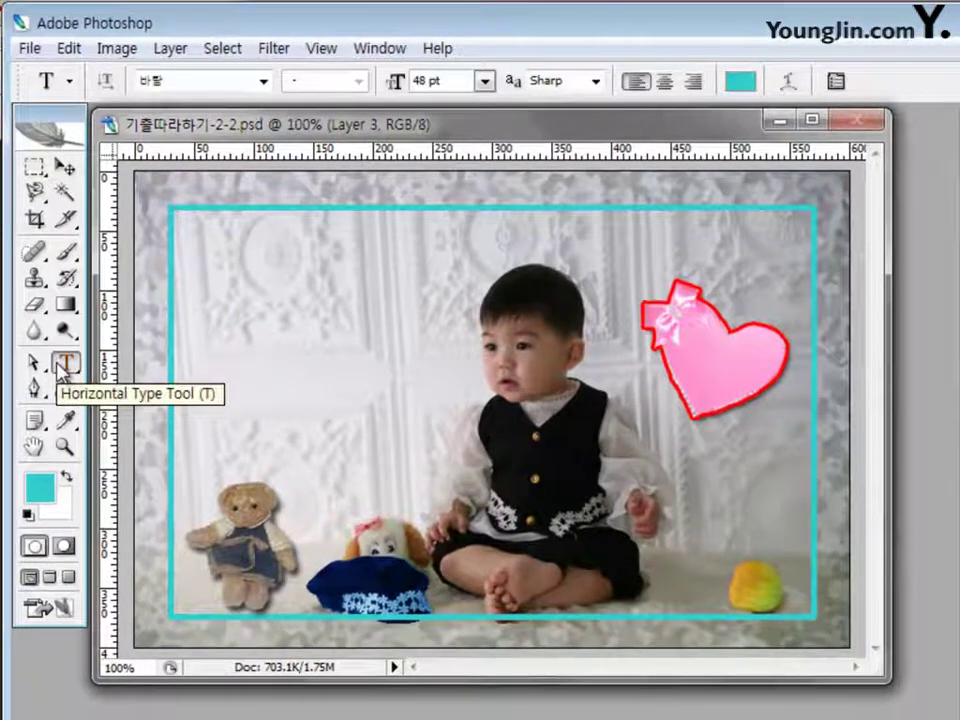
left_click(263, 81)
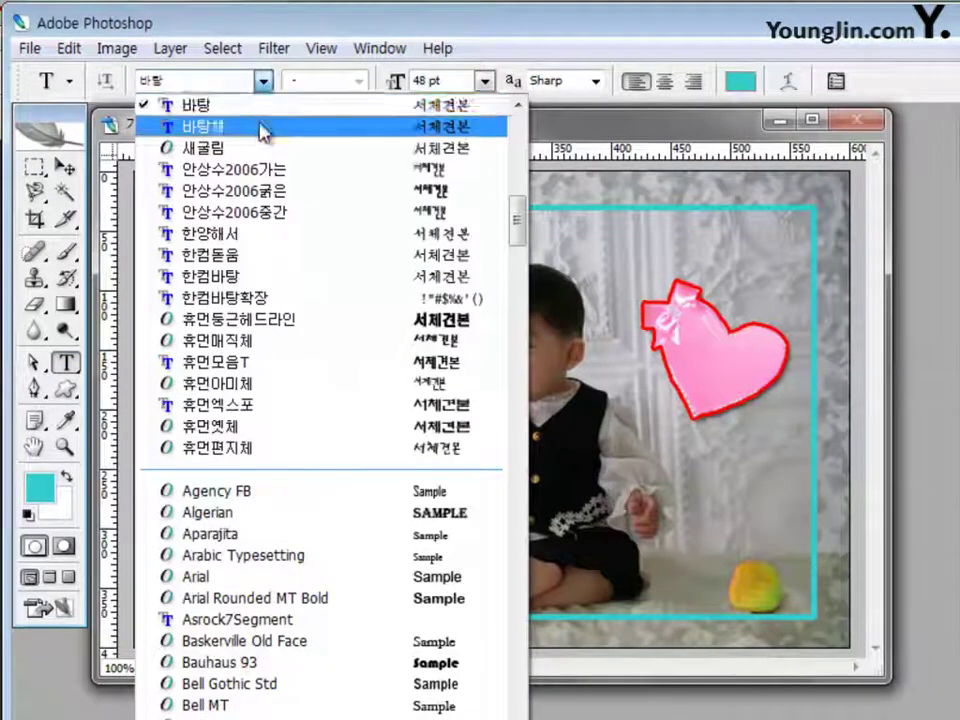
scroll(265, 225, "up", 4)
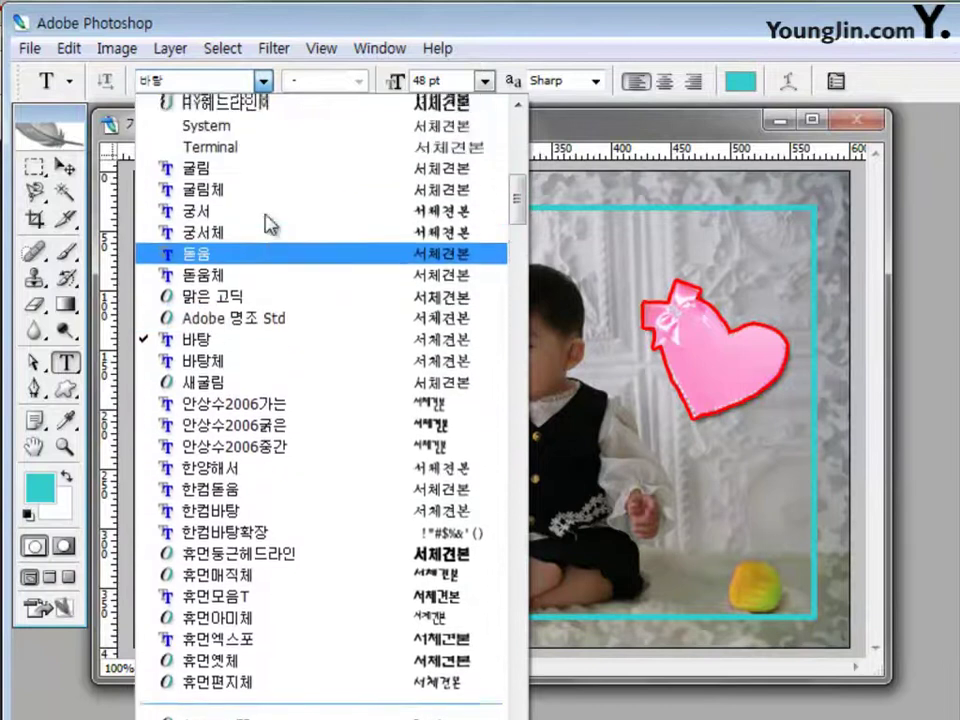
left_click(272, 205)
key("Tab")
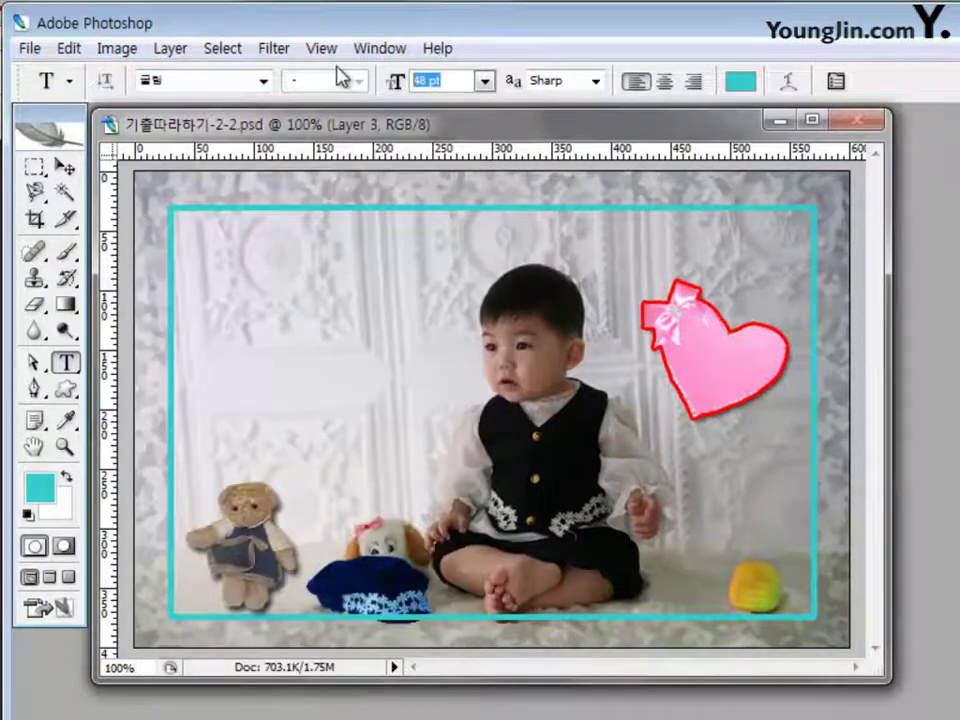
type("36")
key("Return")
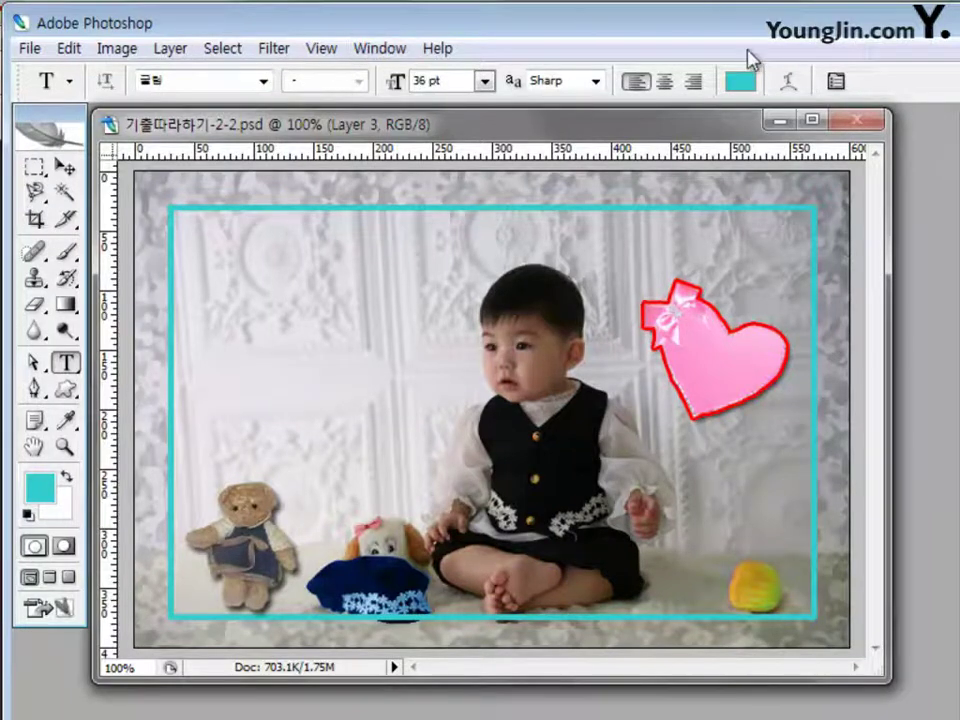
Set the text colour to ff0000
left_click(744, 84)
left_click_drag(683, 545, 594, 549)
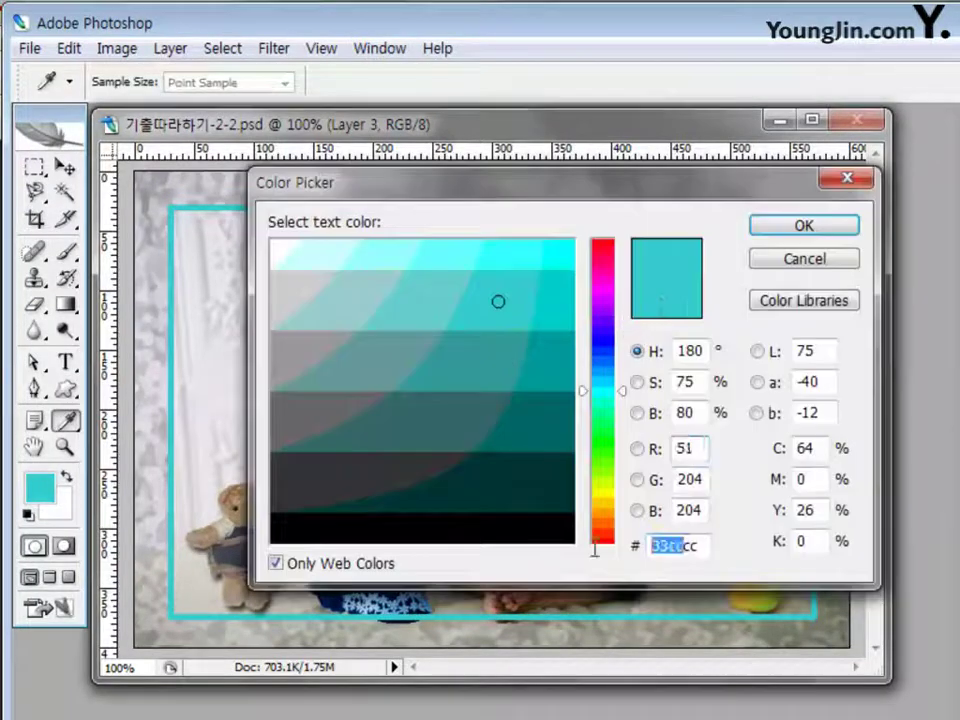
type("ff")
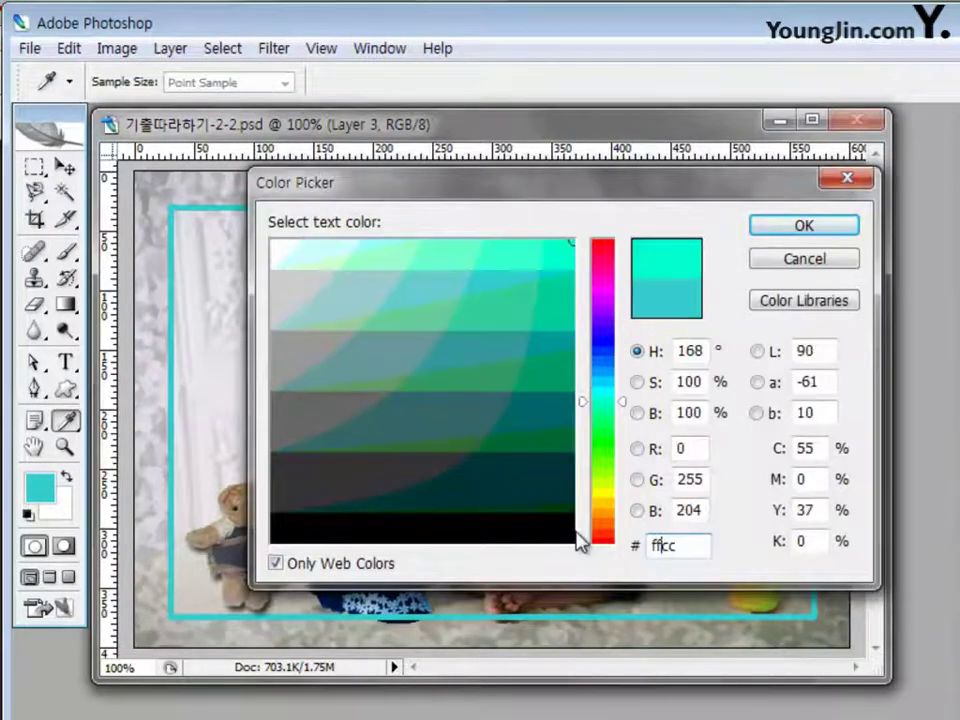
key("Delete")
key("Delete")
type("0000")
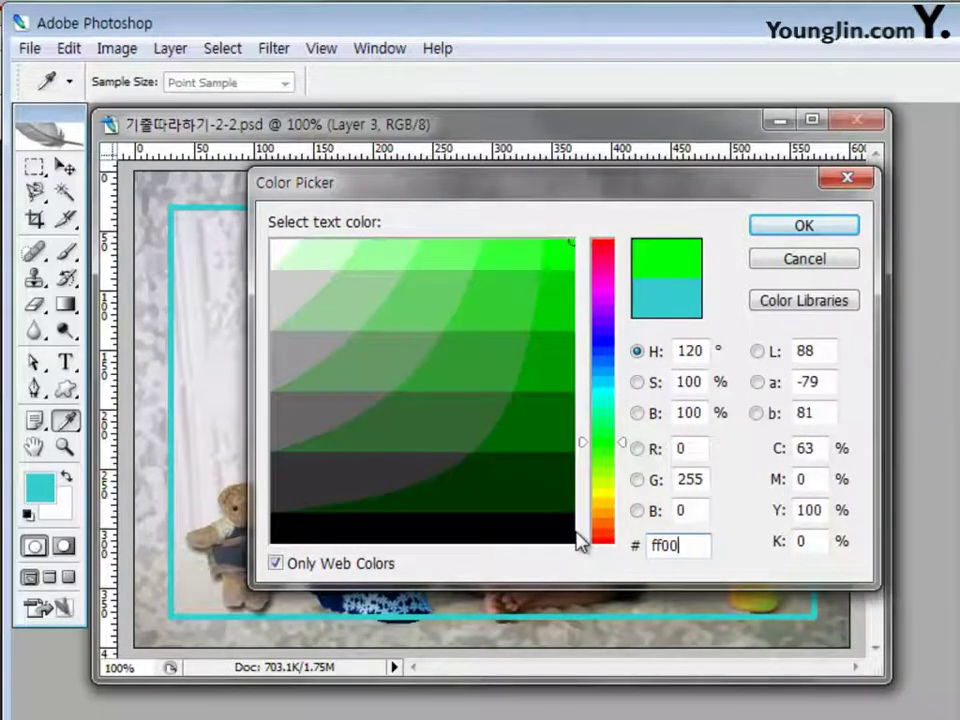
left_click(819, 225)
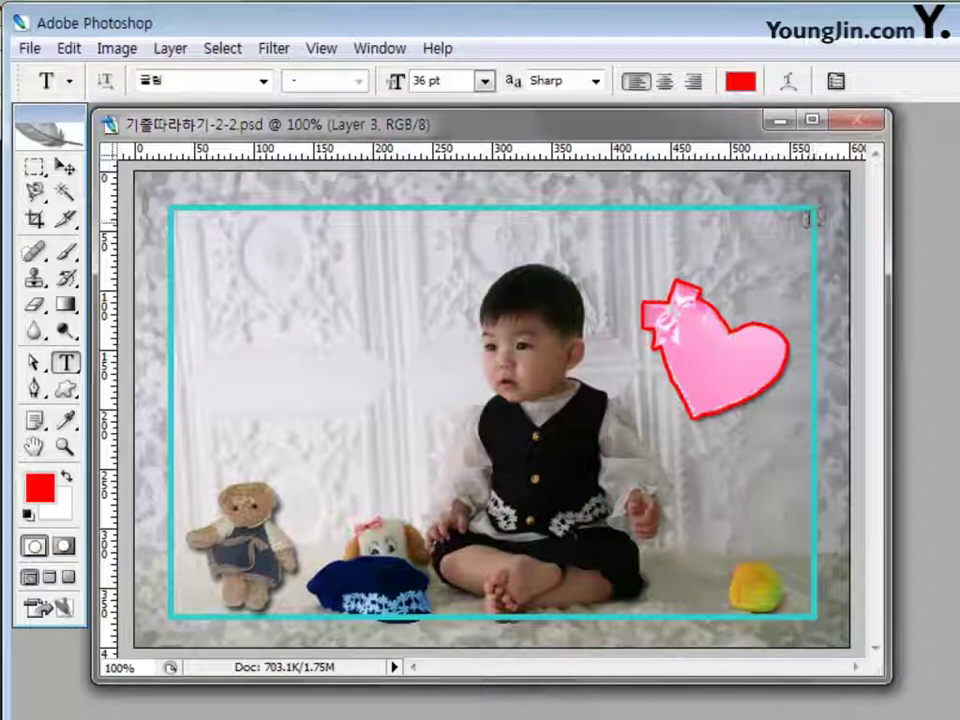
Add the text "세상을 웃음 짓게 하는 이유" across the boy's vest, starting above the blue hat
left_click(320, 485)
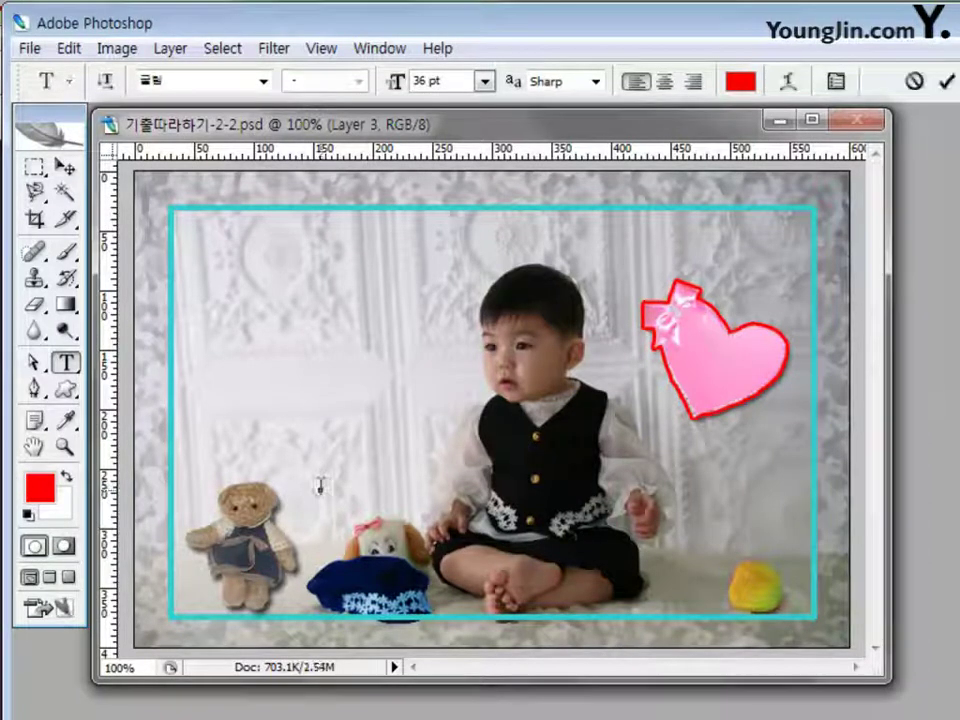
type("세상을")
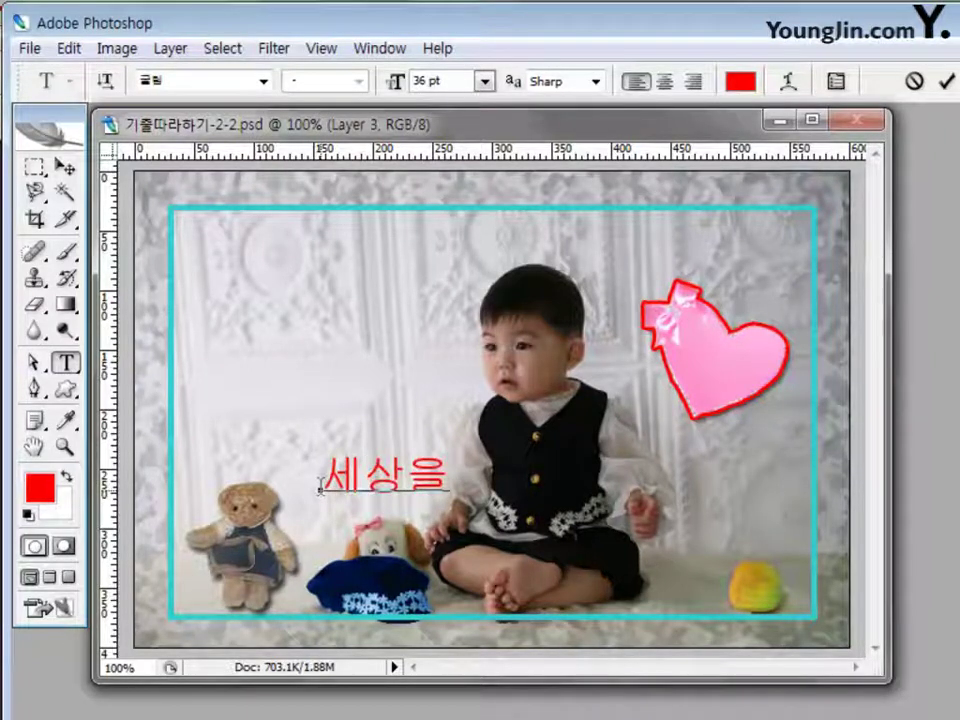
type(" 우")
type("ㅅ음")
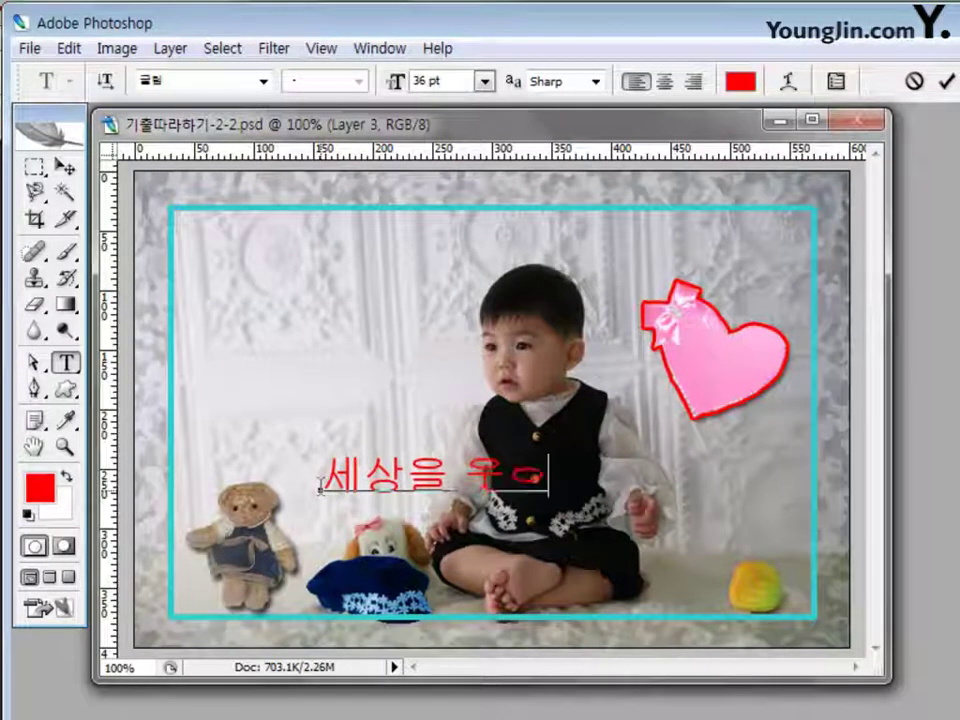
type(" 지")
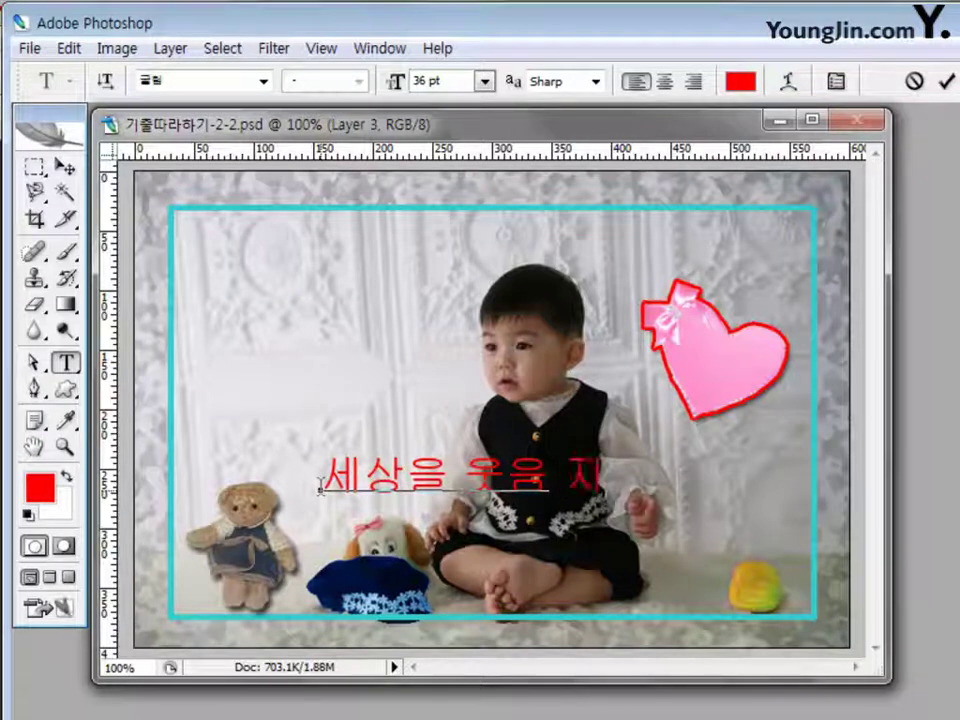
type("ㅅ게 하는 이유")
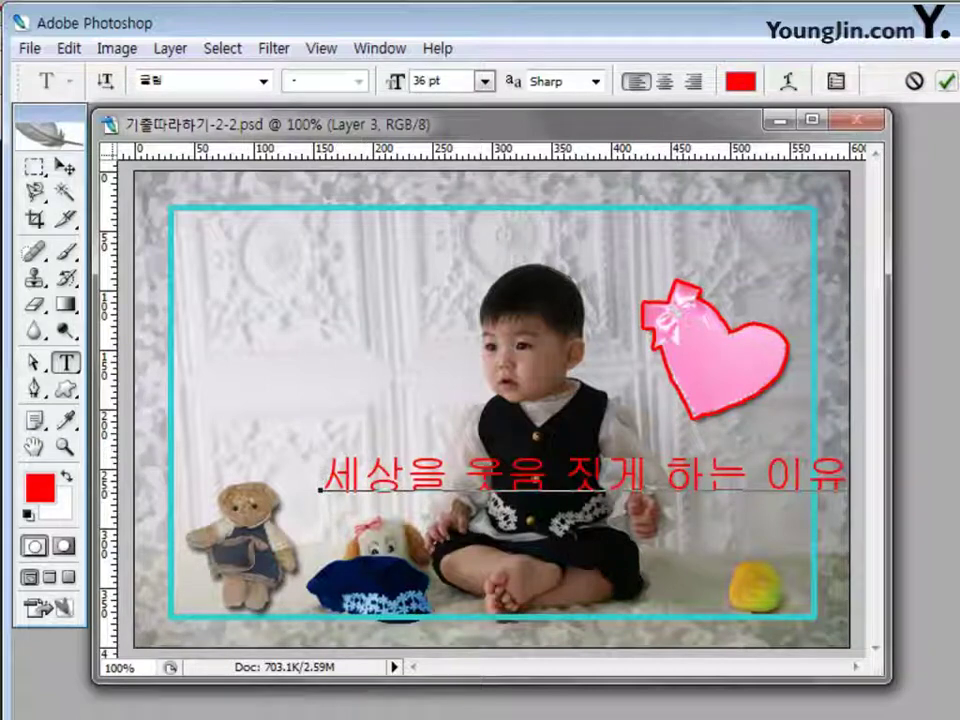
left_click(946, 82)
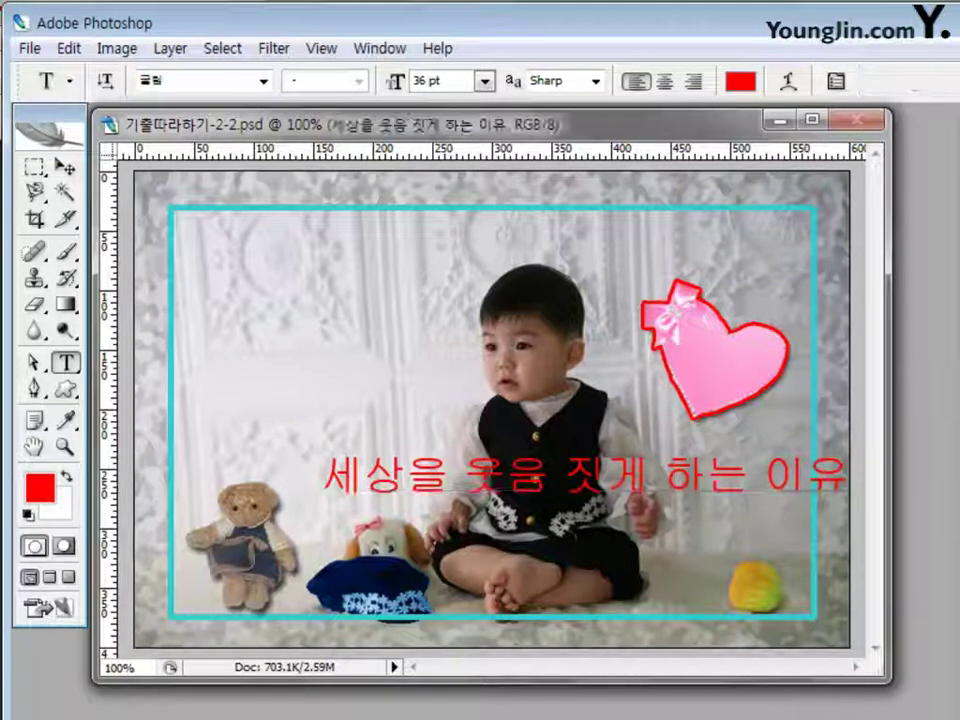
Move the text line to the height of the teddy's head, between the teddy and the frame's right edge
left_click(65, 166)
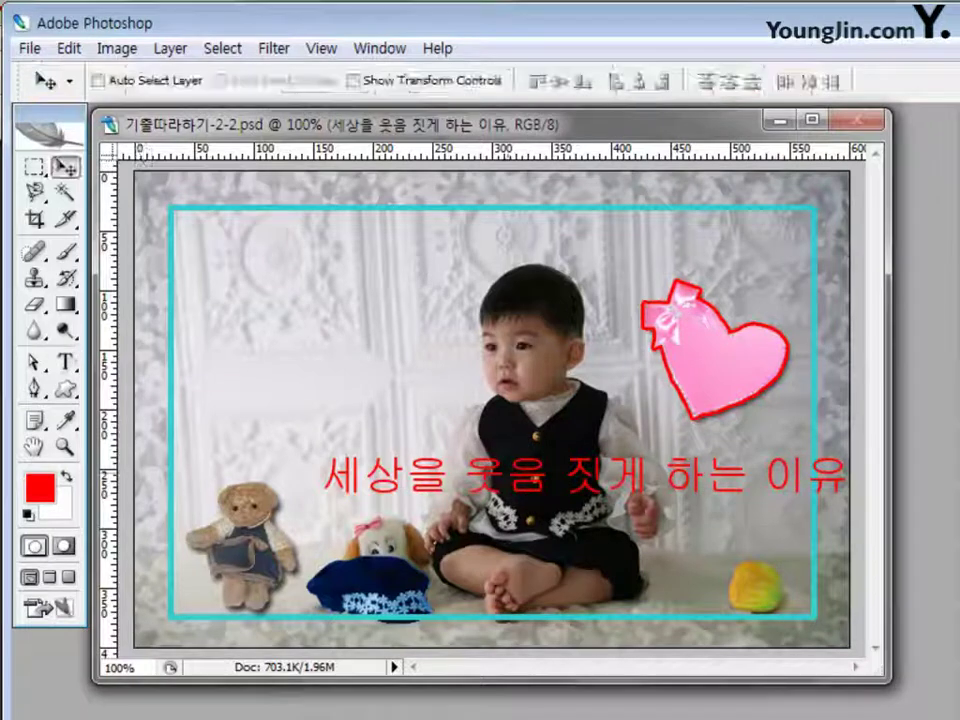
left_click_drag(410, 475, 350, 435)
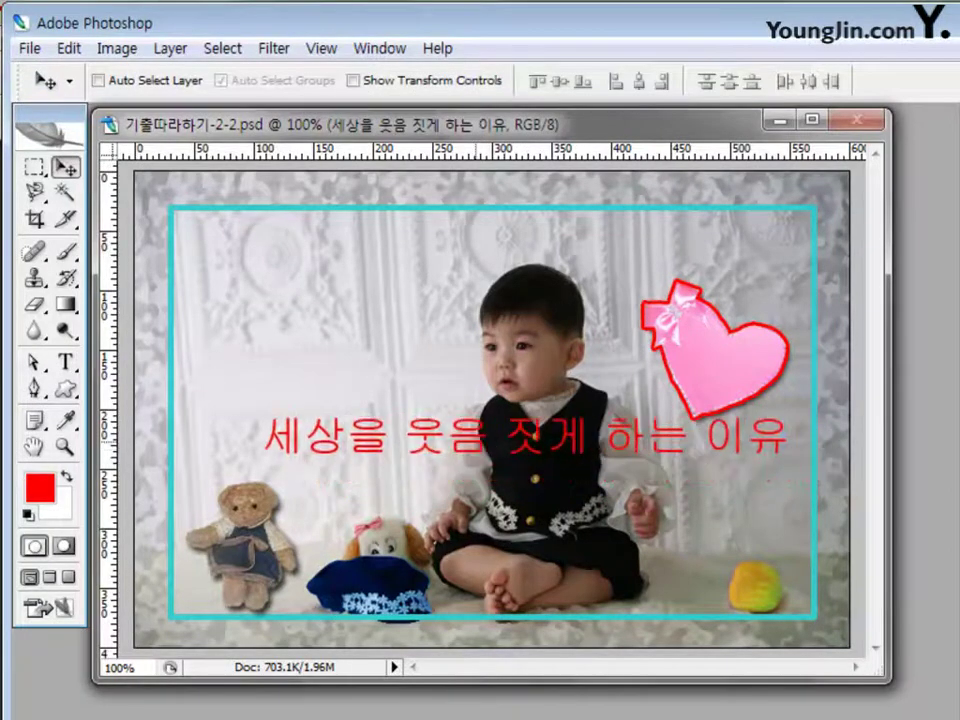
key("shift+Right")
key("shift+Down")
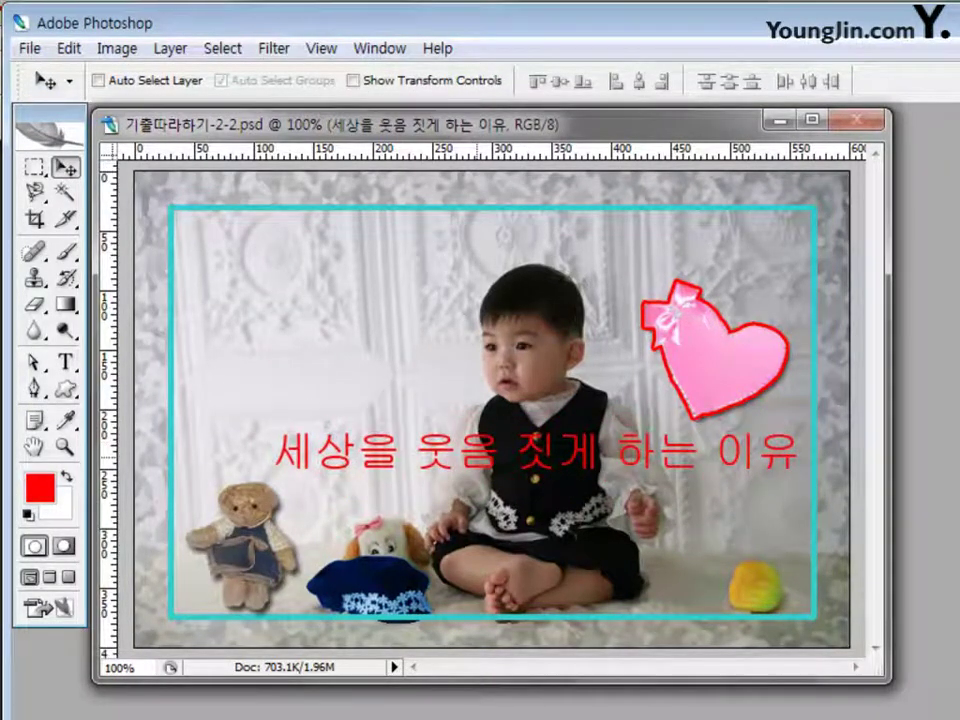
key("shift+Left")
key("shift+Down")
key("shift+Right")
key("shift+Down")
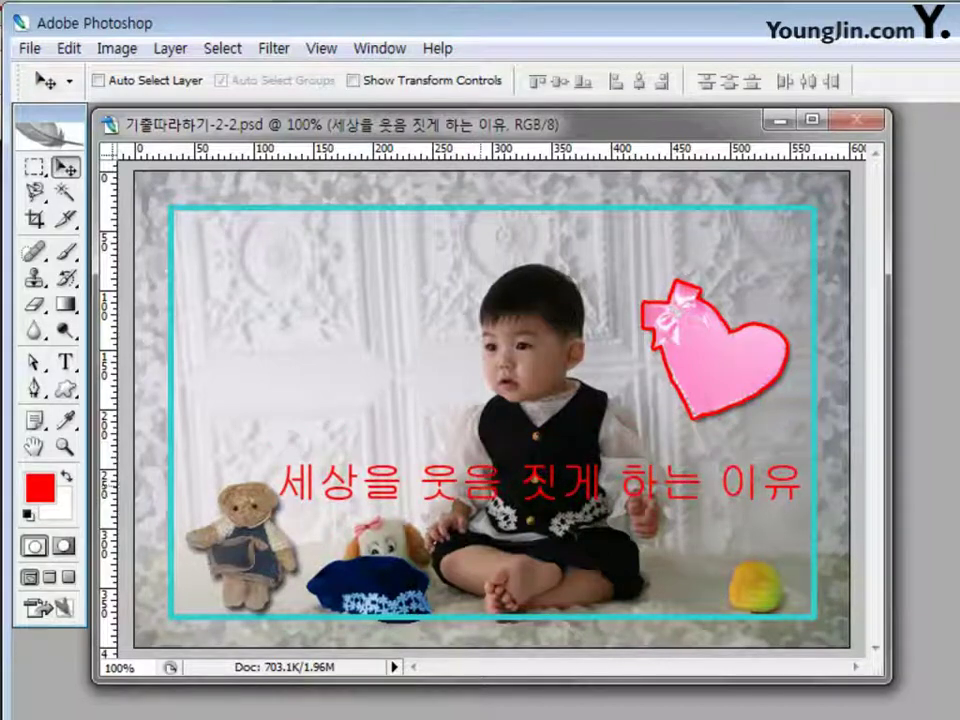
key("Down")
key("Down")
key("Down")
key("Down")
key("Down")
key("Down")
key("Down")
key("Down")
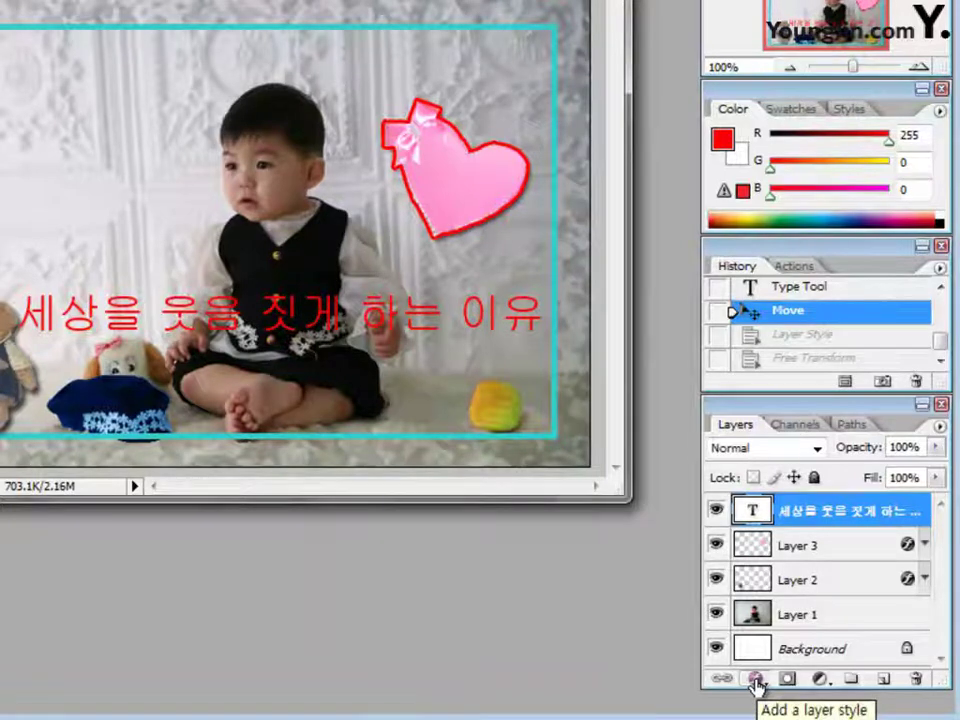
Give the text layer a 2 px outside stroke in white, ffffff
left_click(757, 681)
left_click(793, 660)
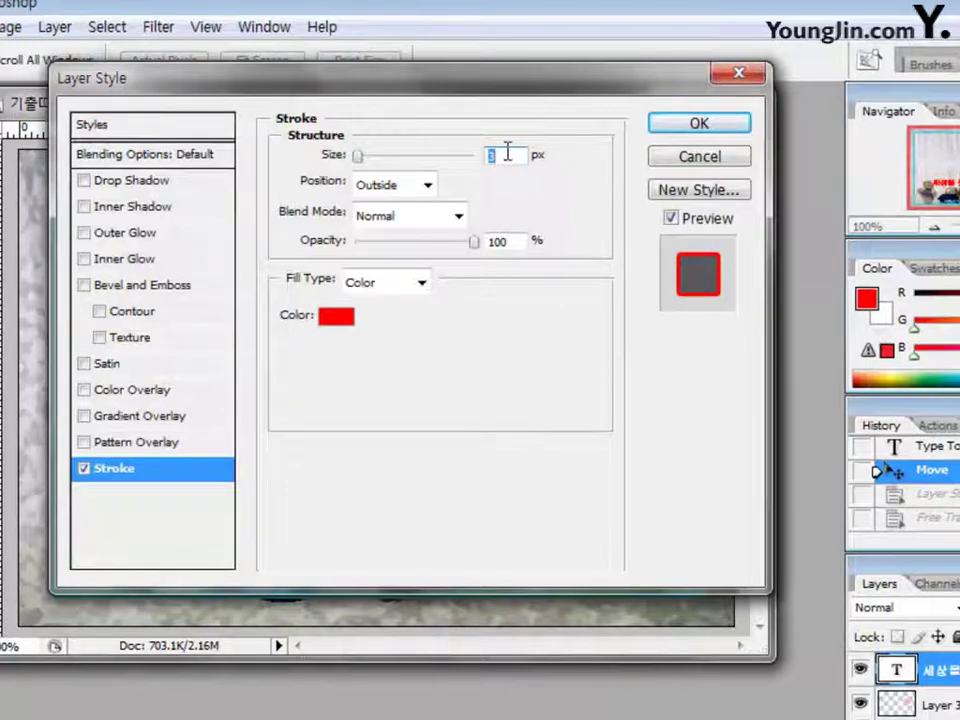
type("2")
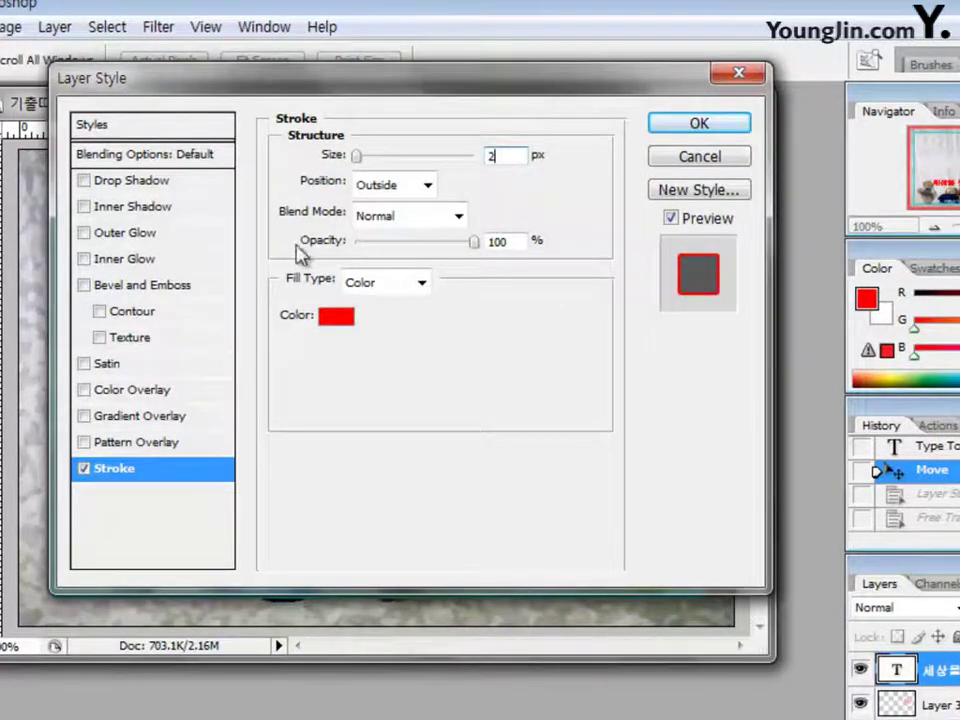
left_click(336, 316)
left_click_drag(582, 524, 548, 524)
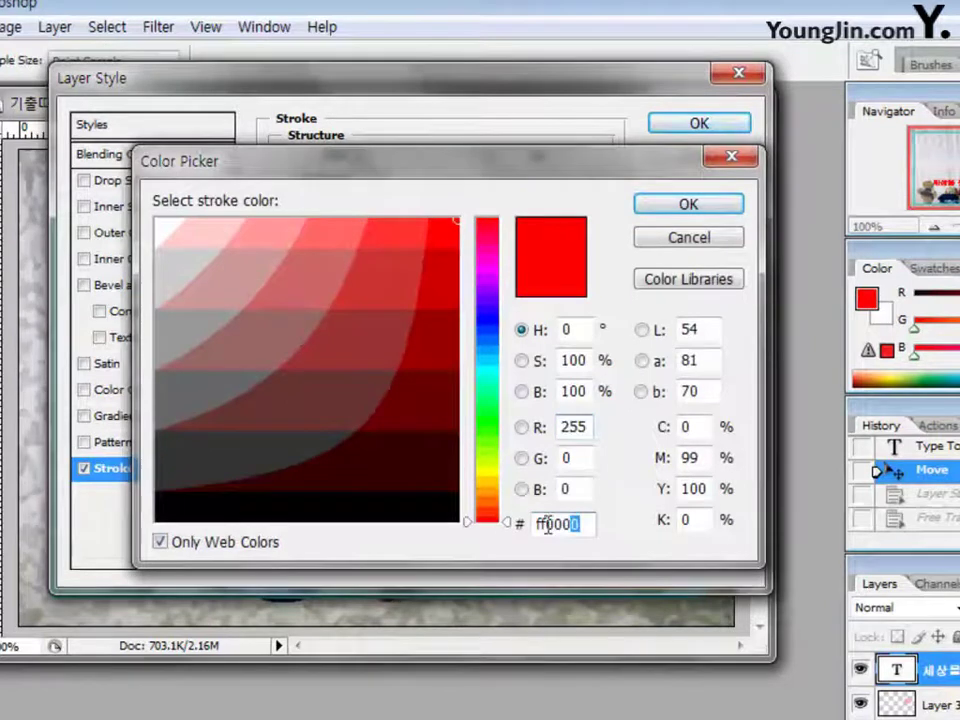
left_click(165, 225)
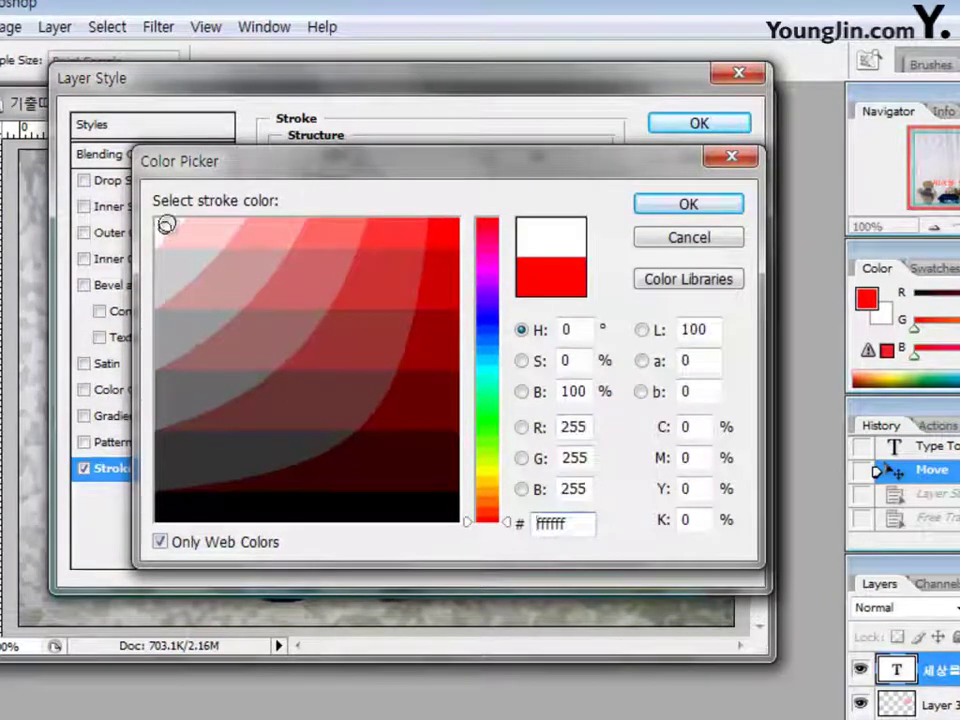
left_click(696, 210)
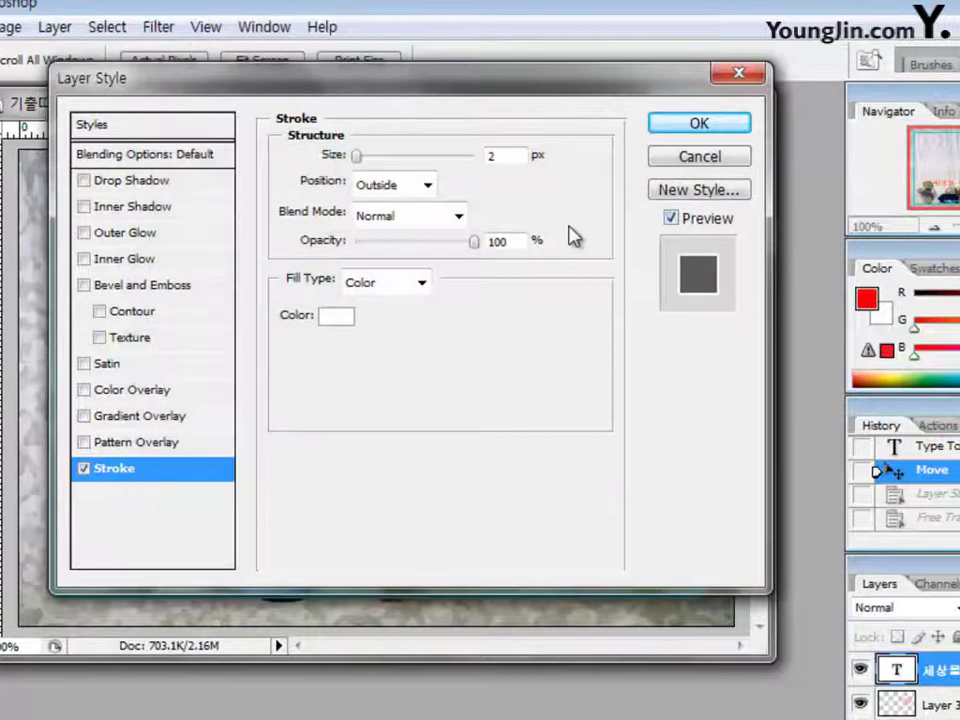
Add a Multiply drop shadow to the text with 75% opacity, 120° angle, 9 px distance, 2% spread and 3 px size
left_click(136, 185)
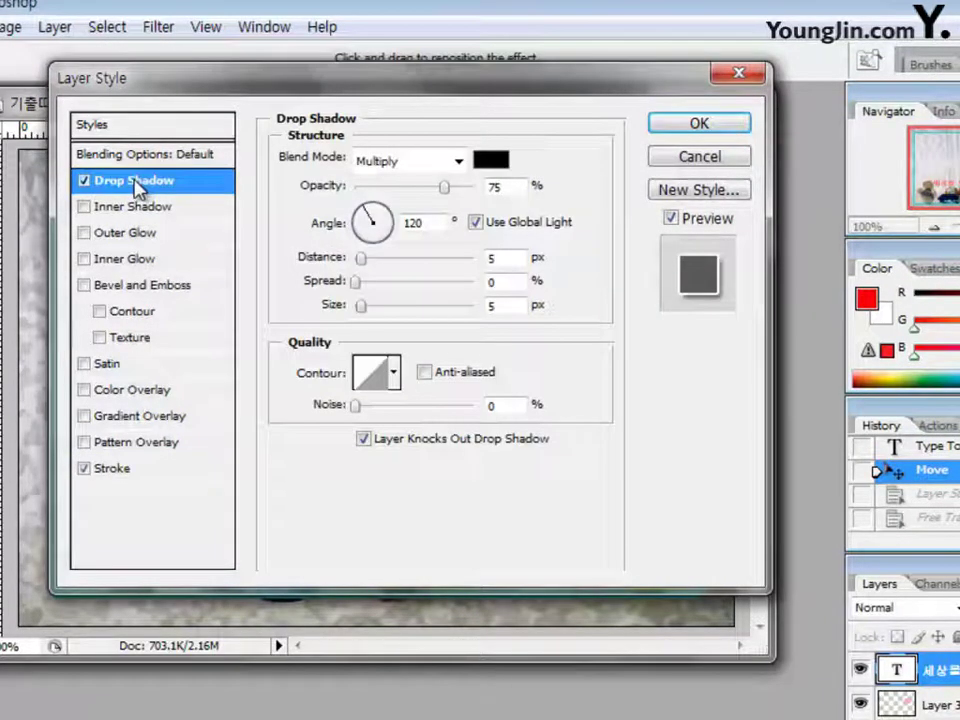
left_click_drag(508, 257, 468, 257)
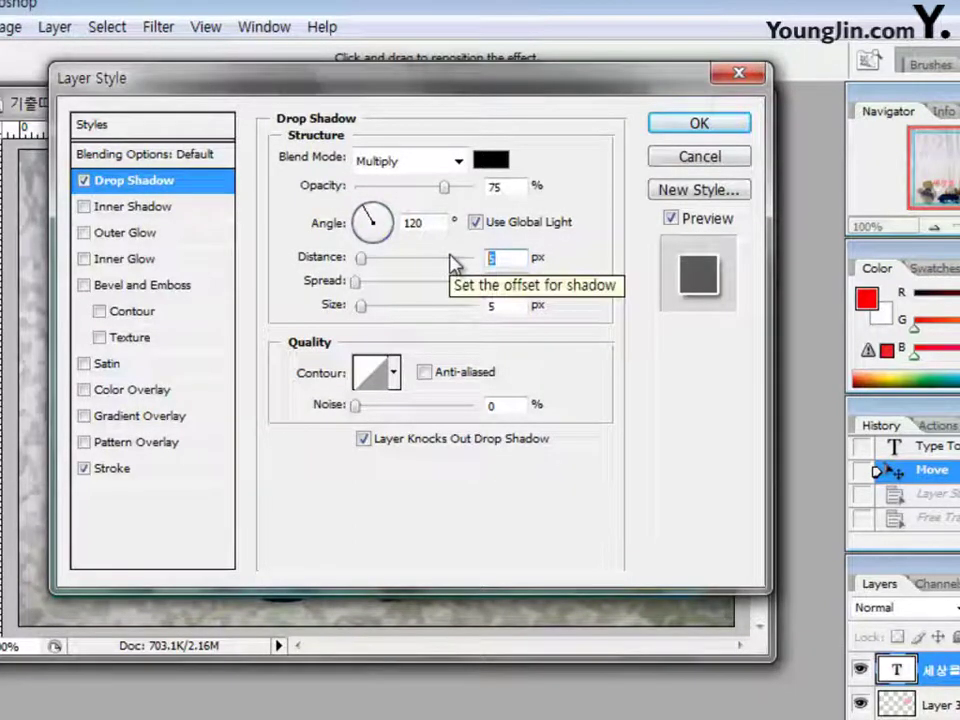
type("9")
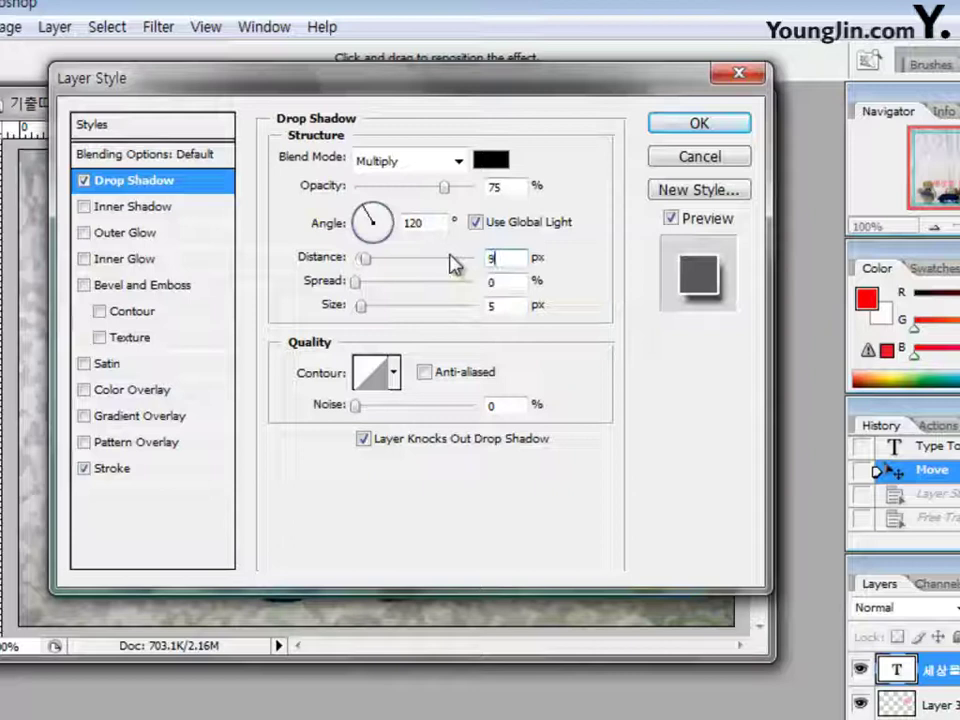
key("Tab")
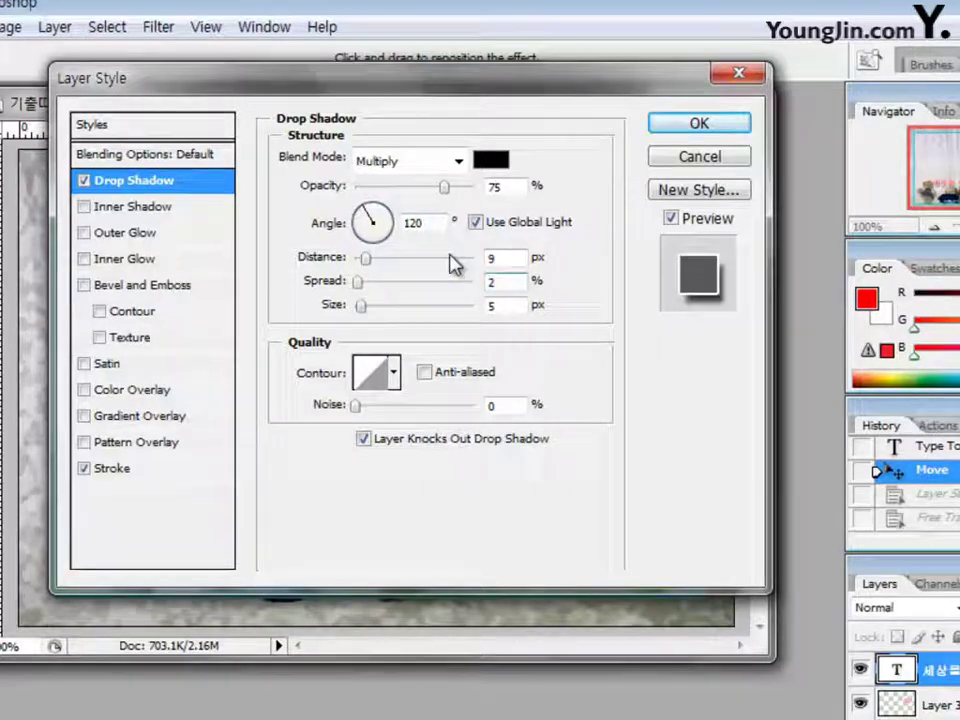
key("Tab")
type("3")
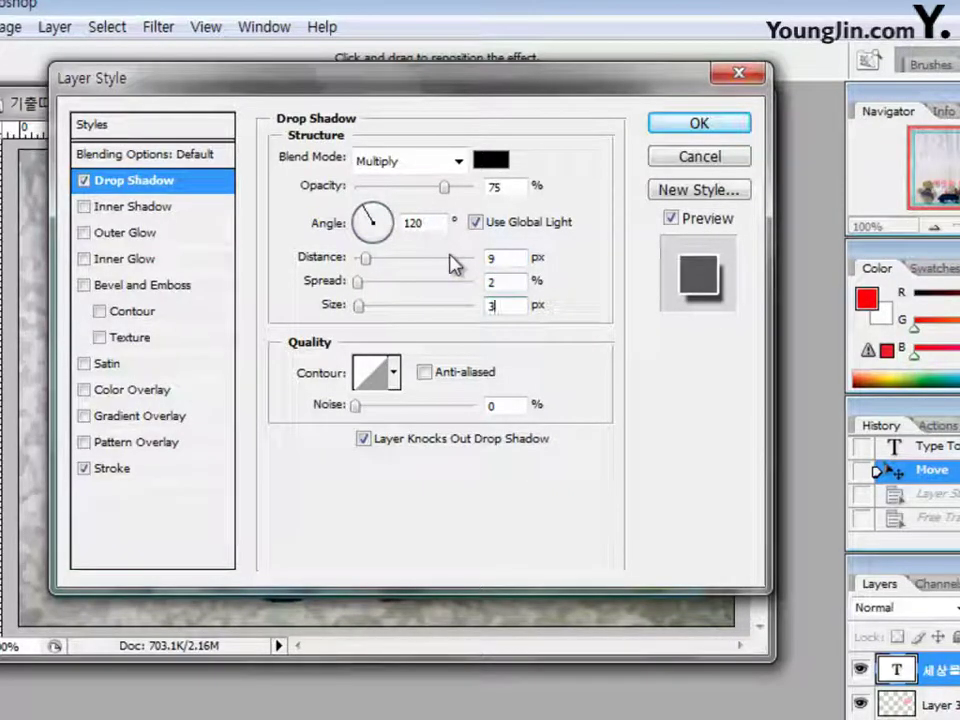
left_click(722, 131)
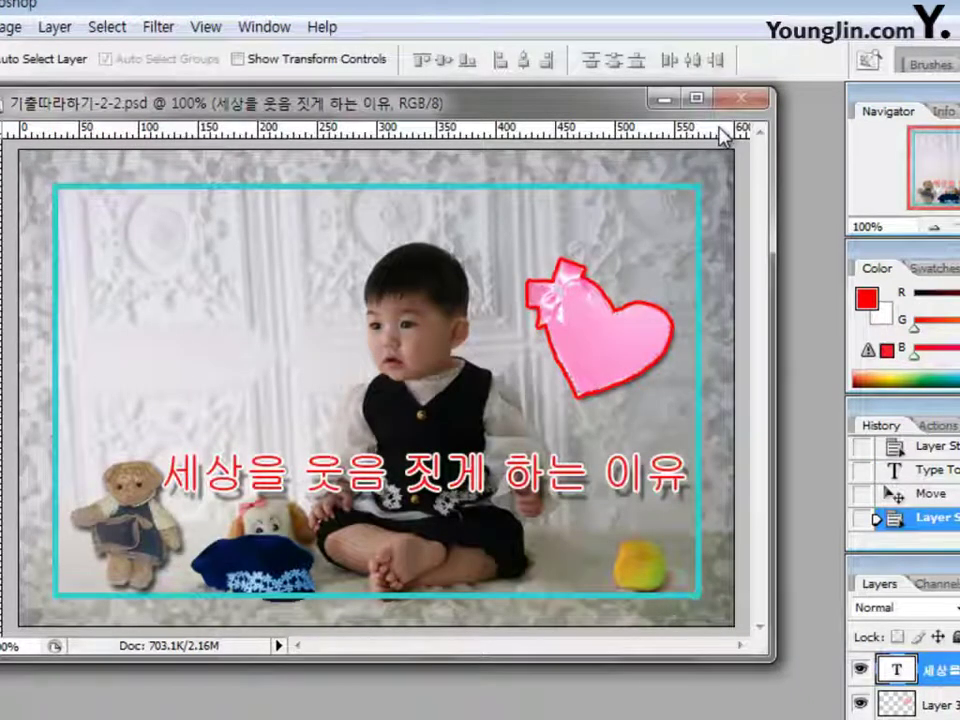
Rotate the text about 14° counter-clockwise and place it at about X 346, Y 260 px, rising from the teddy to below the heart
key("ctrl+t")
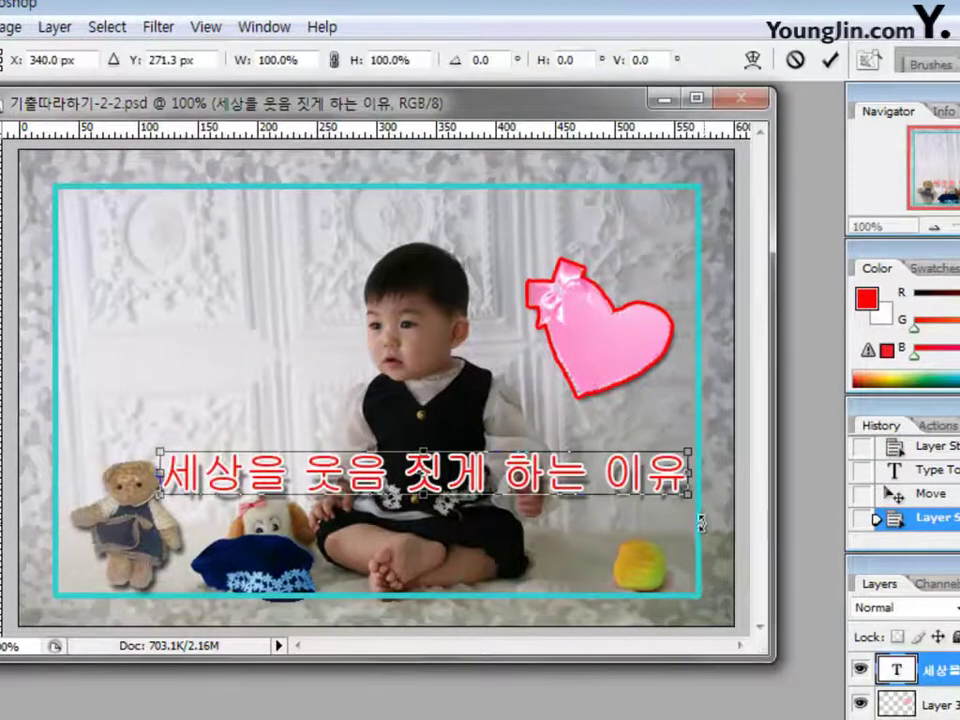
left_click_drag(701, 518, 705, 443)
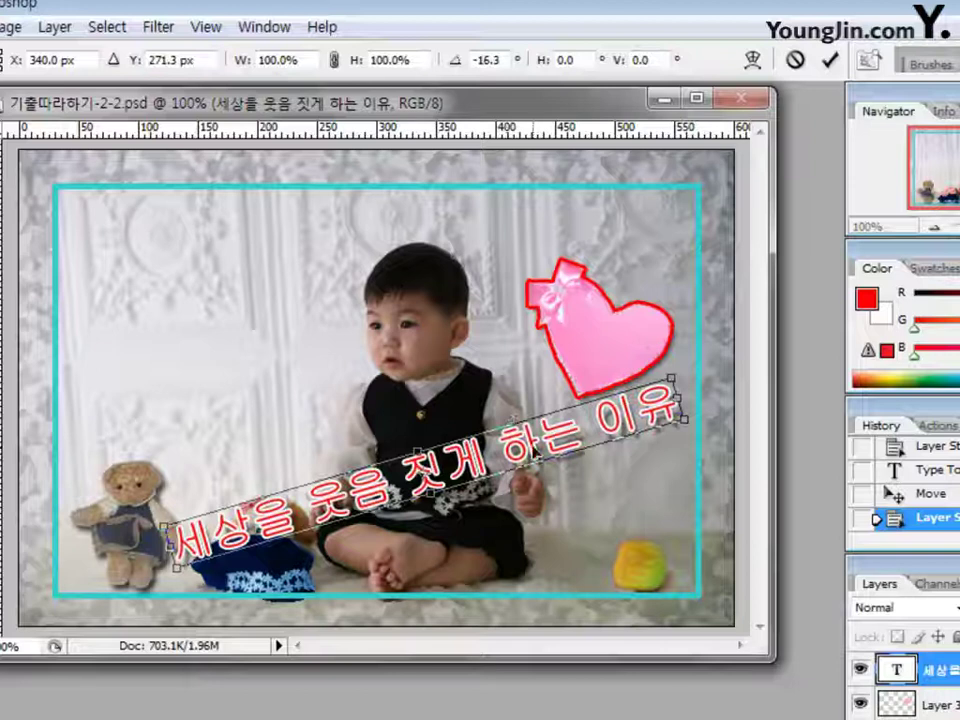
mouse_move(536, 447)
left_mouse_down()
mouse_move(550, 445)
mouse_move(540, 437)
left_mouse_up()
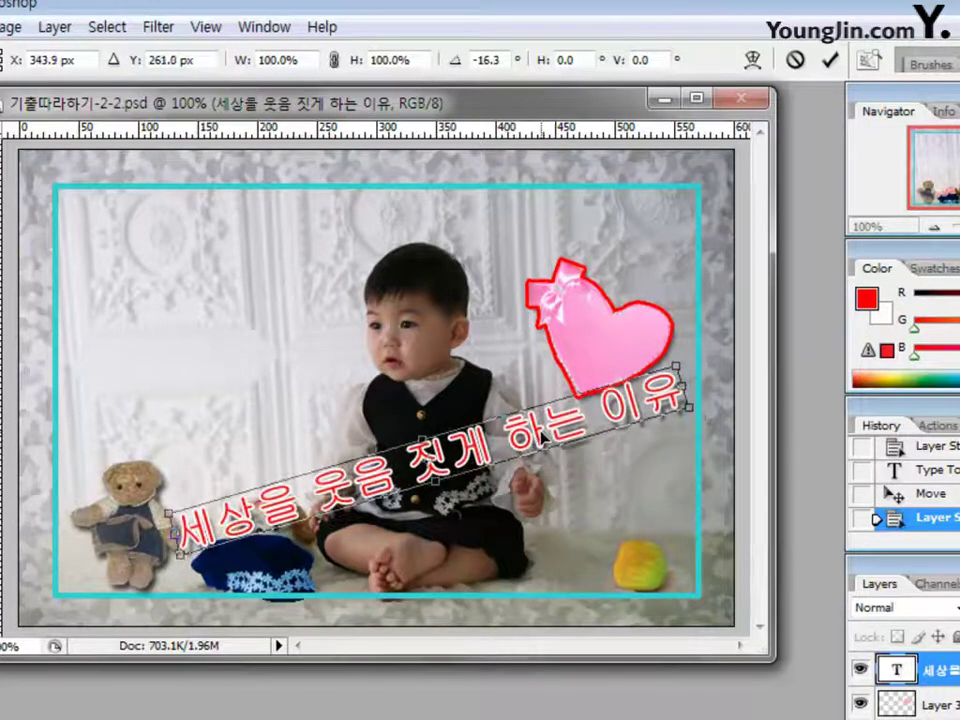
key("Right")
key("Right")
key("Down")
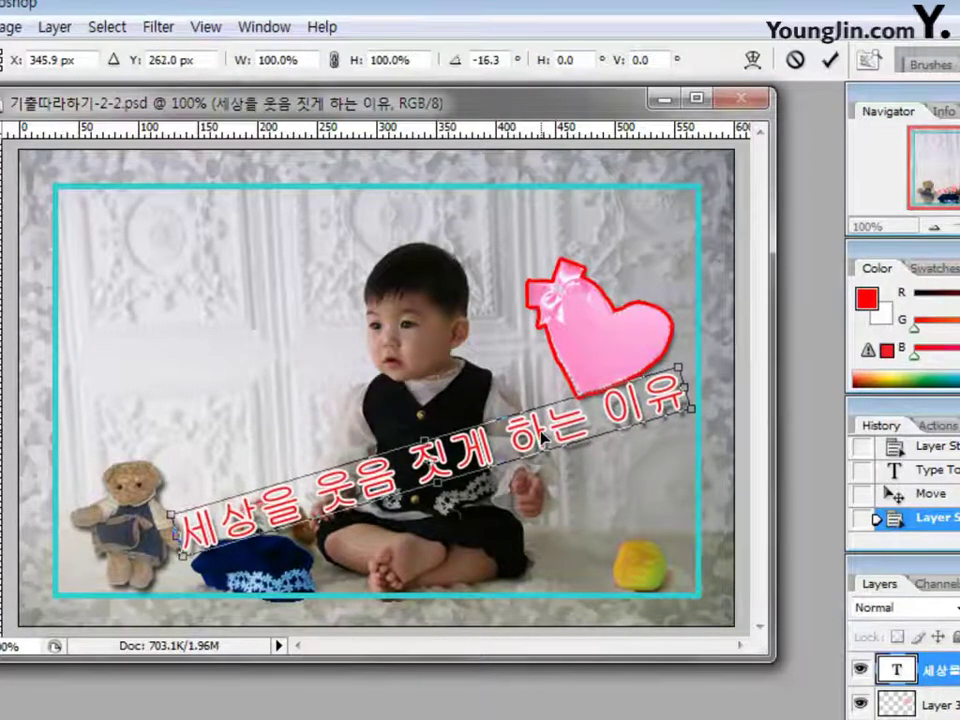
left_click_drag(705, 395, 692, 443)
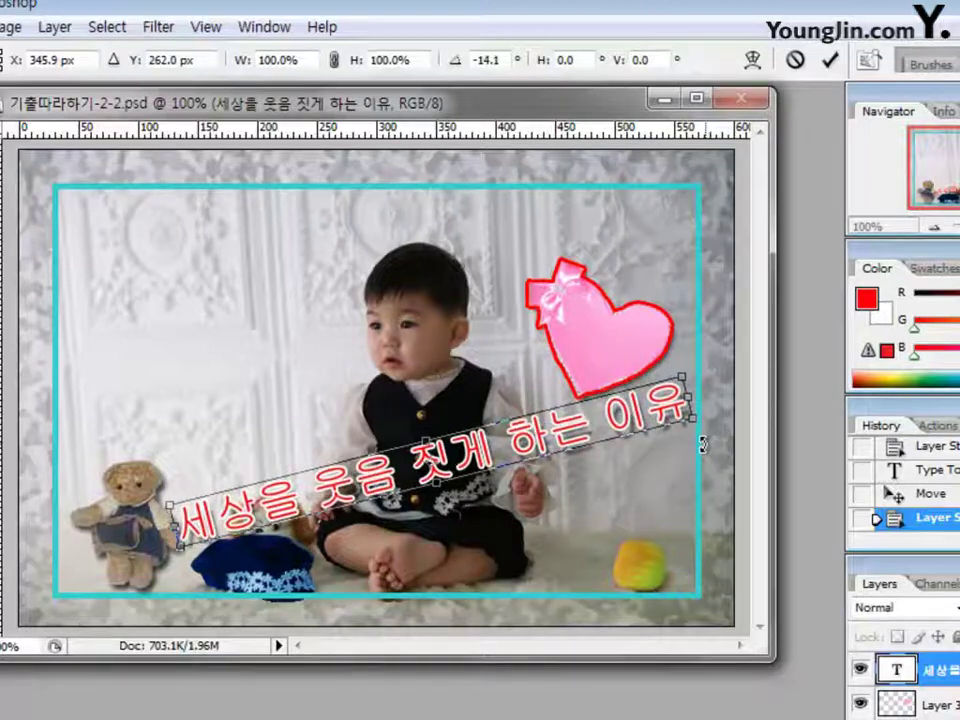
key("Up")
key("Up")
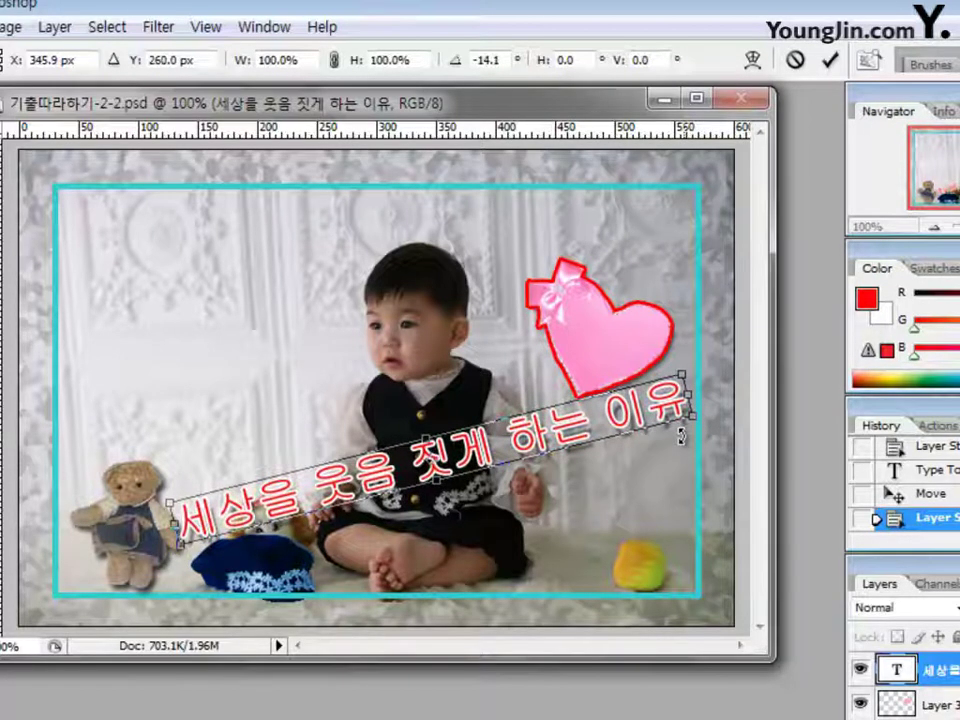
key("Return")
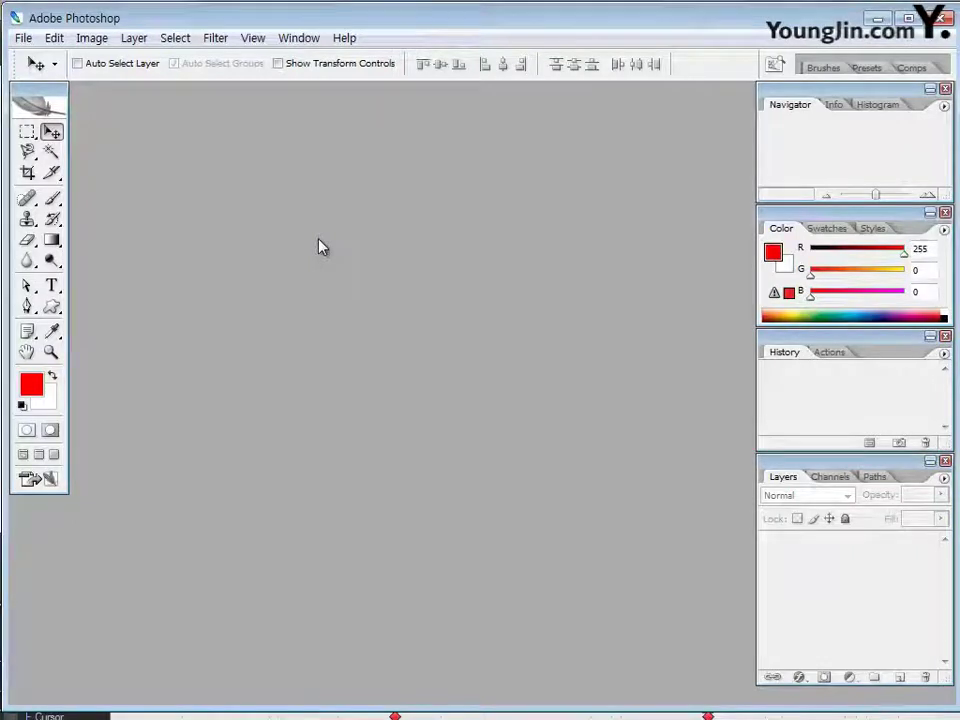
Create a new 600 × 450 px RGB document at 72 pixels/inch with a white background, and enlarge its window to show the whole canvas
key("ctrl+n")
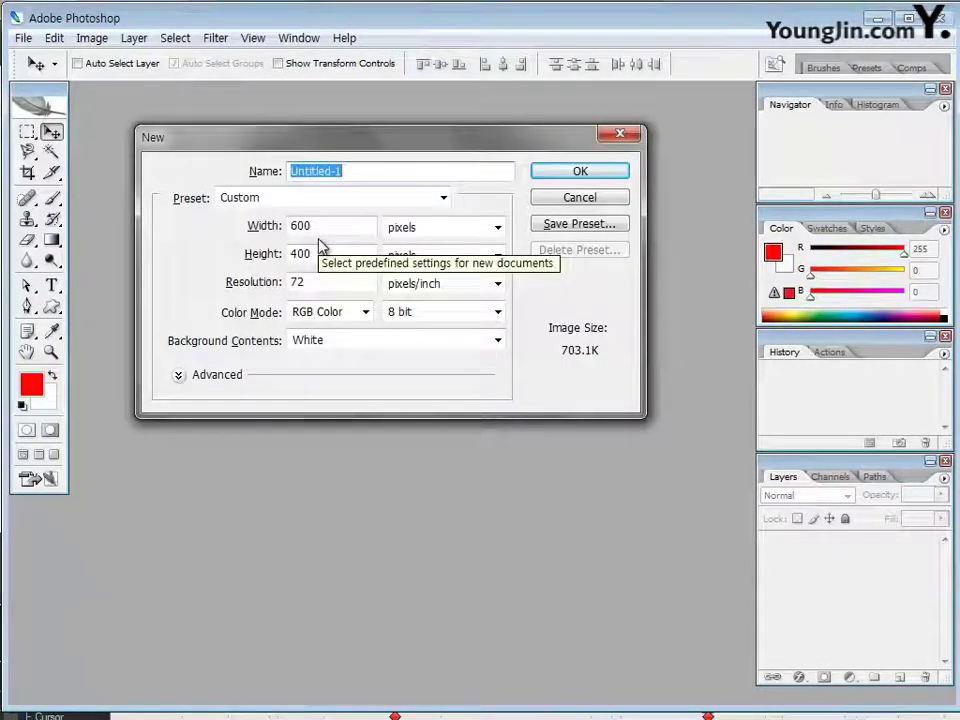
left_click_drag(318, 226, 268, 222)
type("600")
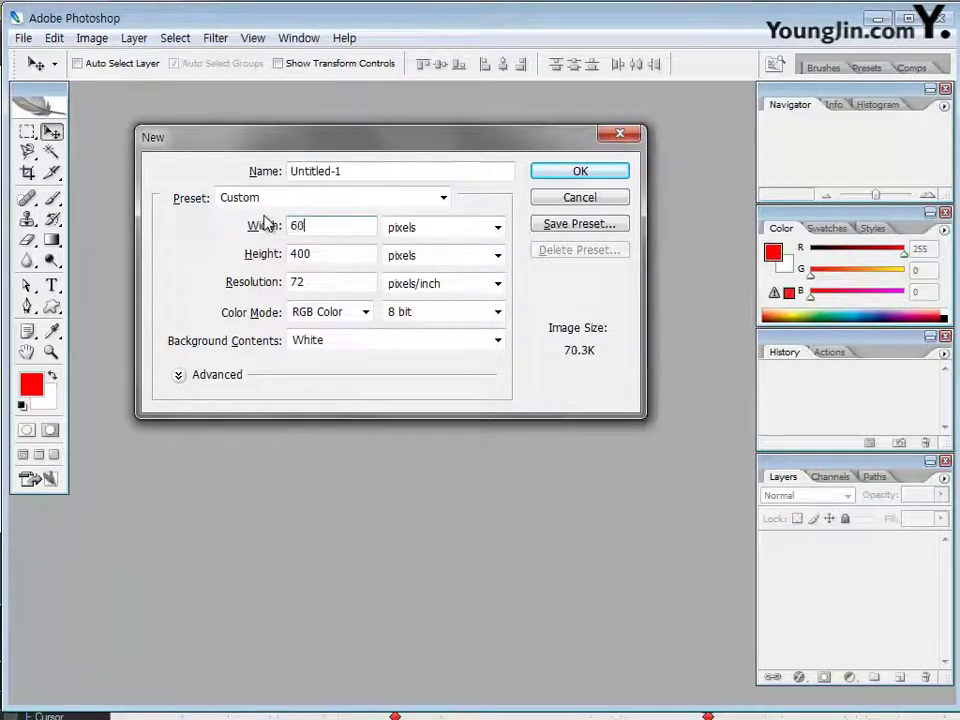
key("Tab")
key("Tab")
key("Tab")
key("shift+Tab")
type("450")
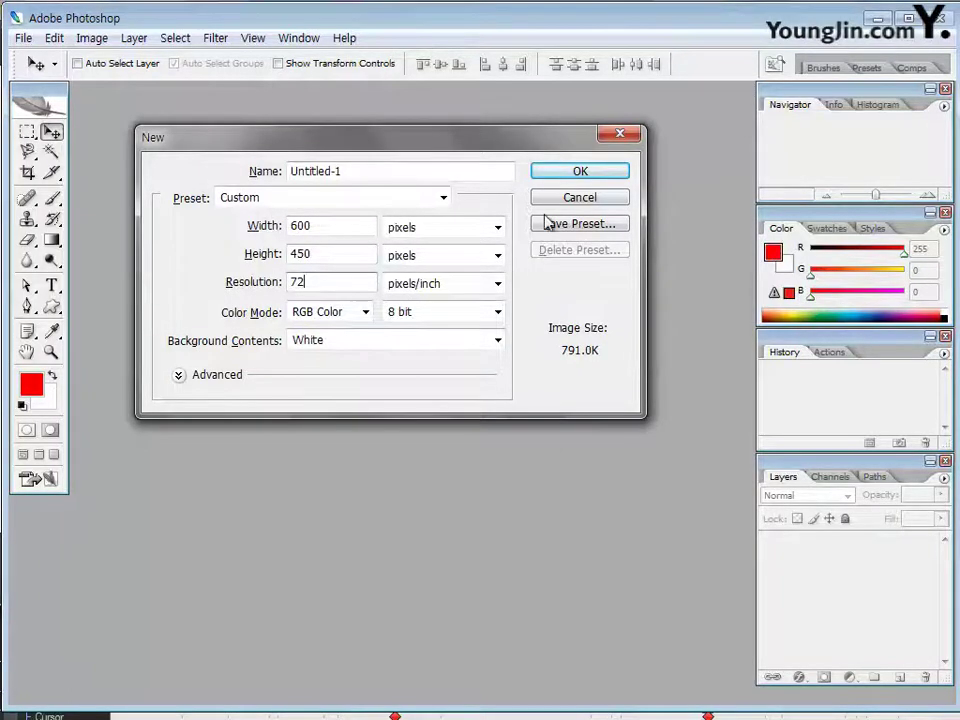
left_click(566, 176)
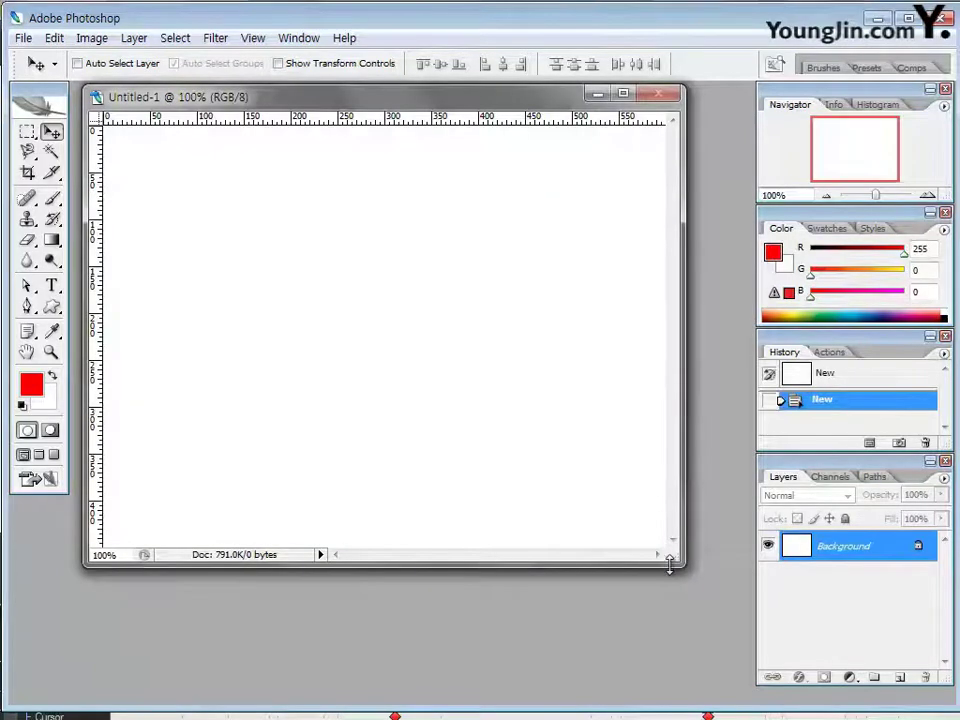
left_click_drag(684, 566, 705, 579)
left_click_drag(360, 97, 349, 100)
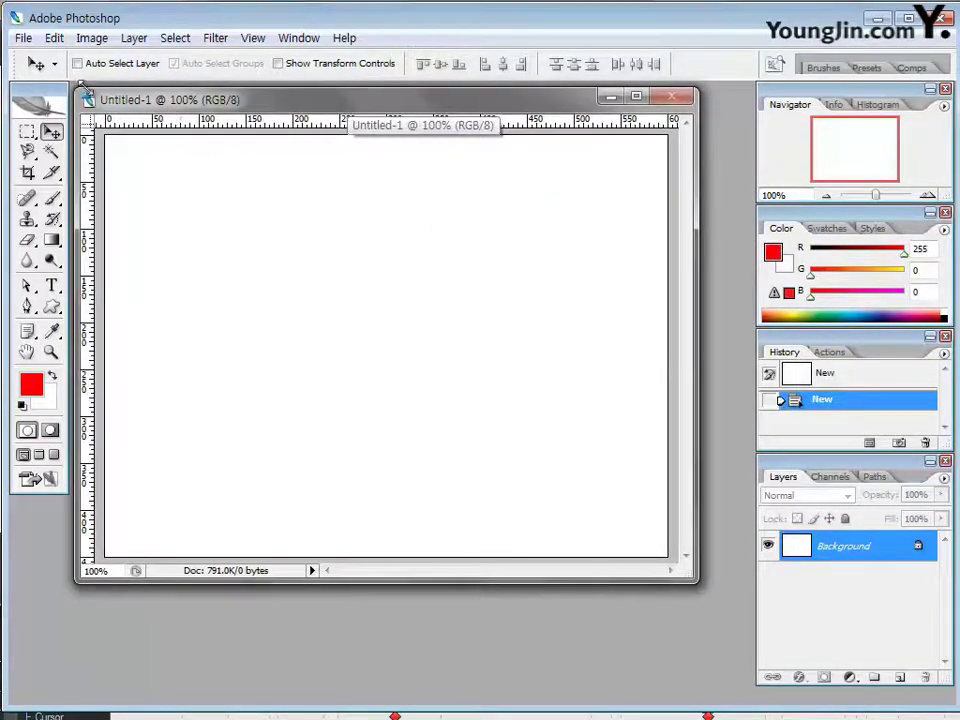
Save the new blank document as 기출따라하기-2-3 in Photoshop format in the GTQ folder
left_click(22, 37)
left_click(80, 245)
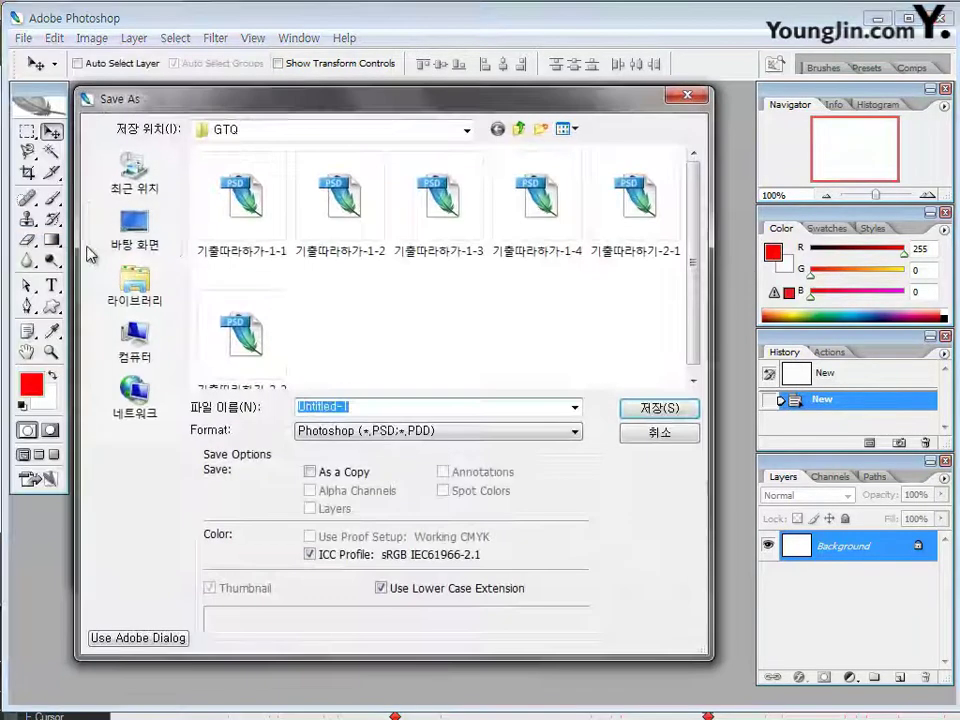
left_click(243, 340)
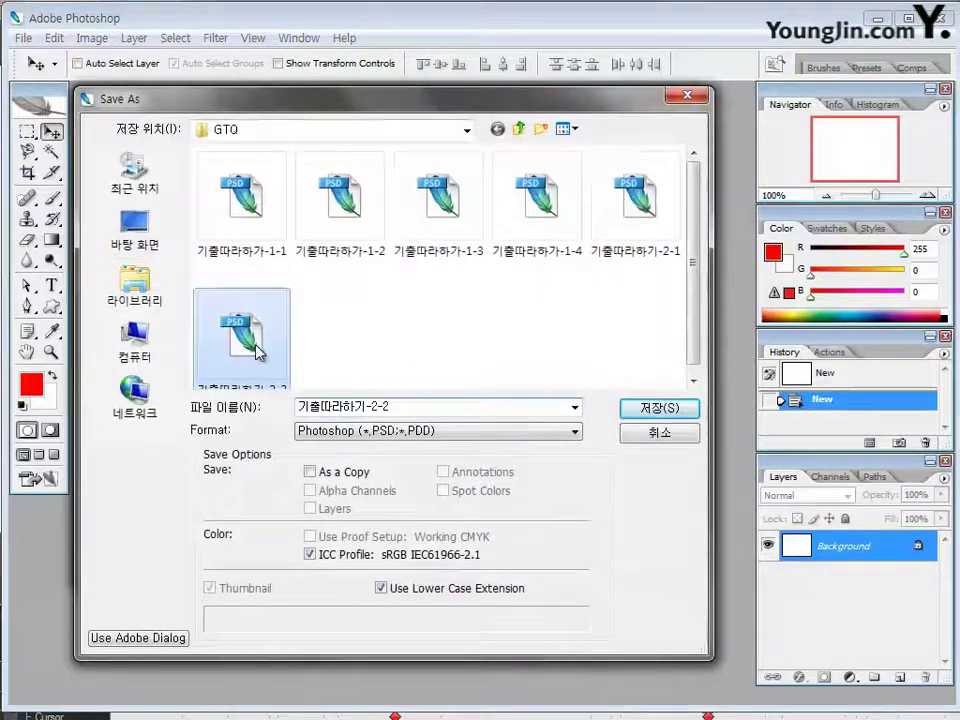
double_click(404, 407)
left_click(404, 407)
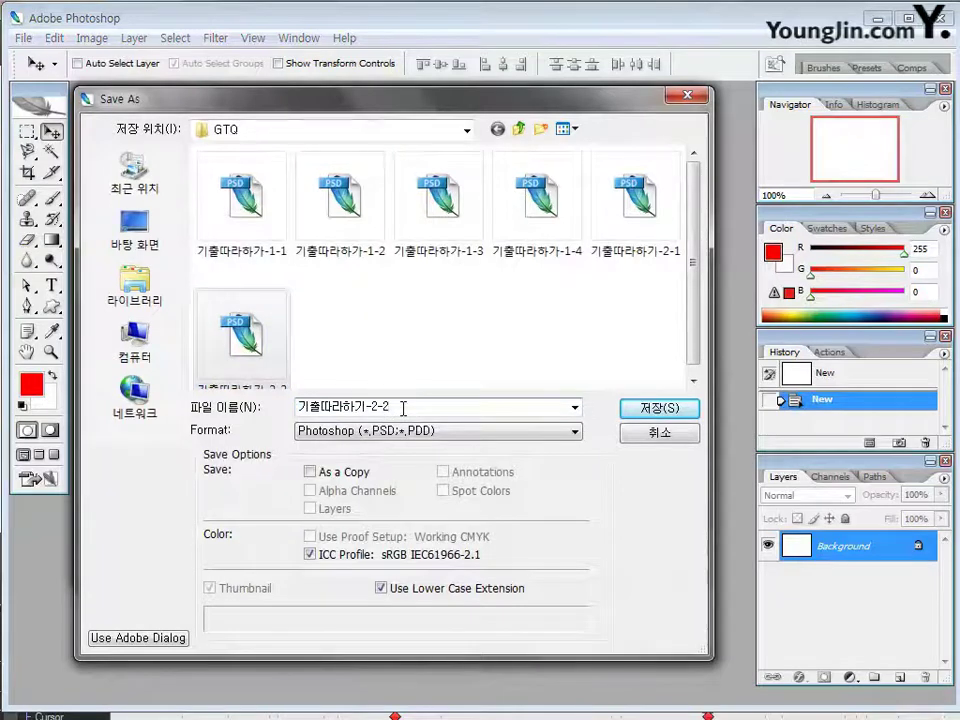
key("BackSpace")
type("3")
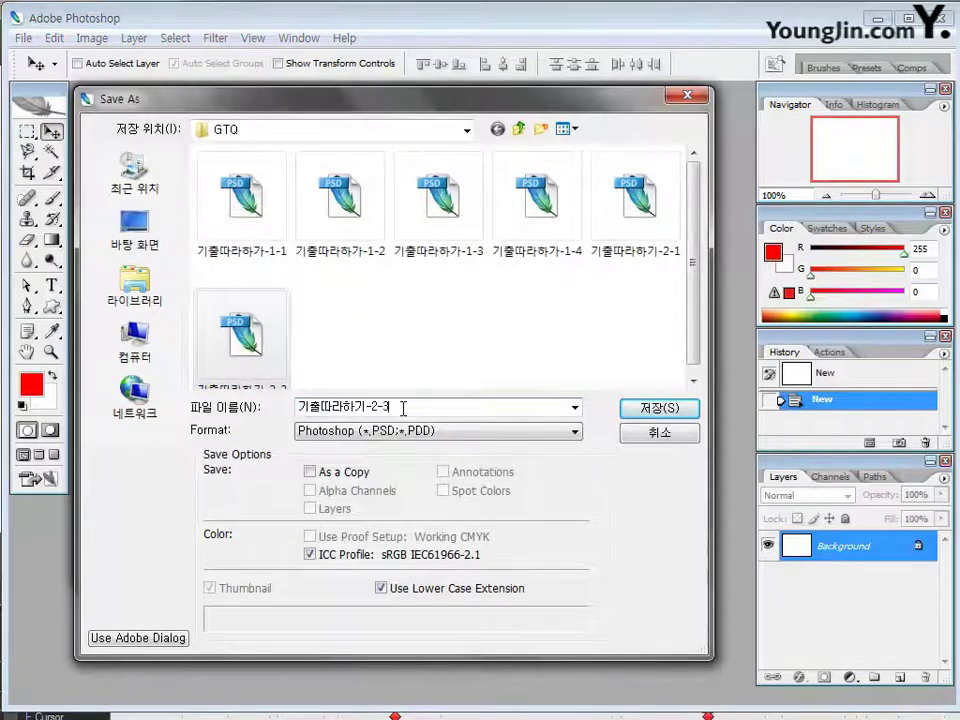
left_click(656, 411)
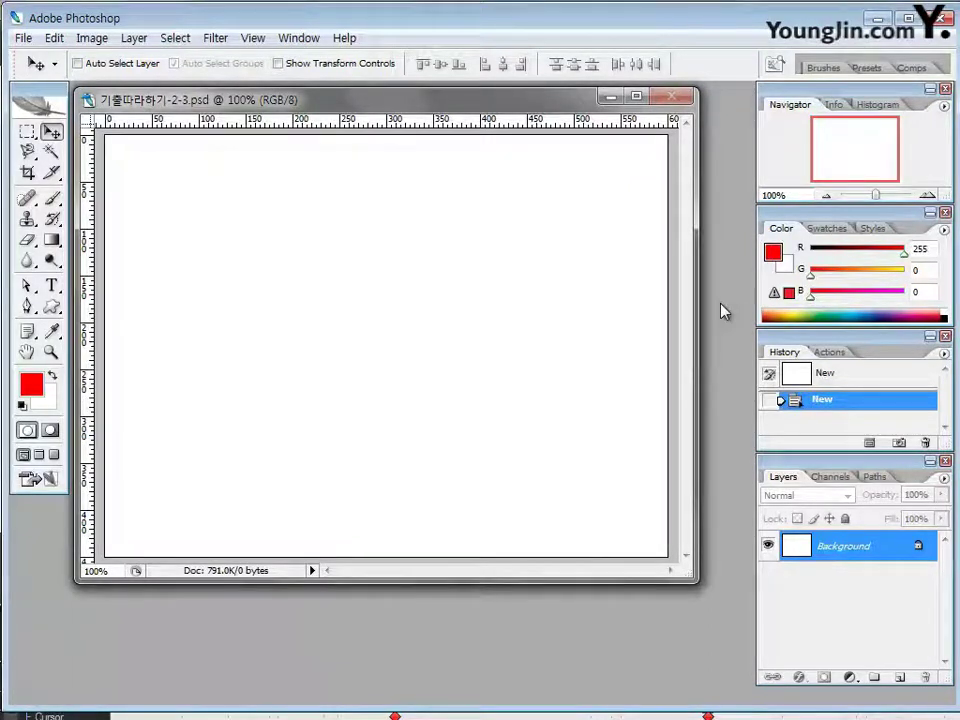
Open the four source images 2급-5 through 2급-8 from the Chapter02 folder together
key("ctrl+o")
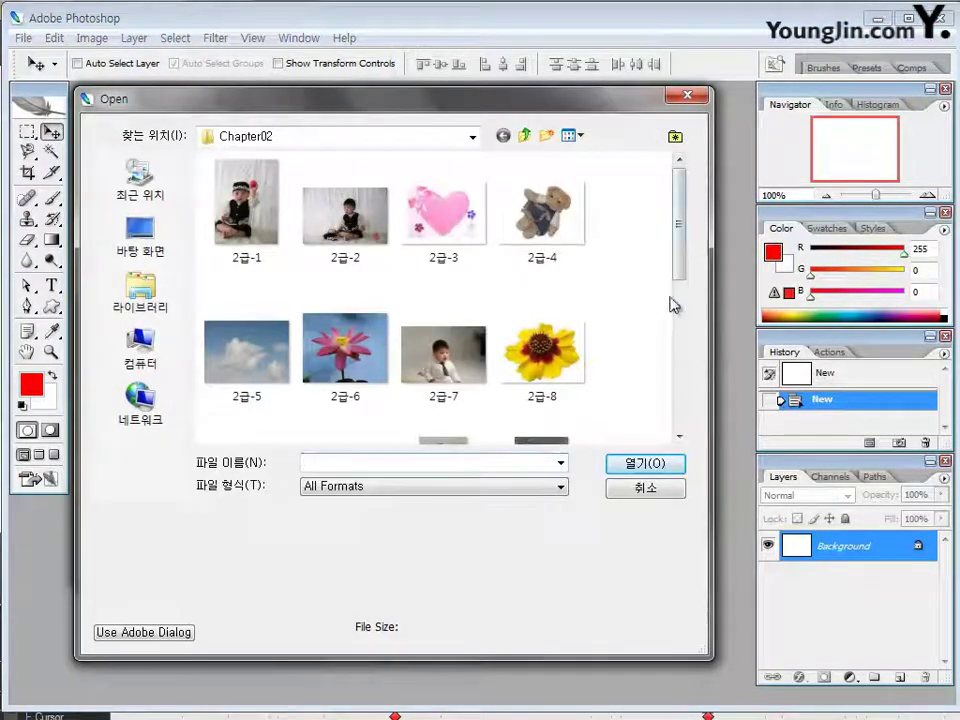
scroll(677, 277, "down", 1)
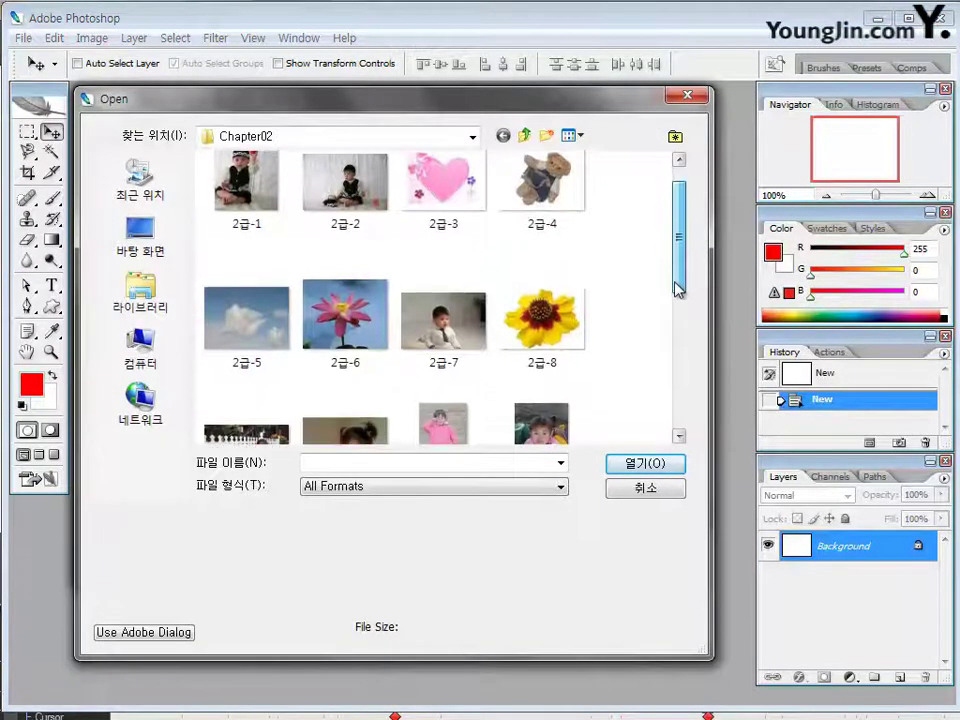
left_click(255, 313)
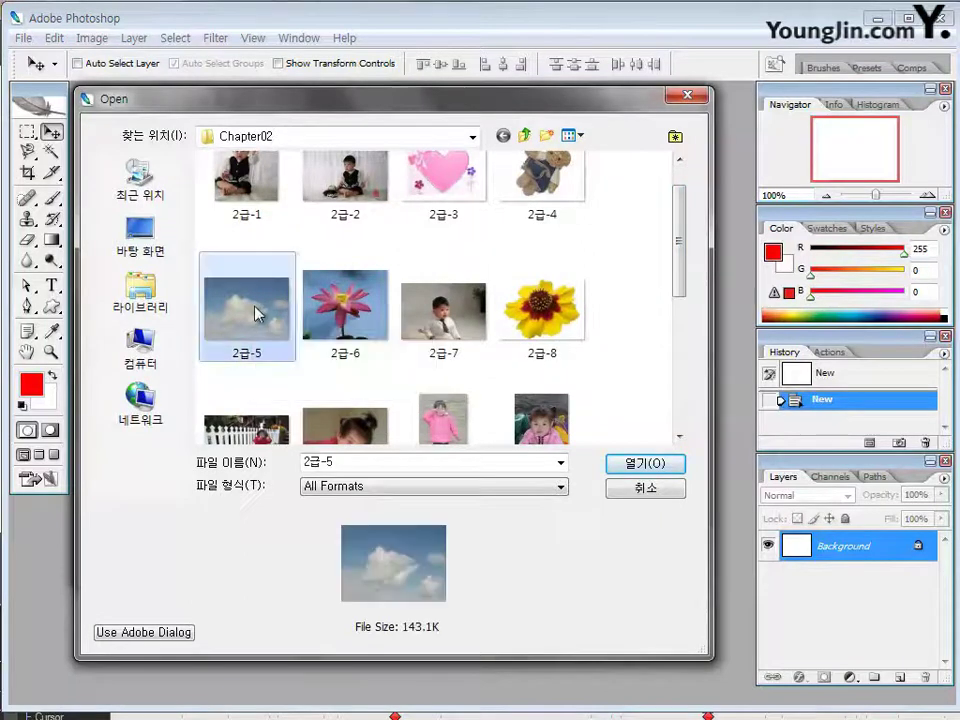
left_click(531, 334, "shift")
left_click(631, 464)
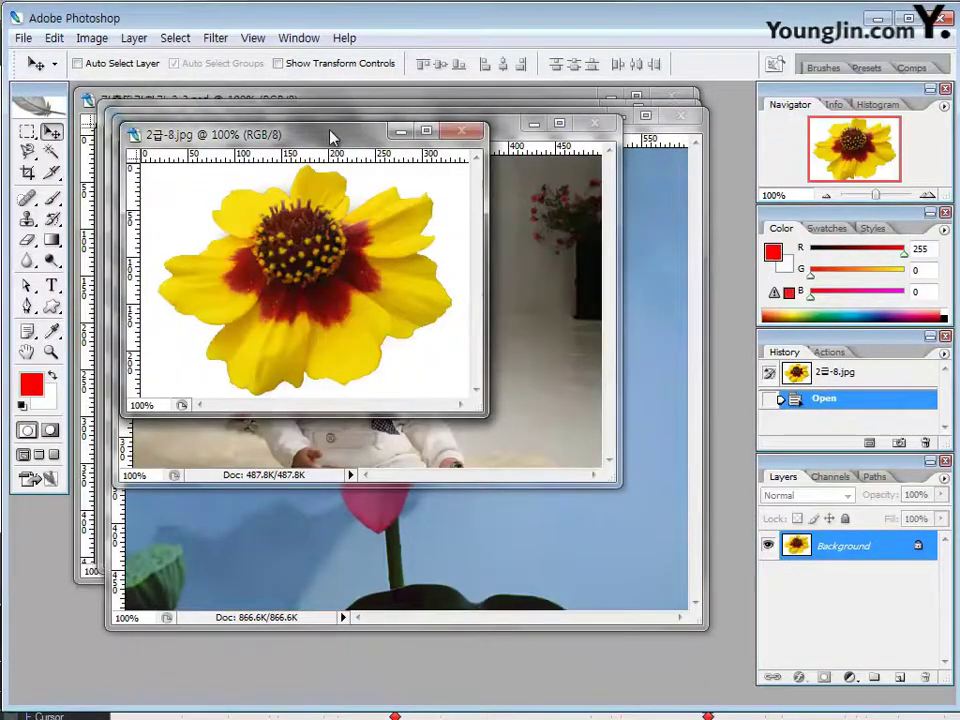
Spread out the opened image windows so the sky photo 2급-5 and the 기출따라하기-2-3 canvas are both accessible
left_click_drag(332, 137, 585, 471)
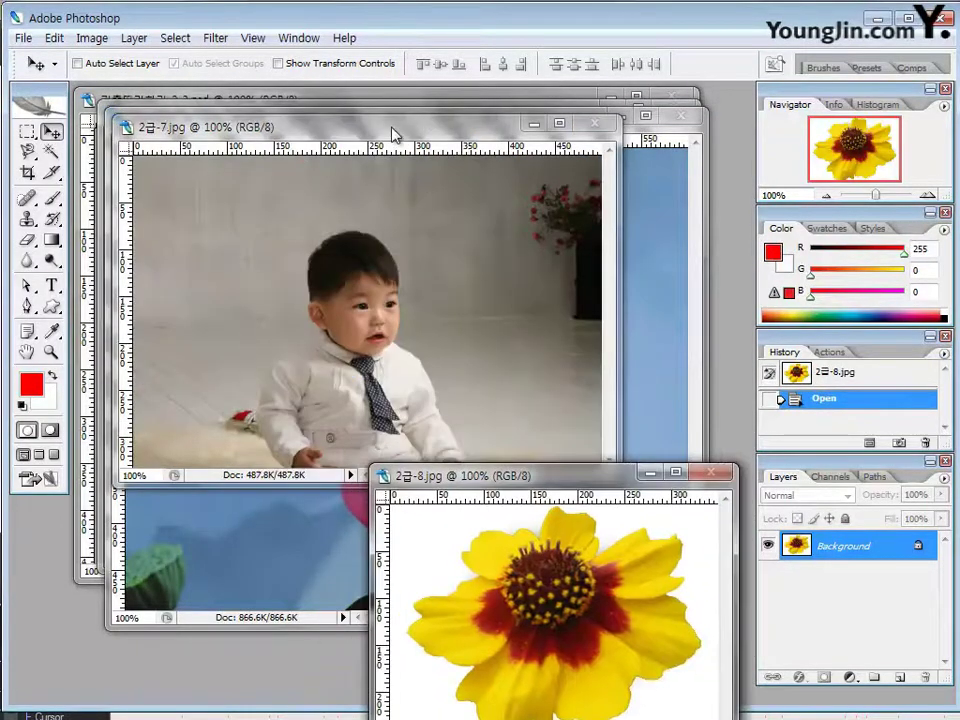
left_click_drag(393, 130, 449, 421)
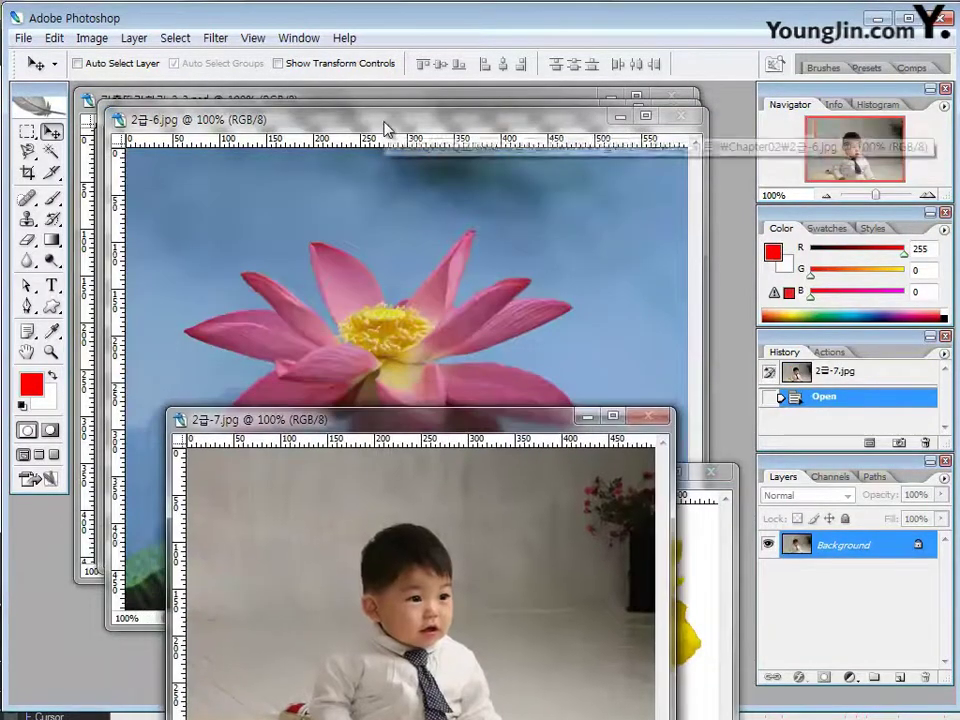
left_click_drag(388, 130, 284, 519)
left_click_drag(337, 118, 324, 283)
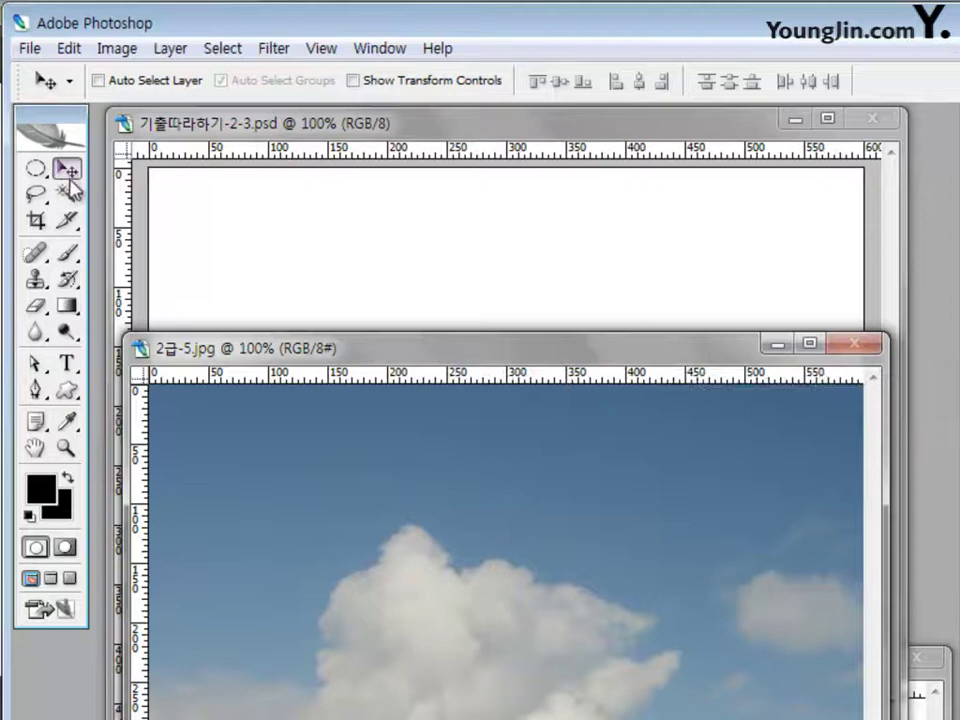
Copy the 2급-5 sky photo into 기출따라하기-2-3, align it to the canvas top and stretch its height to 102.3% to cover the canvas
left_click_drag(376, 474, 381, 279)
key("ctrl+Tab")
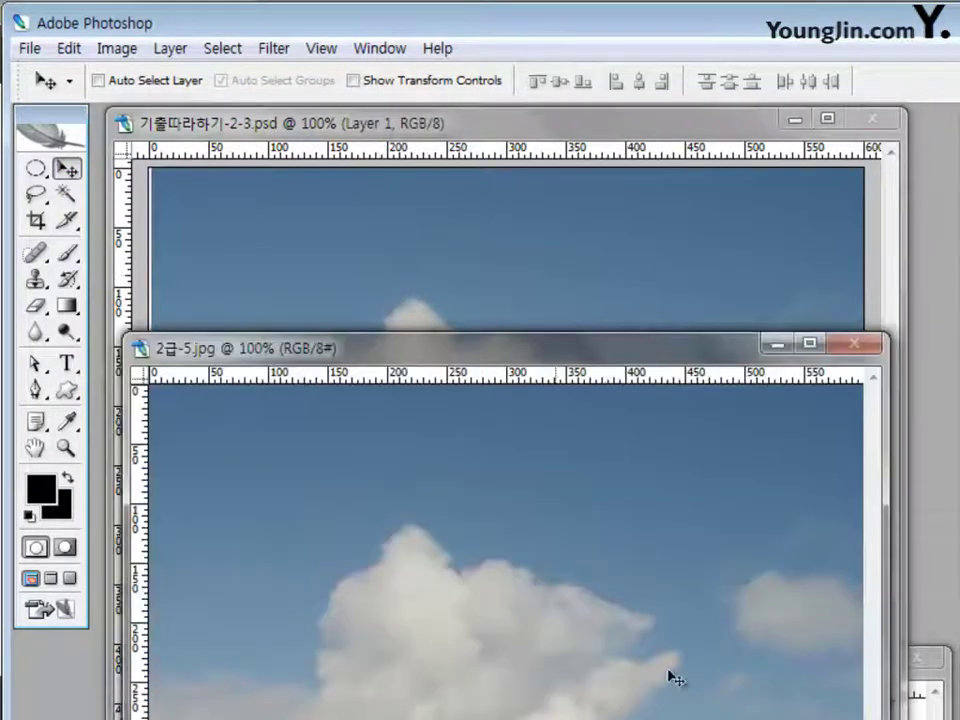
key("ctrl+Tab")
mouse_move(563, 349)
left_mouse_down()
mouse_move(555, 371)
mouse_move(557, 358)
left_mouse_up()
key("ctrl+t")
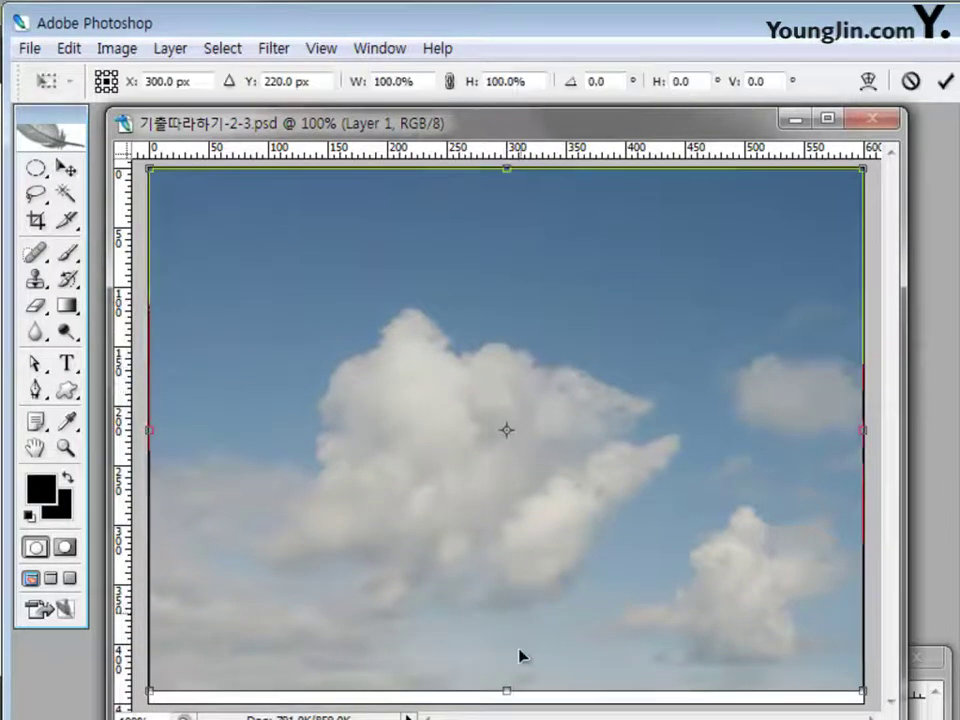
left_click_drag(508, 692, 508, 703)
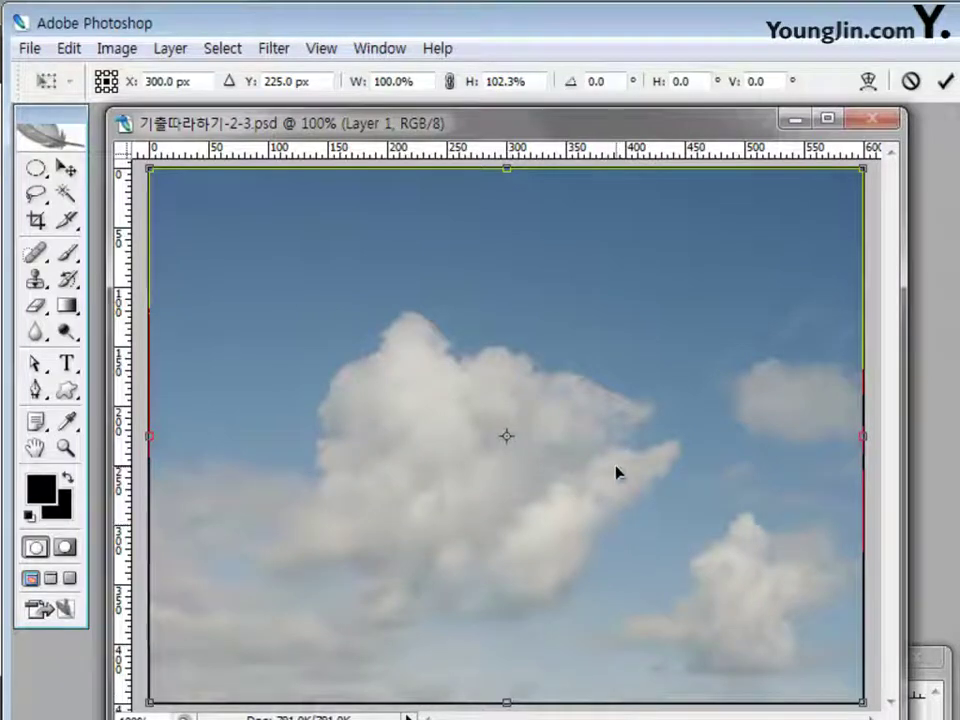
key("Return")
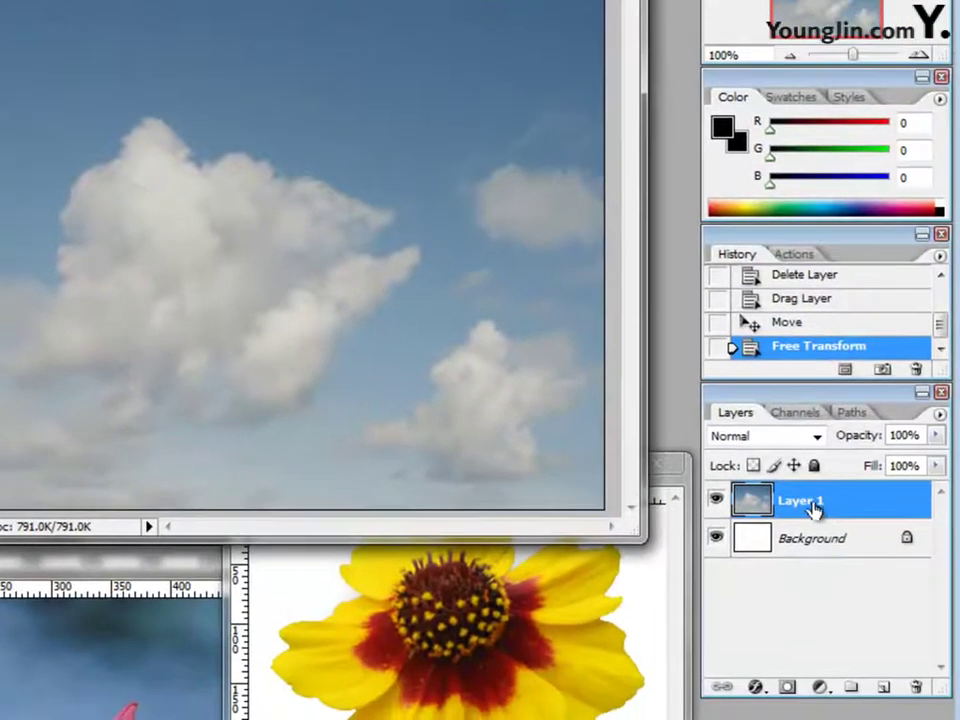
Rename the sky photo's layer to 하늘
double_click(812, 506)
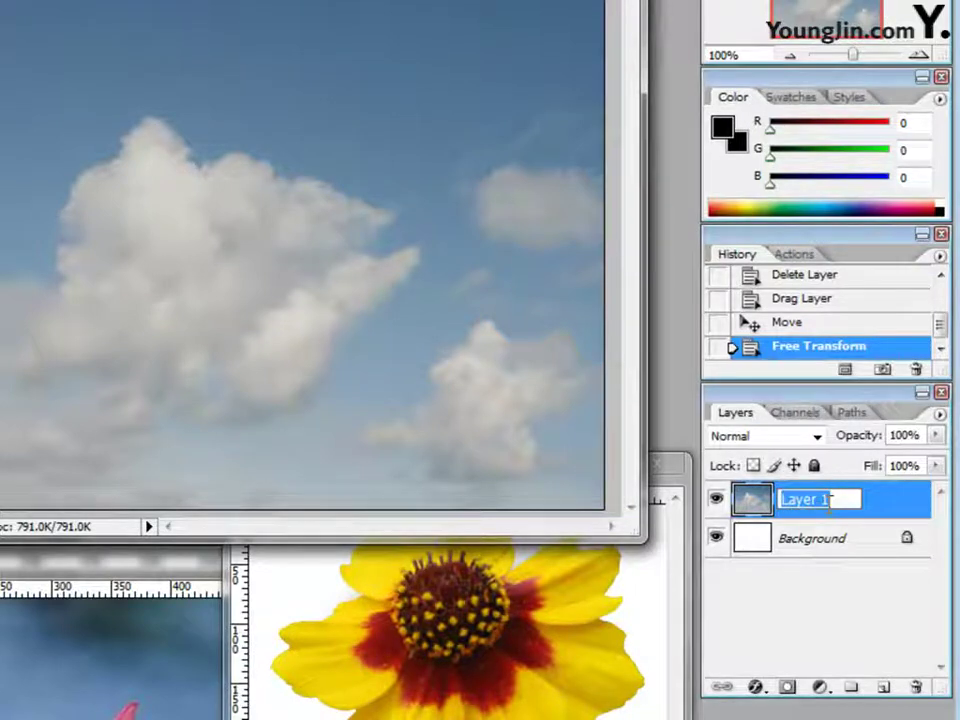
type("하늘")
key("Return")
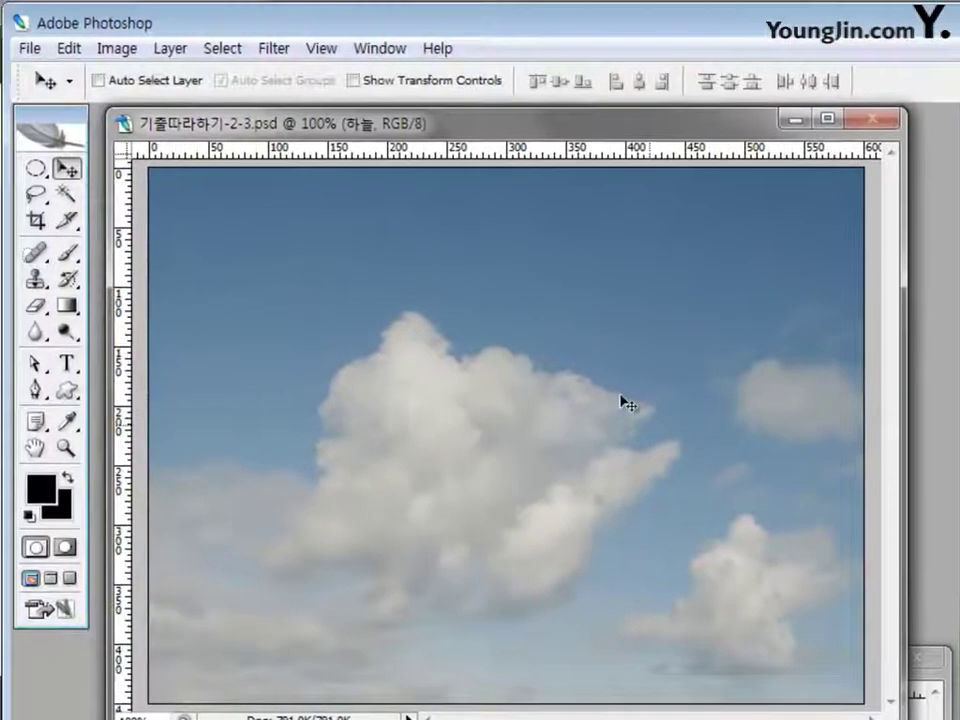
Apply the Artistic Rough Pastels filter to the 하늘 layer with the settings offered
left_click(274, 48)
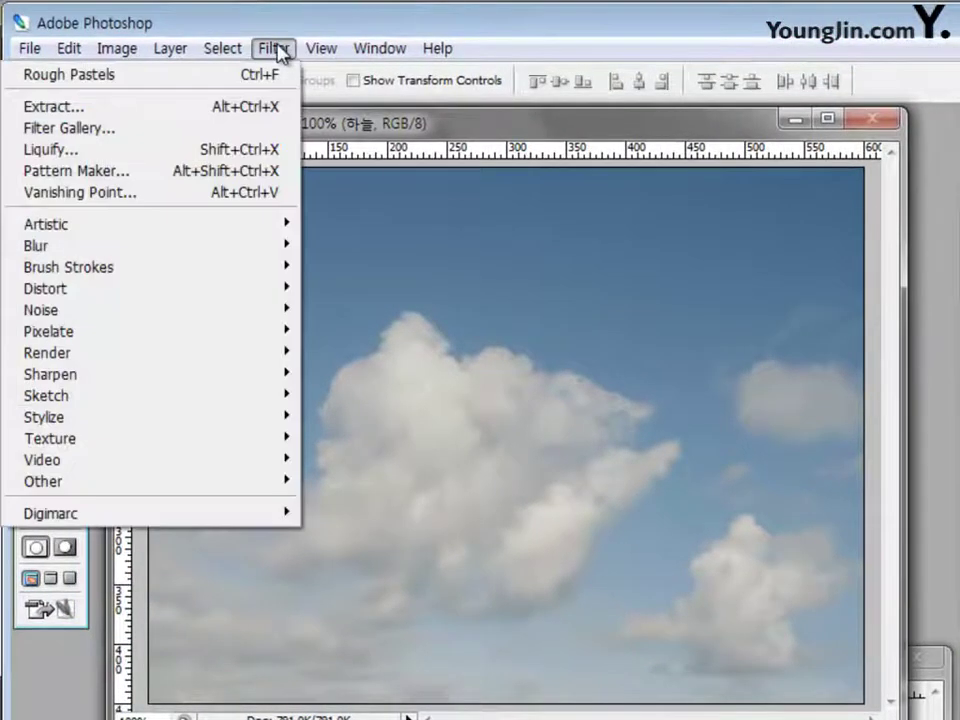
mouse_move(222, 48)
mouse_move(274, 48)
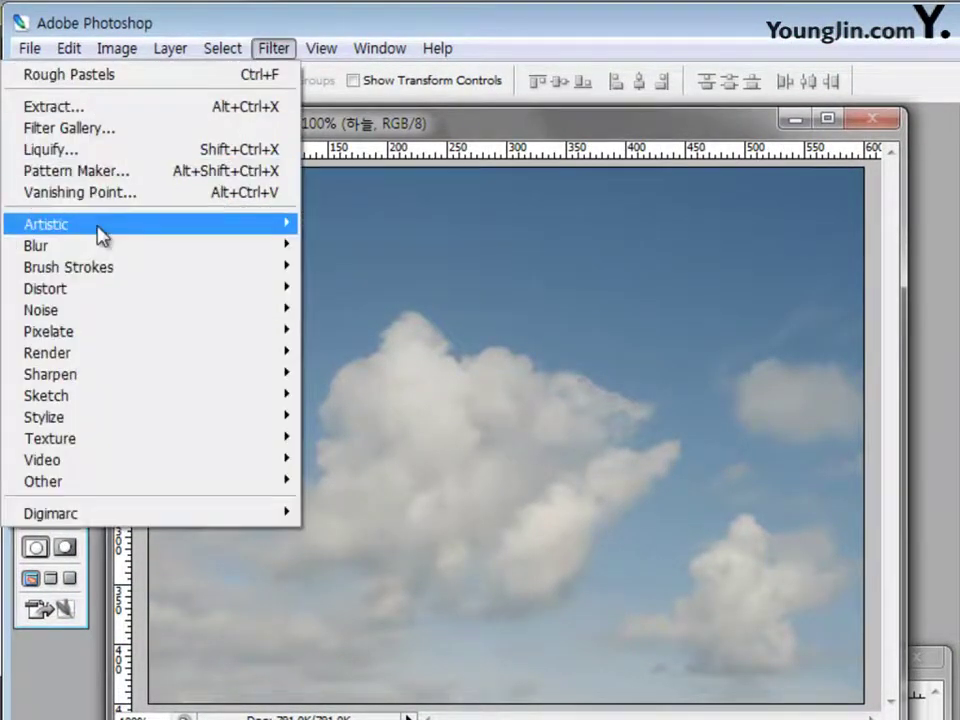
mouse_move(100, 232)
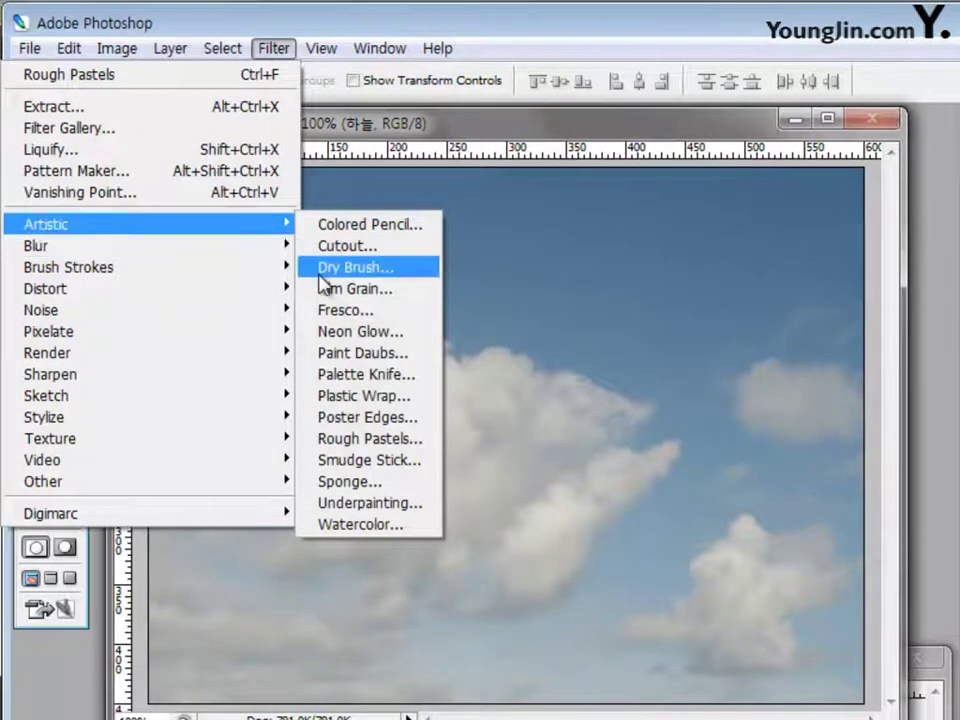
left_click(381, 450)
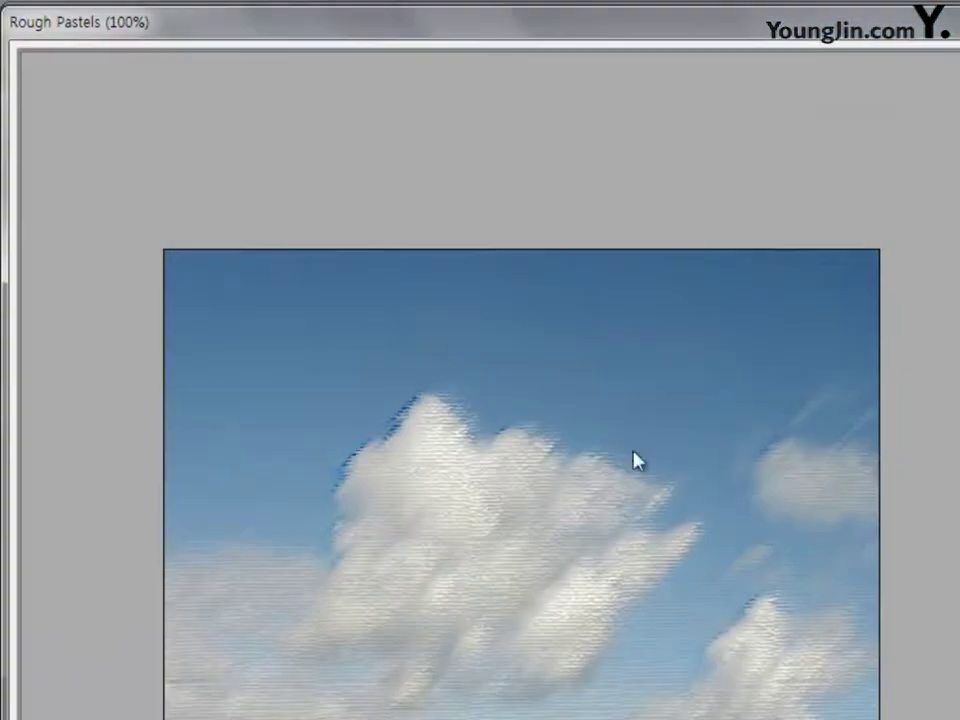
key("Return")
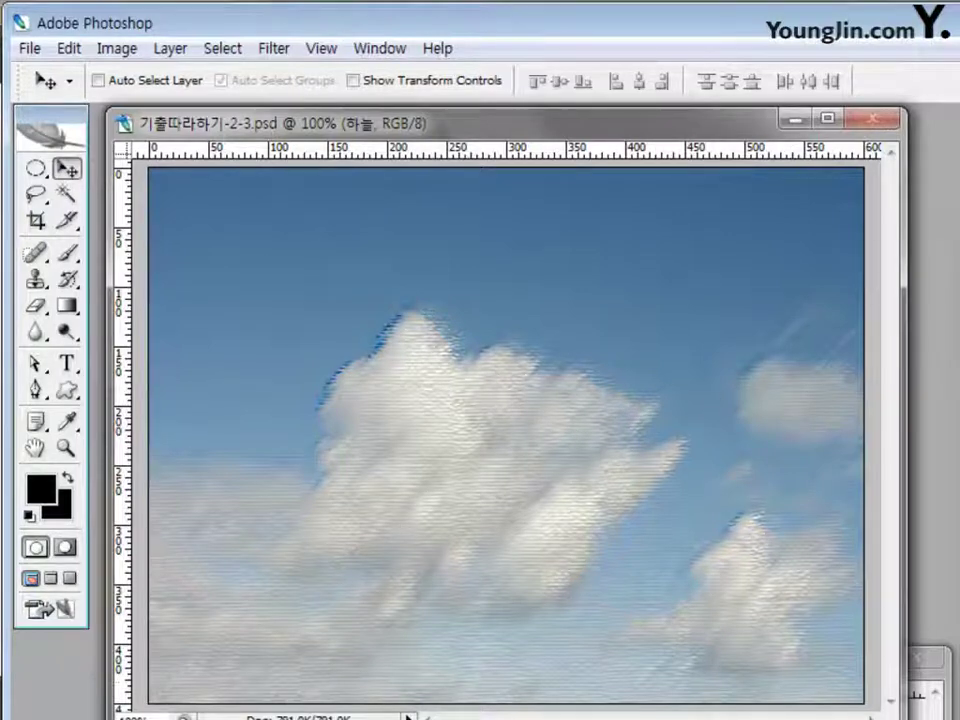
Copy the 2급-6 lotus photo into 기출따라하기-2-3 against the canvas's left edge and narrow its width to about 91.5%
left_click_drag(432, 690, 538, 371)
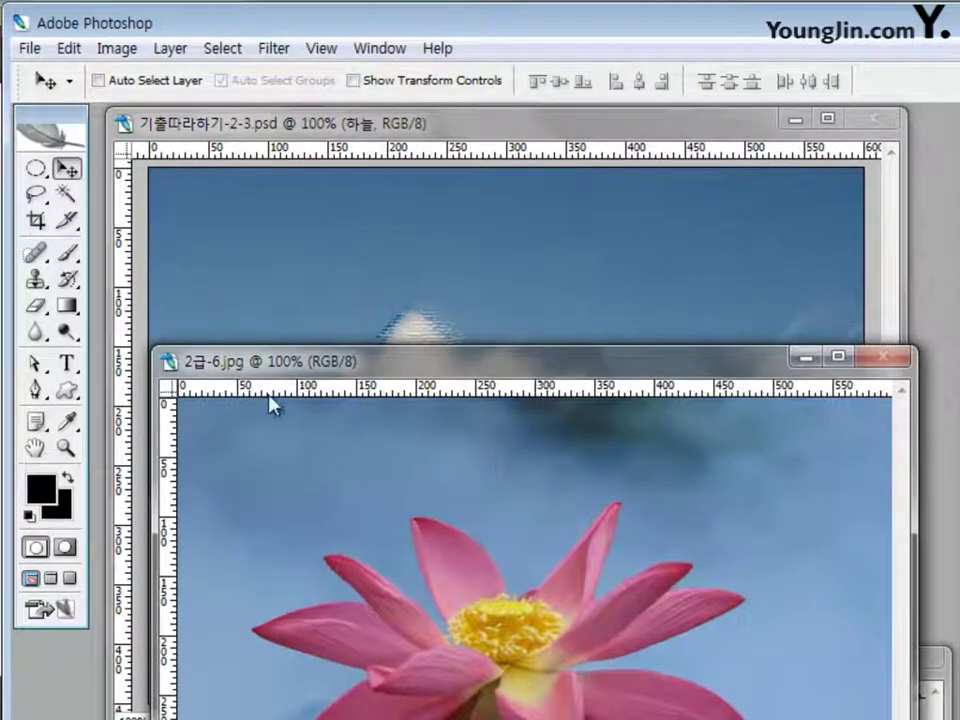
left_click_drag(378, 472, 529, 476)
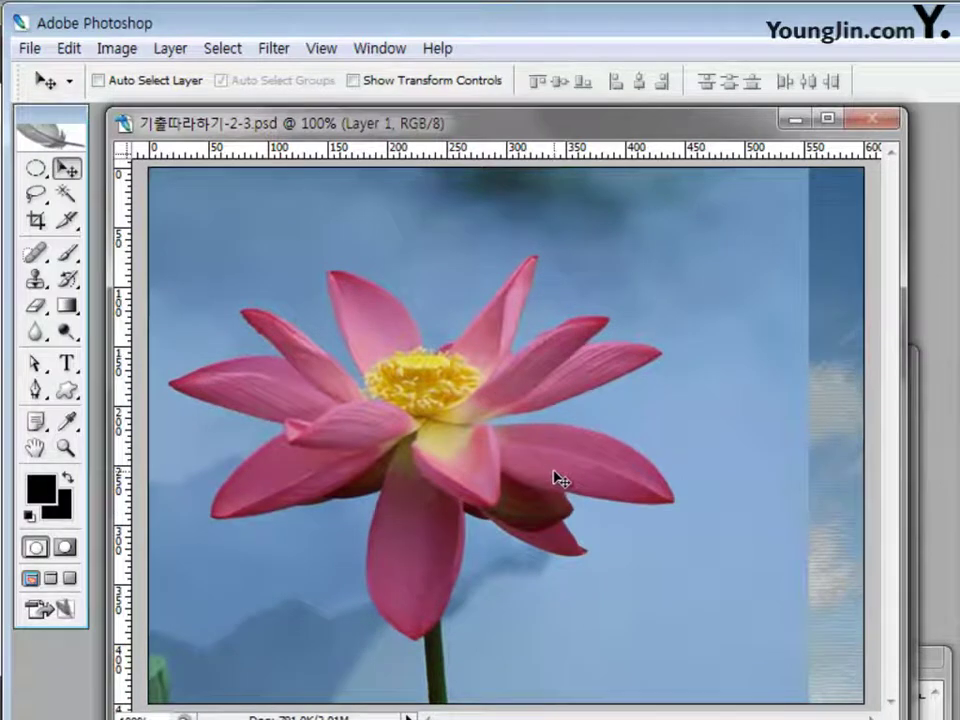
key("ctrl+t")
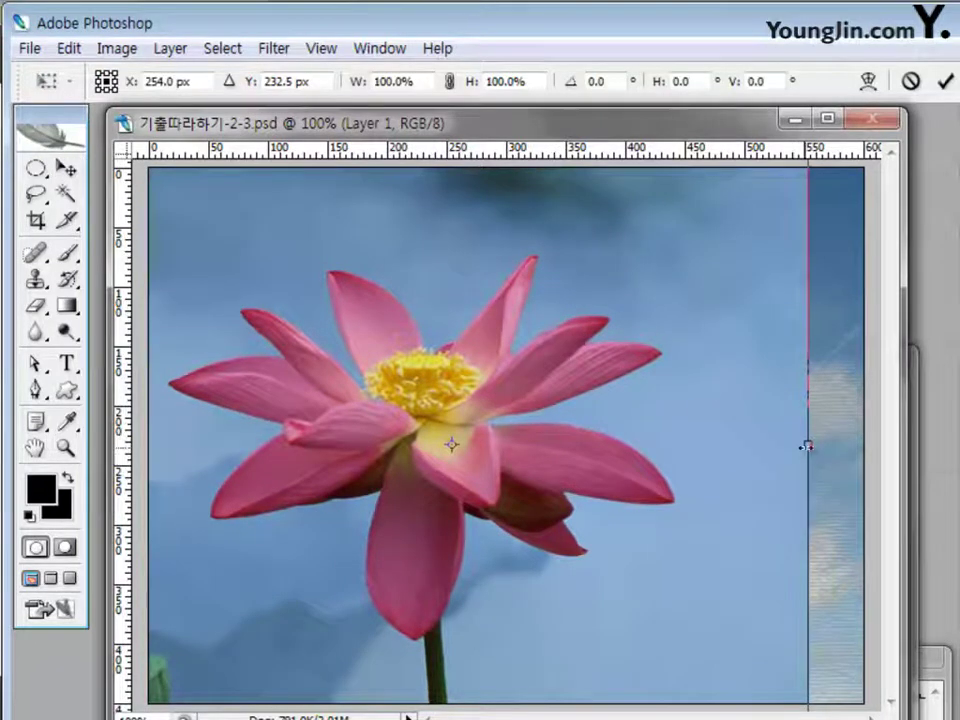
left_click_drag(807, 447, 745, 450)
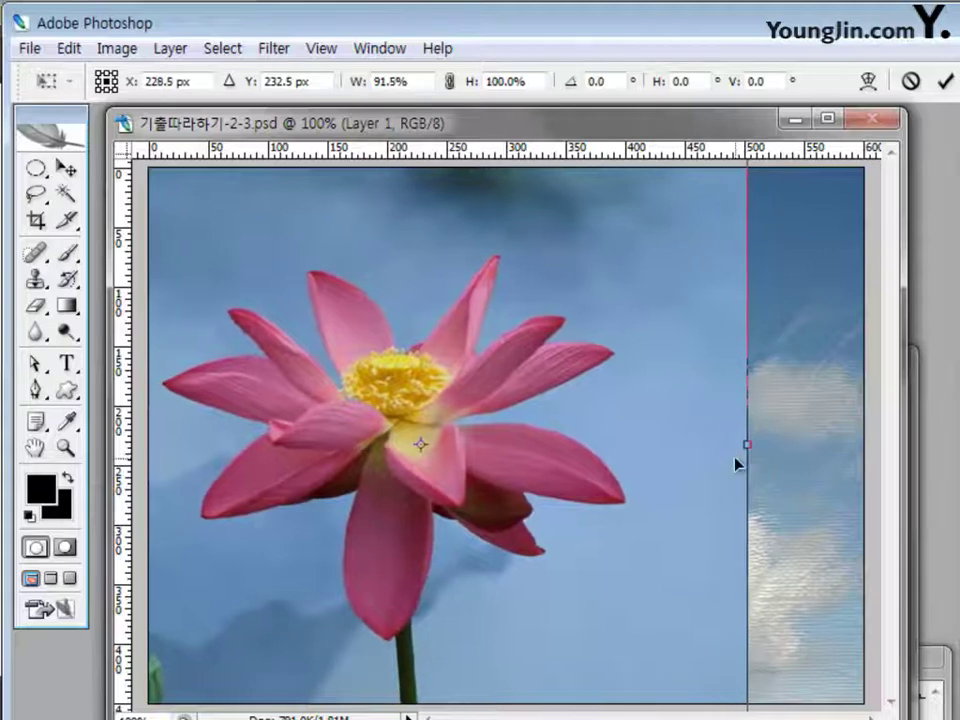
key("Return")
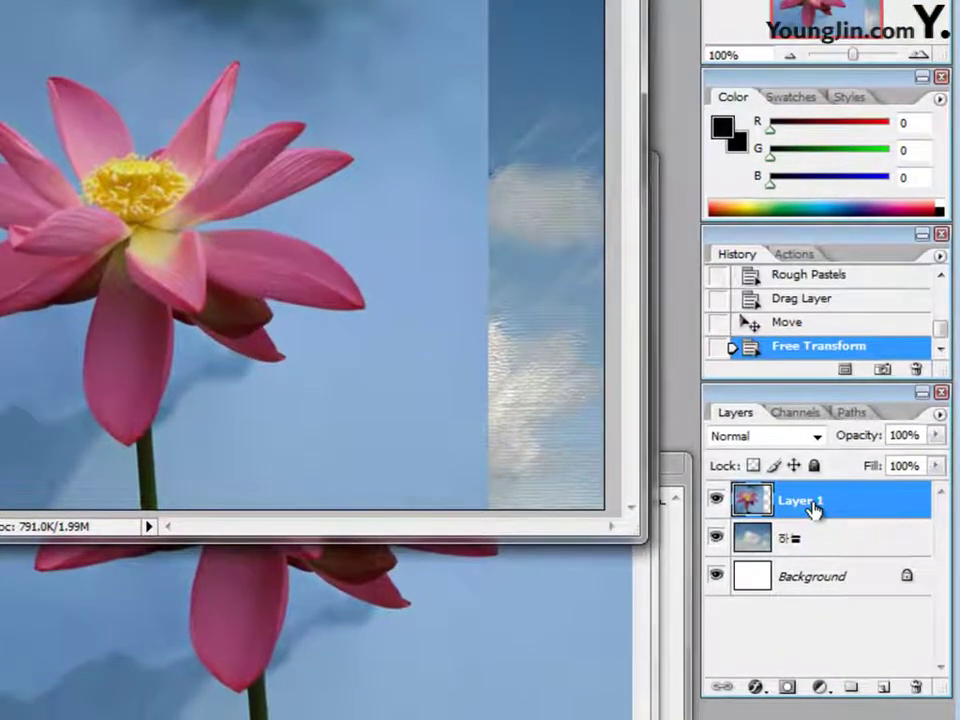
Rename the lotus photo's layer to 꽃
double_click(825, 516)
type("ㄲ")
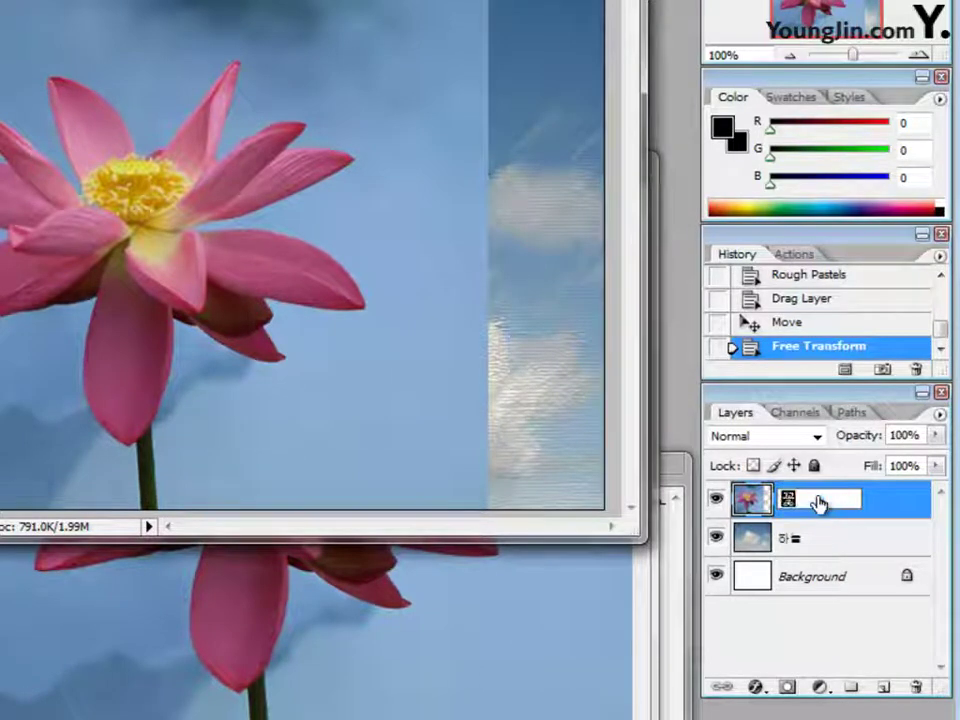
key("Return")
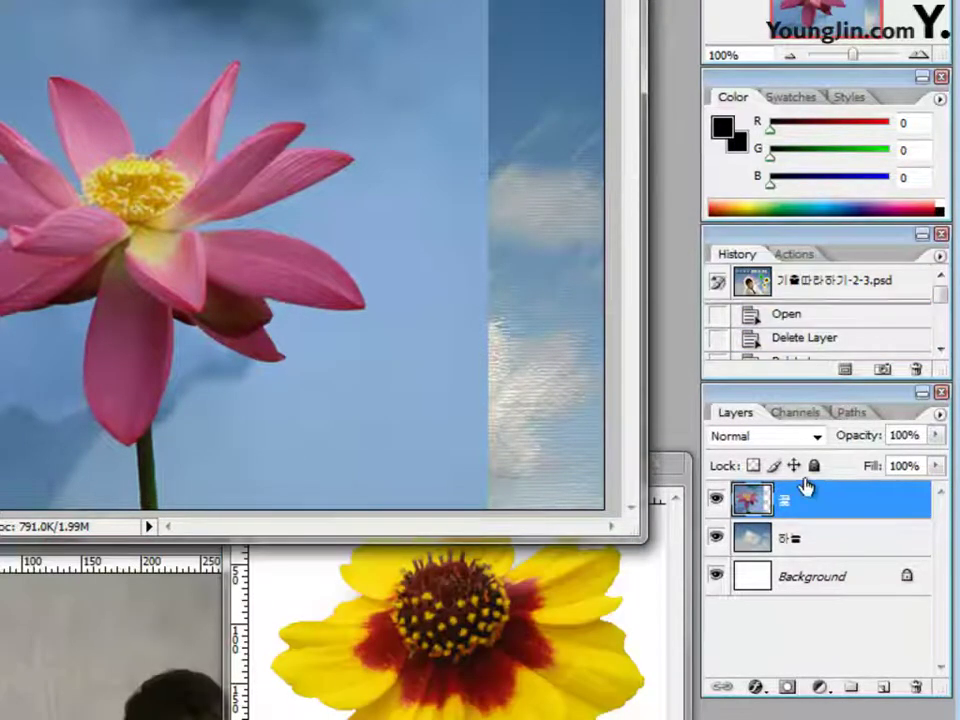
Mask the 꽃 layer with a reversed radial Black, White gradient from the lotus centre outward about 200 px past its petals
left_click(788, 688)
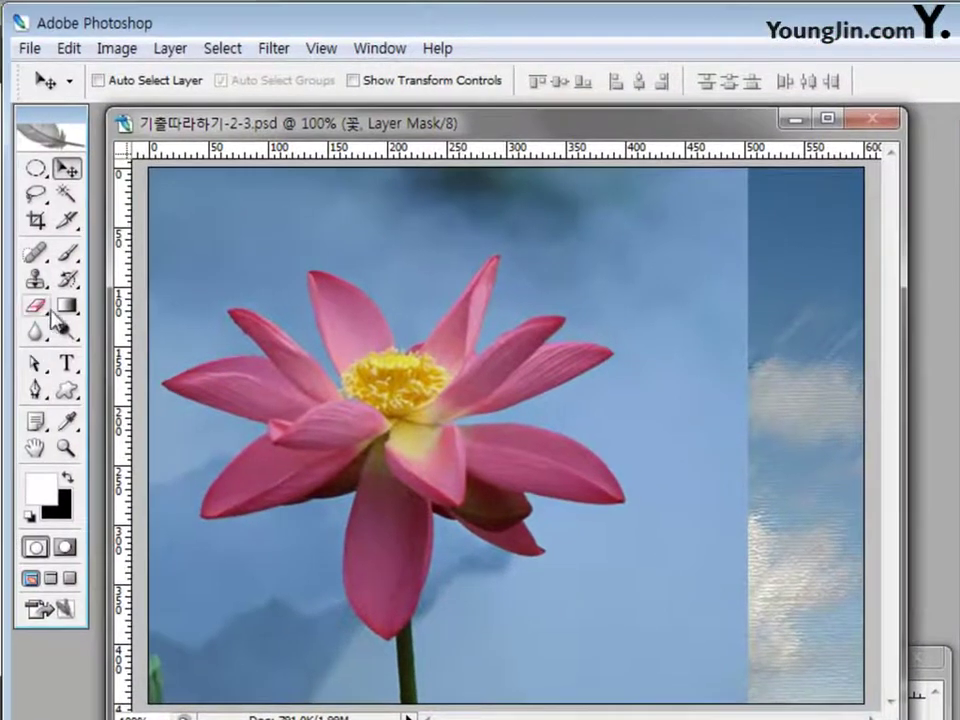
left_click(66, 308)
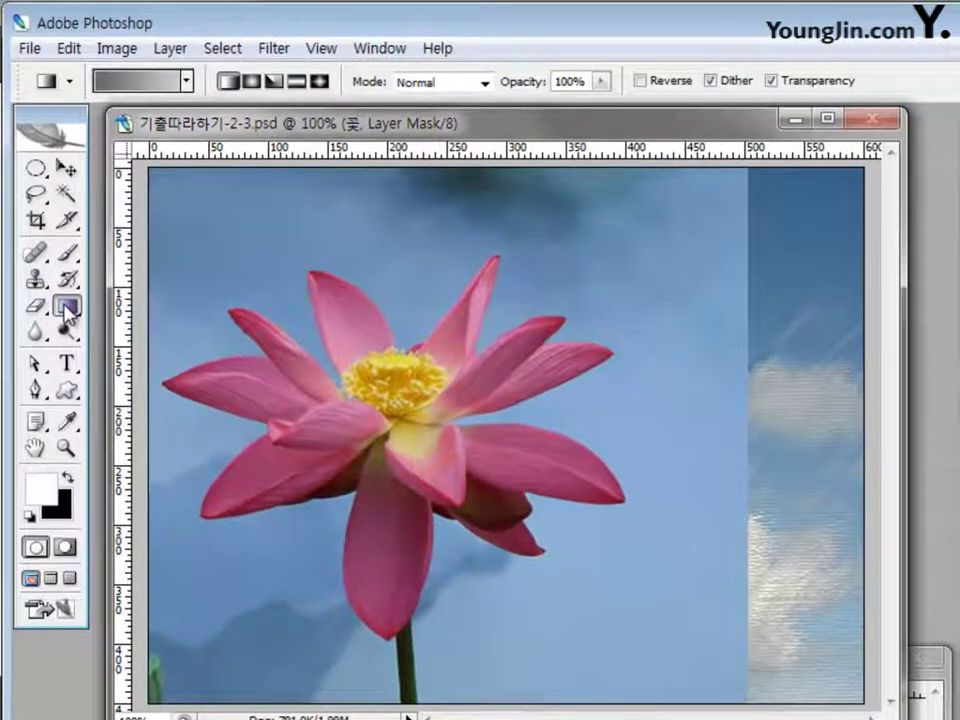
left_click(255, 88)
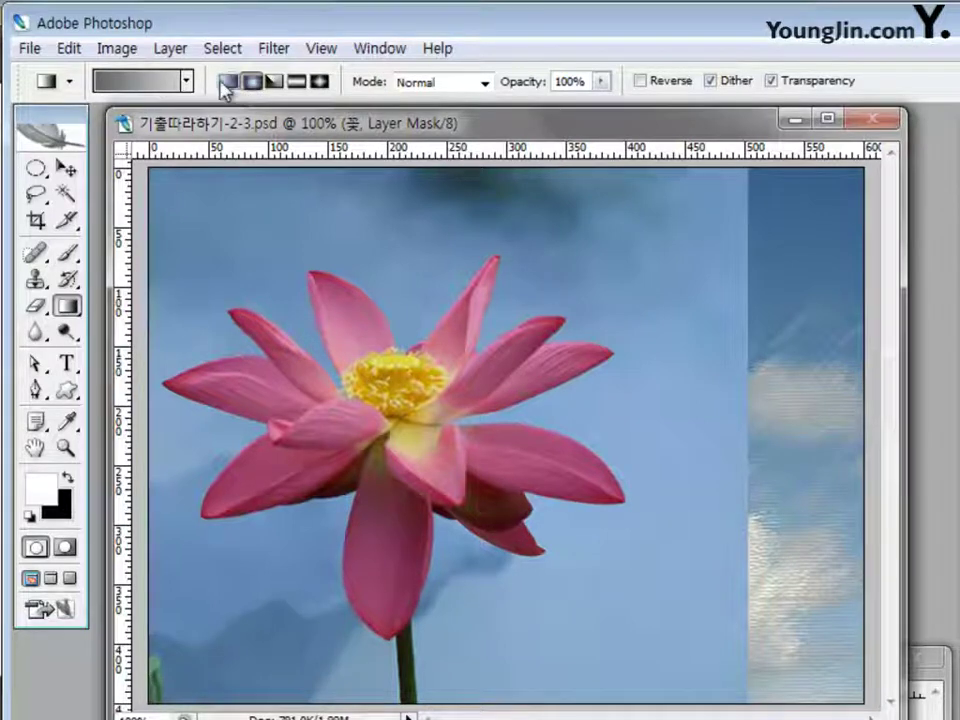
left_click(140, 82)
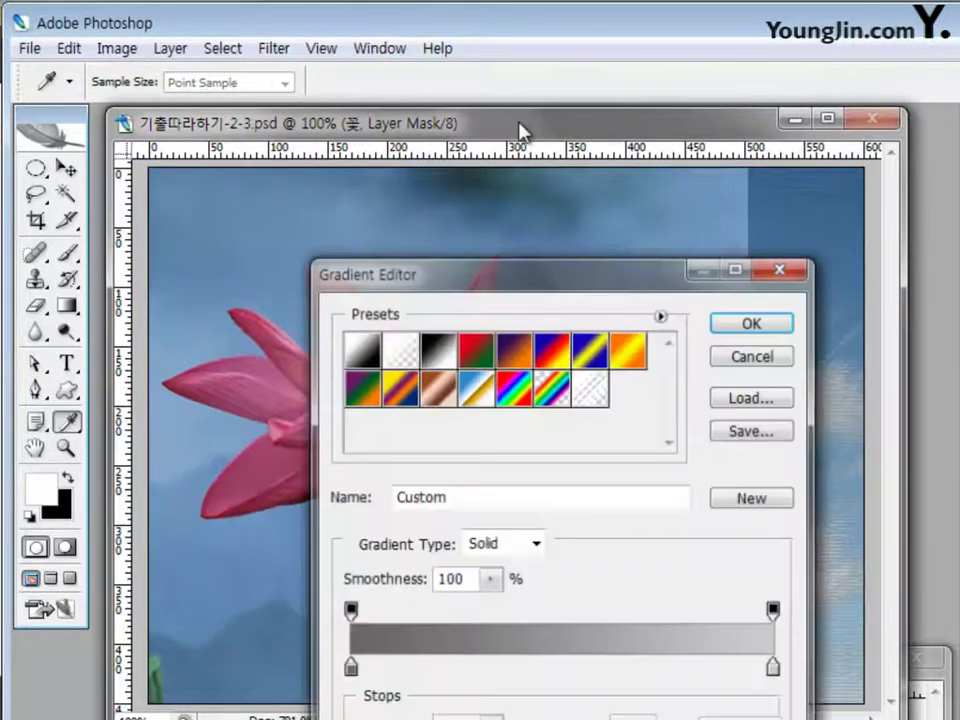
left_click(441, 364)
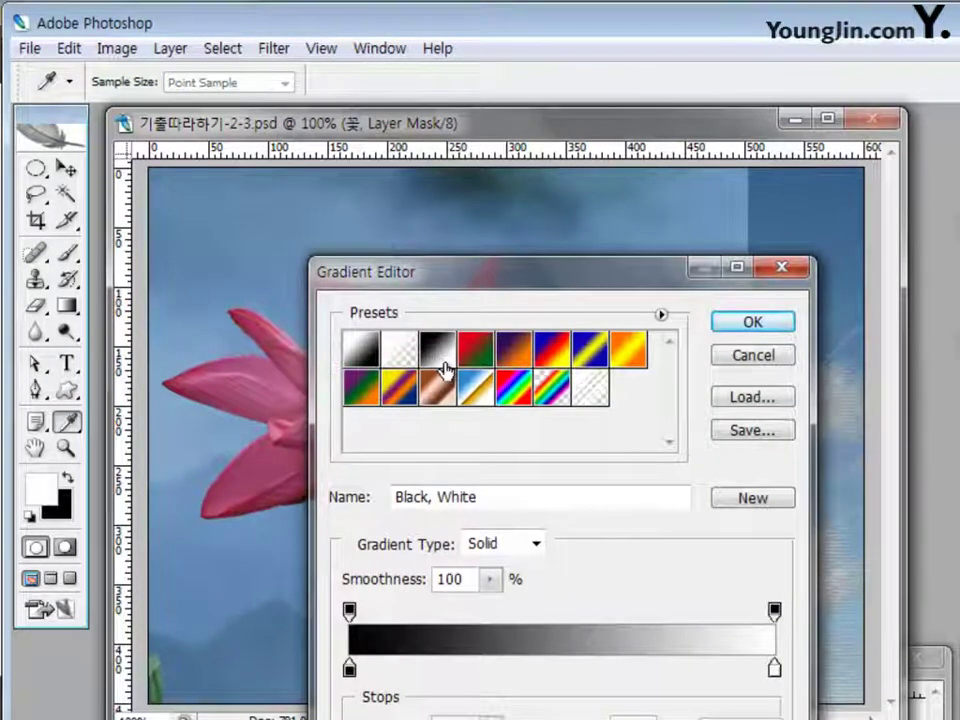
left_click(752, 322)
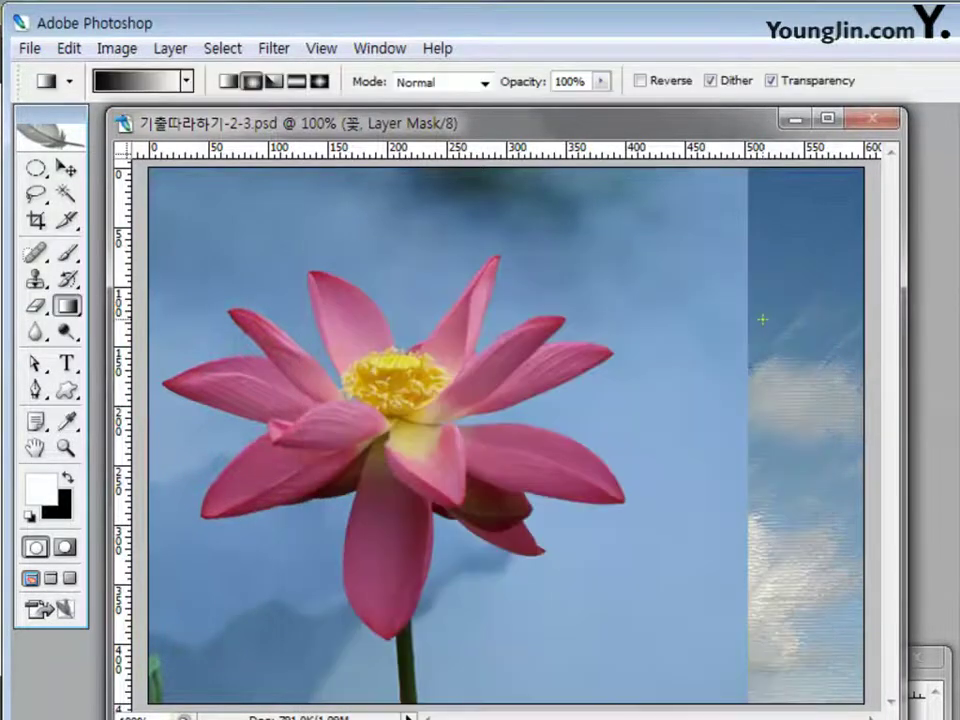
left_click(641, 84)
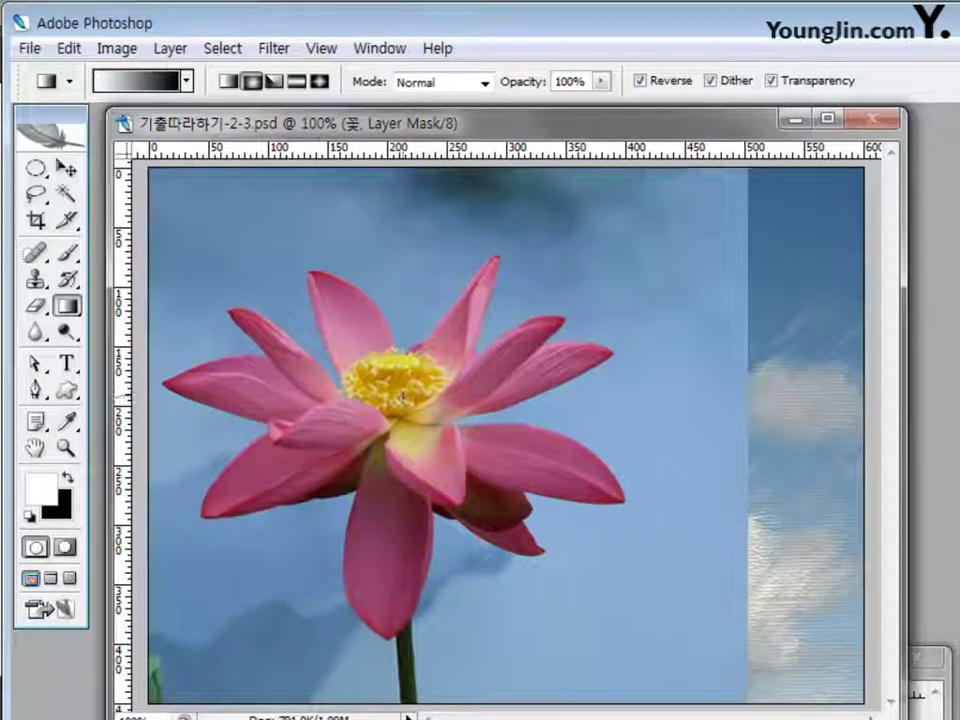
left_click_drag(400, 397, 638, 391)
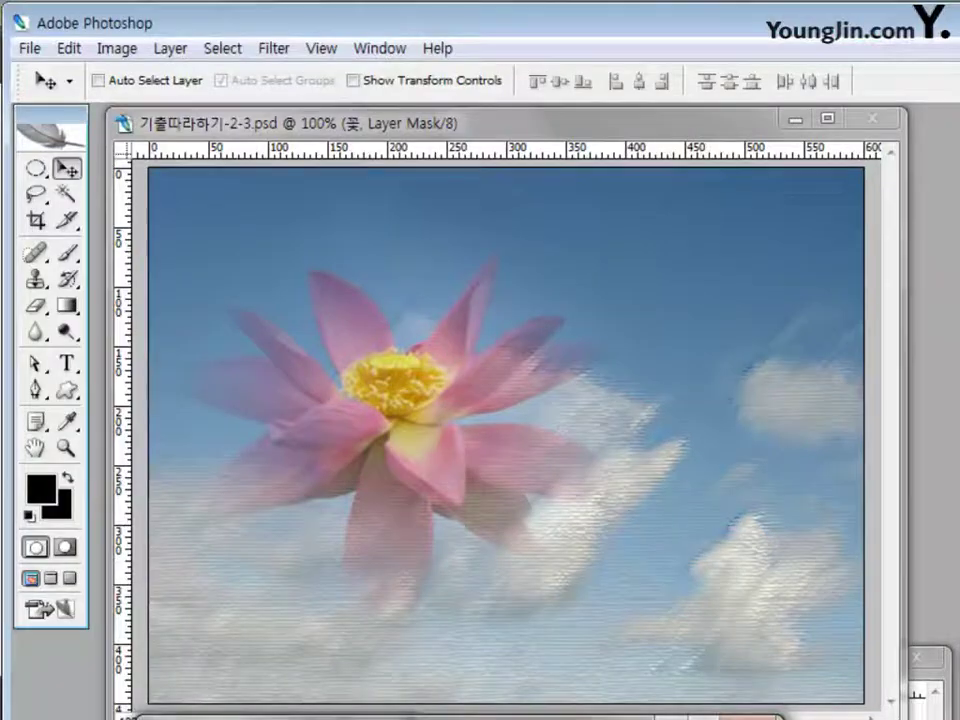
Select the seated boy in 2급-7.jpg by tracing his outline with the Magnetic Lasso
left_click_drag(360, 716, 383, 196)
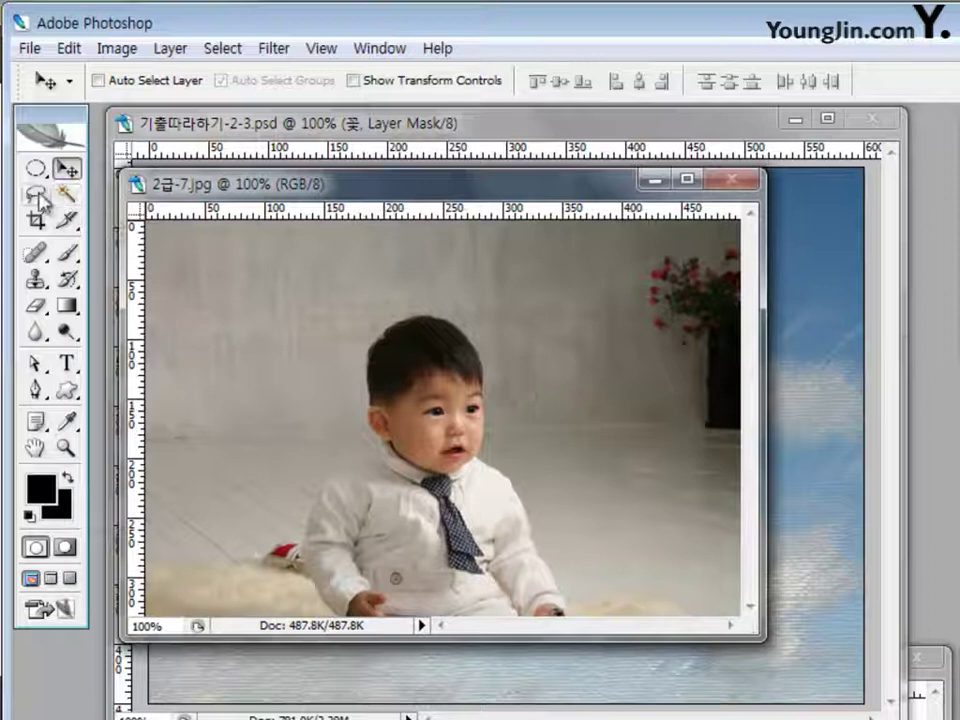
mouse_move(40, 198)
left_mouse_down()
mouse_move(154, 238)
mouse_move(151, 248)
left_mouse_up()
left_click(375, 337)
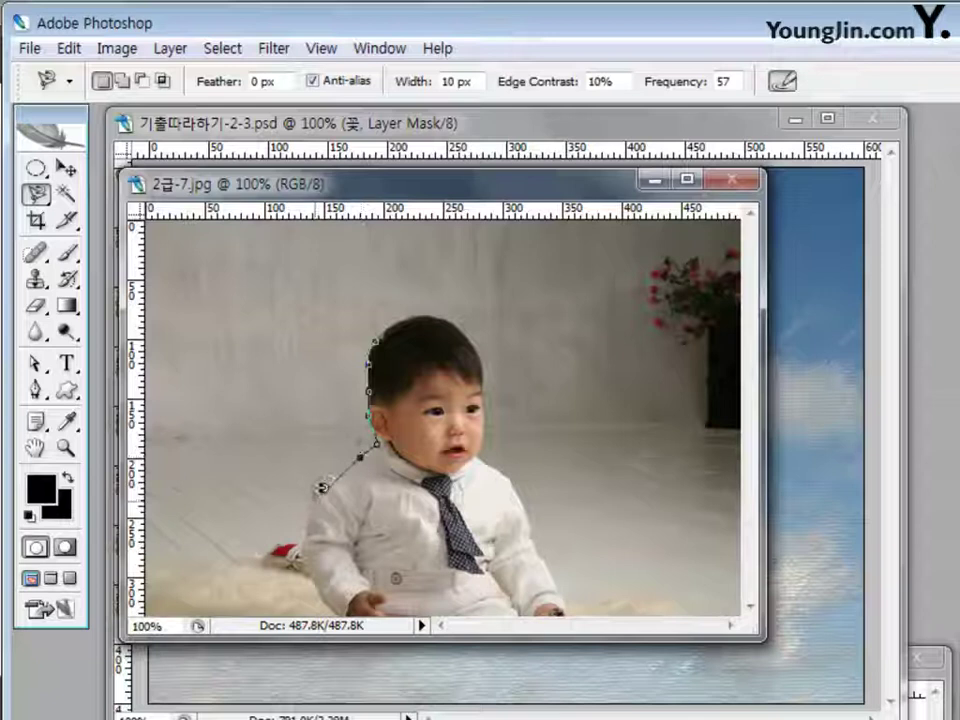
key("Delete")
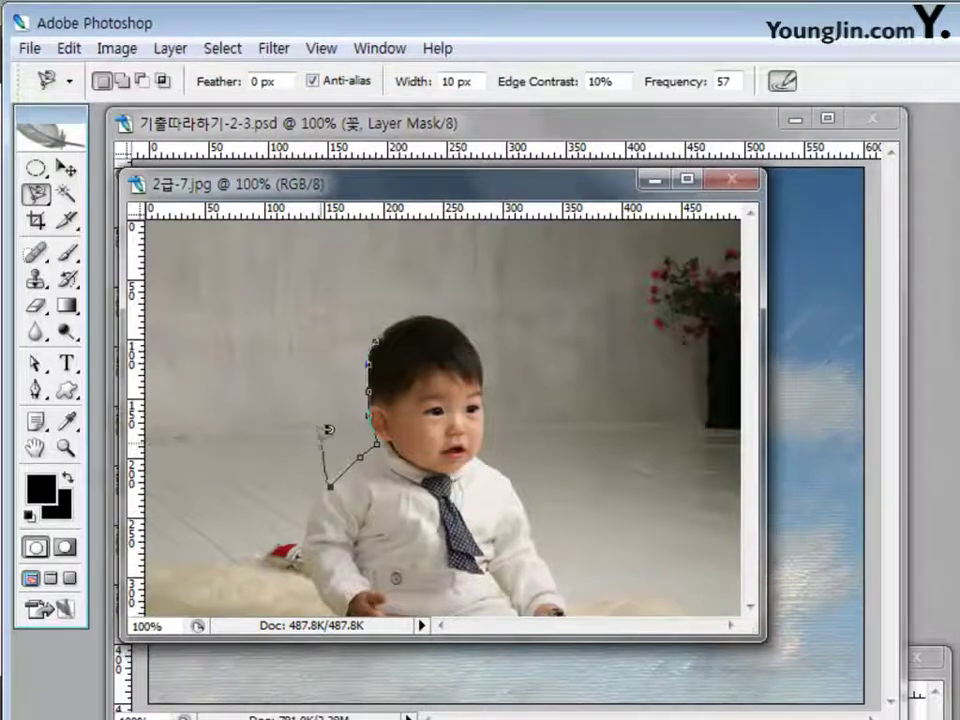
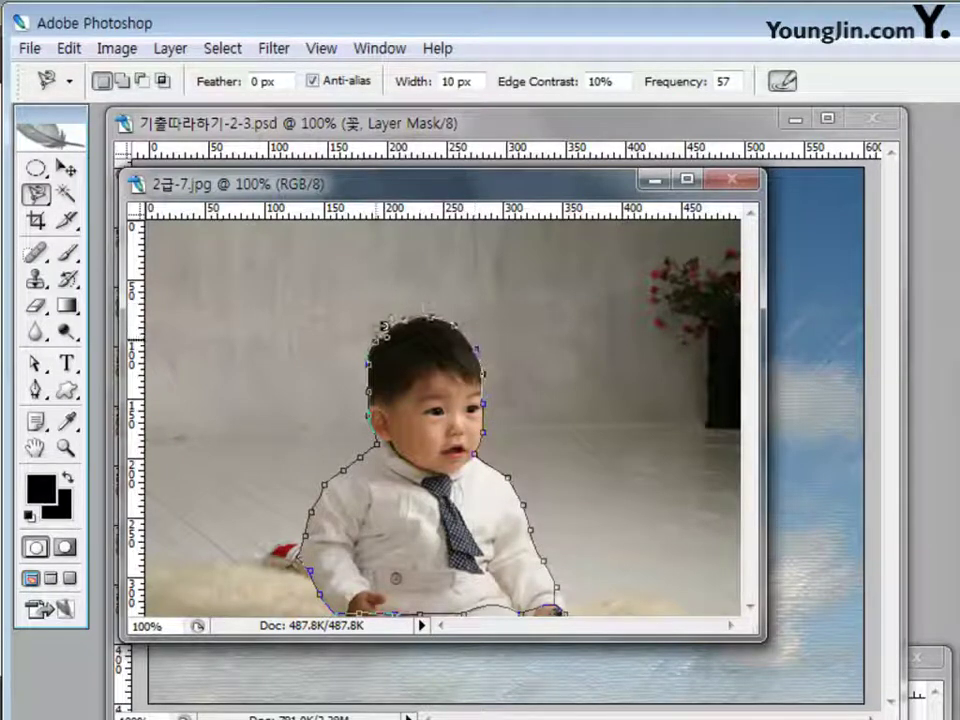
left_click(397, 313)
Copy the selected boy into 기출따라하기-2-3 over the lotus and close 2급-7.jpg
left_click(66, 167)
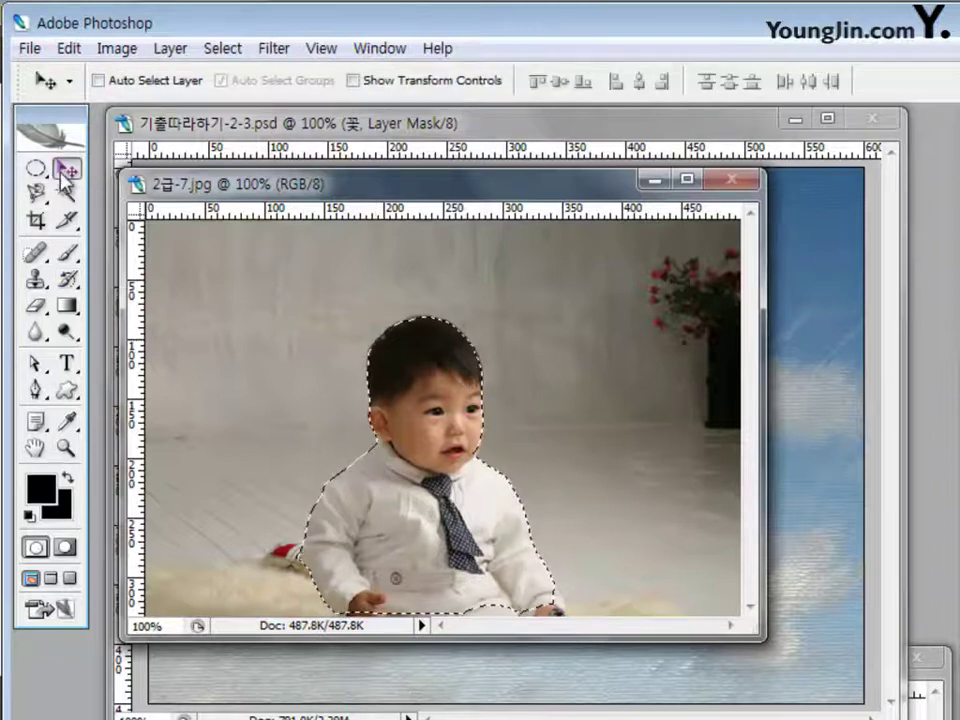
left_click_drag(371, 191, 493, 435)
left_click_drag(548, 690, 468, 377)
key("ctrl+Tab")
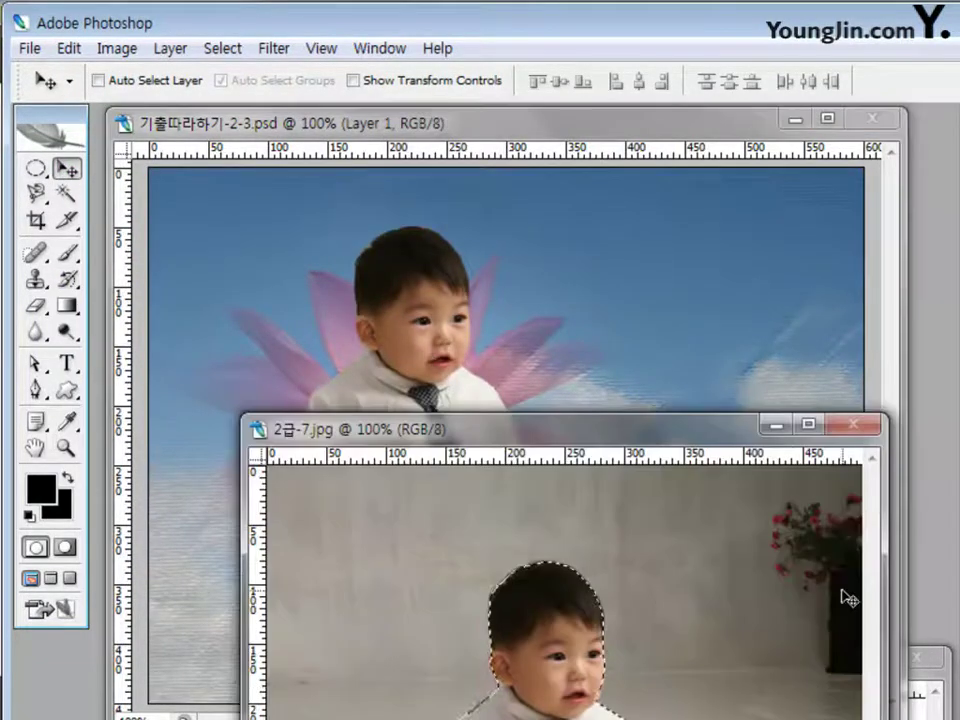
left_click(864, 428)
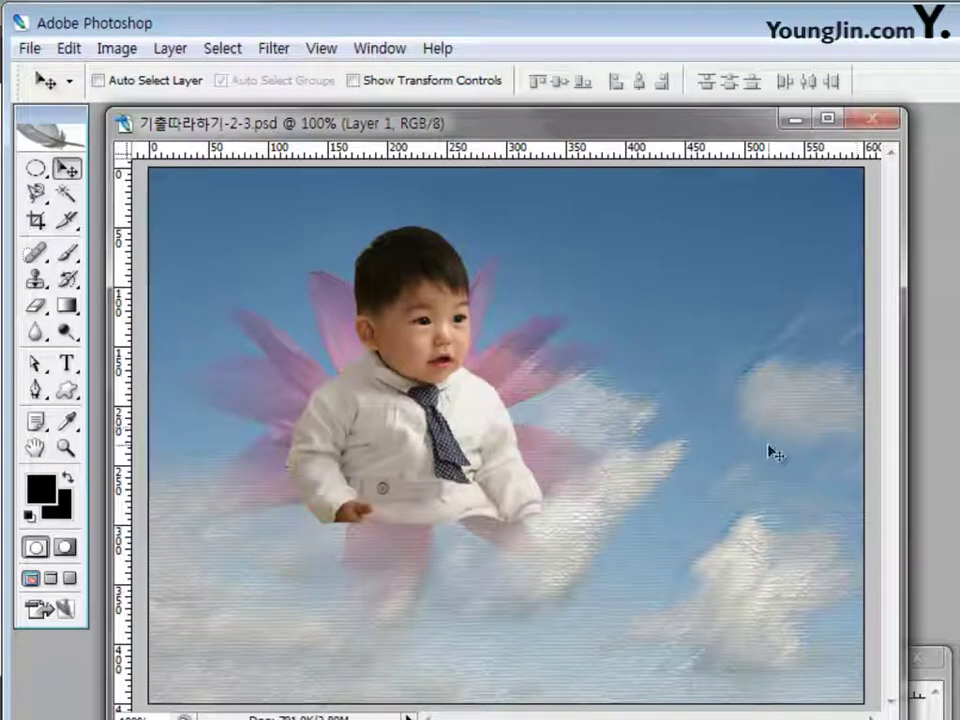
Scale the boy to 137.5% width and 156.8% height, rotate him -19.8° and place him below the lotus centre, reaching the canvas's bottom edge
key("ctrl+t")
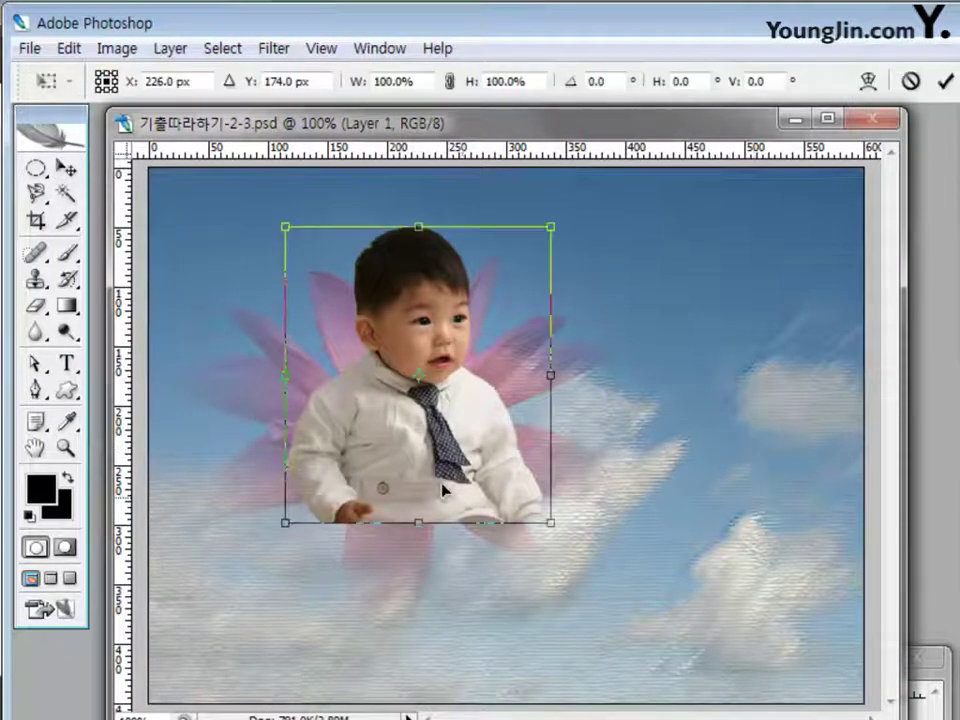
left_click_drag(549, 525, 756, 611)
left_click_drag(505, 534, 509, 632)
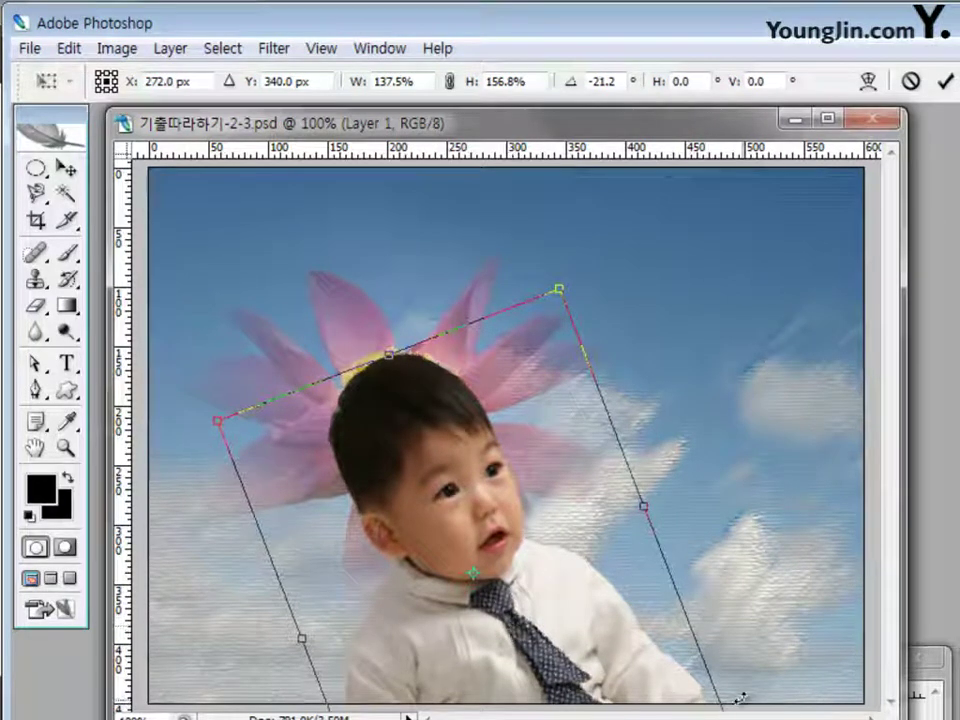
left_click_drag(561, 266, 570, 272)
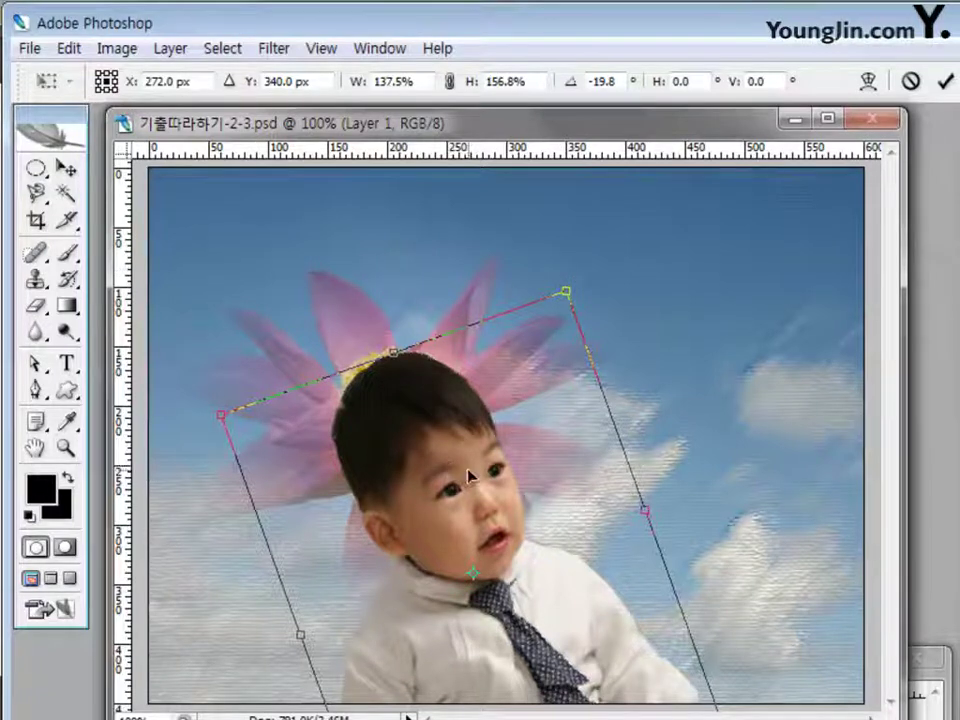
left_click_drag(471, 478, 469, 485)
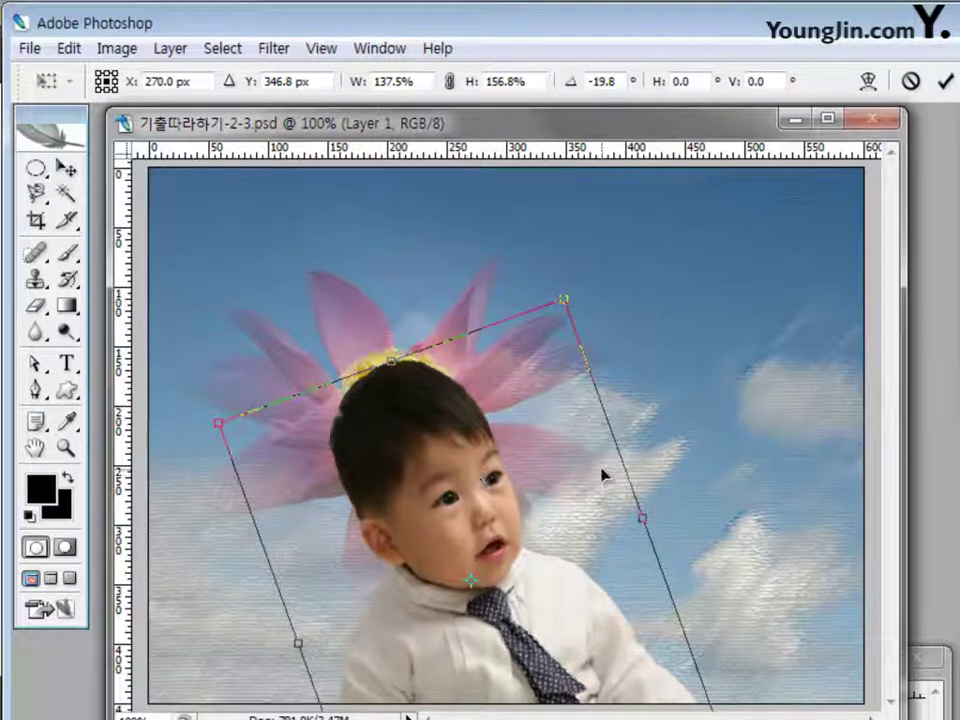
key("Return")
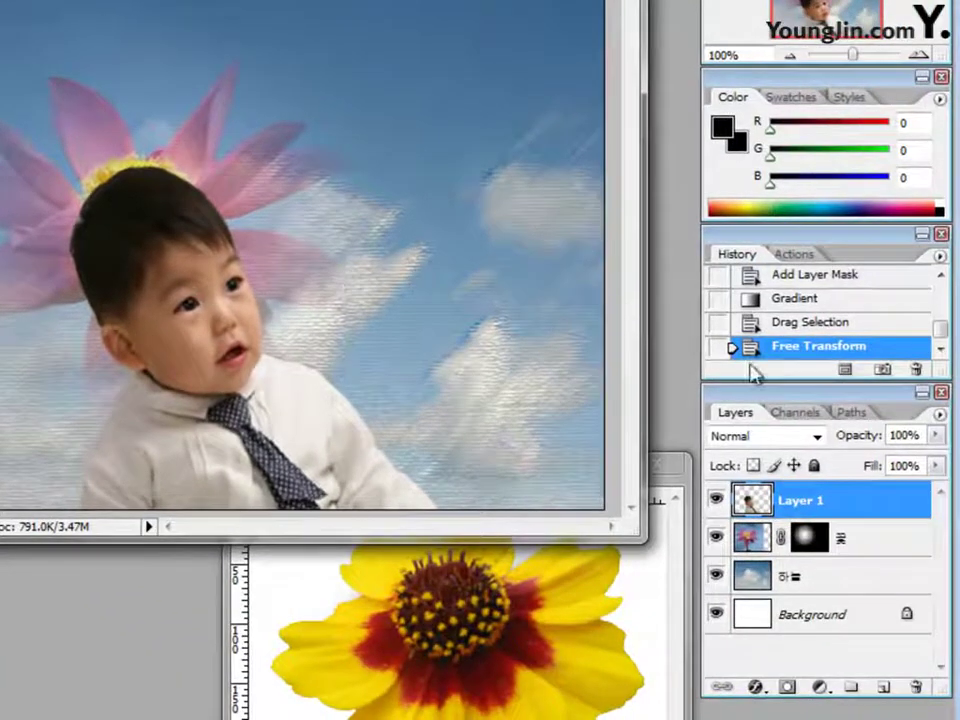
Rename the boy's layer to 아가
double_click(818, 500)
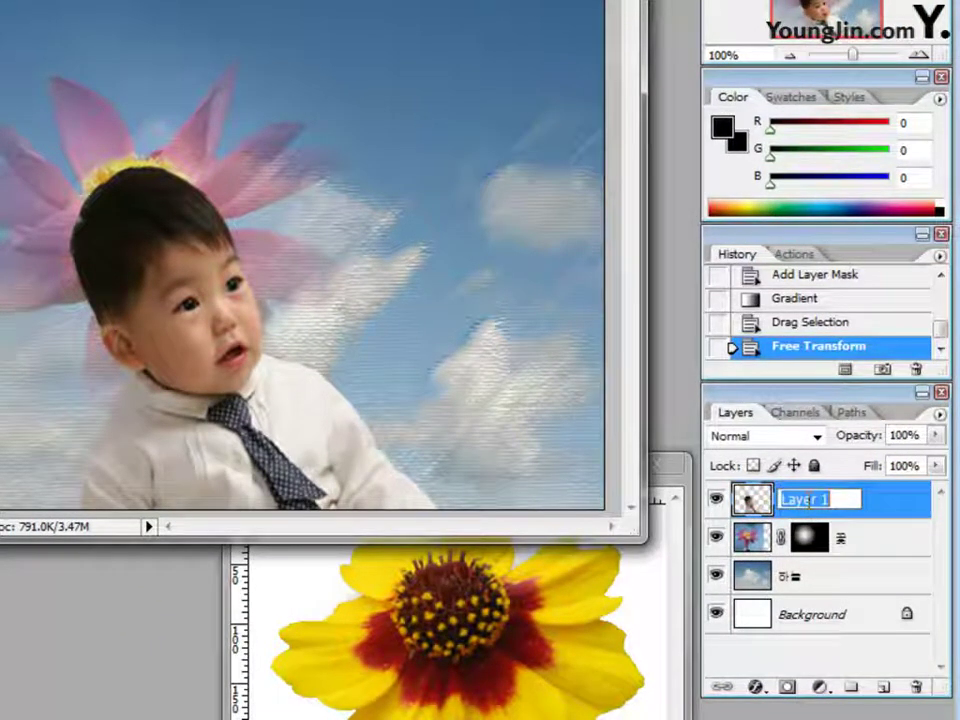
type("아기")
key("Return")
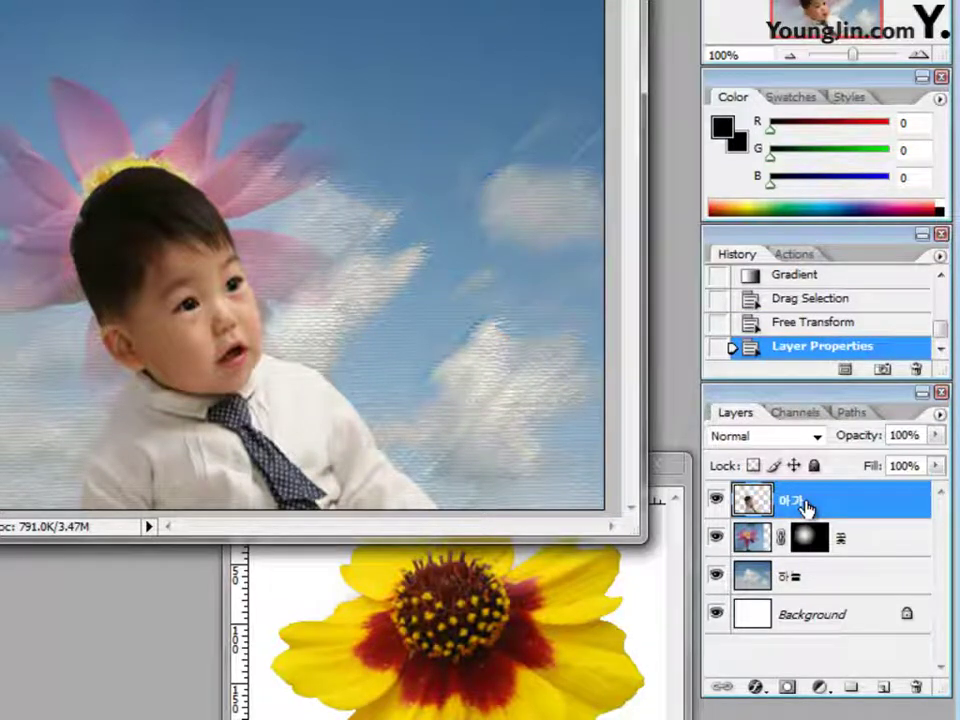
Add an Outer Glow to the boy's layer with Spread 10% and Size 54 px
left_click(755, 688)
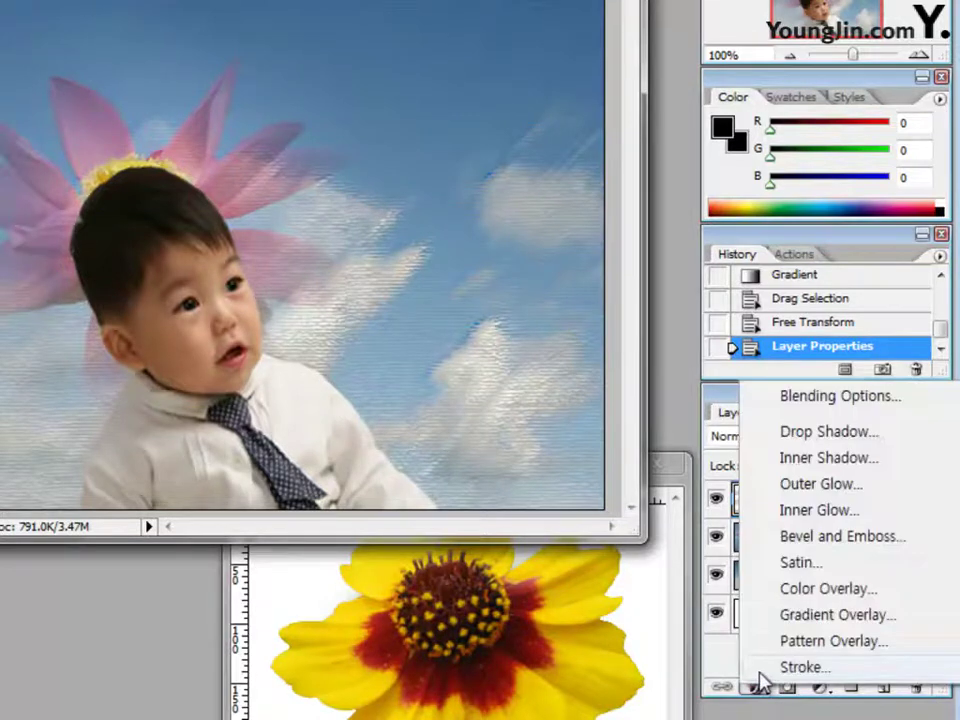
left_click(803, 489)
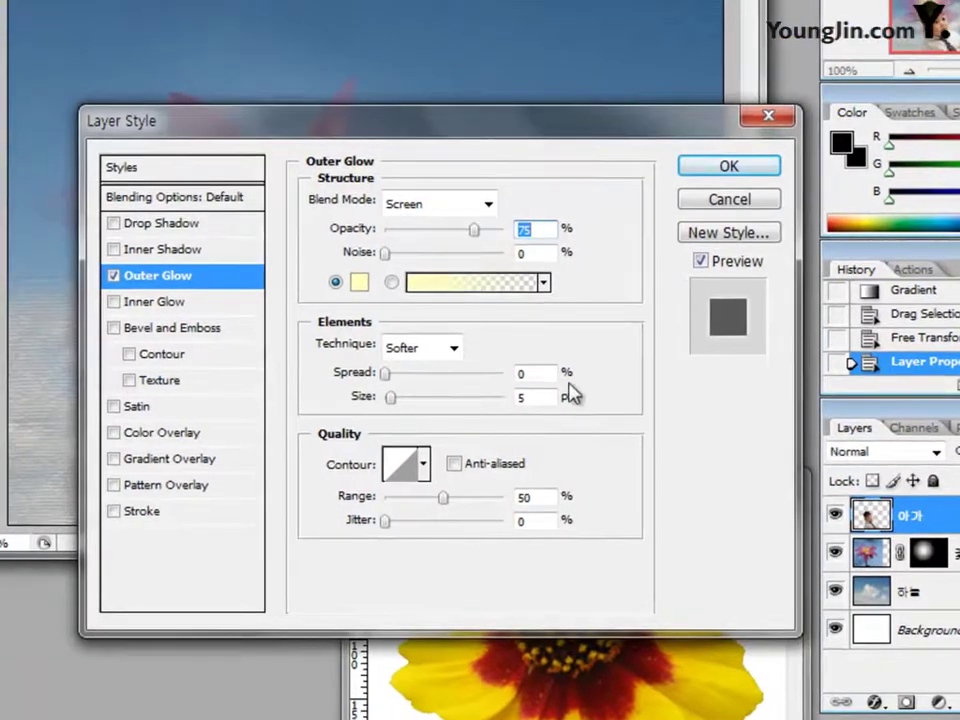
double_click(533, 372)
type("1")
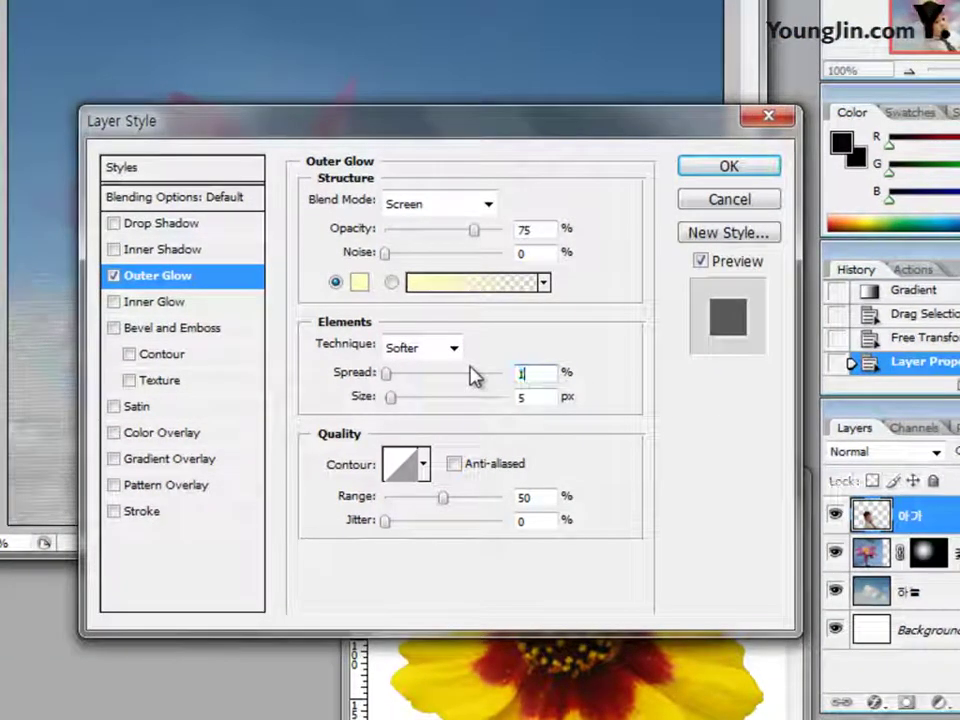
key("Tab")
type("54")
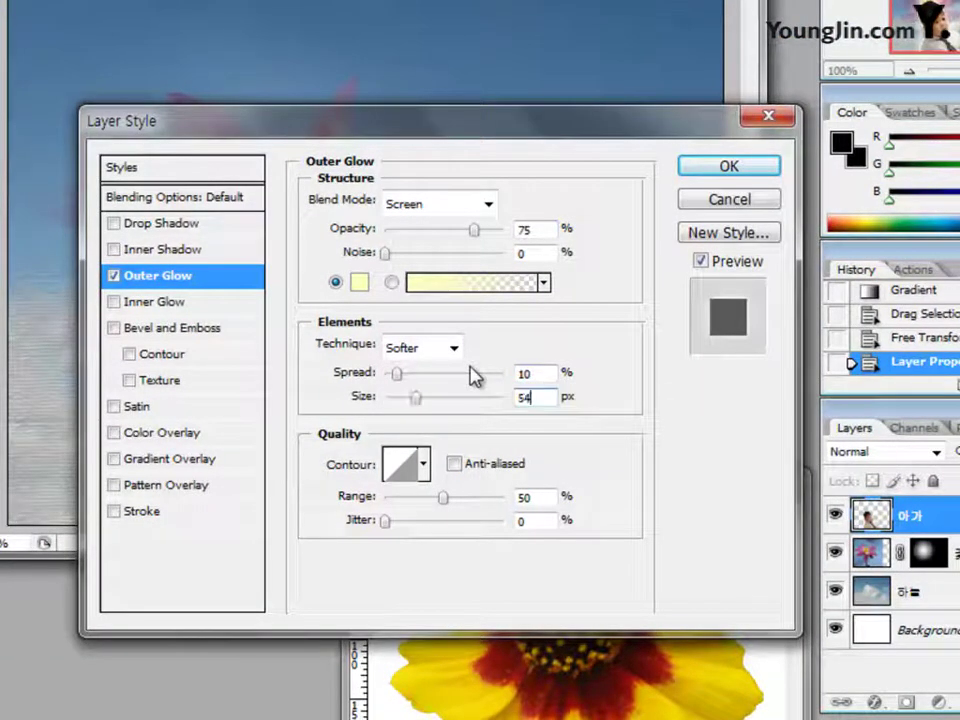
left_click(752, 172)
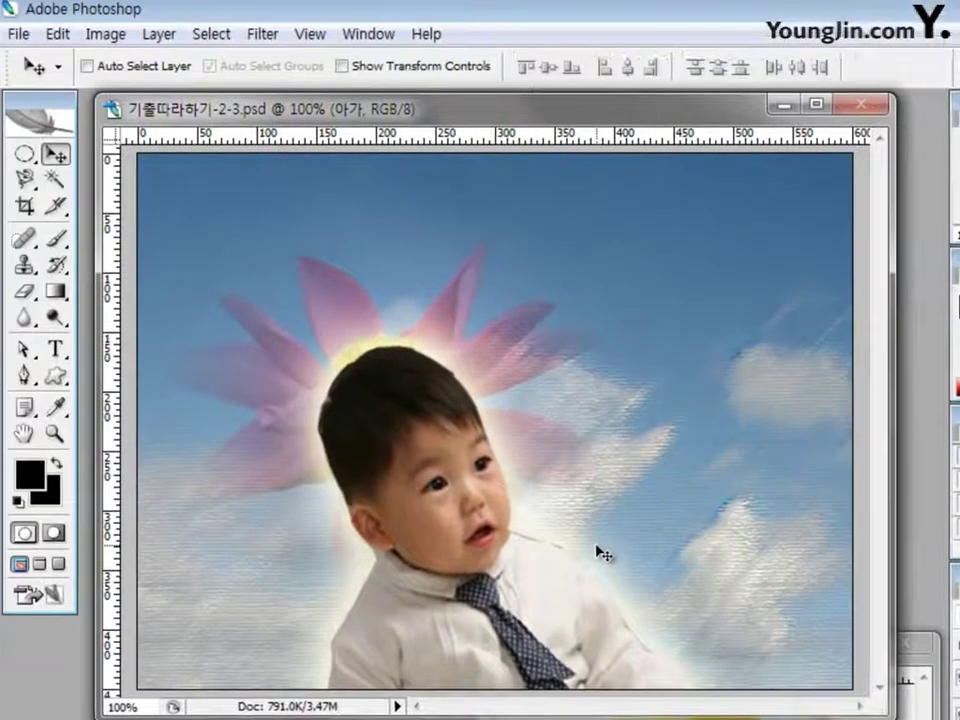
Select the yellow flower in 2급-8.jpg by picking its white background with the Magic Wand and inverting the selection
key("ctrl+Tab")
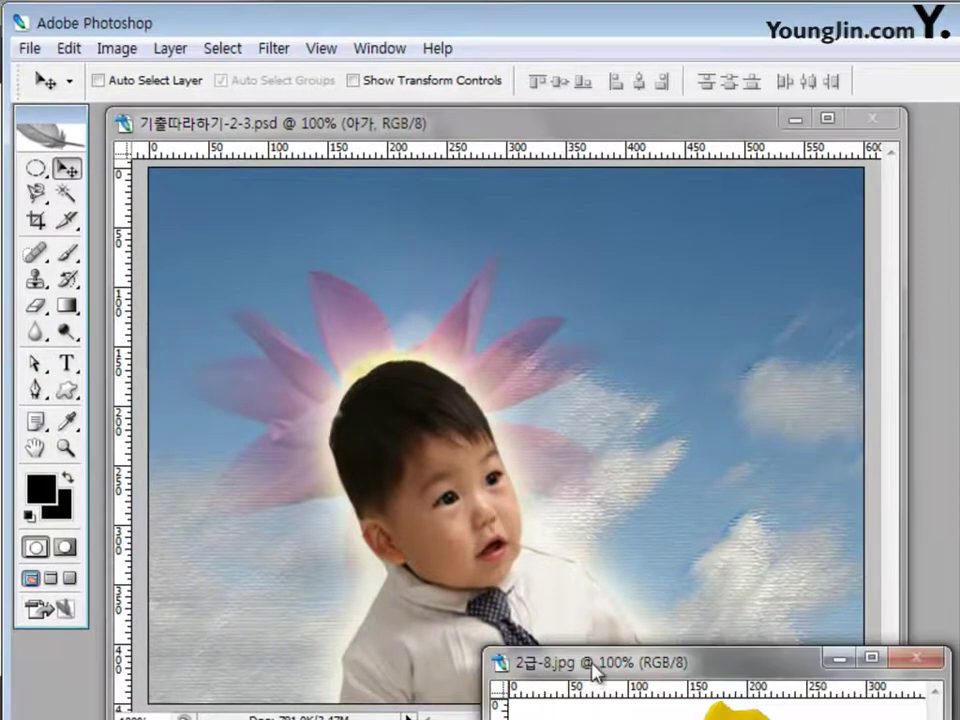
left_click_drag(599, 662, 268, 208)
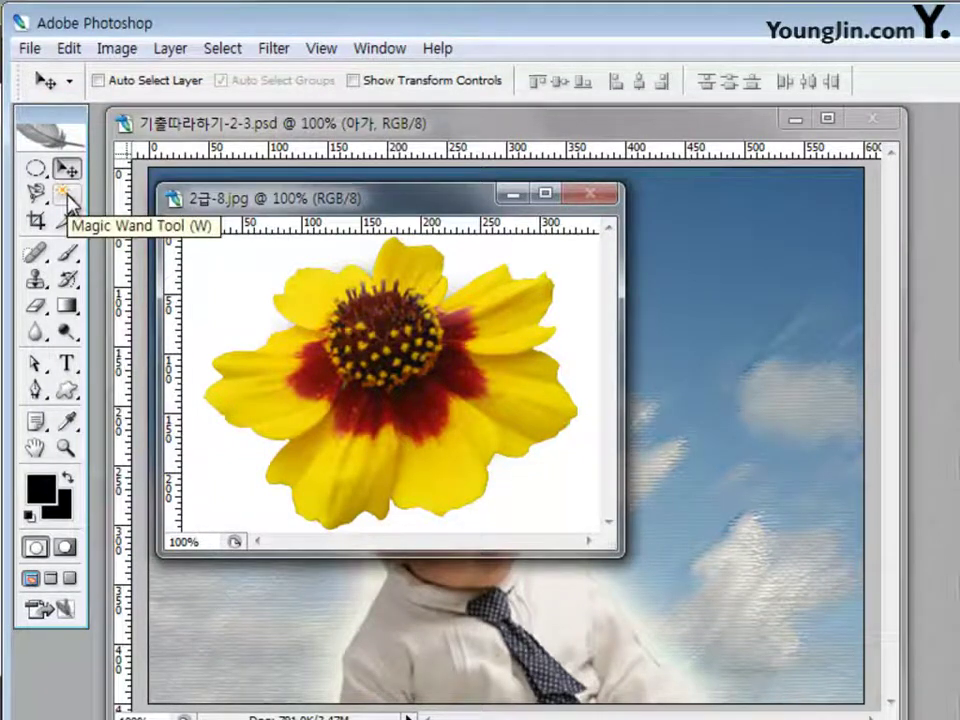
left_click(70, 203)
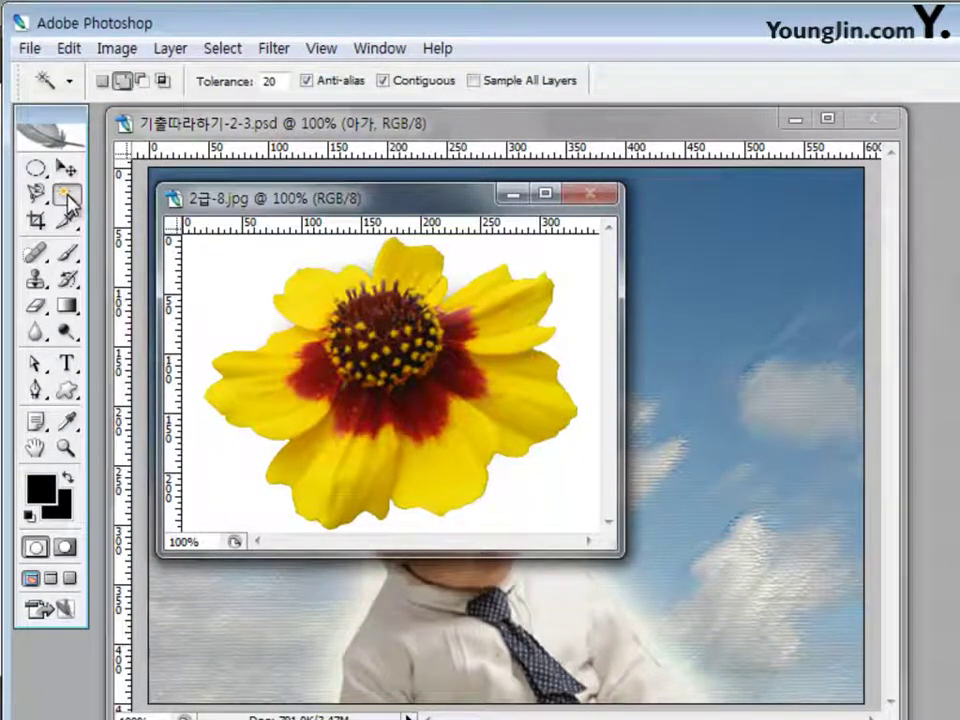
left_click(237, 270)
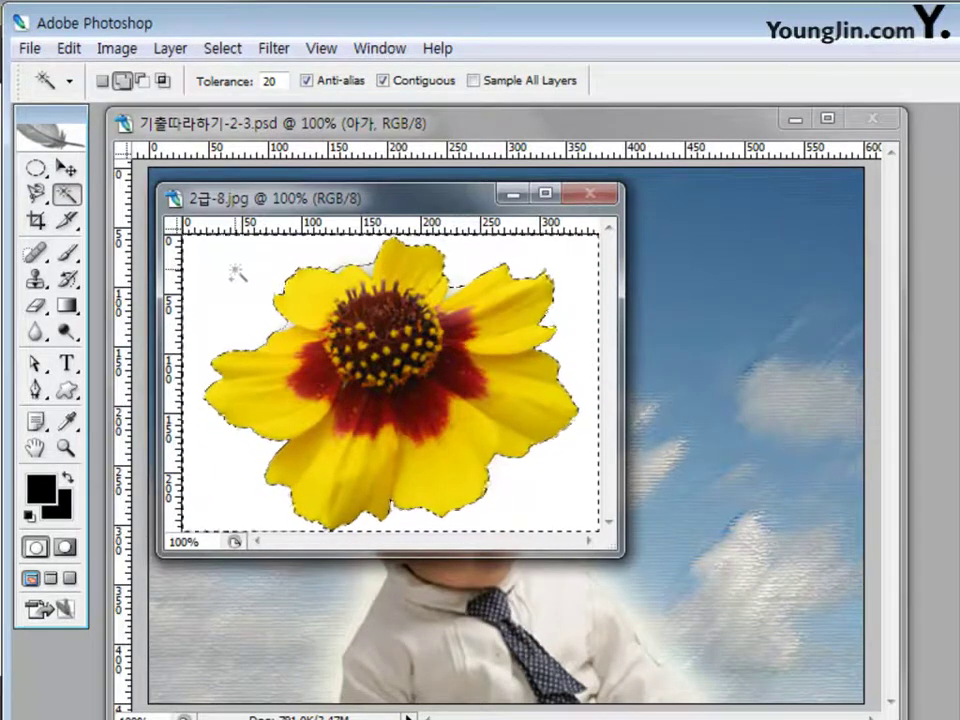
key("ctrl+shift+i")
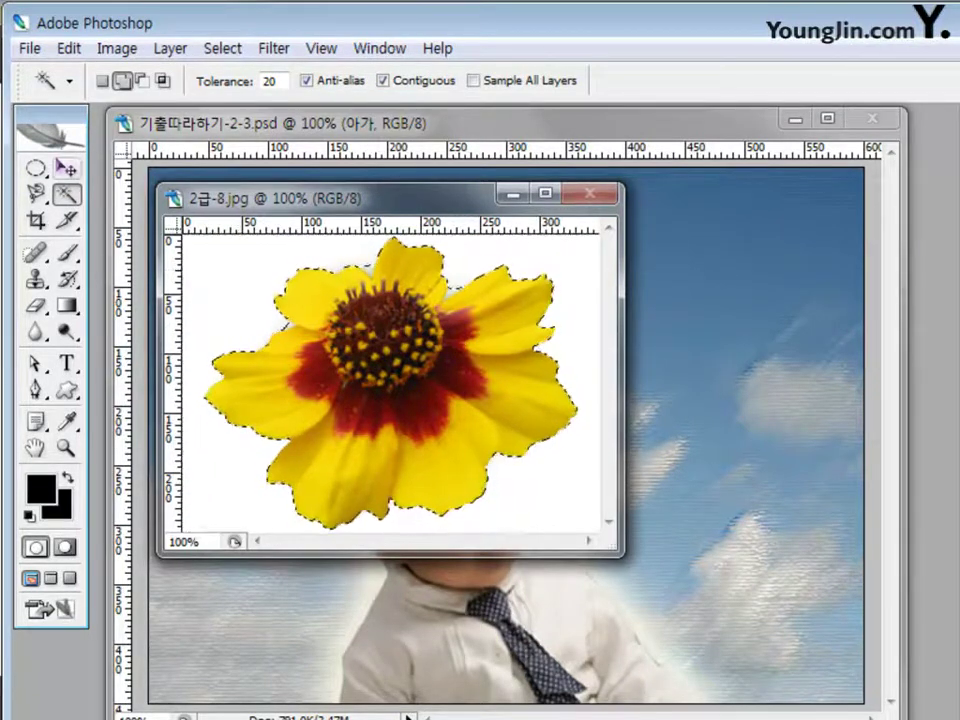
Copy the selected flower into 기출따라하기-2-3.psd, scale it to 31.9% and centre it at about X 516 px, Y 201 px
left_click(66, 167)
left_click_drag(392, 336, 660, 378)
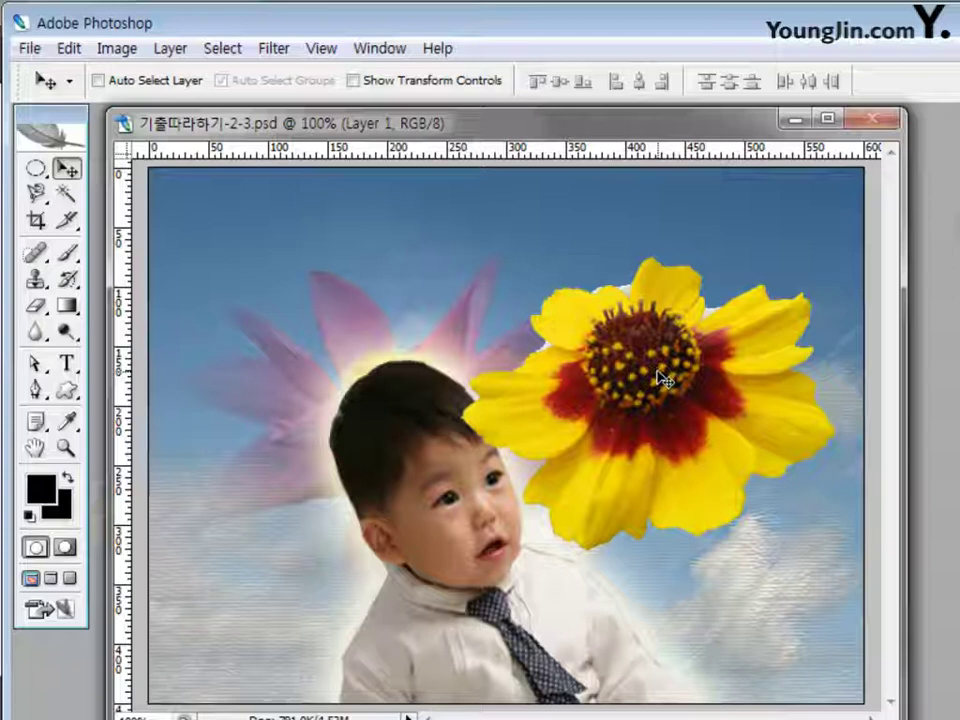
key("ctrl+t")
left_click_drag(459, 257, 690, 437)
left_click_drag(781, 512, 777, 445)
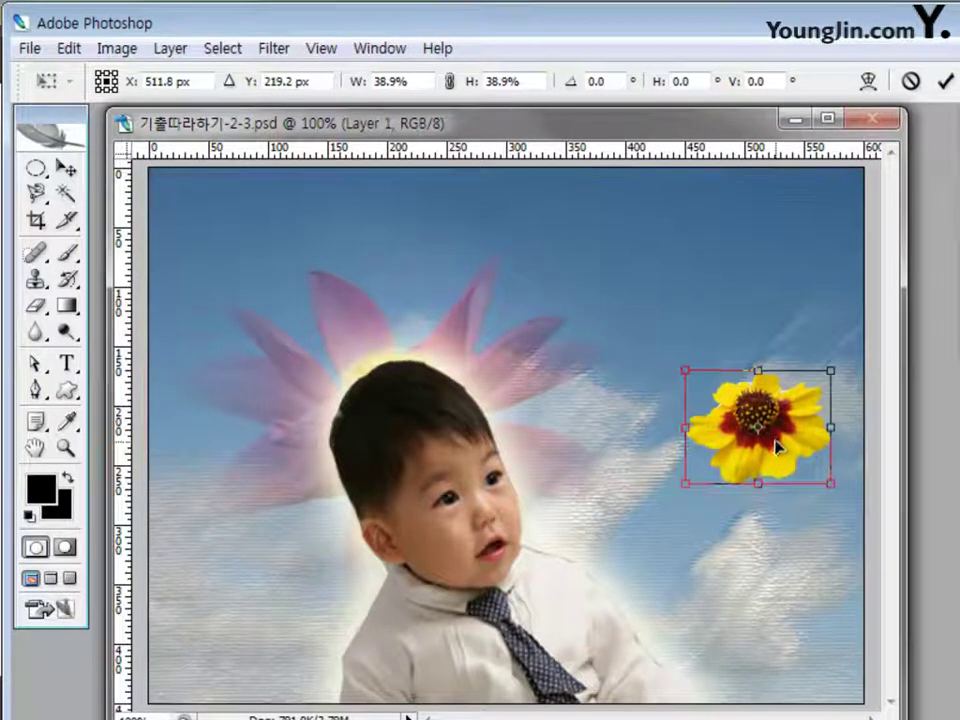
left_click_drag(686, 370, 722, 402)
left_click_drag(816, 460, 808, 445)
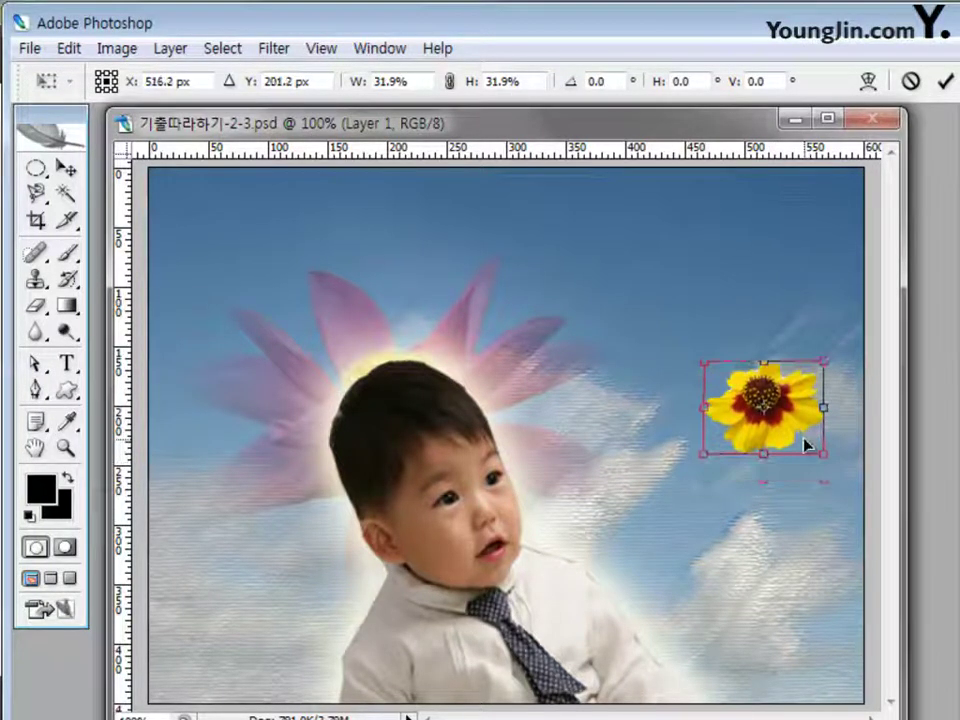
key("Return")
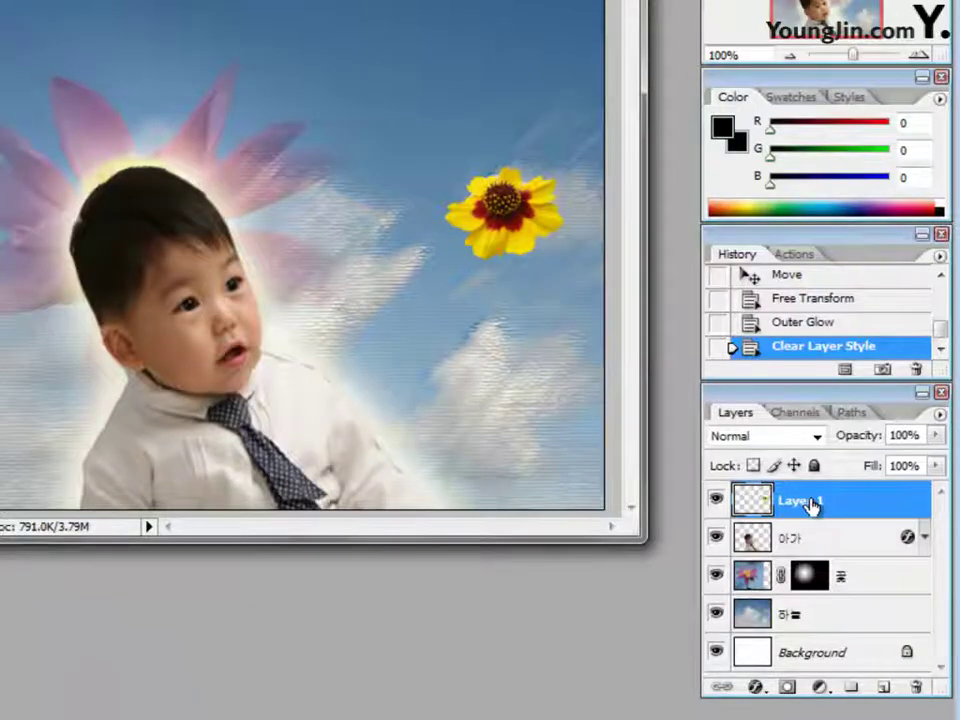
Rename the yellow flower's layer to 노란꽃
double_click(811, 502)
type("노랑")
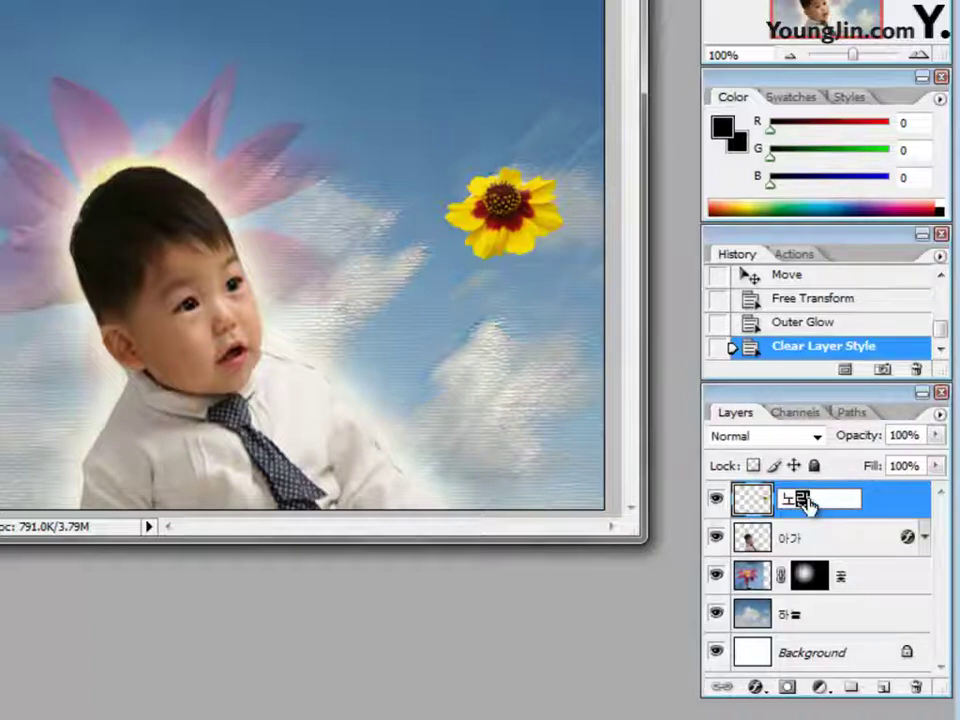
key("Return")
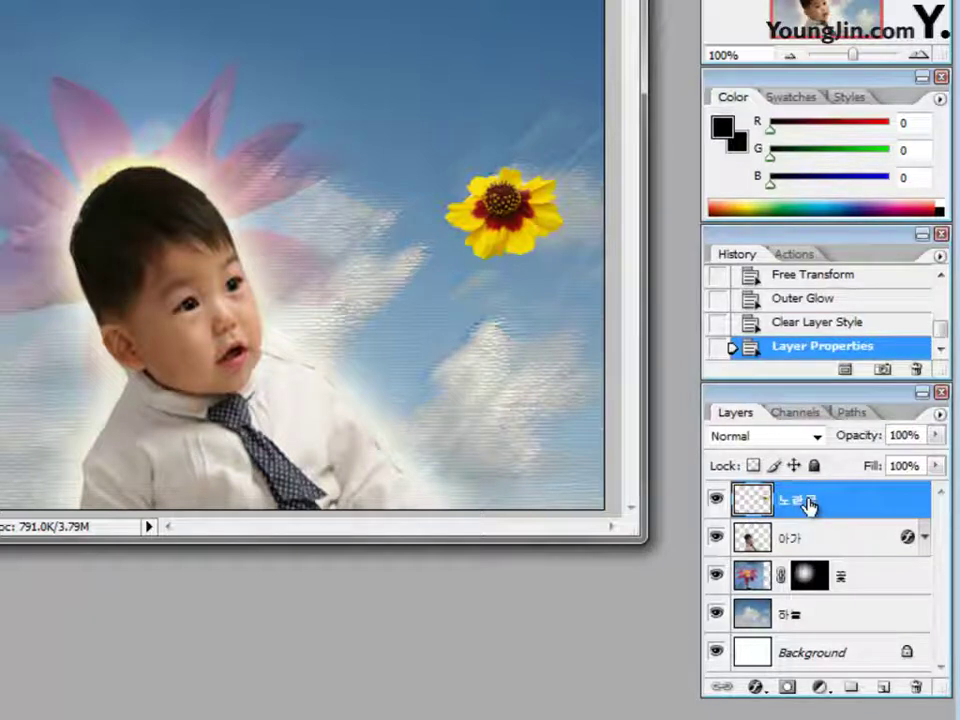
Add an Outer Glow to the yellow flower's layer with Spread 4% and Size 16 px
left_click(757, 688)
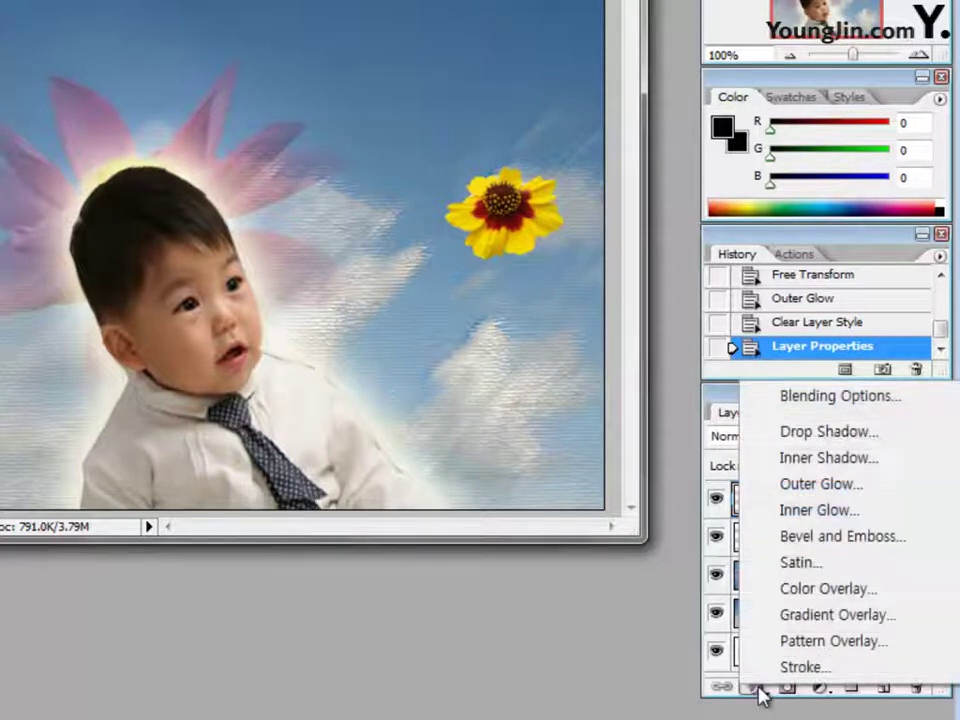
left_click(812, 488)
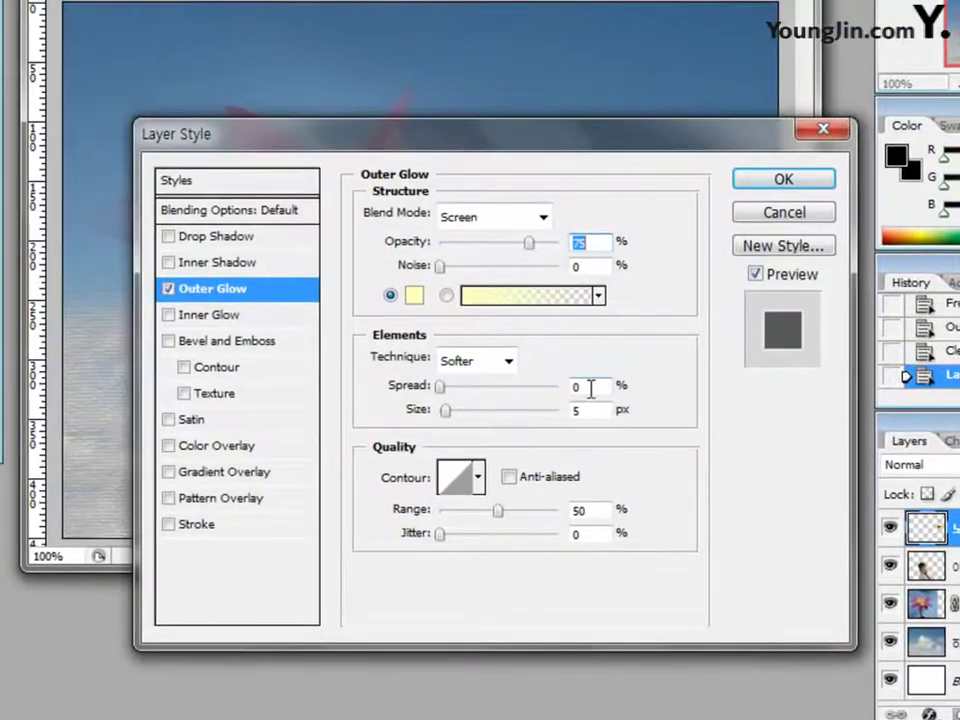
left_click(591, 389)
type("4")
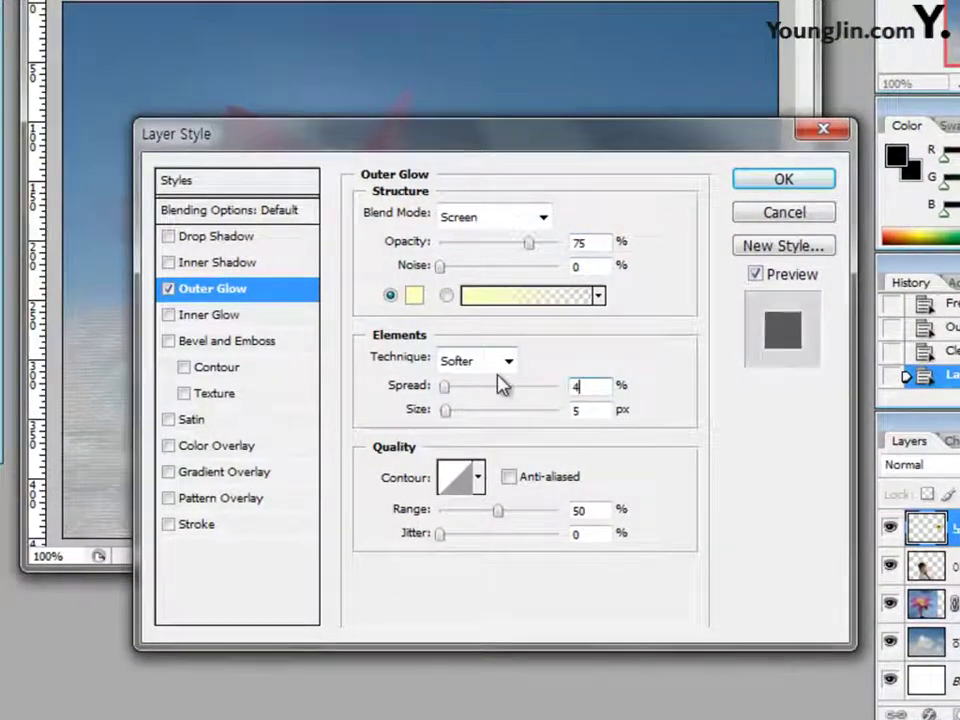
type("16")
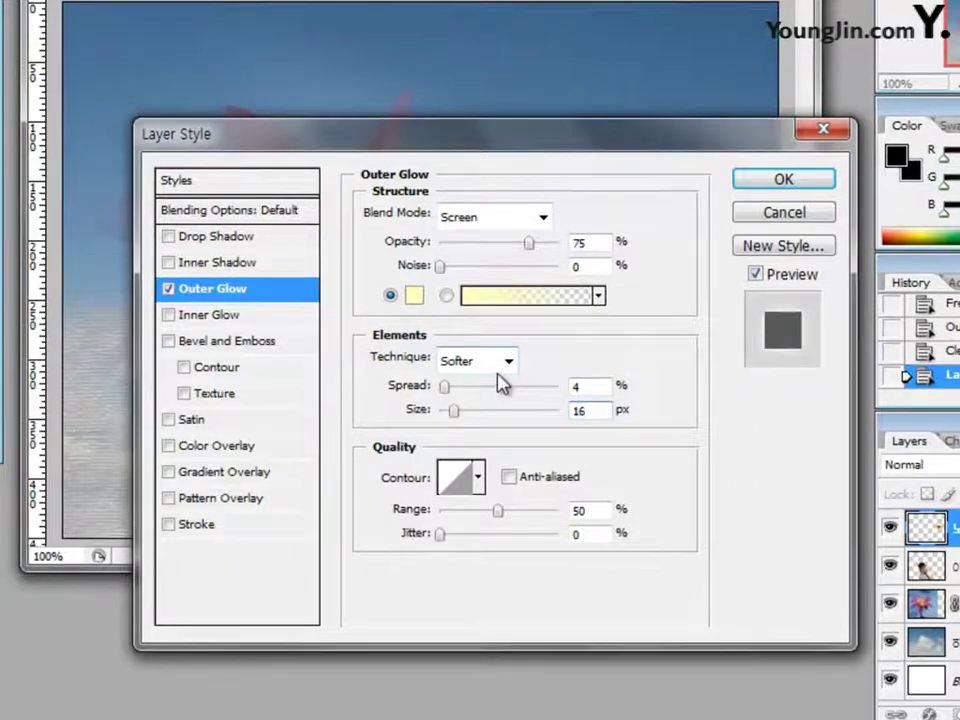
left_click(800, 181)
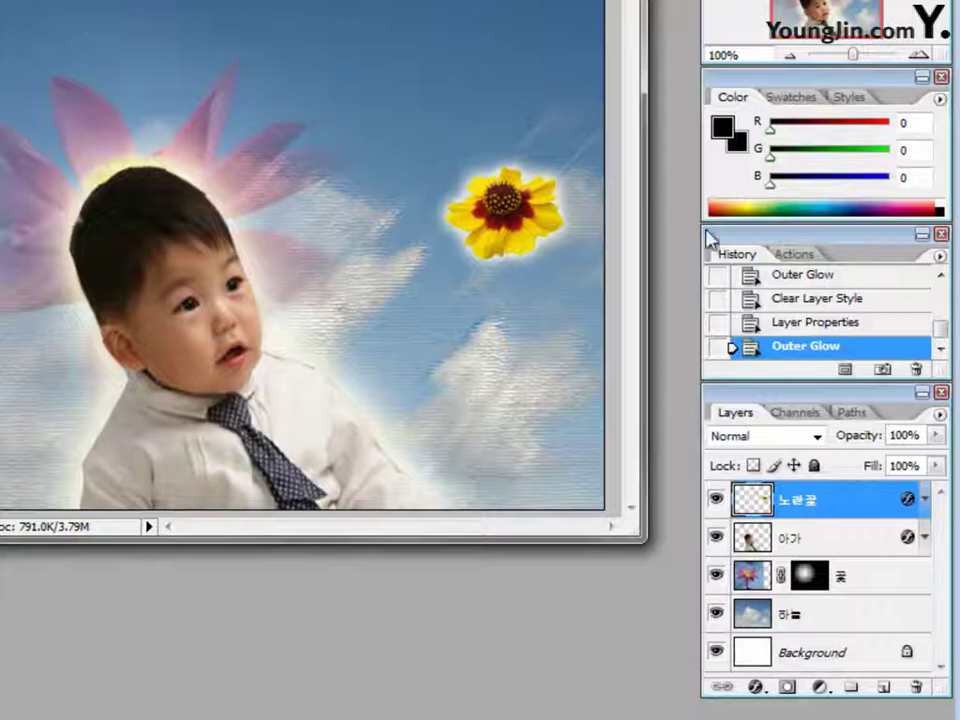
Duplicate the yellow flower's layer, shrink the copy to roughly half size and place it below and slightly left of the original flower
key("ctrl+j")
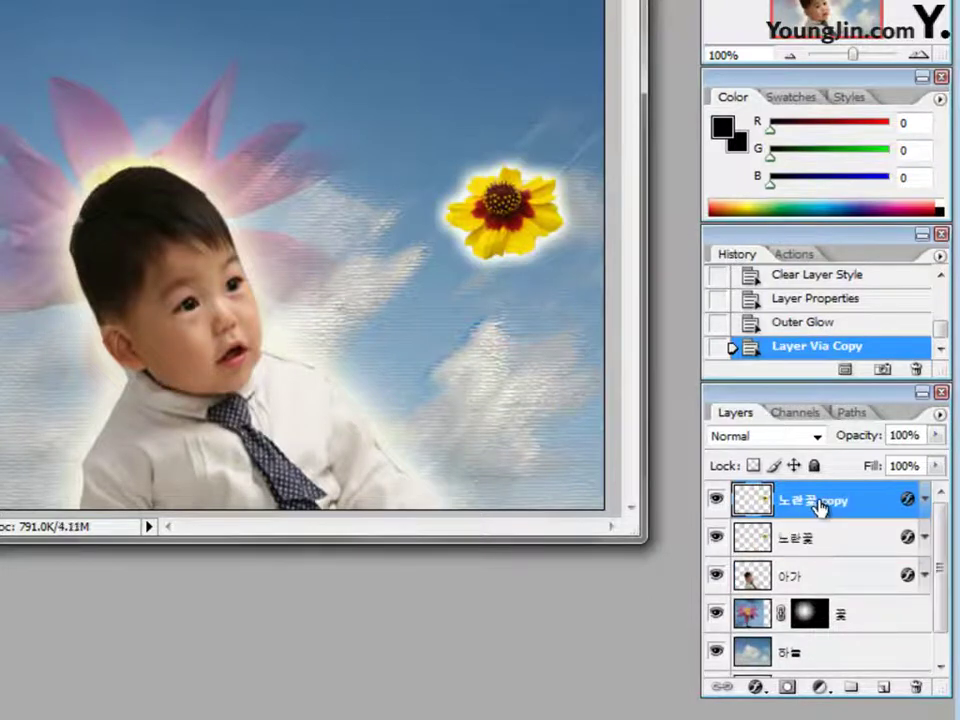
left_click_drag(521, 228, 515, 333)
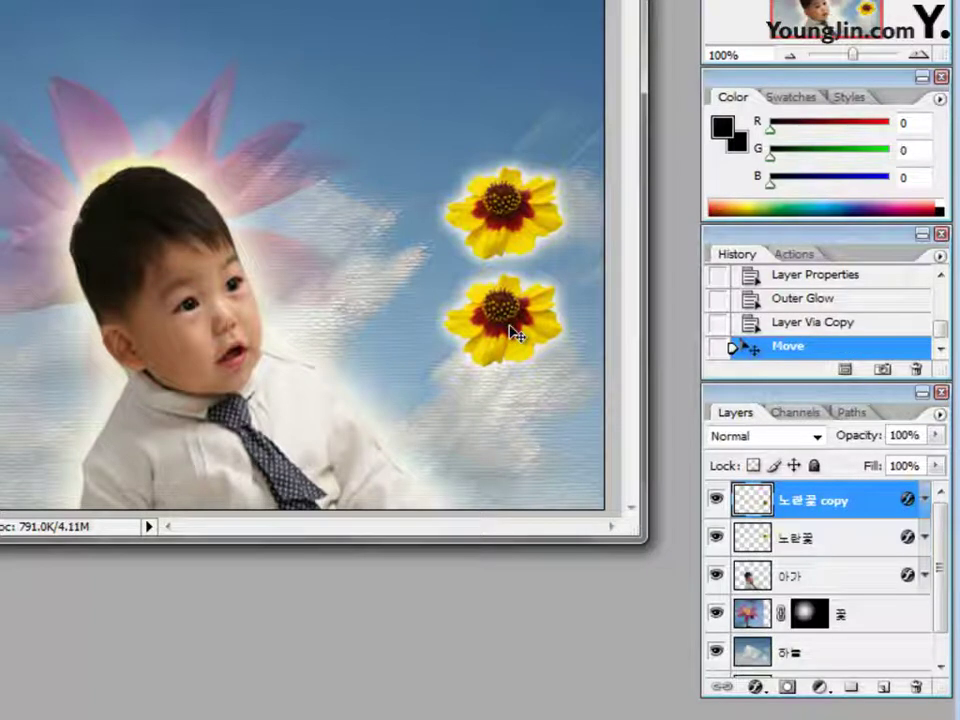
key("ctrl+t")
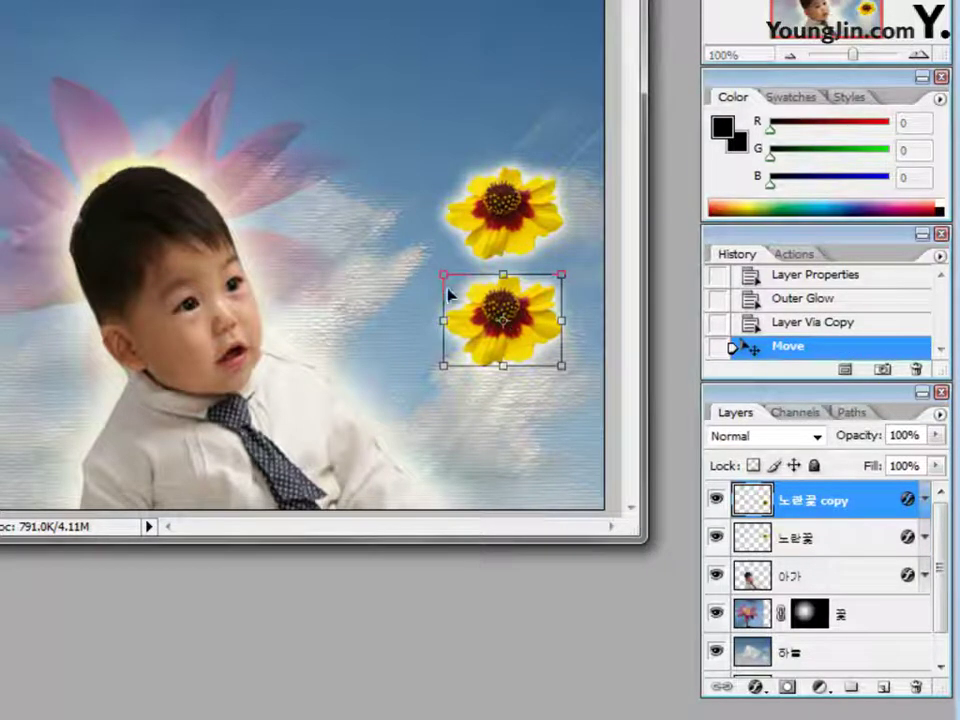
left_click_drag(444, 282, 467, 321)
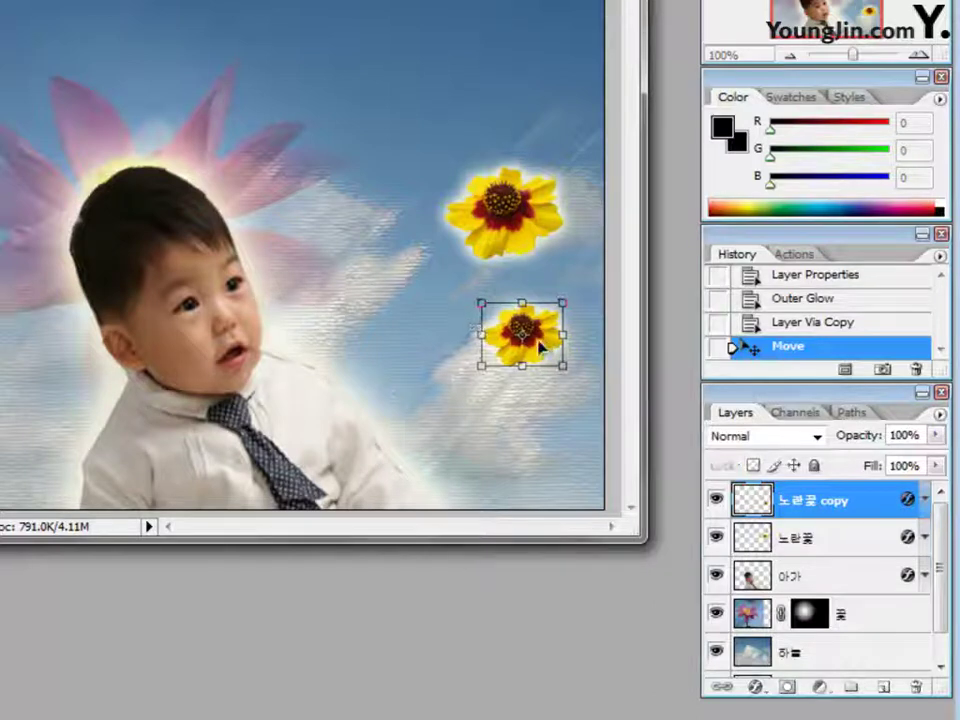
left_click_drag(547, 345, 489, 343)
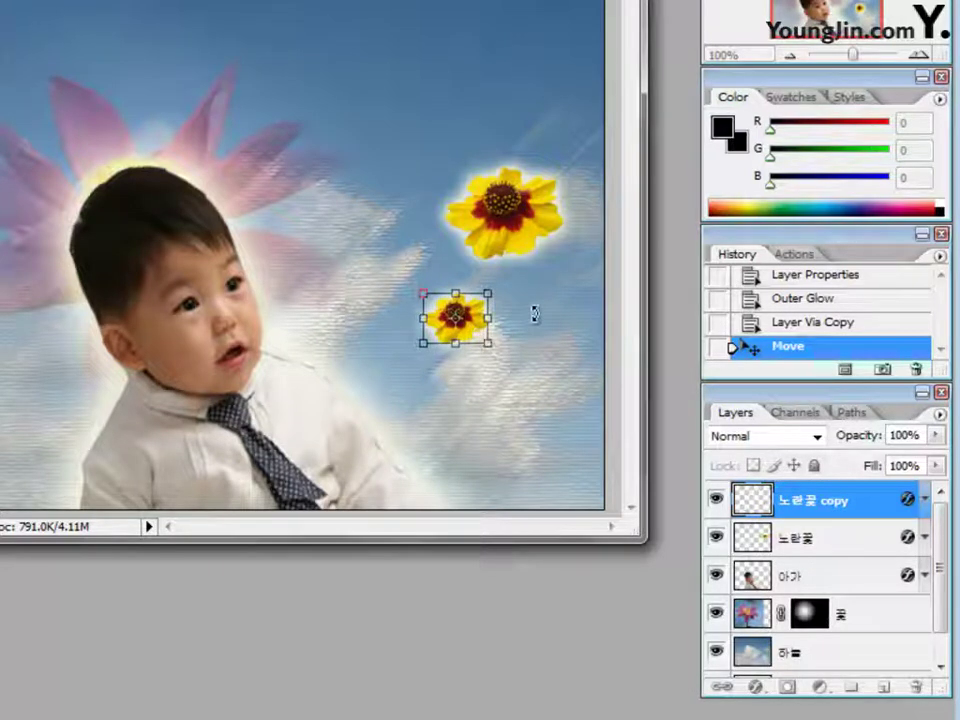
key("Return")
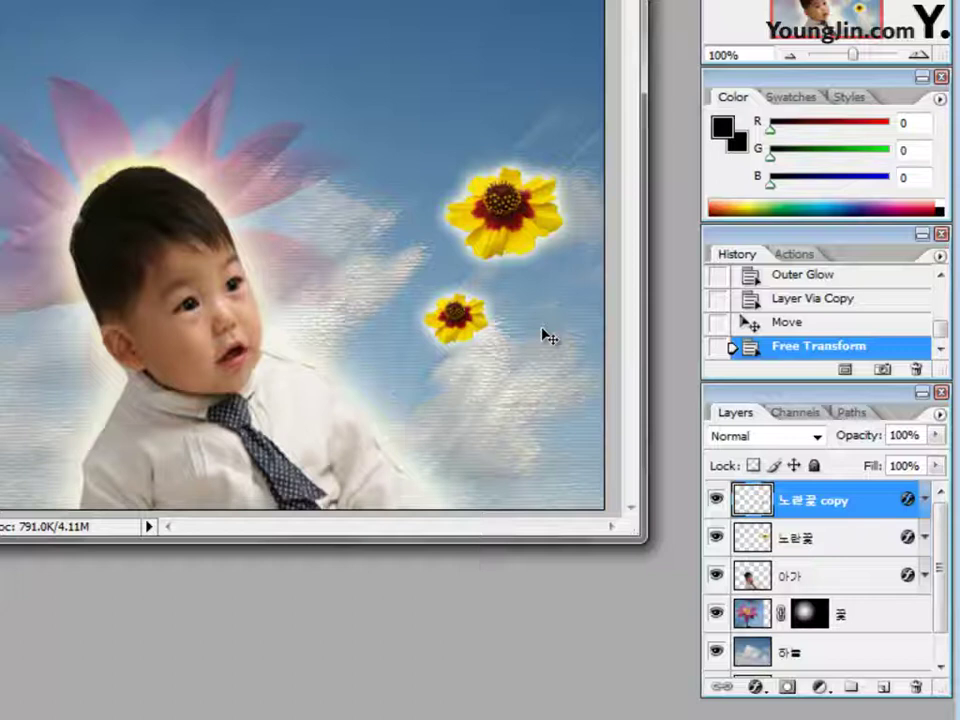
Rename the duplicated flower's layer to 작은노란꽃
double_click(838, 503)
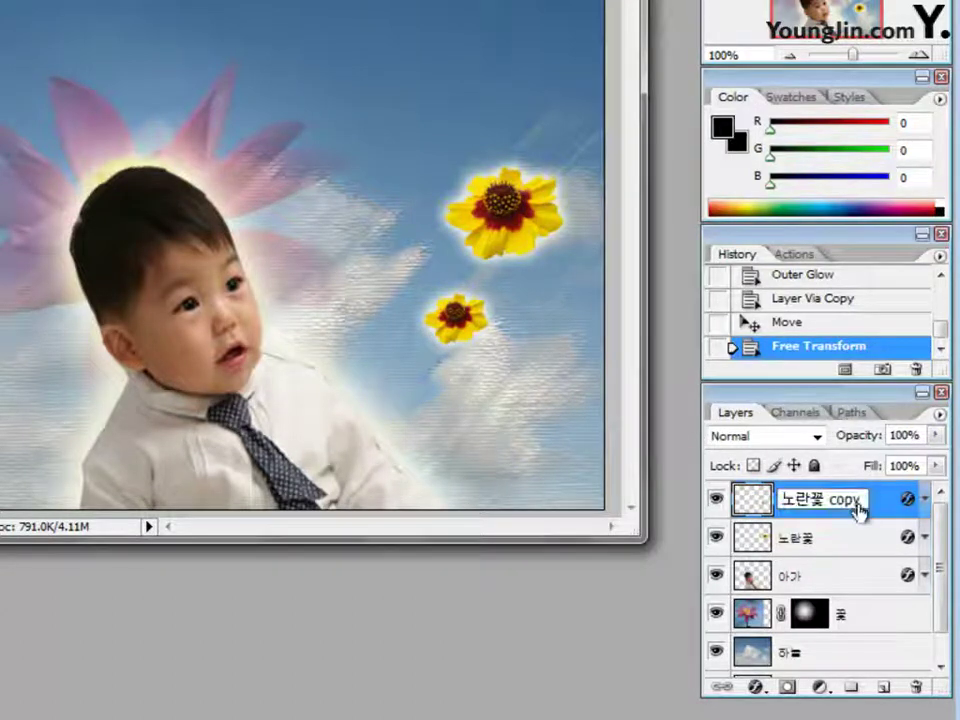
key("Right")
key("BackSpace")
key("BackSpace")
key("BackSpace")
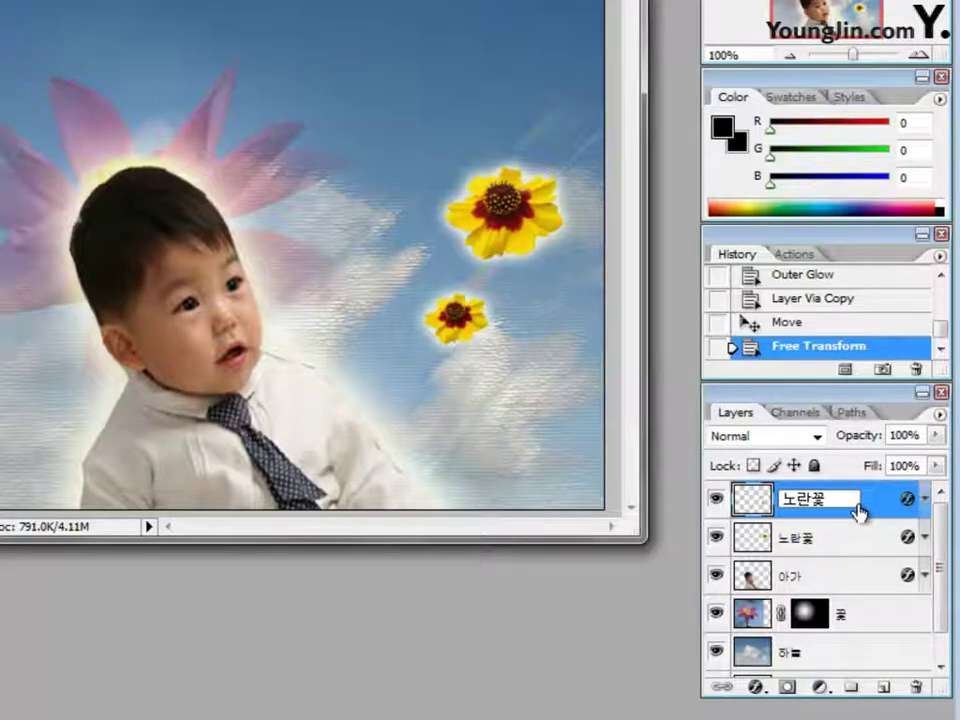
key("Home")
type("작은")
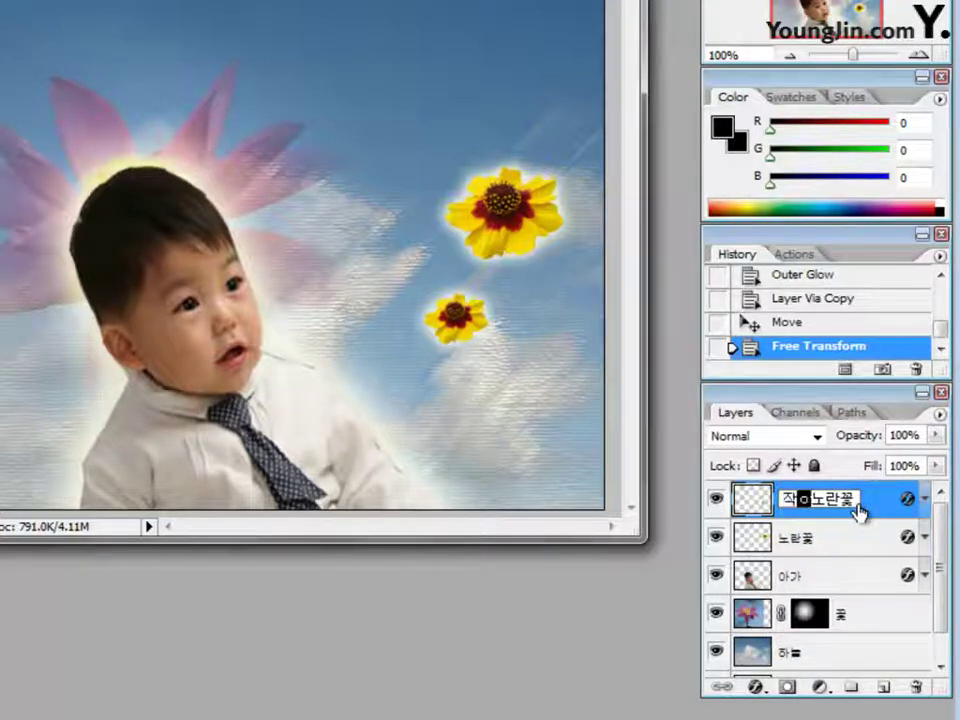
key("Return")
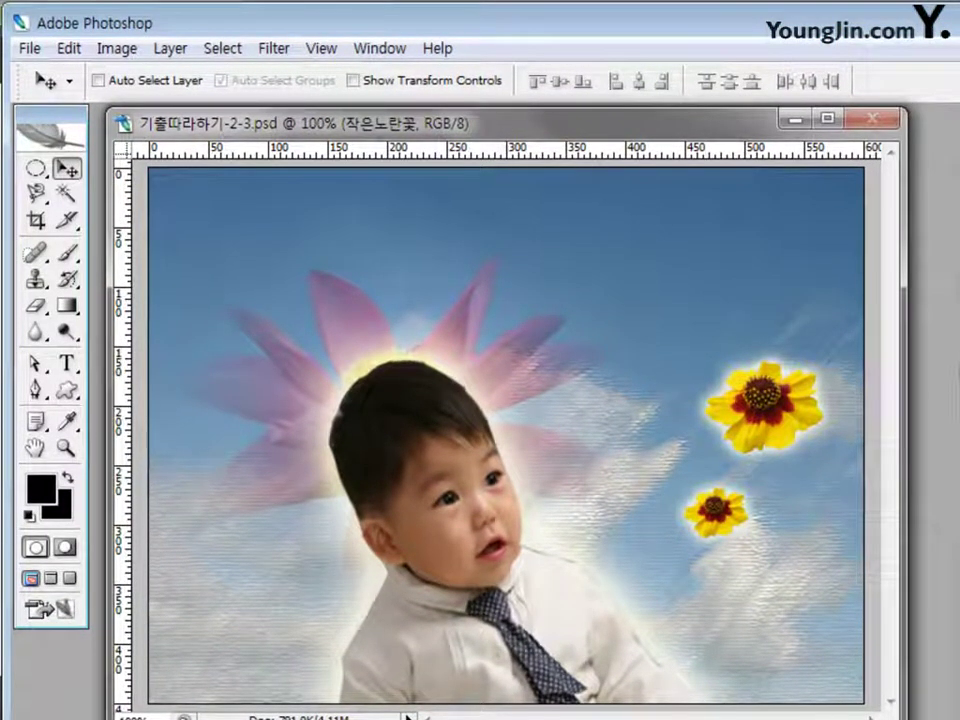
Activate the Custom Shape tool
left_click(67, 392)
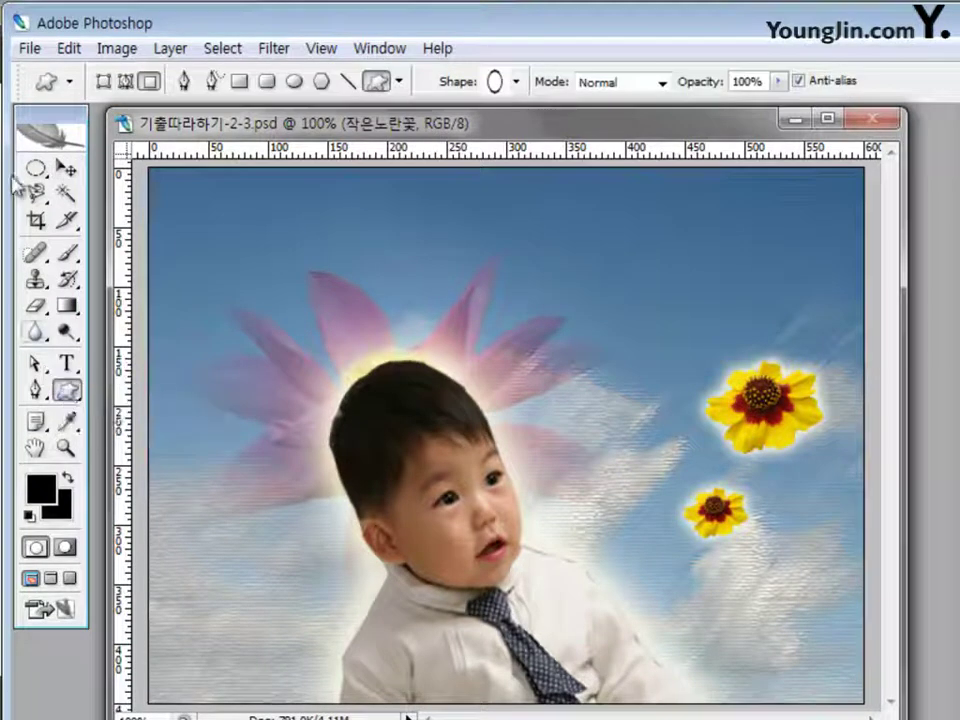
Set the Custom Shape tool to create shape layers using the round flower shape with narrow radiating petals
left_click(102, 81)
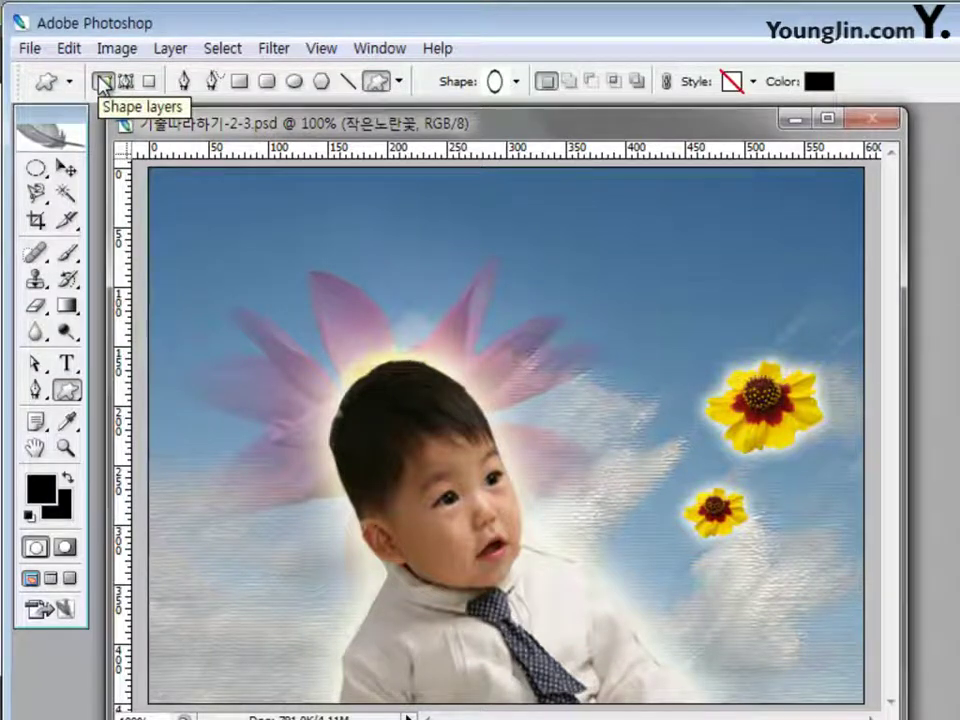
left_click(515, 82)
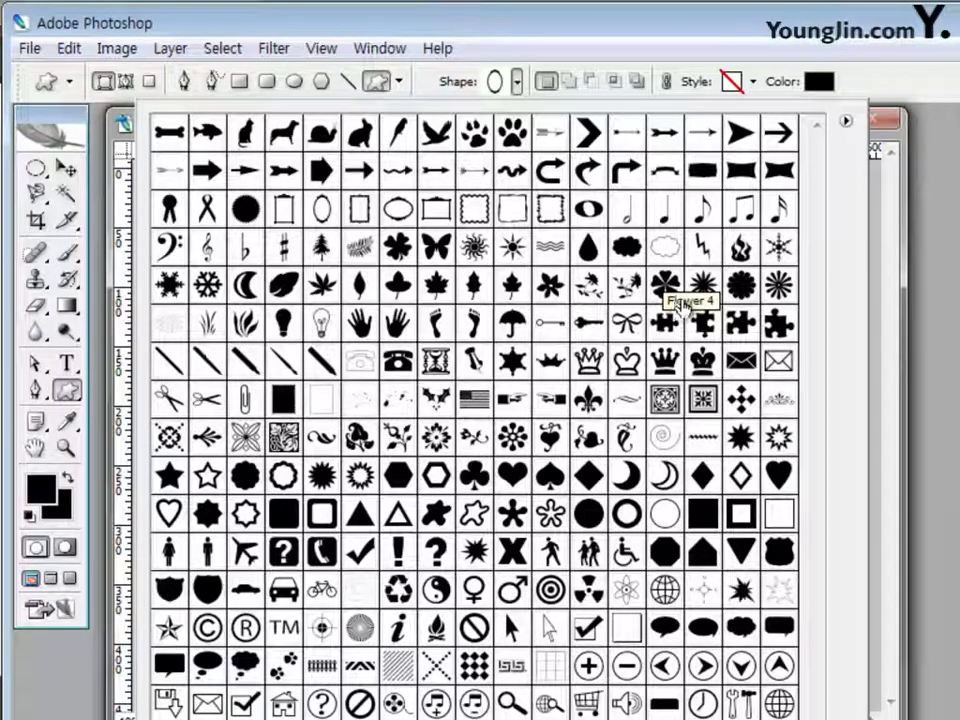
left_click(778, 287)
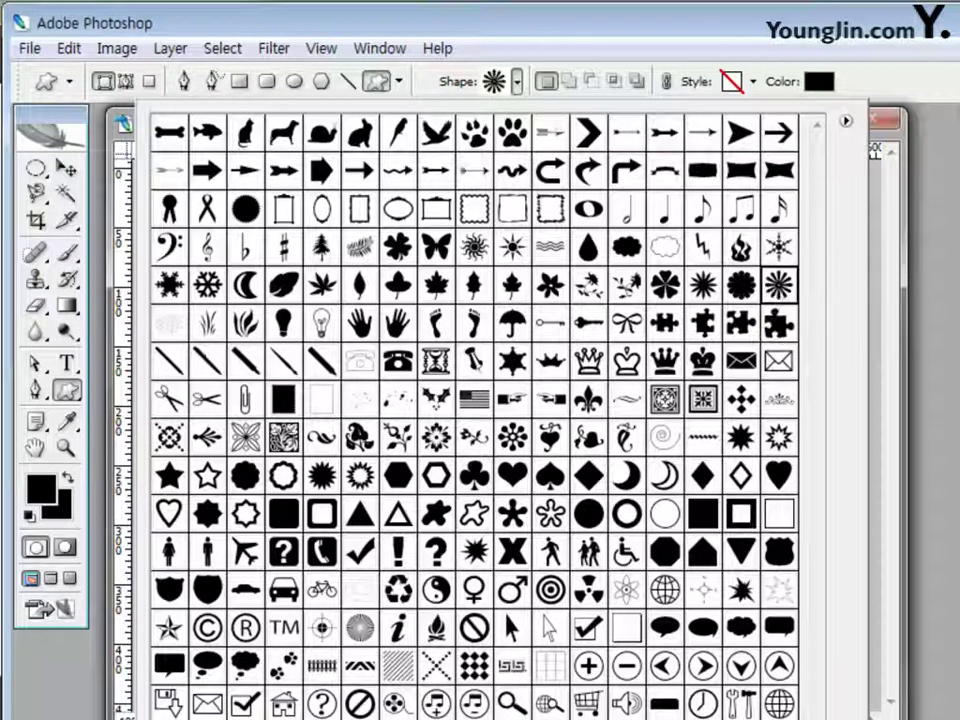
key("Return")
Set the shape color to 009900 and draw a flower about 80 px wide in the sky above the large yellow flower
left_click(818, 81)
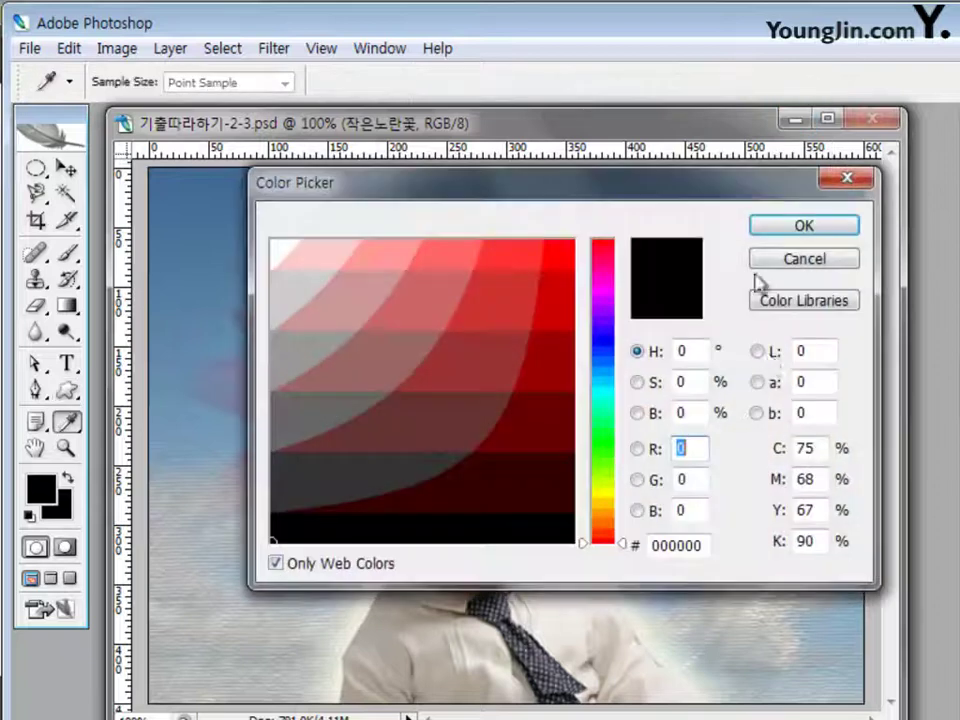
left_click(707, 547)
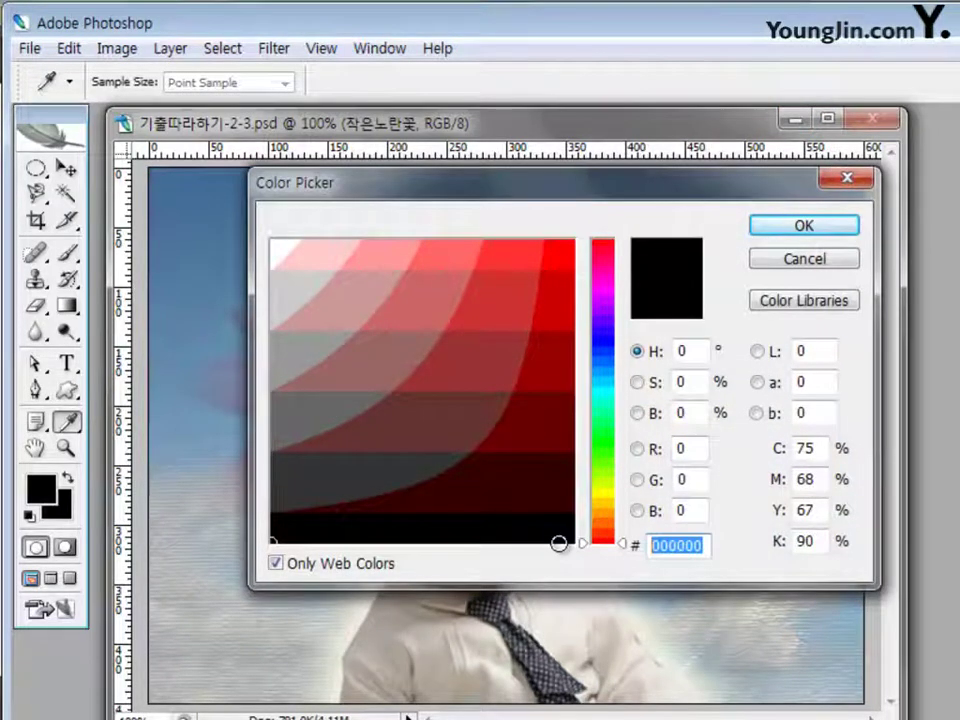
type("009900")
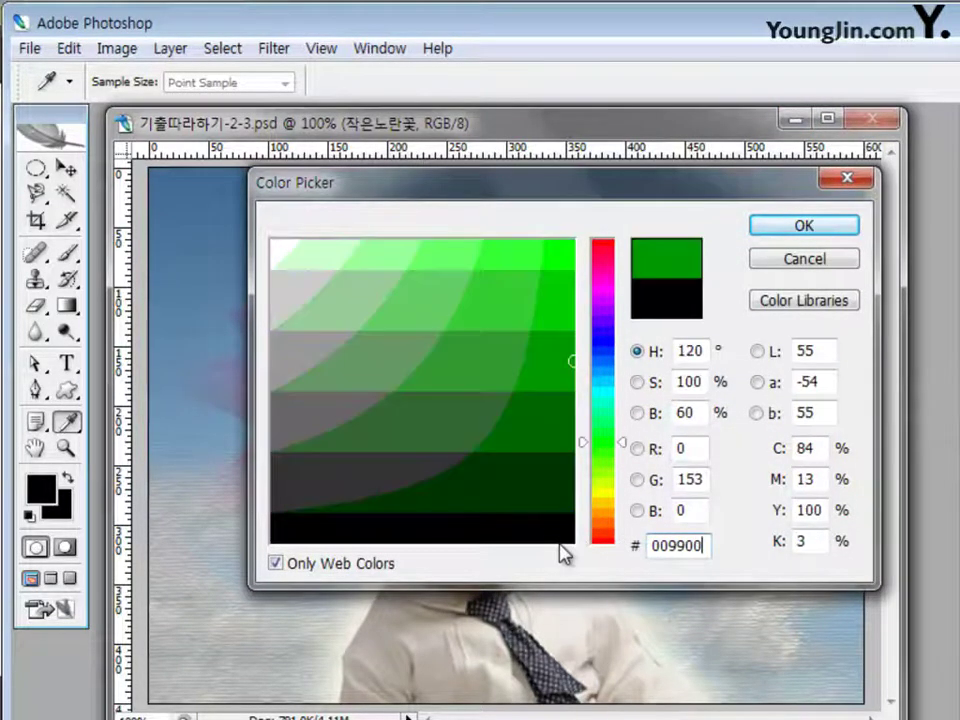
left_click(846, 227)
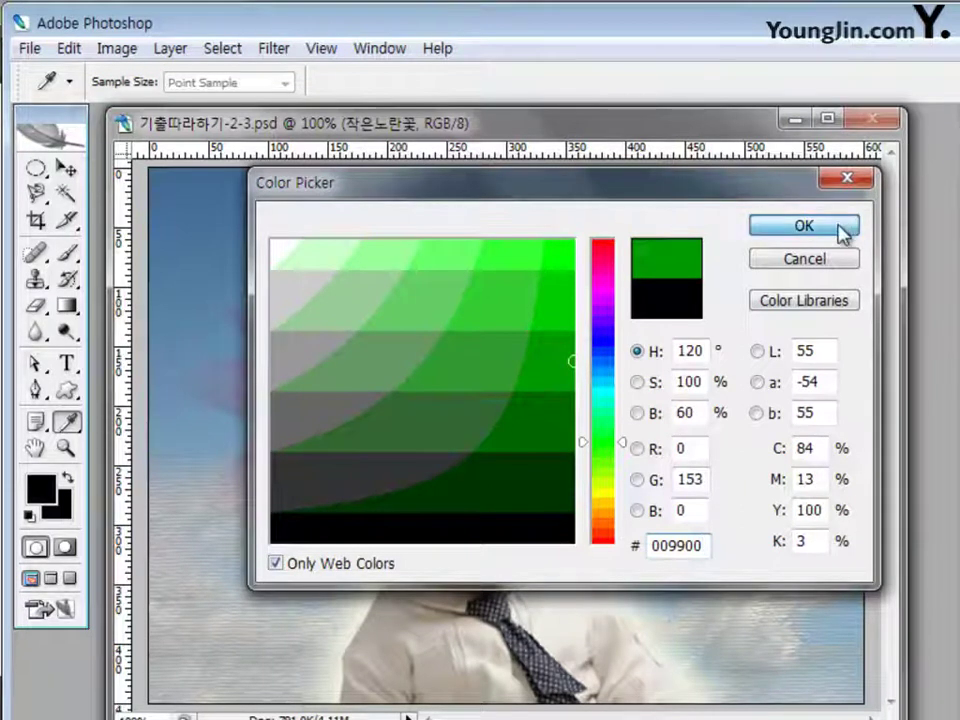
key("u")
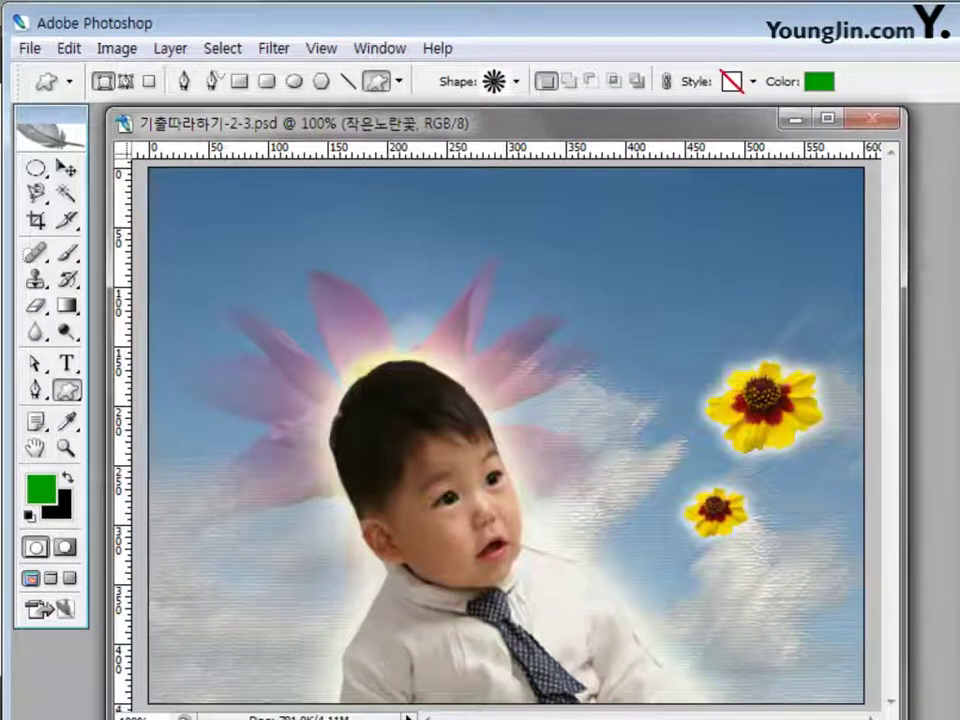
left_click_drag(616, 272, 716, 363)
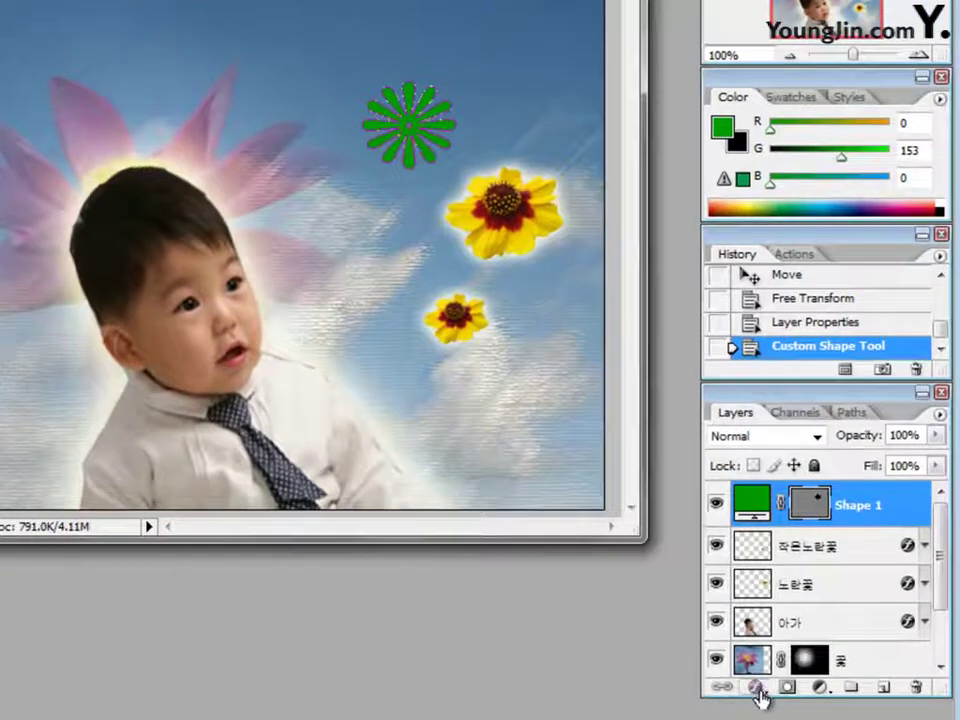
Add an Outer Glow to the green flower's shape layer with 4% spread and 8 px size
left_click(755, 689)
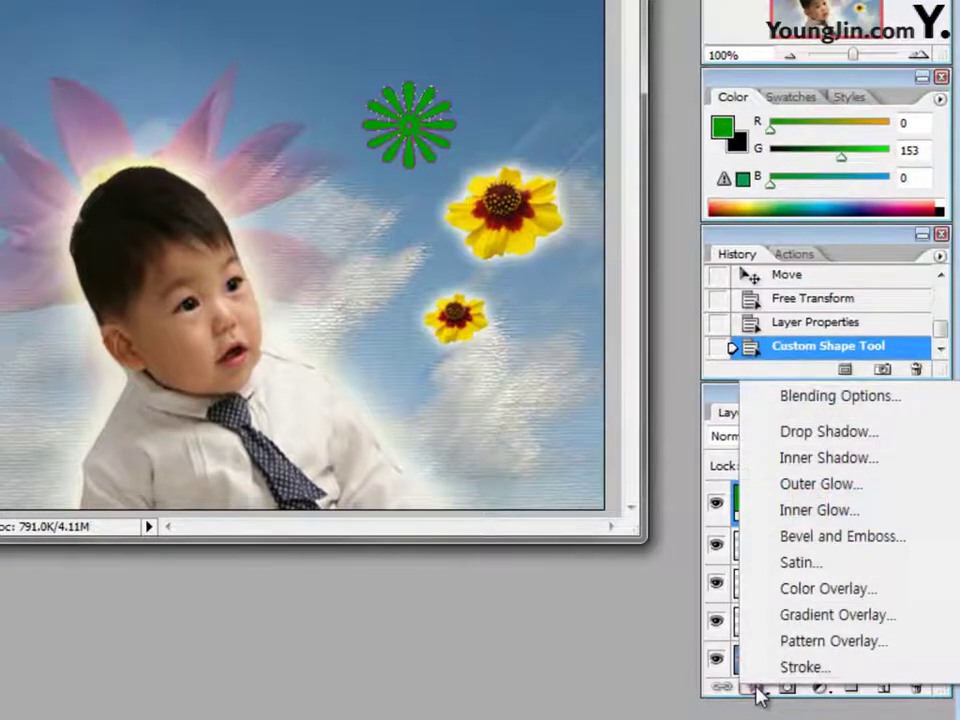
left_click(806, 486)
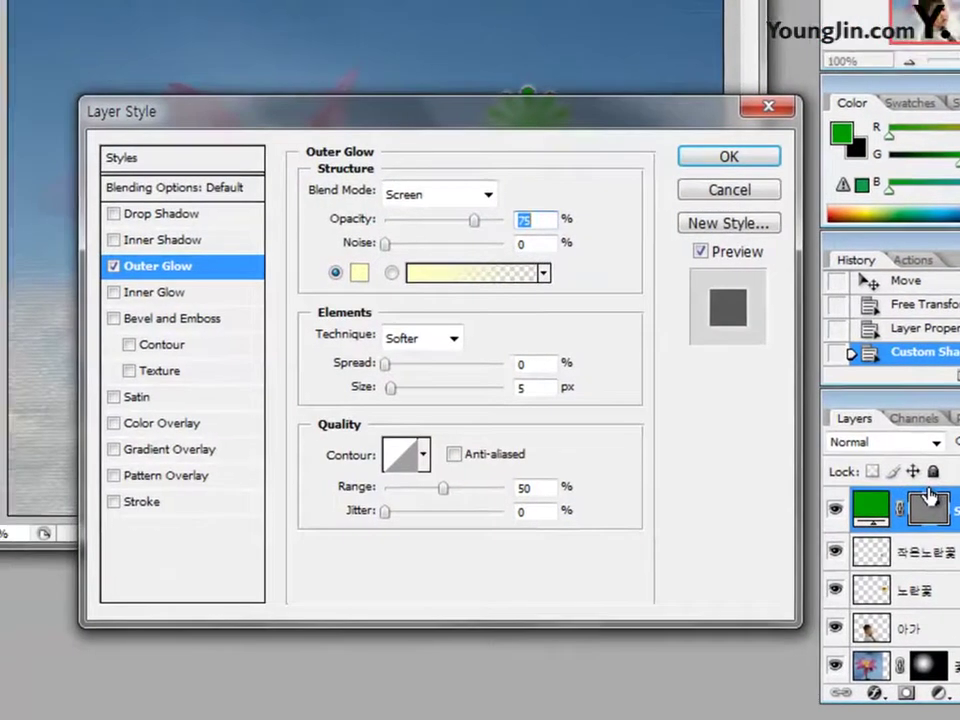
key("Tab")
key("Tab")
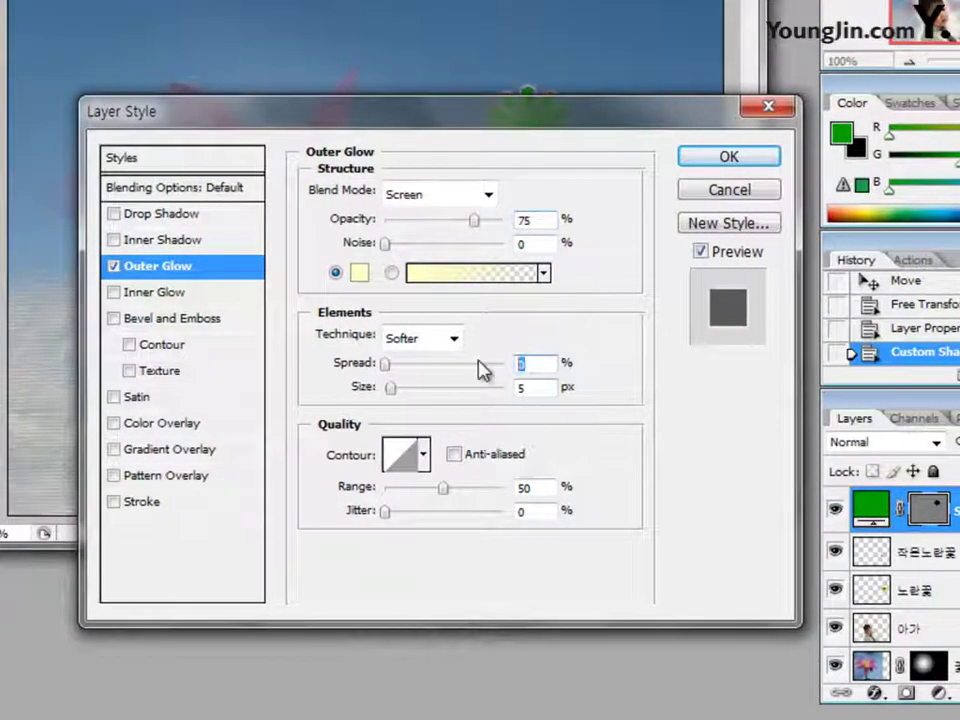
type("4")
key("Tab")
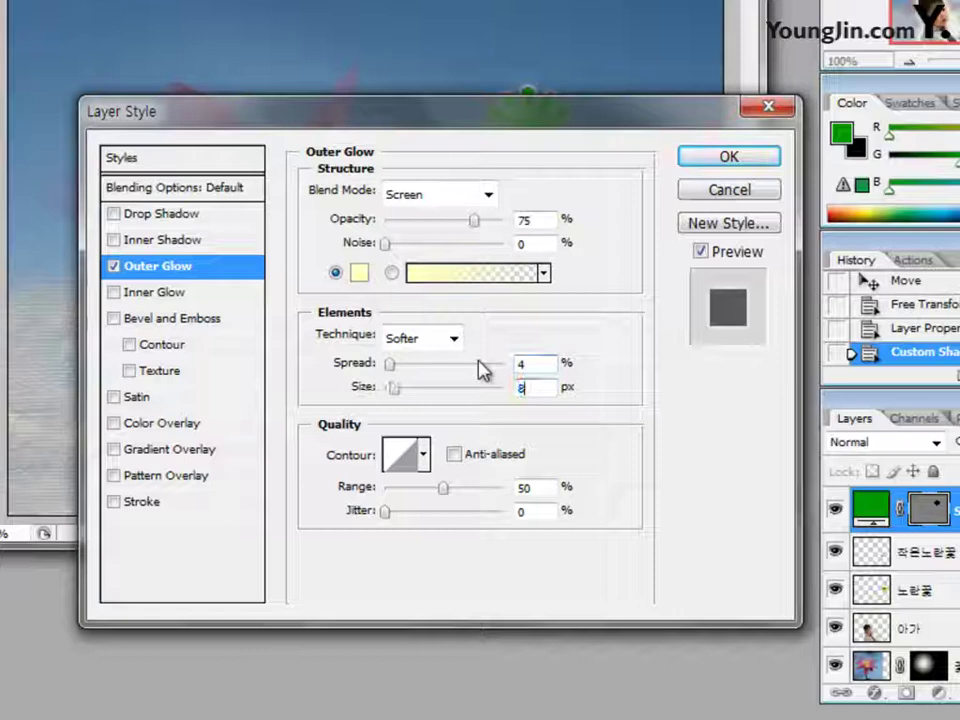
type("8")
left_click(736, 160)
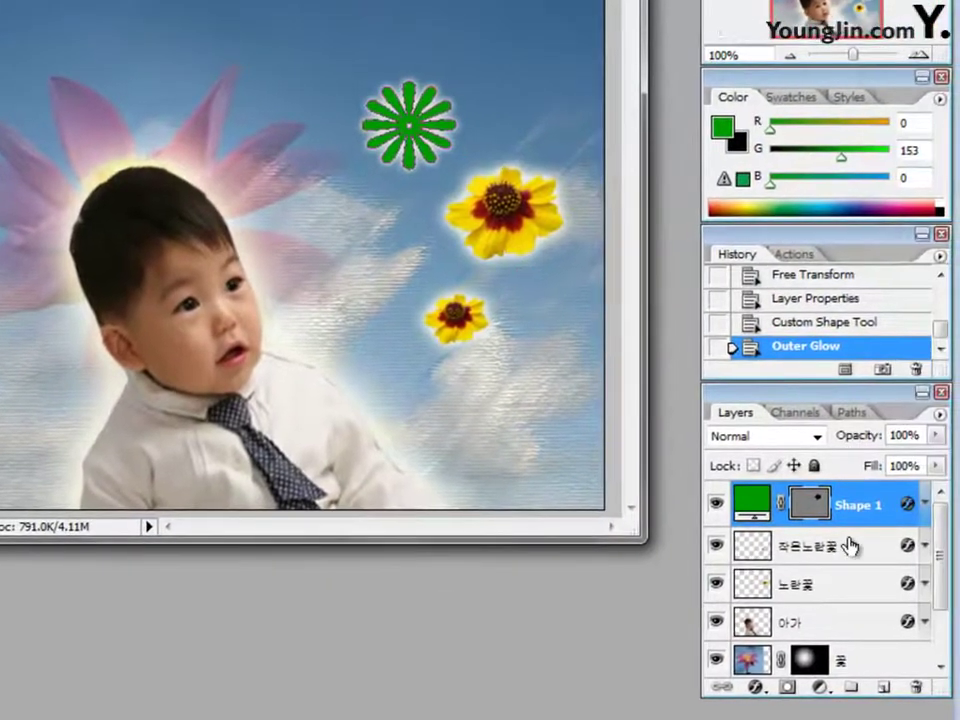
left_click(850, 545)
left_click(838, 516)
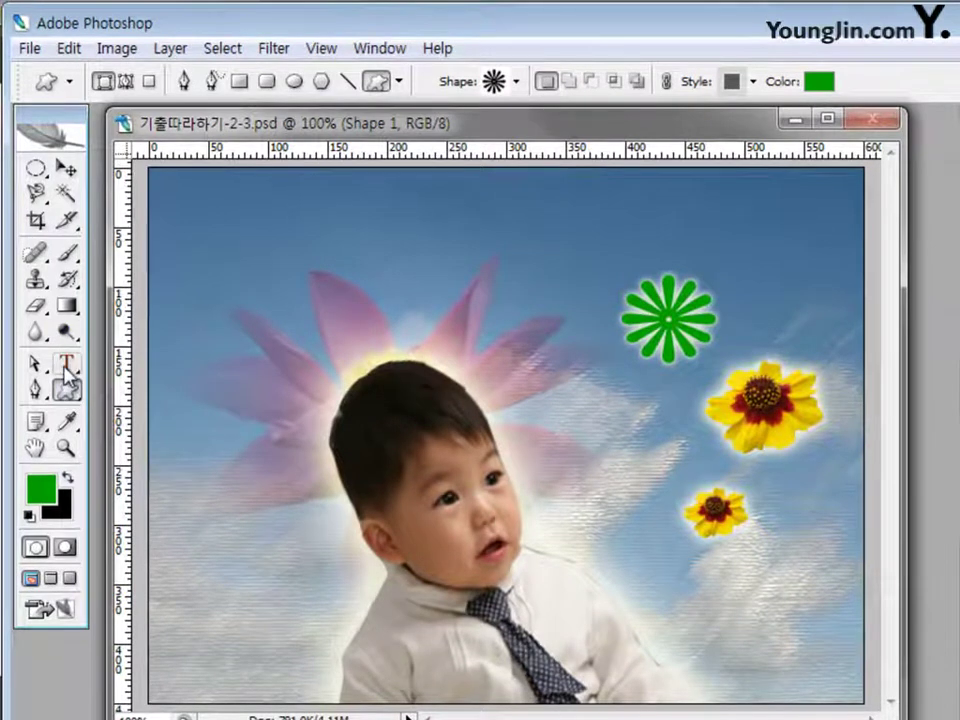
Set the font size for new horizontal text to 48 pt
left_click(65, 368)
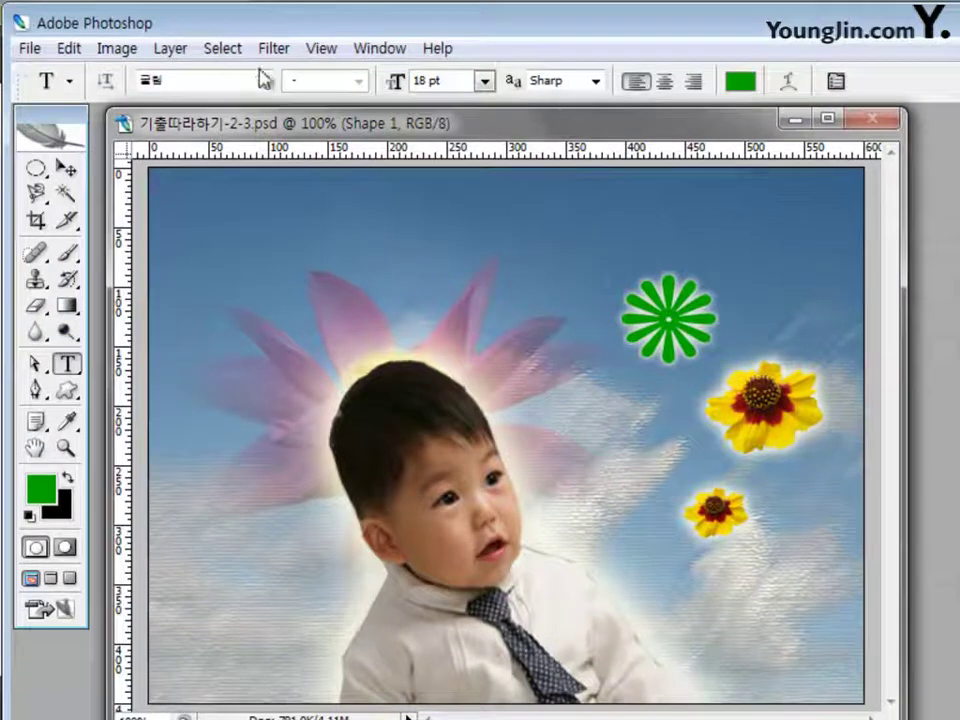
left_click(216, 79)
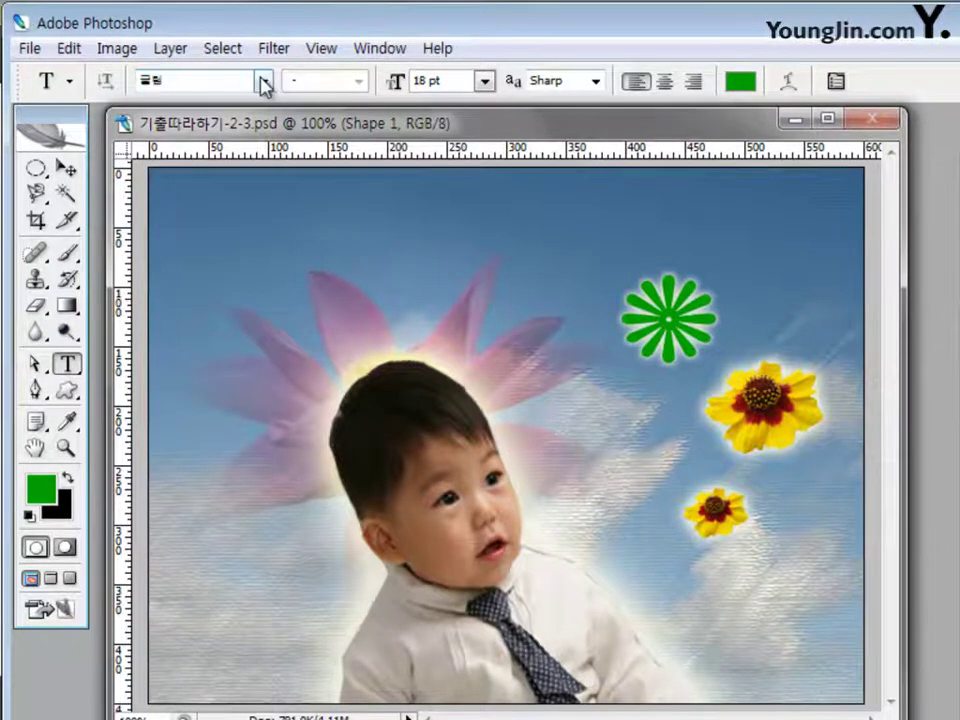
left_click(264, 82)
key("Escape")
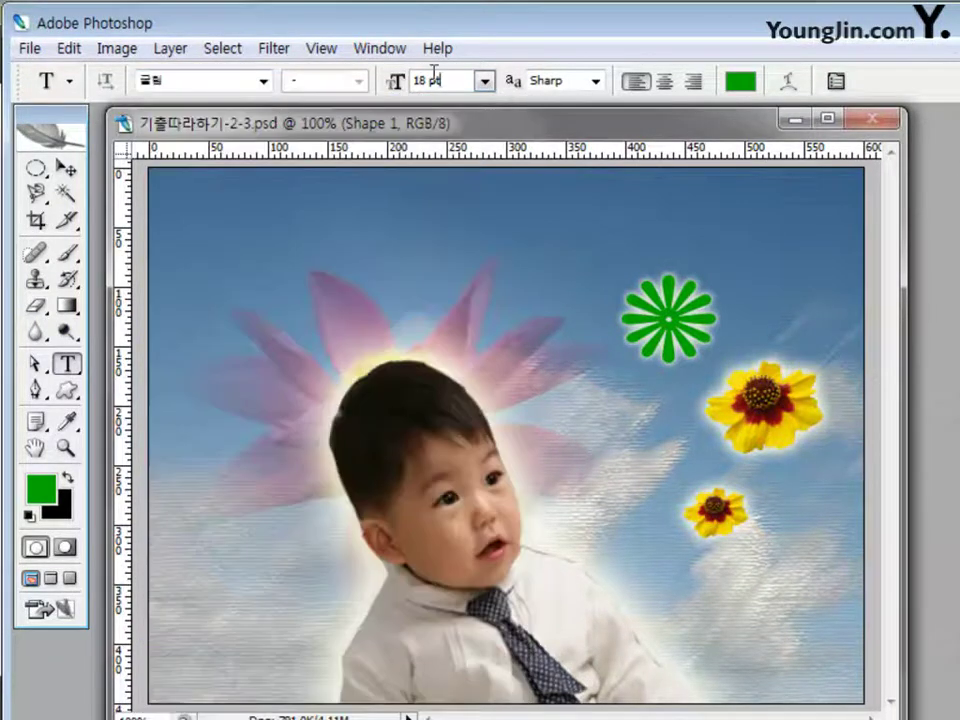
left_click(429, 80)
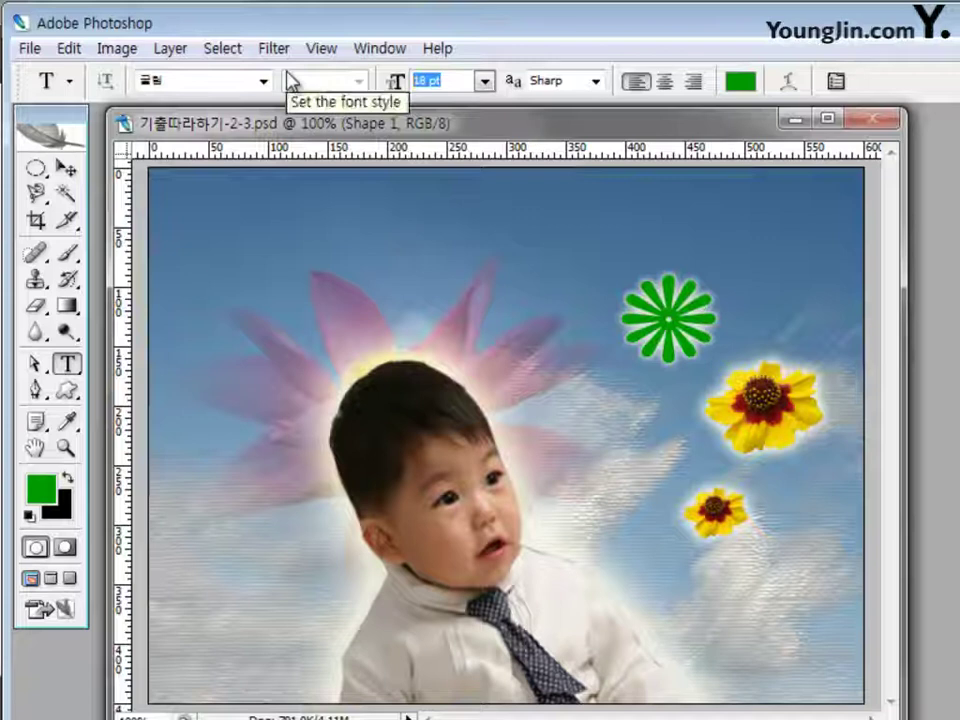
type("48")
key("Return")
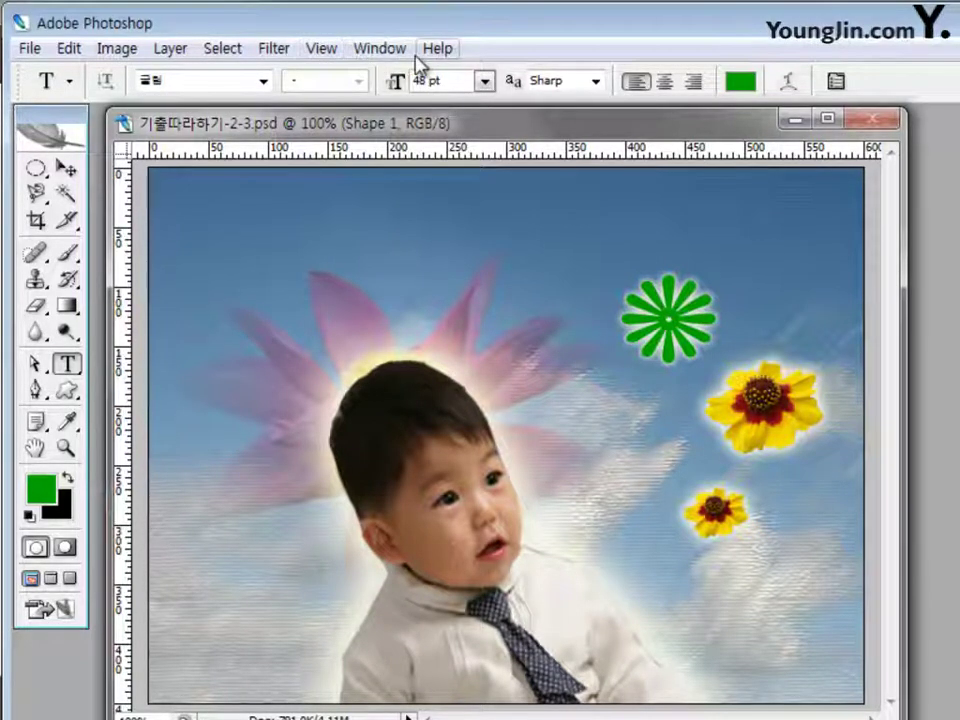
Set the text color to 33cccc
left_click(740, 82)
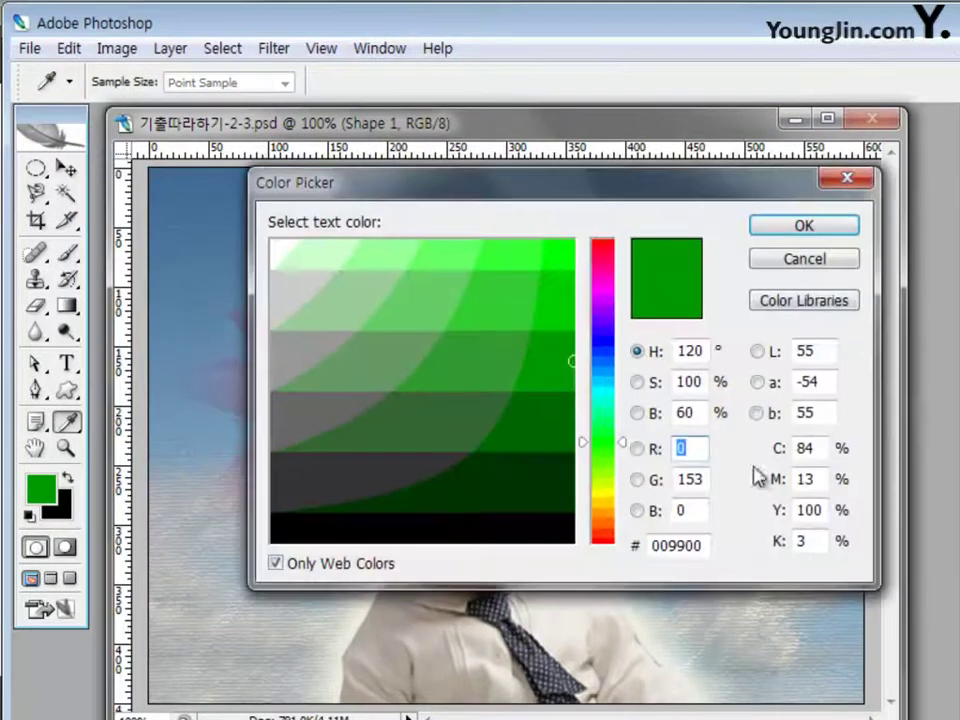
left_click(700, 546)
type("33")
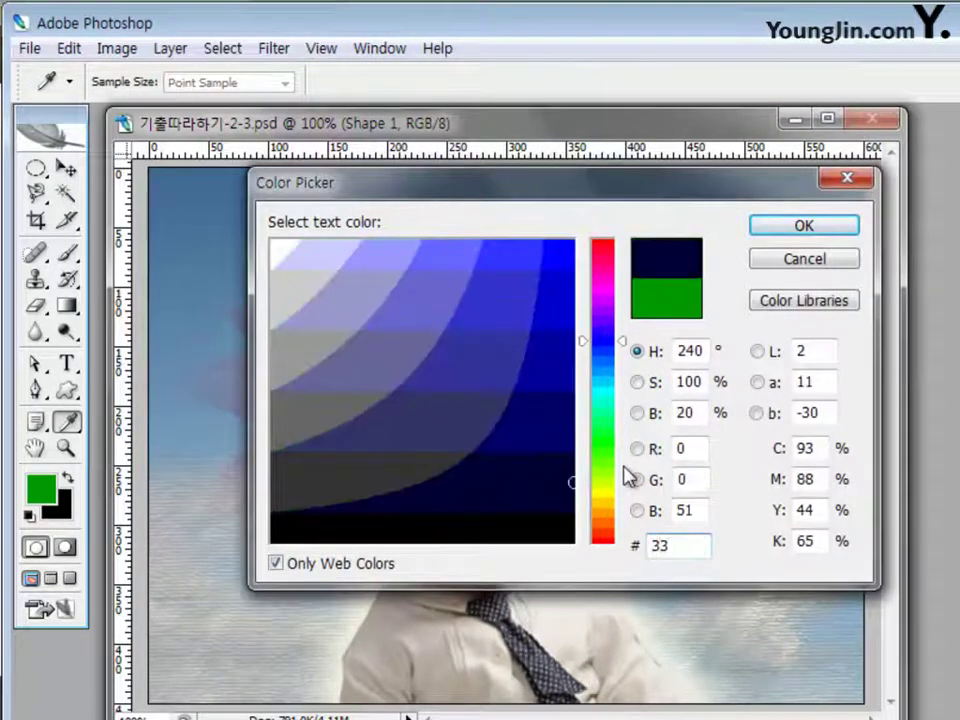
type("cccc")
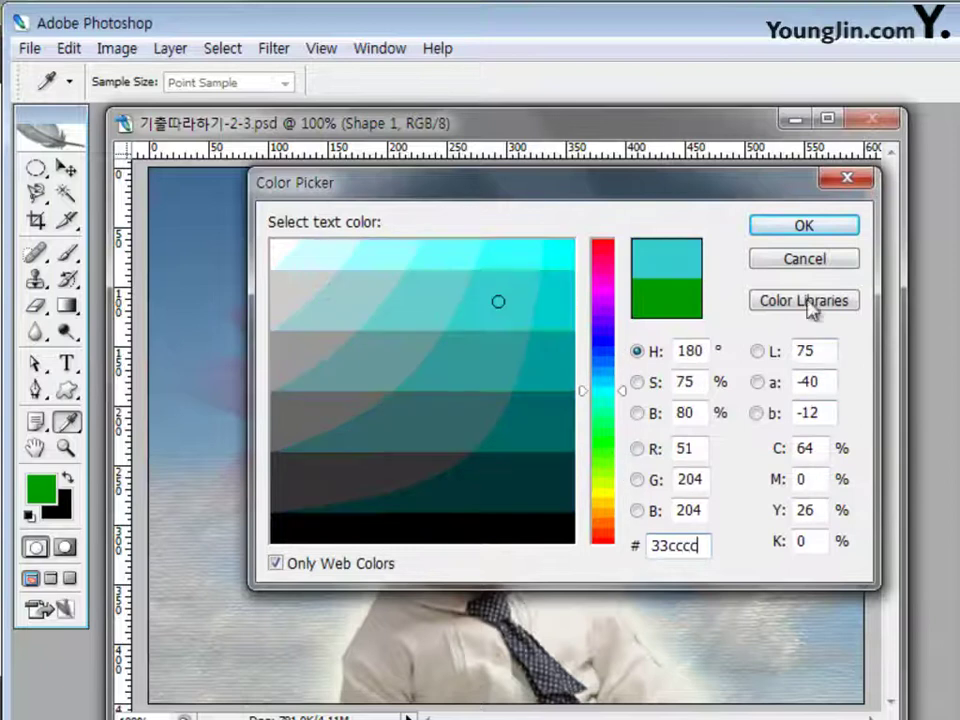
left_click(803, 234)
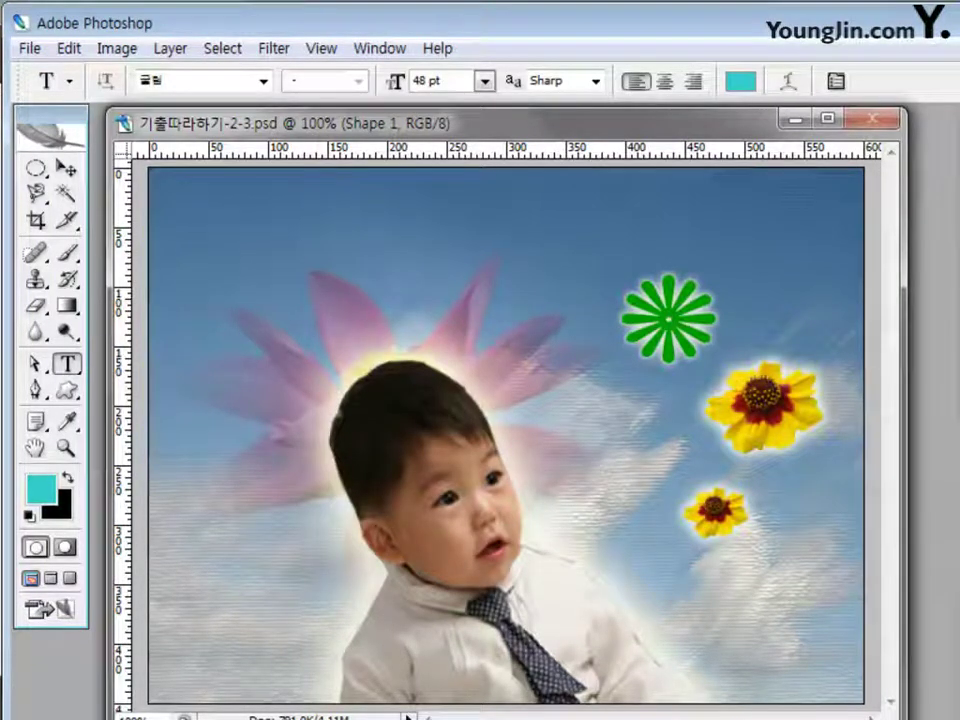
Add the text "우리아기" in the upper-left sky area of the image
left_click(184, 250)
type("우리")
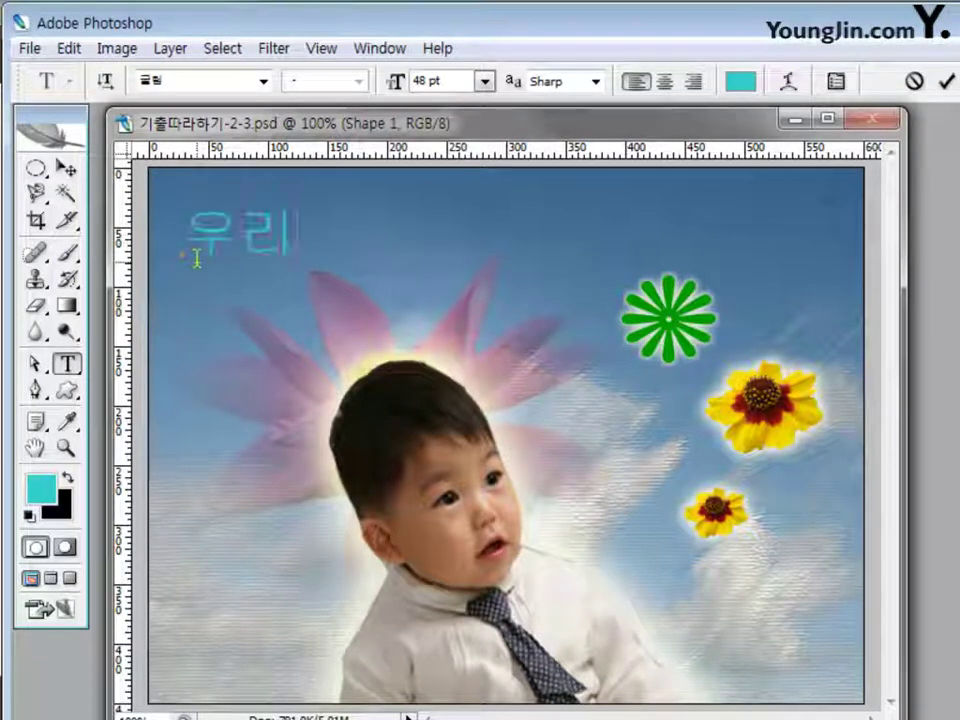
type("아기")
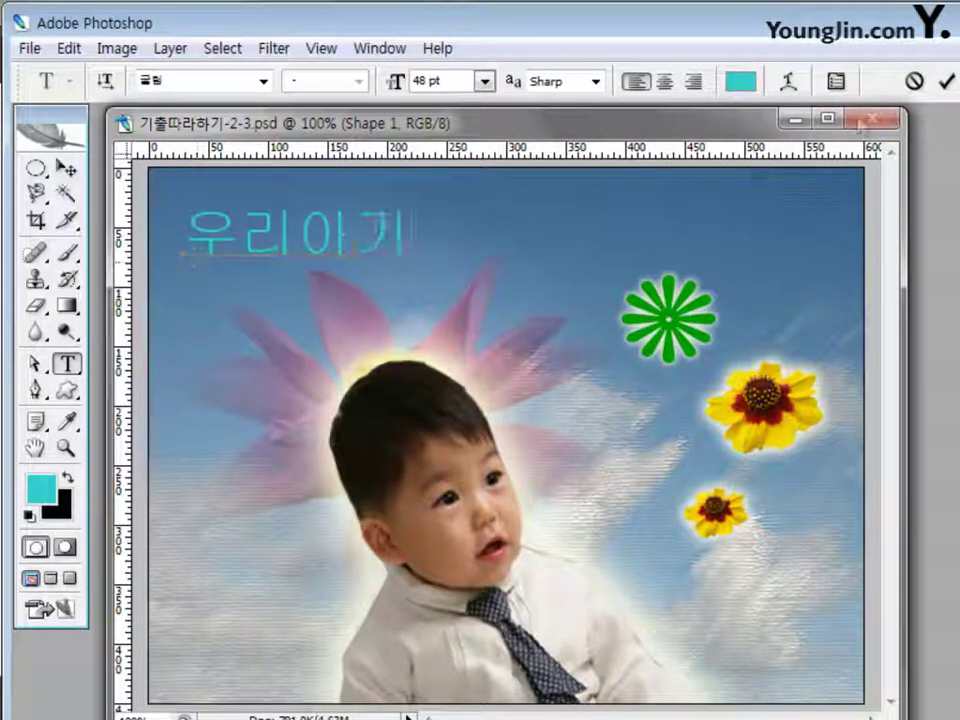
left_click(946, 83)
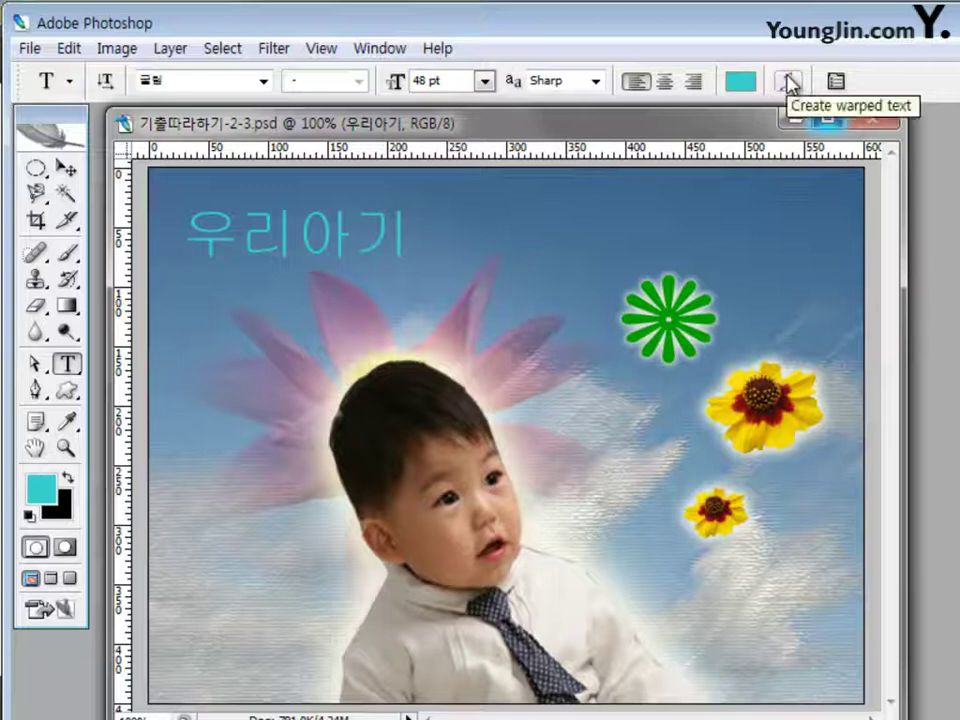
Warp the "우리아기" text with the Inflate style at +50% bend
left_click(790, 82)
left_click(620, 229)
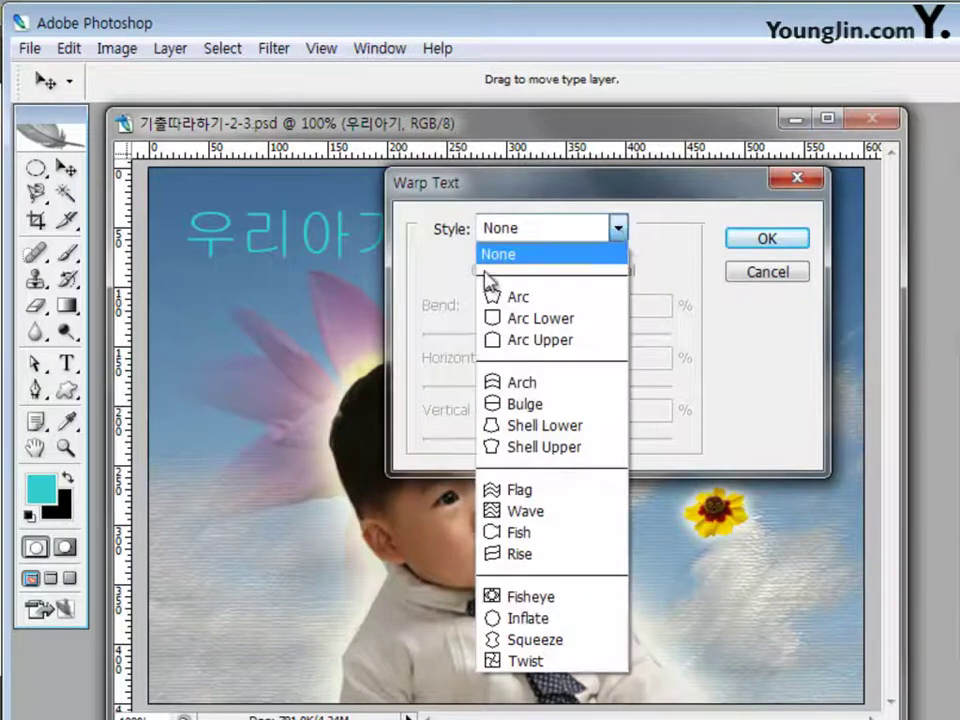
left_click(542, 619)
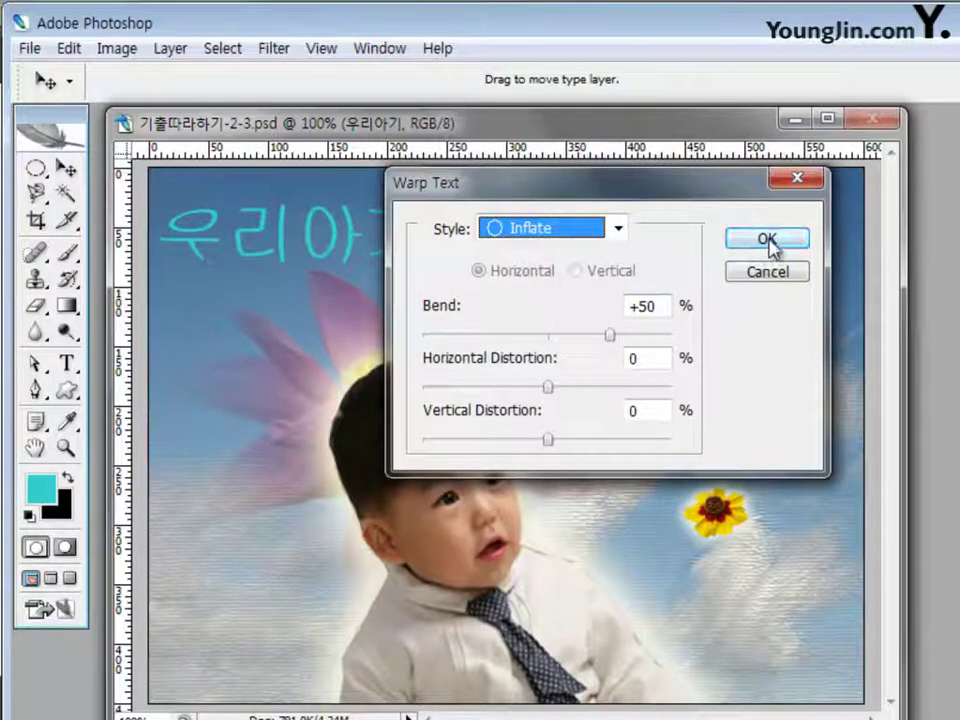
left_click(770, 243)
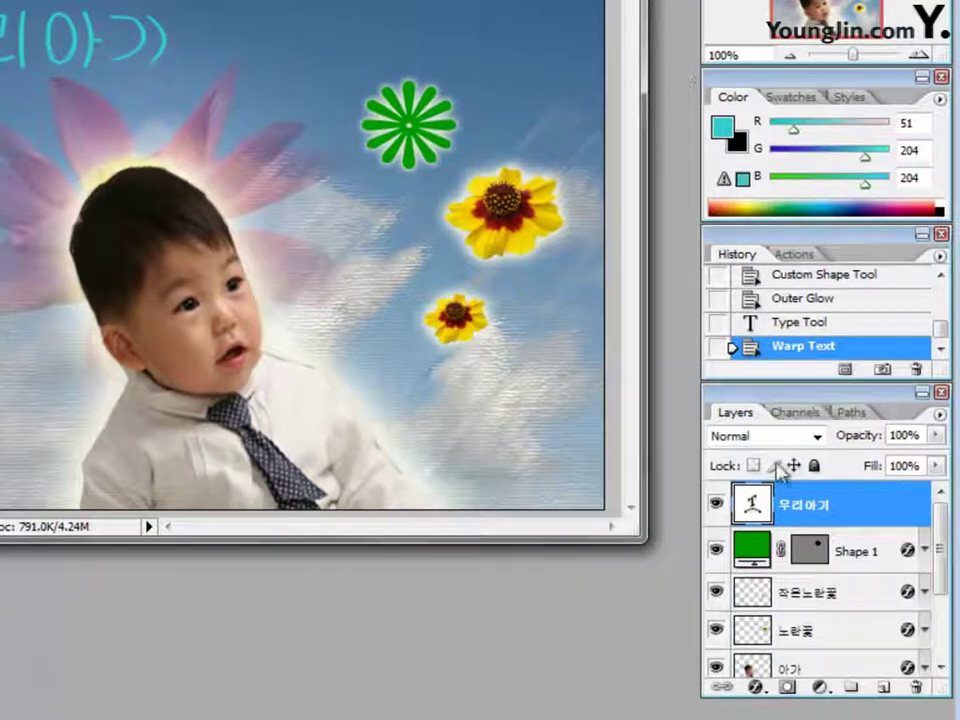
Add a 2 px white (ffffff) outside stroke to the "우리아기" text layer
left_click(755, 688)
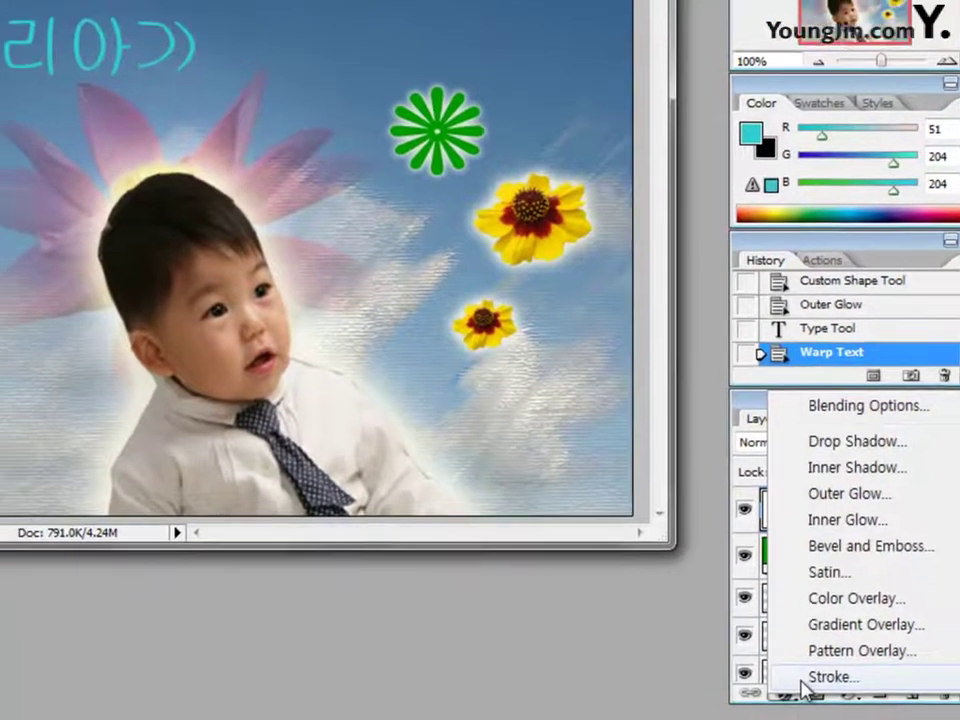
left_click(775, 675)
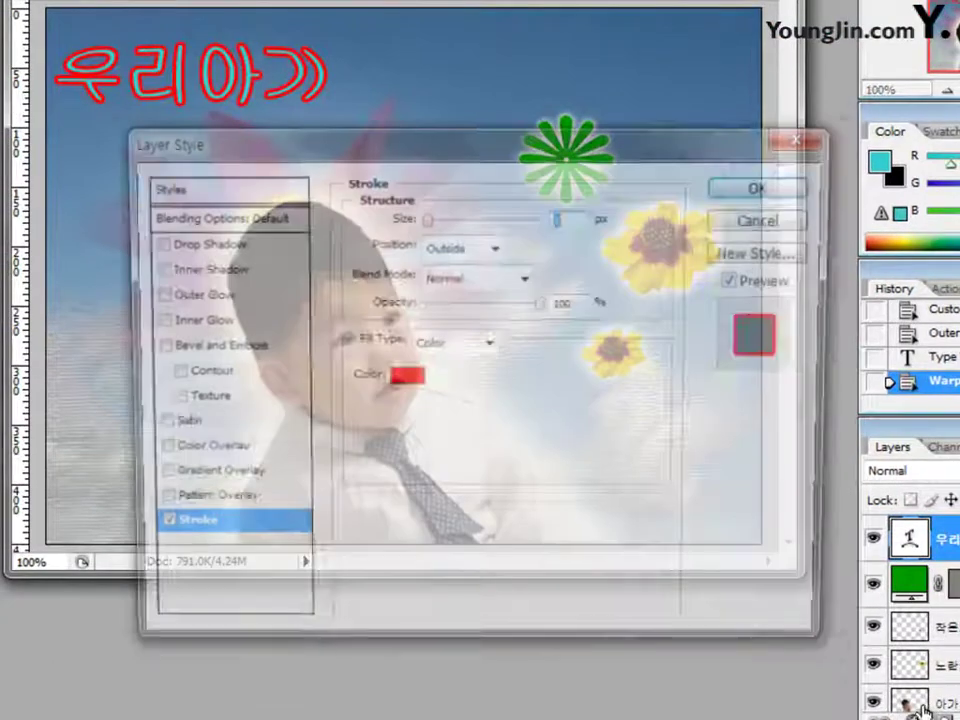
type("2")
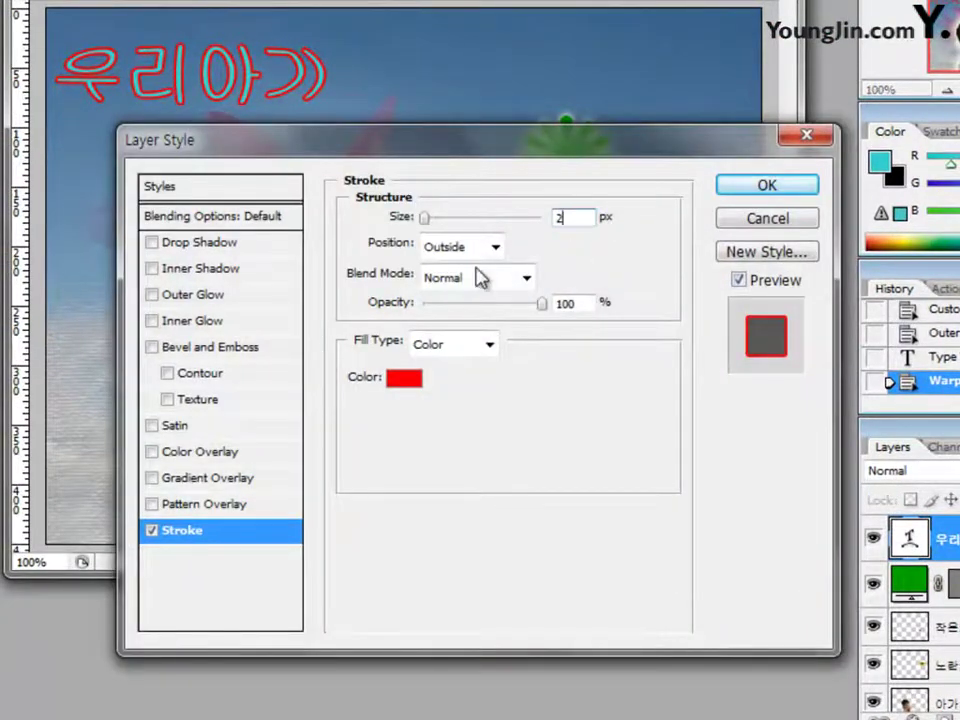
left_click(413, 381)
left_click(604, 388)
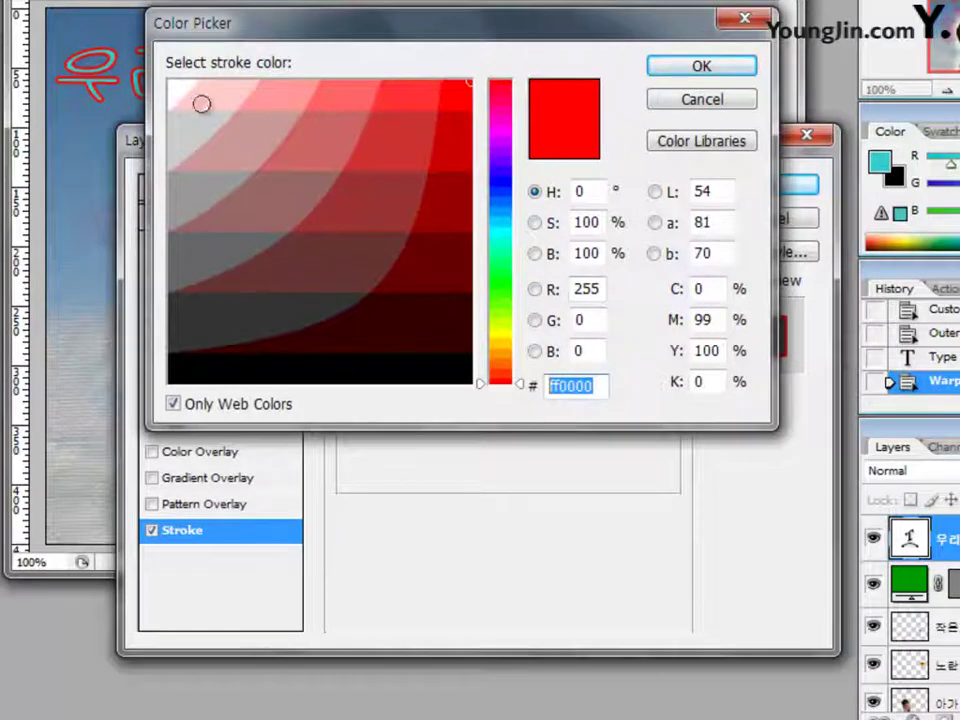
left_click(182, 96)
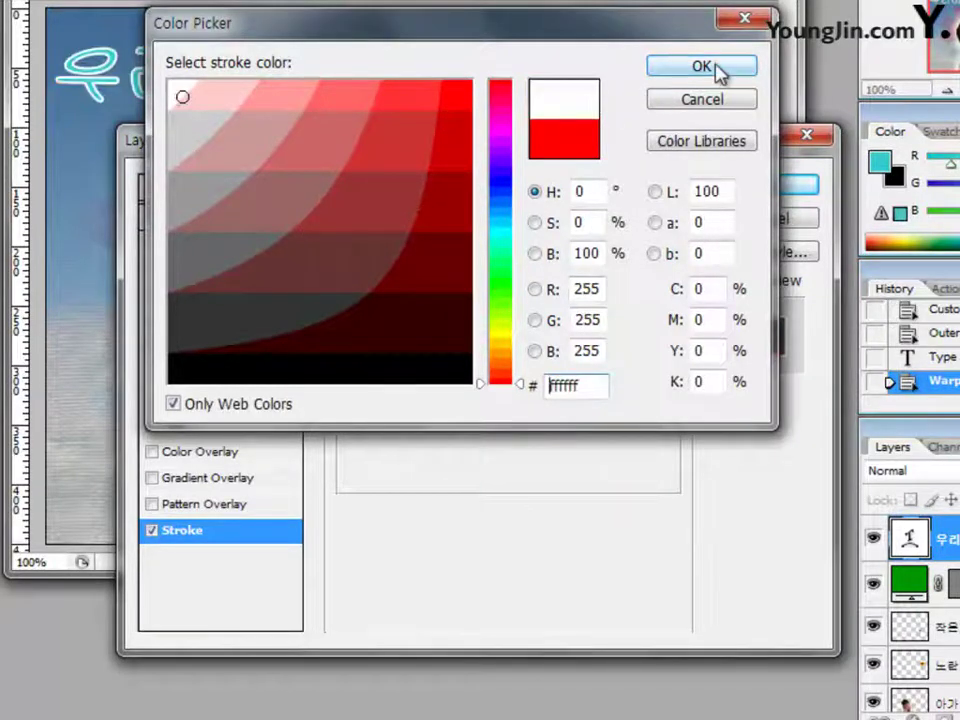
left_click(702, 66)
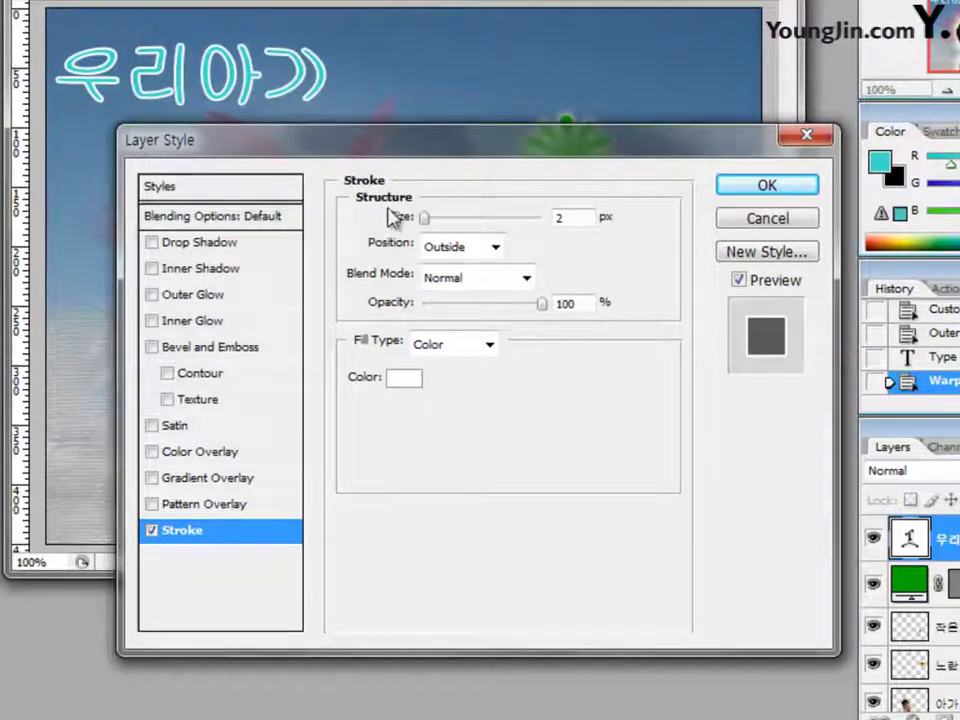
Add a drop shadow to the "우리아기" text with distance 7 px, spread 8% and size 7 px
left_click(225, 243)
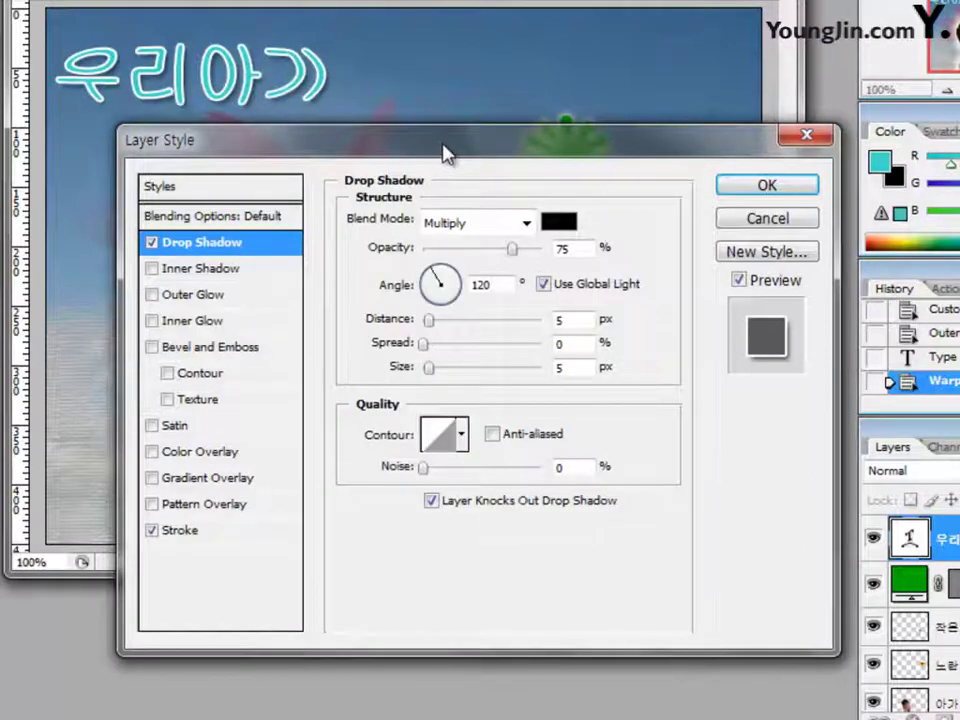
left_click_drag(445, 154, 496, 166)
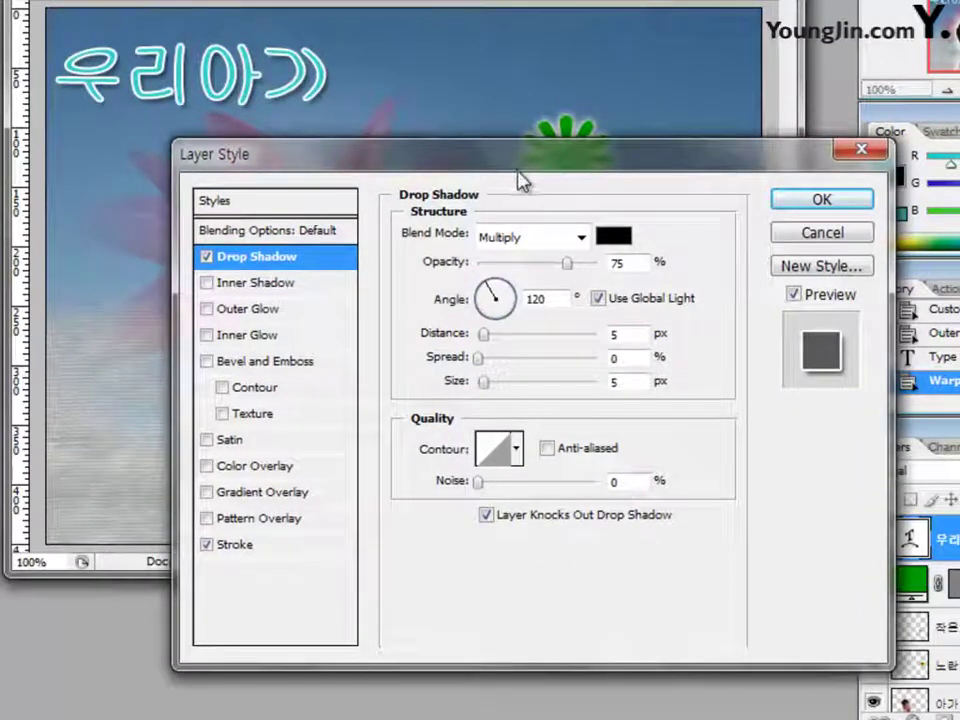
double_click(636, 335)
type("7")
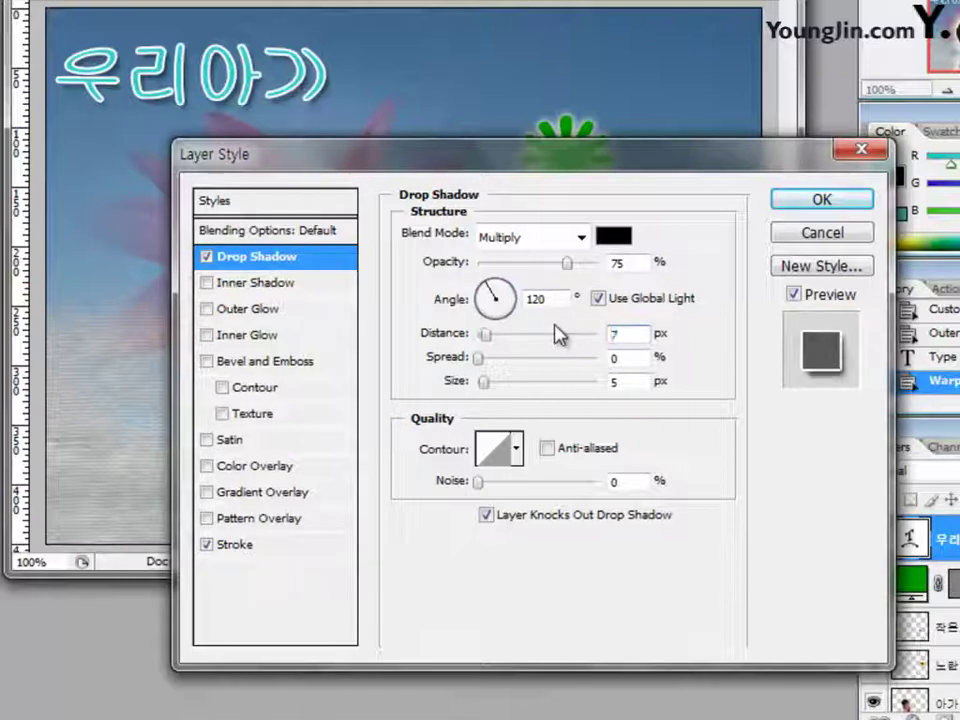
key("Tab")
type("8")
key("Tab")
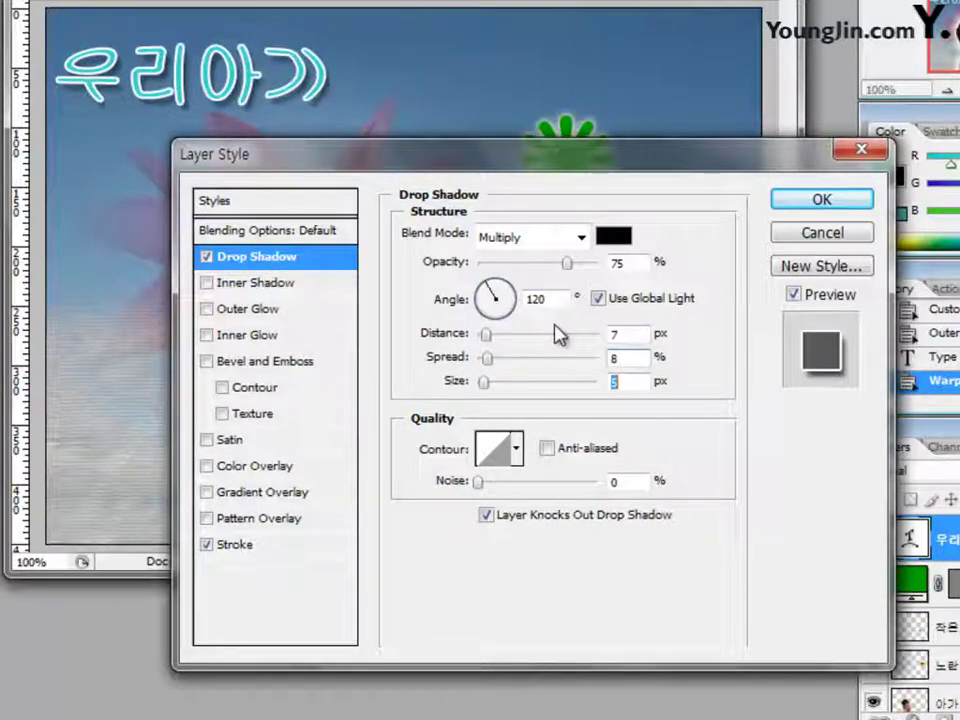
type("7")
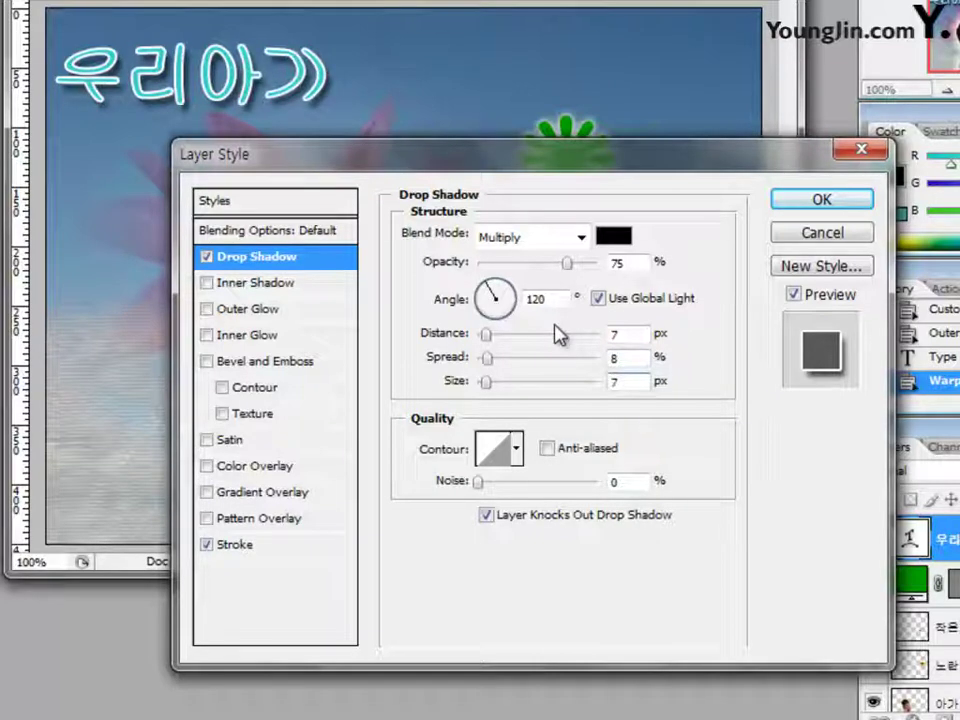
left_click(838, 204)
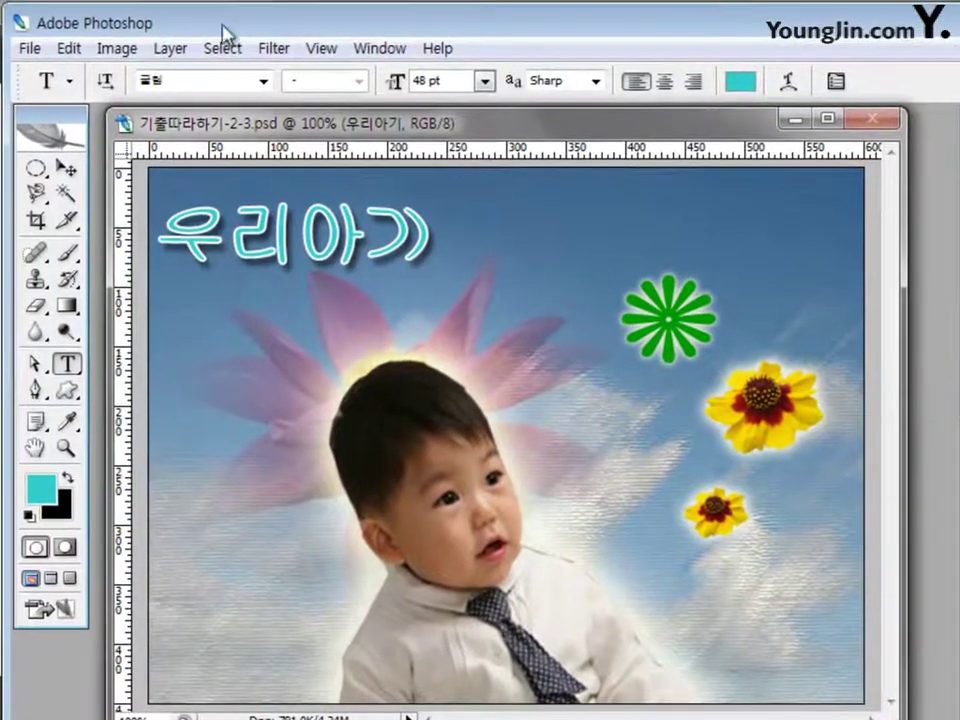
Shift the "우리아기" title slightly up and to the right, and add a new empty layer above it
left_click(67, 168)
left_click_drag(272, 233, 281, 229)
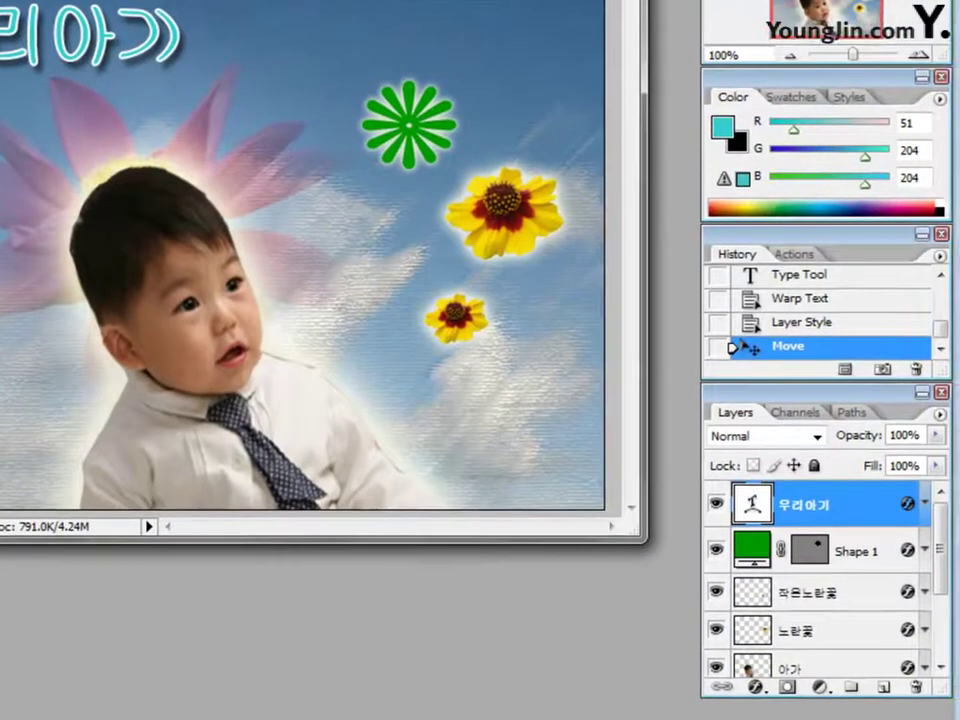
left_click(884, 695)
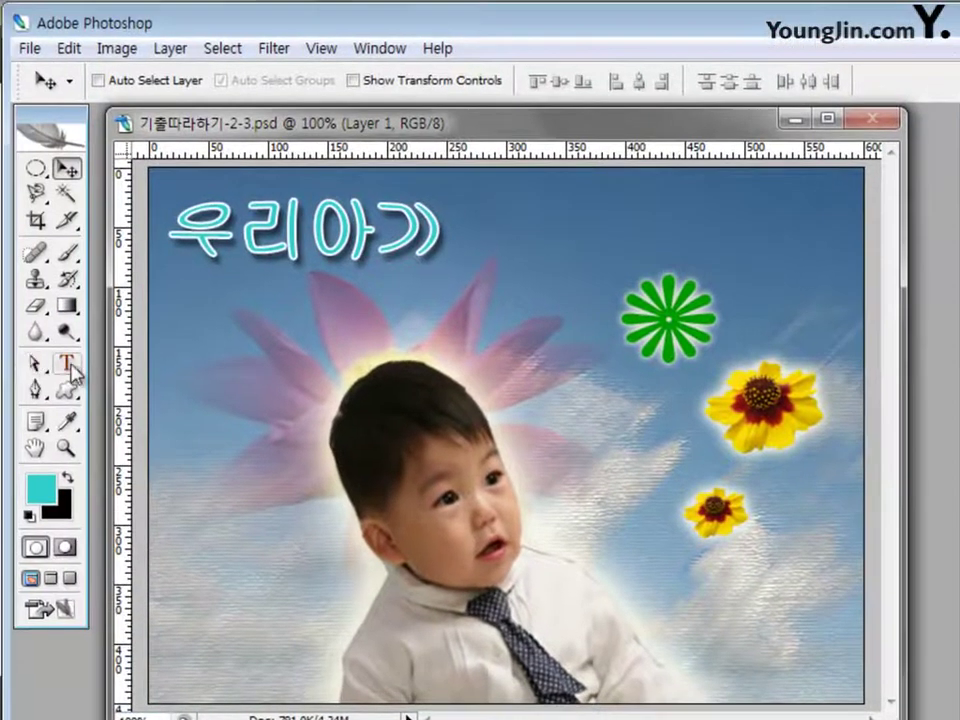
Add the horizontal text "생애 첫 생일" in the sky just right of the "우리아기" title
left_click(40, 352)
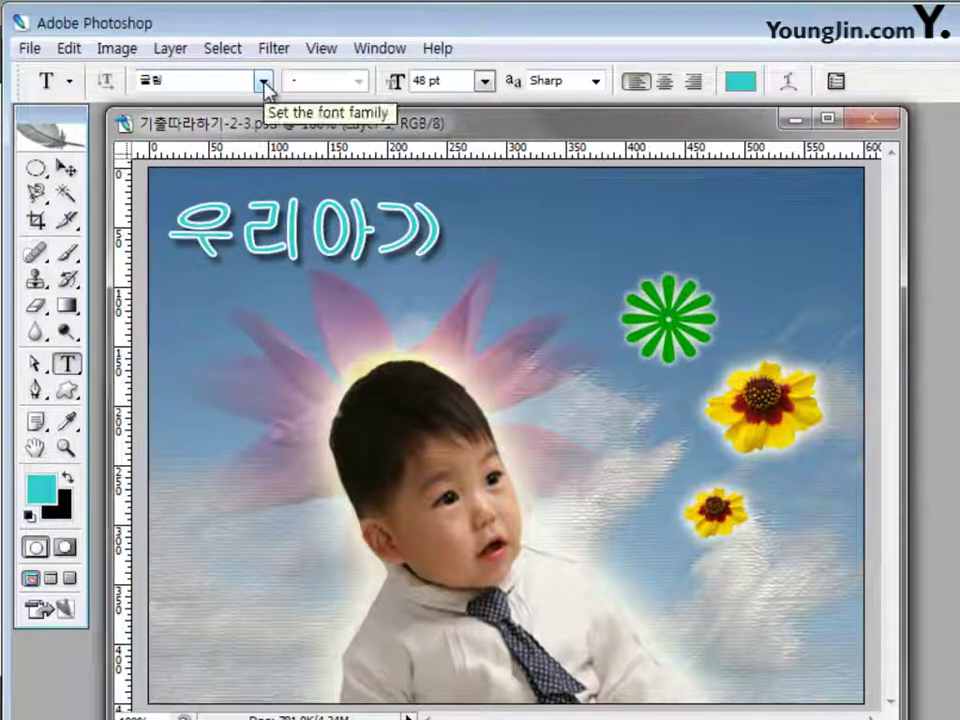
left_click(428, 82)
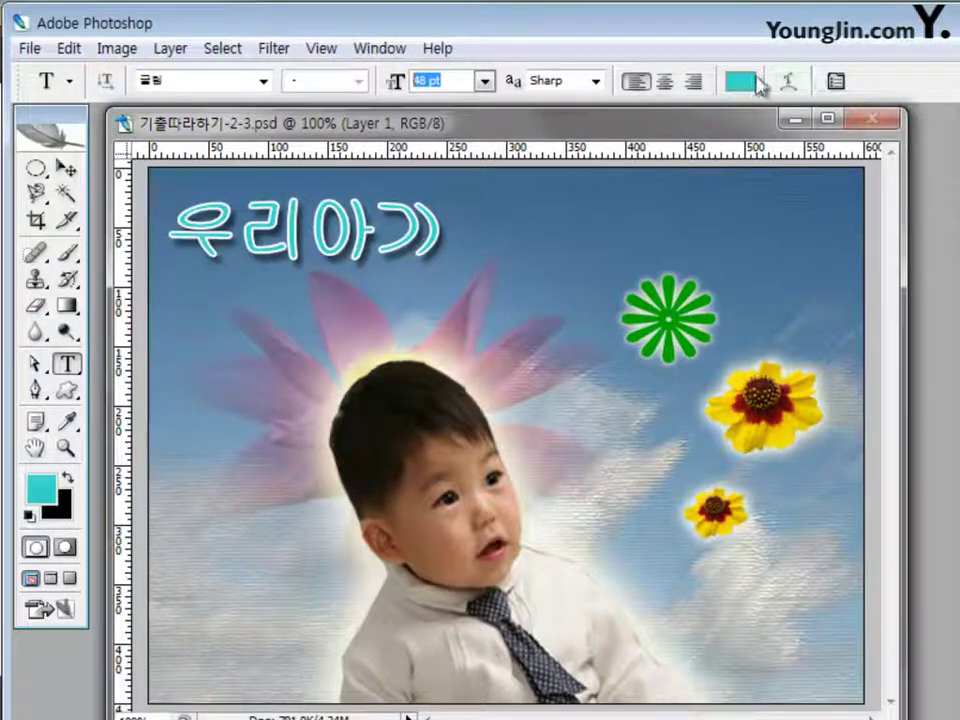
left_click(882, 91)
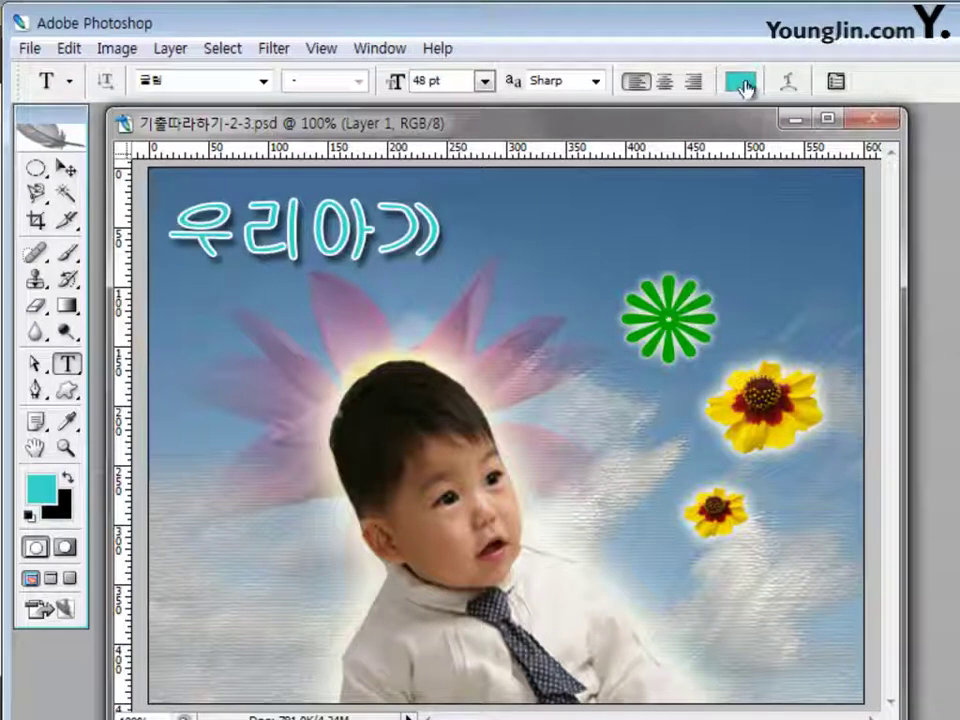
left_click(468, 240)
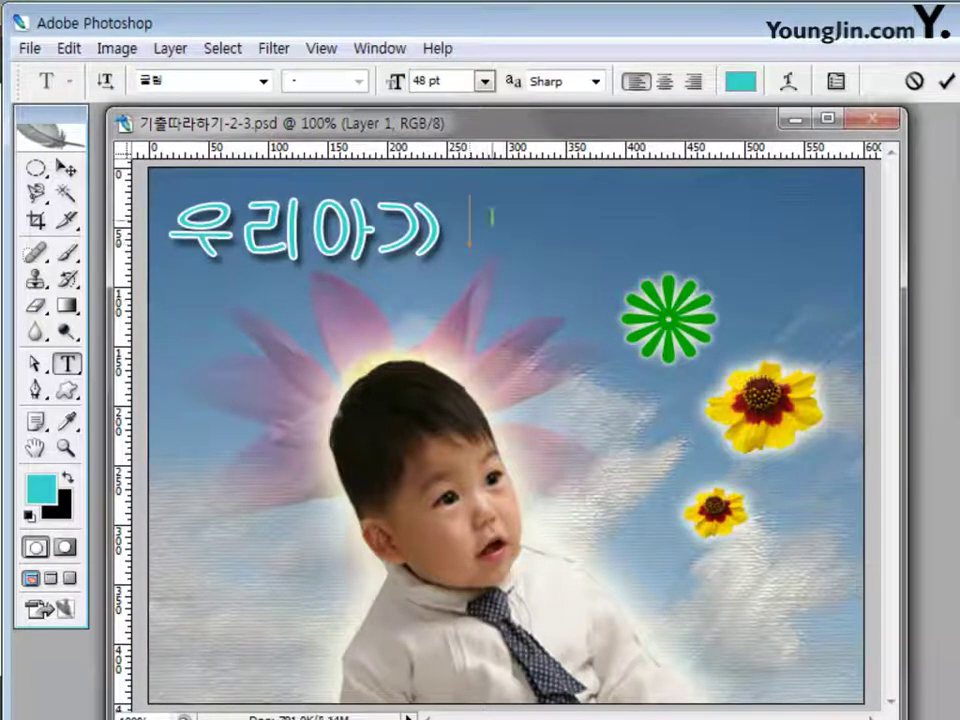
type("생에 ㅂ")
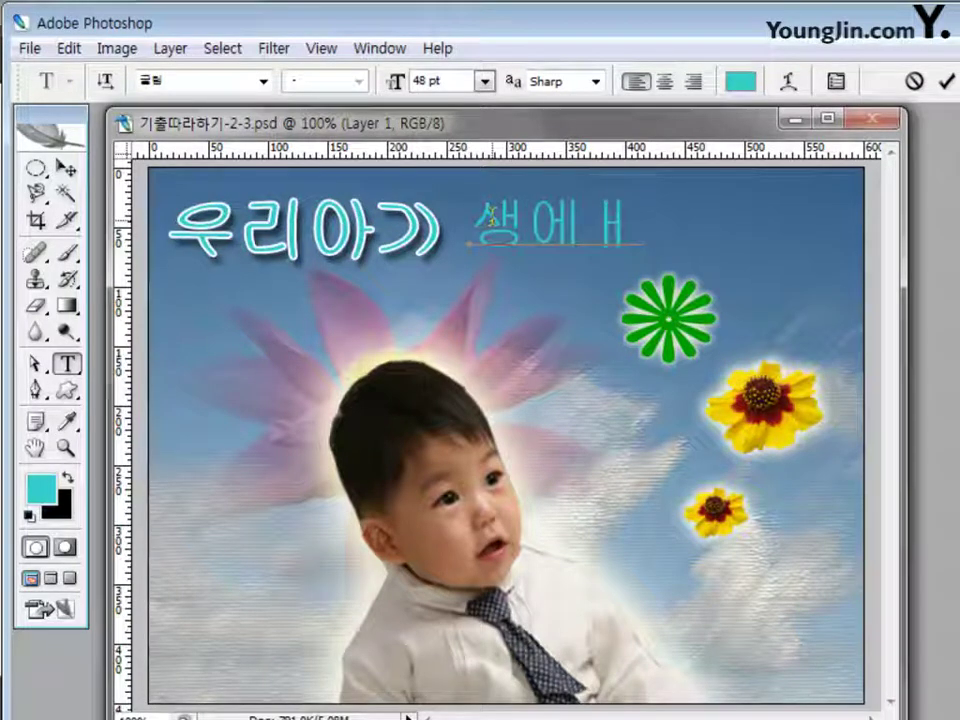
key("BackSpace")
key("BackSpace")
key("BackSpace")
type("애 첫 생일")
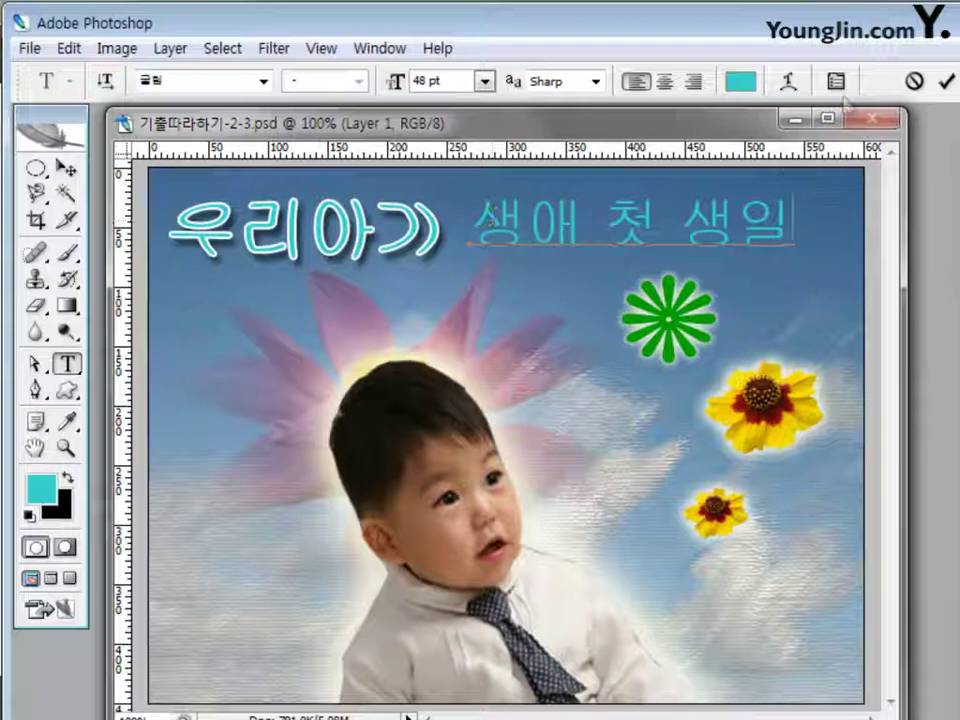
left_click_drag(697, 274, 694, 282)
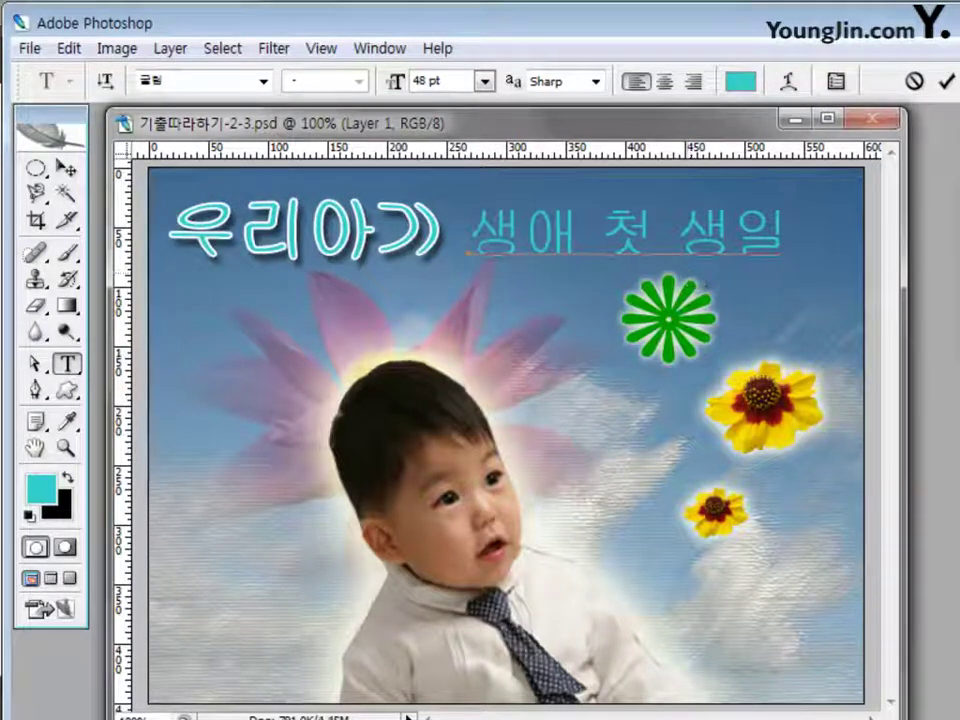
left_click(945, 82)
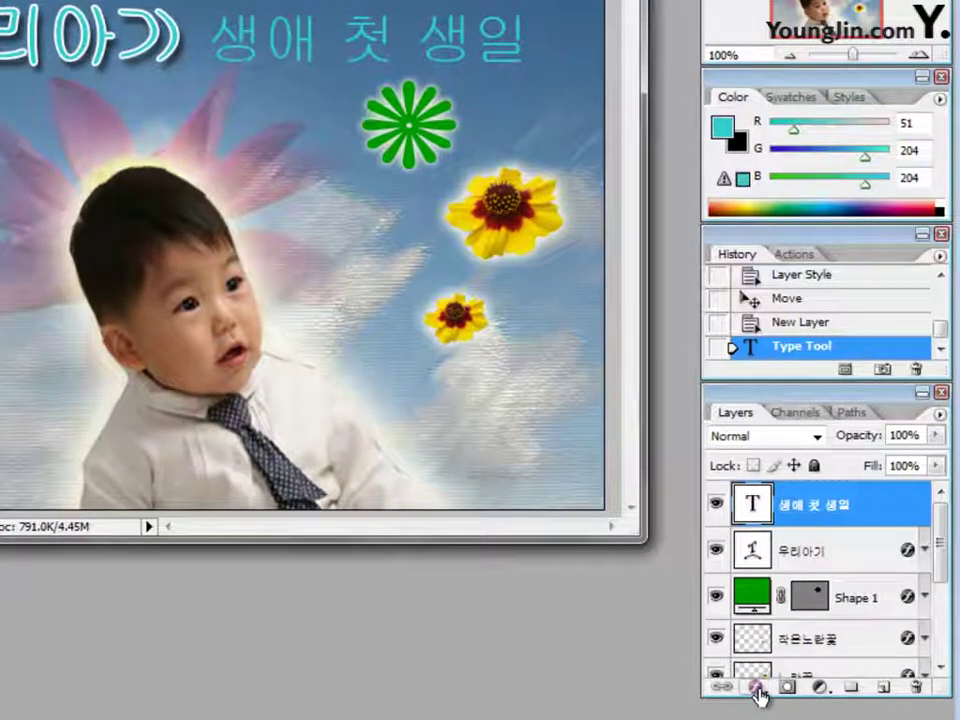
Add a 3 px white outside stroke to the "생애 첫 생일" text layer
left_click(759, 690)
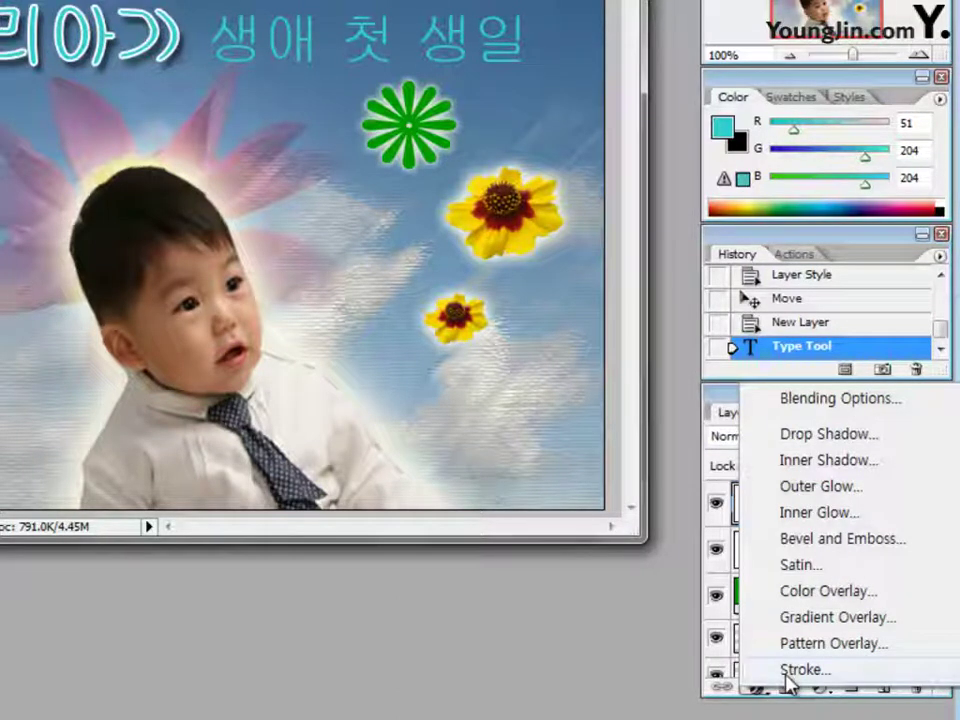
left_click(786, 674)
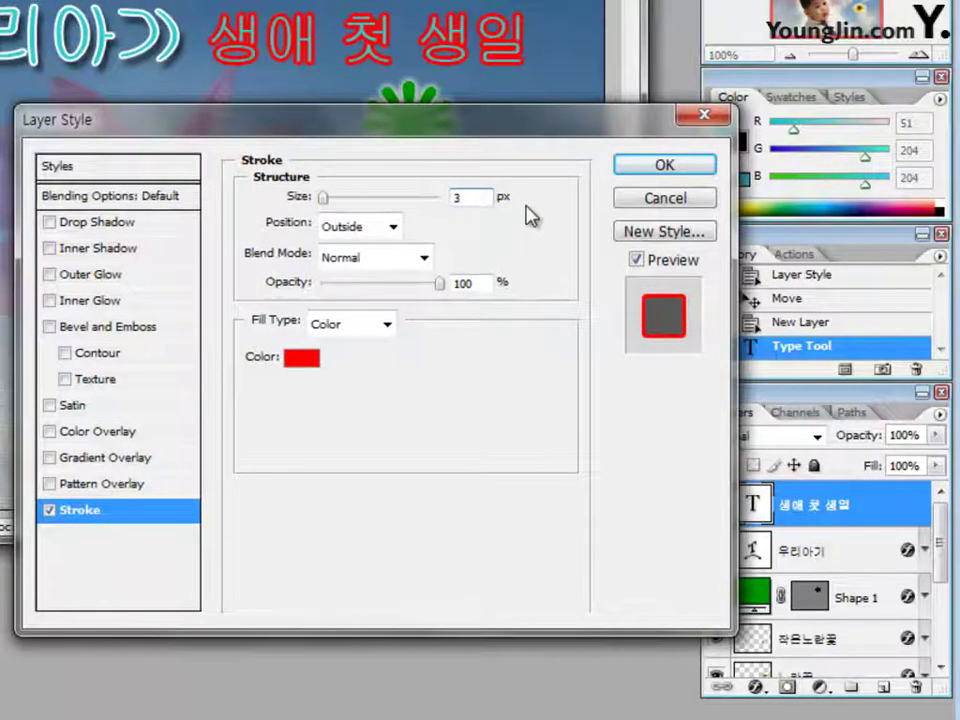
left_click(305, 357)
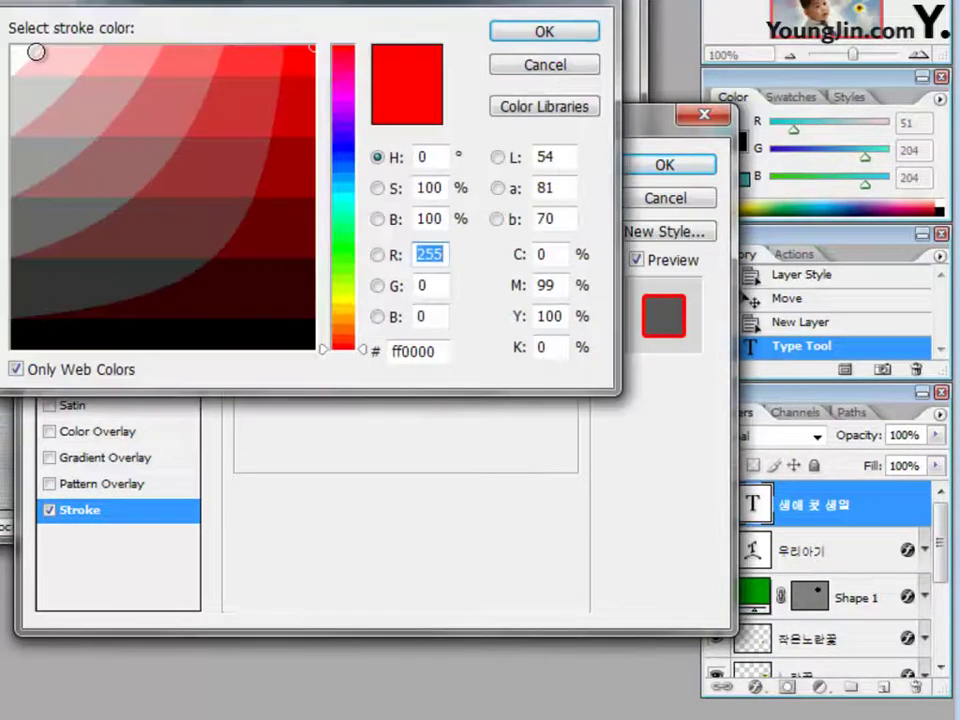
left_click(22, 58)
left_click(508, 40)
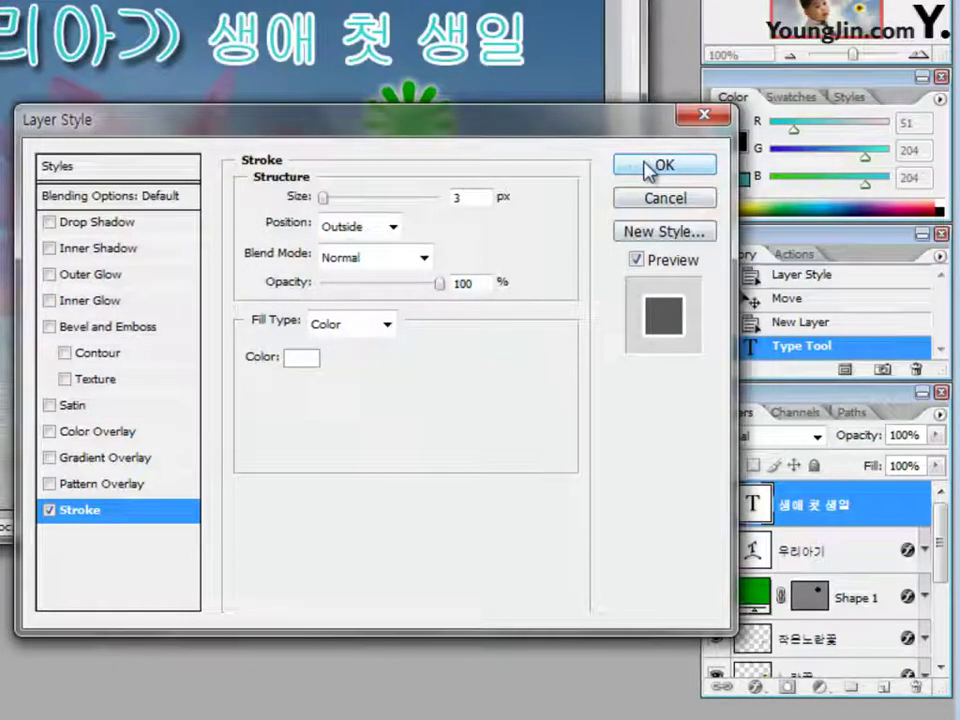
Add a linear gradient overlay to the "생애 첫 생일" text and set the gradient's start color to ff0000
left_click(97, 459)
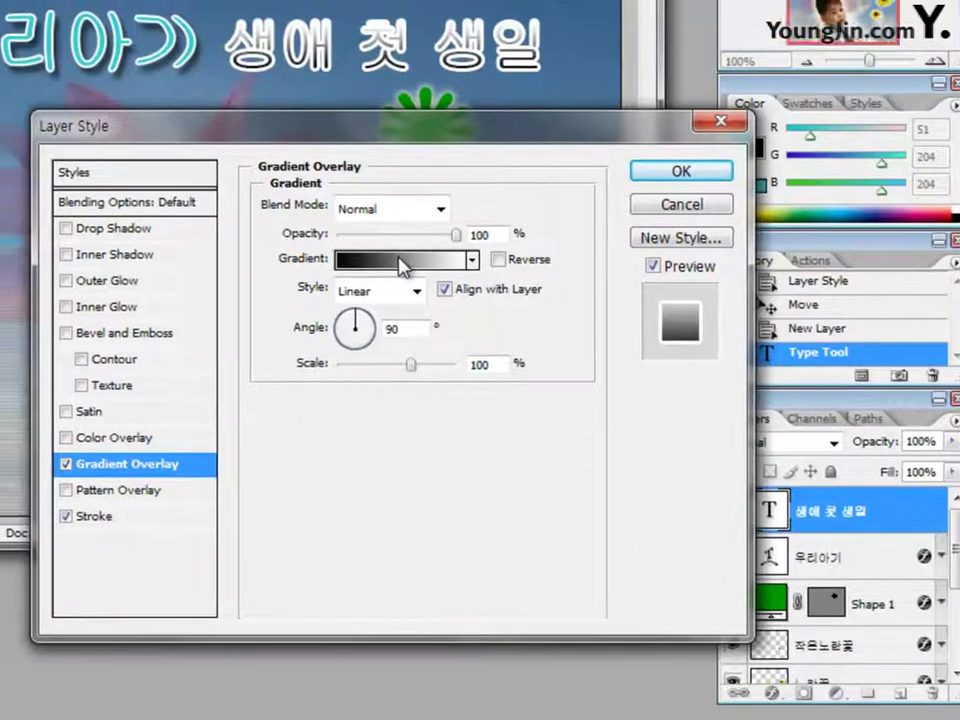
left_click(435, 253)
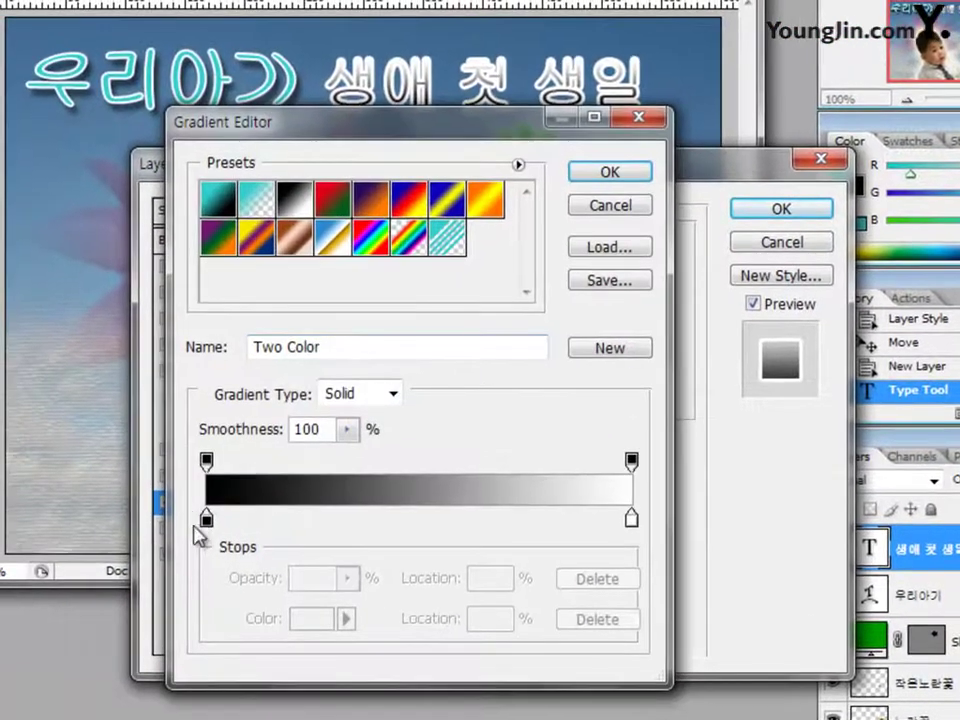
double_click(206, 519)
left_click(550, 400)
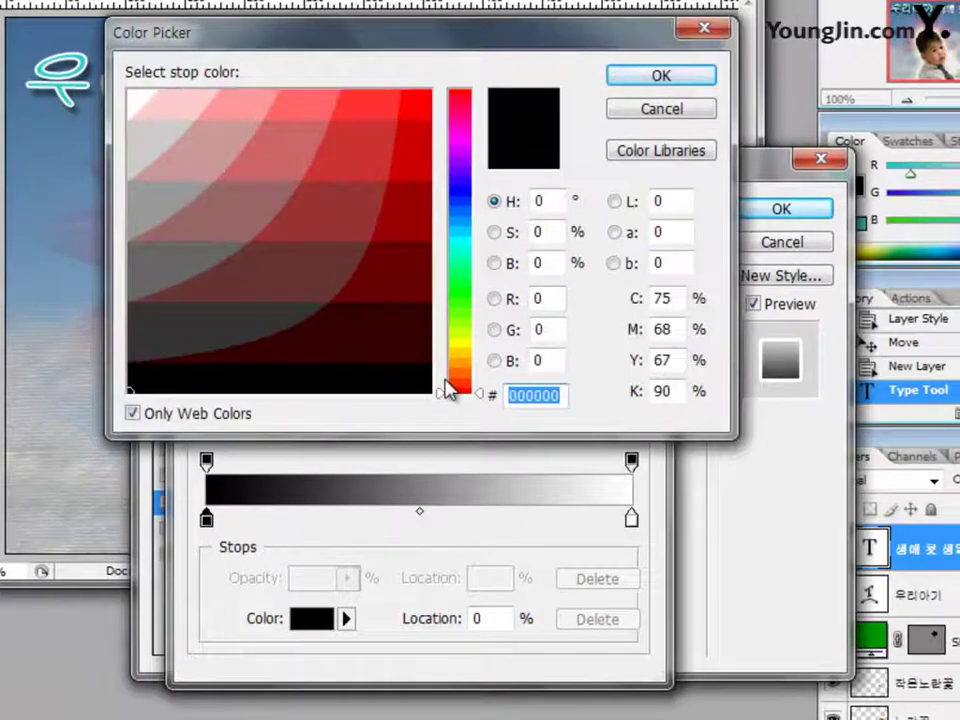
type("ㄹ")
key("BackSpace")
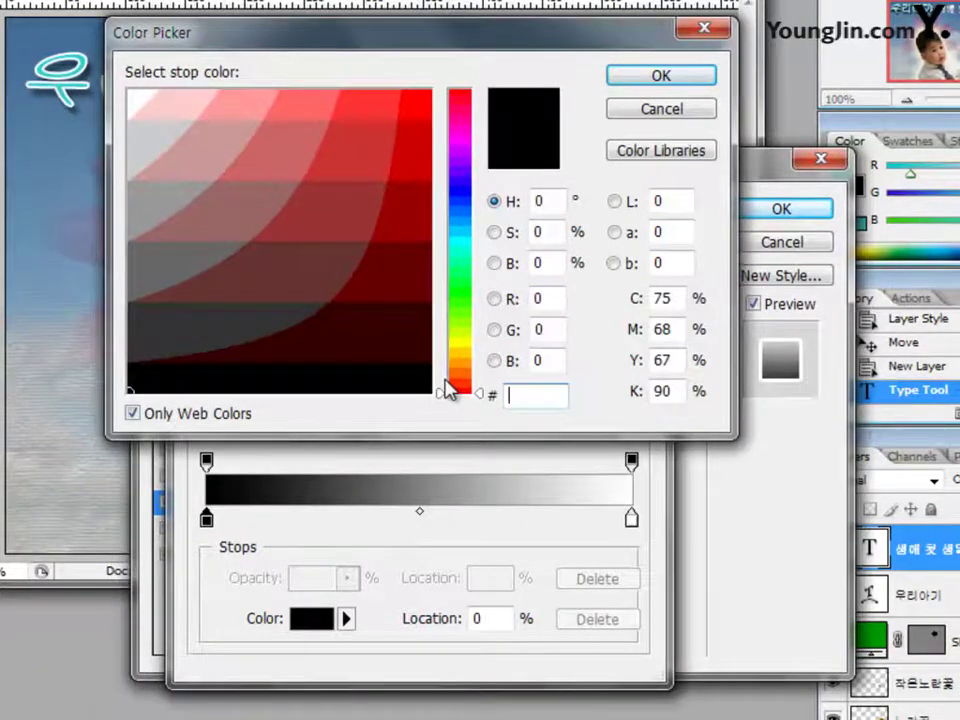
type("ff0000")
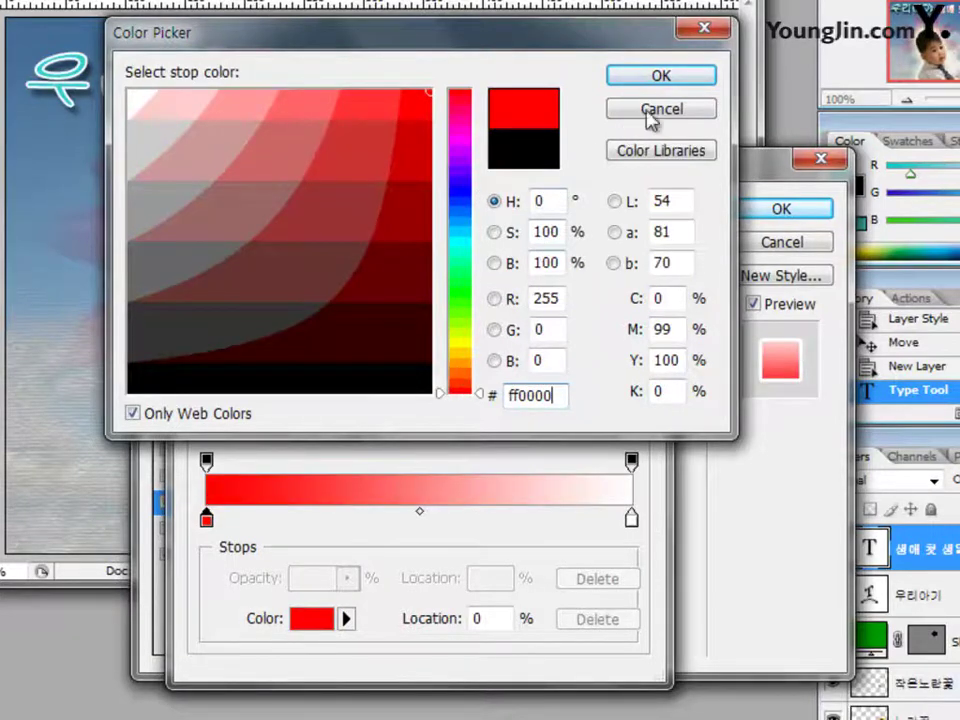
left_click(661, 75)
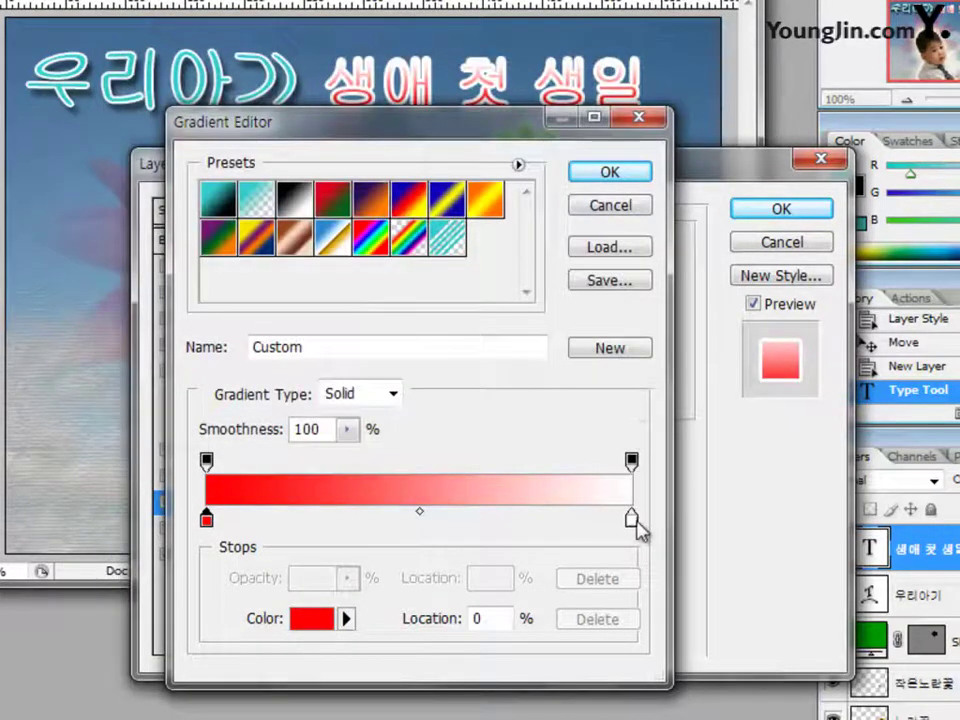
Set the end color stop of the text's overlay gradient to ffff00
double_click(631, 518)
left_click(559, 400)
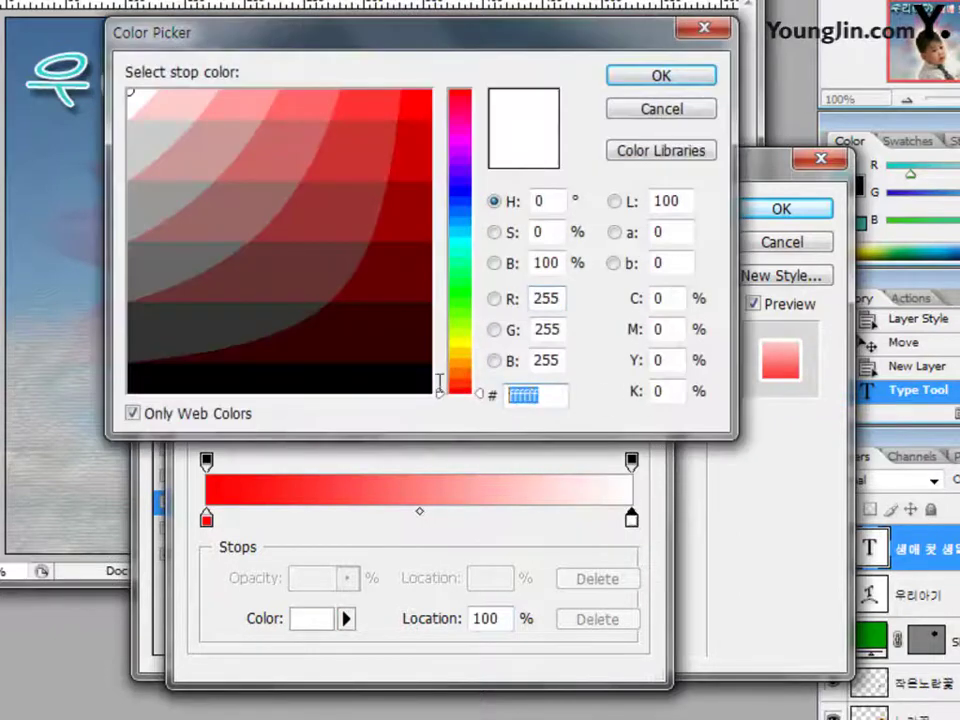
type("ffff00")
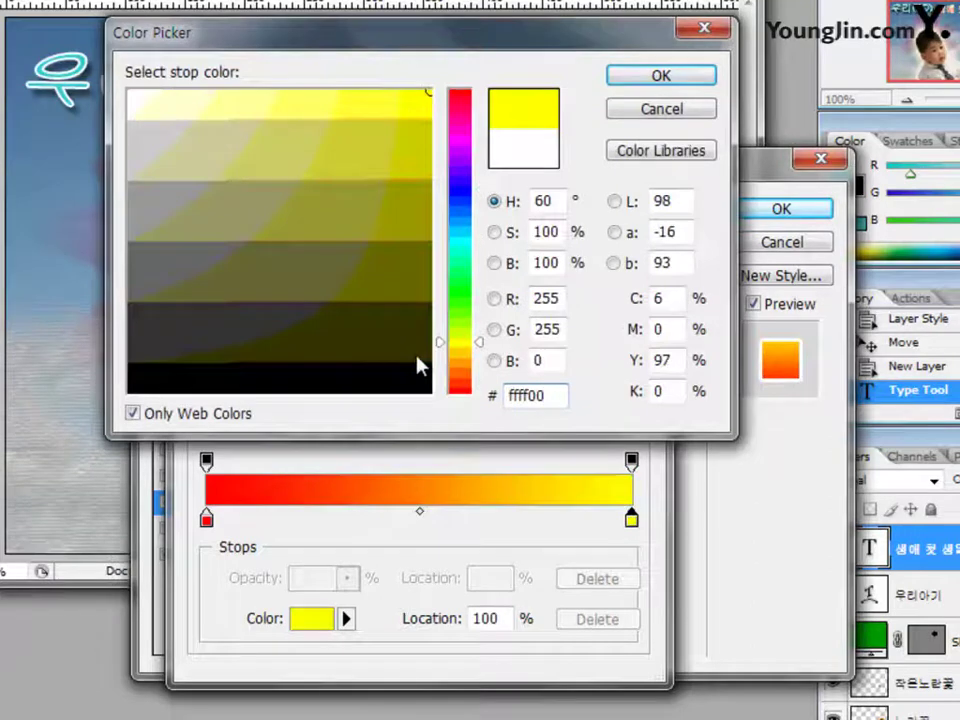
left_click(703, 84)
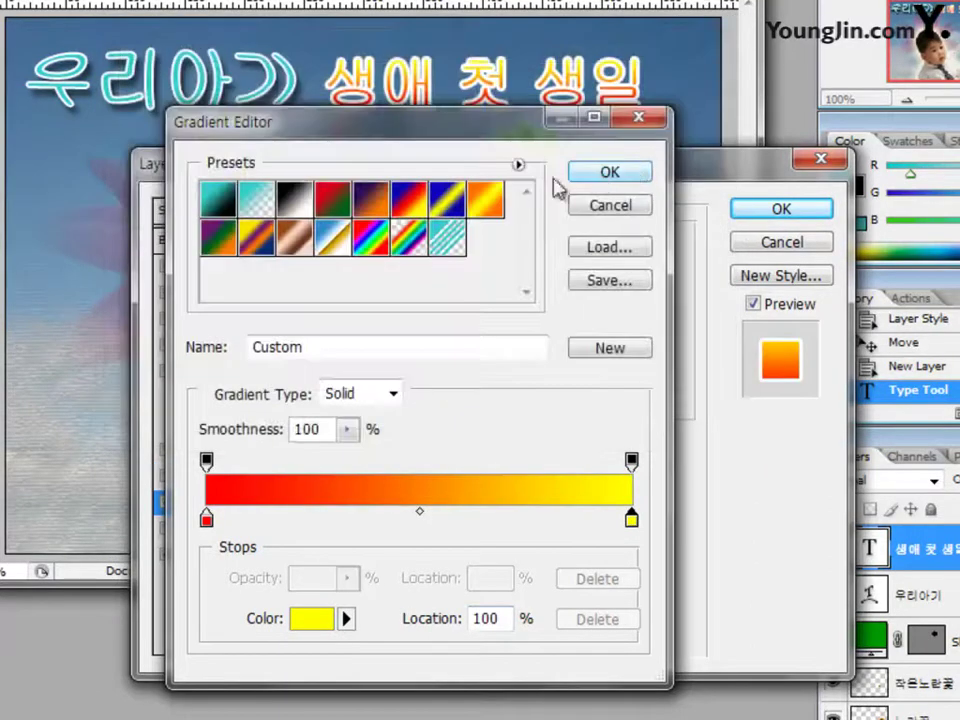
Apply the ff0000-to-ffff00 gradient overlay to the "생애 첫 생일" text layer
left_click(606, 174)
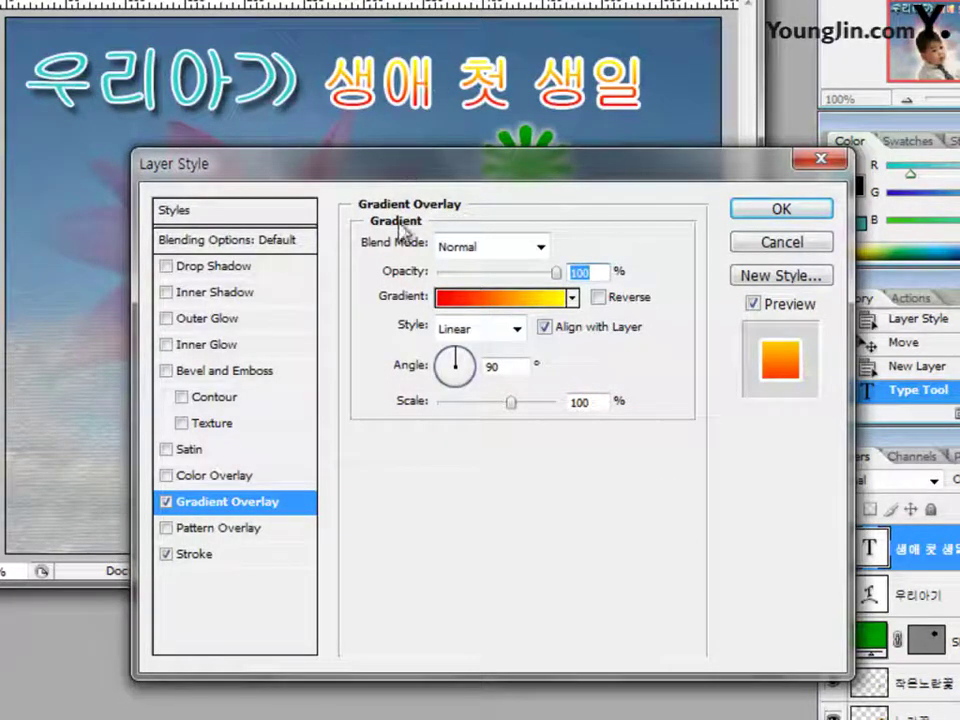
left_click(803, 211)
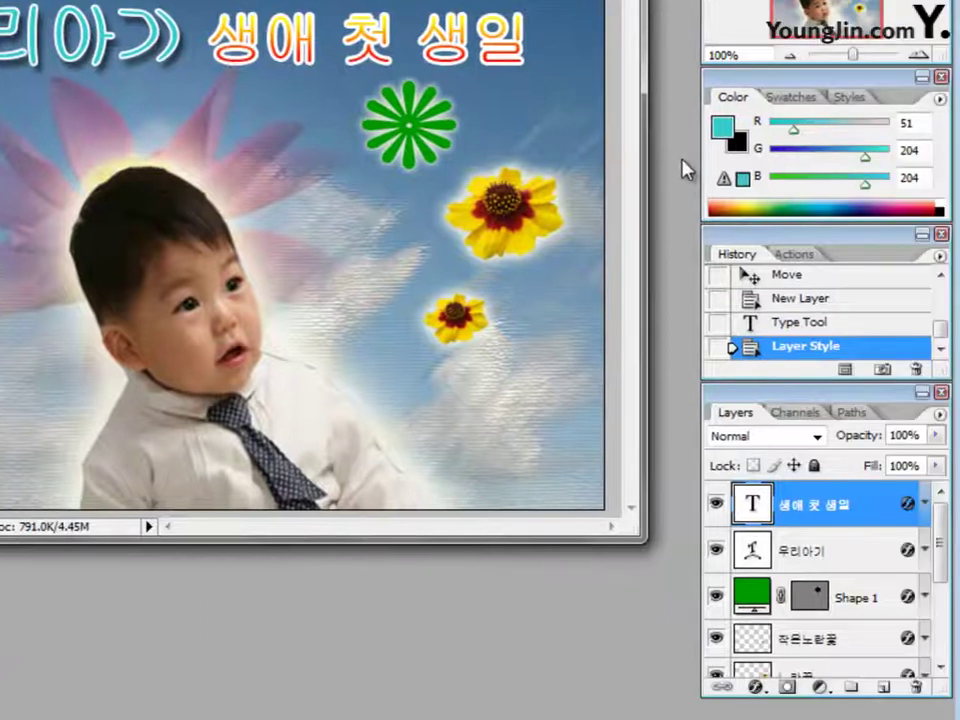
Draw an atom custom shape with no style, about 60 px wide, behind the "첫" character, directly above the "우리아기" layer
left_click(840, 563)
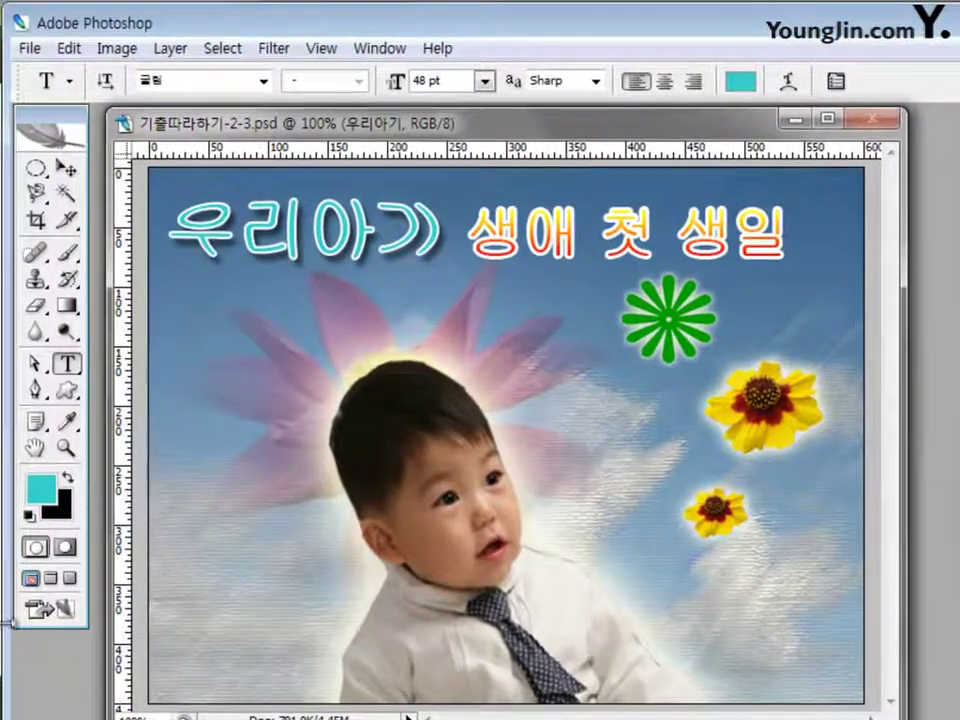
key("u")
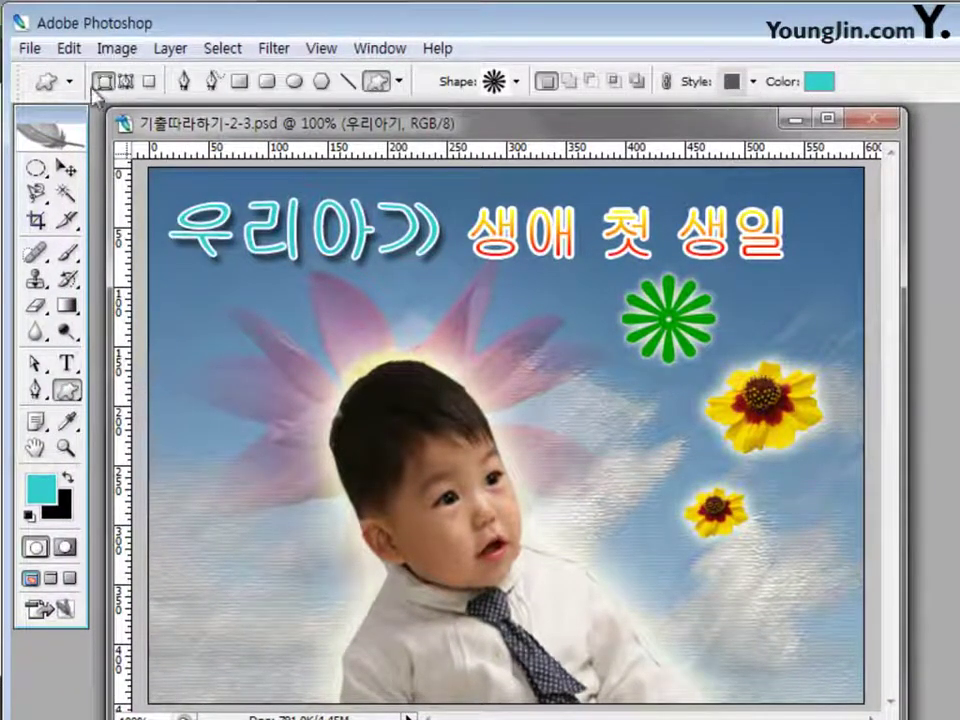
left_click(516, 82)
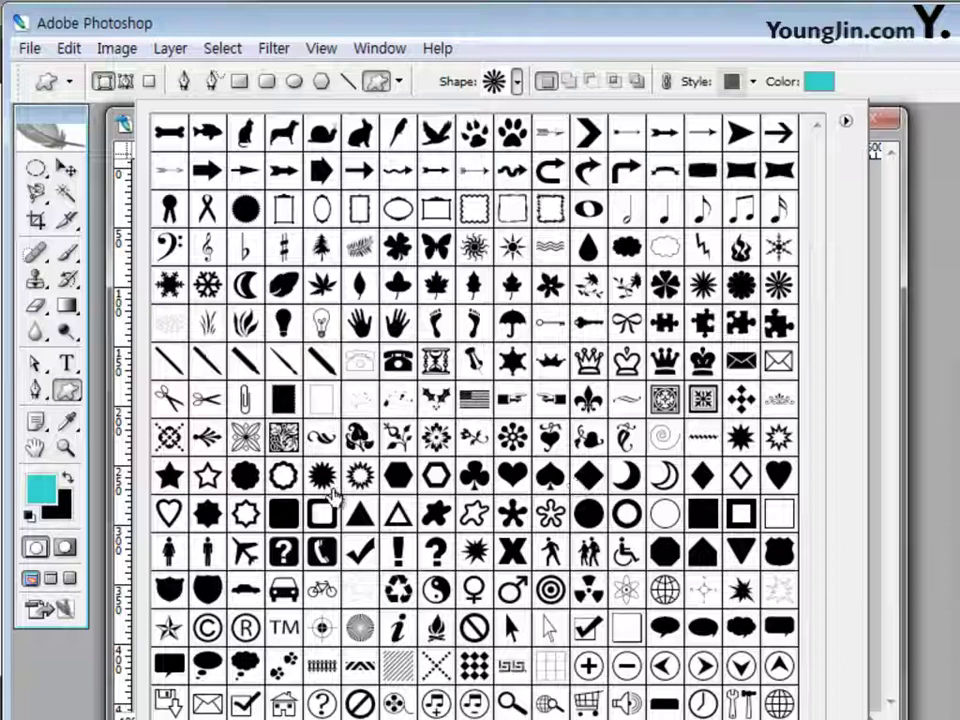
double_click(627, 591)
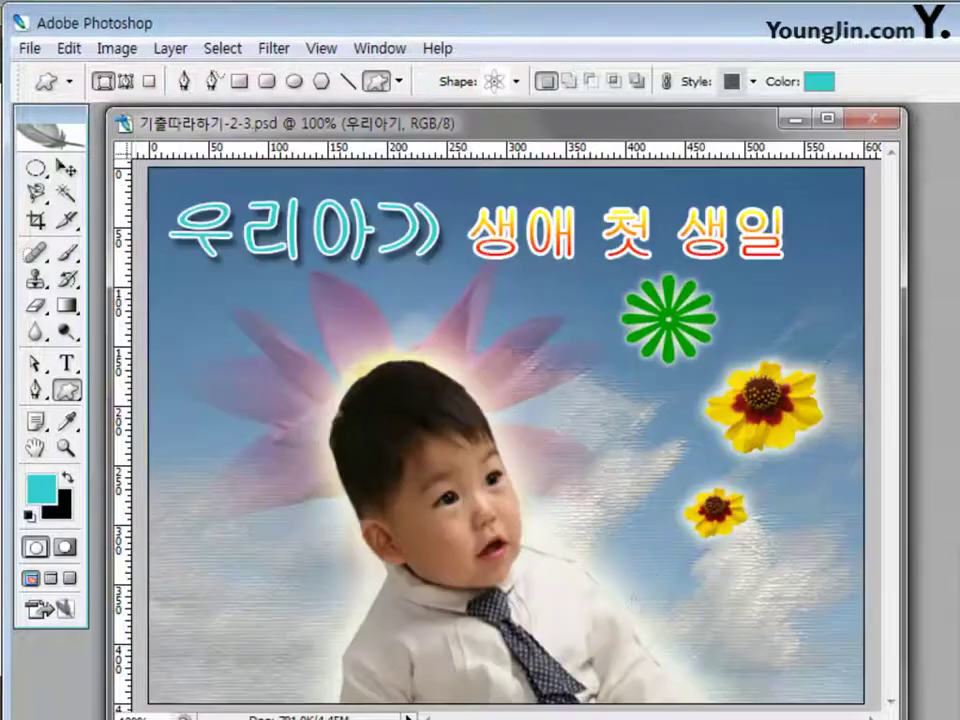
left_click(753, 82)
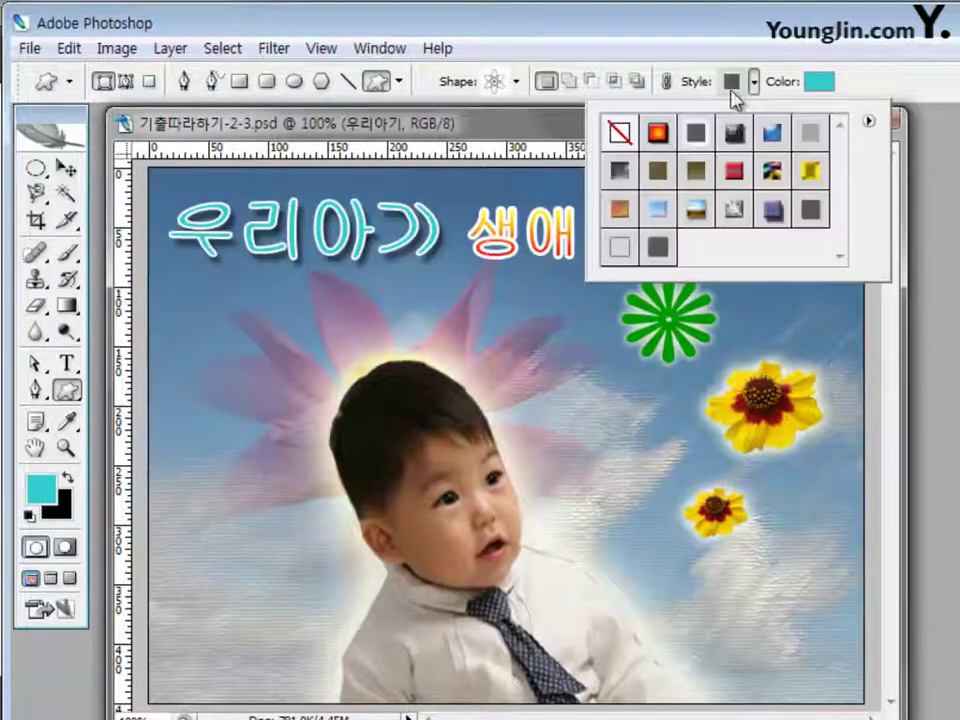
left_click(612, 138)
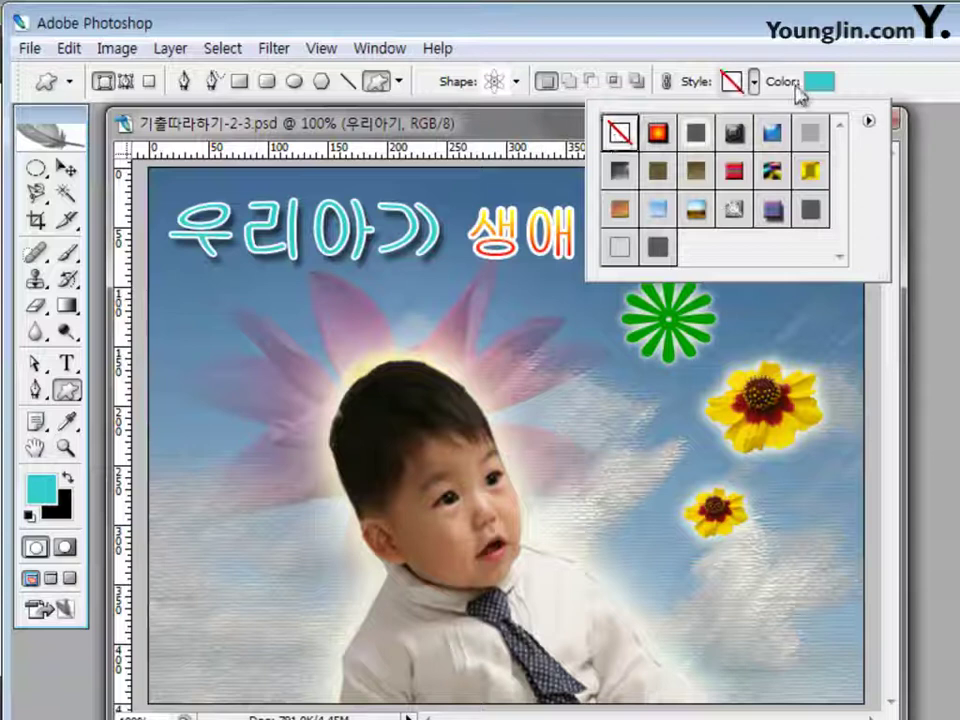
left_click(866, 88)
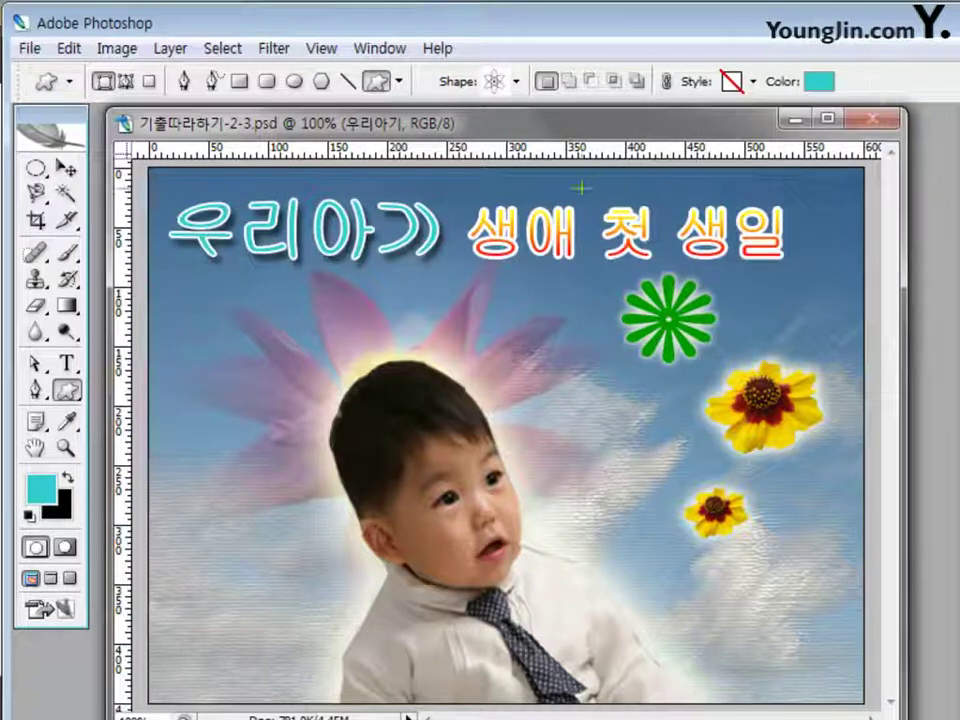
left_click_drag(591, 196, 664, 271)
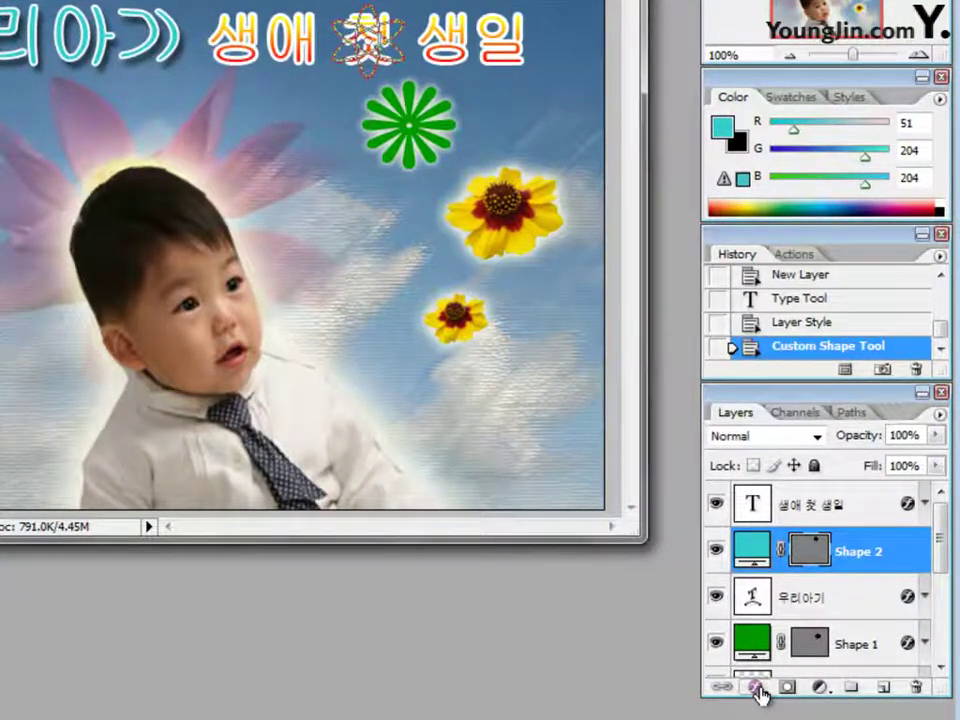
Add a linear gradient overlay to the atom shape and set the gradient's start color stop to cc00cc
left_click(755, 687)
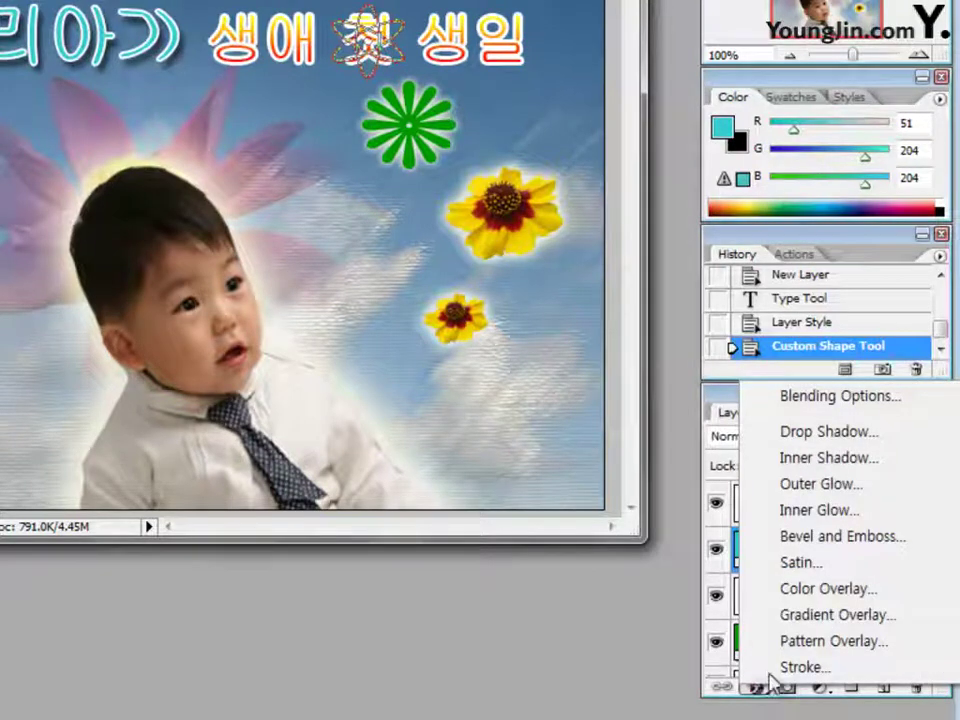
left_click(805, 617)
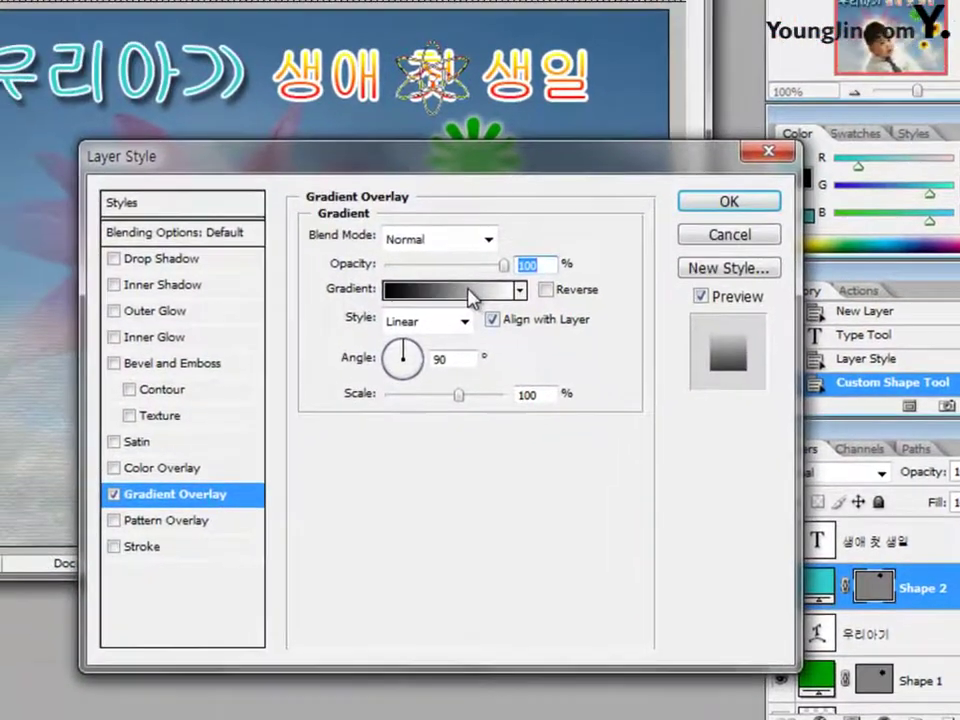
left_click(470, 290)
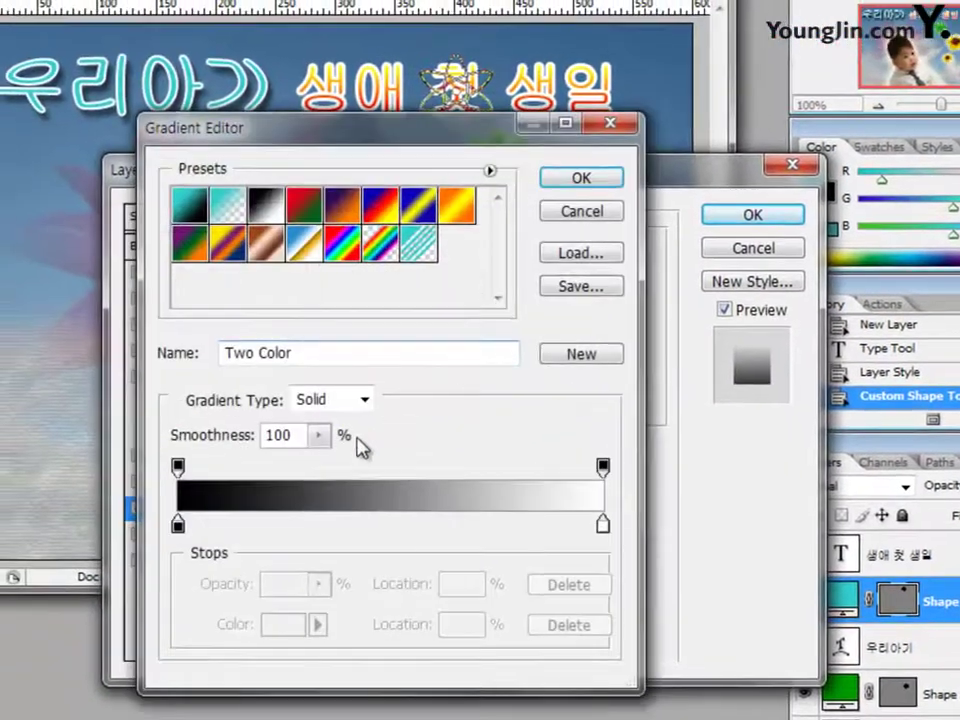
left_click(178, 527)
double_click(178, 527)
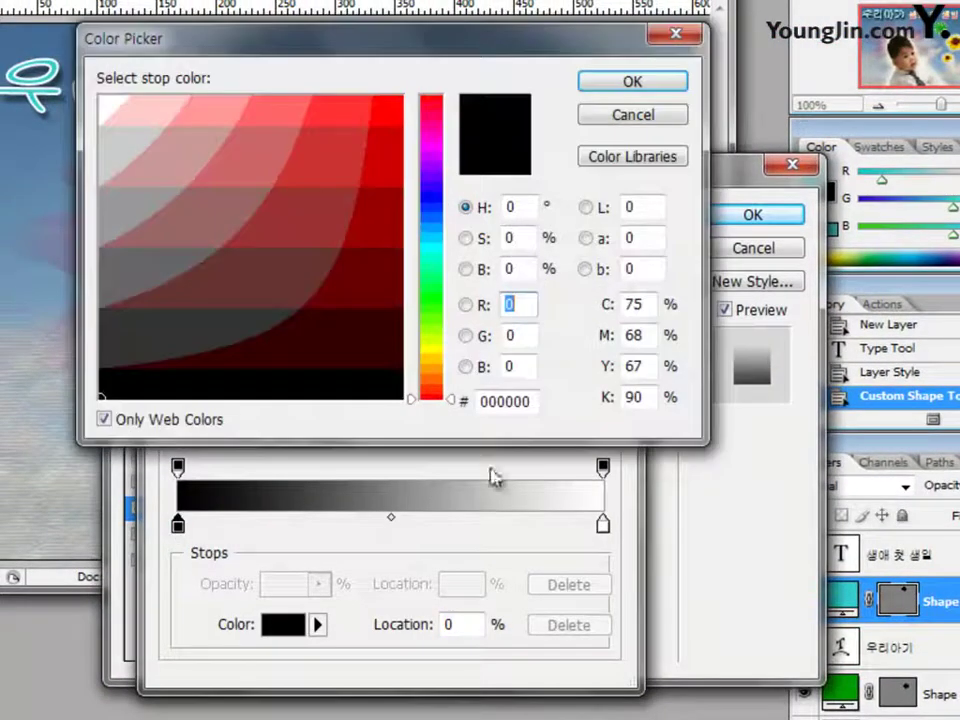
type("cc00cc")
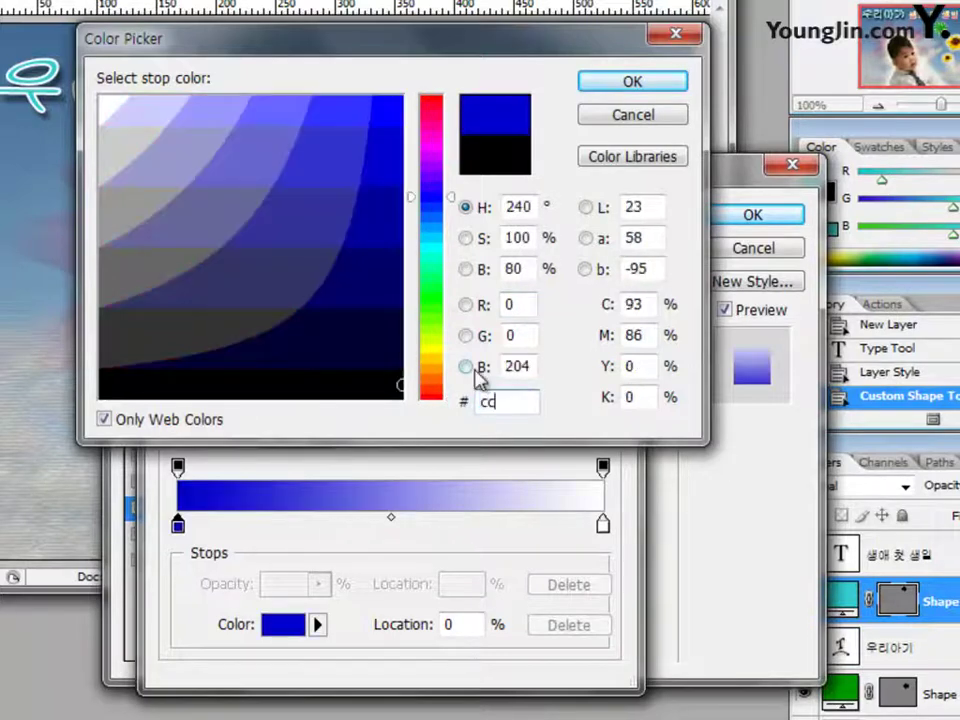
left_click(634, 84)
Finish the atom shape's overlay gradient with an ffffff end color stop and select the "생애 첫 생일" layer
left_click(603, 525)
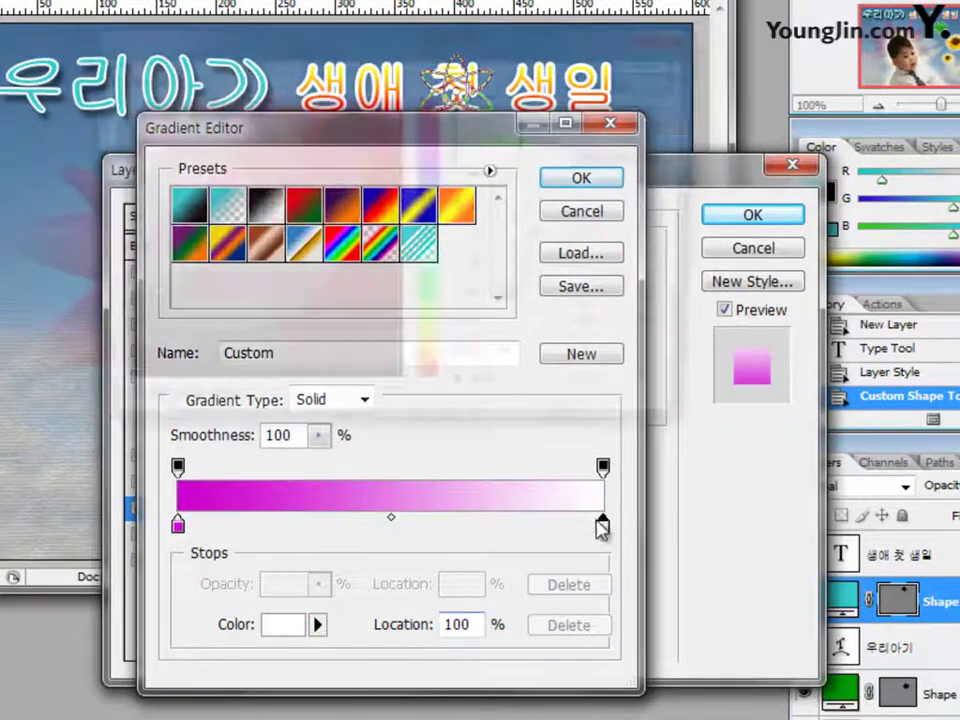
double_click(603, 525)
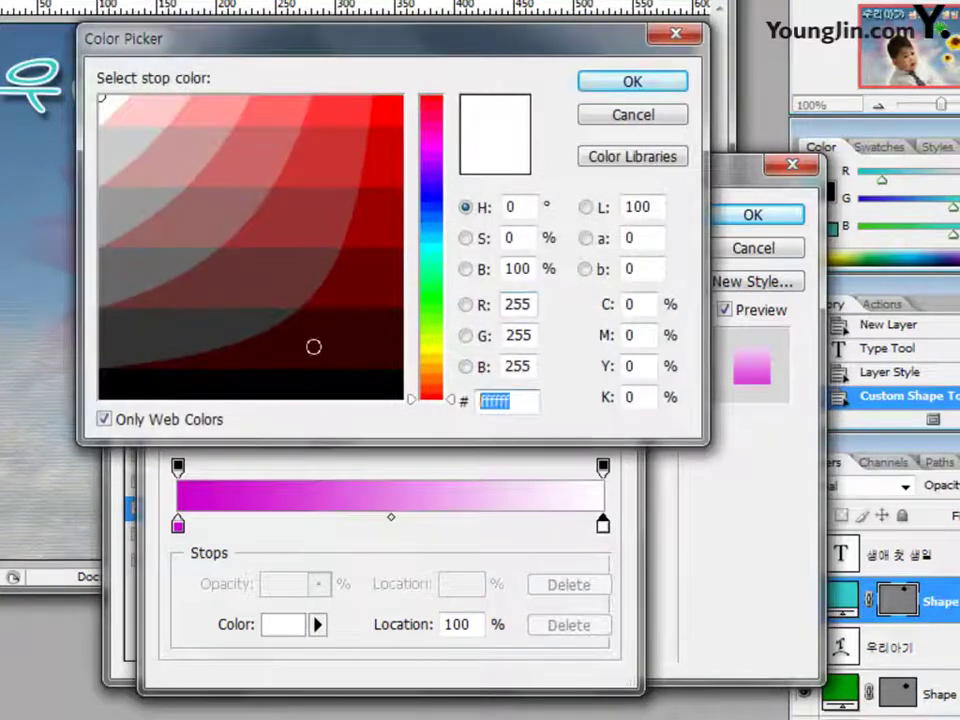
left_click(617, 85)
left_click(570, 182)
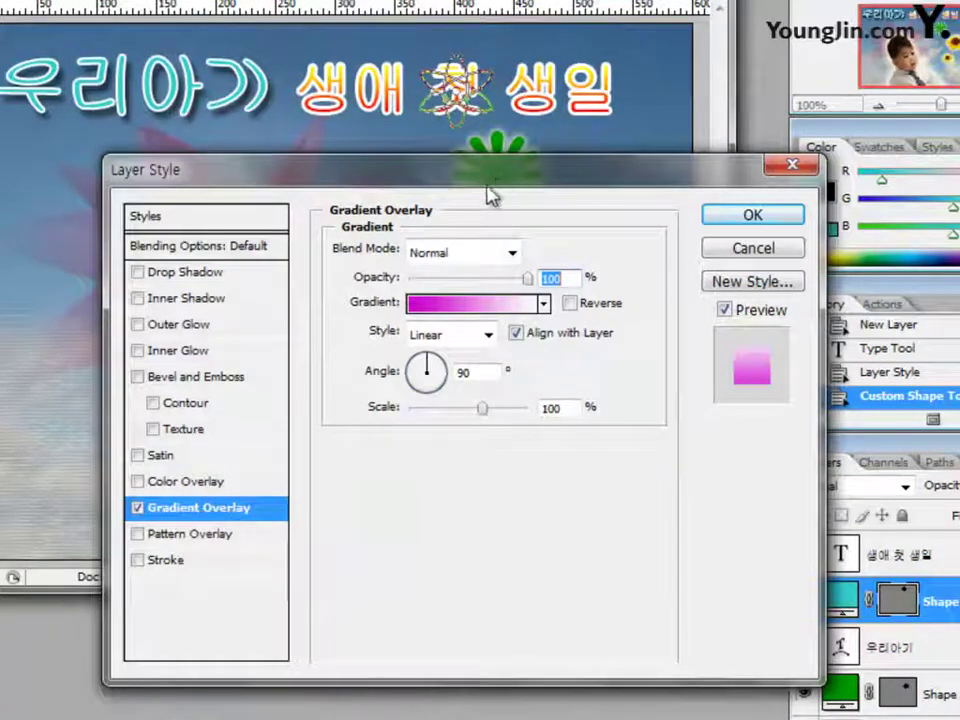
left_click(762, 218)
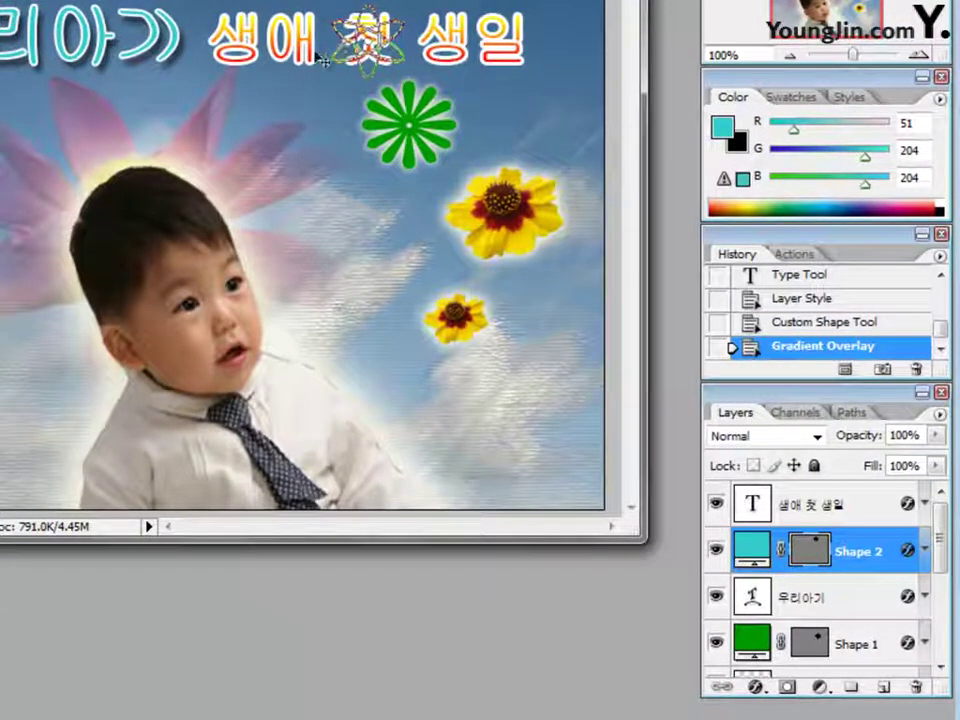
left_click(858, 506)
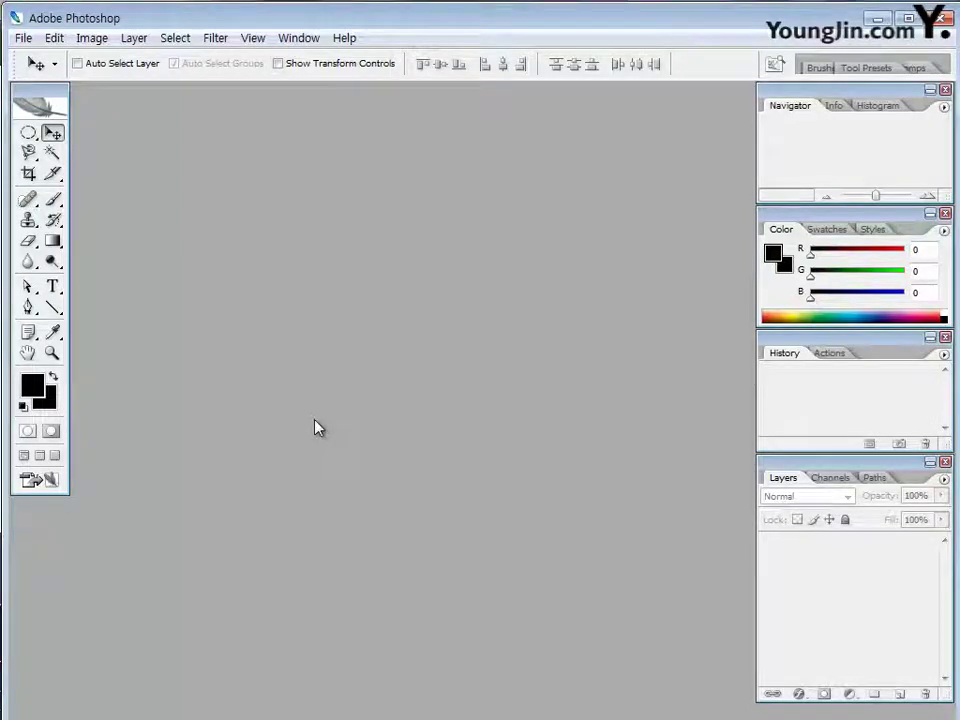
Create a new 600 × 450 pixel RGB document at 72 pixels/inch with a white background and enlarge its window around the canvas
key("ctrl+n")
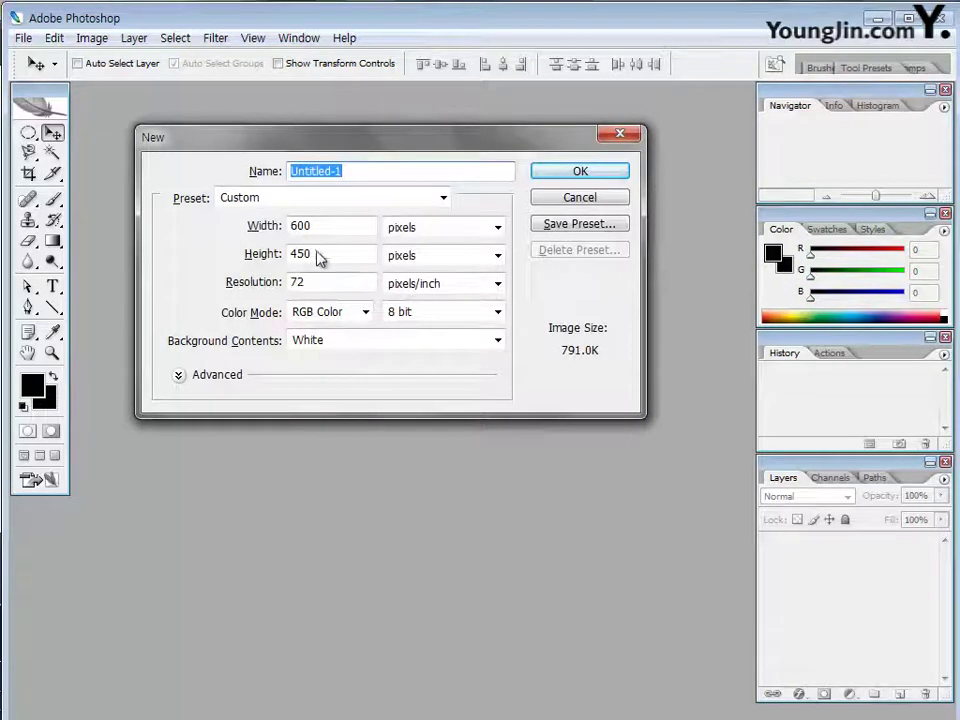
left_click_drag(328, 224, 242, 224)
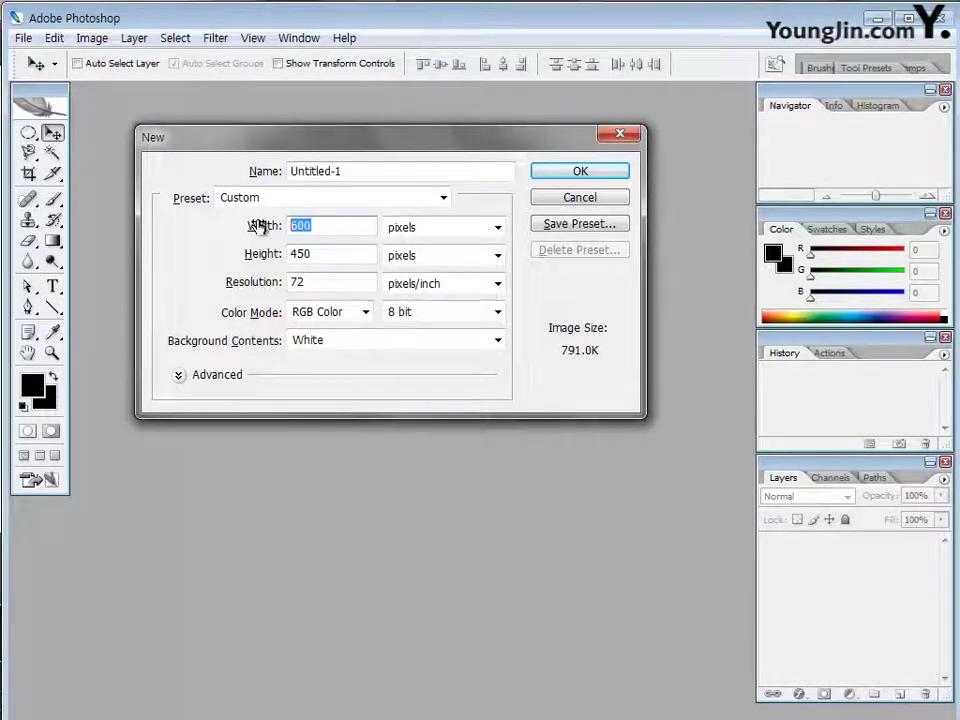
type("600")
key("Tab")
key("Tab")
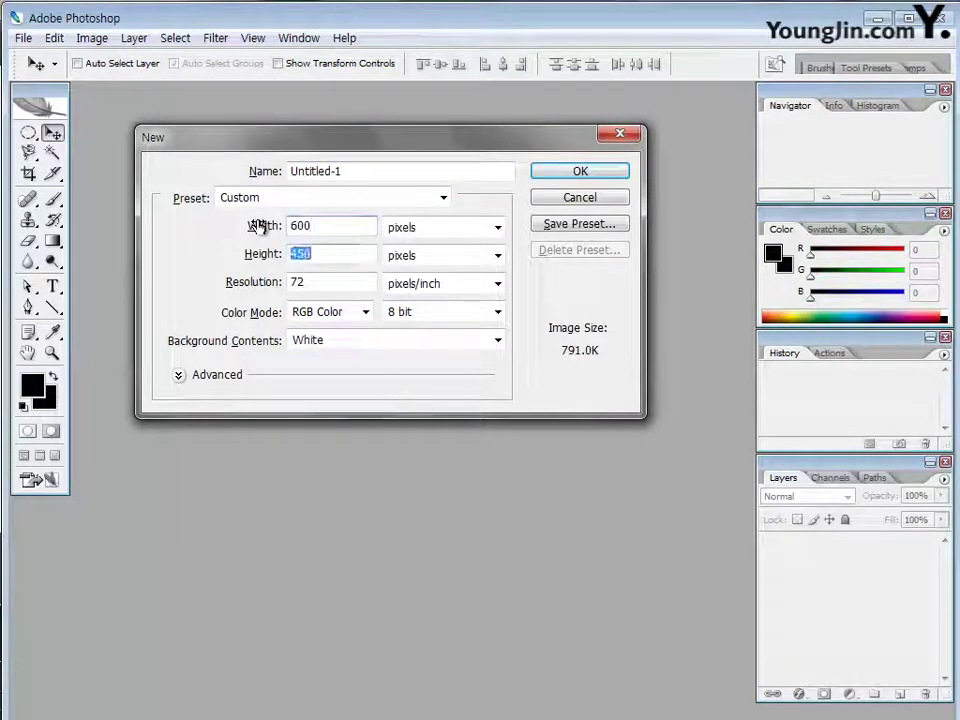
type("450")
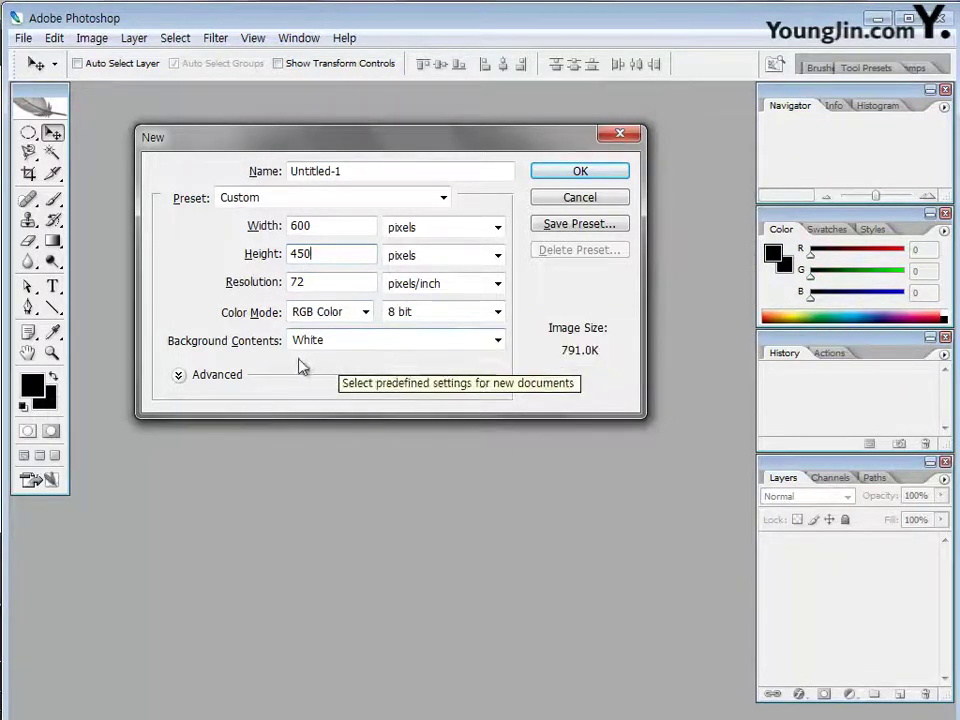
left_click(580, 172)
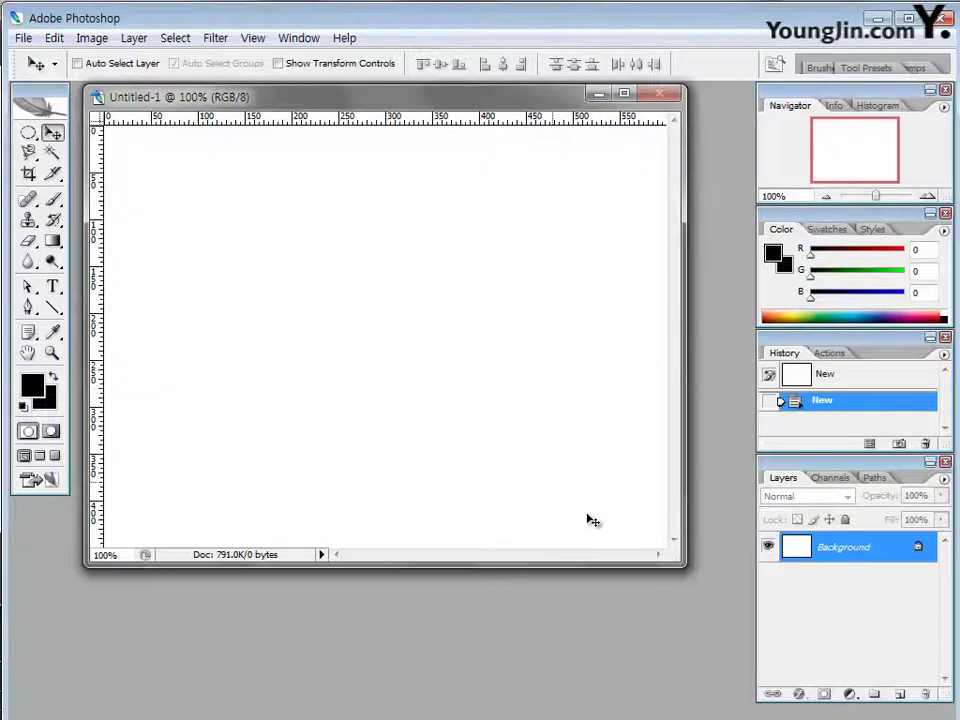
left_click_drag(677, 556, 697, 576)
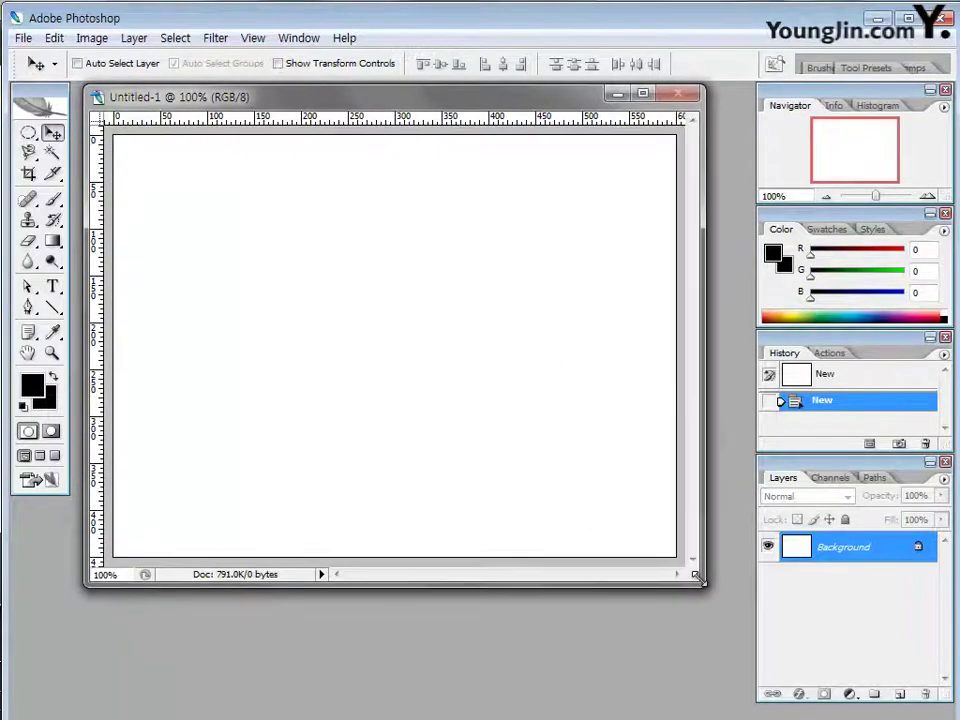
Save the new document in Photoshop format as "기출따라하기-2-4" in the GTQ folder
left_click(25, 38)
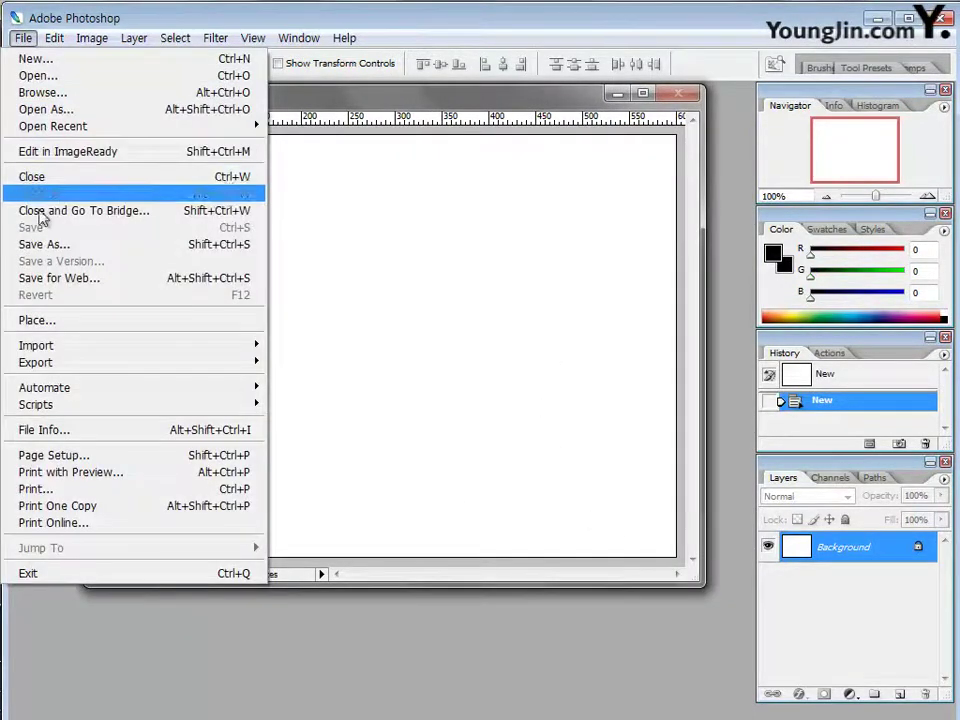
left_click(58, 247)
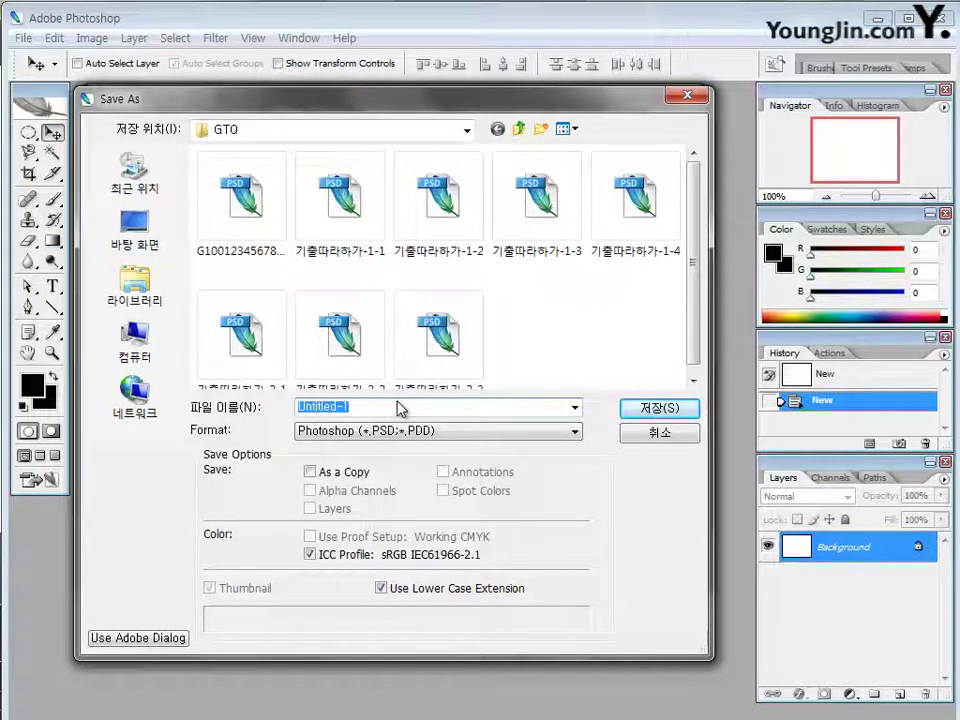
type("기출따라하")
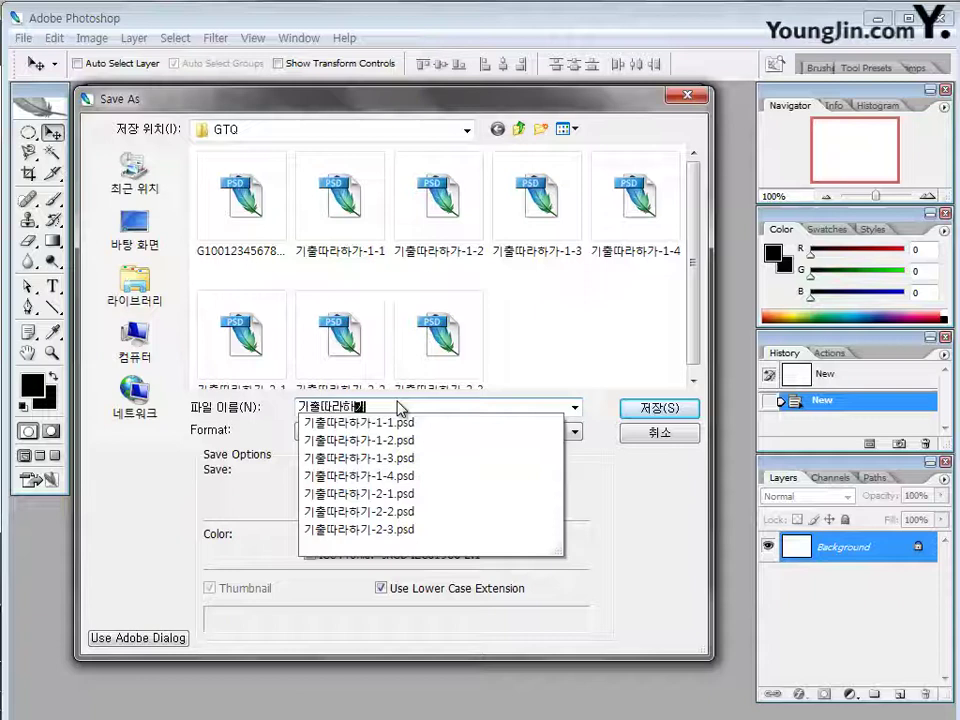
type("기-2-4")
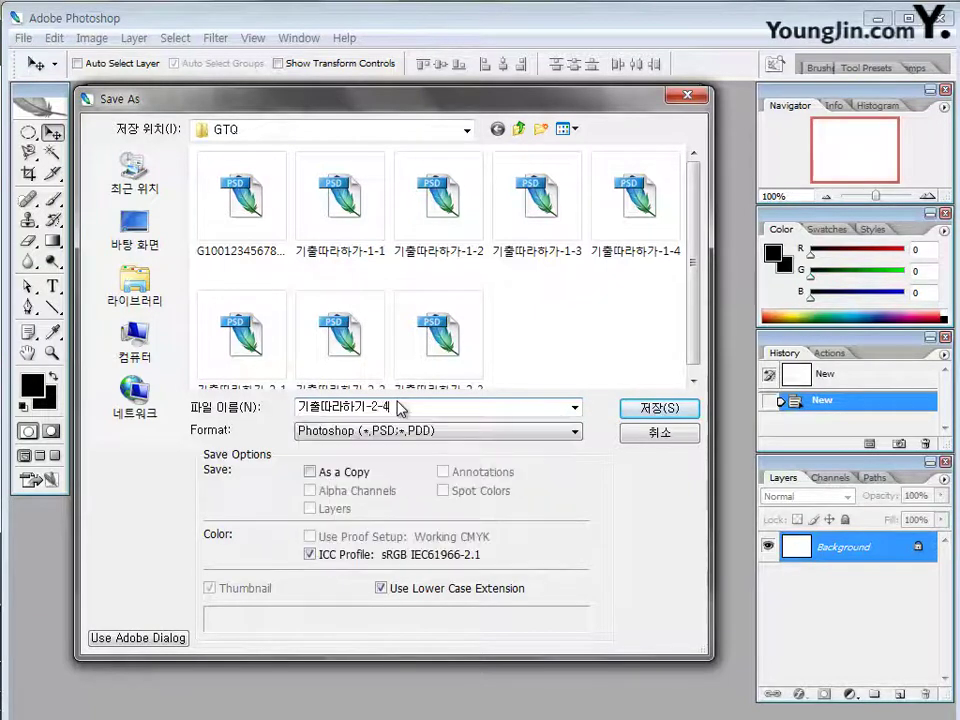
left_click(643, 409)
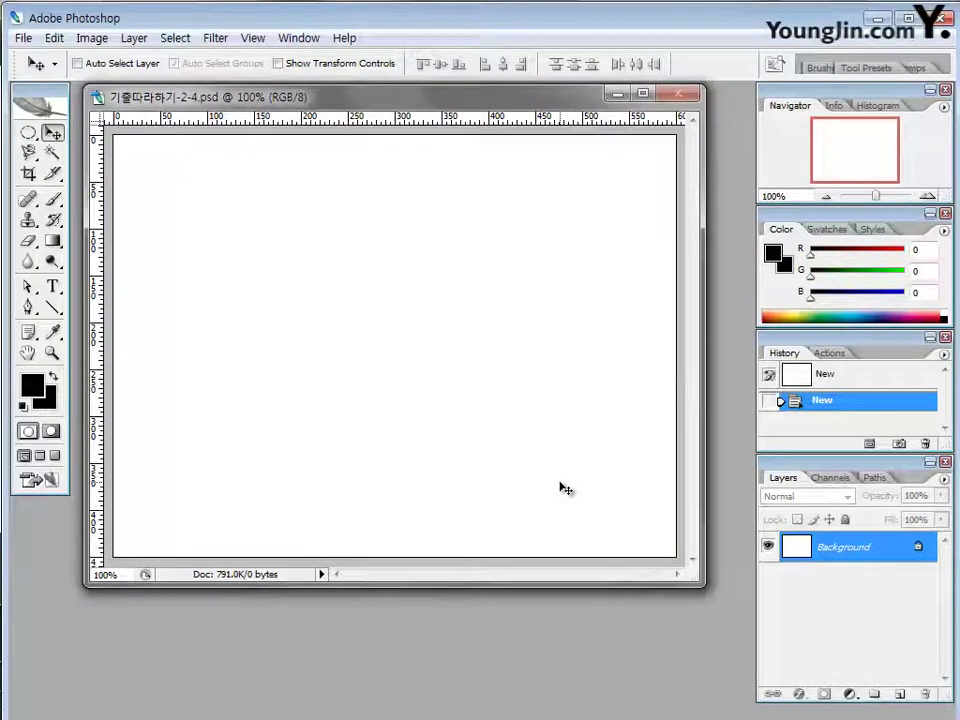
Open the images 2급-9, 2급-10, 2급-11 and 2급-12 from the Chapter02 folder
double_click(418, 620)
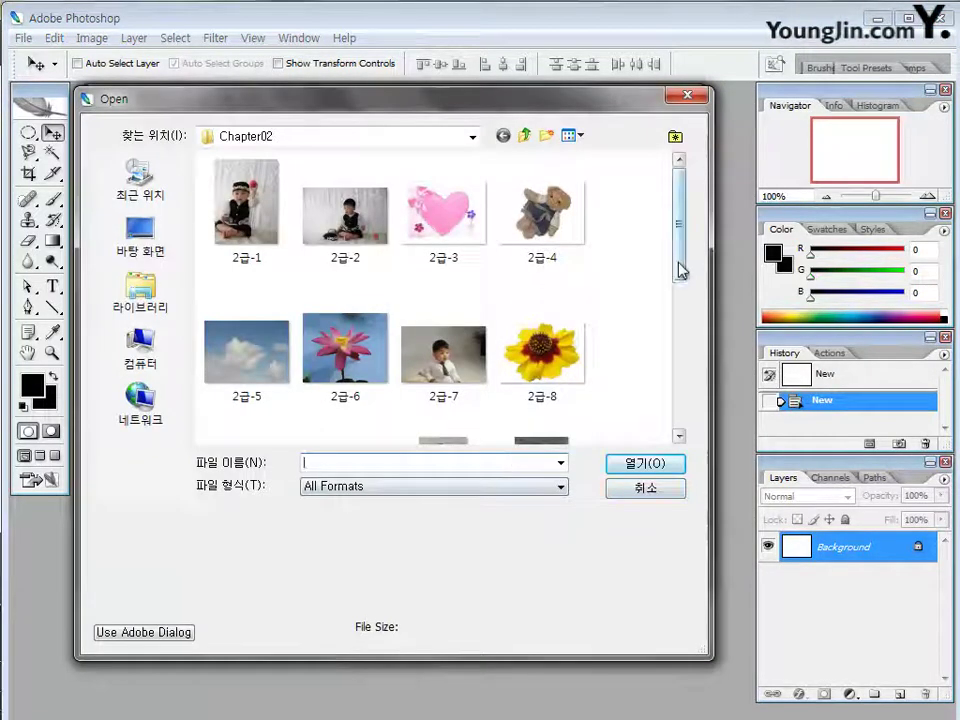
left_click_drag(677, 270, 677, 354)
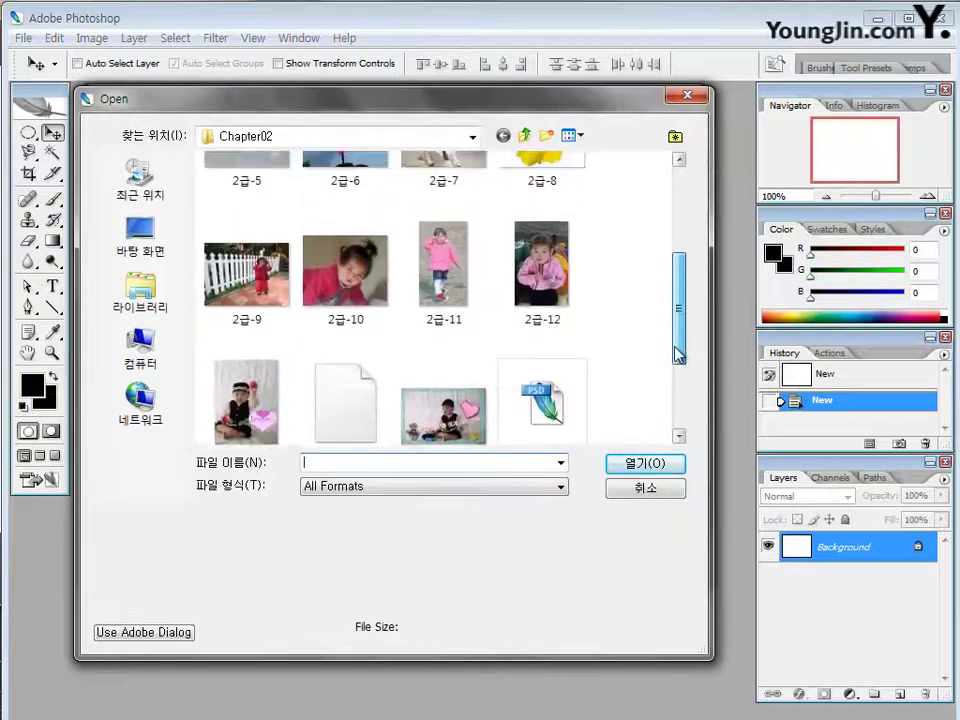
left_click(247, 268)
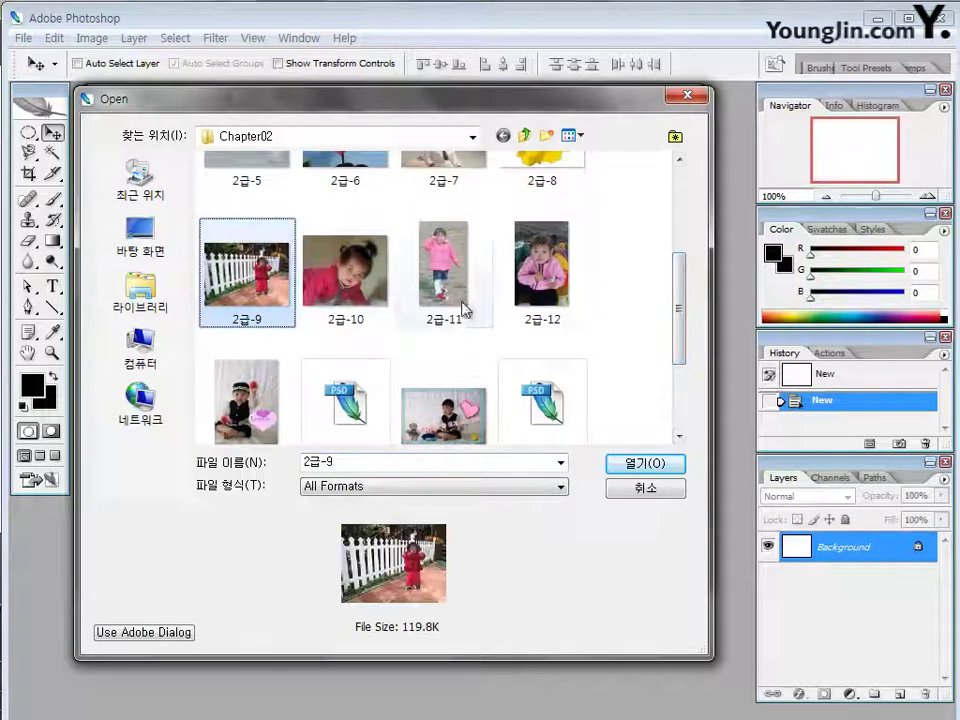
left_click(545, 288, "shift")
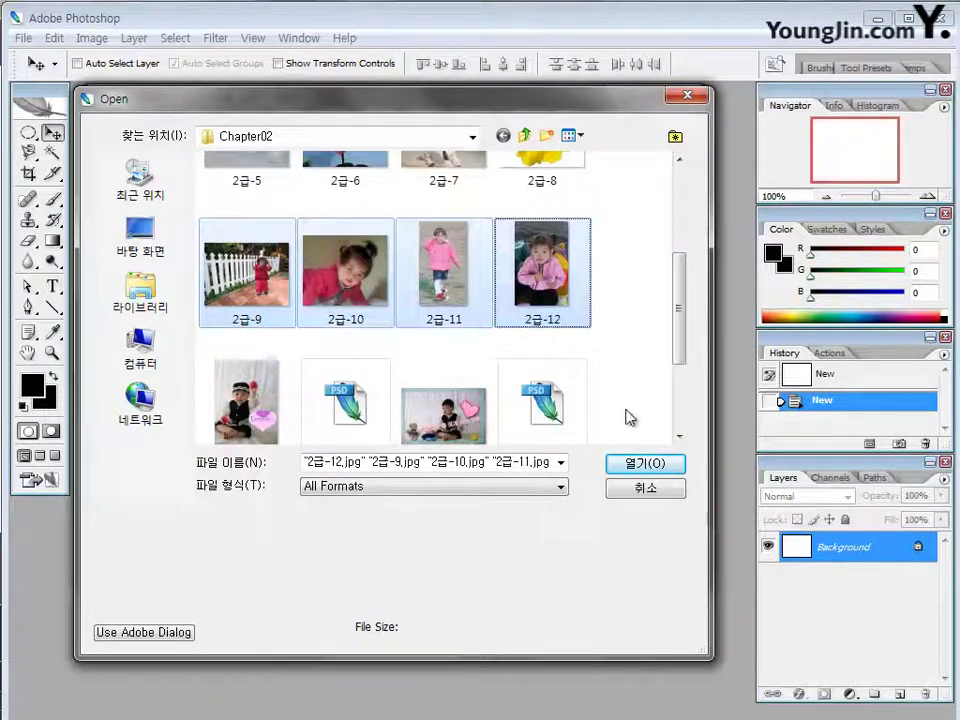
left_click(648, 462)
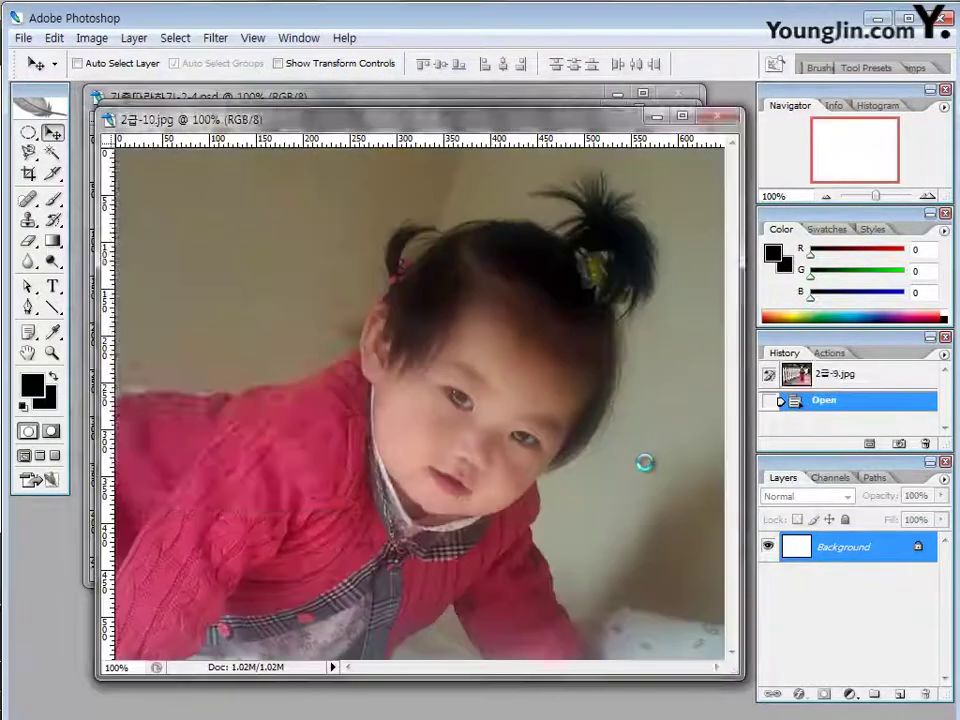
Spread out the four opened image windows so that the blank composition and the 2급-9 photo are both accessible
left_click_drag(200, 142, 669, 516)
left_click_drag(210, 135, 476, 537)
left_click_drag(236, 128, 76, 546)
left_click_drag(366, 122, 334, 284)
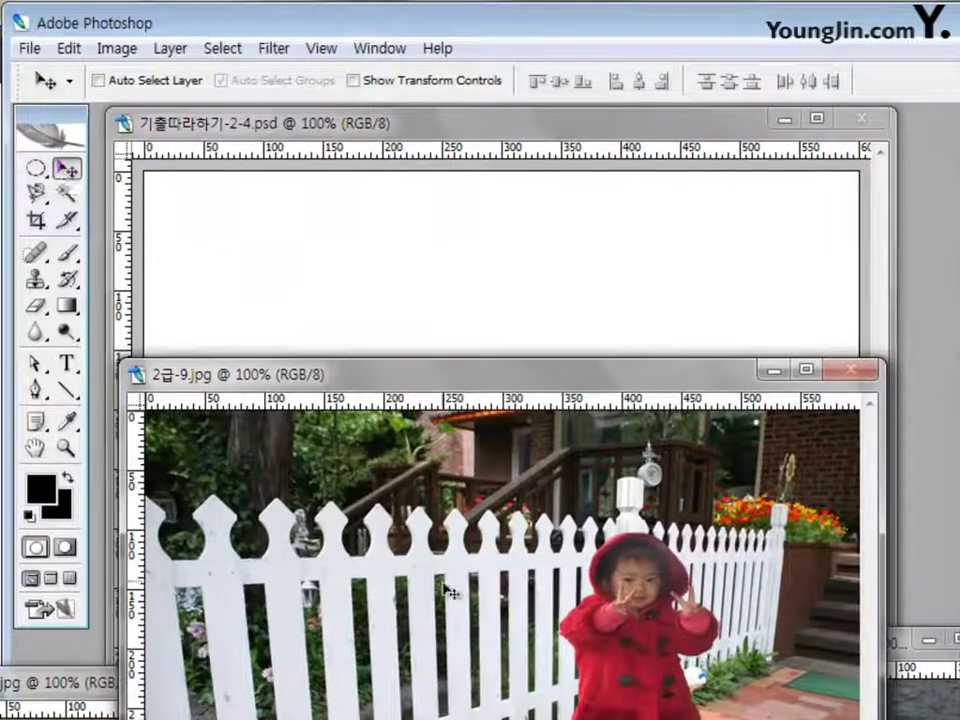
Copy the 2급-9 photo into the composition, align it to fill the canvas and close the 2급-9 file
left_click_drag(450, 590, 465, 315)
left_click_drag(515, 387, 512, 421)
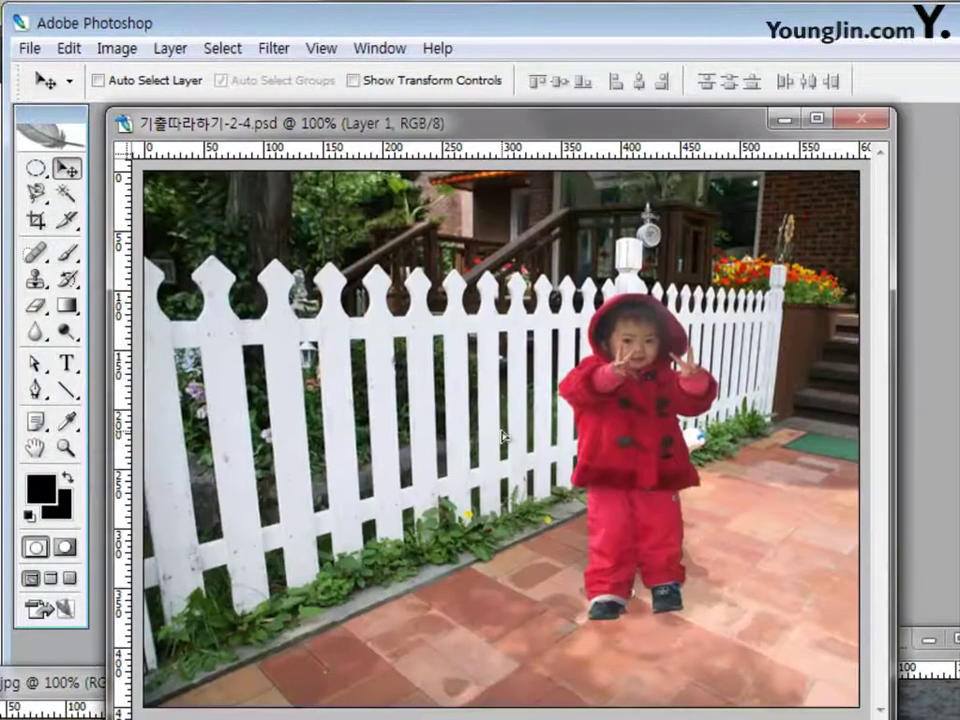
key("ctrl+Tab")
left_click(851, 370)
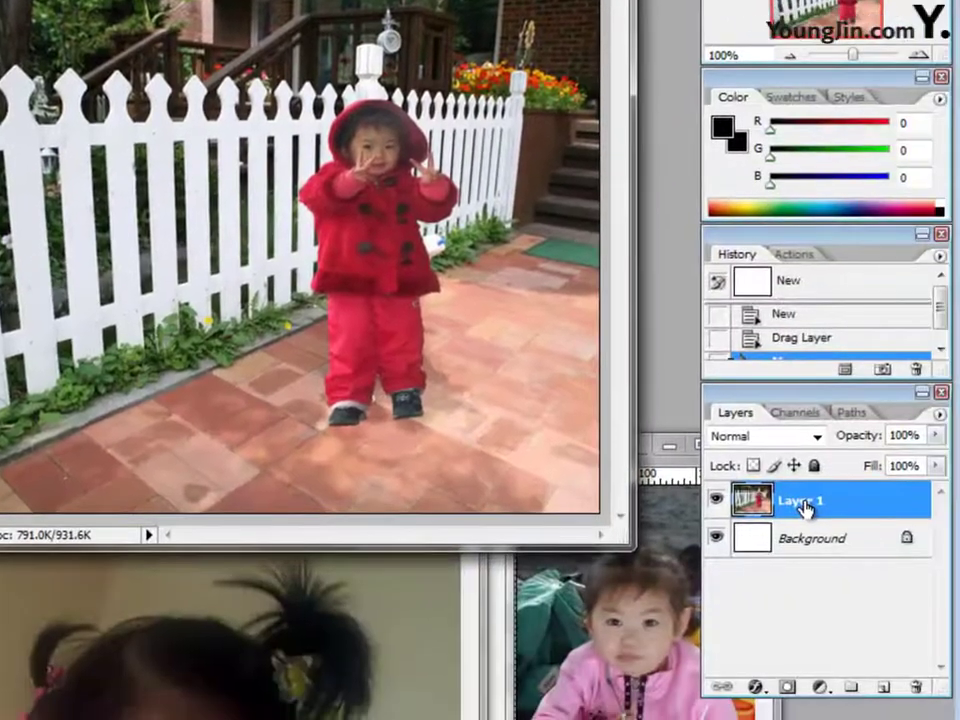
Rename the fence photo's layer as "정원"
double_click(805, 502)
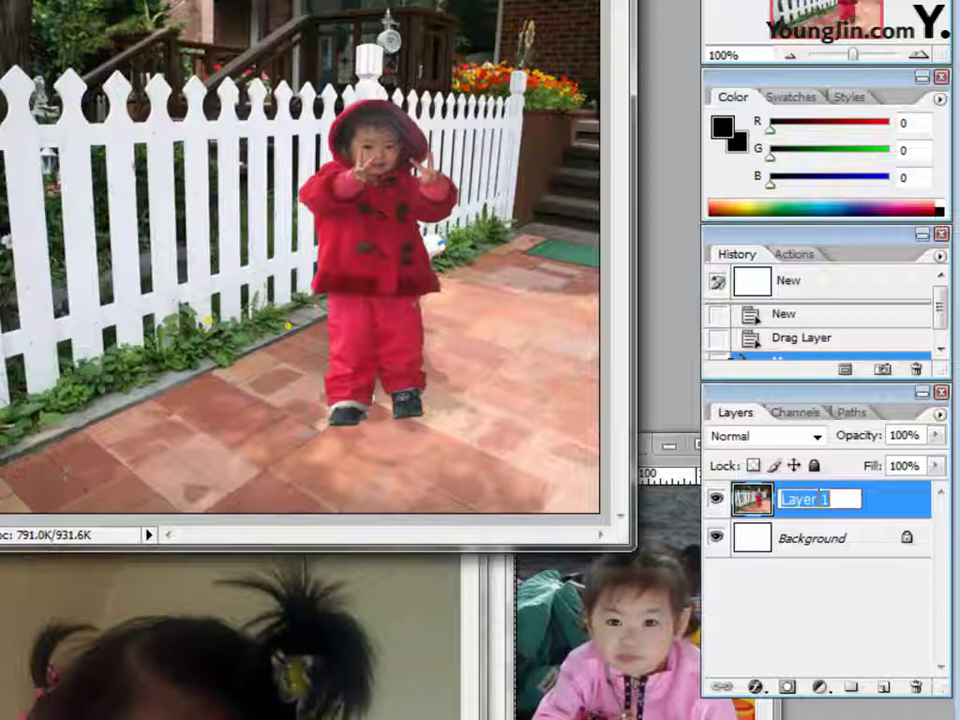
type("캡쳐")
key("Return")
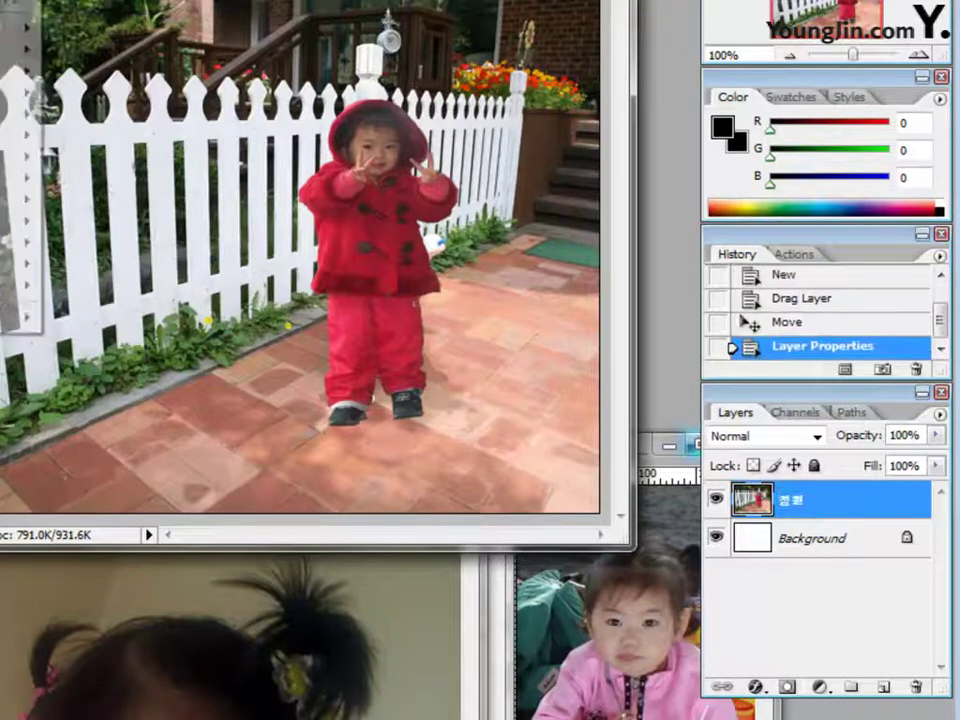
Apply the Texturizer filter to the "정원" layer
left_click(274, 47)
mouse_move(150, 443)
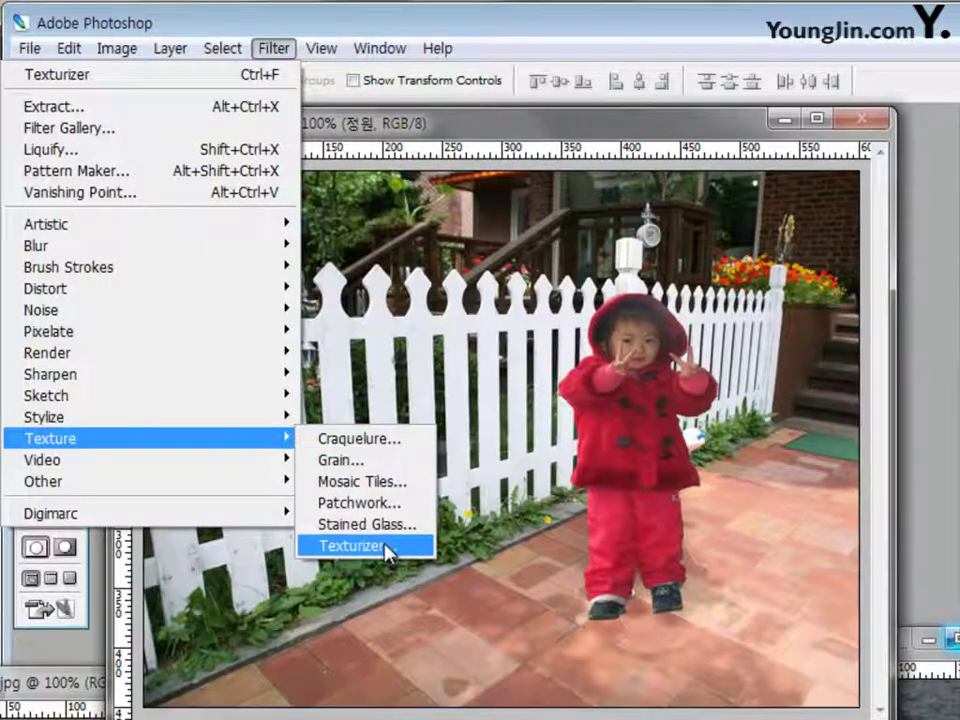
left_click(352, 545)
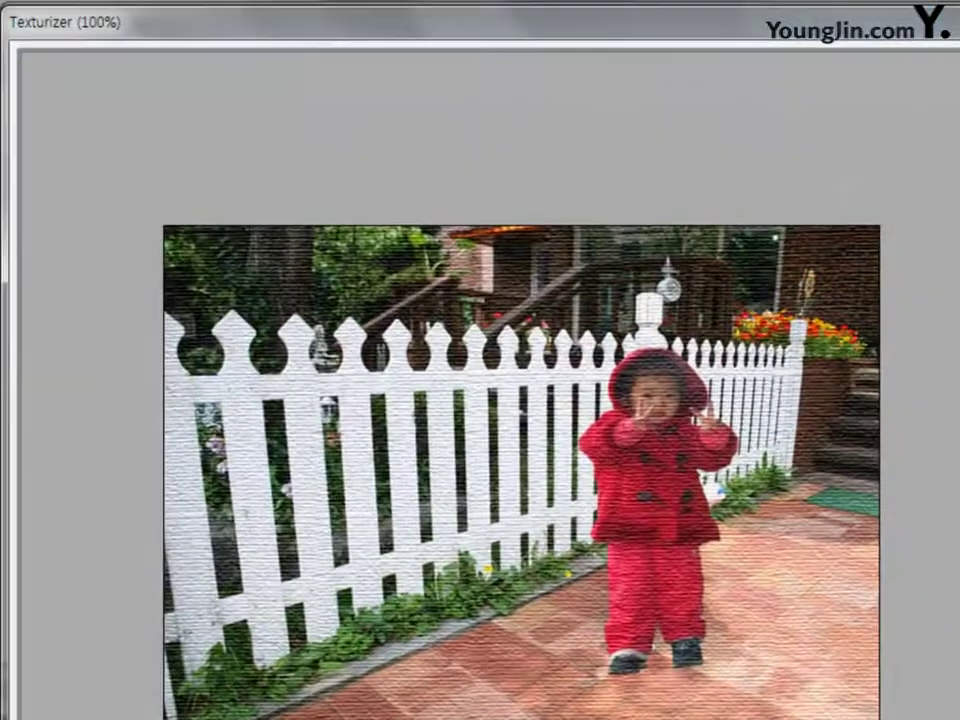
key("Return")
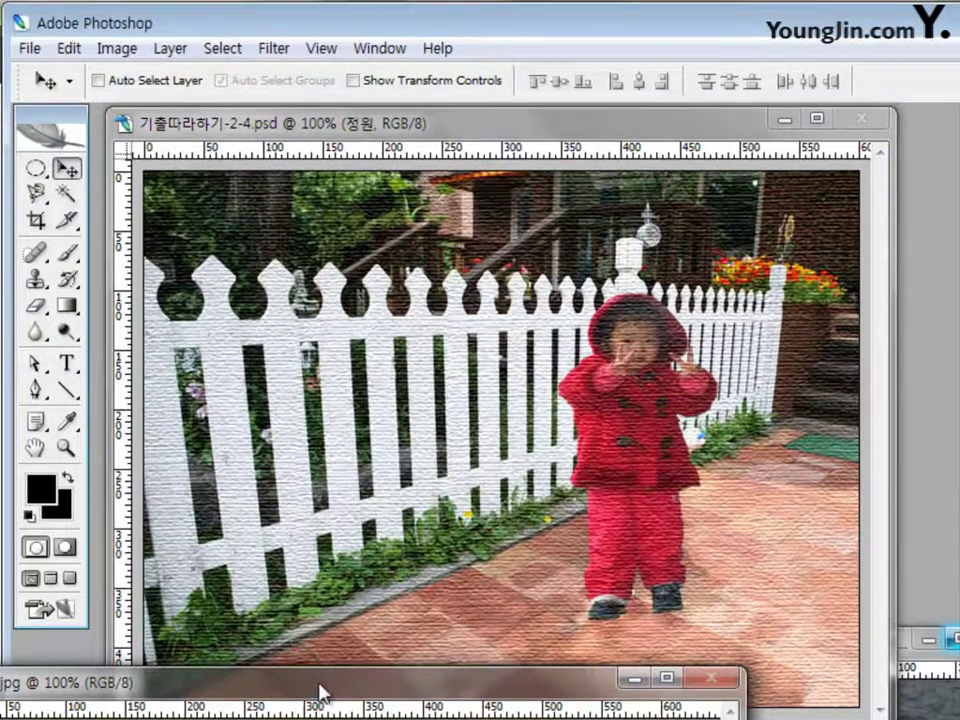
Copy the 2급-10 baby photo into the composition as a new layer and shift it toward the canvas's left side
left_click_drag(321, 690, 484, 296)
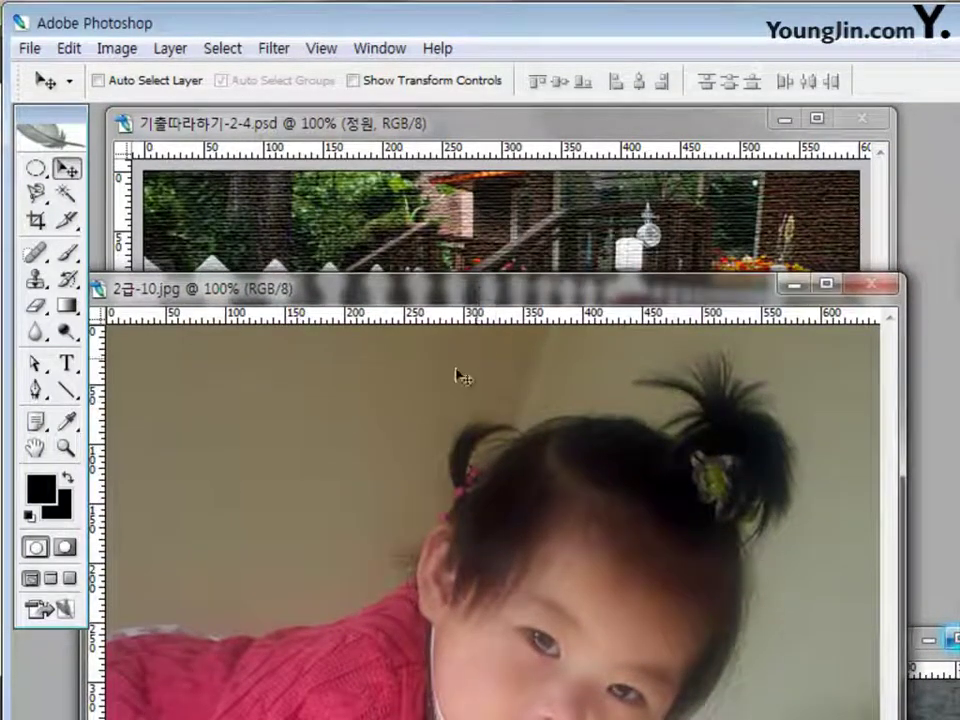
left_click_drag(448, 391, 463, 257)
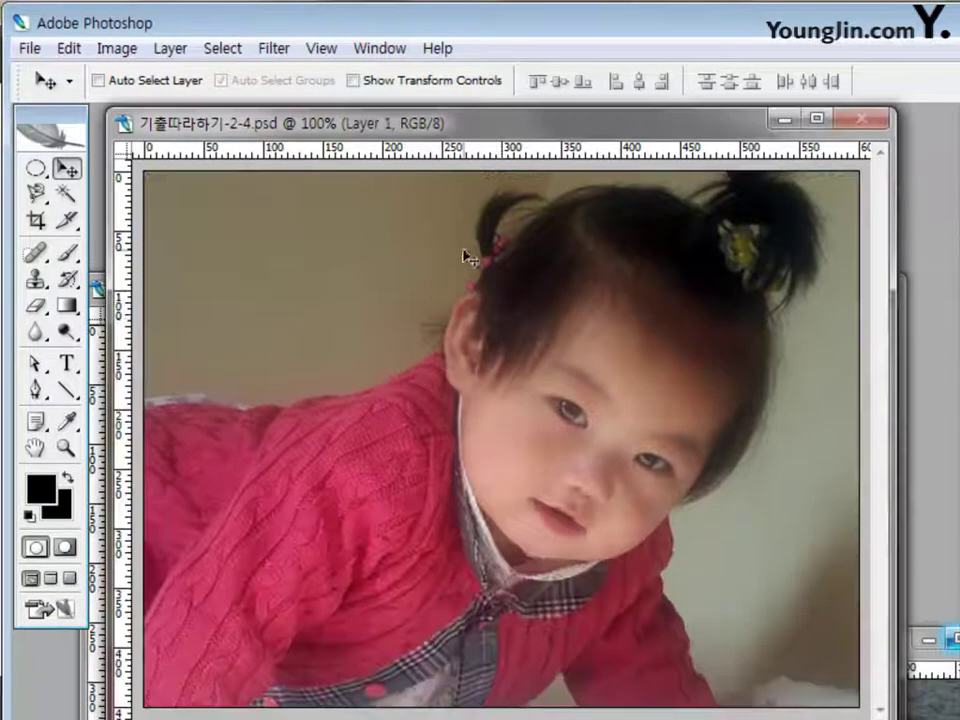
left_click_drag(512, 368, 407, 423)
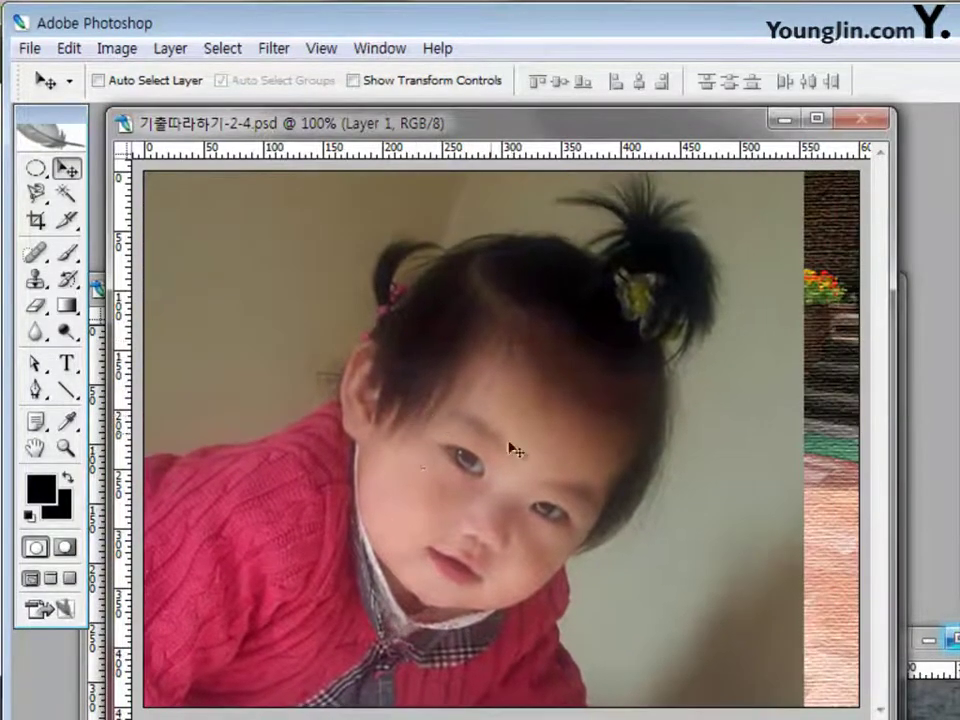
Free-transform the baby photo to 59.1% width and 86.8% height and place it along the canvas's left edge
key("ctrl+t")
left_click_drag(808, 468, 488, 509)
left_click_drag(359, 175, 365, 225)
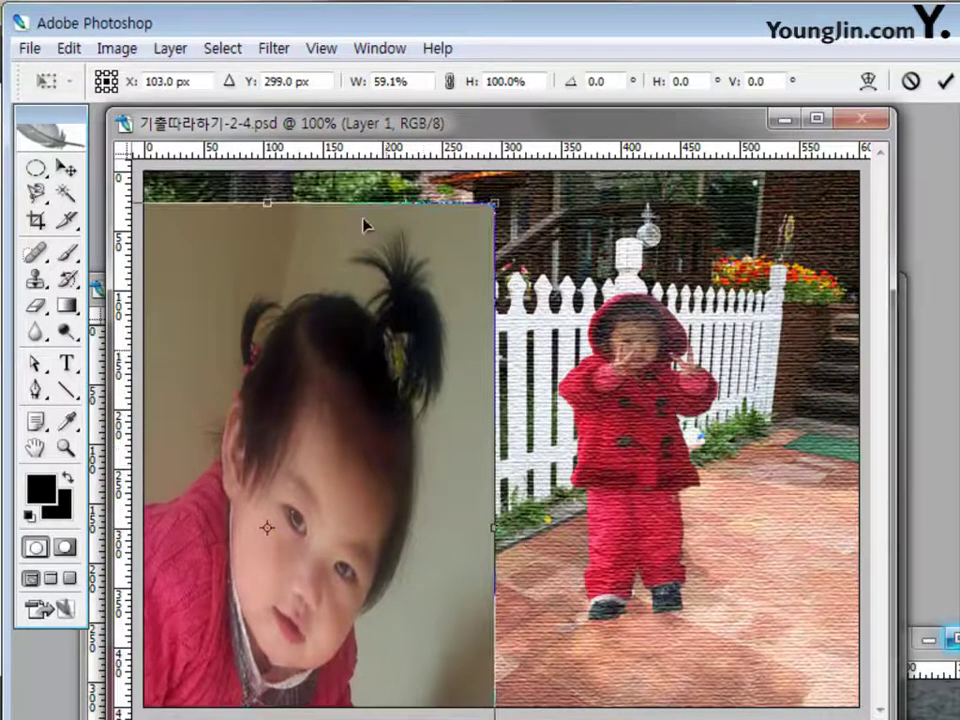
left_click_drag(267, 199, 268, 317)
left_click_drag(339, 454, 370, 342)
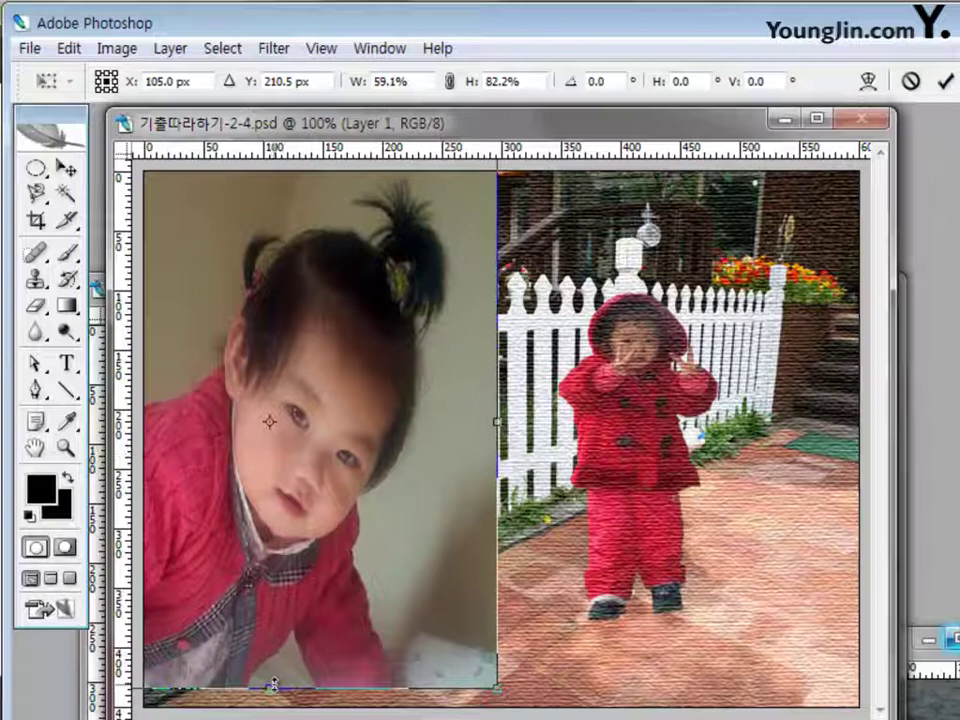
left_click_drag(269, 689, 273, 712)
left_click_drag(399, 591, 379, 576)
key("Left")
key("Left")
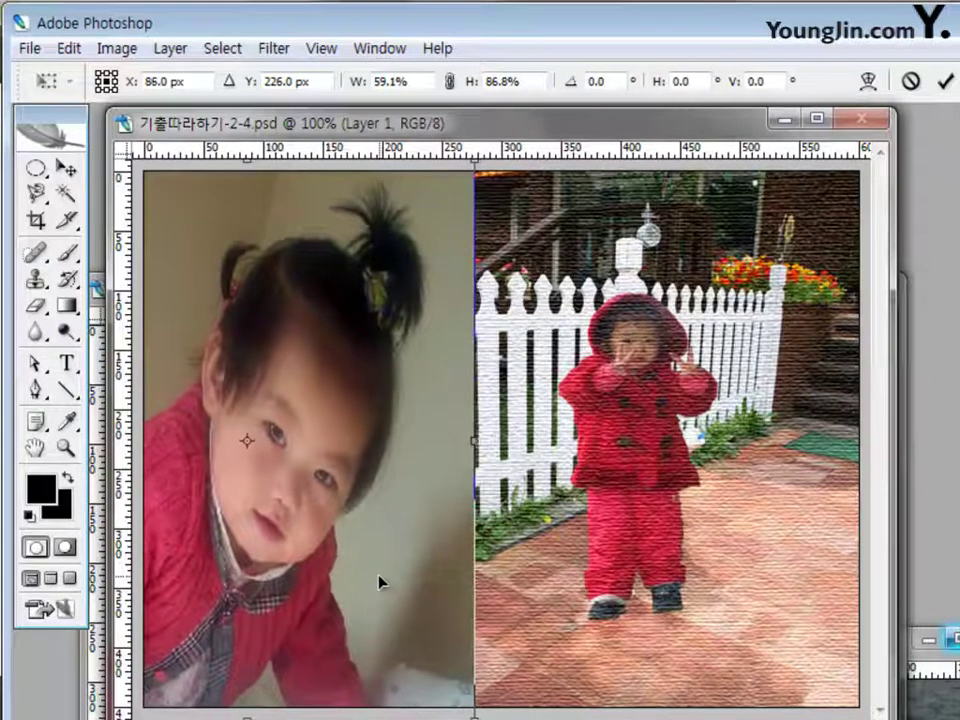
key("Return")
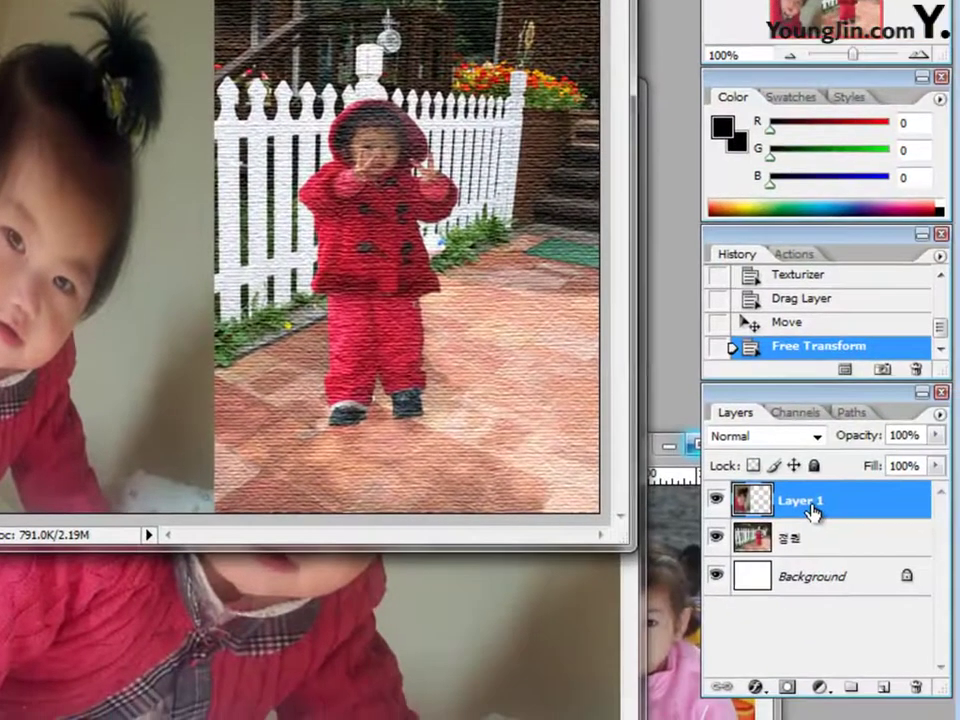
Rename the baby photo's layer as "아가" and close the 2급-10 file
double_click(959, 700)
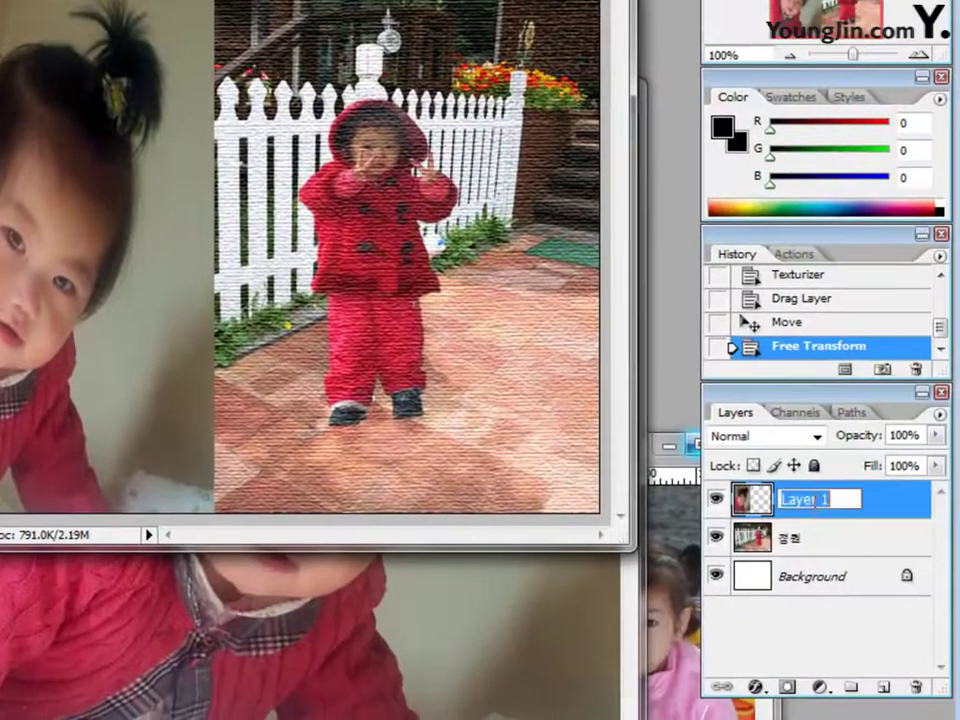
type("아가")
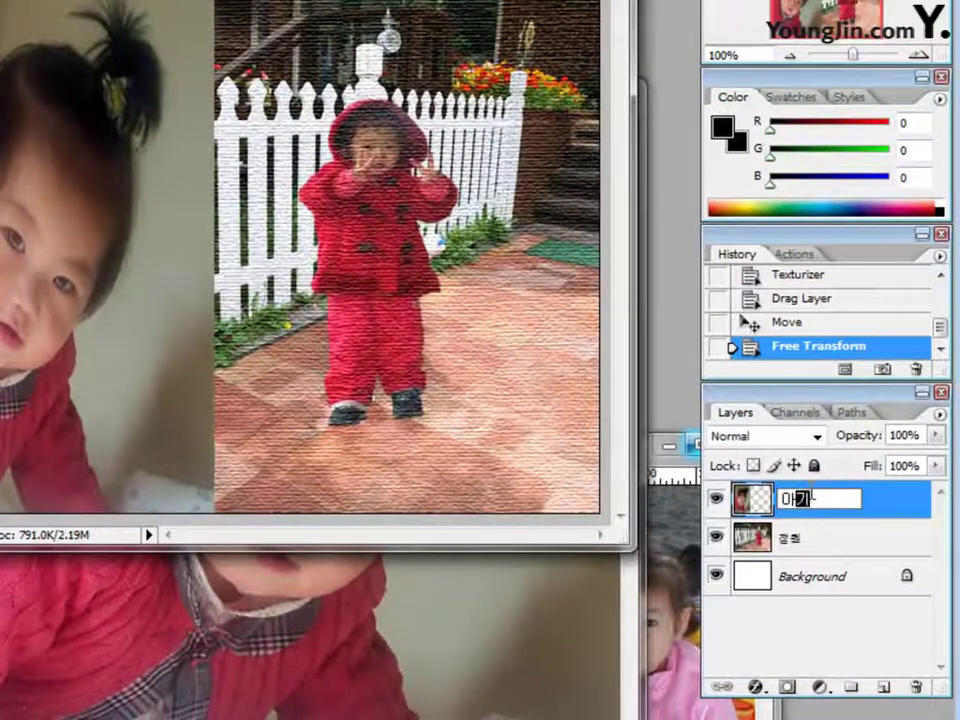
key("Return")
left_click(400, 610)
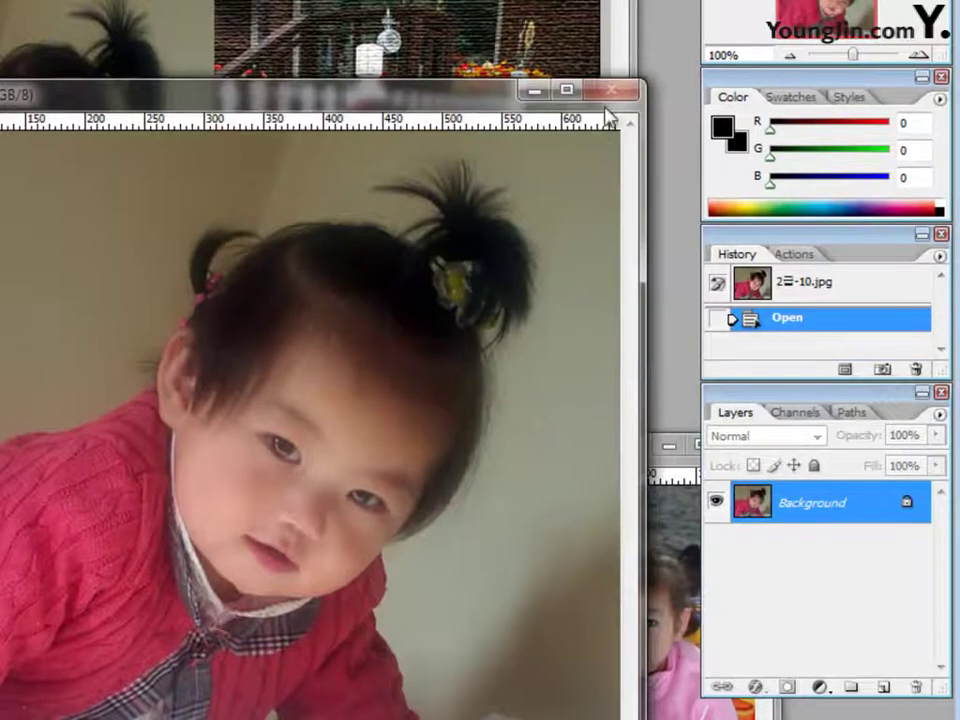
left_click(460, 80)
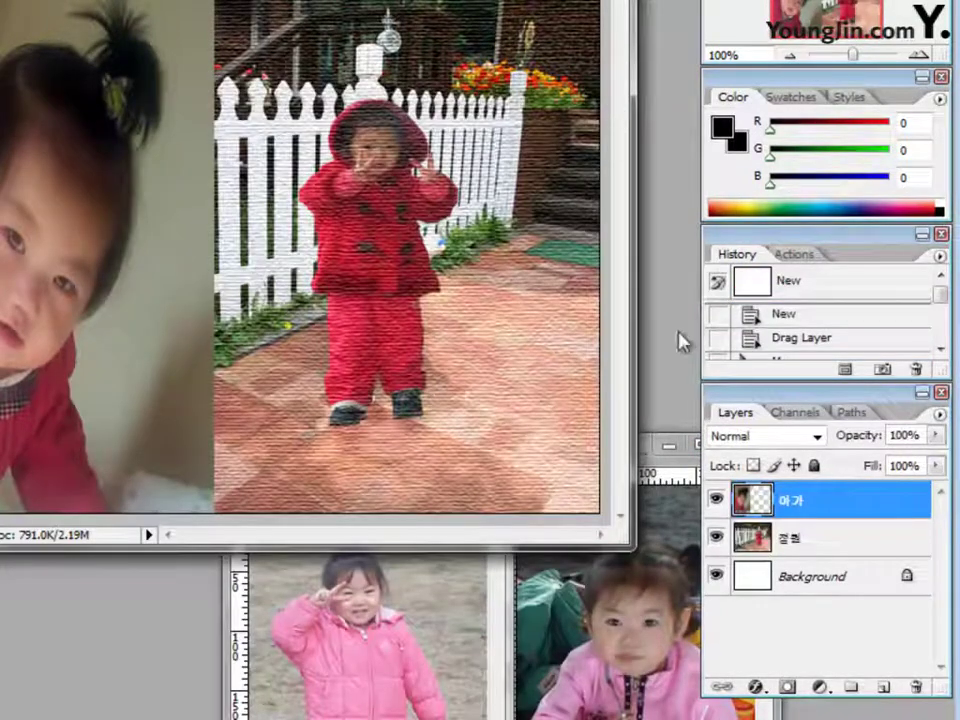
Add a layer mask to the "아가" layer and fade the photo's right edge with a short black-to-white linear gradient
left_click(789, 688)
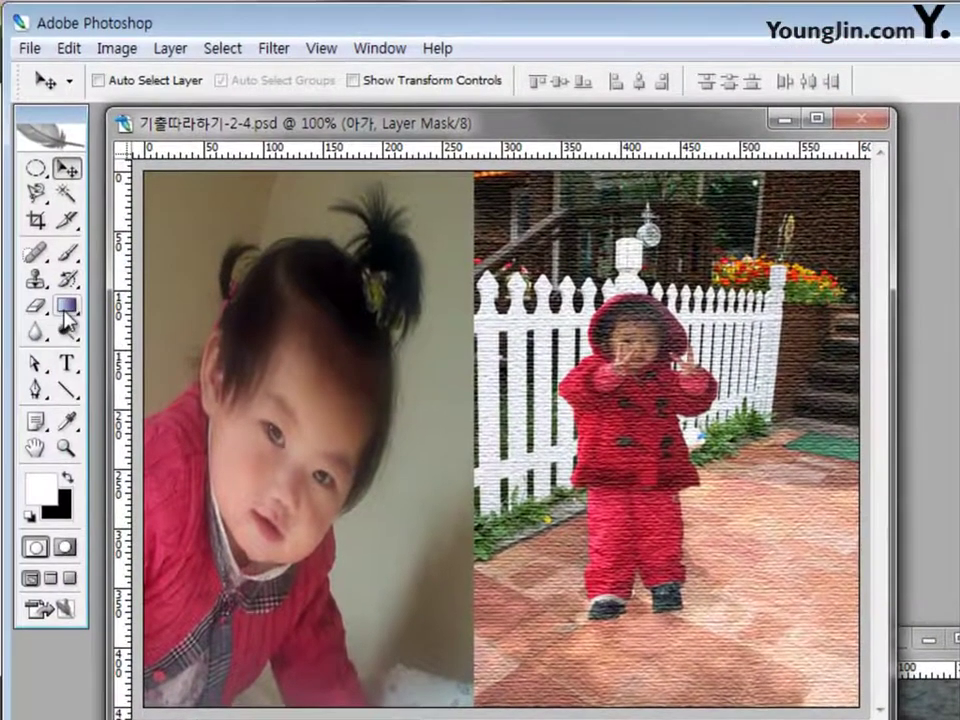
left_click(66, 308)
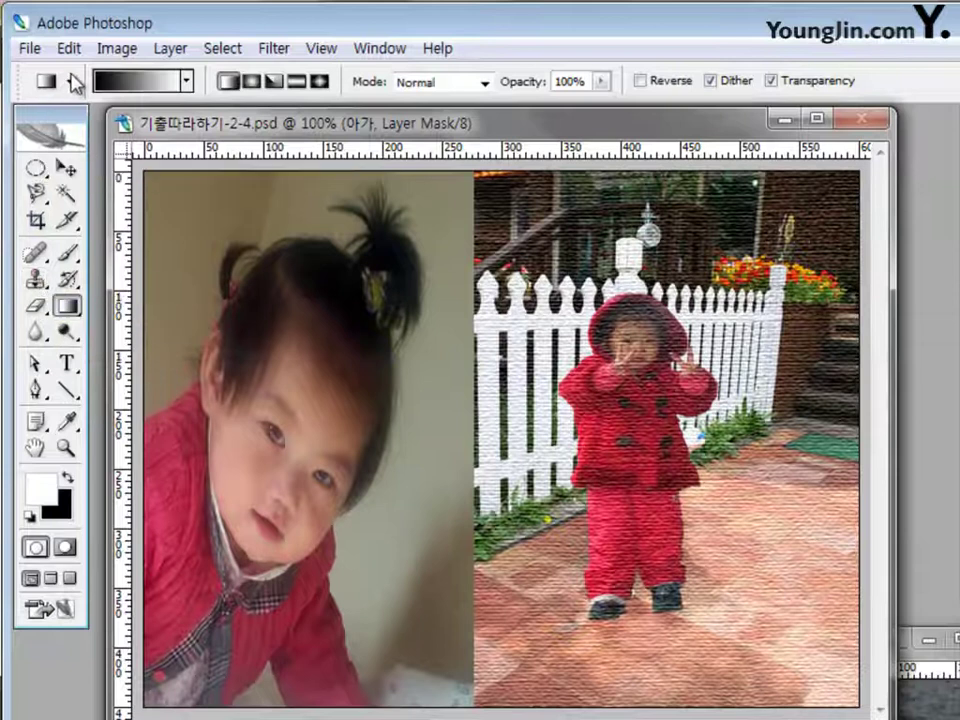
left_click(143, 88)
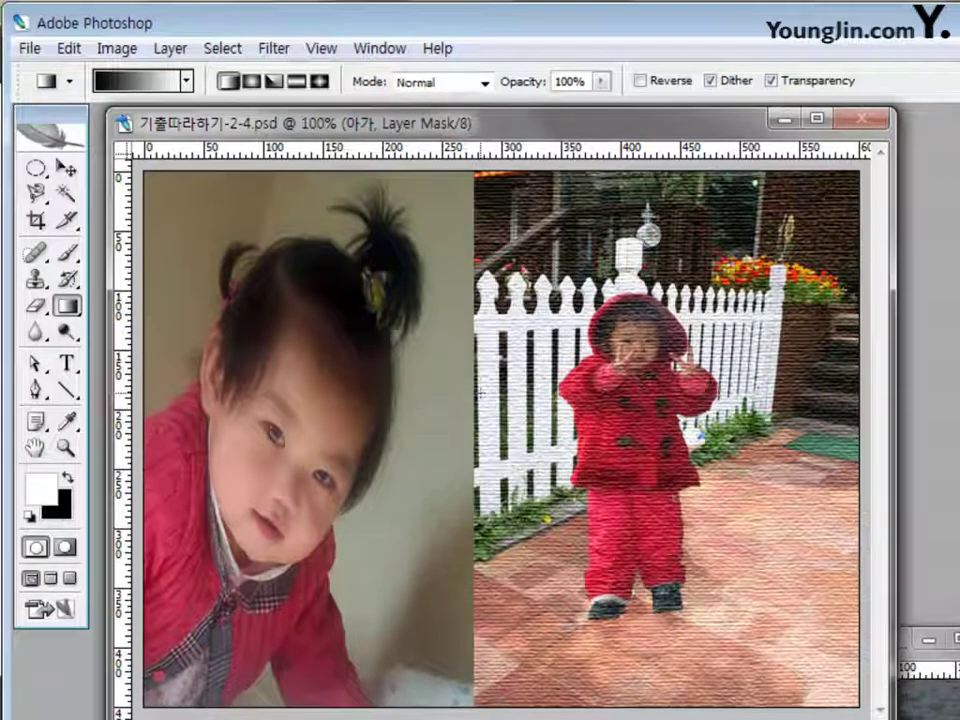
left_click_drag(432, 393, 418, 391)
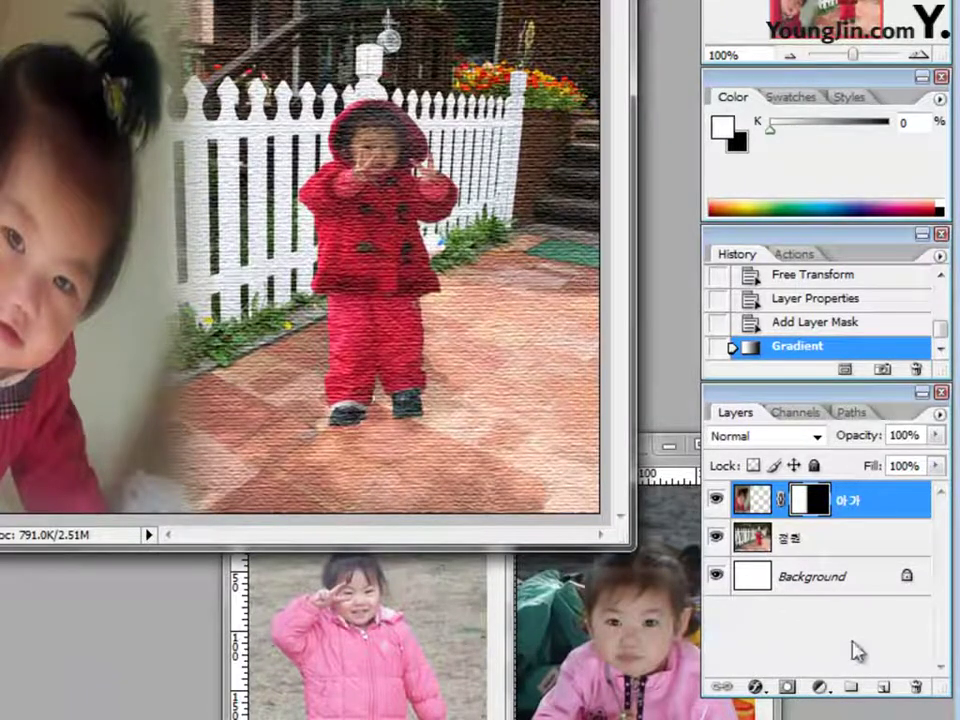
Add a new layer above "아가" and set up the Pen tool for shape layers with the fill color 00ff33
left_click(883, 690)
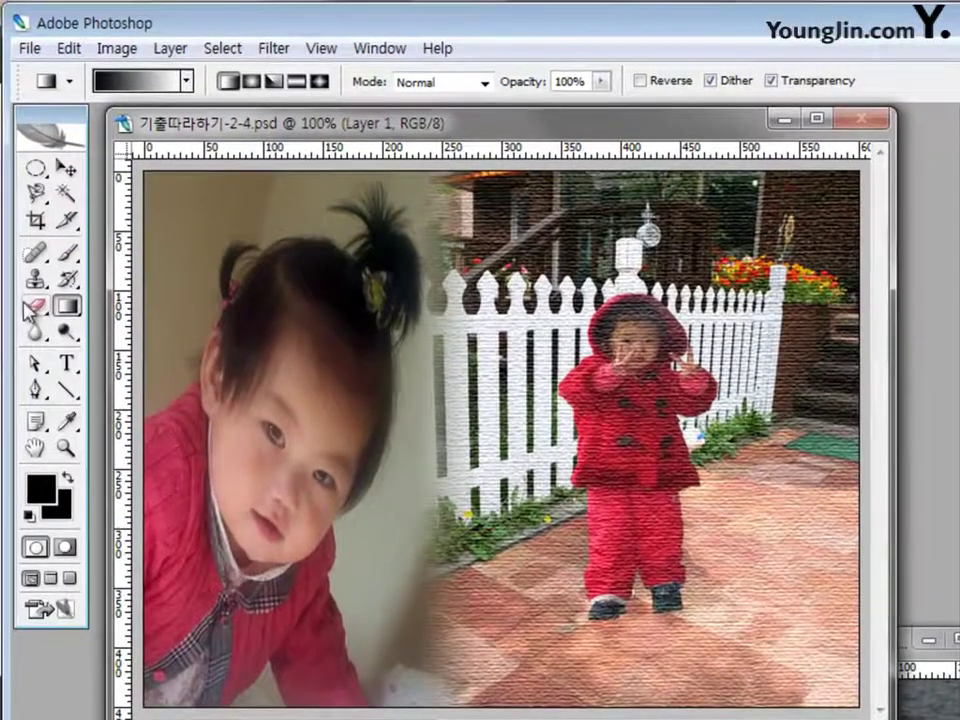
left_click(36, 390)
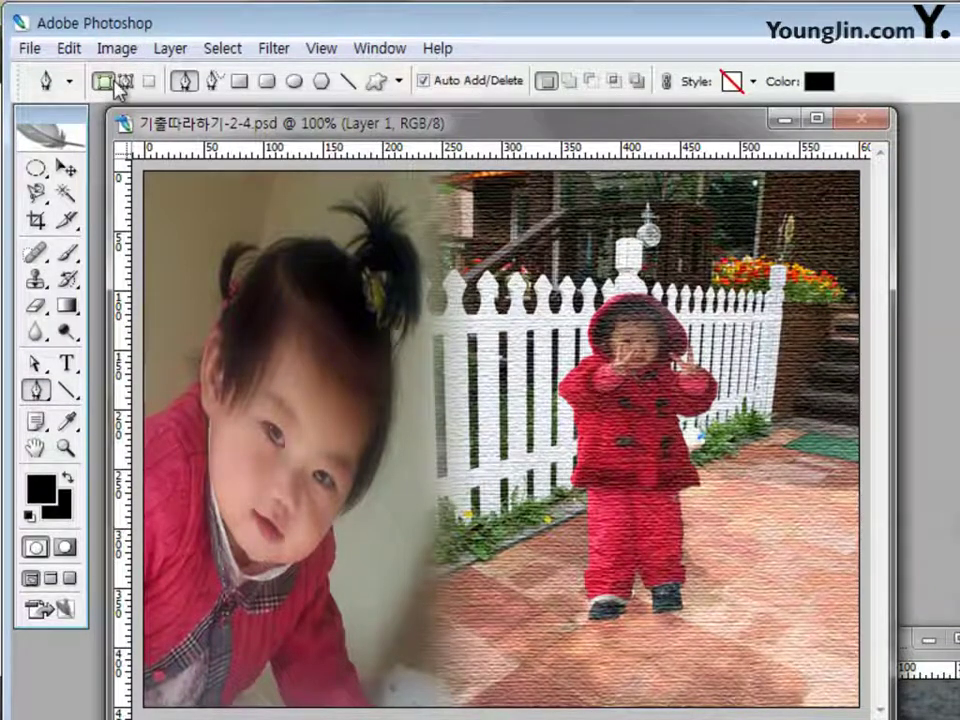
left_click(818, 82)
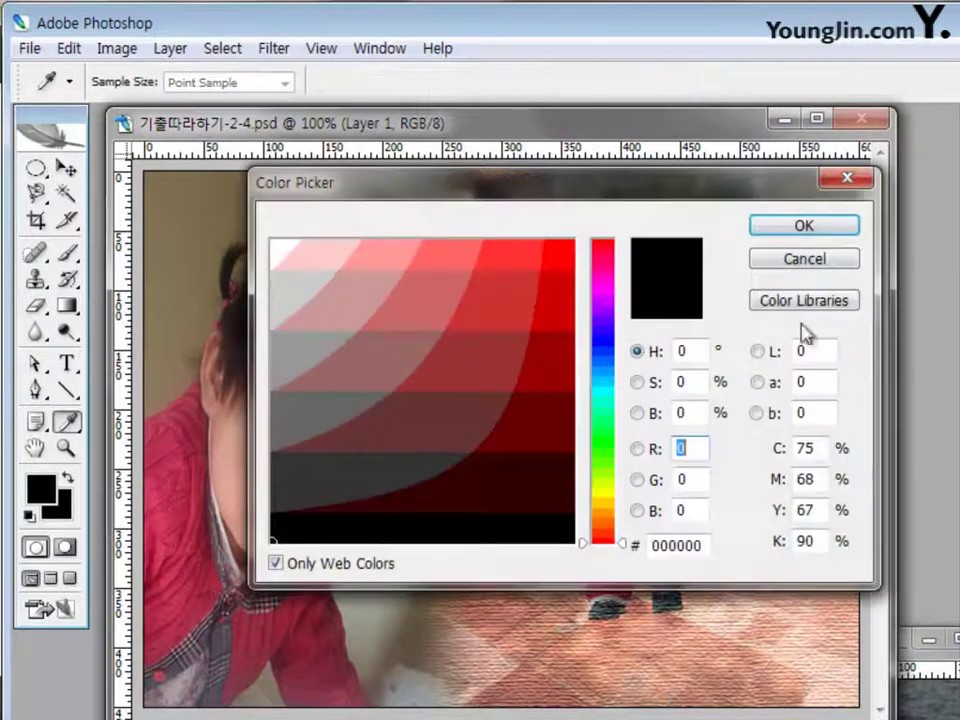
left_click(707, 544)
double_click(690, 545)
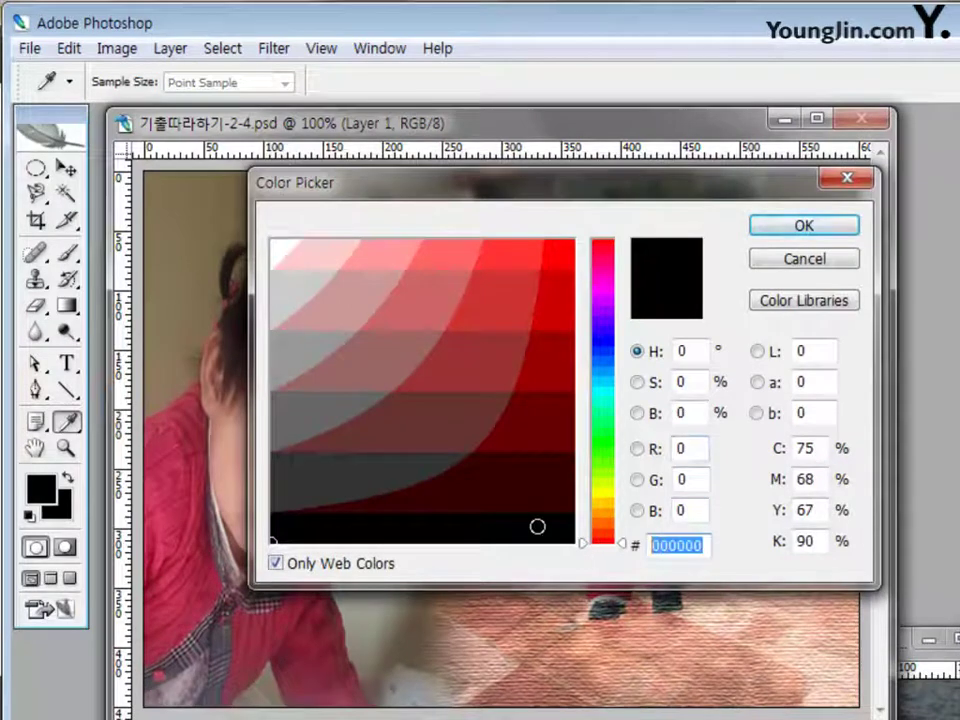
type("00ㄹ")
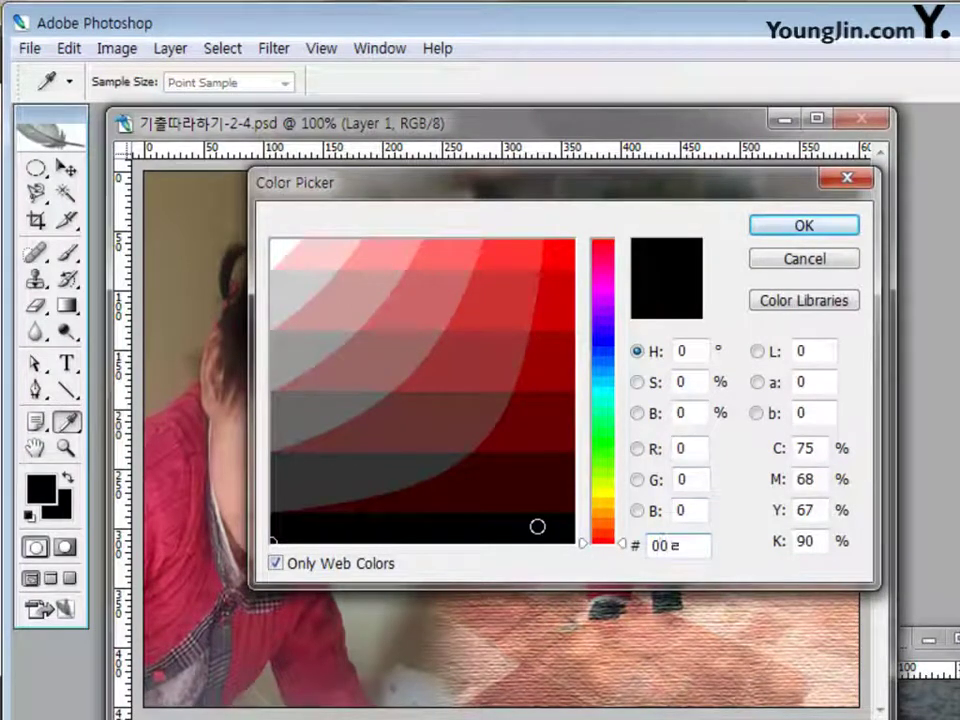
key("BackSpace")
type("ff33")
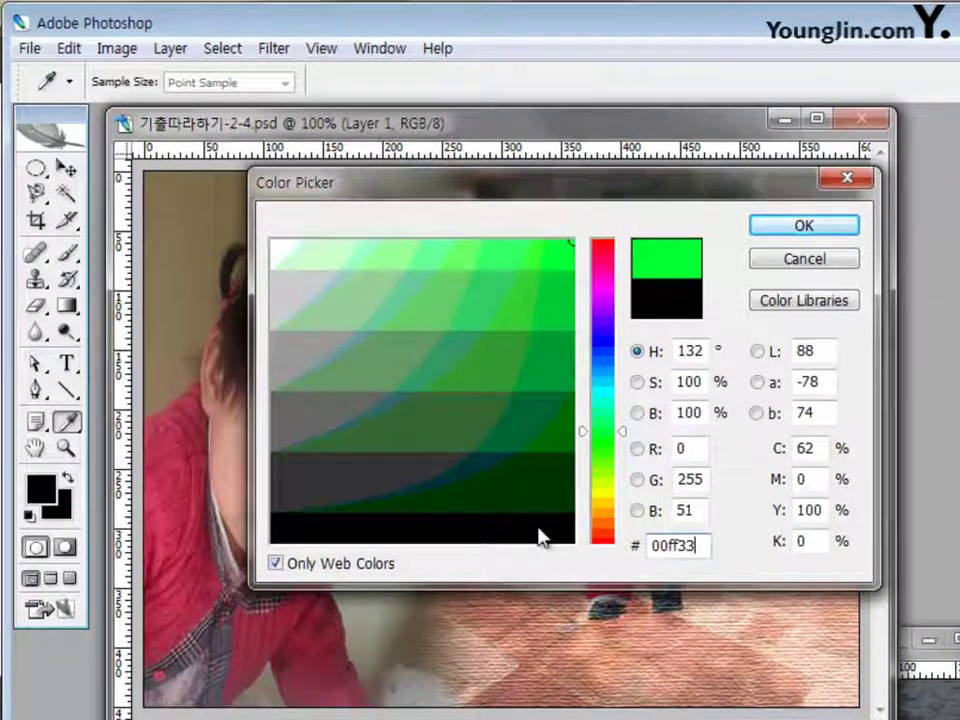
left_click(824, 228)
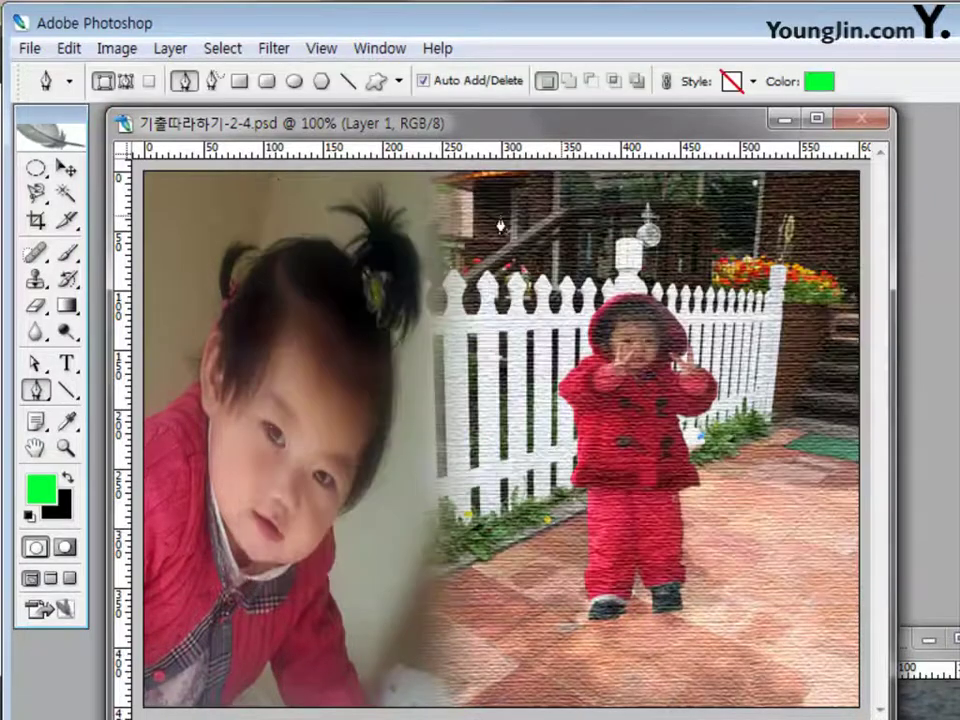
Draw a curved green band about 220 px wide with the Pen tool, running from the canvas's left edge to its top edge
left_click(145, 320)
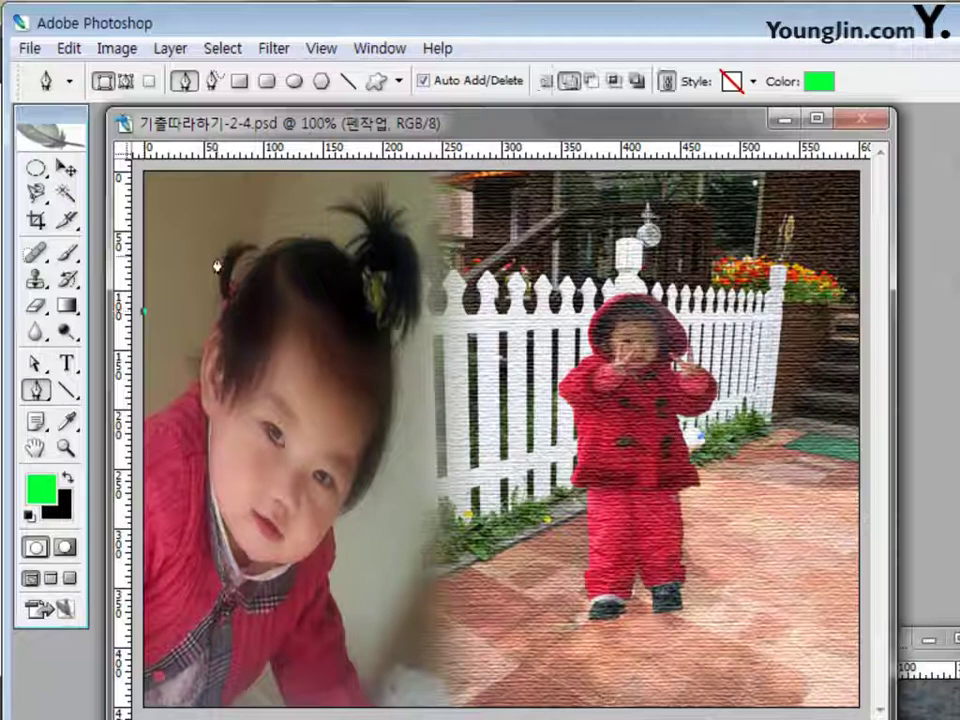
left_click_drag(219, 250, 267, 256)
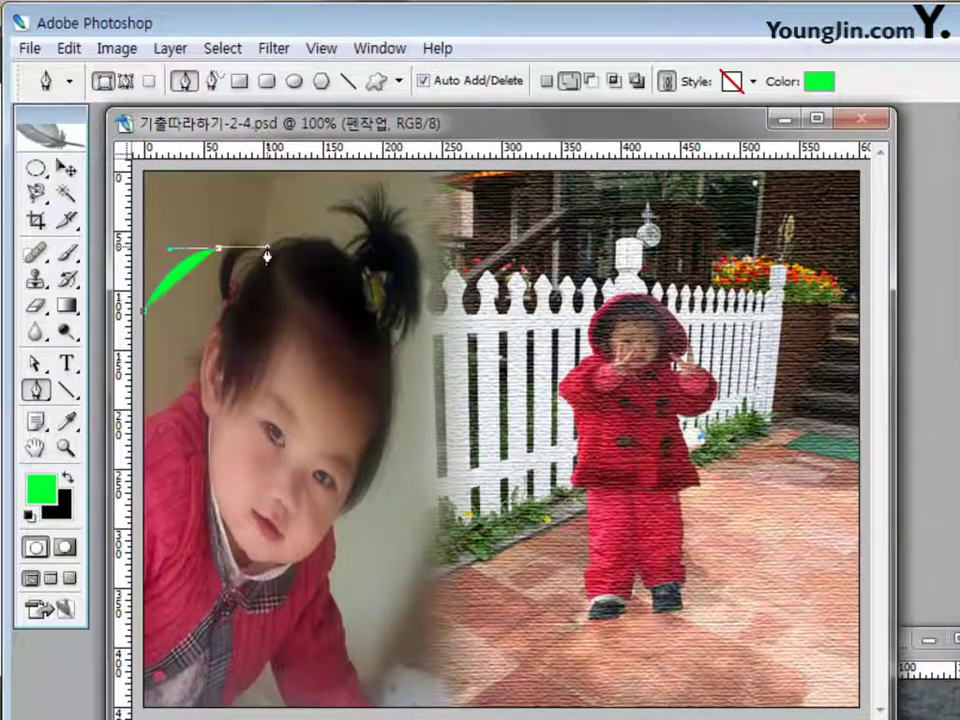
left_click(219, 250, "alt")
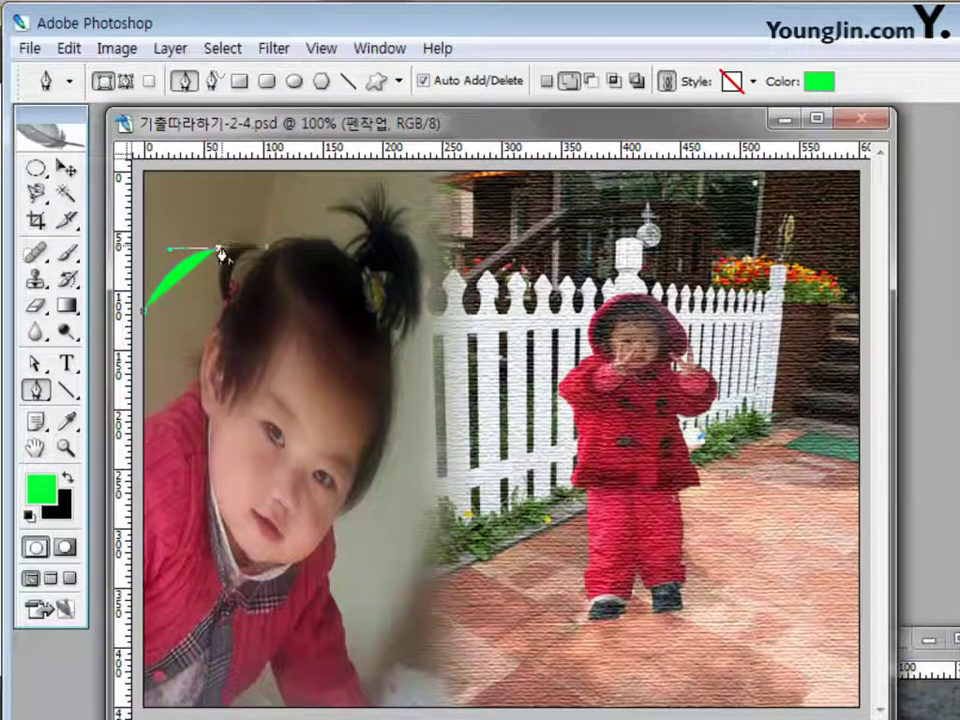
left_click_drag(328, 176, 334, 130)
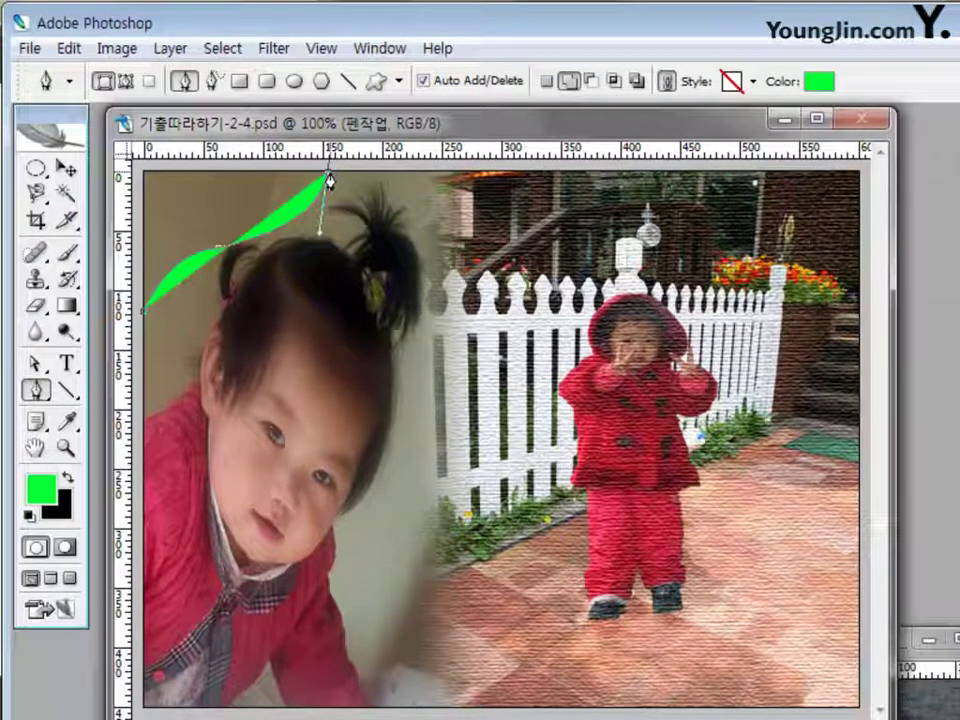
left_click(411, 180)
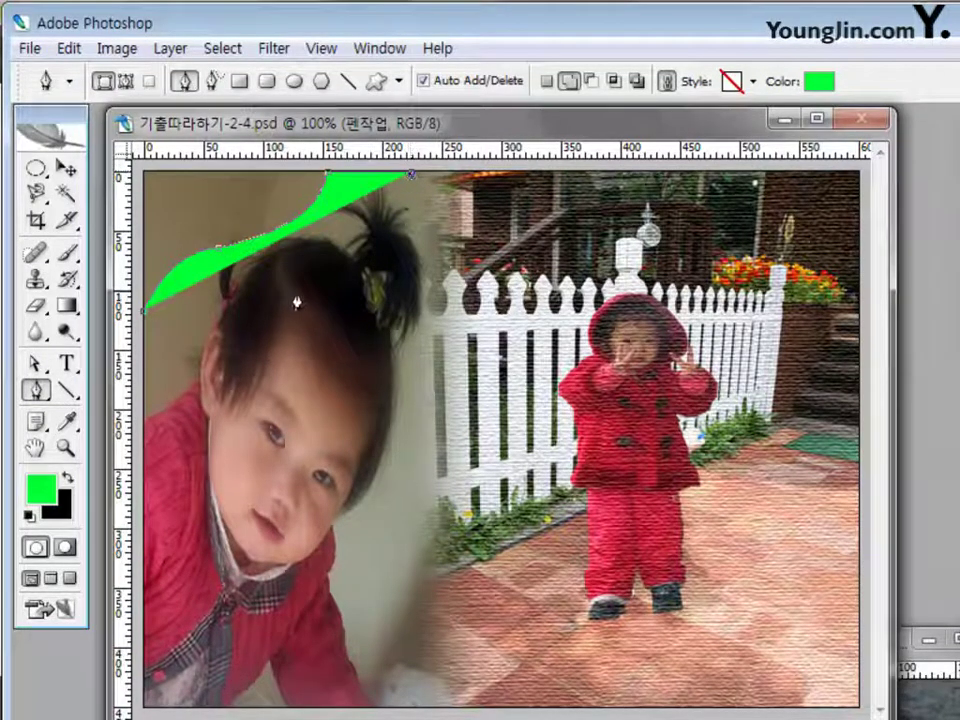
left_click_drag(274, 286, 141, 320)
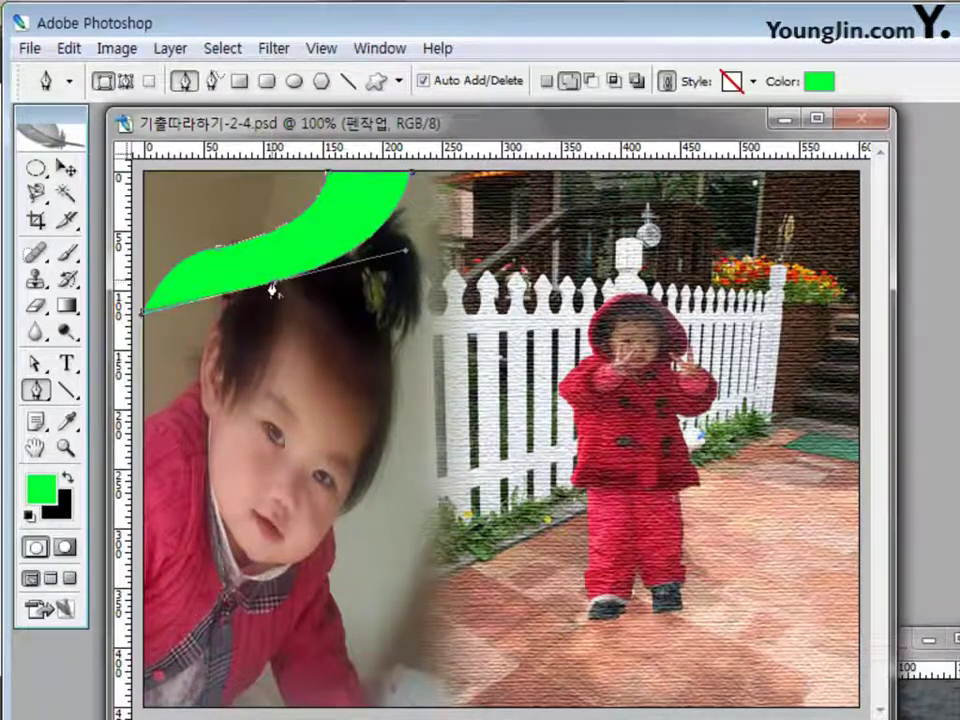
left_click(143, 352)
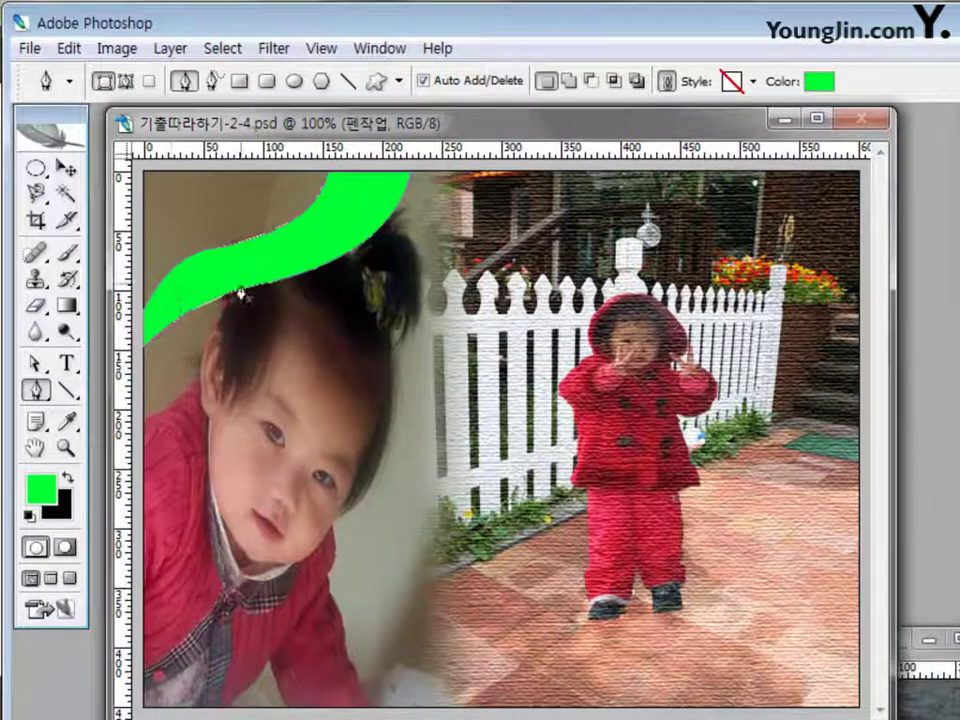
Smooth the green band's outline by adjusting its lower and upper curve handles and shifting the inner anchor at the canvas's top edge
left_click(35, 366)
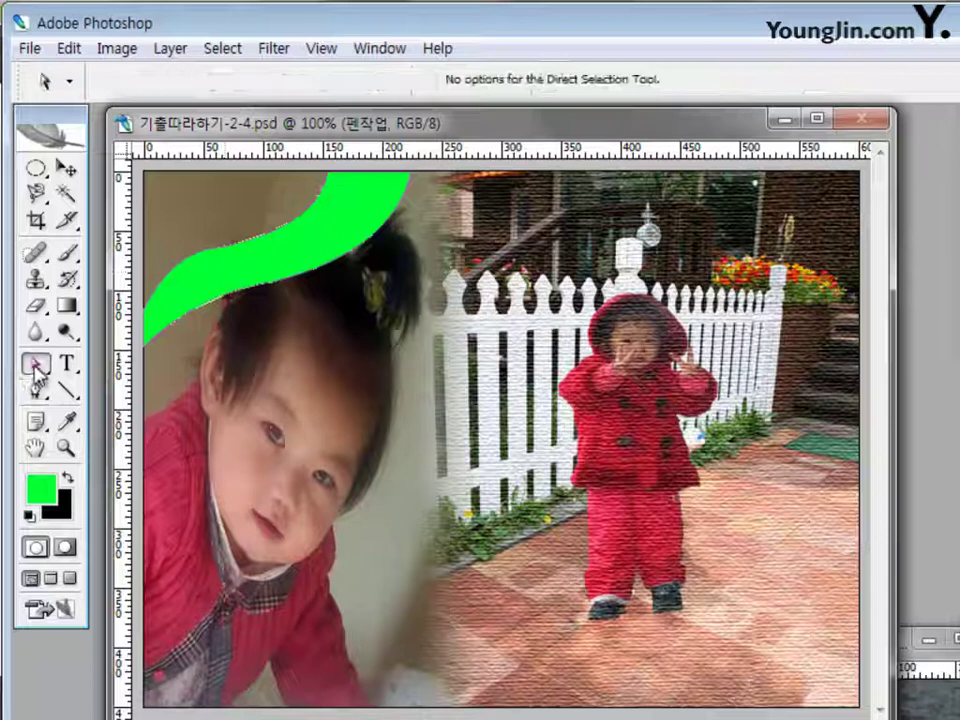
left_click(208, 290)
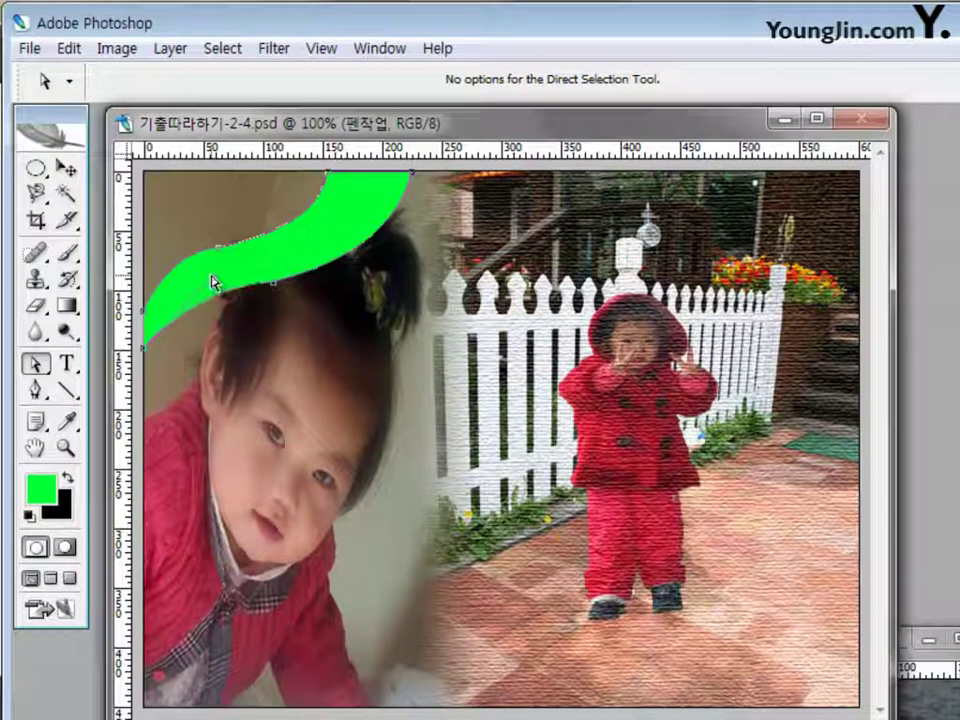
left_click(283, 290)
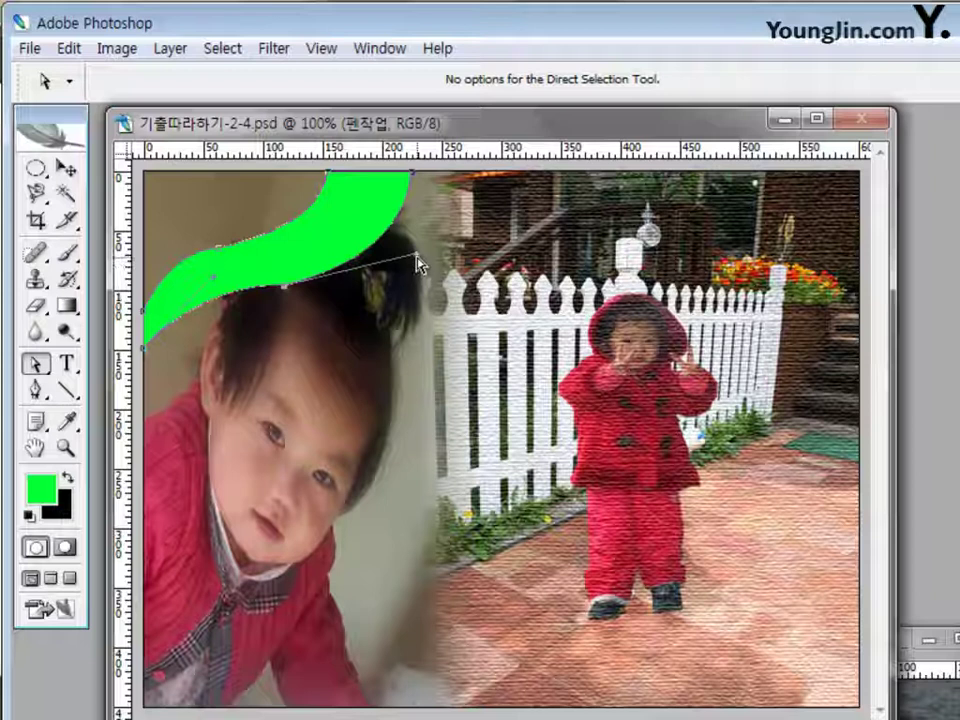
left_click_drag(418, 262, 390, 262)
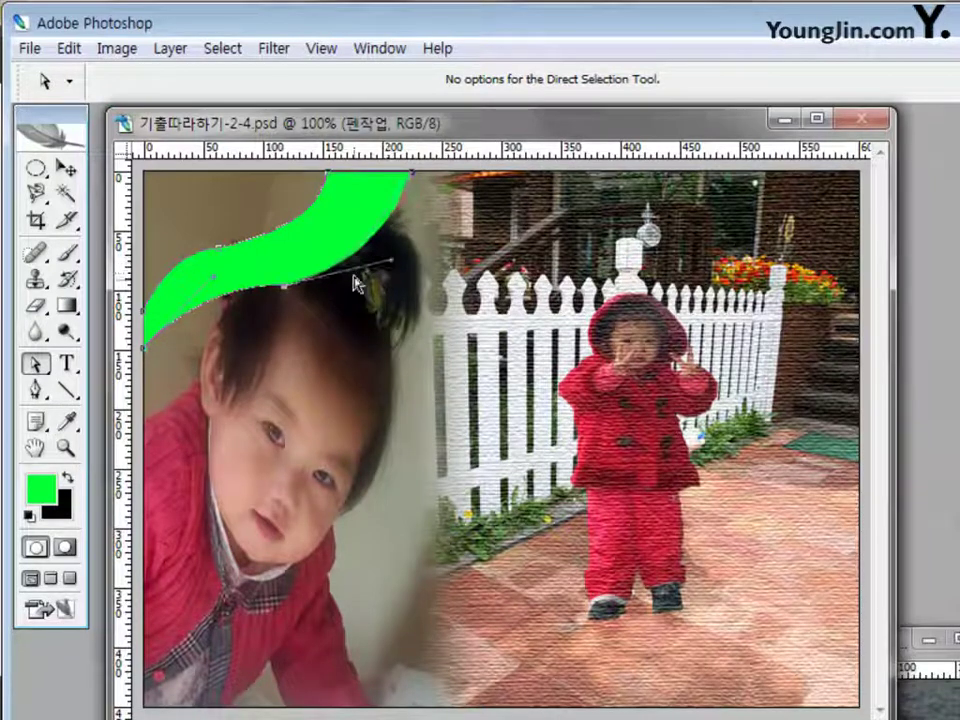
left_click(337, 197)
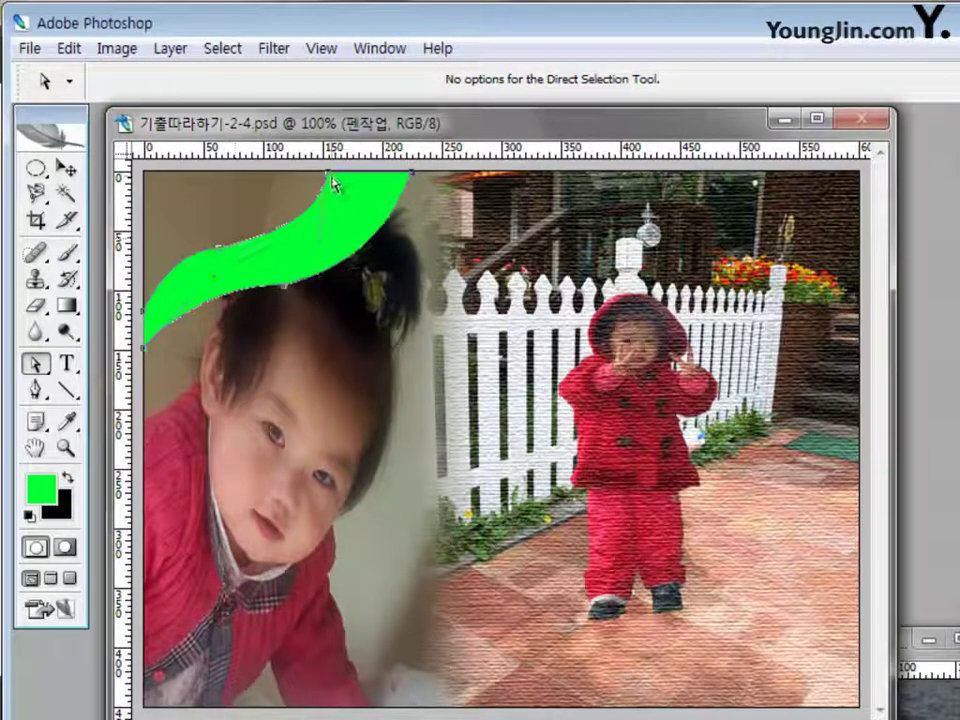
left_click_drag(333, 177, 321, 180)
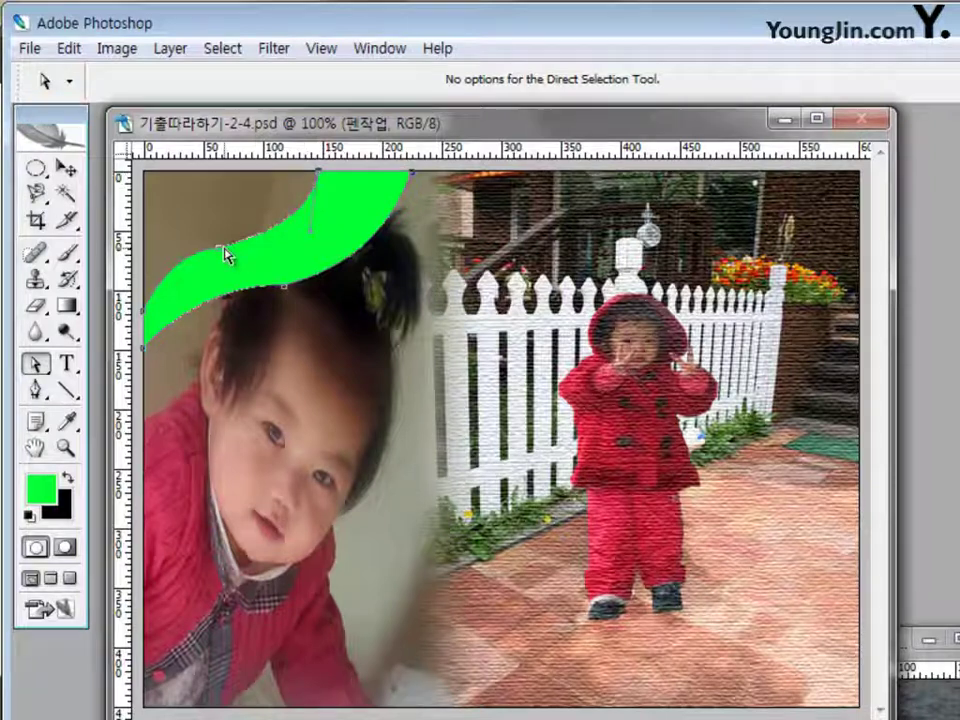
left_click_drag(224, 250, 170, 267)
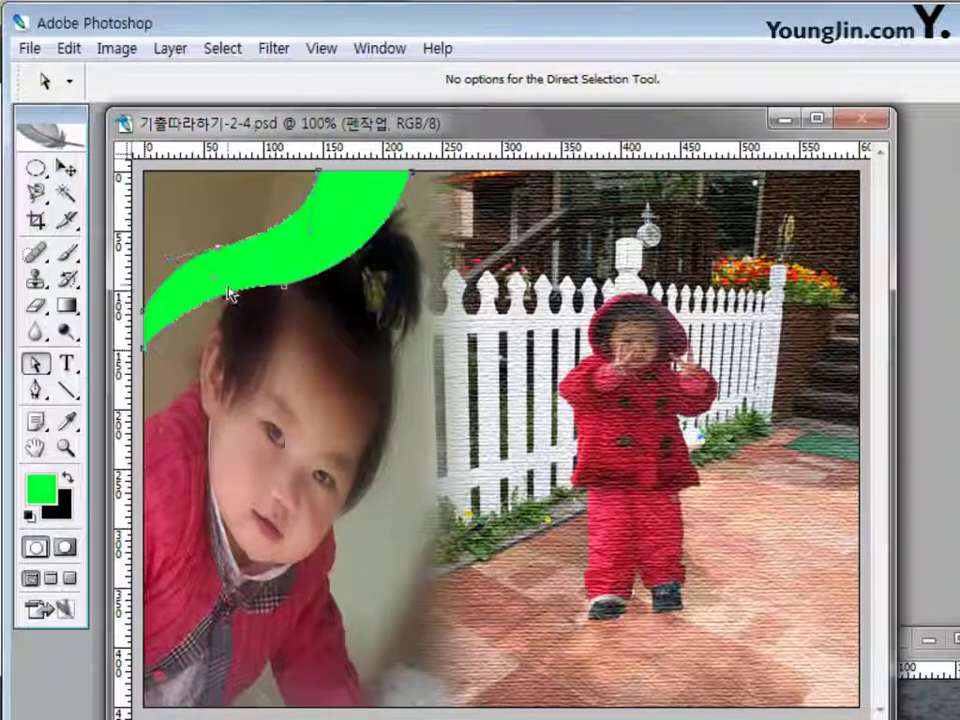
left_click(205, 287)
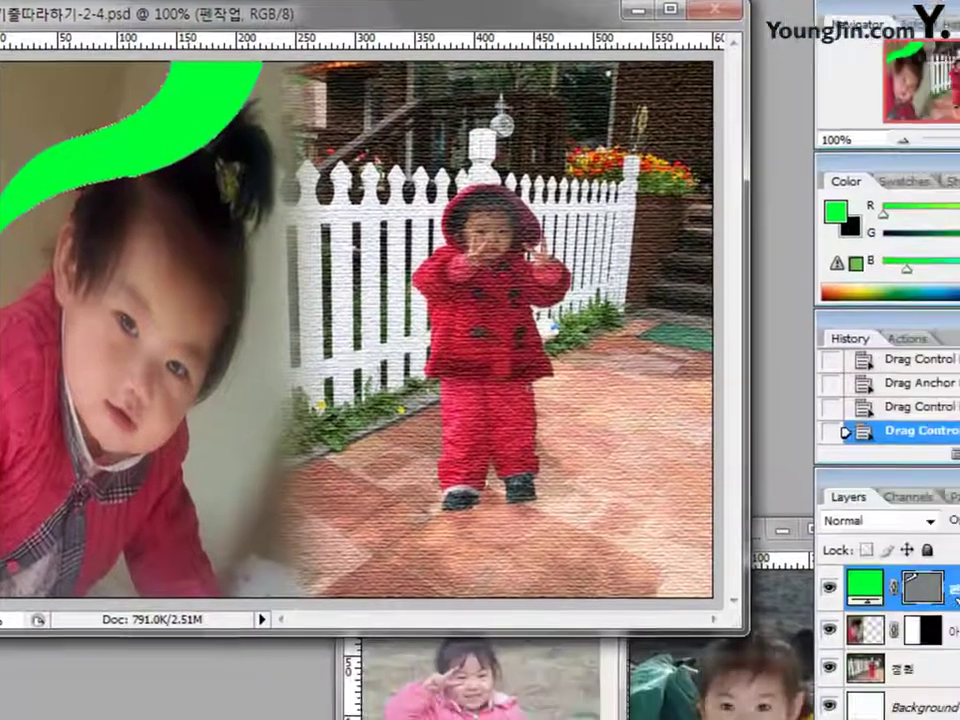
Duplicate the "펜작업" shape layer and set the copy's fill color to 336633
key("ctrl+j")
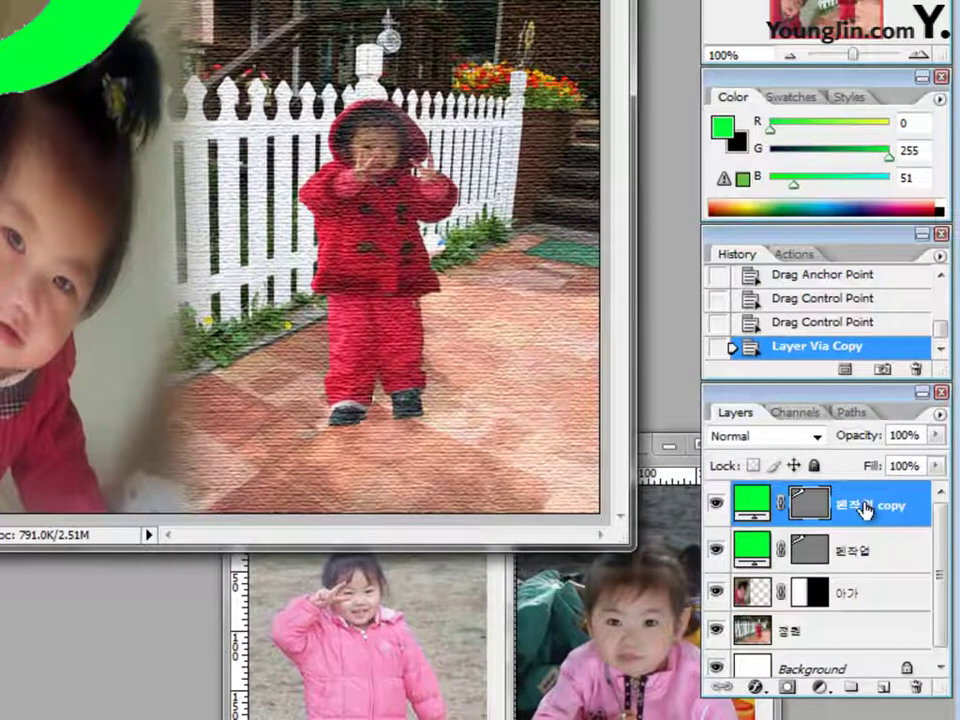
double_click(757, 511)
left_click_drag(448, 353, 369, 364)
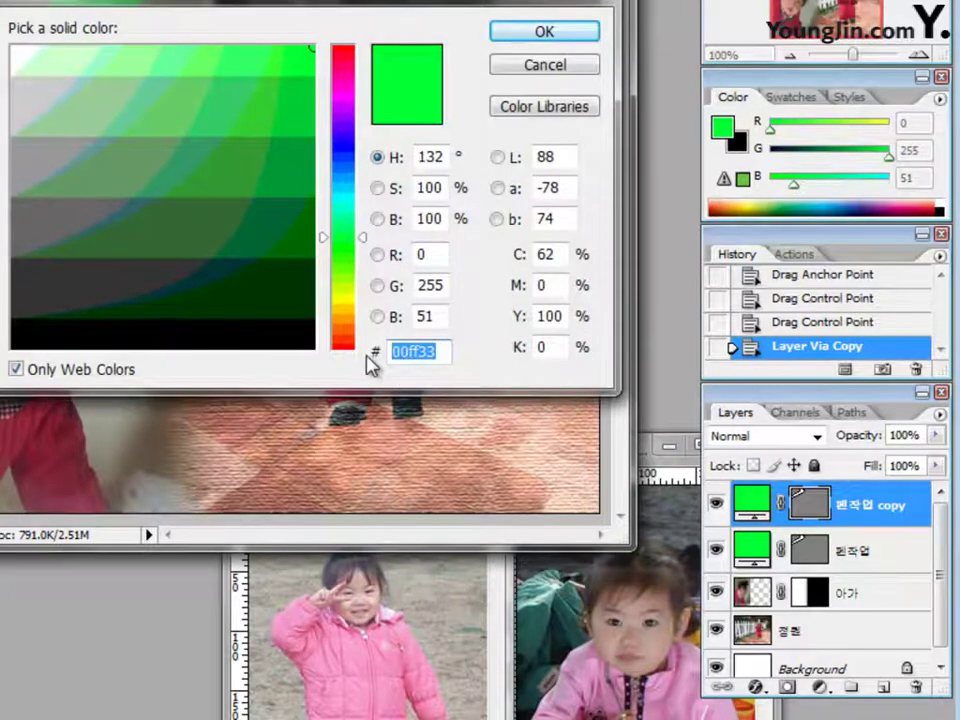
type("336633")
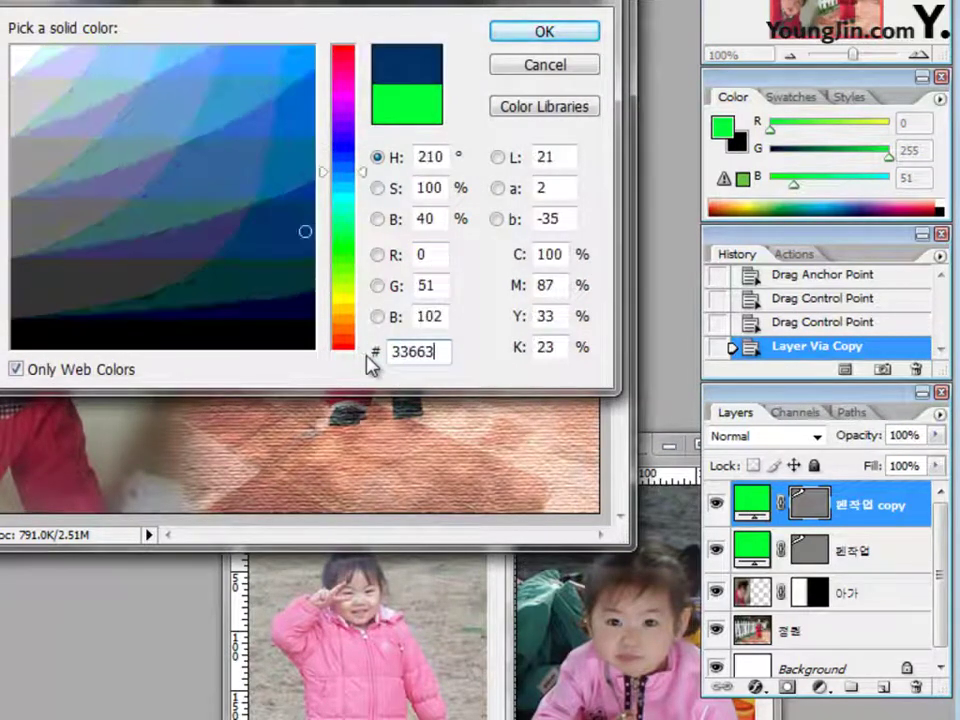
left_click(545, 33)
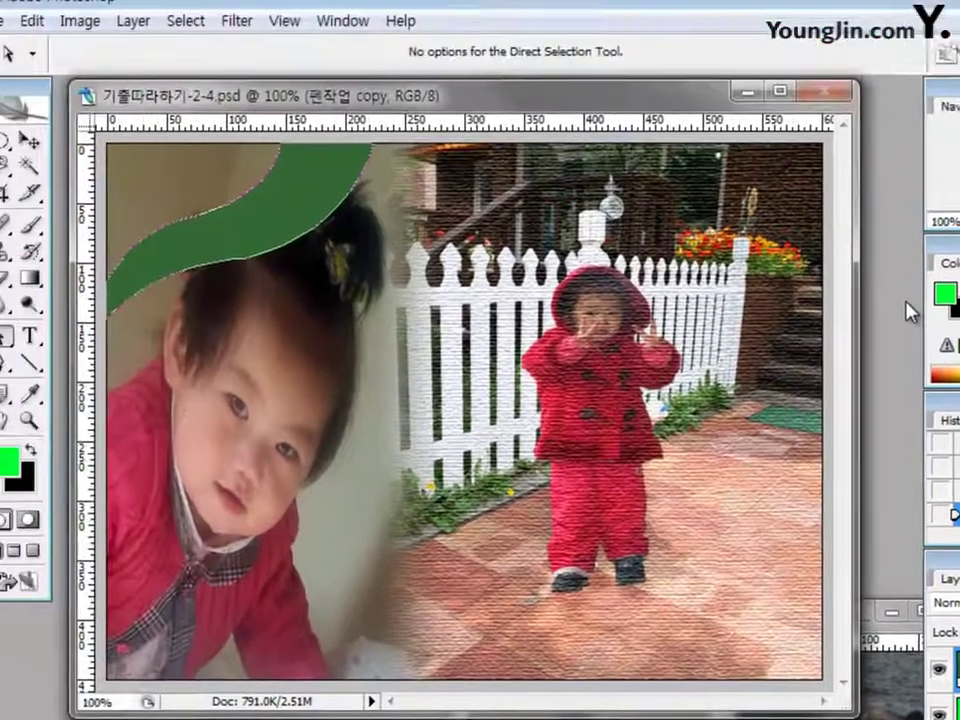
Scale the dark green copy to 107.6% from the canvas's upper-left corner and place the "펜작업" layer above the copy
key("ctrl+t")
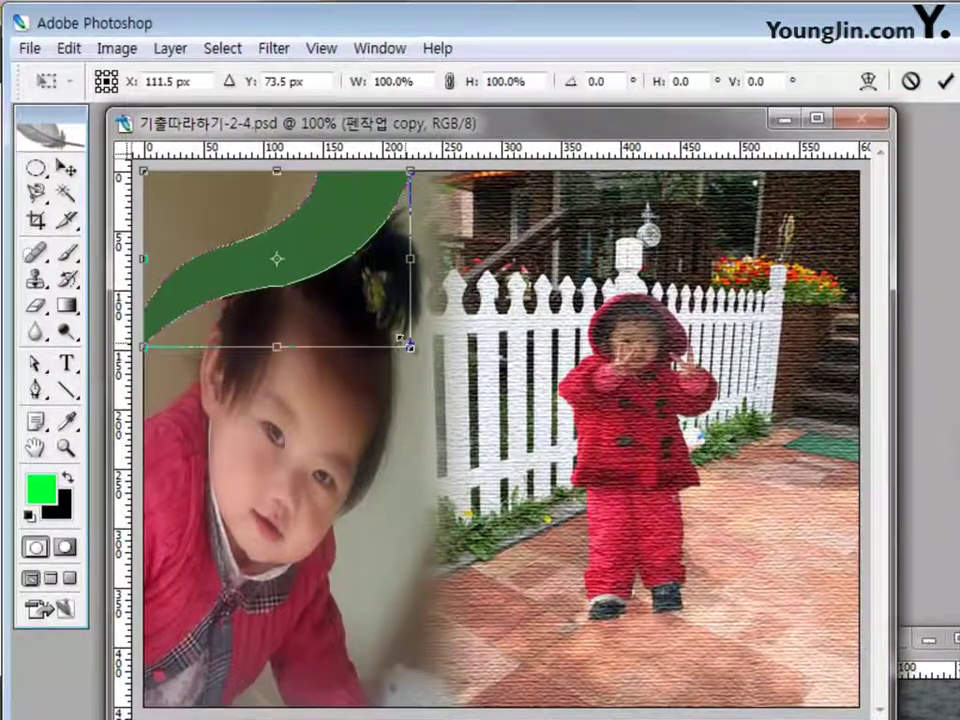
left_click_drag(402, 342, 420, 356)
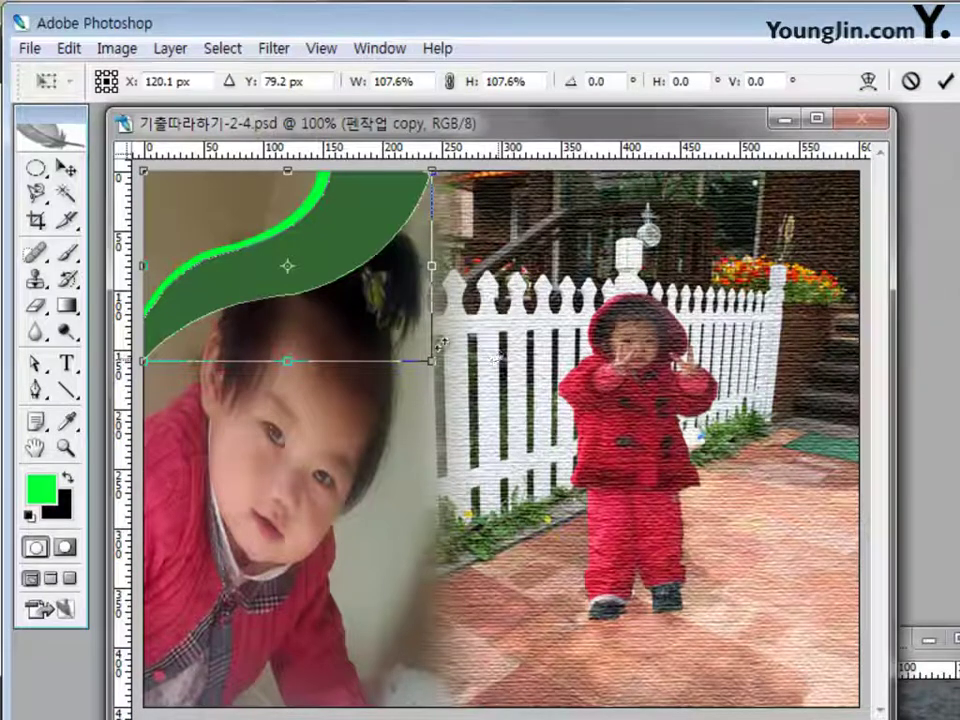
key("Return")
key("a")
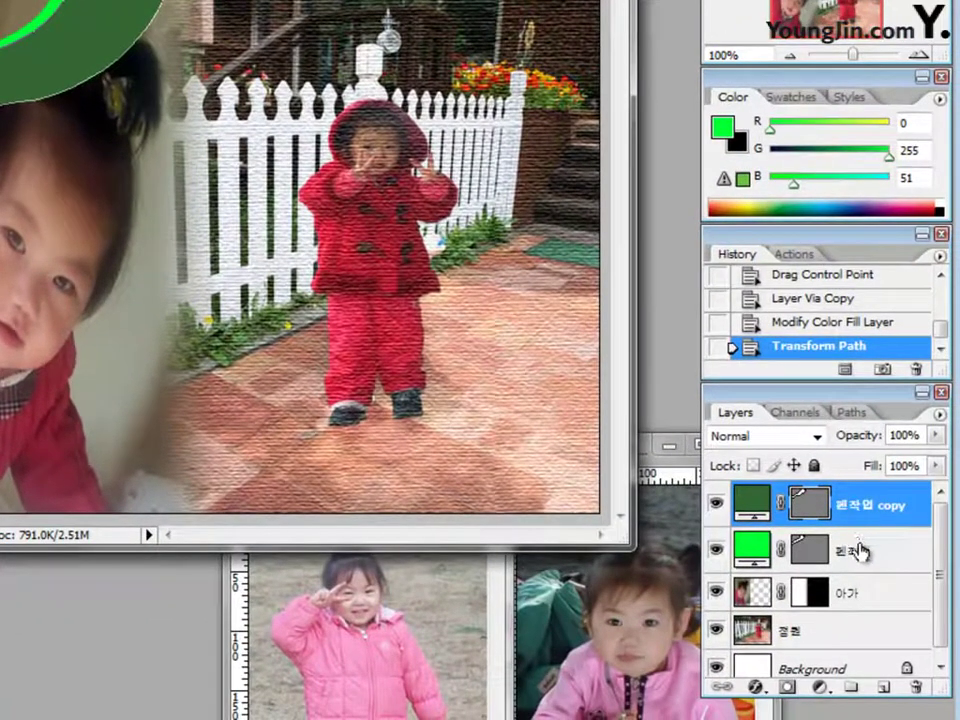
left_click(872, 555)
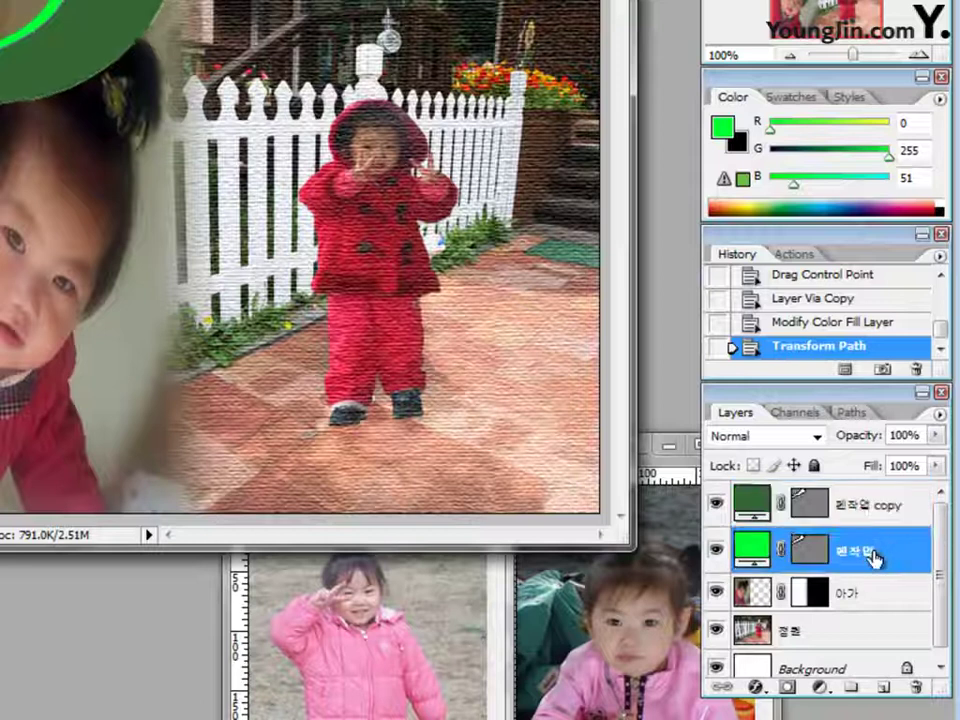
left_click_drag(873, 496, 874, 502)
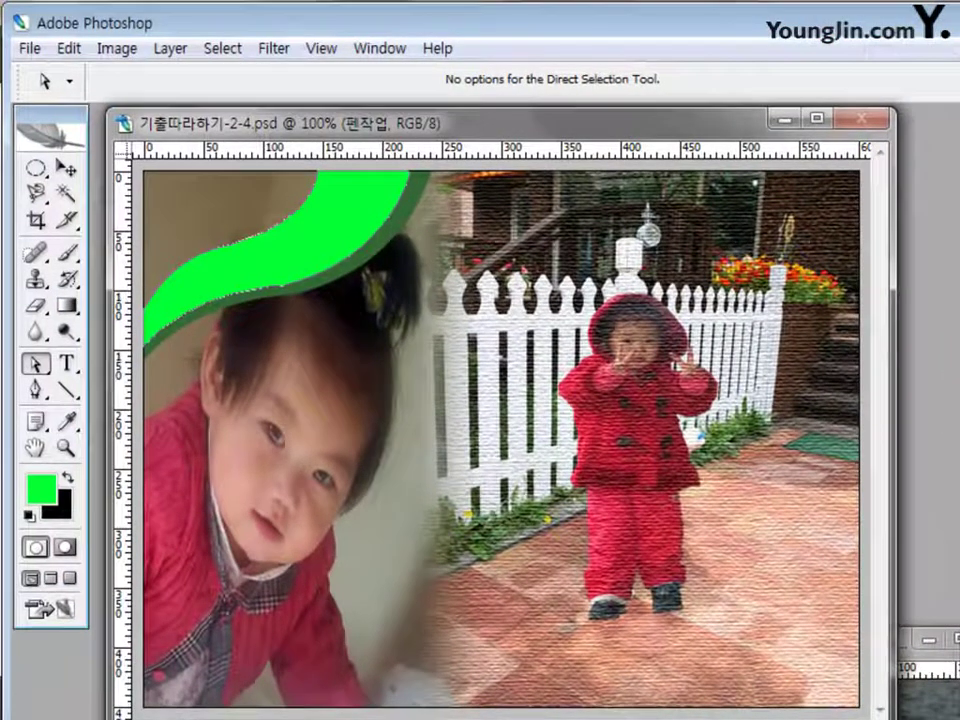
Bring the girl photo from 2급-11.jpg into the composition as a new layer
key("ctrl+Tab")
left_click_drag(592, 667, 414, 487)
left_click(66, 167)
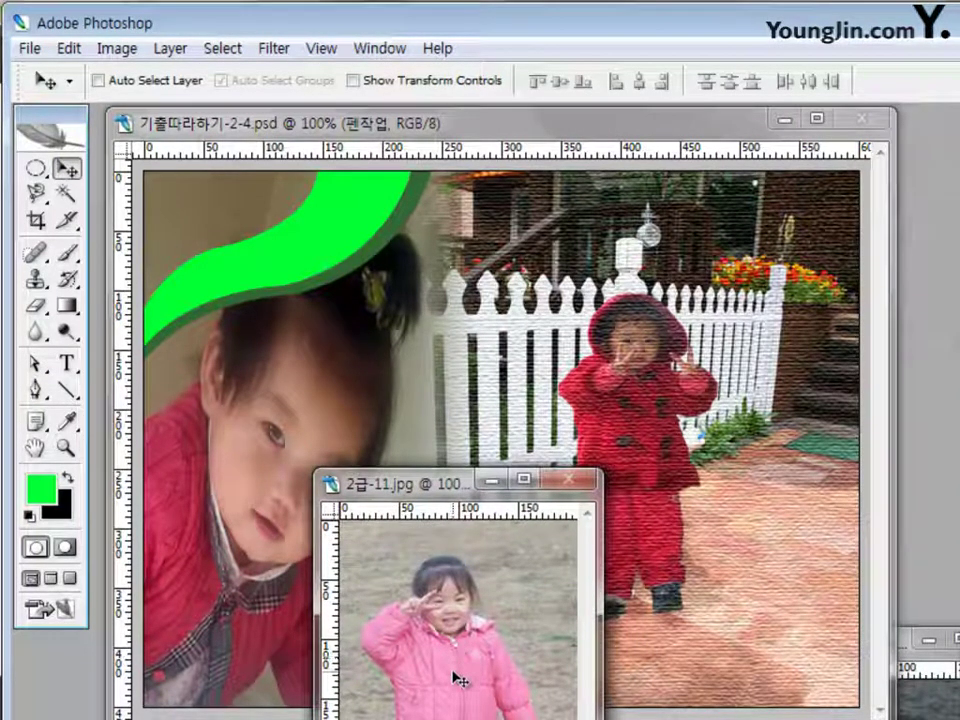
left_click_drag(377, 622, 312, 532)
Free-transform the girl photo to 68.5% width and 61.2% height and place it in the canvas's lower-left area
key("ctrl+t")
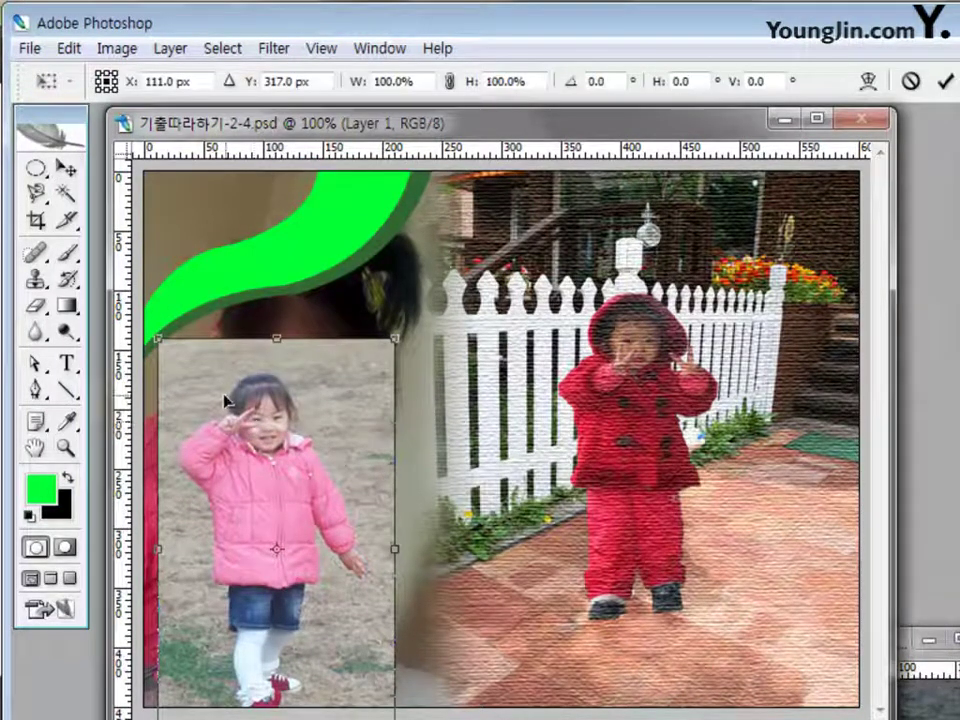
left_click_drag(159, 339, 247, 512)
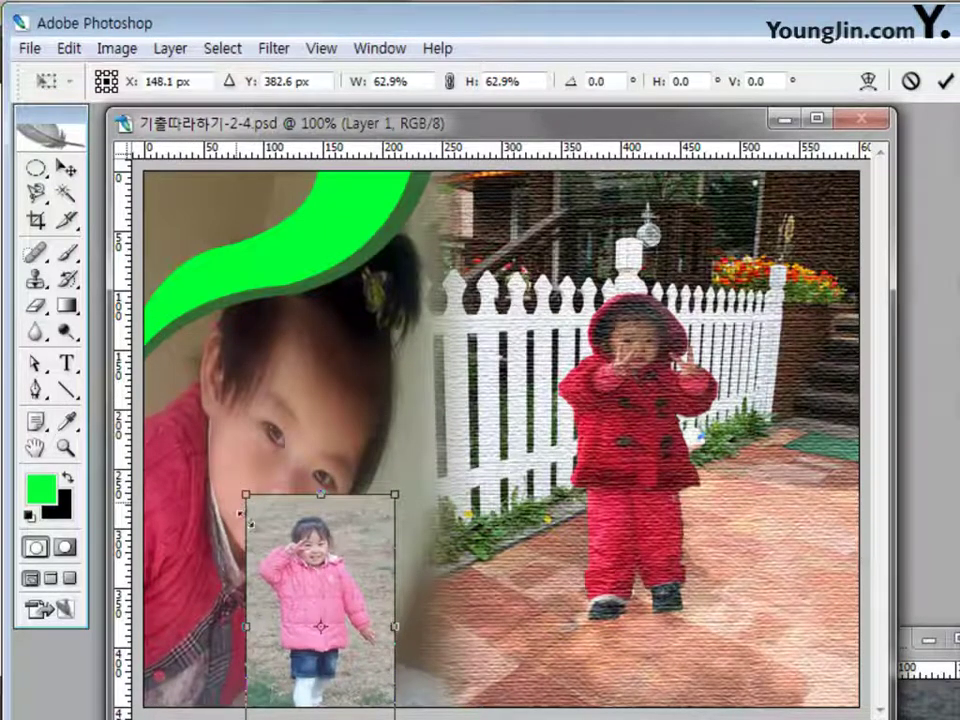
left_click_drag(298, 607, 242, 591)
mouse_move(171, 607)
left_mouse_down()
mouse_move(145, 608)
mouse_move(161, 610)
left_mouse_up()
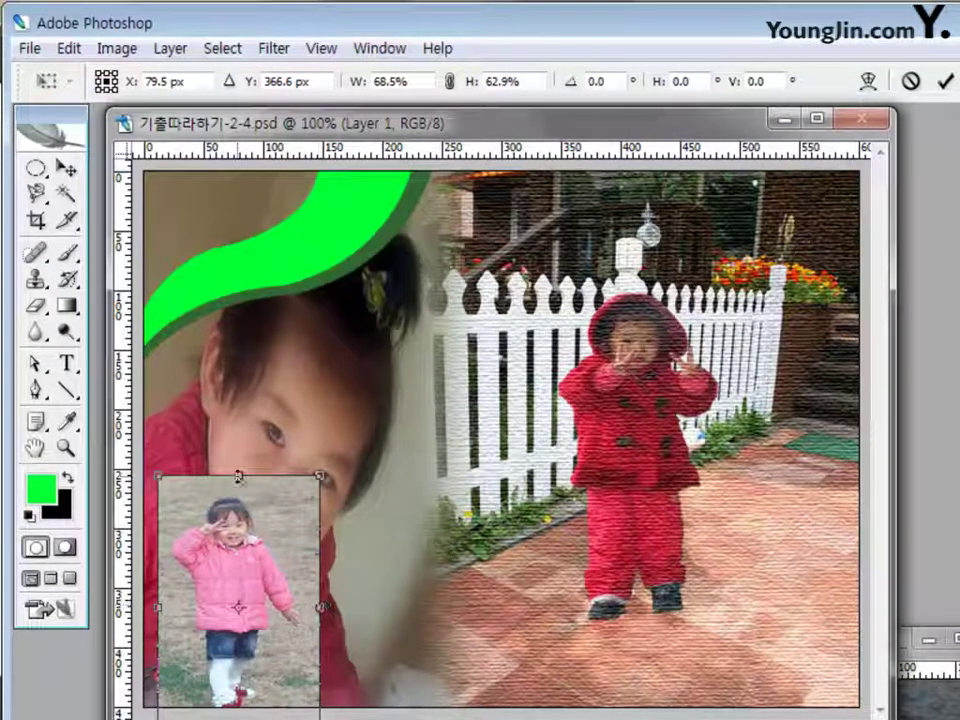
left_click_drag(238, 476, 238, 484)
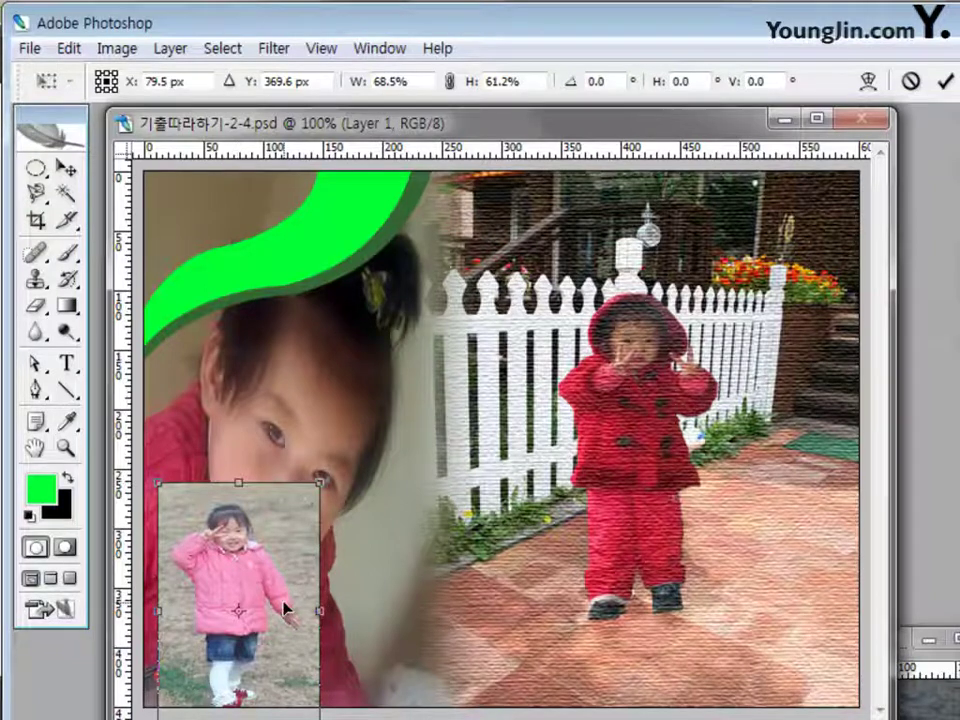
key("Return")
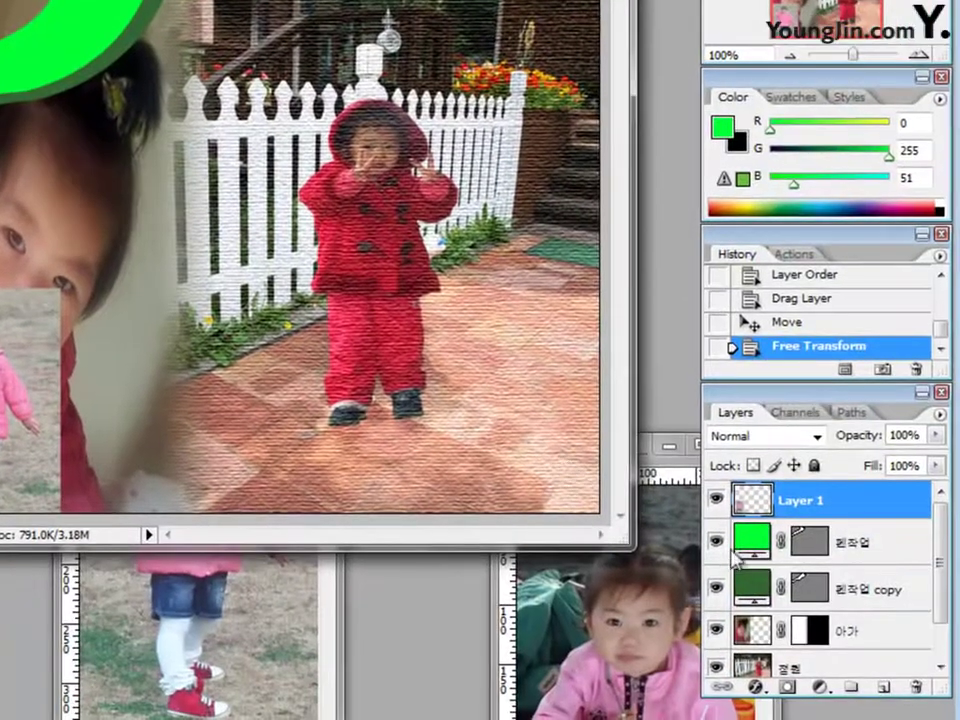
Rename the girl photo's layer as "아가1" and set its opacity to 70%
double_click(799, 502)
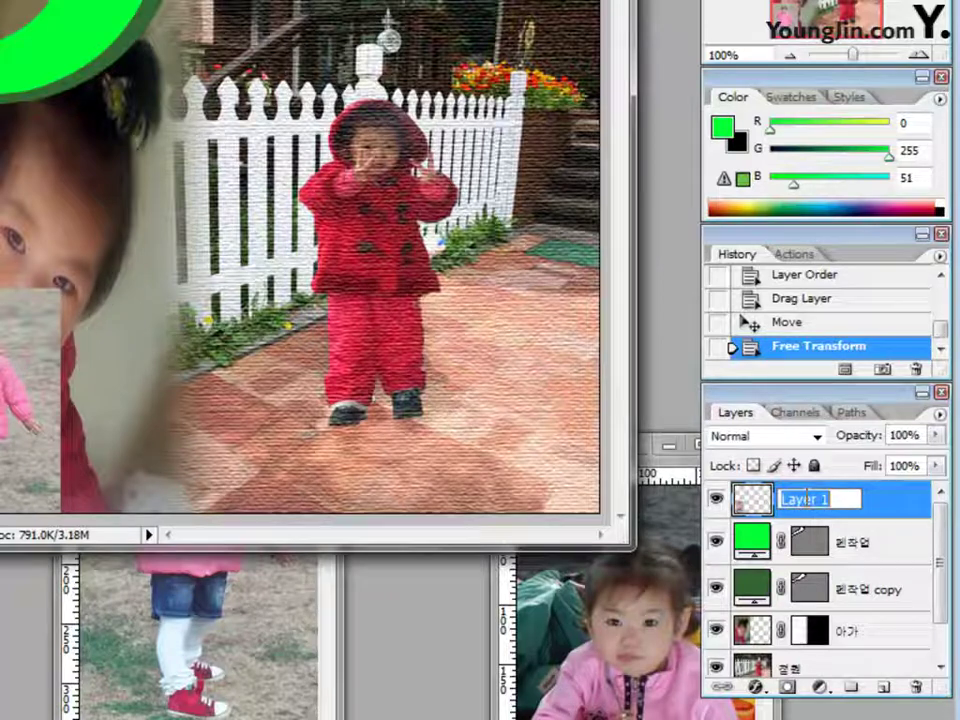
type("아기1")
key("Return")
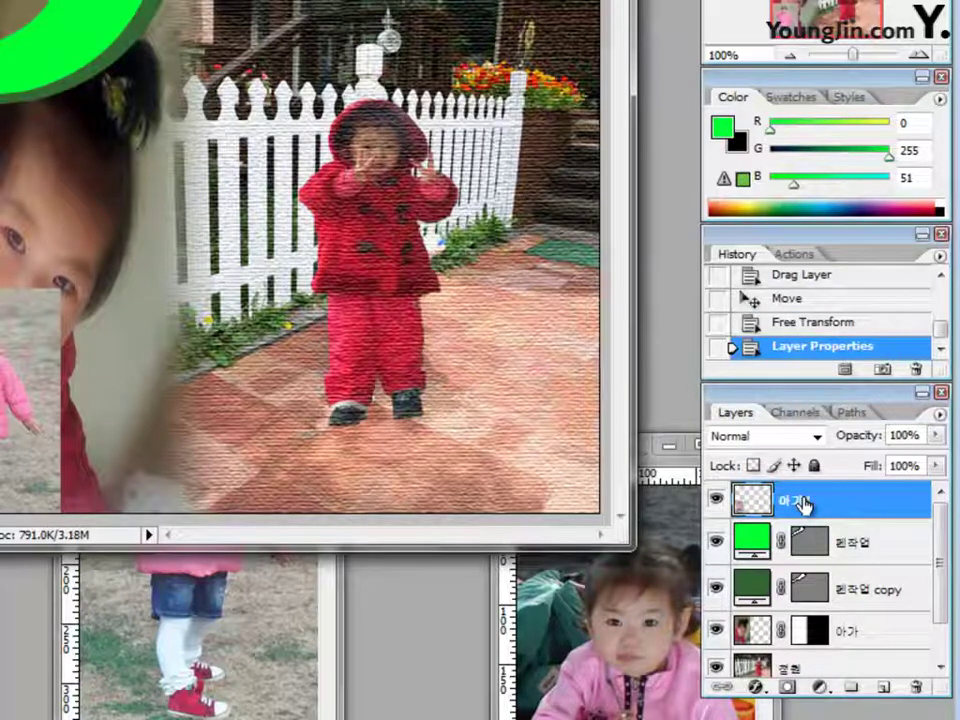
left_click(921, 437)
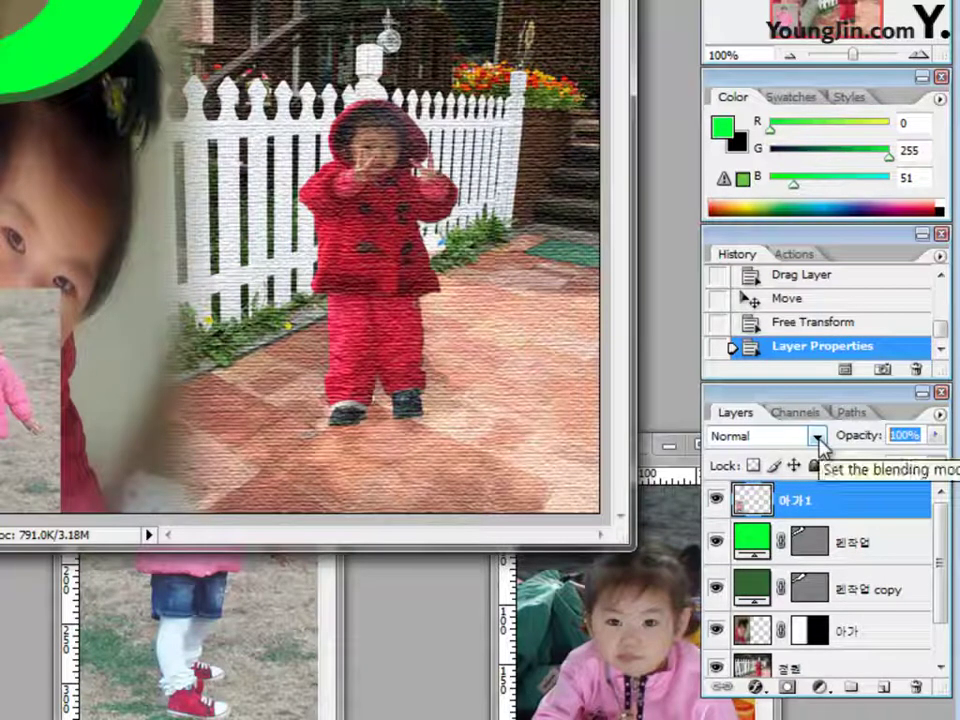
type("70")
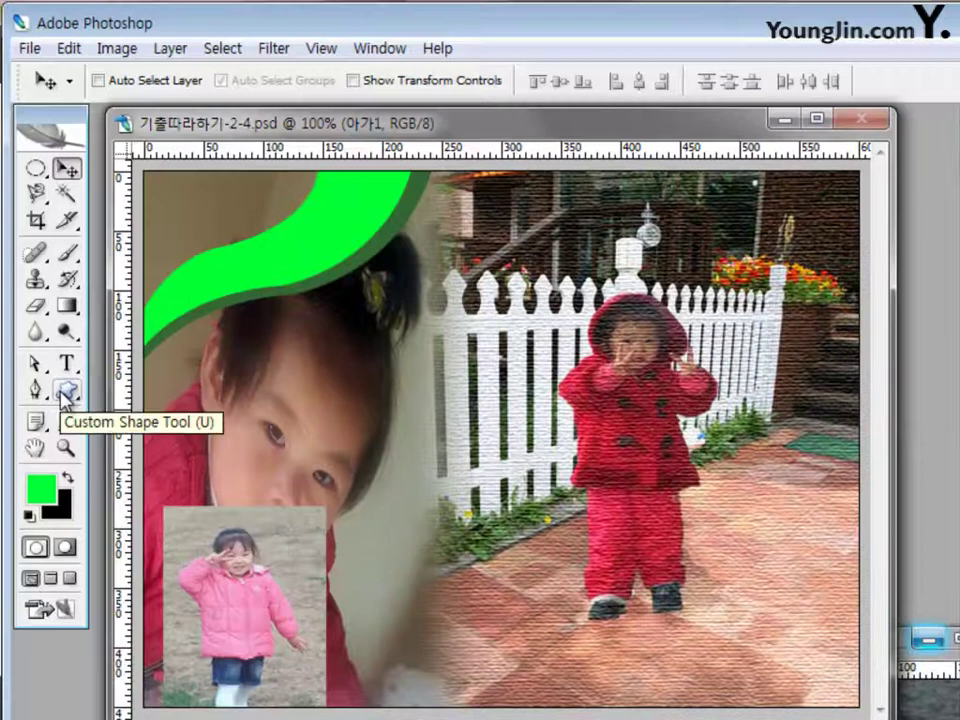
Draw a green heart custom shape over the upper part of the lower-left girl photo and rotate it 7°
left_click(66, 397)
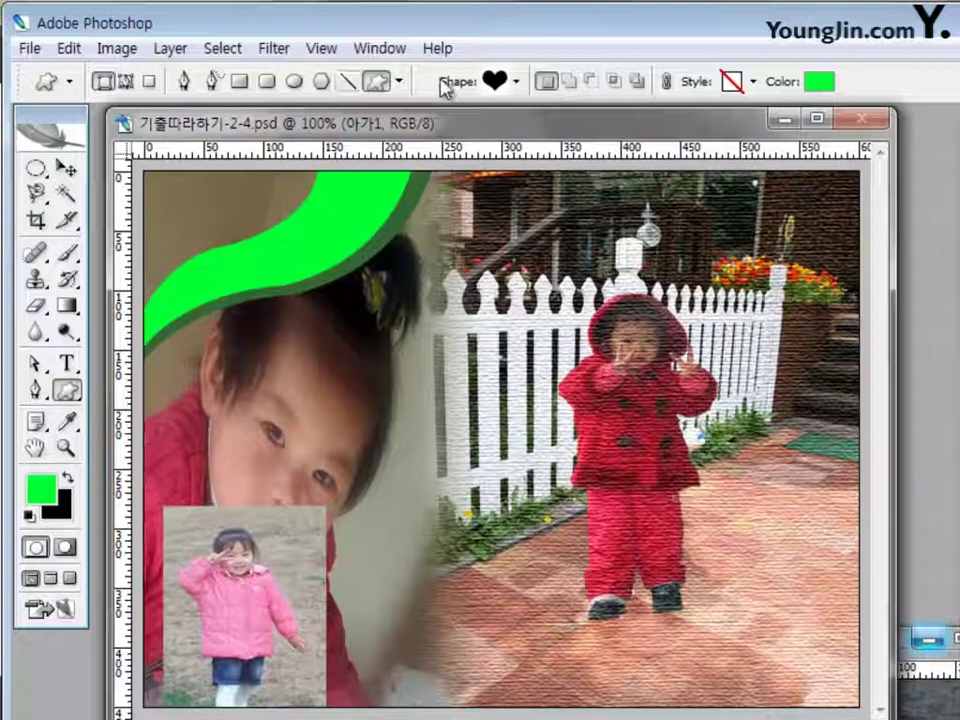
left_click(516, 84)
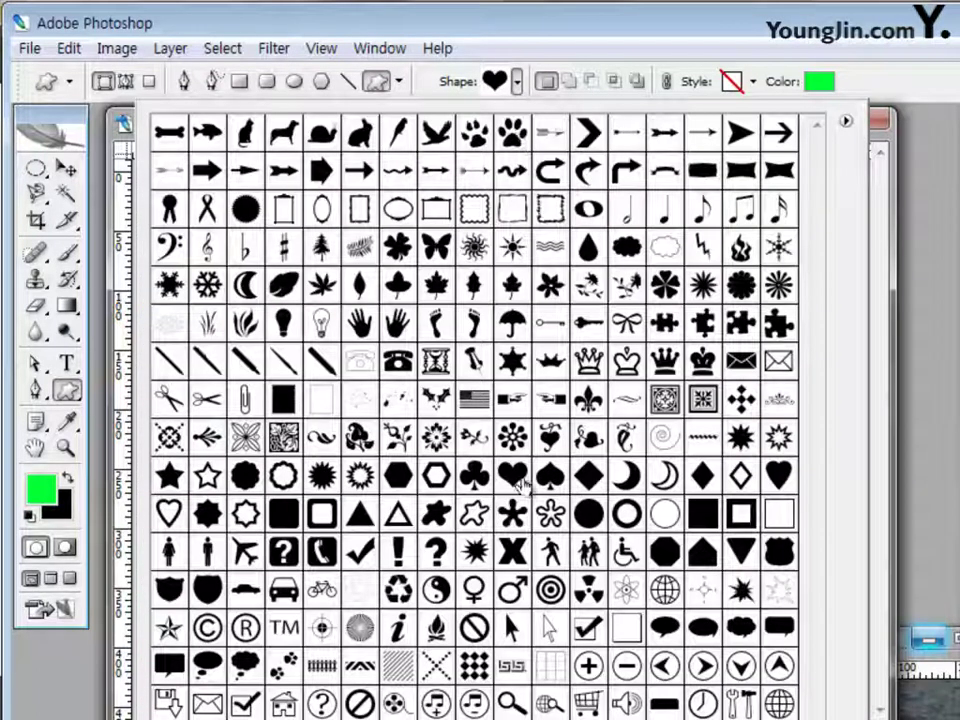
key("Escape")
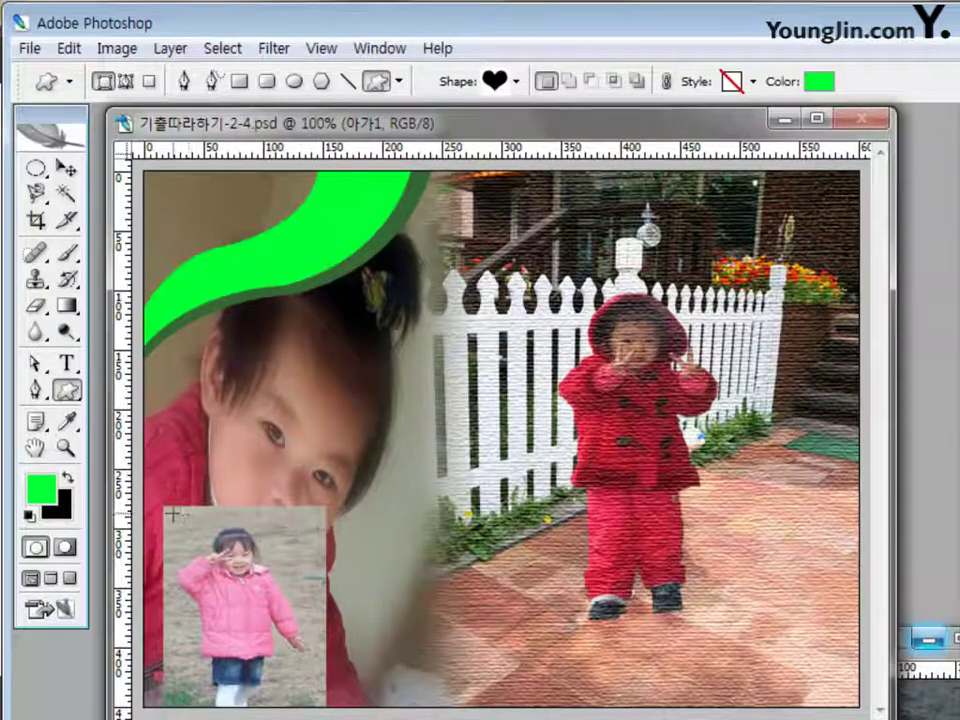
left_click_drag(178, 511, 307, 631)
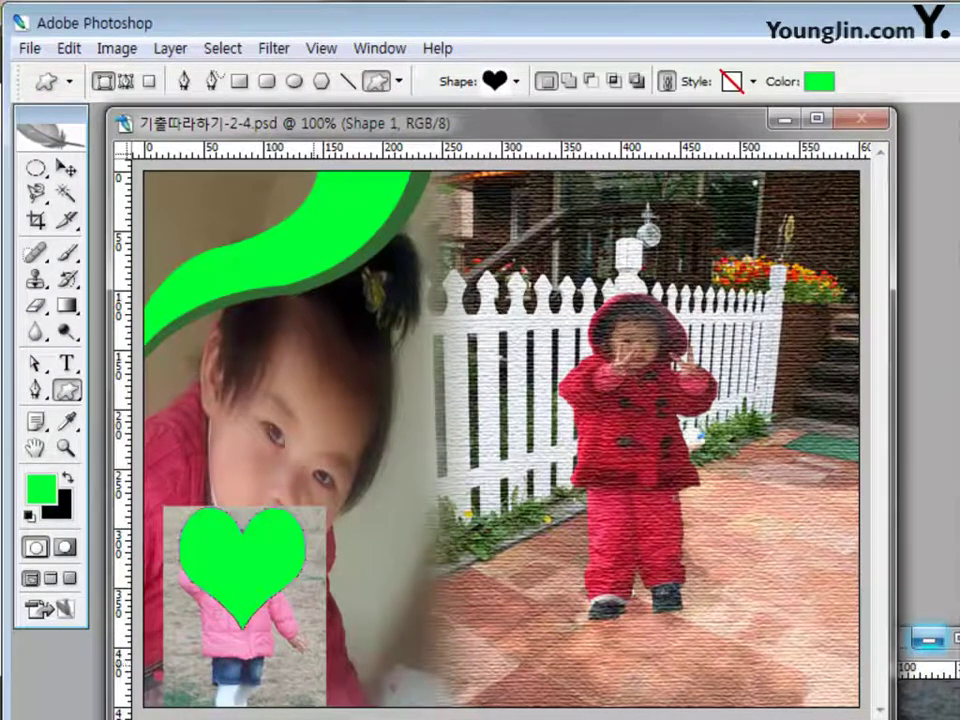
key("ctrl+t")
left_click_drag(175, 470, 188, 463)
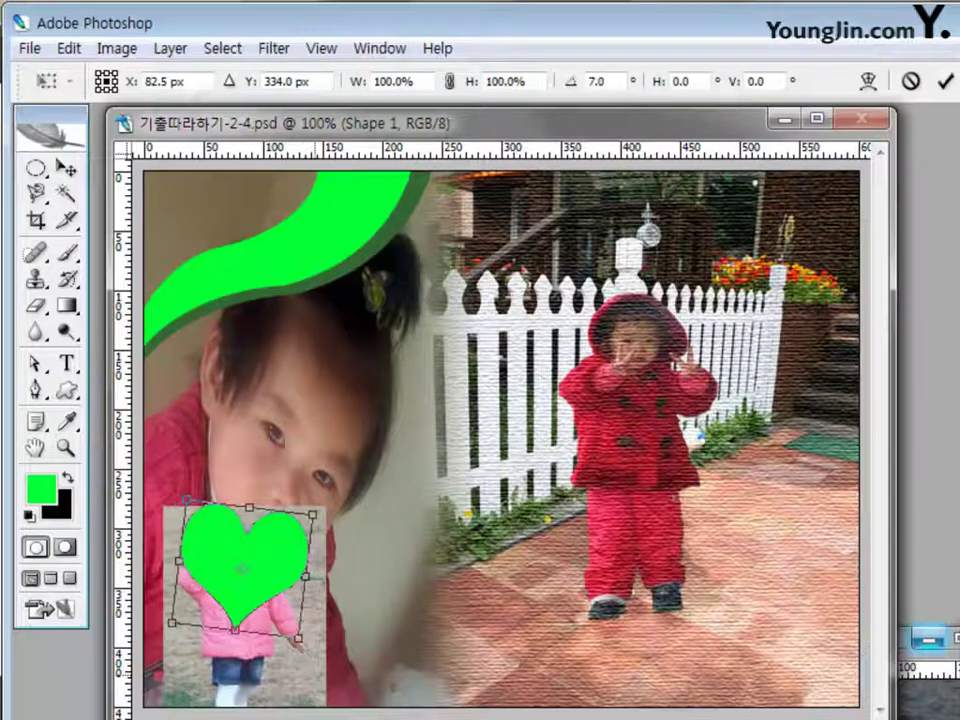
key("Return")
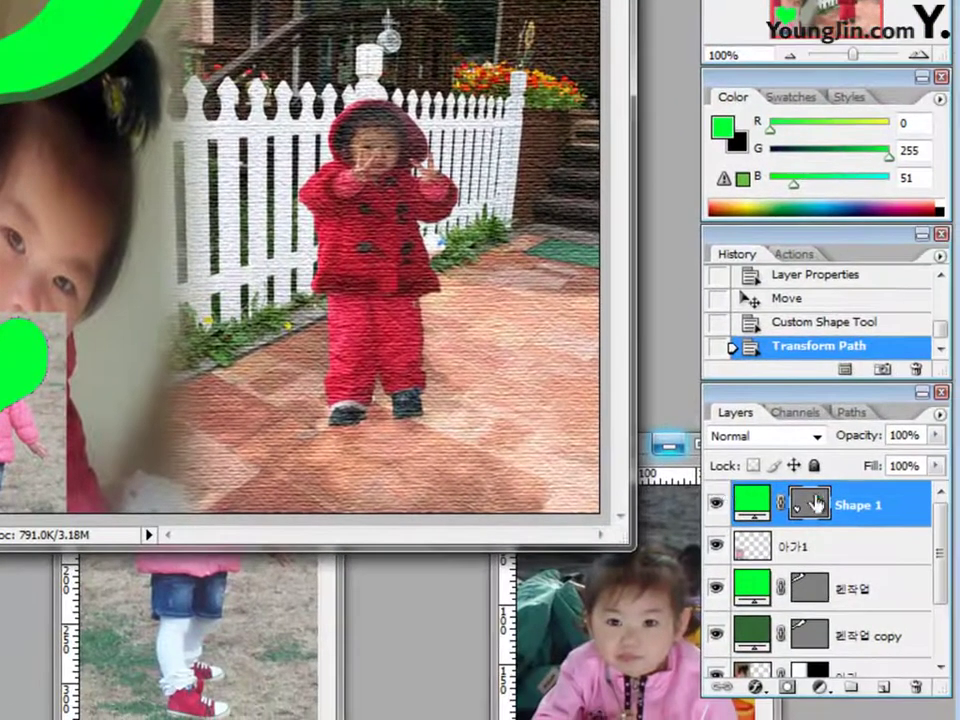
Rename the heart shape layer as "하트" and place the "아가1" layer above it
double_click(856, 504)
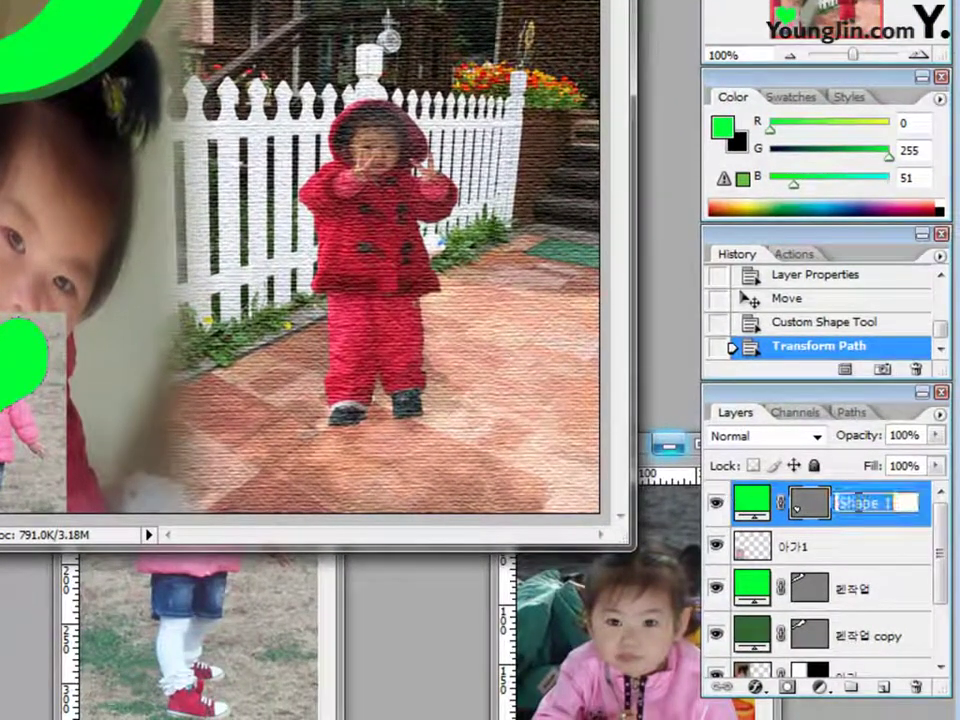
type("아가2")
key("Return")
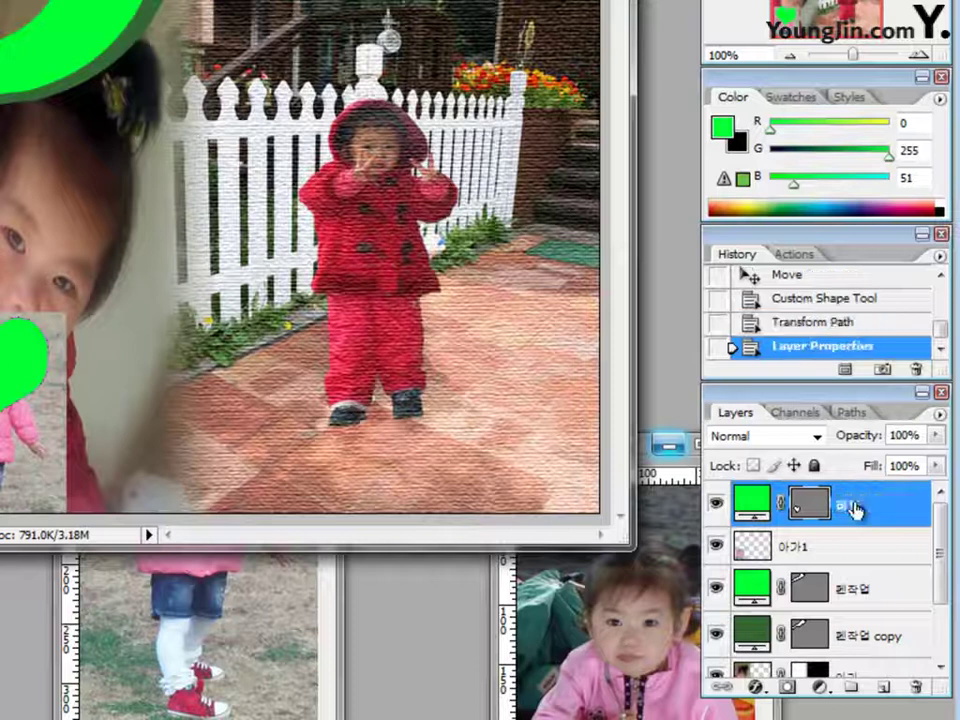
left_click(862, 555)
left_click_drag(862, 557, 872, 511)
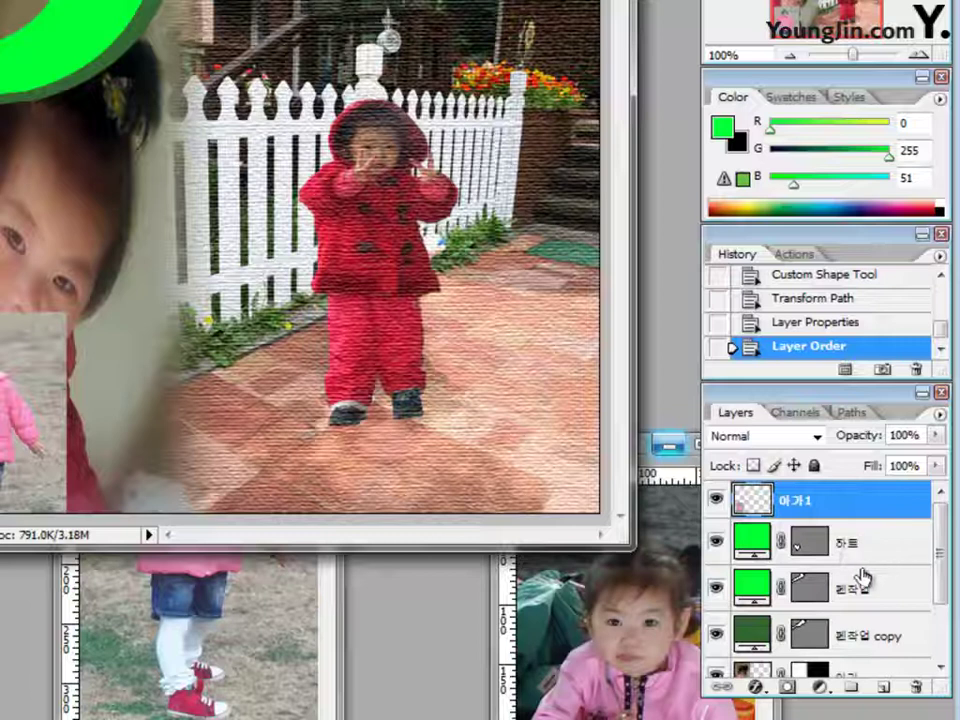
Clip the "아가1" photo to the heart with a clipping mask, clear the selection and nudge the photo slightly right
left_click(750, 543, "ctrl")
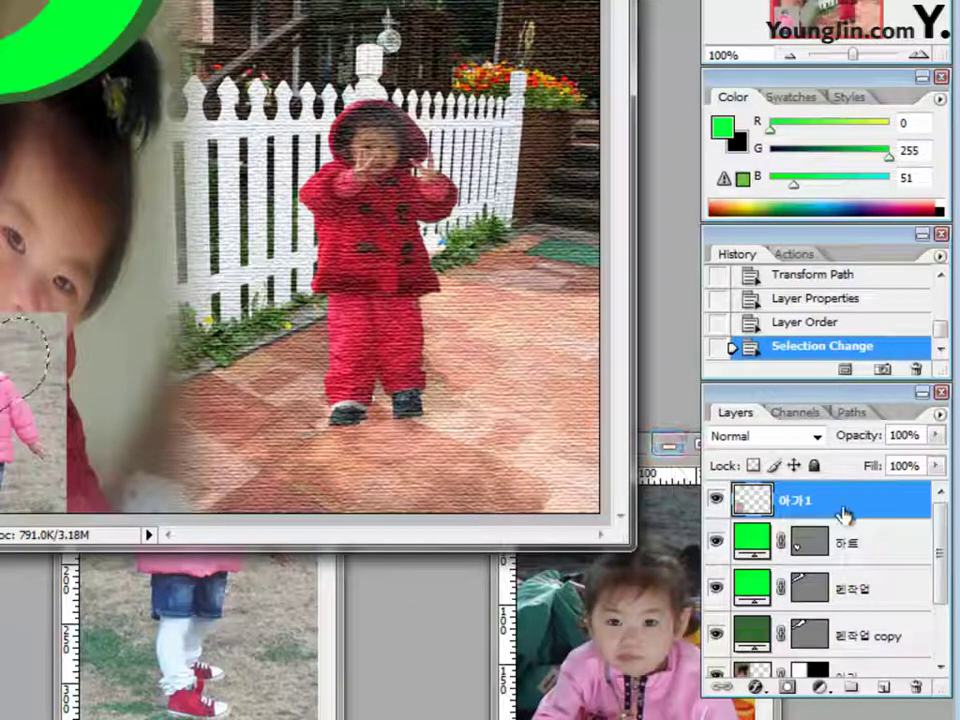
left_click_drag(905, 489, 875, 519)
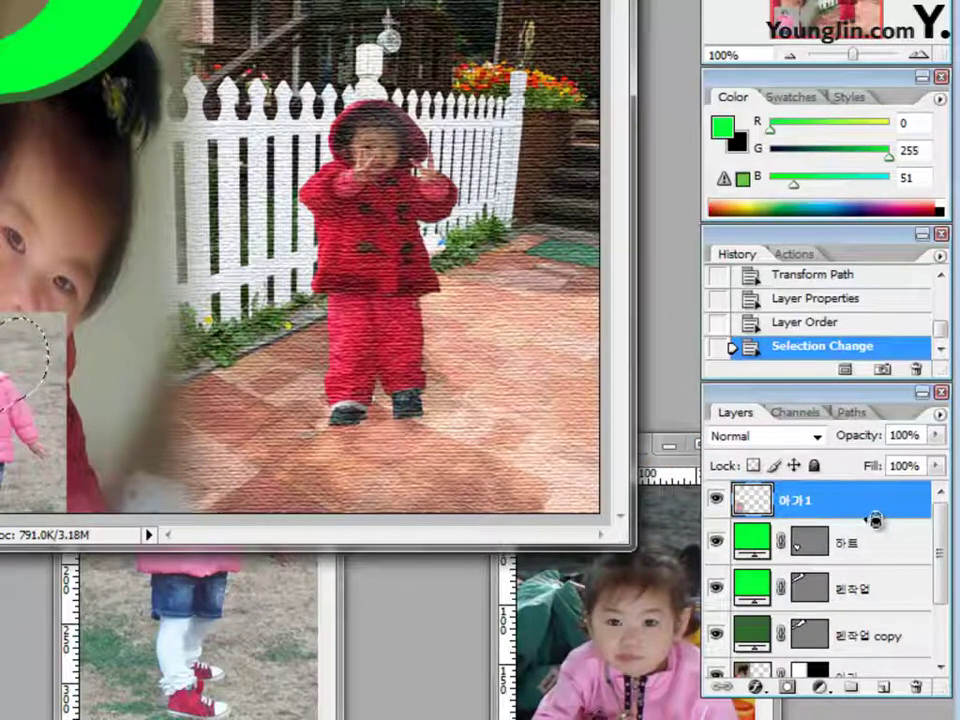
left_click(875, 519, "alt")
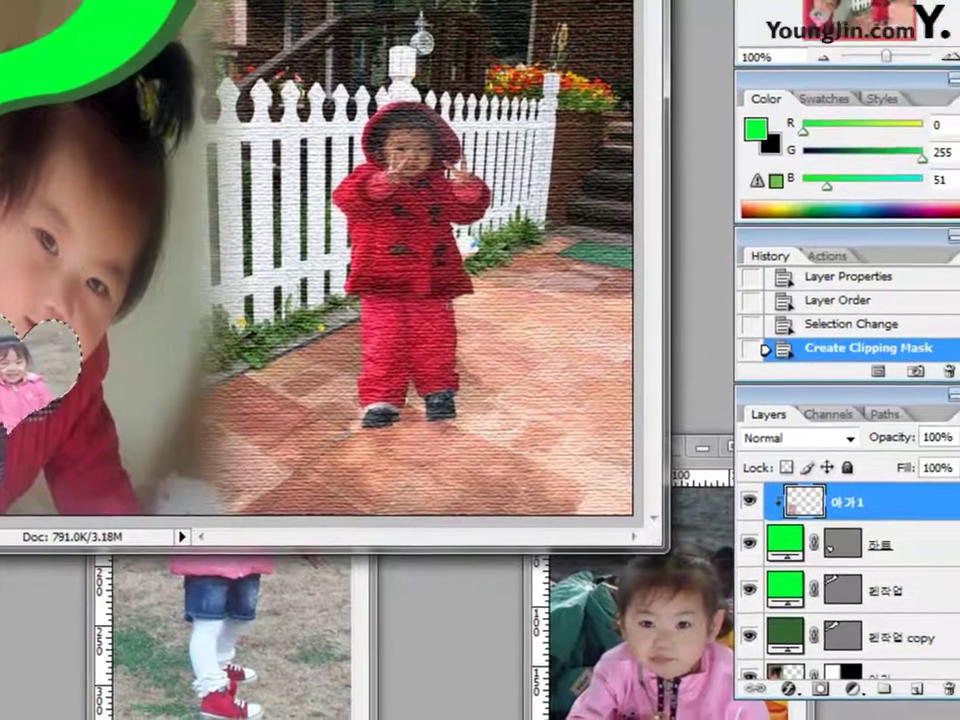
key("ctrl+d")
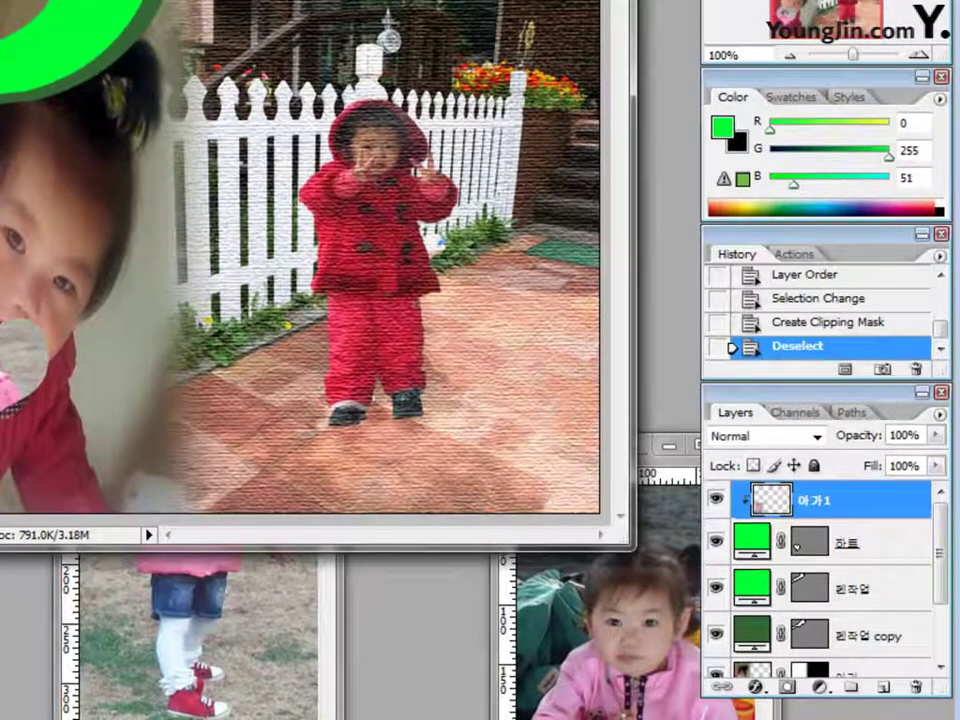
key("Right")
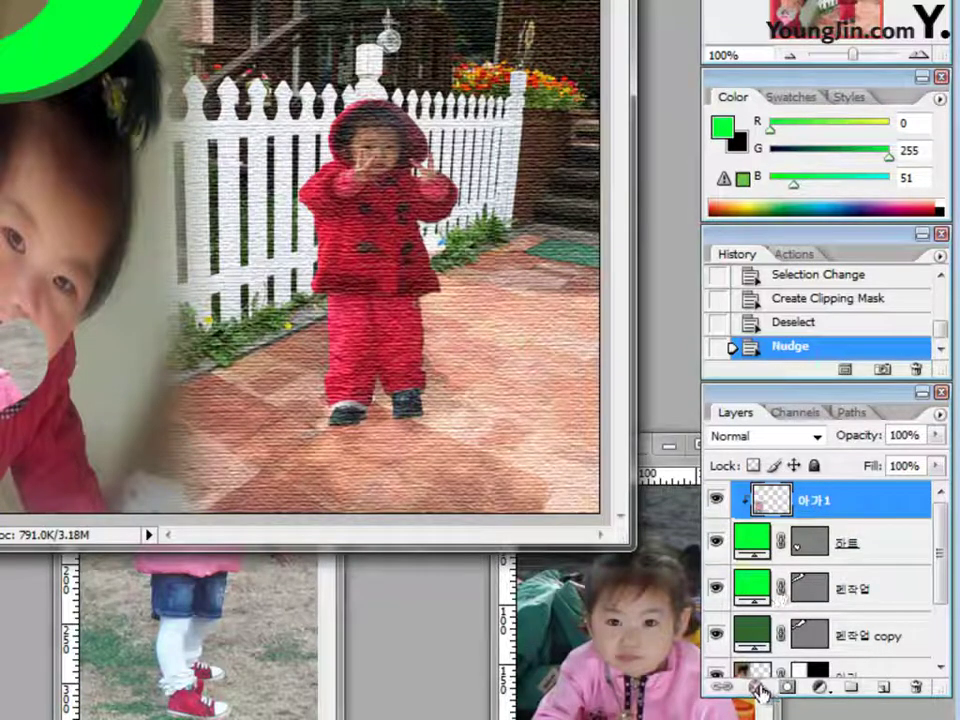
Add a 3 px outside Stroke in colour 3399ff to the "하트" layer
left_click(870, 542)
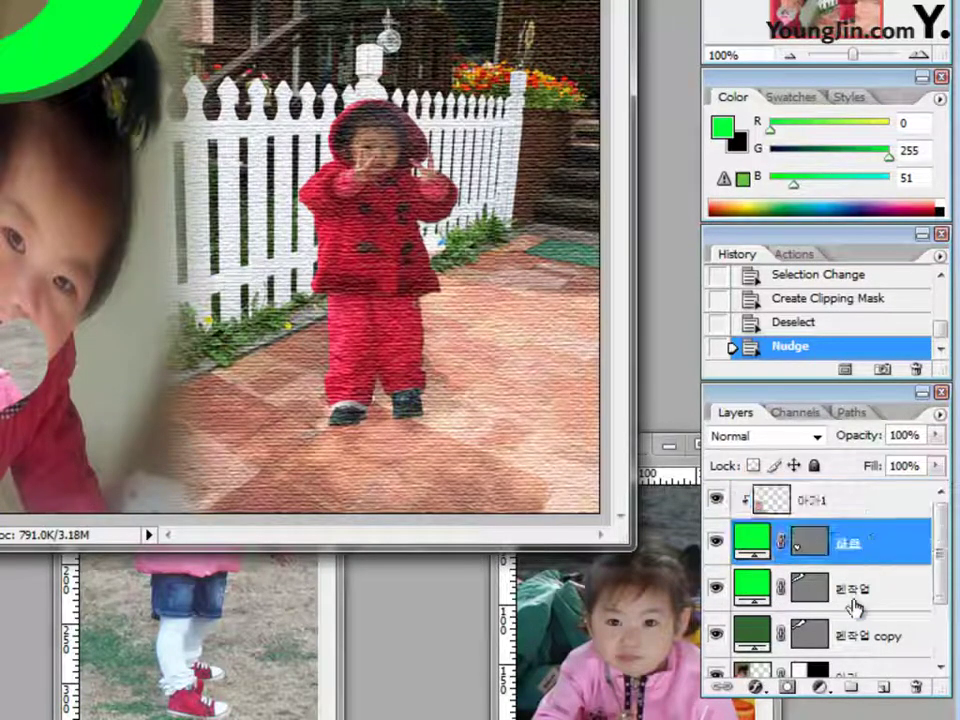
left_click(756, 690)
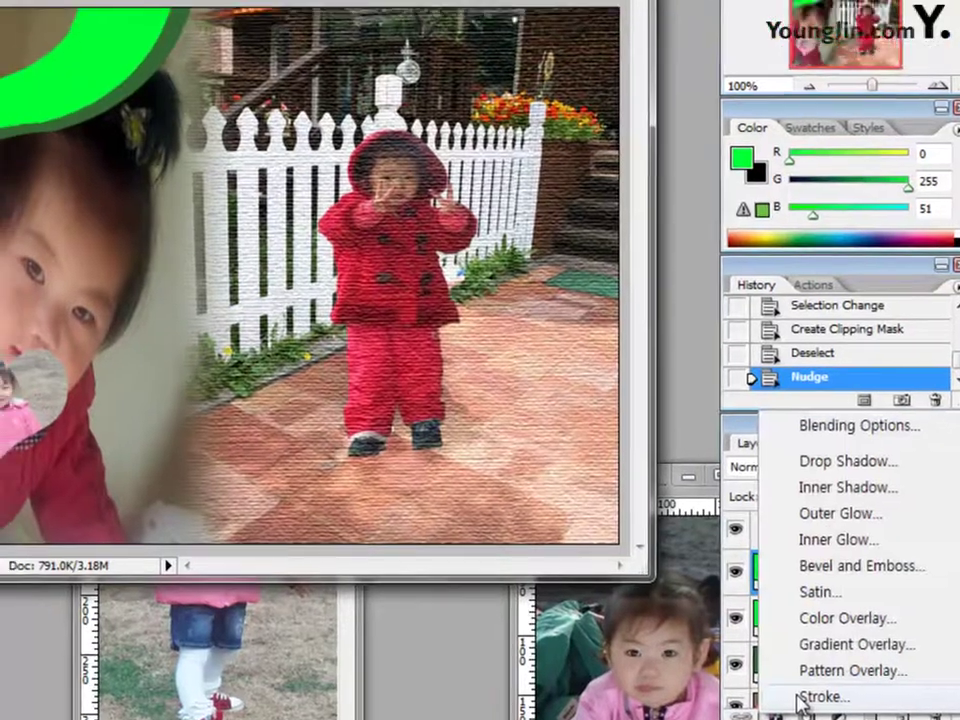
left_click(818, 697)
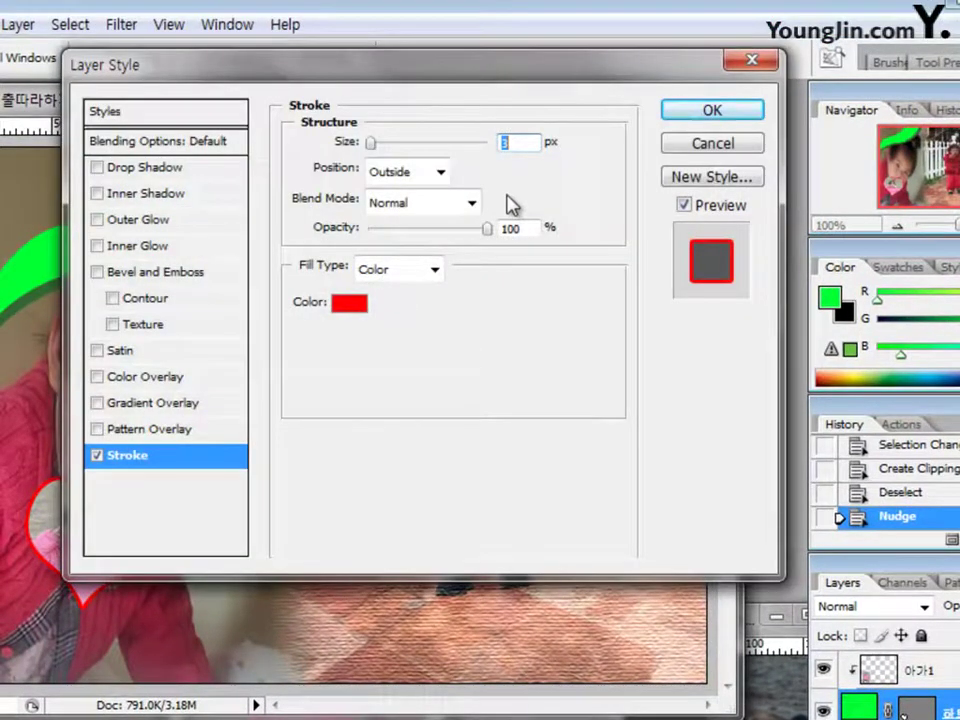
left_click(350, 305)
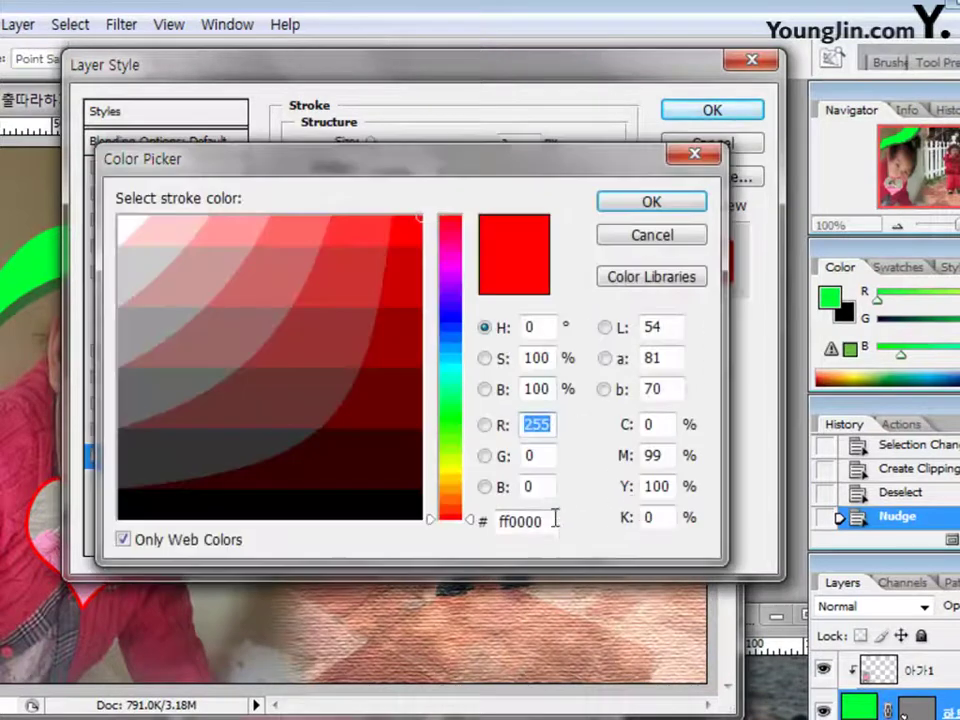
double_click(555, 518)
type("3399")
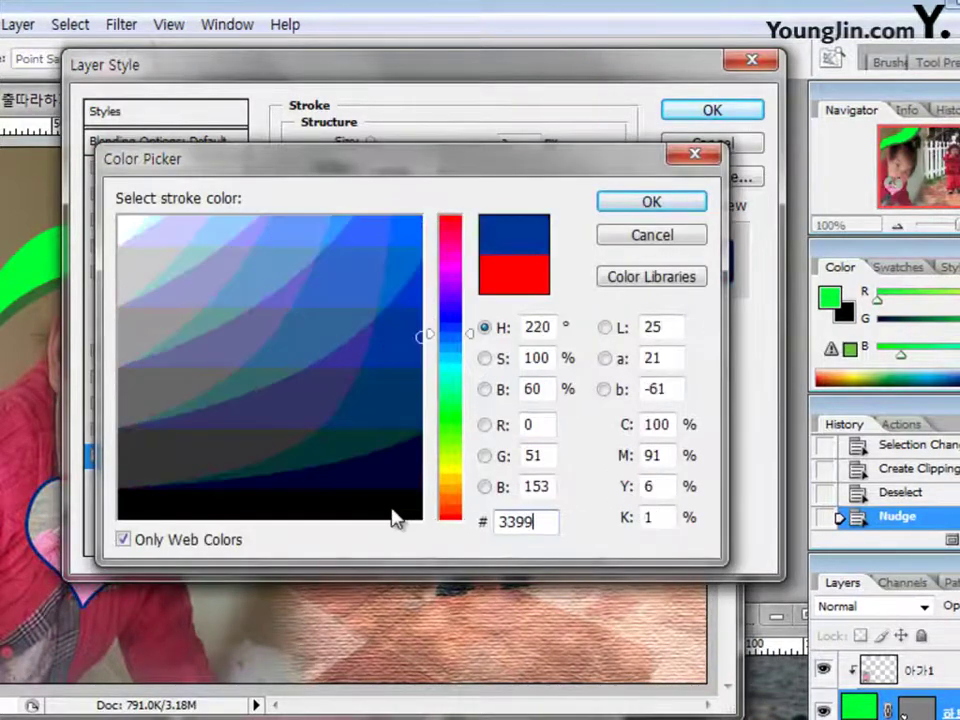
type("ff")
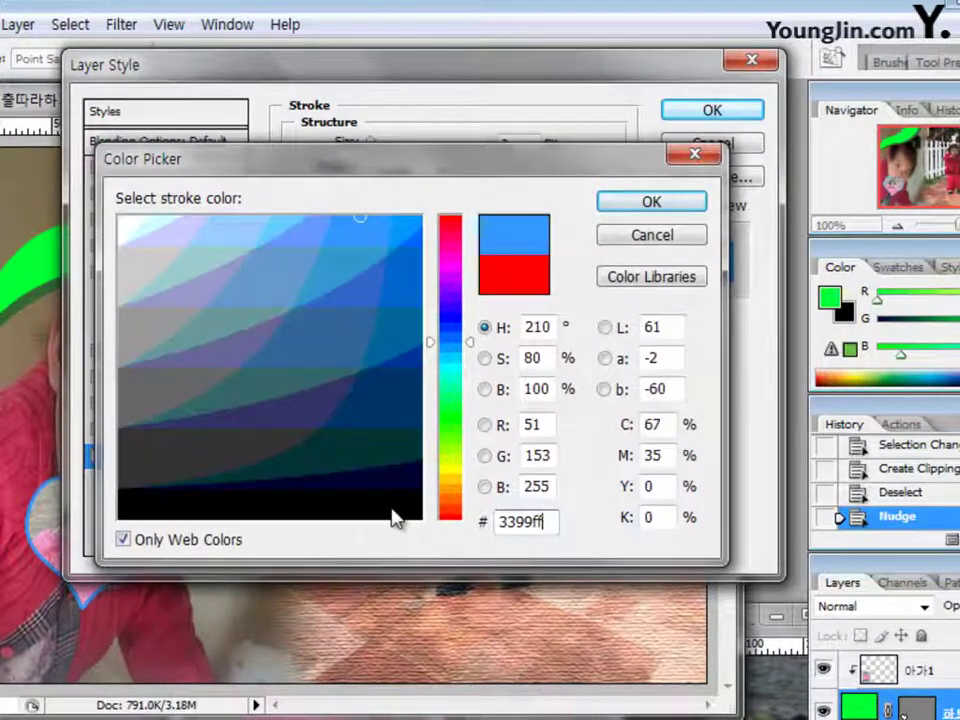
left_click(668, 204)
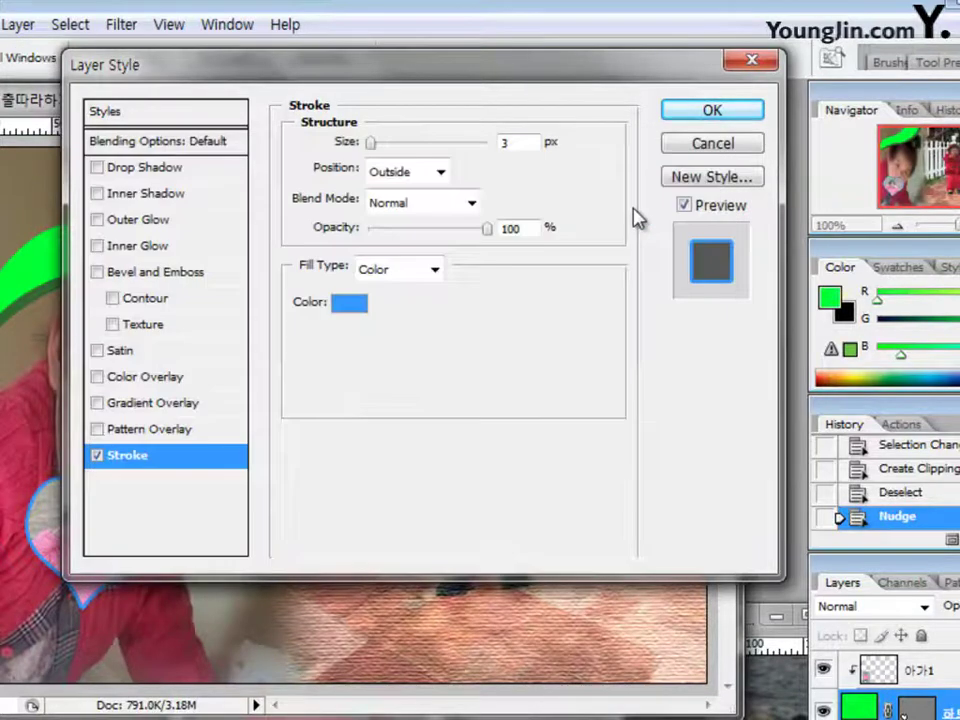
left_click_drag(512, 81, 475, 150)
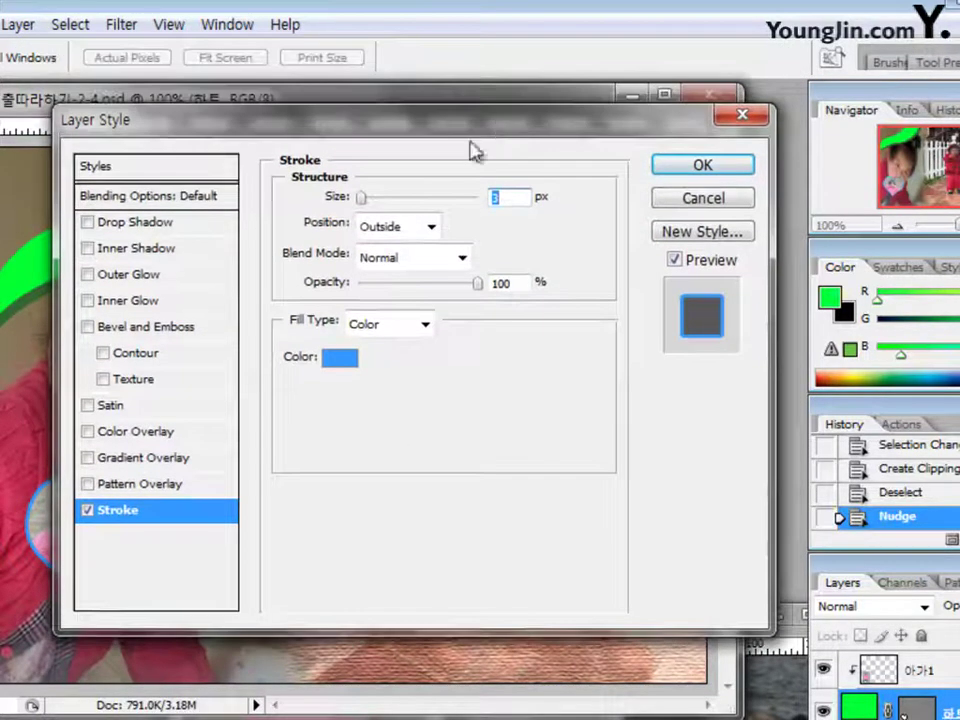
Add an Inner Shadow with a 30° angle to the "하트" layer and apply the layer style
left_click(133, 249)
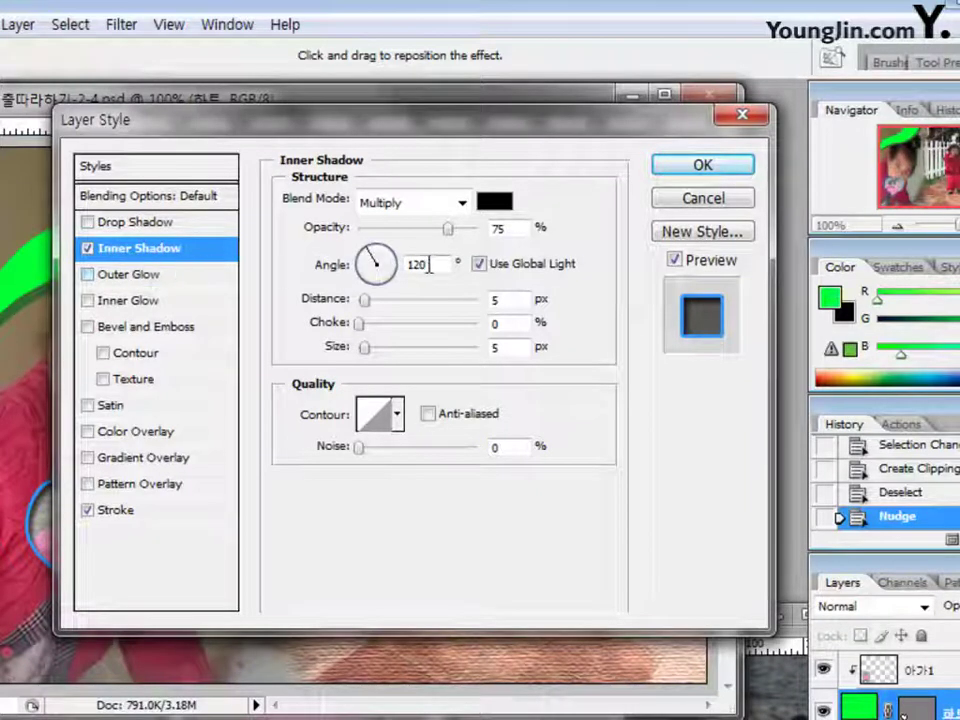
left_click_drag(429, 264, 321, 258)
type("30")
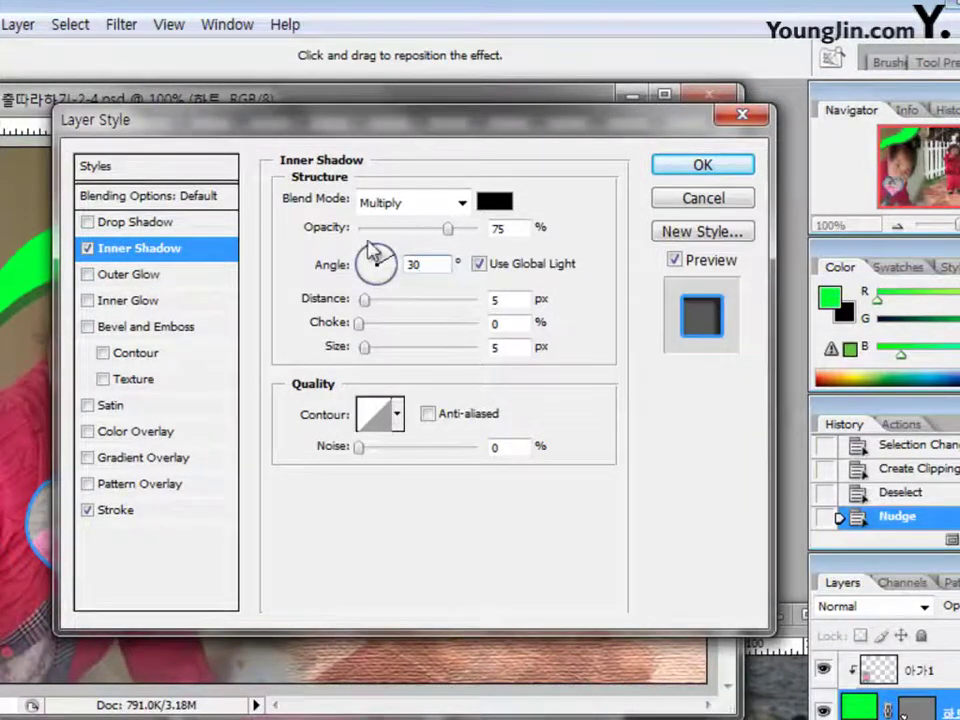
left_click(716, 170)
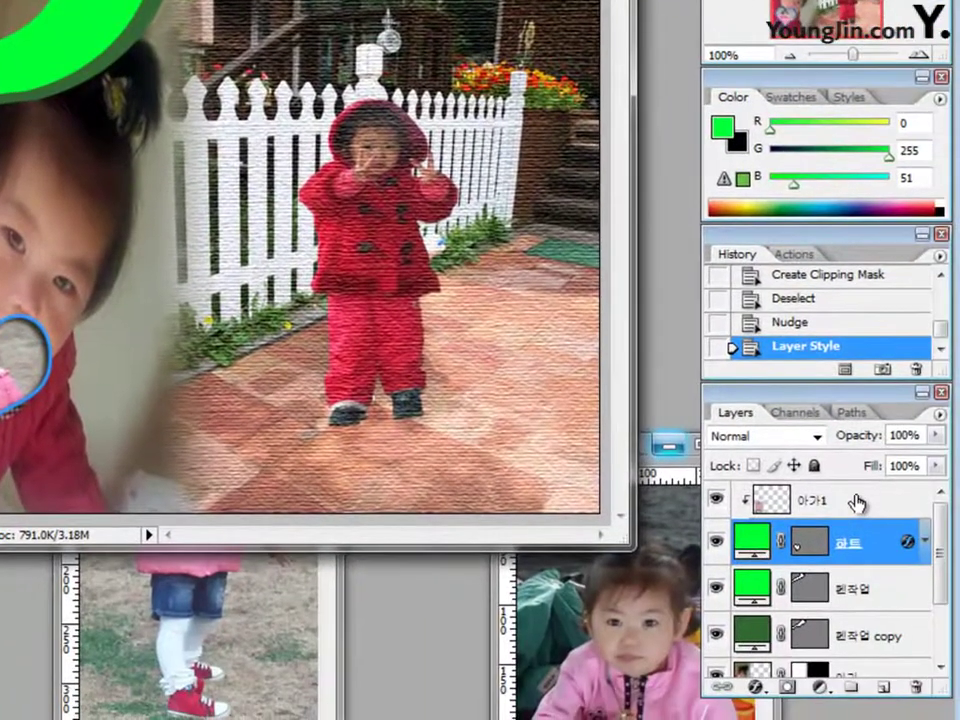
Bring the girl photo from 2급-12.jpg into the composition above "아가1", at the upper middle of the canvas
left_click(958, 675)
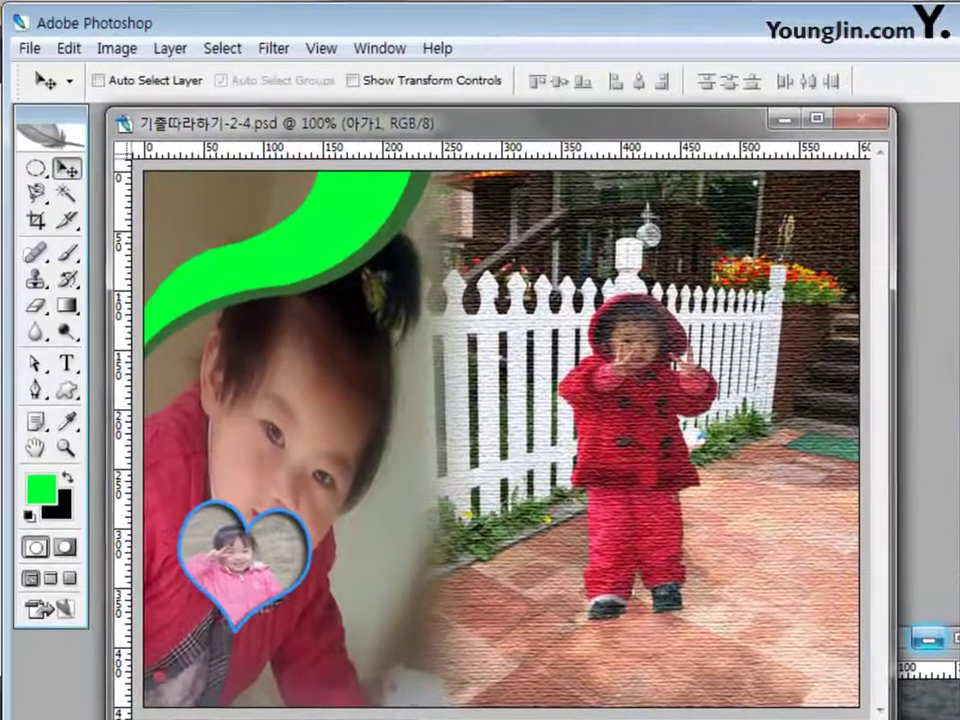
key("ctrl+Tab")
left_click_drag(352, 482, 242, 382)
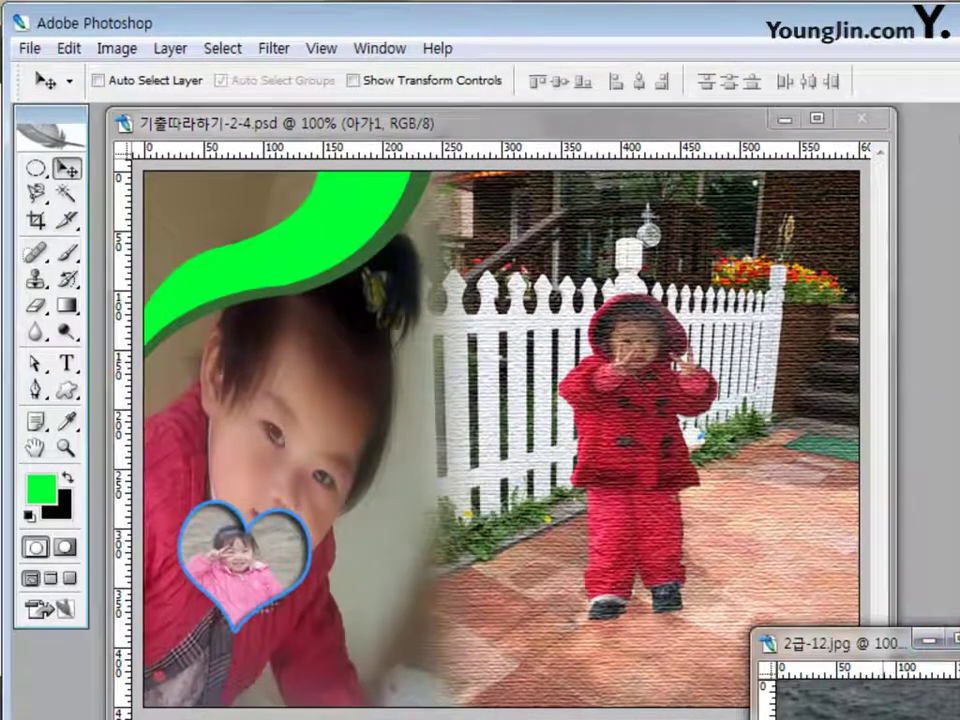
left_click_drag(840, 643, 316, 349)
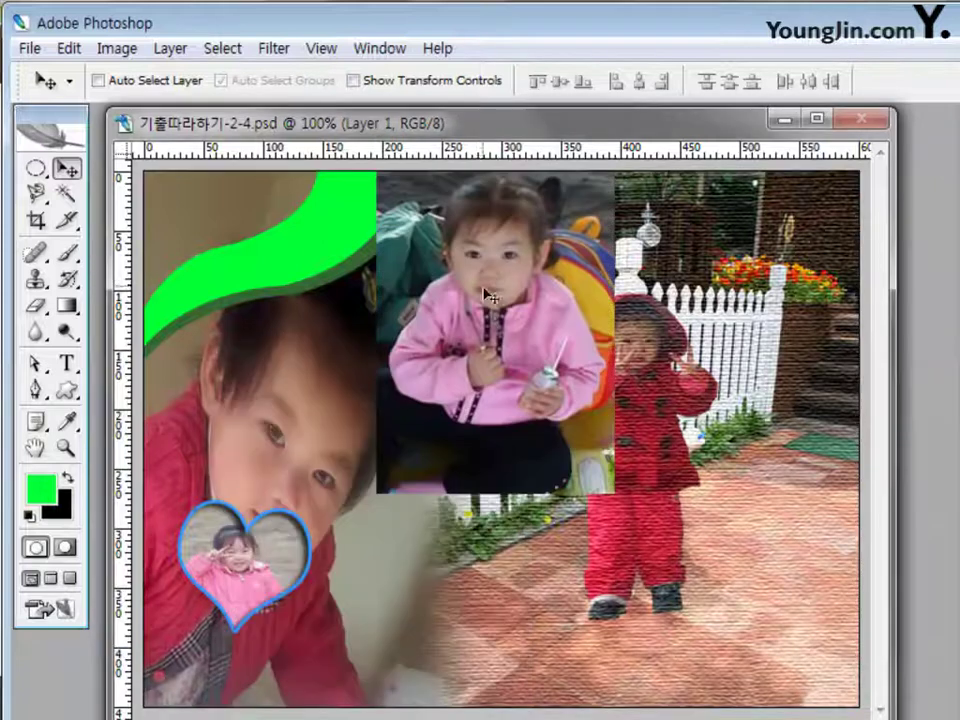
left_click_drag(502, 347, 497, 355)
Scale down the new girl photo with Free Transform and place it at the canvas's upper edge, beside the girl in red
key("ctrl+t")
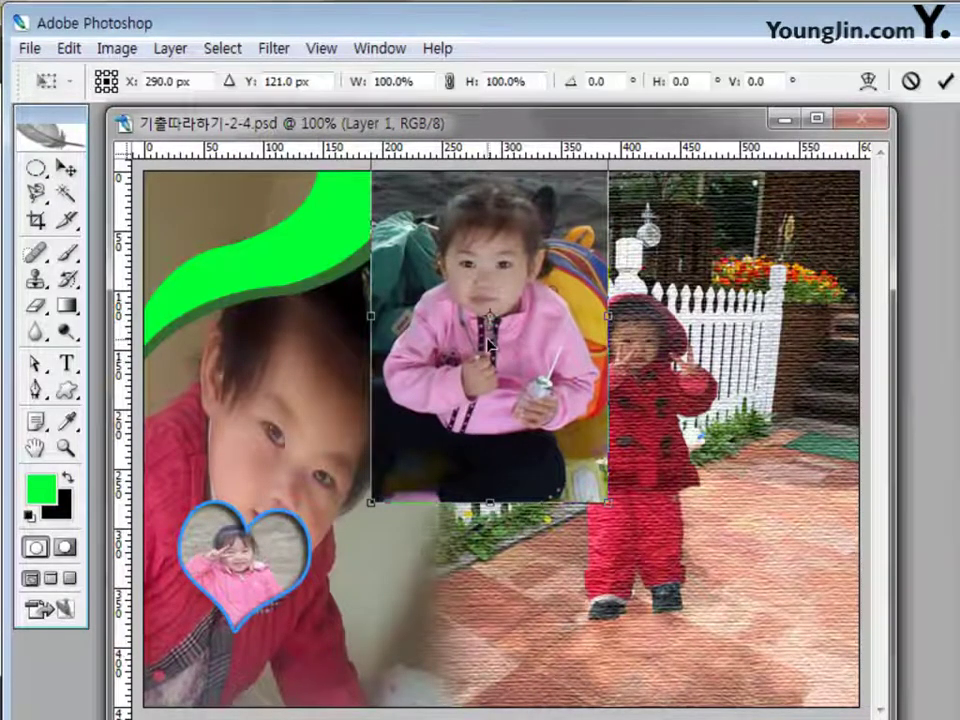
left_click_drag(604, 505, 592, 489)
left_click_drag(563, 357, 561, 420)
key("Return")
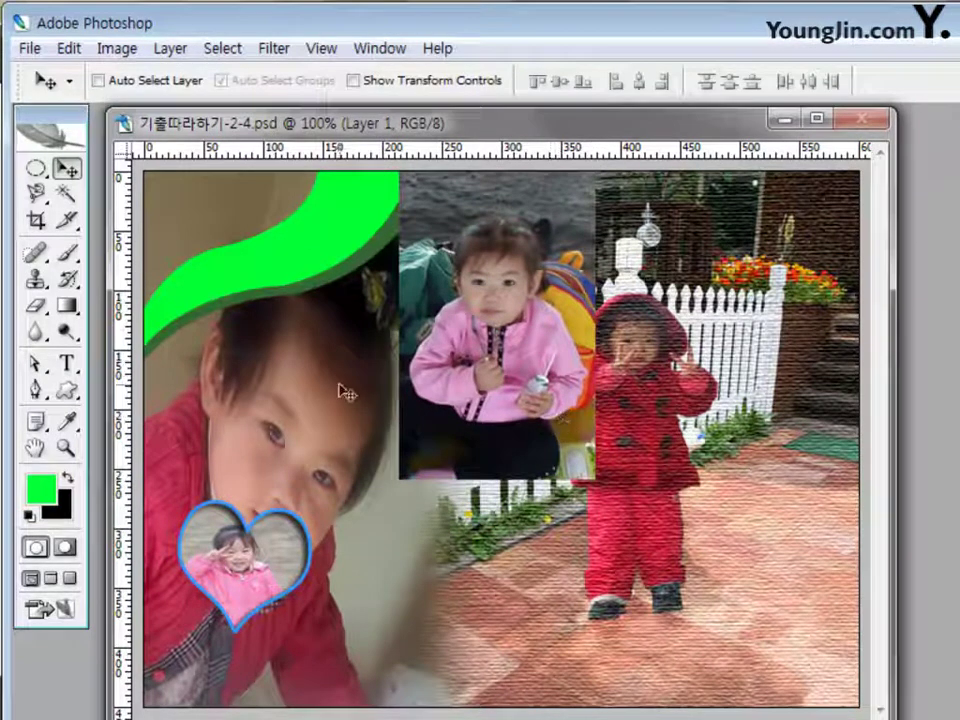
Draw a larger green heart custom shape over the face of the girl in the newly added photo
left_click(68, 392)
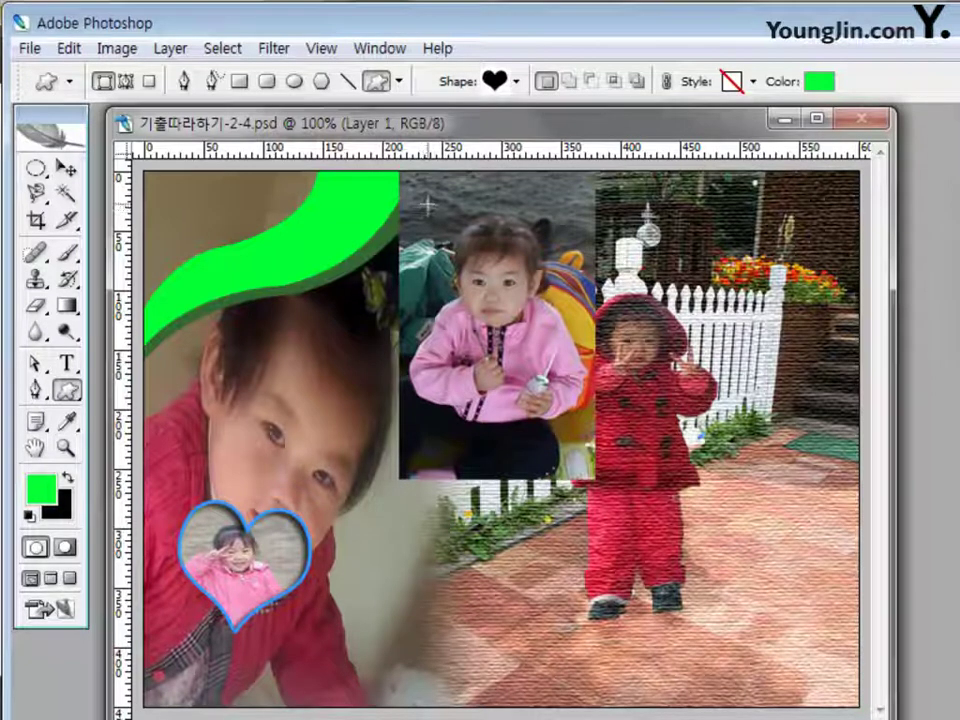
left_click_drag(428, 203, 582, 332)
left_click_drag(572, 367, 572, 355)
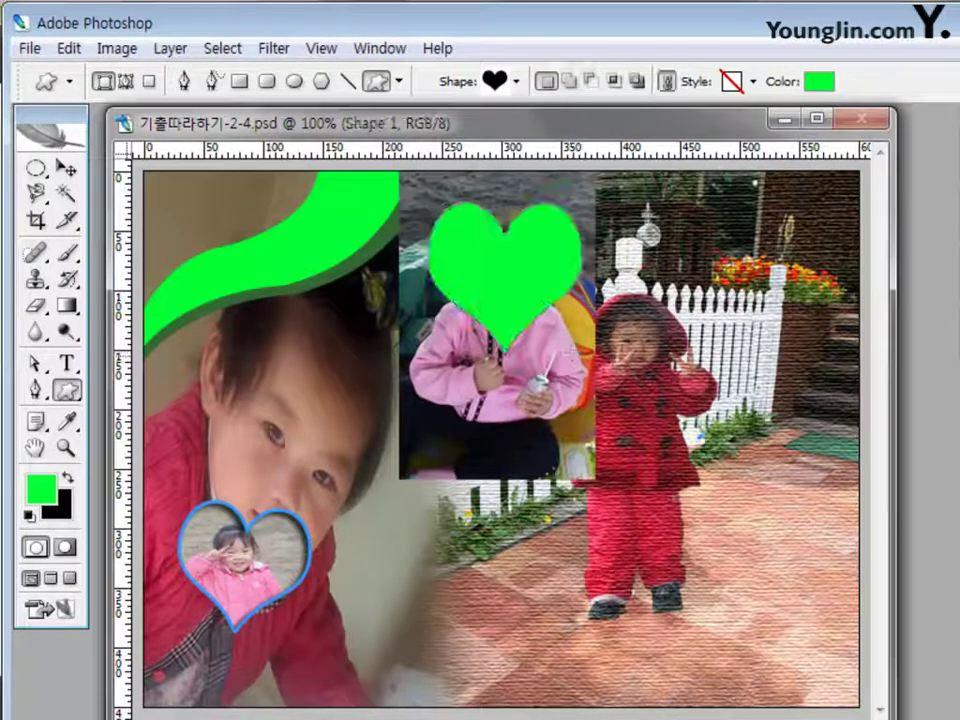
Nudge the larger green heart 5 px left and 4 px down with Free Transform and rotate it about -9°
key("ctrl+t")
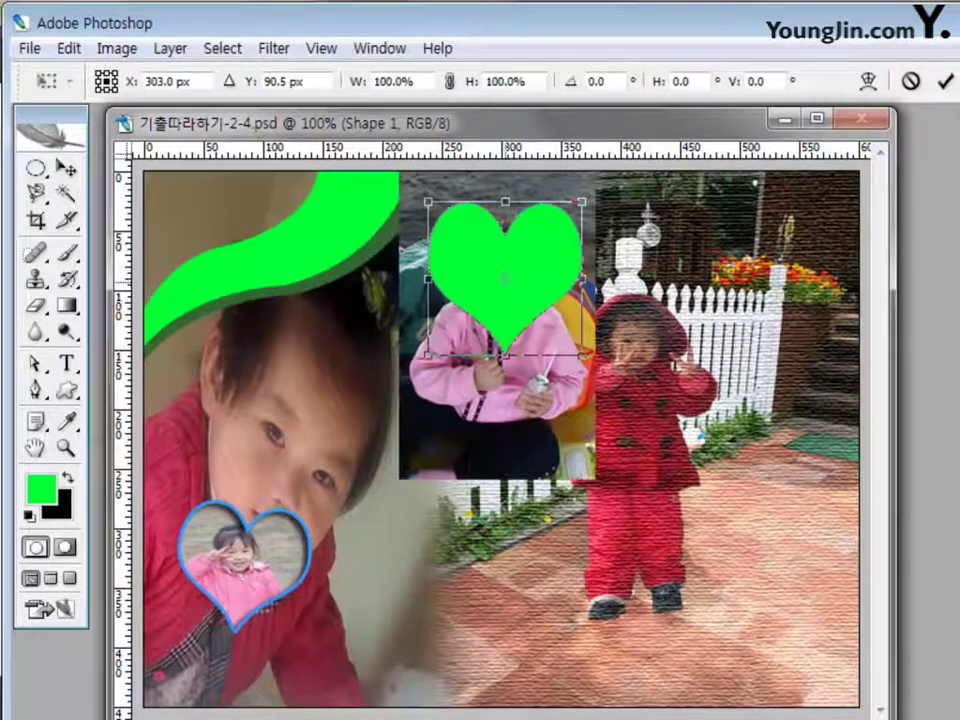
key("Left")
key("Left")
key("Left")
key("Left")
key("Down")
key("Down")
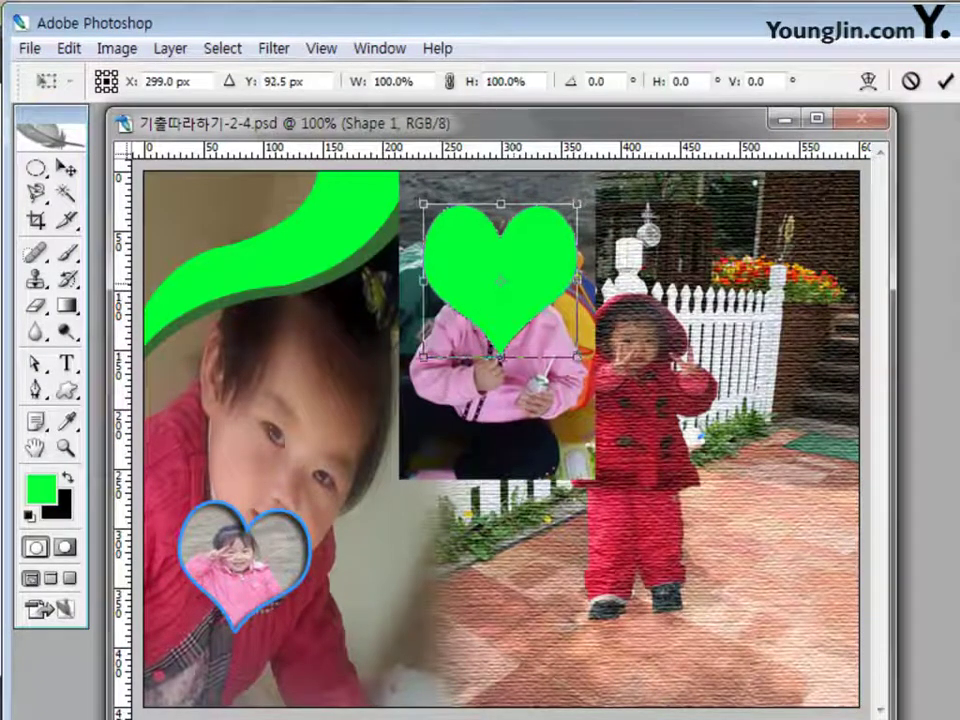
key("Left")
key("Down")
key("Down")
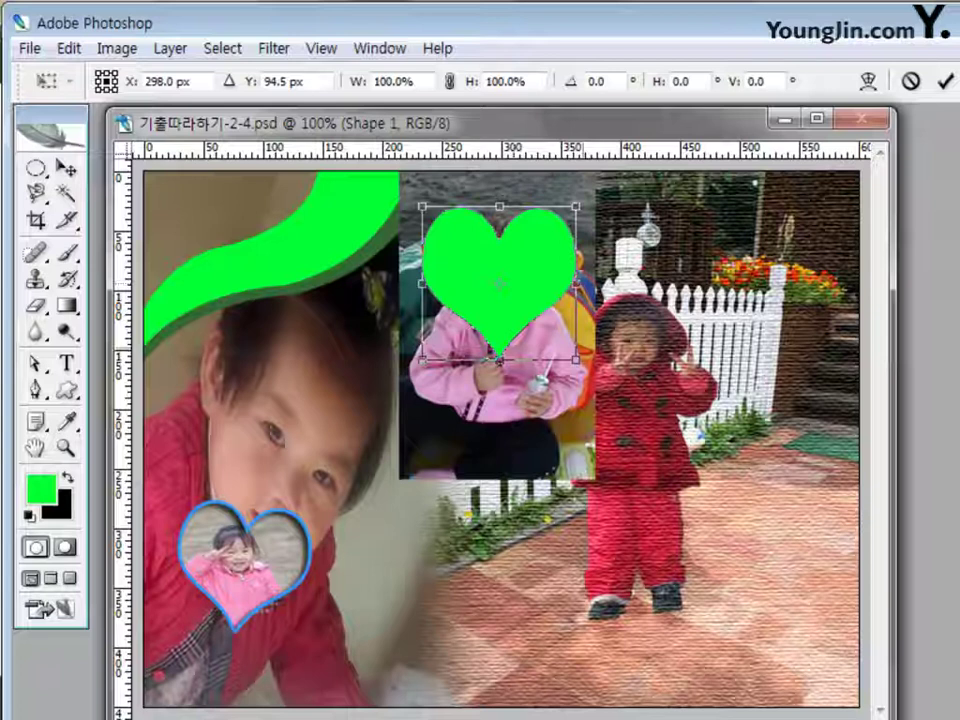
left_click_drag(592, 195, 577, 182)
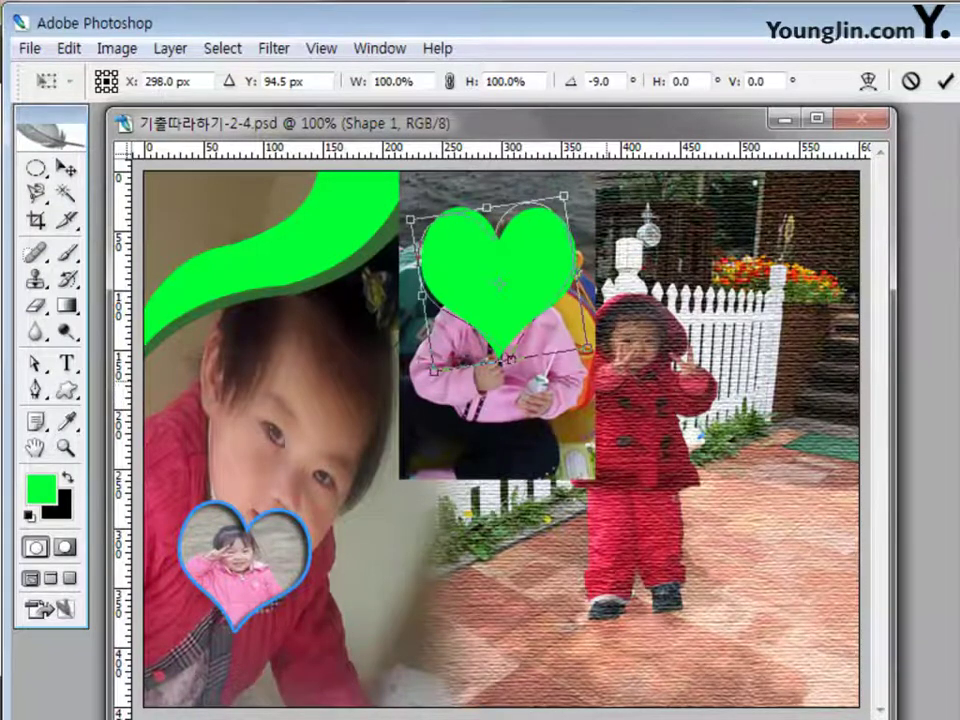
key("Return")
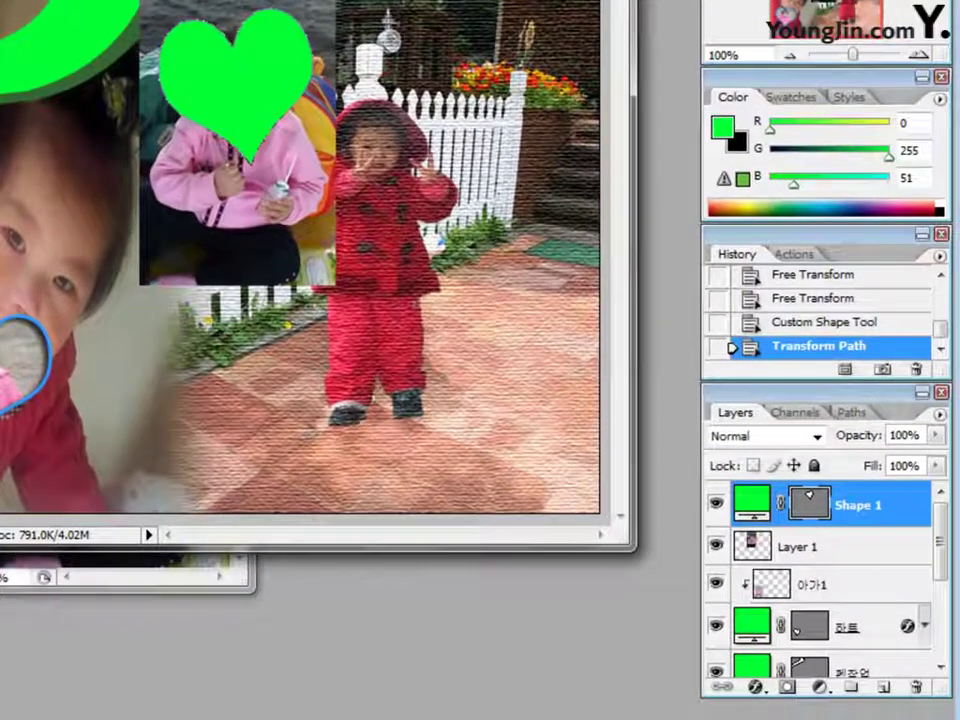
Move the girl photo "Layer 1" above the heart layer "Shape 1" and clip it to the heart
left_click(797, 547)
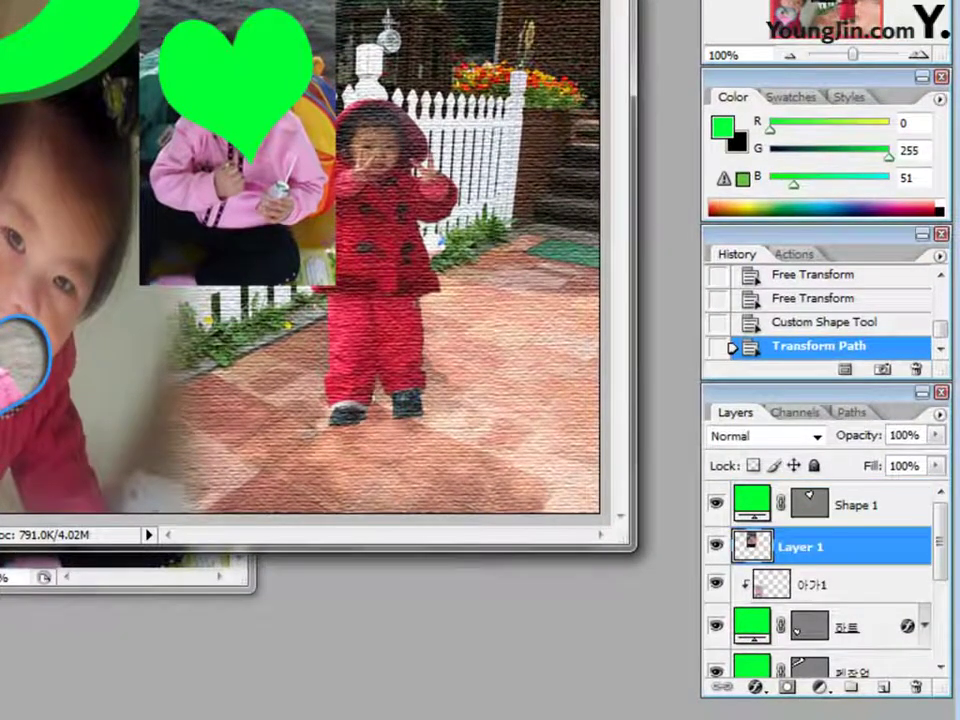
key("ctrl+bracketright")
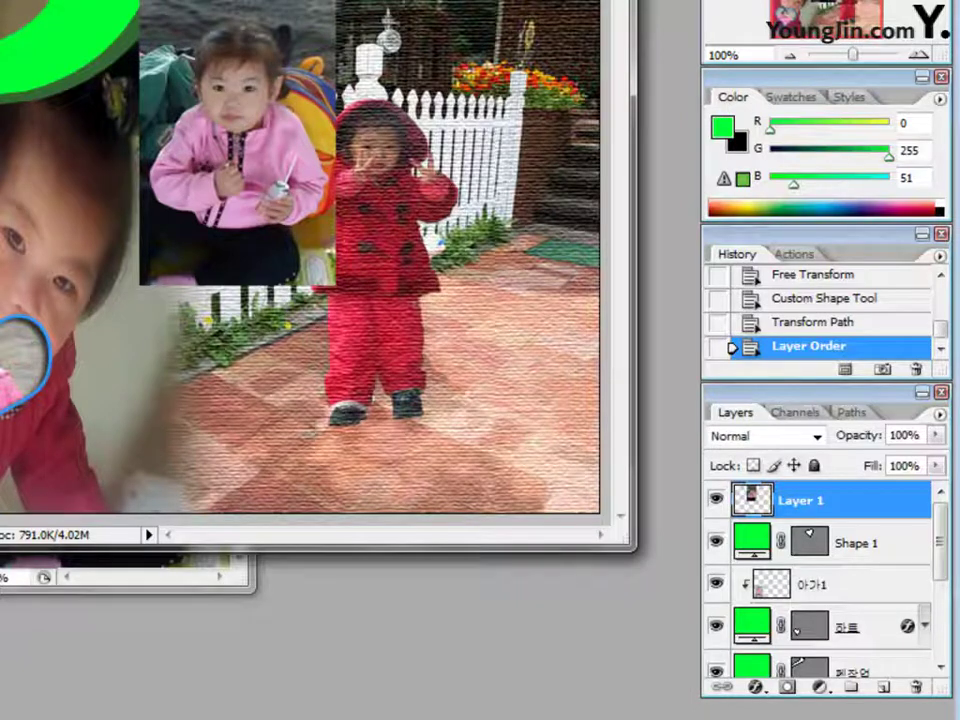
key("ctrl+alt+g")
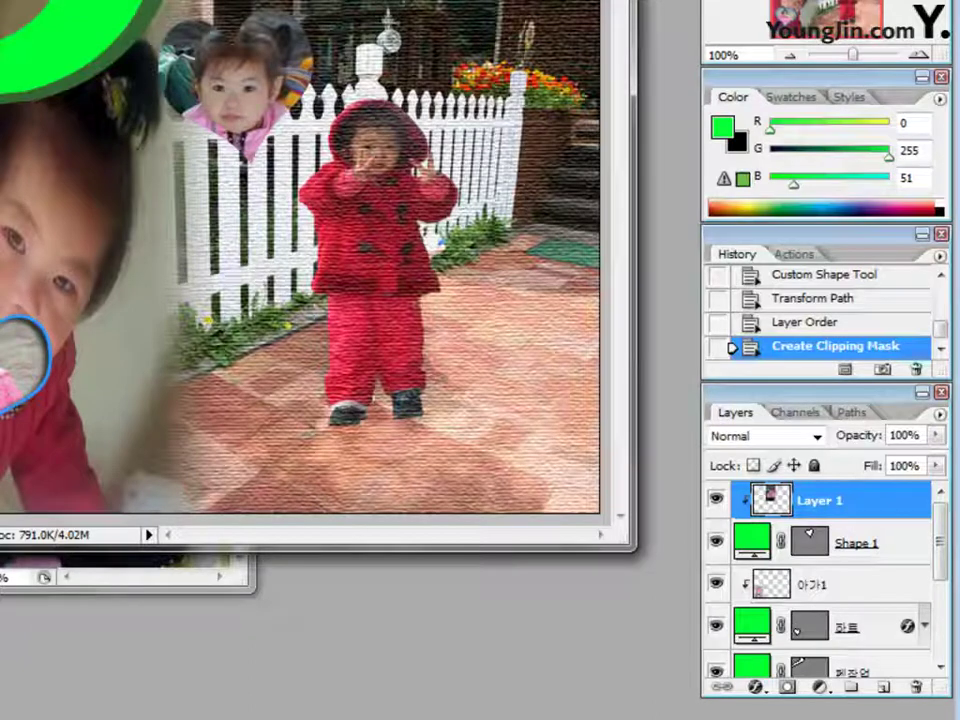
Apply a Stroke in #ff99ff and an Inner Shadow at a 30° angle to the heart layer "Shape 1"
left_click(855, 542)
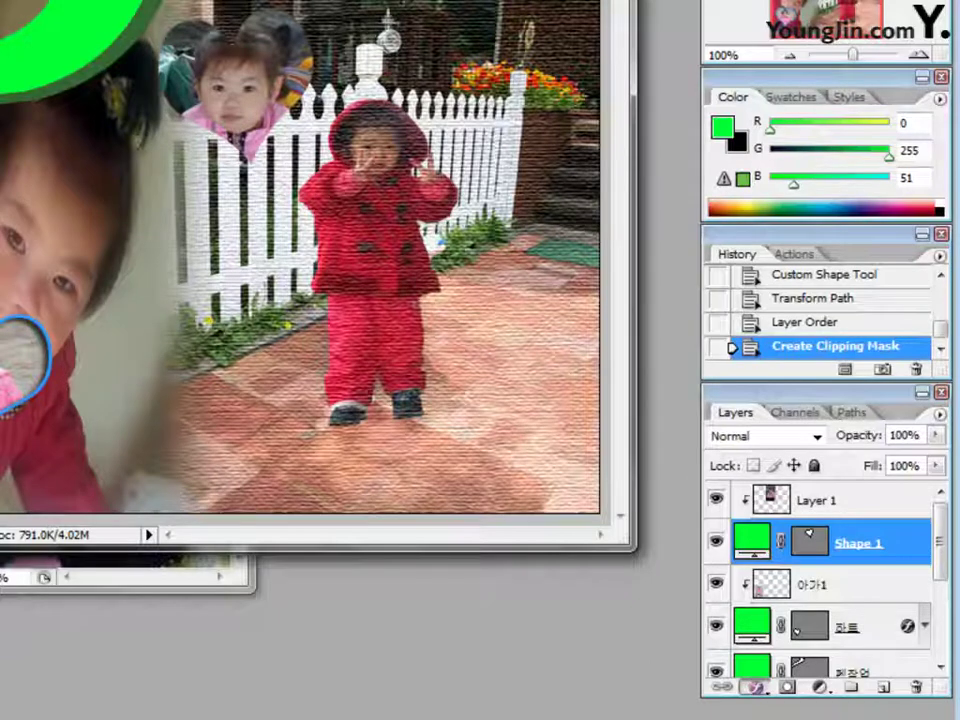
left_click(755, 687)
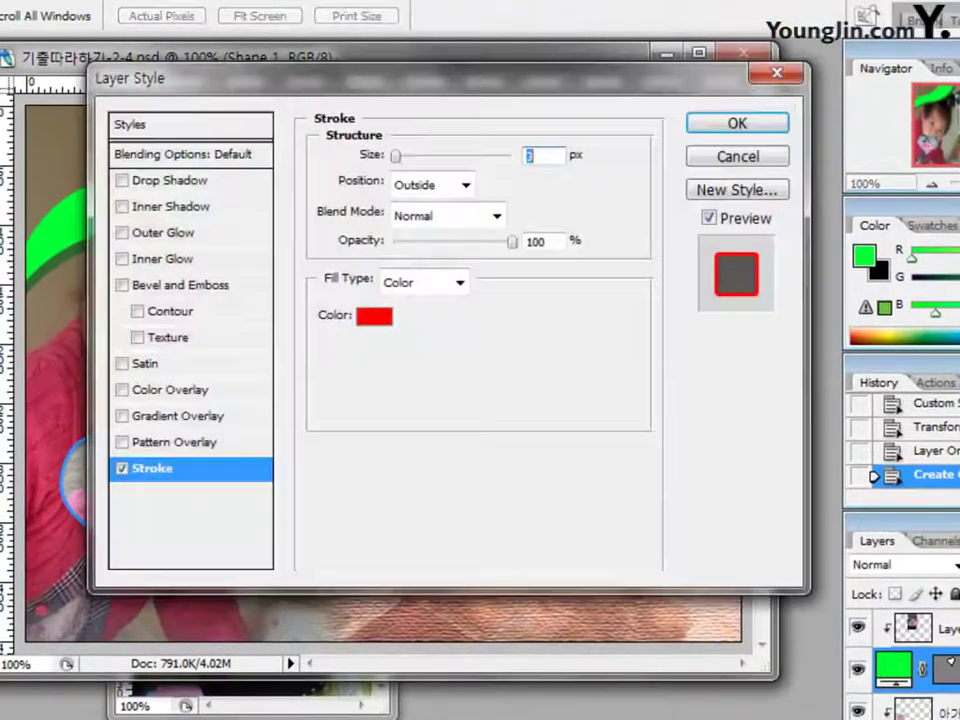
left_click(358, 317)
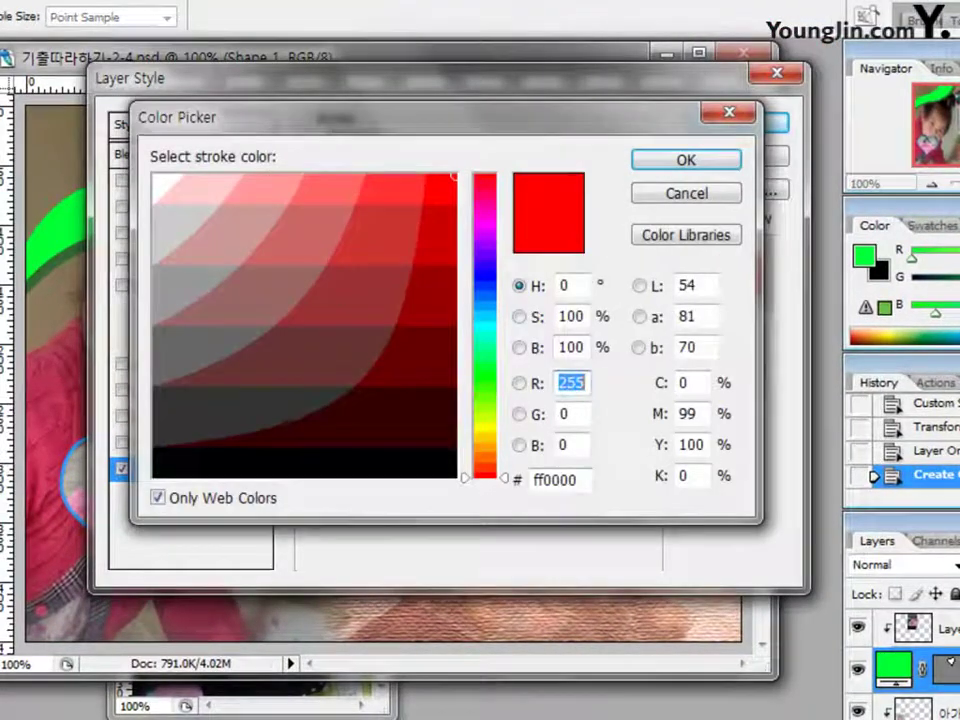
left_click(555, 480)
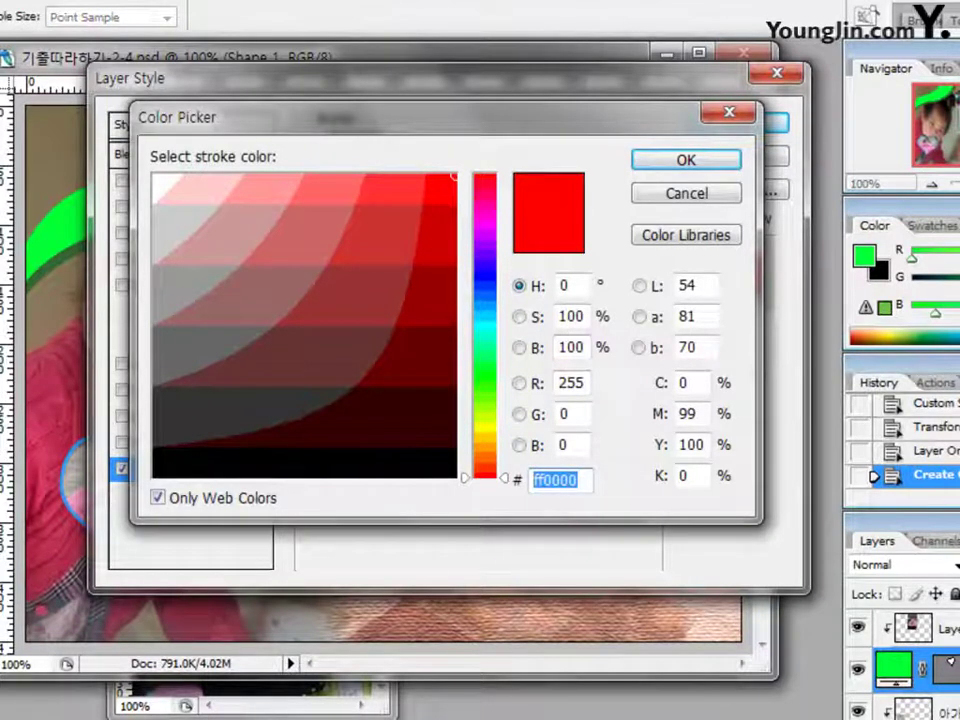
type("ff99ff")
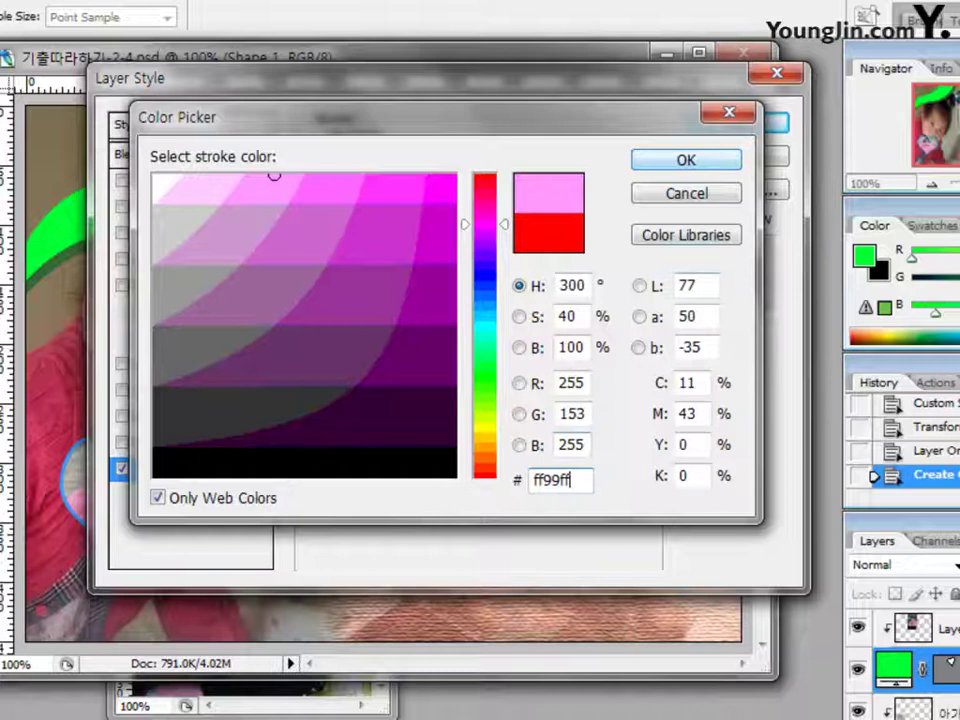
key("Return")
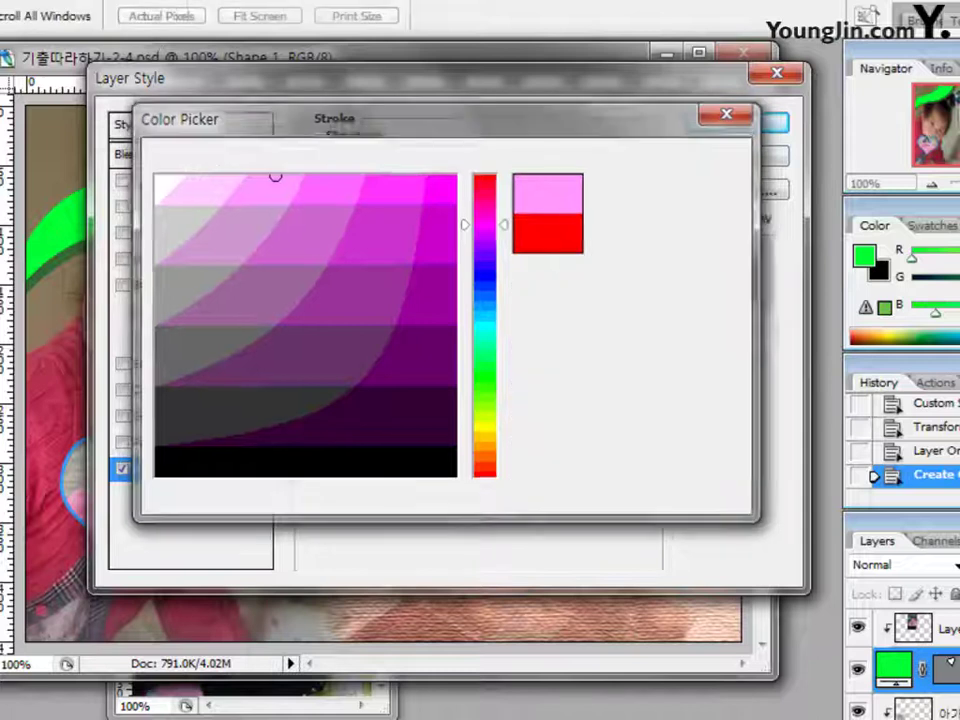
left_click(174, 206)
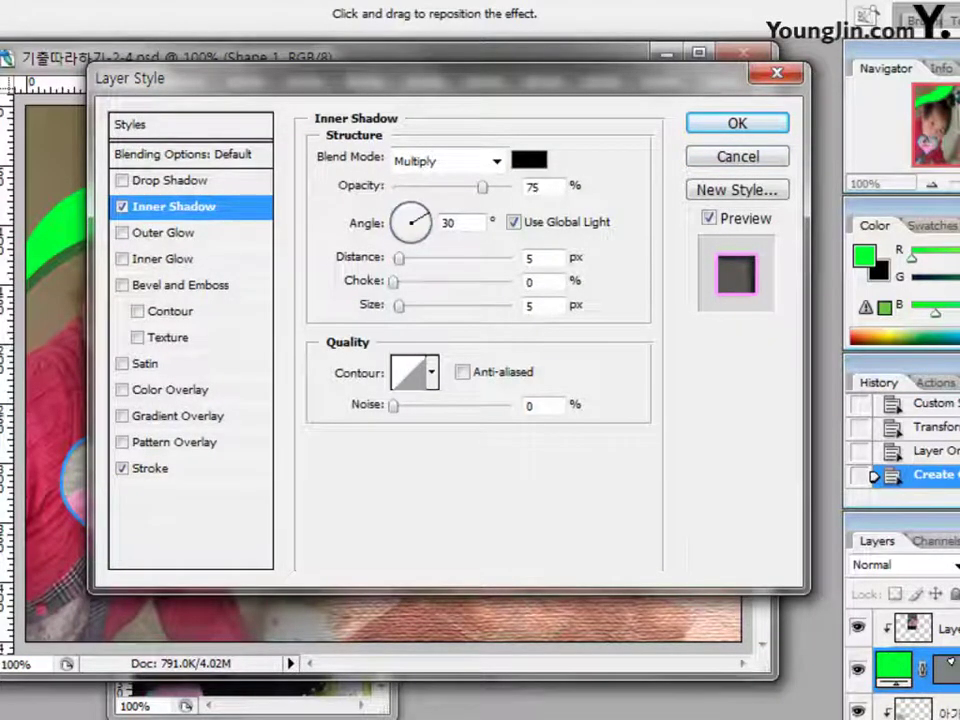
key("Return")
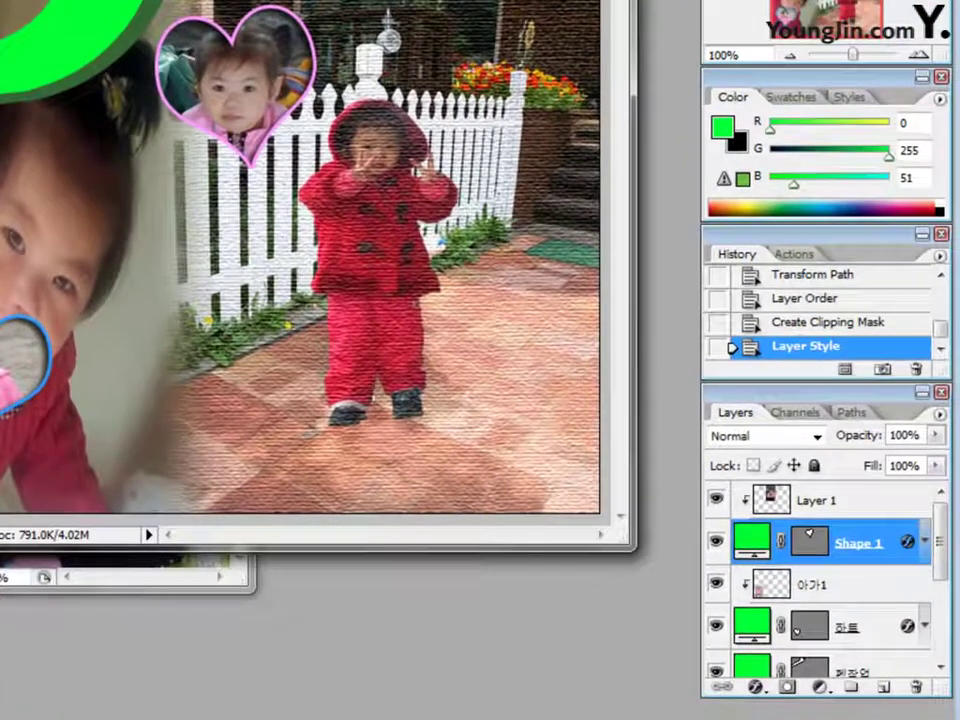
Select "Layer 1" and set the Line Tool to an end arrowhead with 200% width and 150% length
left_click(884, 514)
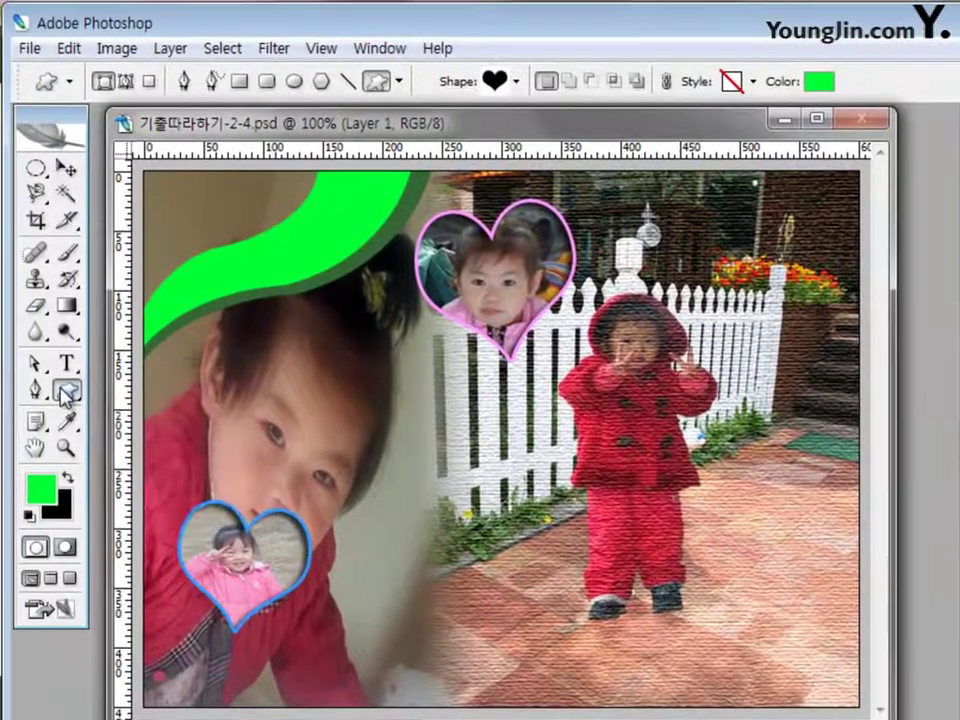
left_click_drag(67, 390, 137, 495)
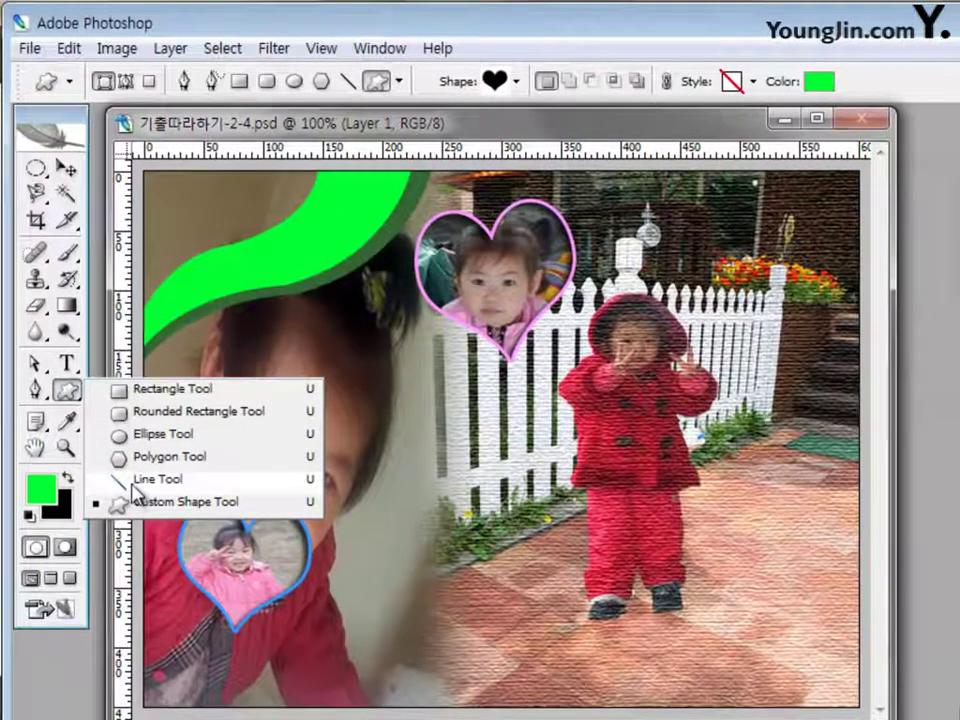
left_click_drag(132, 482, 132, 482)
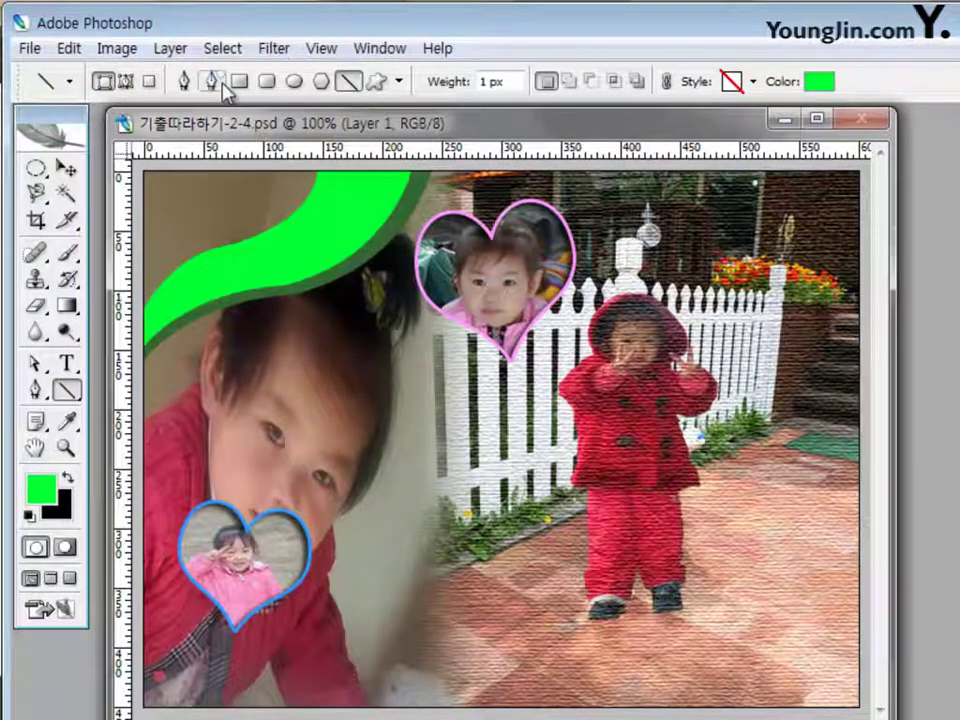
left_click(402, 86)
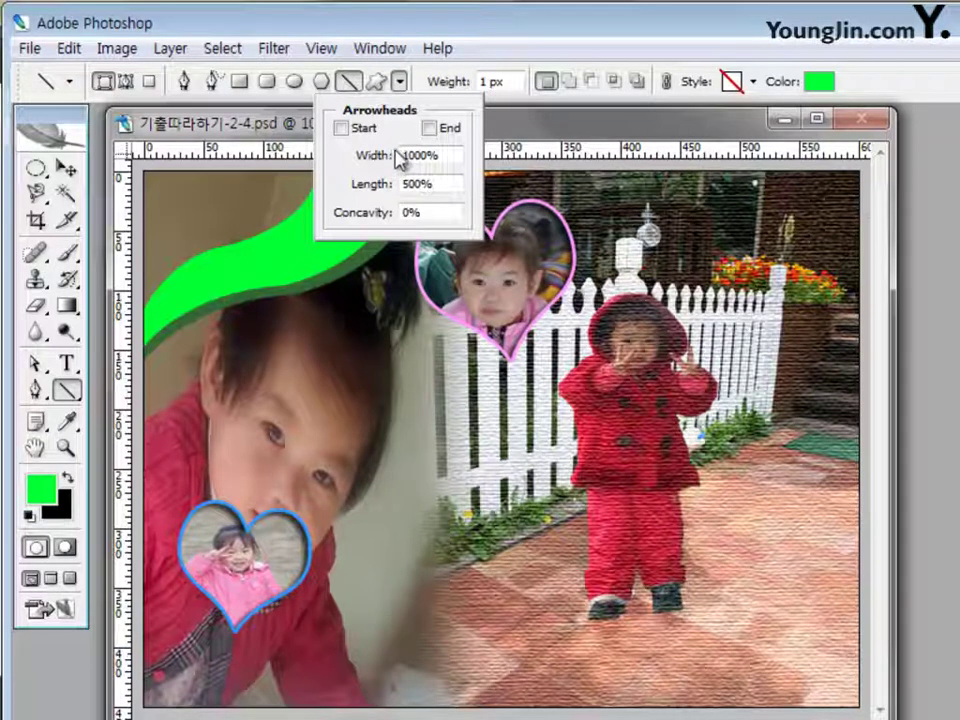
left_click(429, 129)
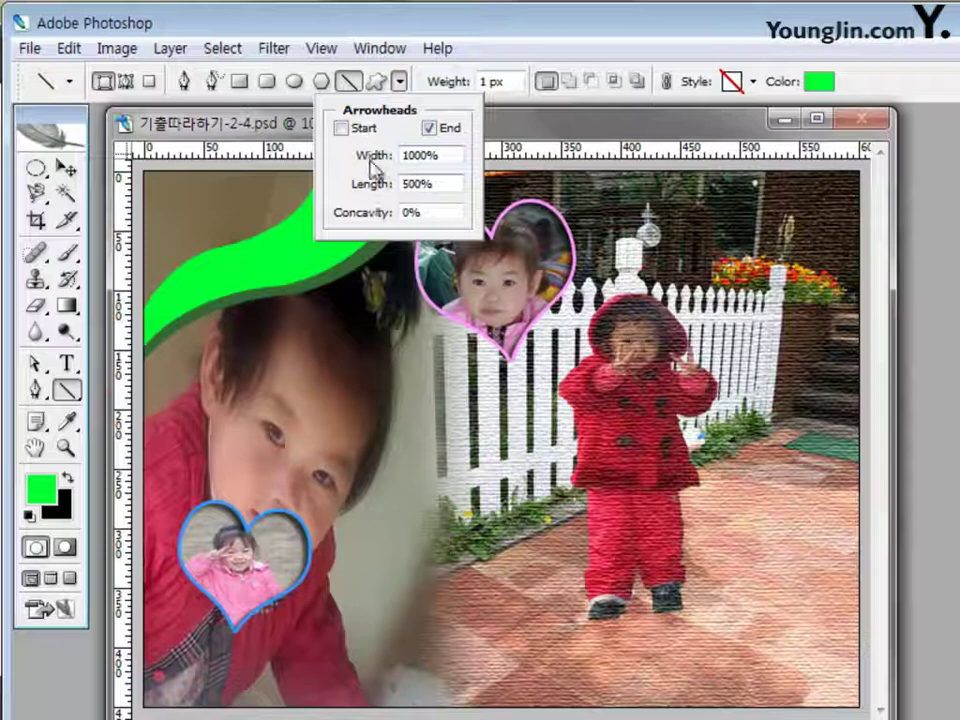
left_click(378, 158)
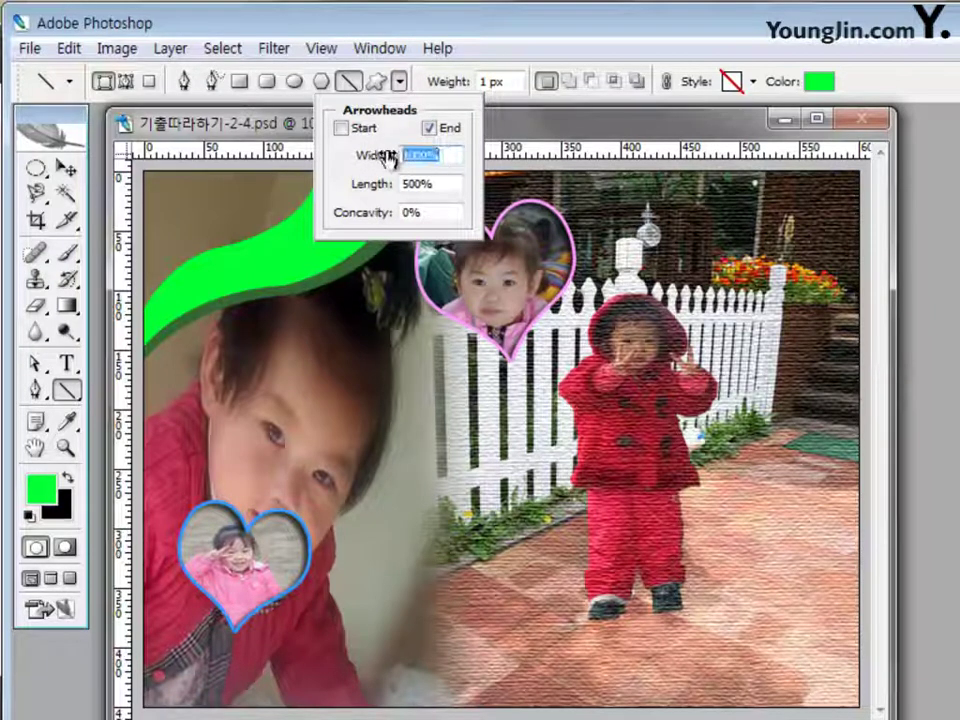
type("200")
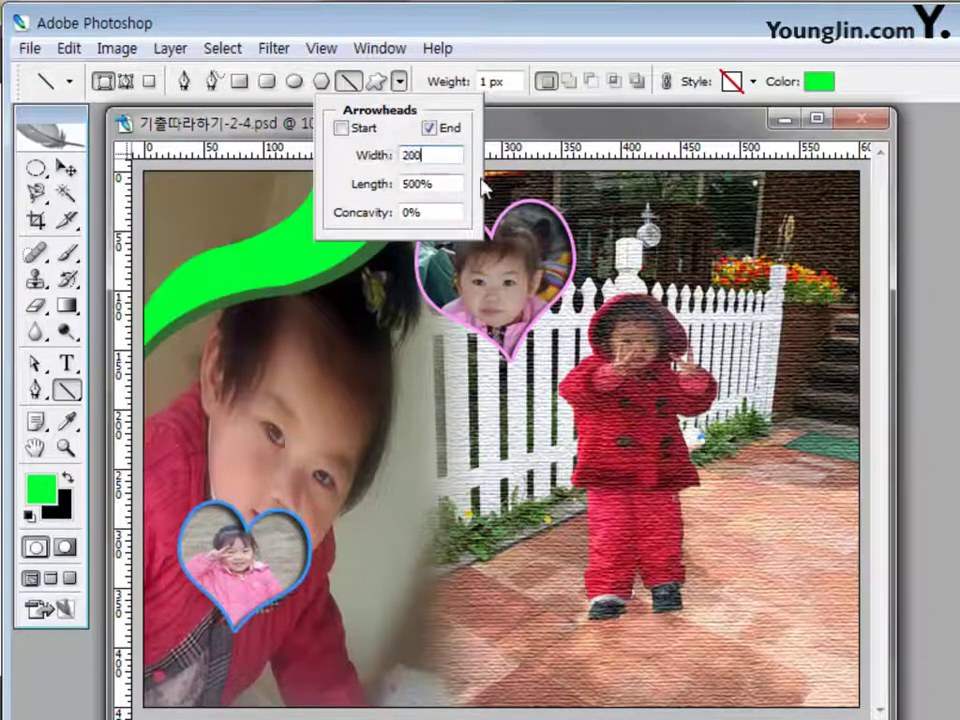
left_click(430, 184)
type("15")
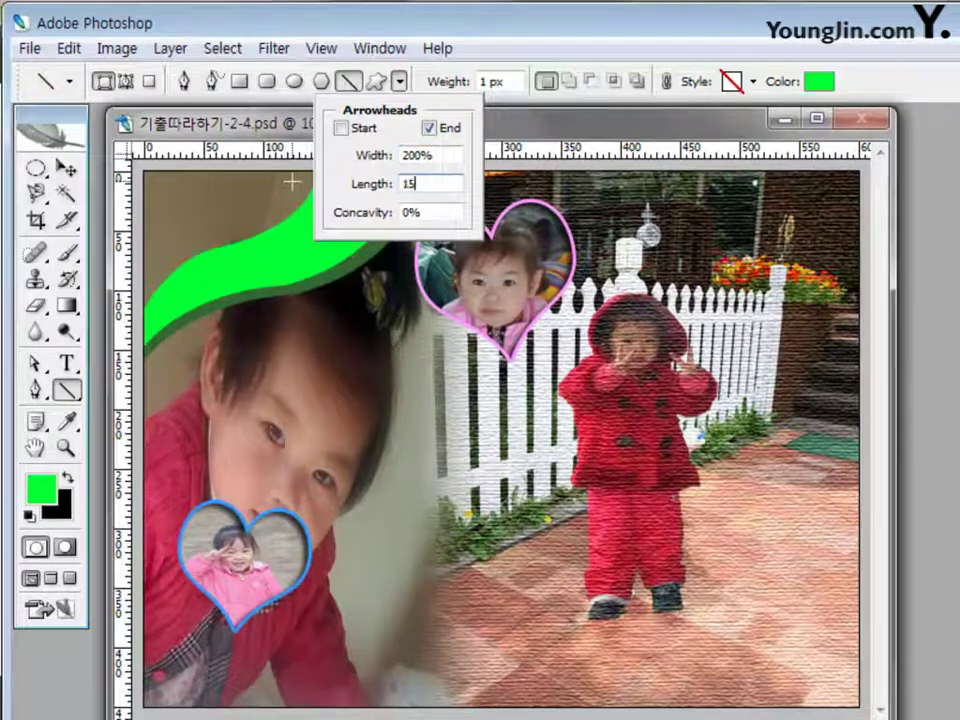
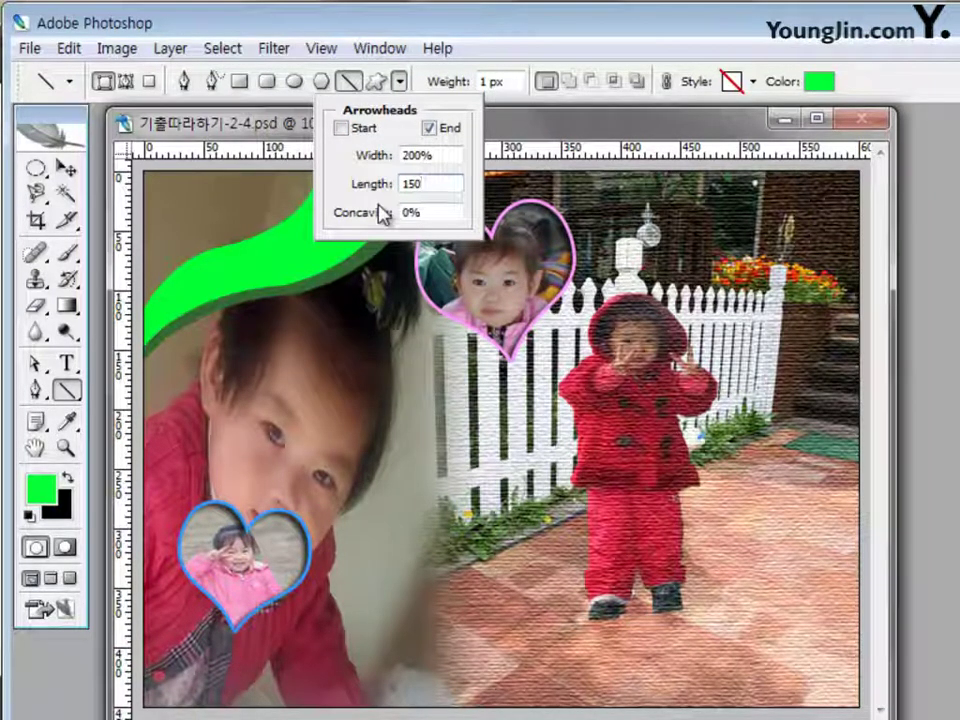
Set the line weight to 30 px and the shape color to #669999
left_click(505, 81)
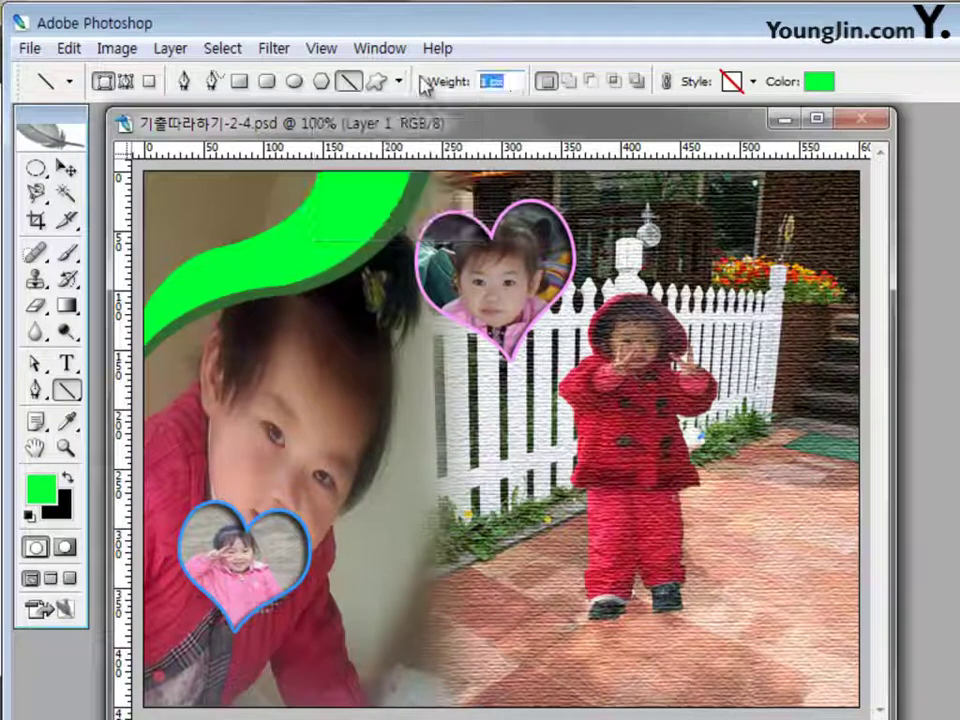
type("30")
key("Return")
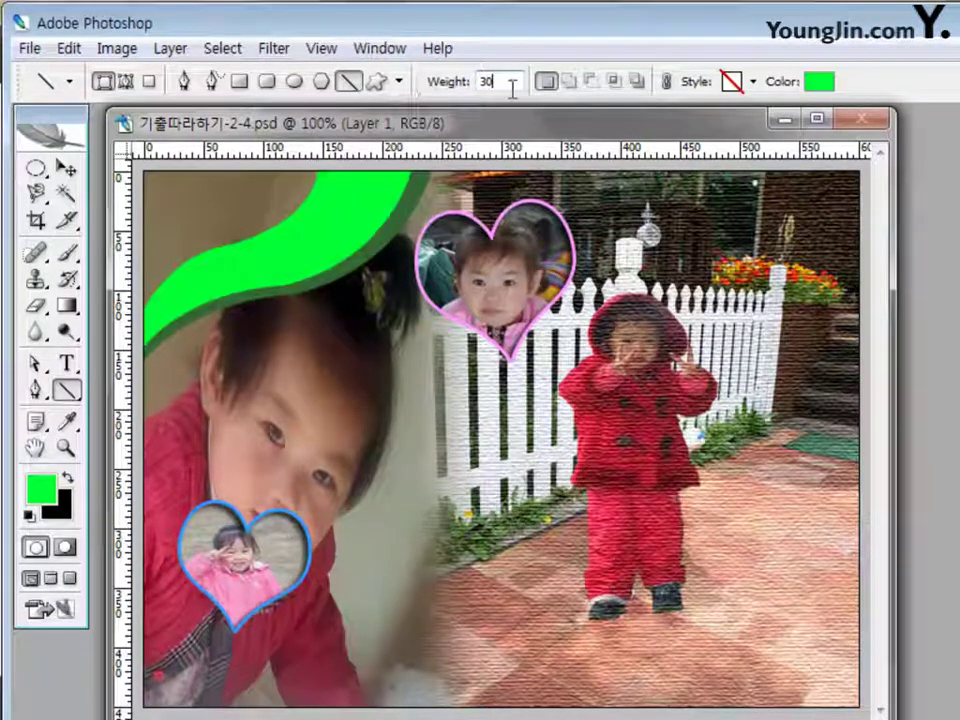
left_click(818, 81)
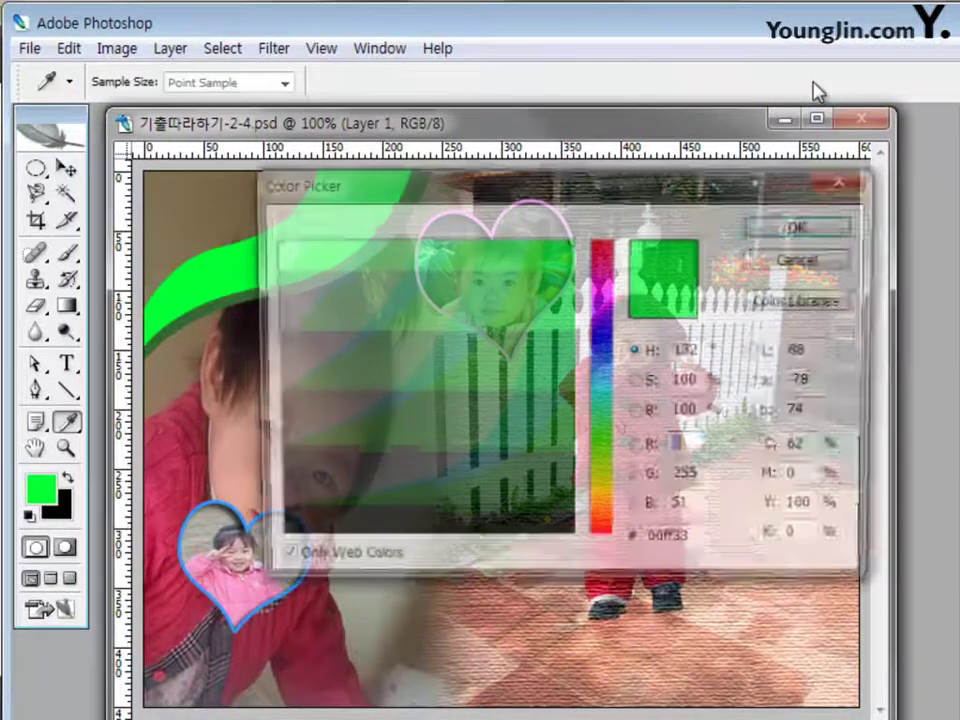
left_click(708, 546)
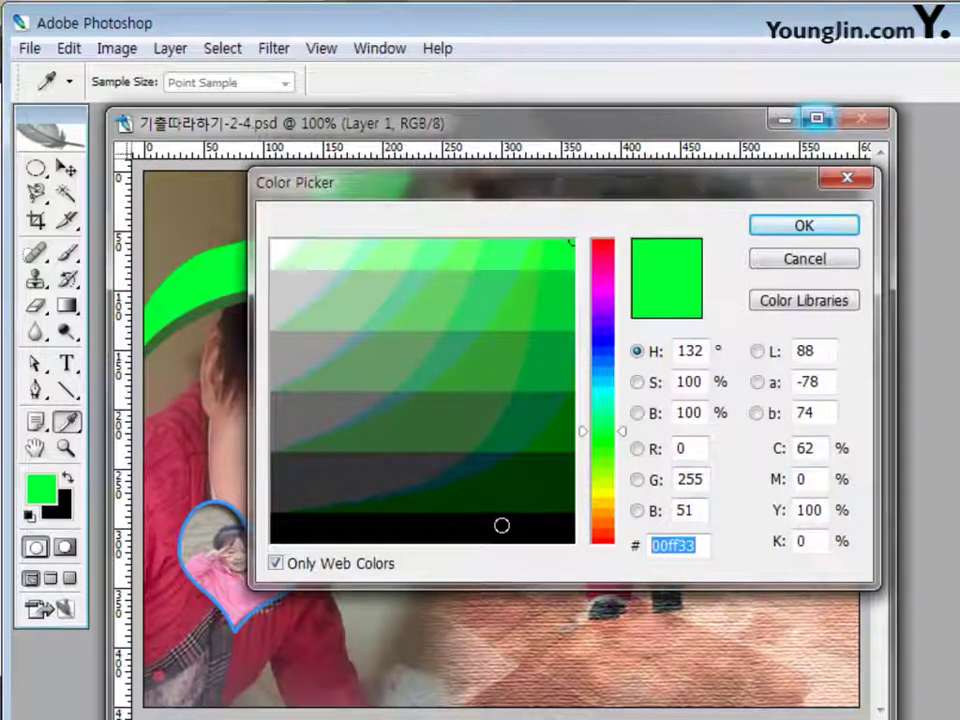
type("669999")
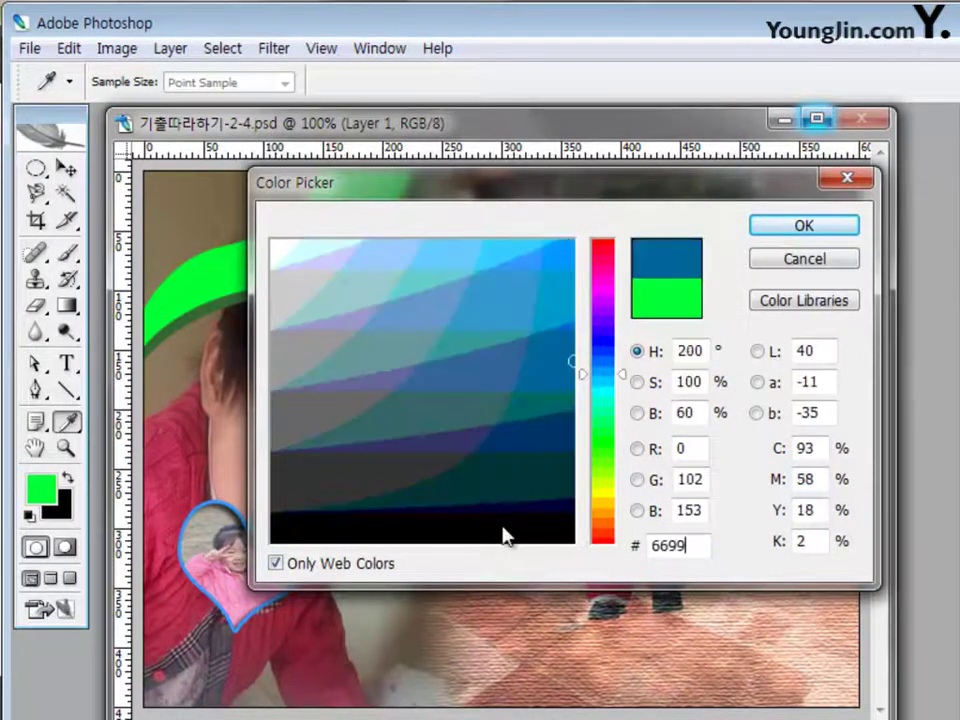
left_click(790, 234)
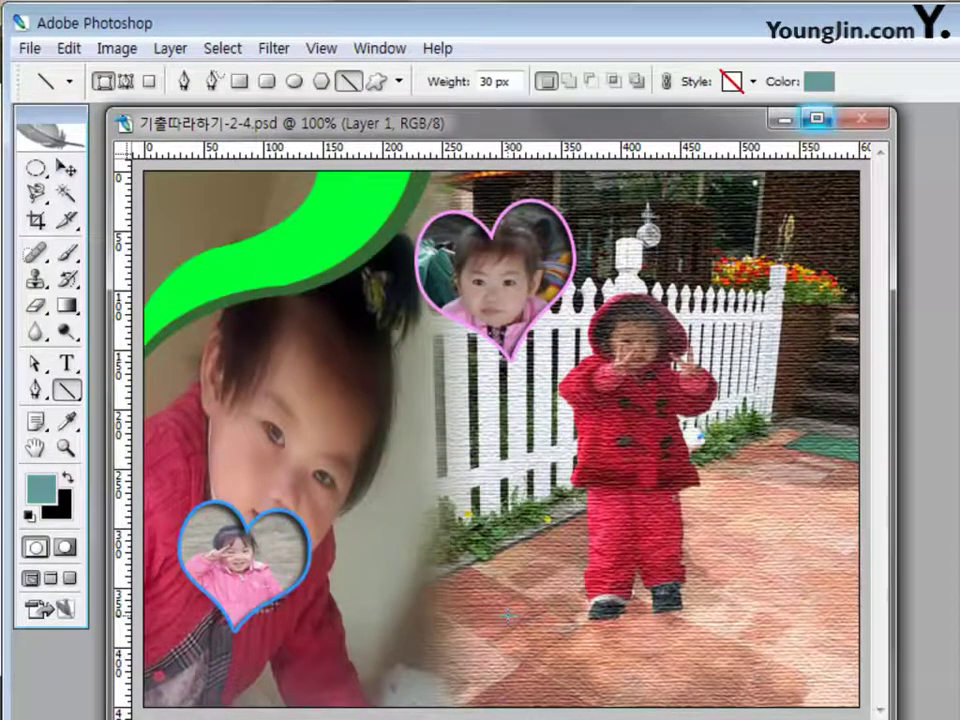
Draw a horizontal arrow about 260 px long pointing right across the paving and move it down below the feet of the girl in red
left_click_drag(507, 616, 818, 684)
key("v")
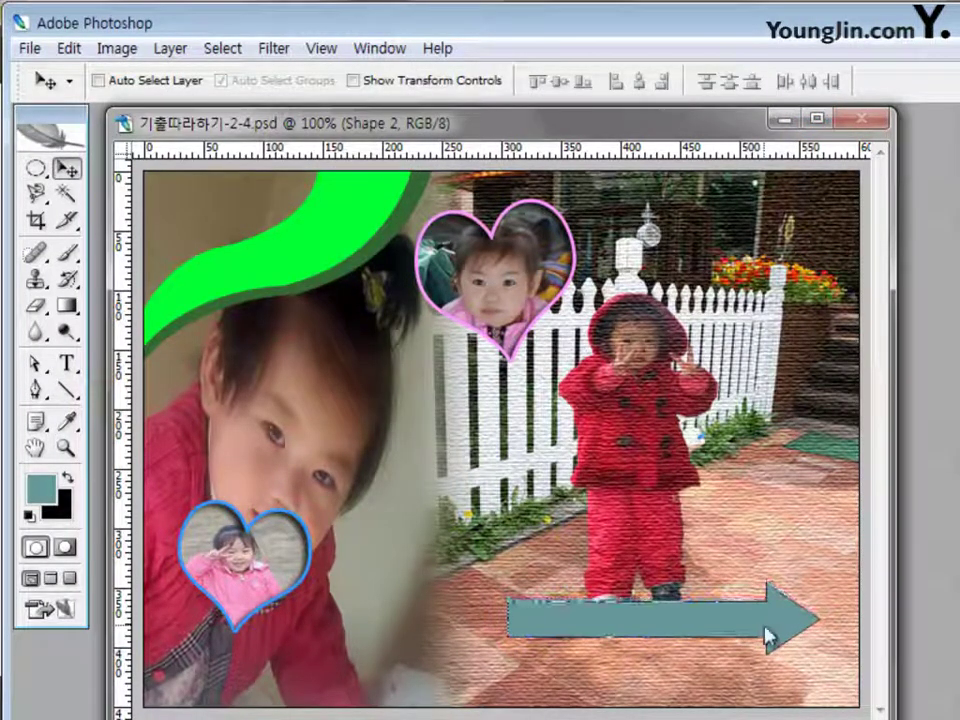
key("shift+Down")
key("shift+Down")
key("shift+Down")
left_click_drag(762, 625, 767, 632)
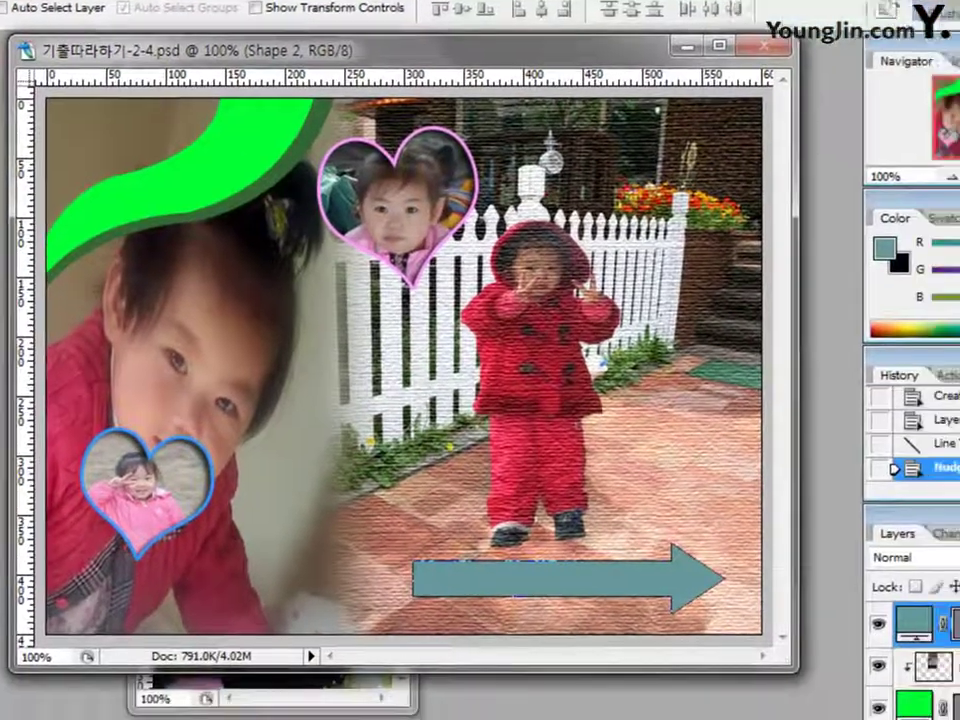
Apply a Bevel and Emboss layer style with Inner Bevel to the arrow layer "Shape 2"
left_click(959, 719)
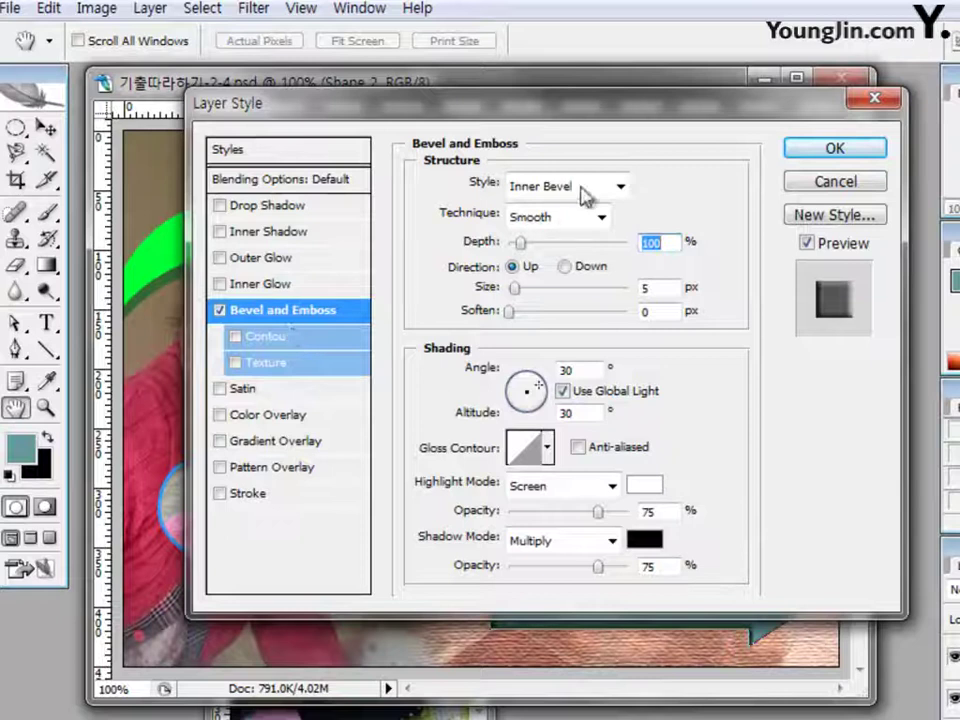
left_click(836, 149)
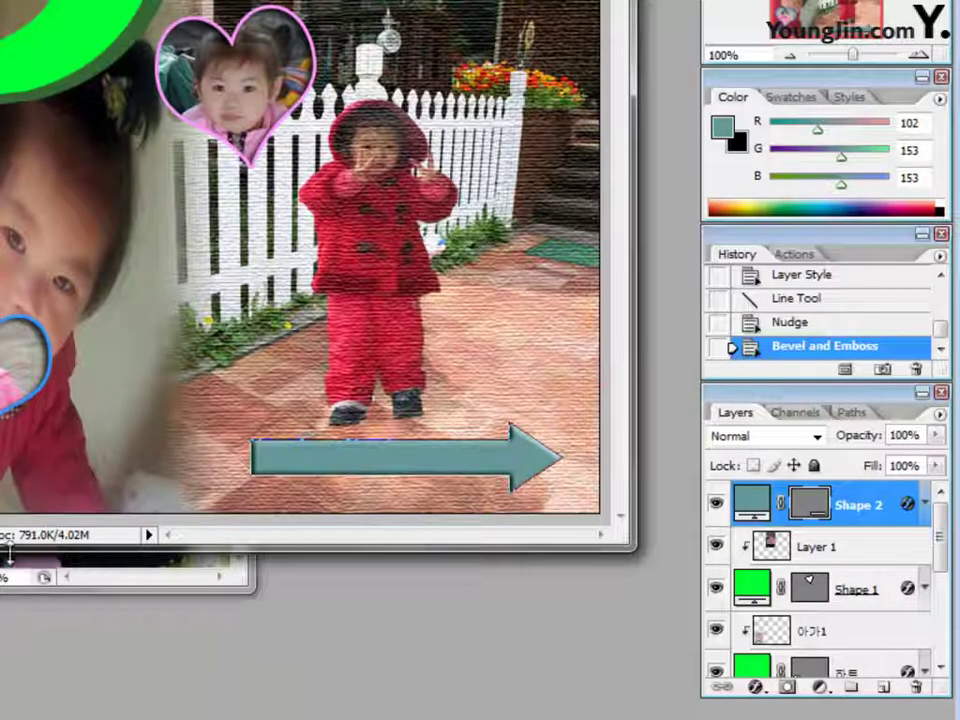
Set the horizontal Type Tool to the 돋움 font at 30 pt
left_click(17, 575)
left_click(234, 154)
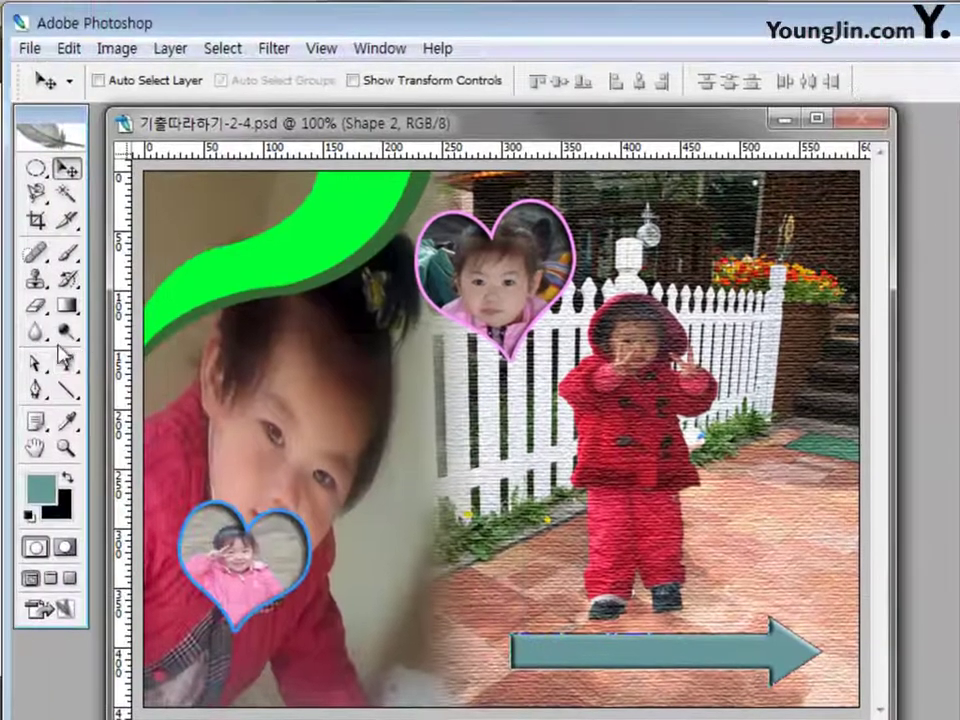
left_click(0, 284)
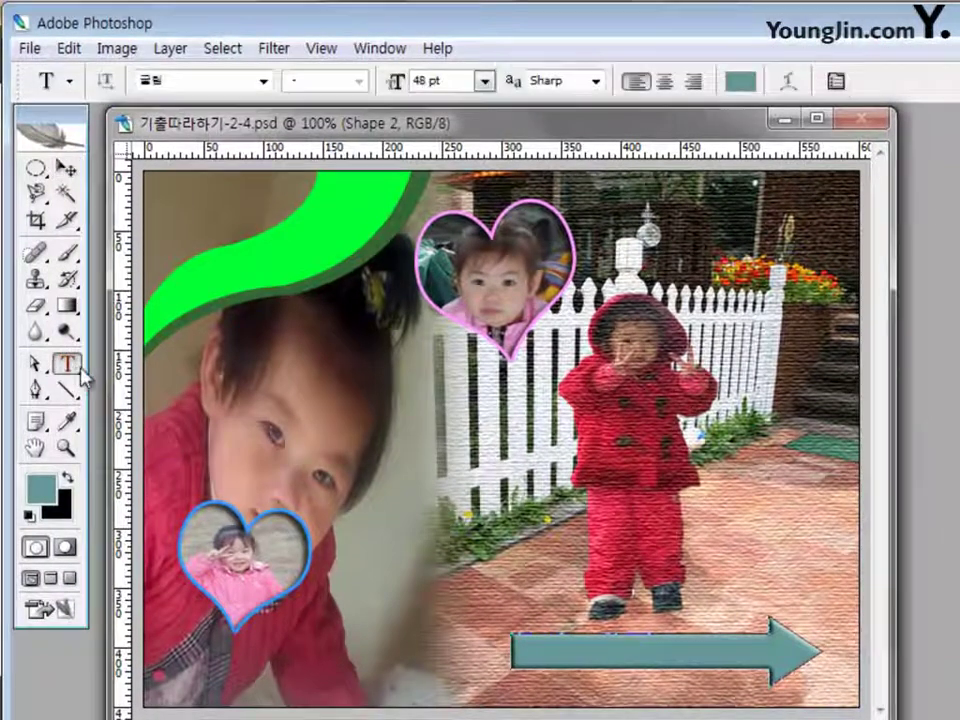
left_click(264, 81)
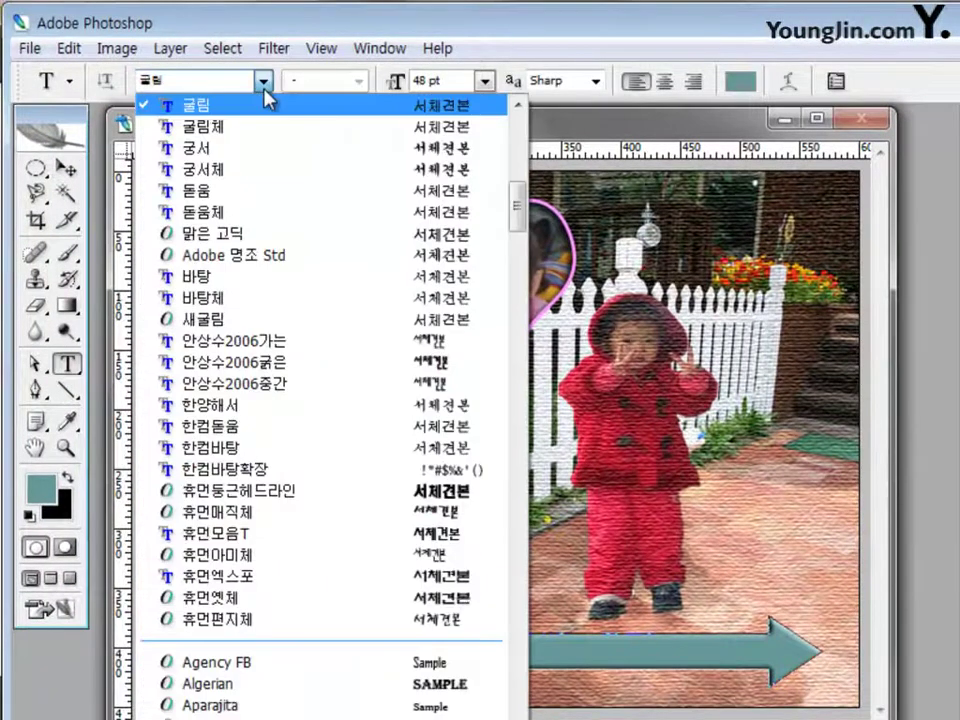
left_click(262, 205)
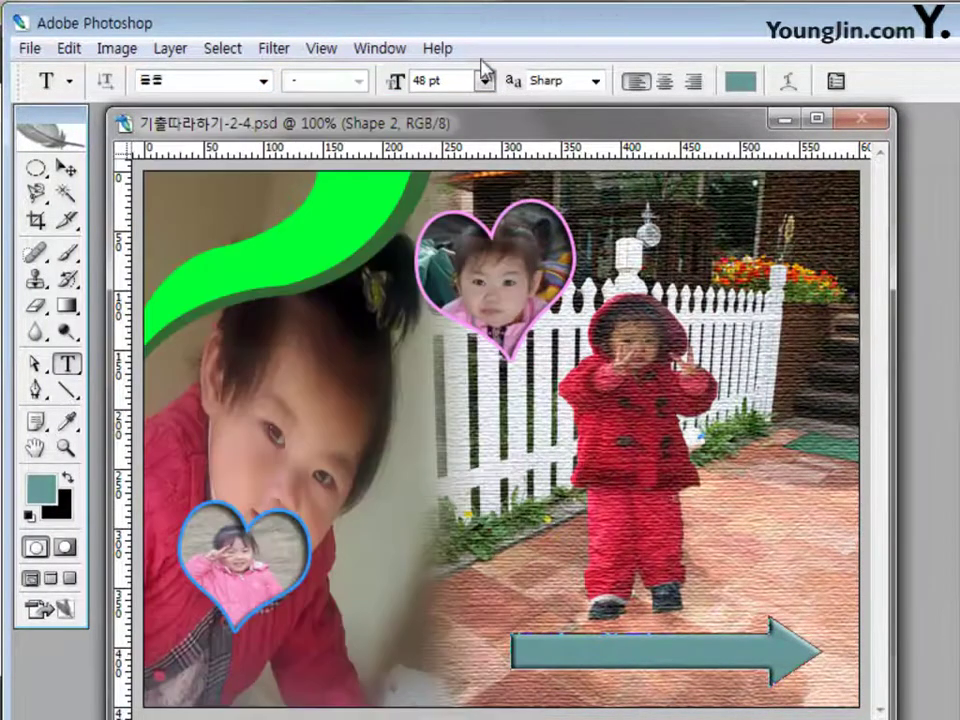
type("3")
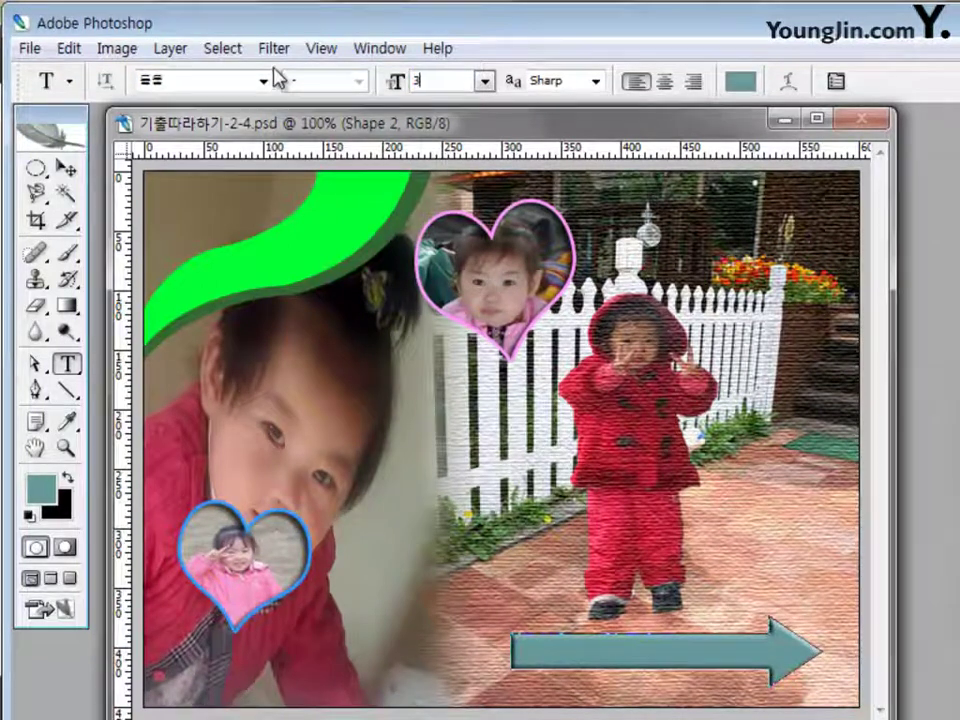
type("0")
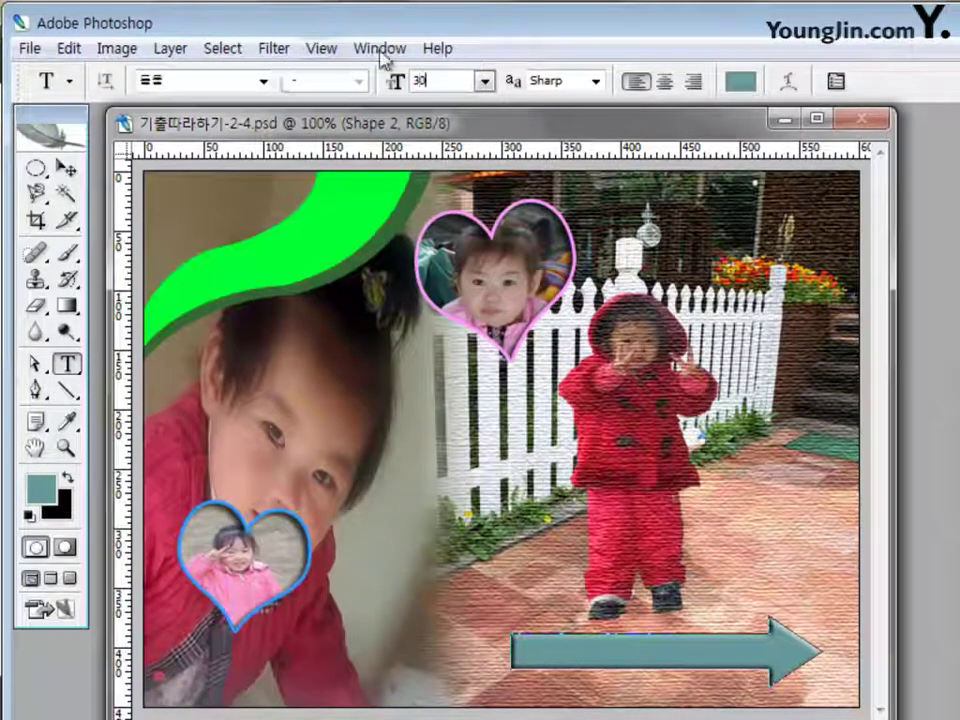
Set the text color to #000000 and add the text "E/V/E/N/T" starting on the green band
left_click(745, 84)
left_click(531, 524)
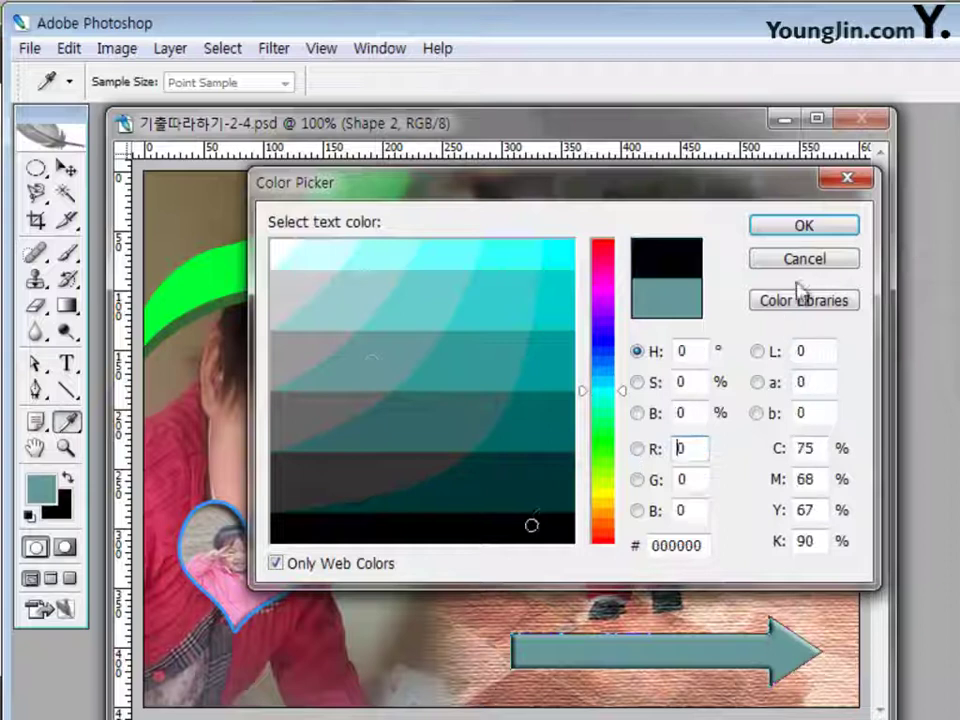
key("Return")
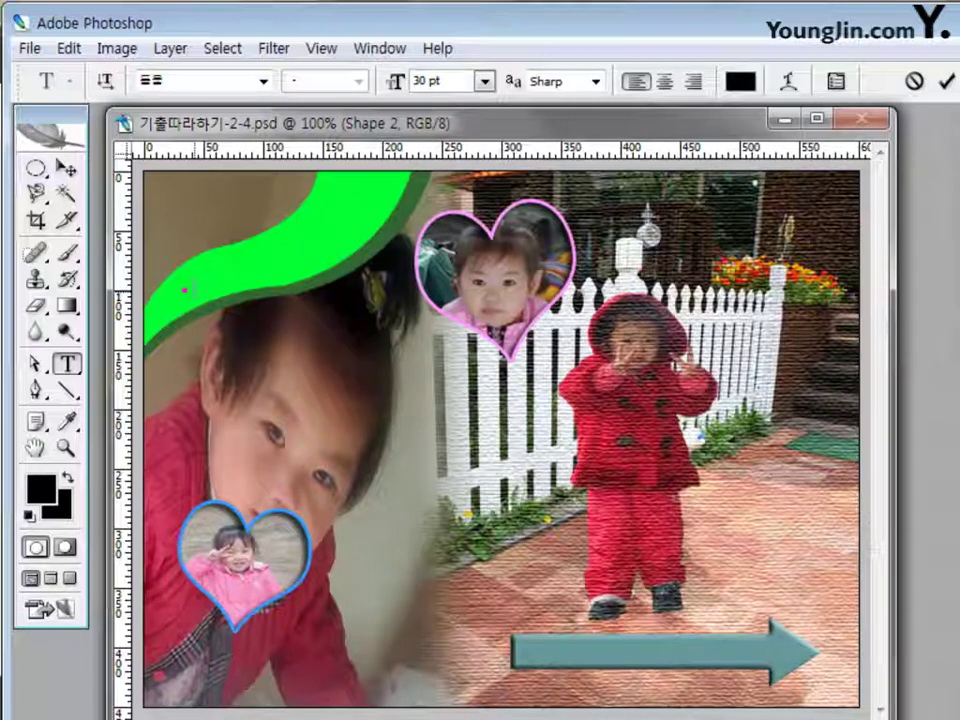
left_click(185, 285)
type("E")
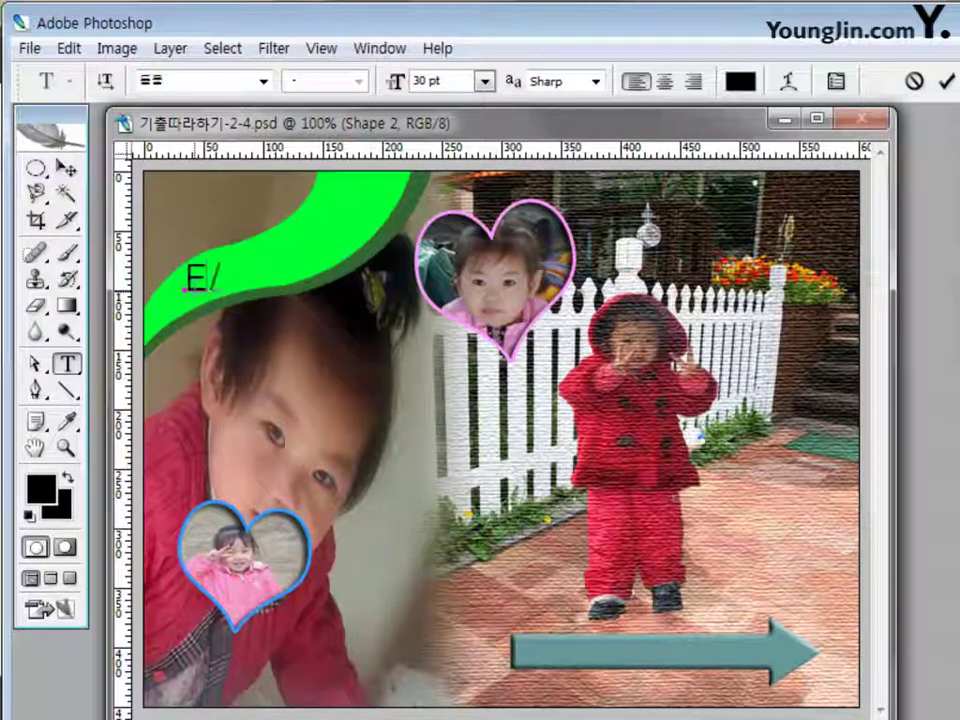
type("/V/E/N/T")
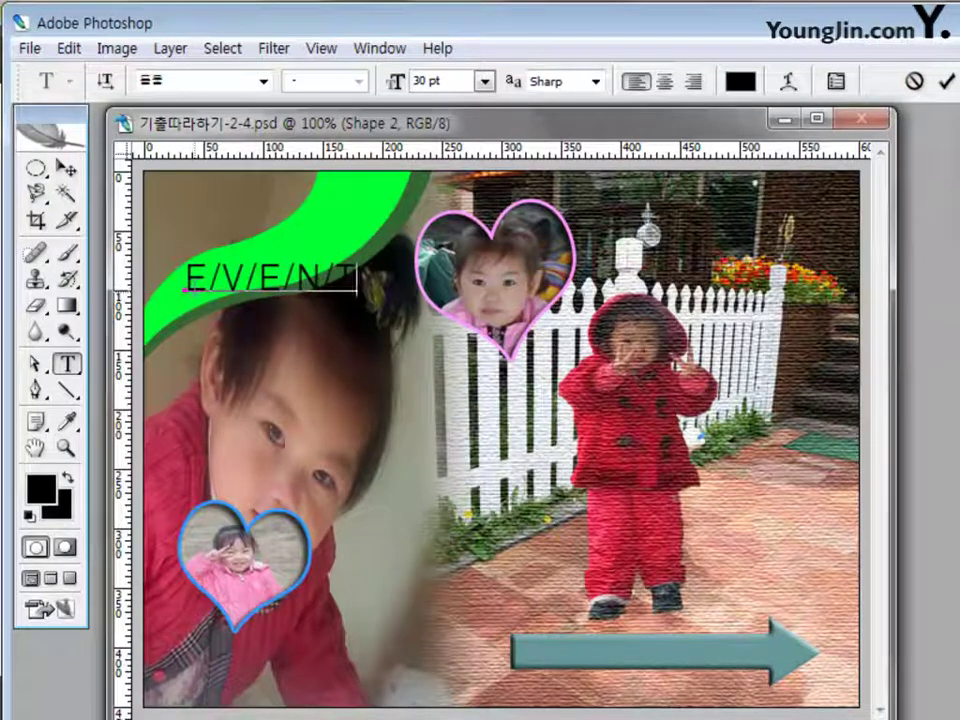
left_click(946, 82)
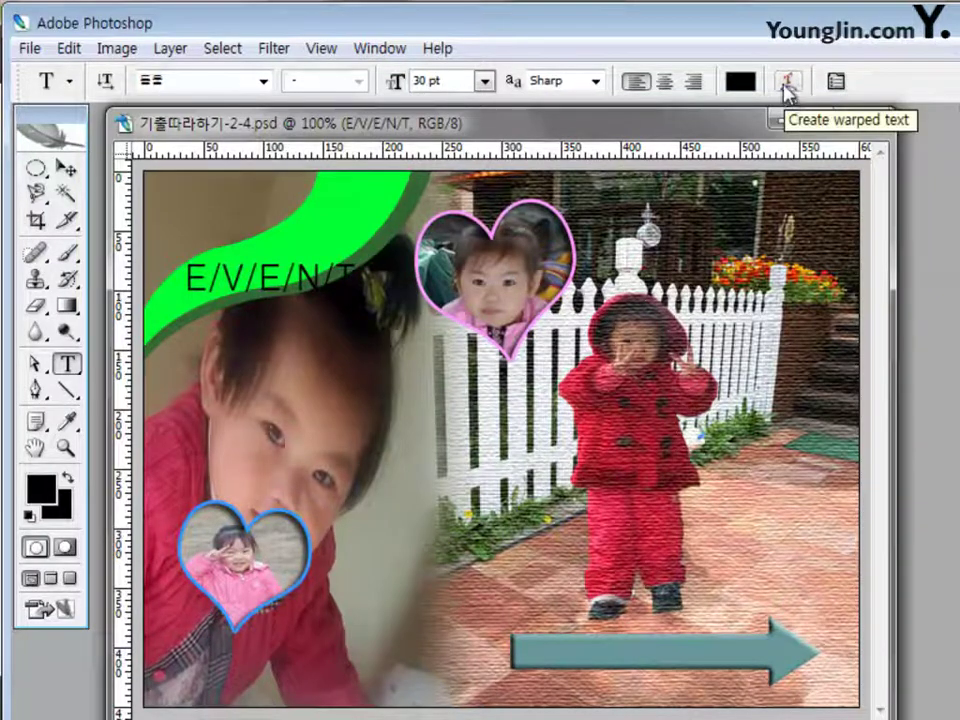
Warp the "E/V/E/N/T" text with the Flag style, horizontal, at a bend of -30%
left_click(787, 82)
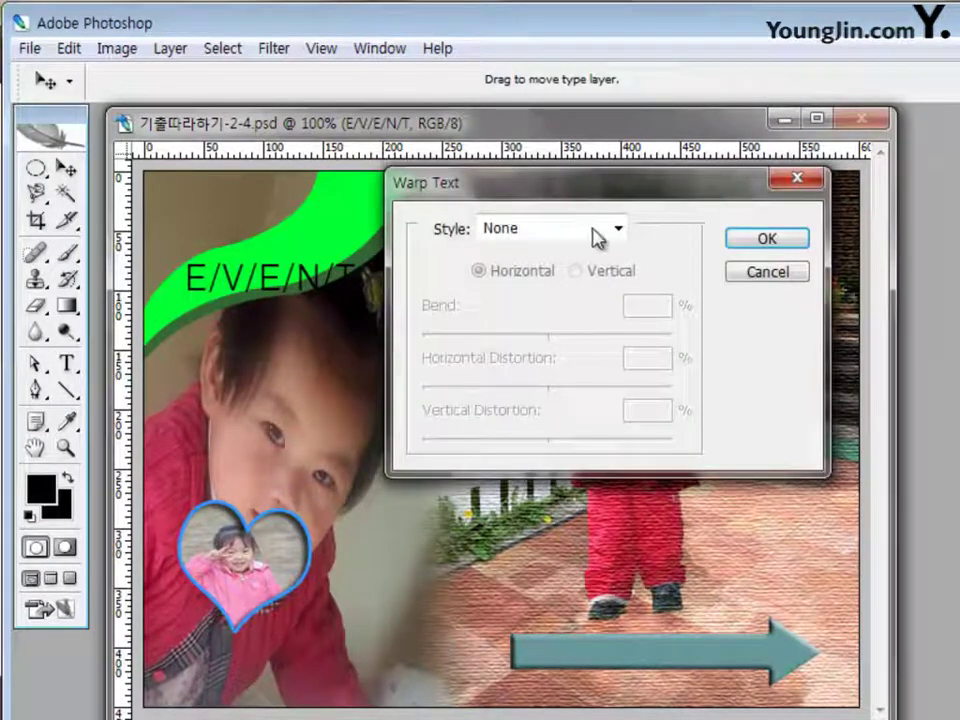
left_click(628, 233)
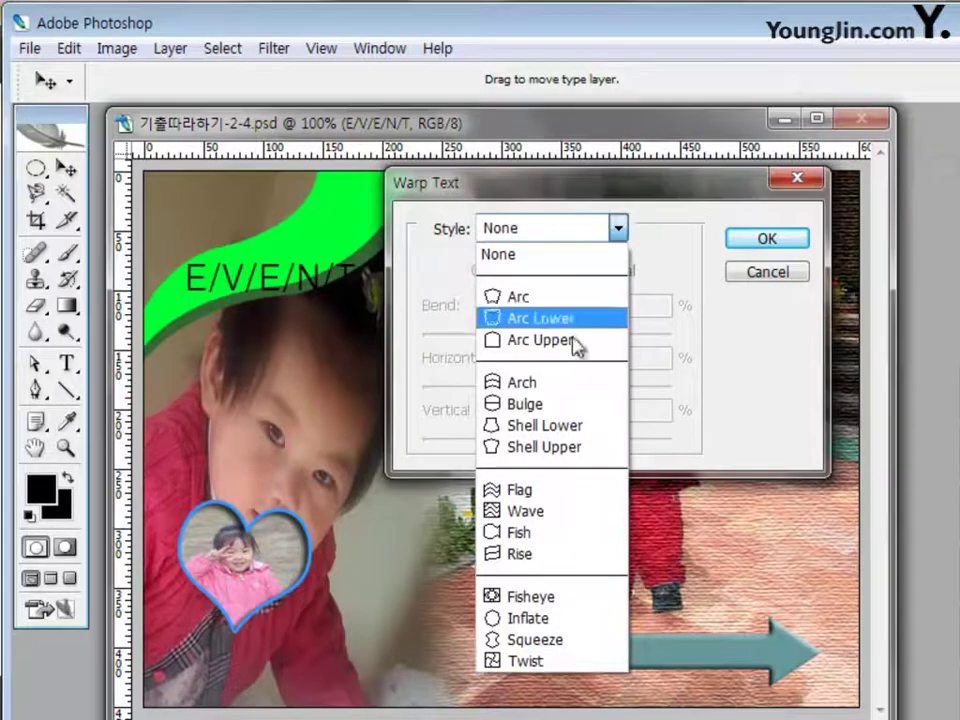
left_click(542, 494)
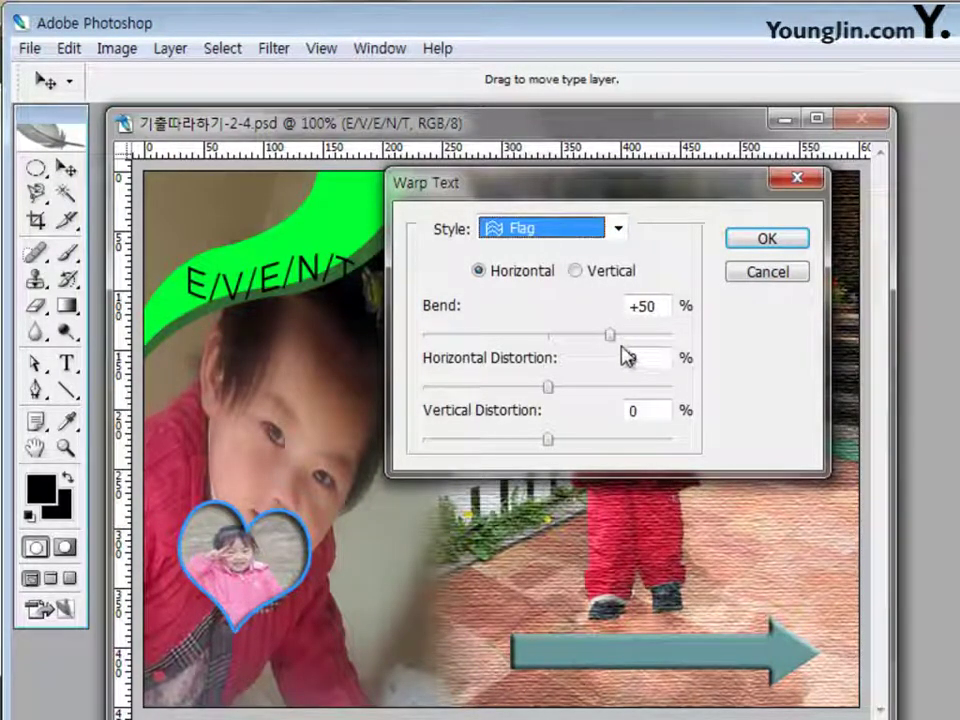
left_click_drag(662, 305, 631, 305)
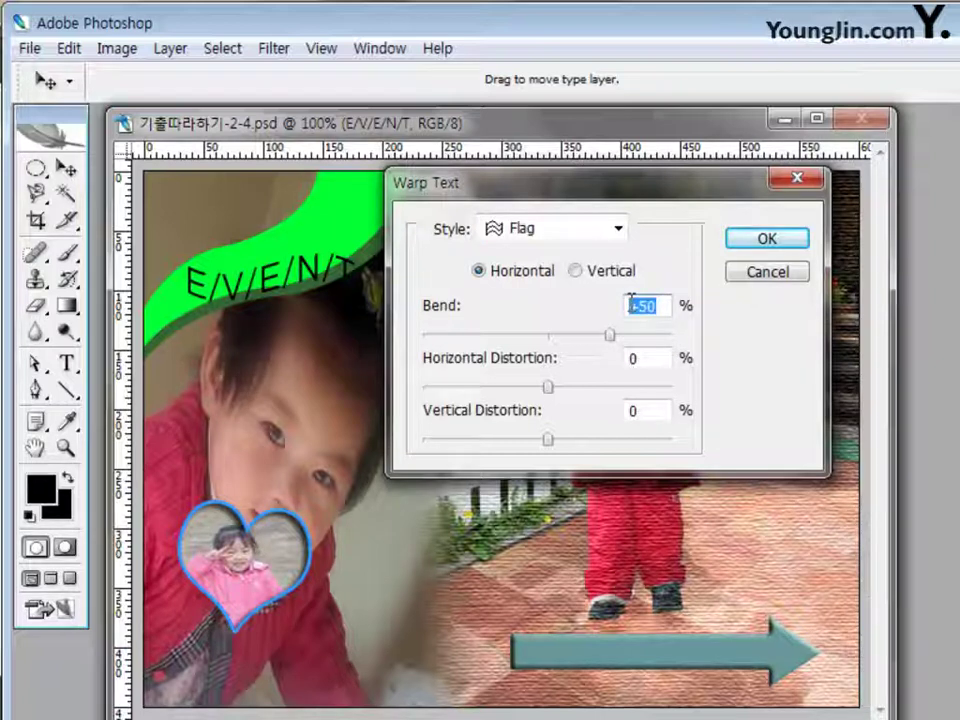
type("-30")
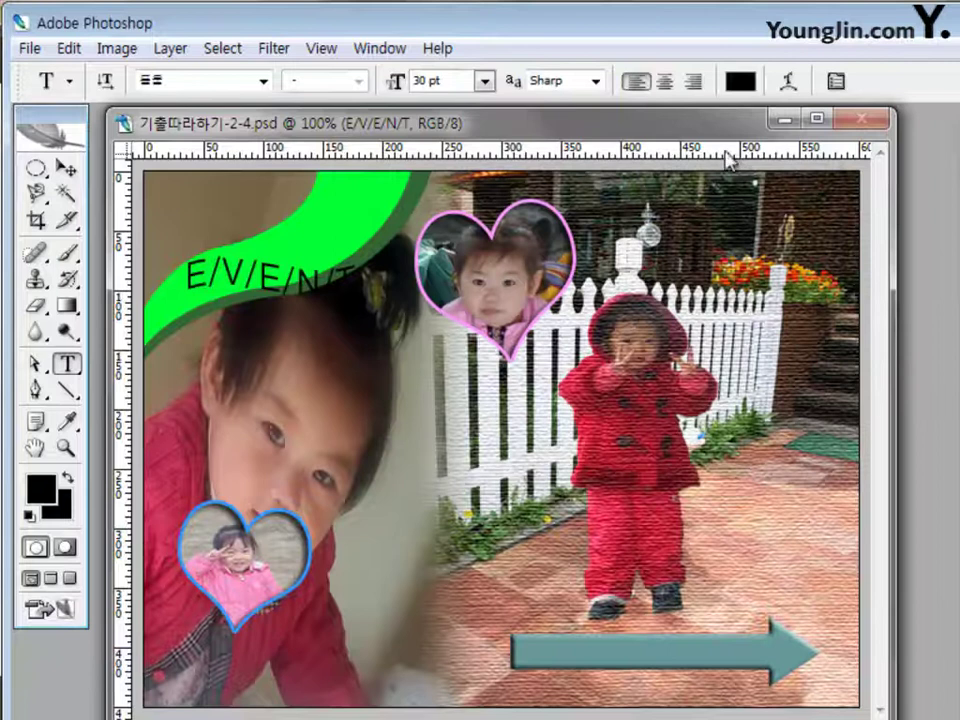
Rotate the "E/V/E/N/T" text about 26° counterclockwise with Free Transform and place it inside the curved green band
left_click(66, 167)
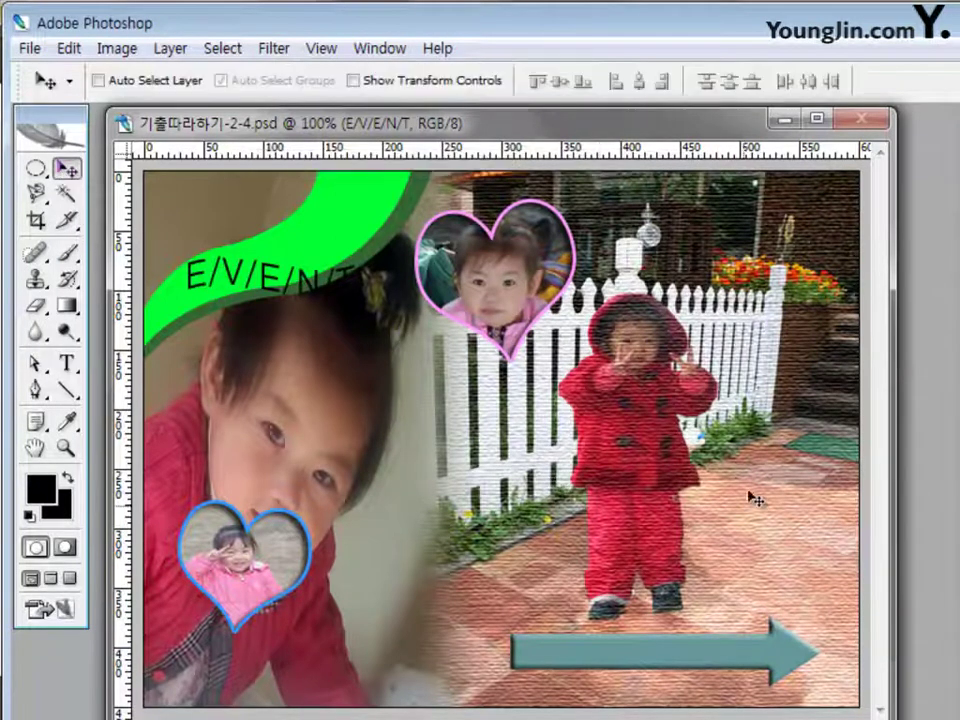
key("ctrl+t")
left_click_drag(380, 374, 385, 314)
mouse_move(316, 272)
left_mouse_down()
mouse_move(305, 259)
mouse_move(309, 268)
left_mouse_up()
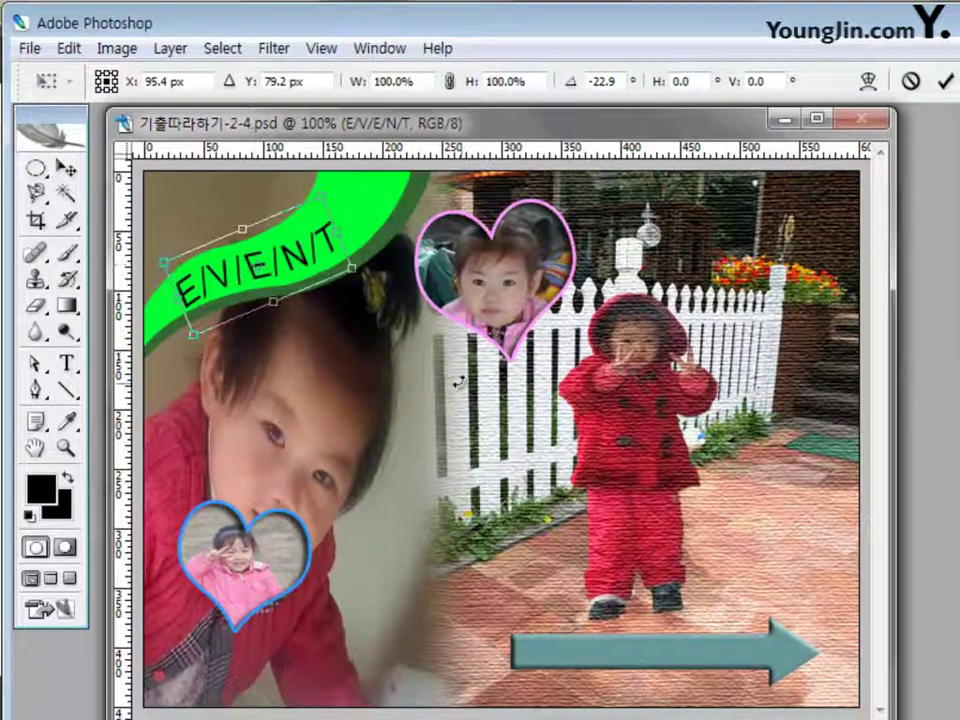
left_click_drag(381, 339, 275, 297)
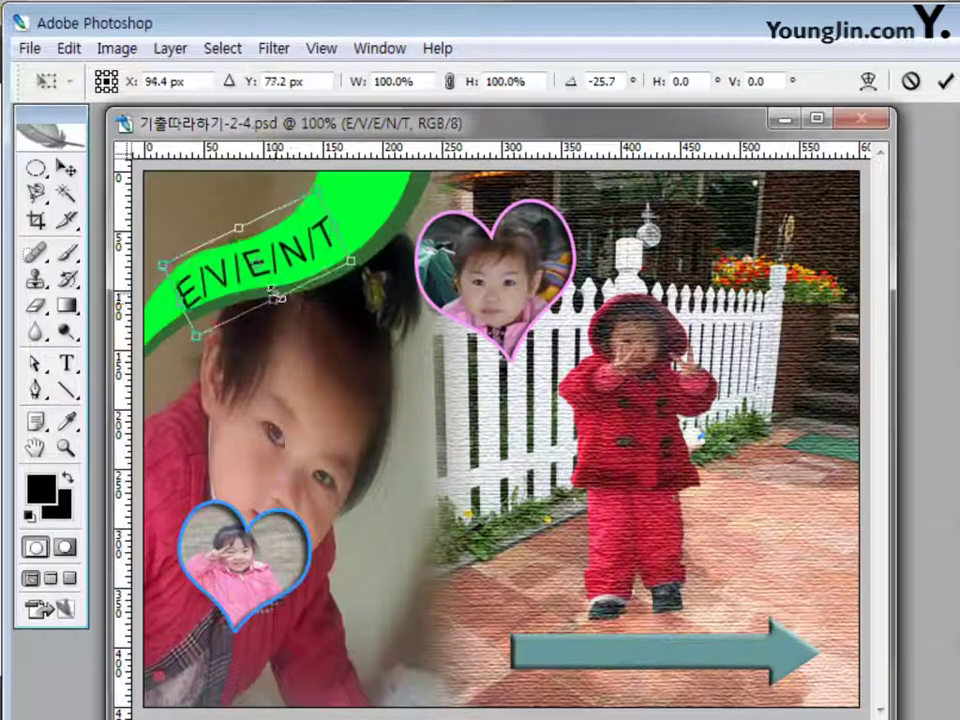
left_click(67, 168)
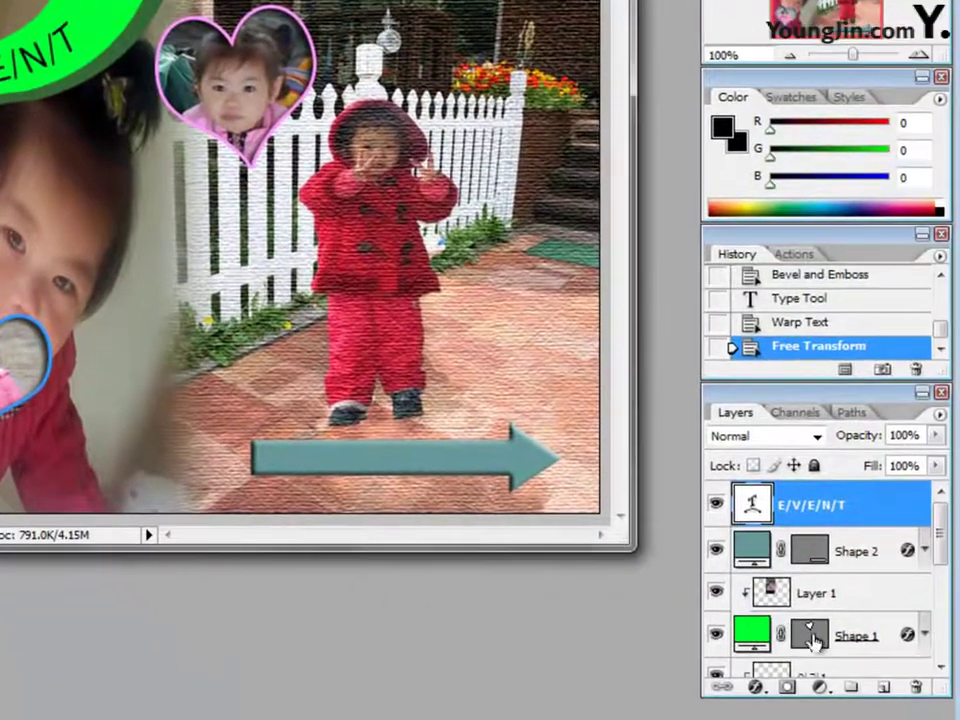
On a new layer, add the 48 pt black text "베이비 스튜디오" across the fence and move it slightly down and left
left_click(883, 690)
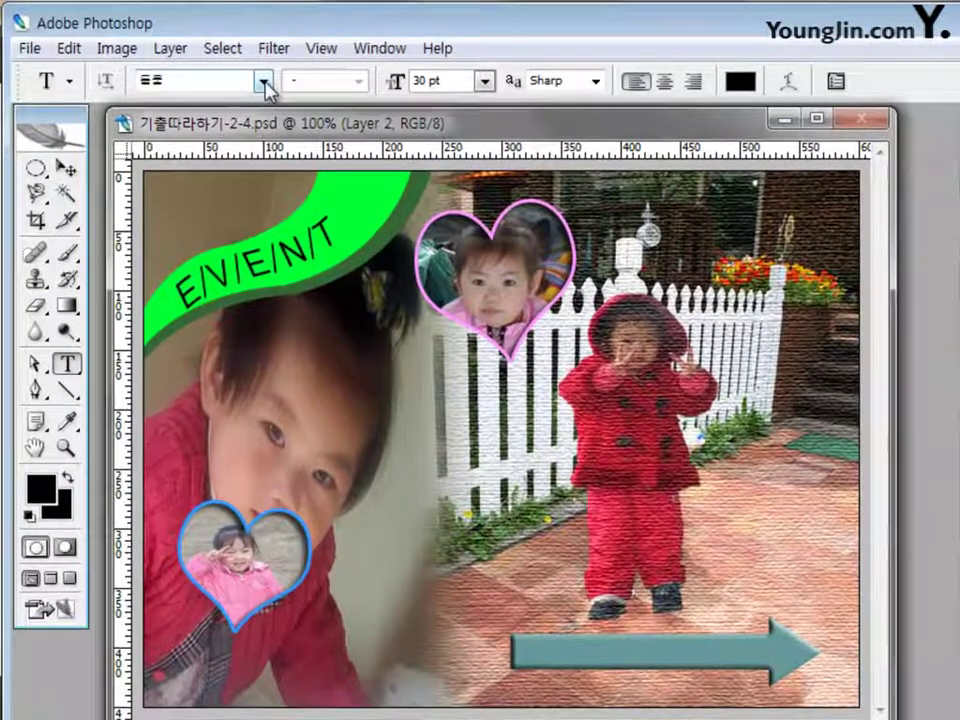
left_click(445, 84)
type("48")
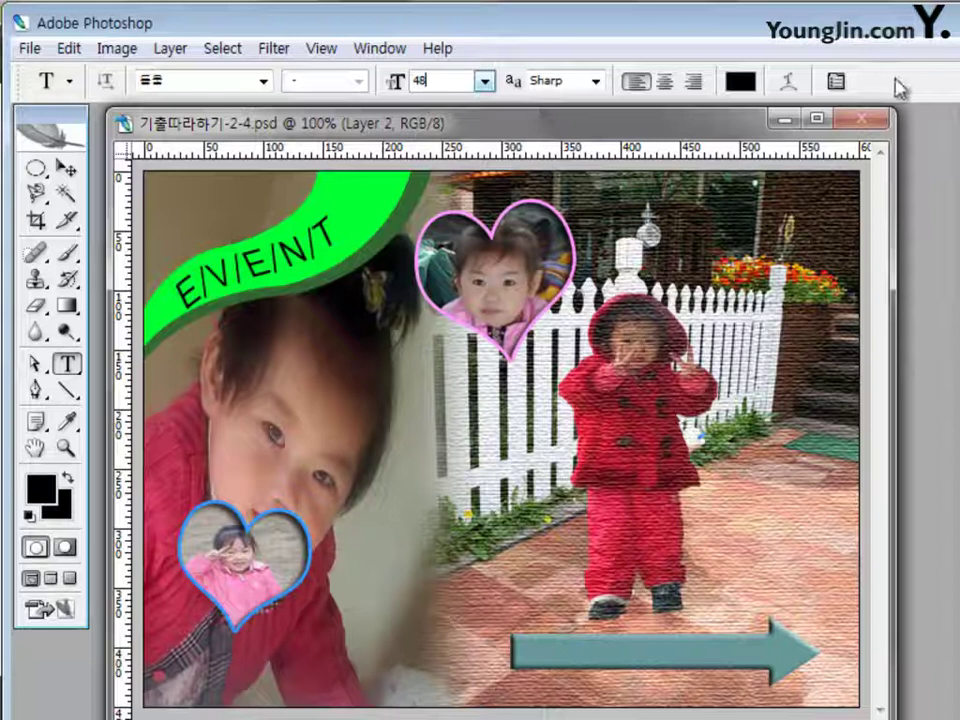
key("Return")
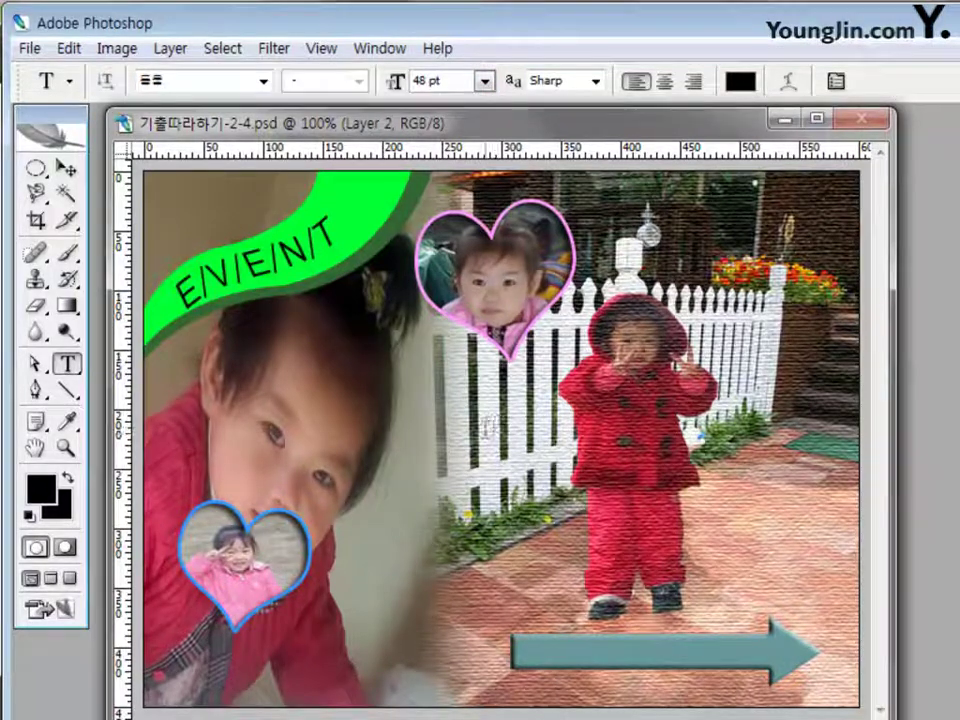
left_click(417, 432)
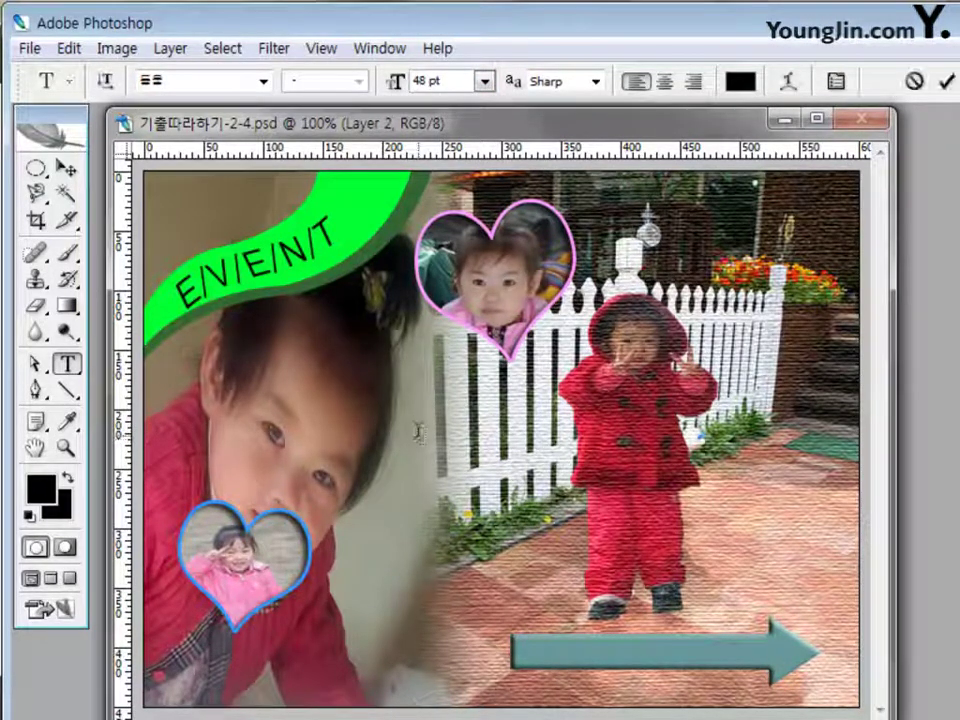
type("베")
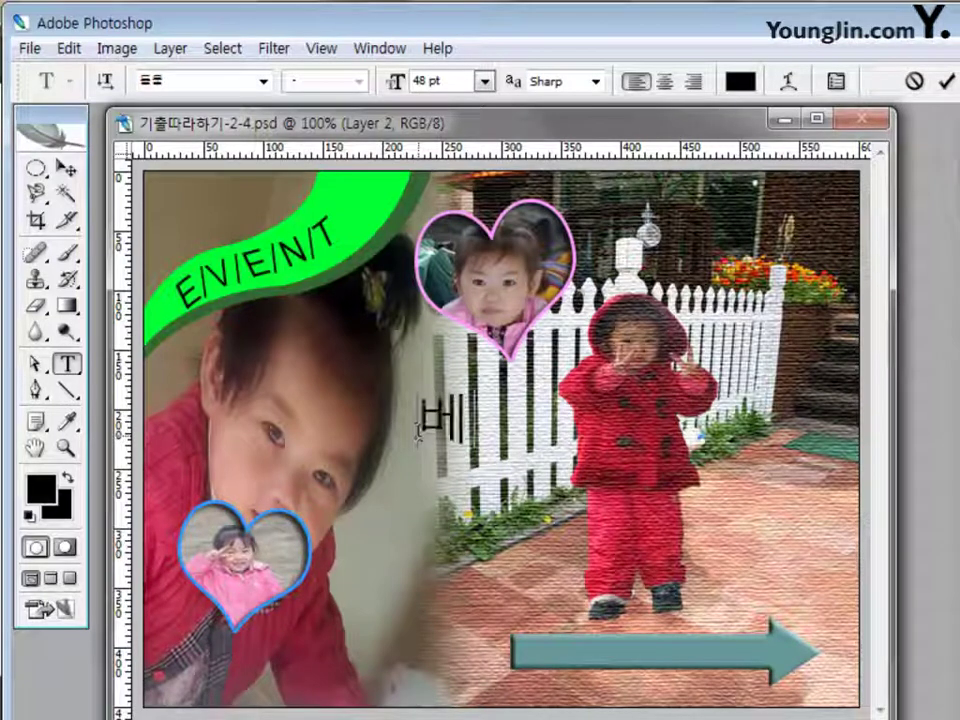
type("입비 스튜디오")
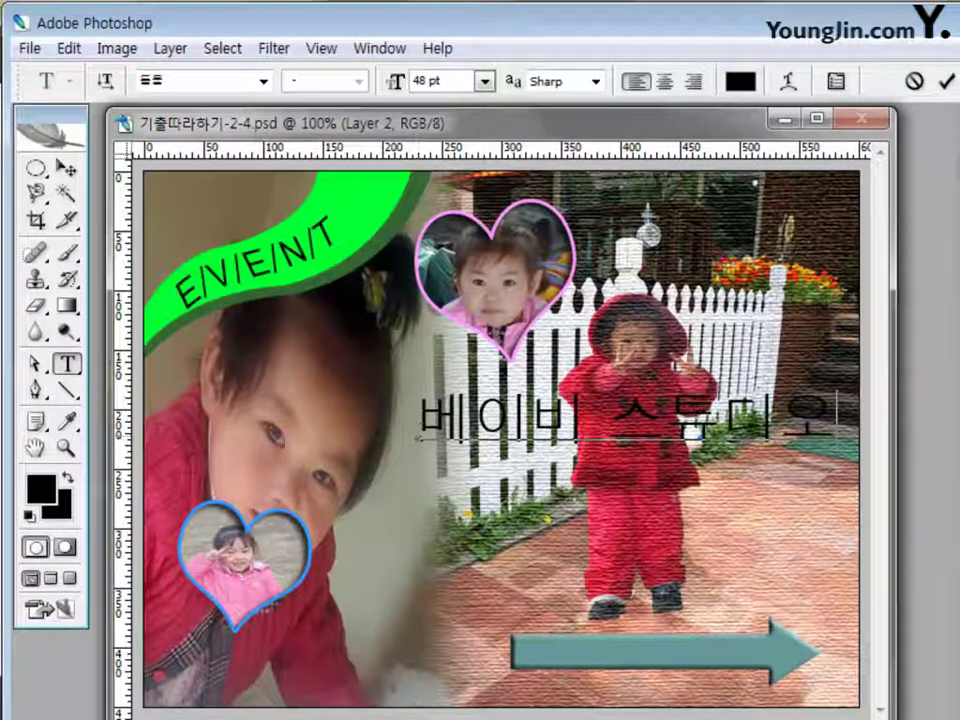
left_click(945, 81)
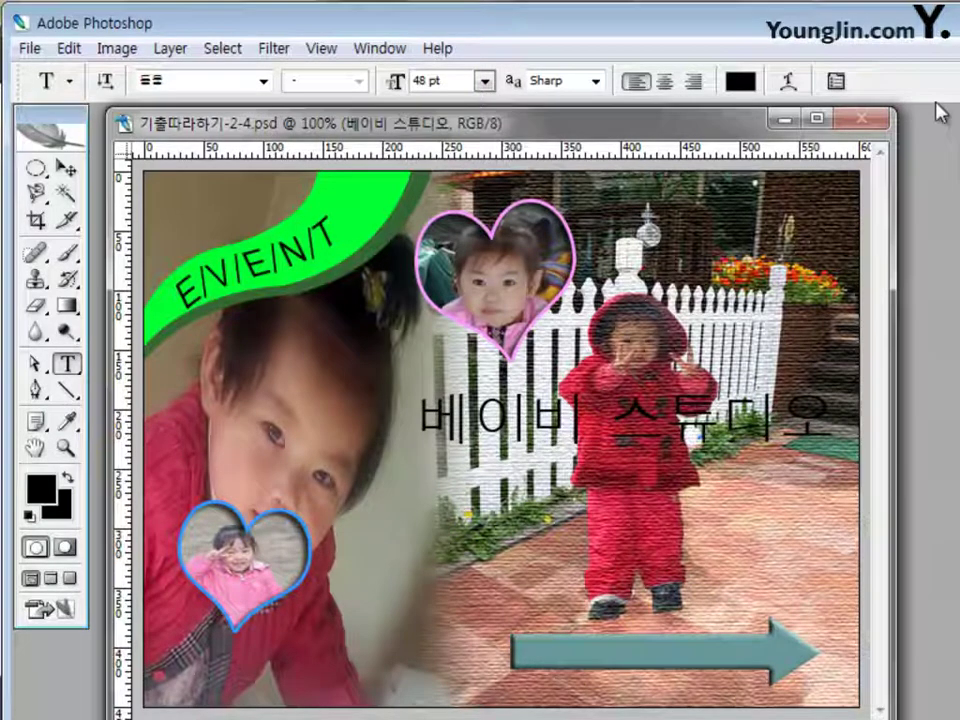
left_click(66, 167)
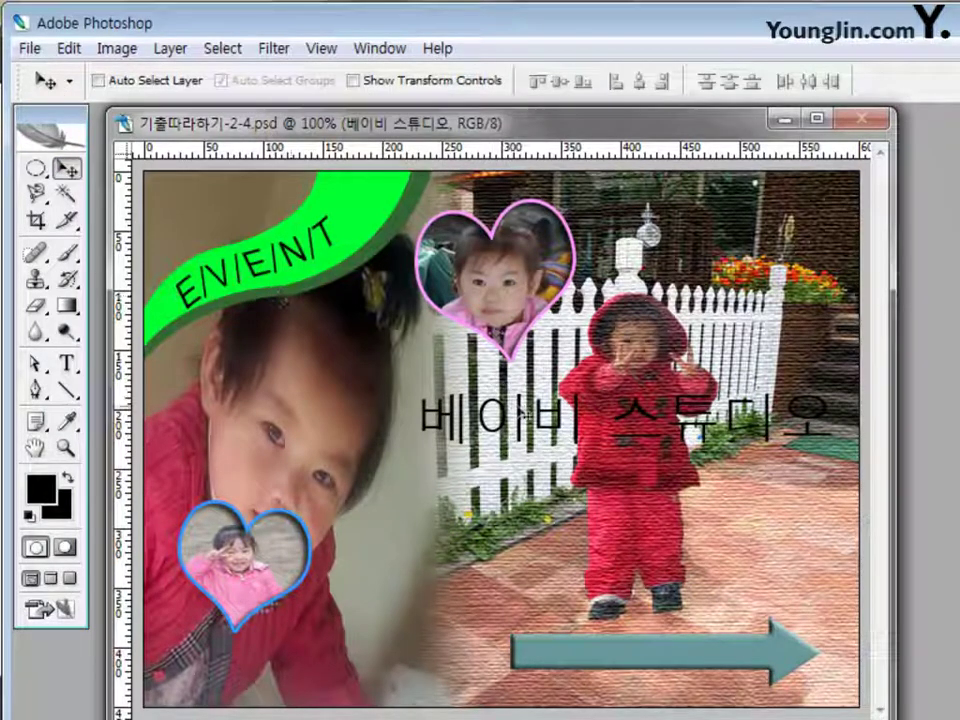
left_click_drag(513, 425, 506, 452)
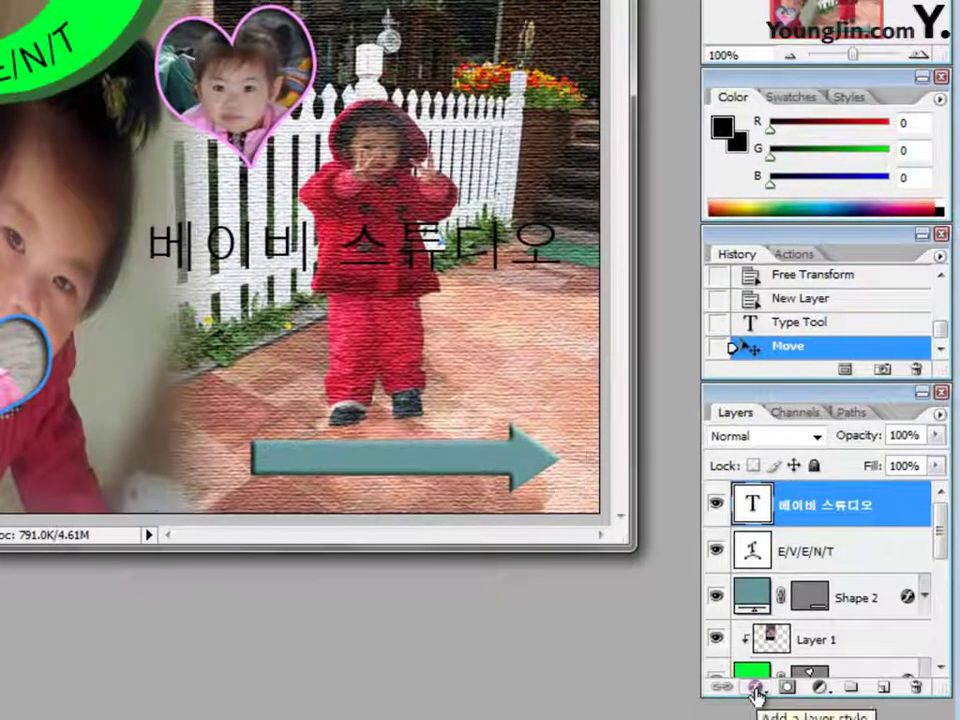
Add a Gradient Overlay to the "베이비 스튜디오" text layer and set the gradient's starting color stop to #000099
left_click(755, 689)
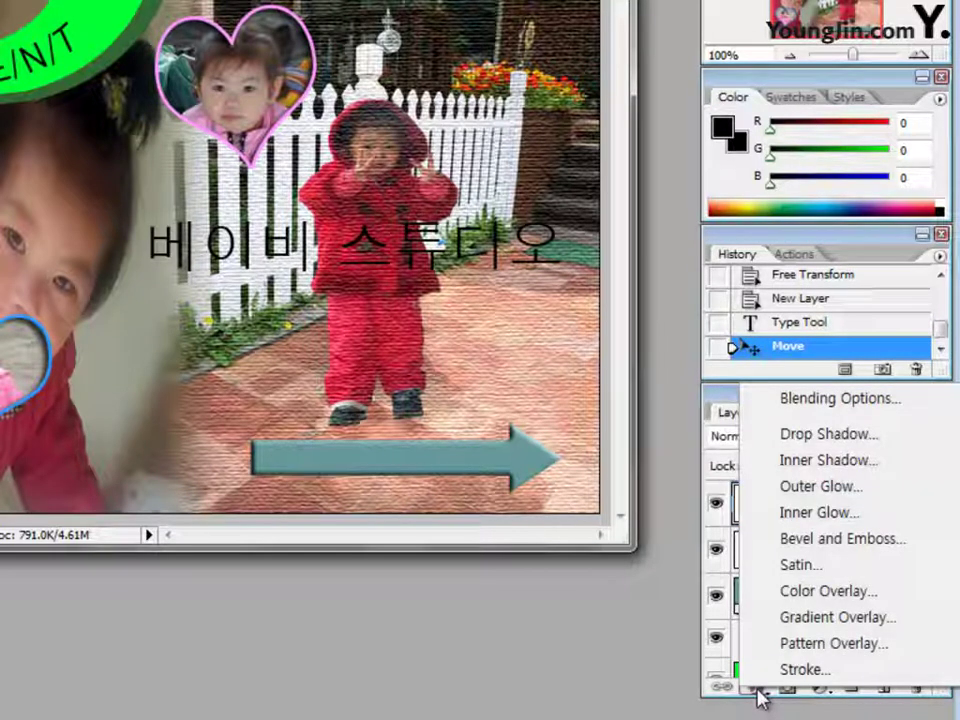
left_click(780, 618)
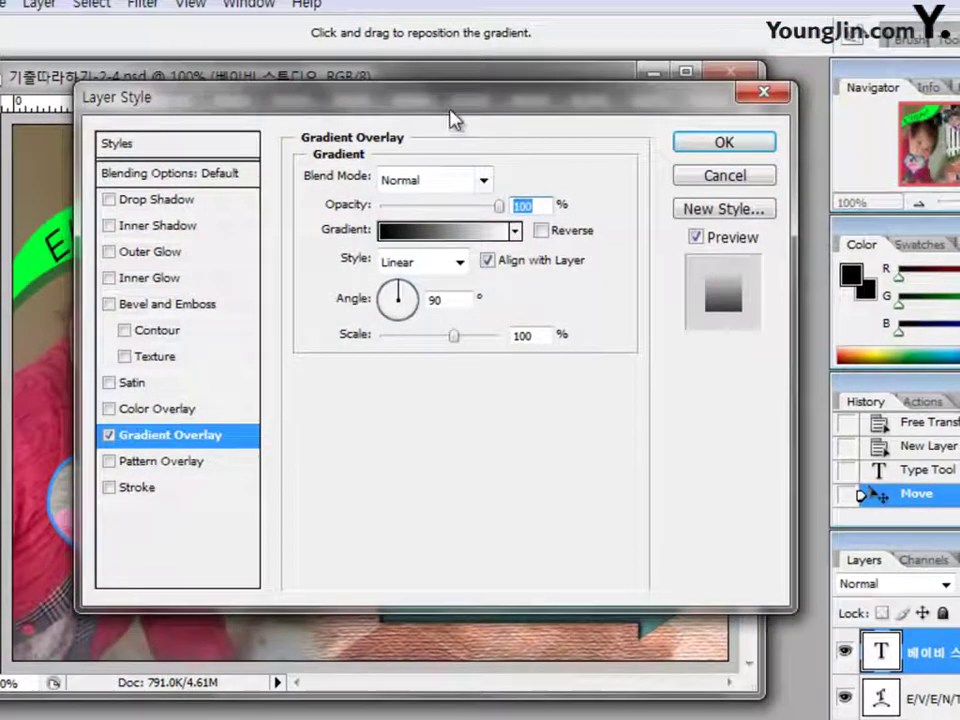
left_click_drag(450, 108, 443, 352)
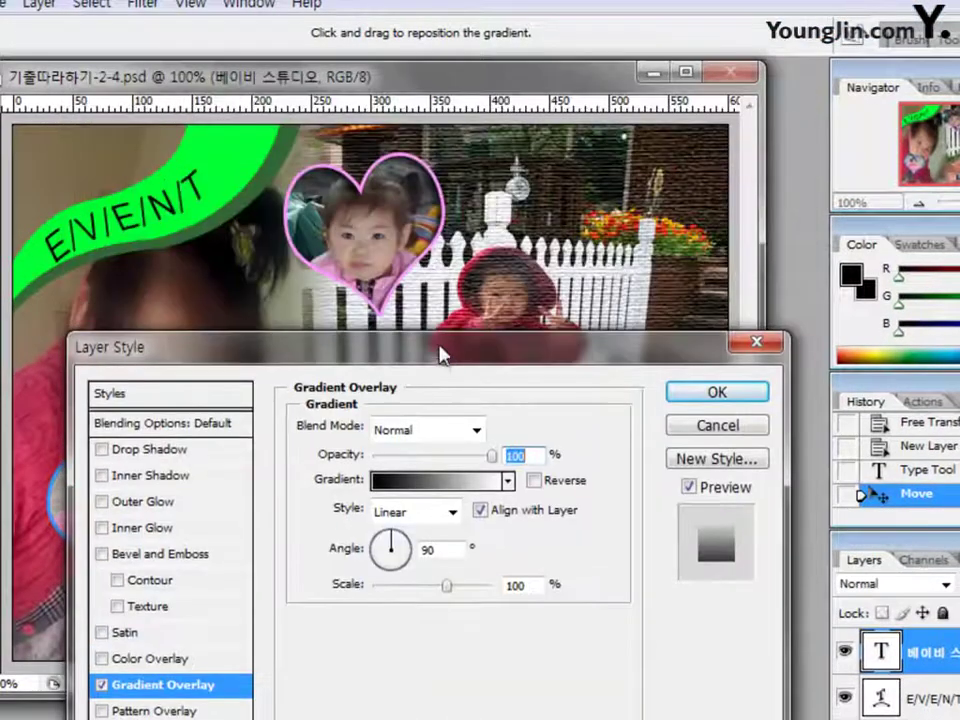
left_click(425, 495)
double_click(284, 586)
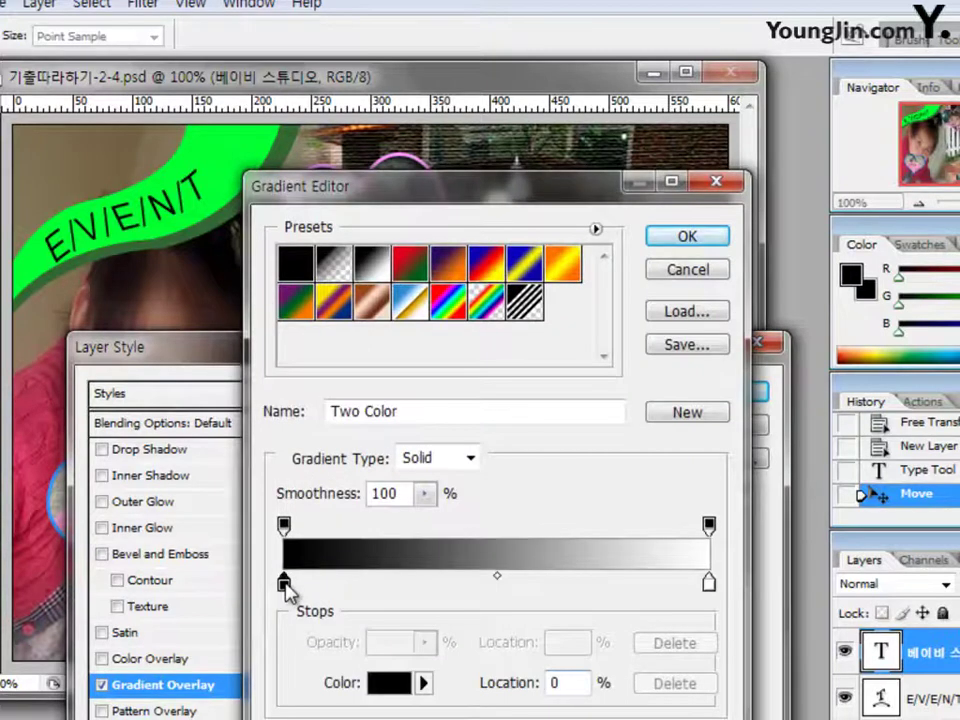
left_click(565, 499)
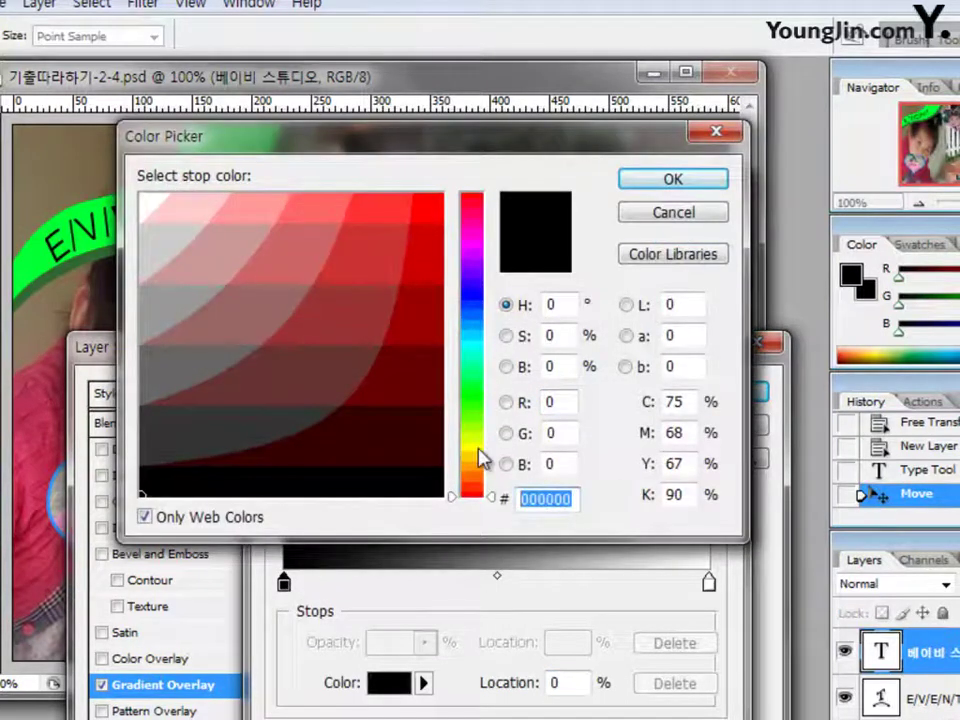
type("0000")
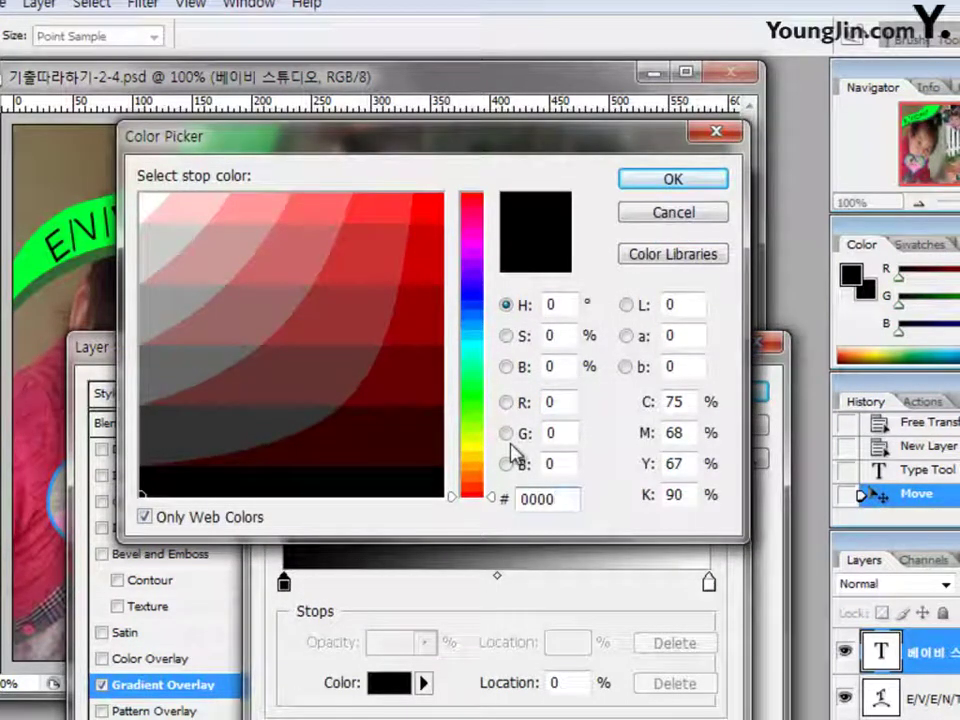
type("99")
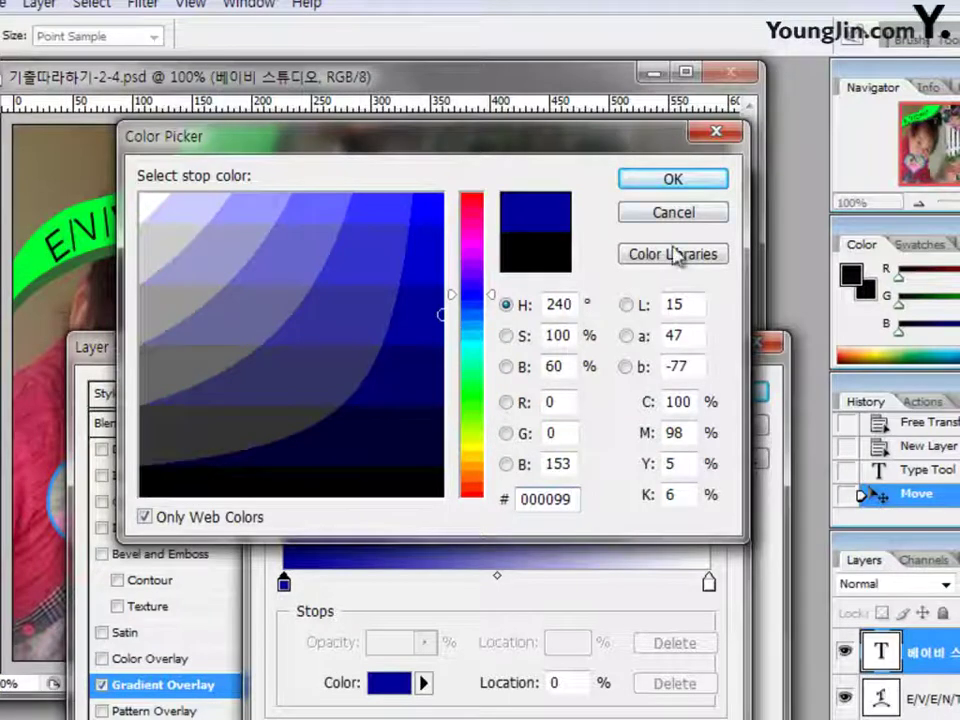
left_click(671, 184)
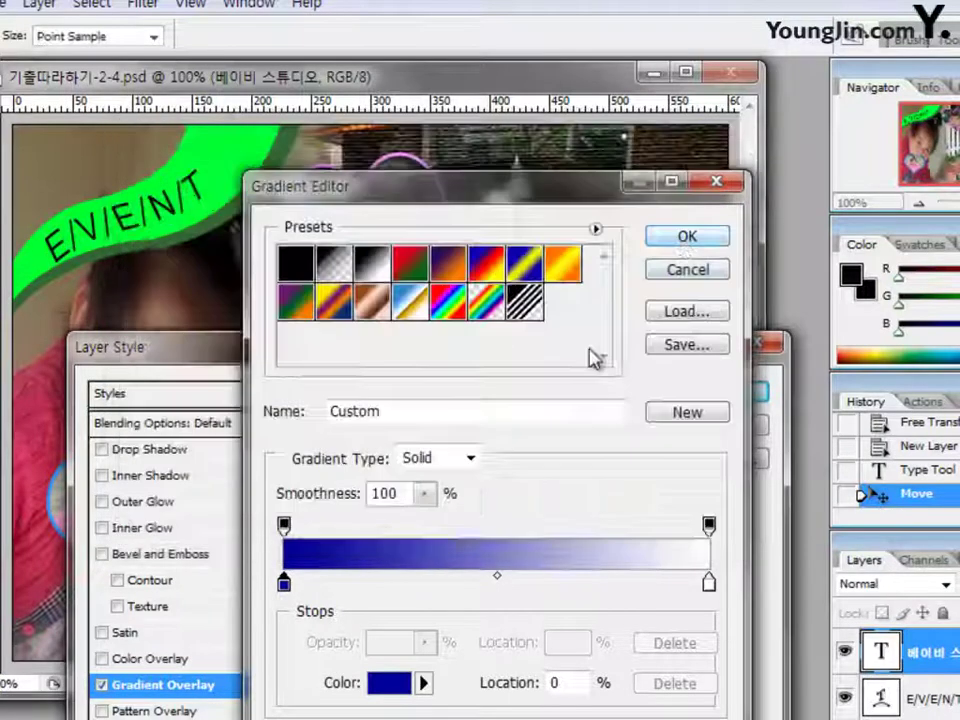
Add a color stop at 50% of the gradient and set its color to #ff0000
left_click(498, 596)
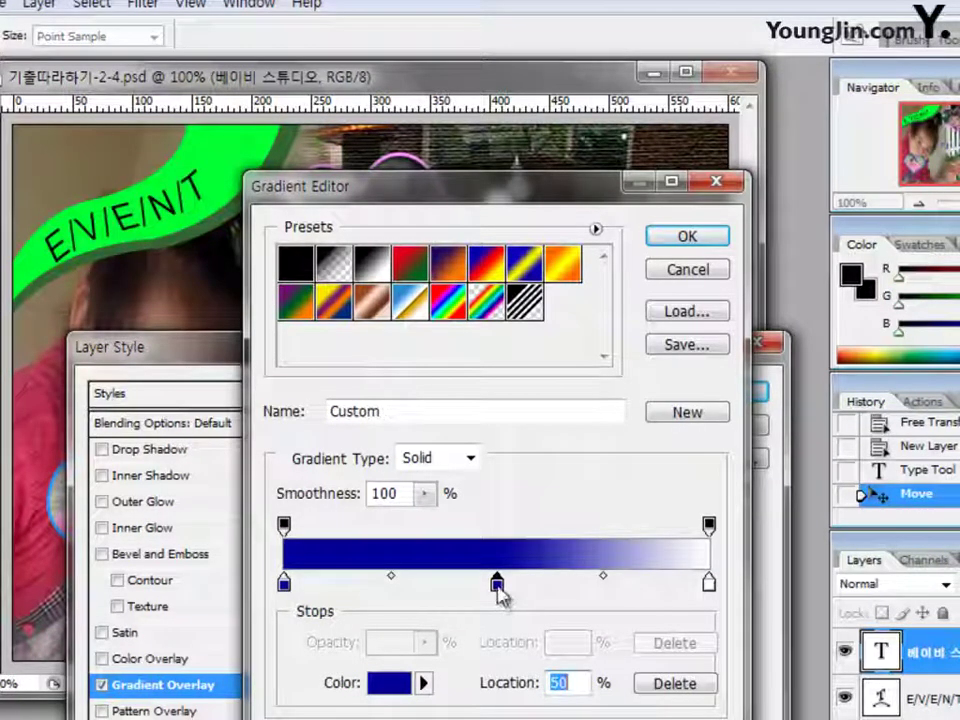
double_click(498, 588)
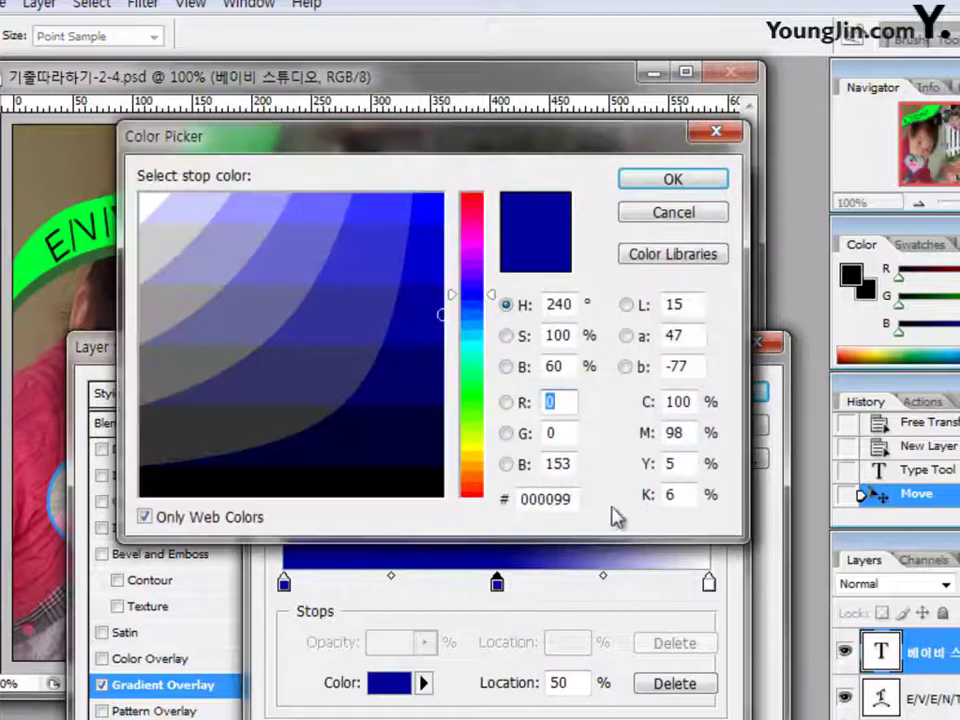
left_click(558, 498)
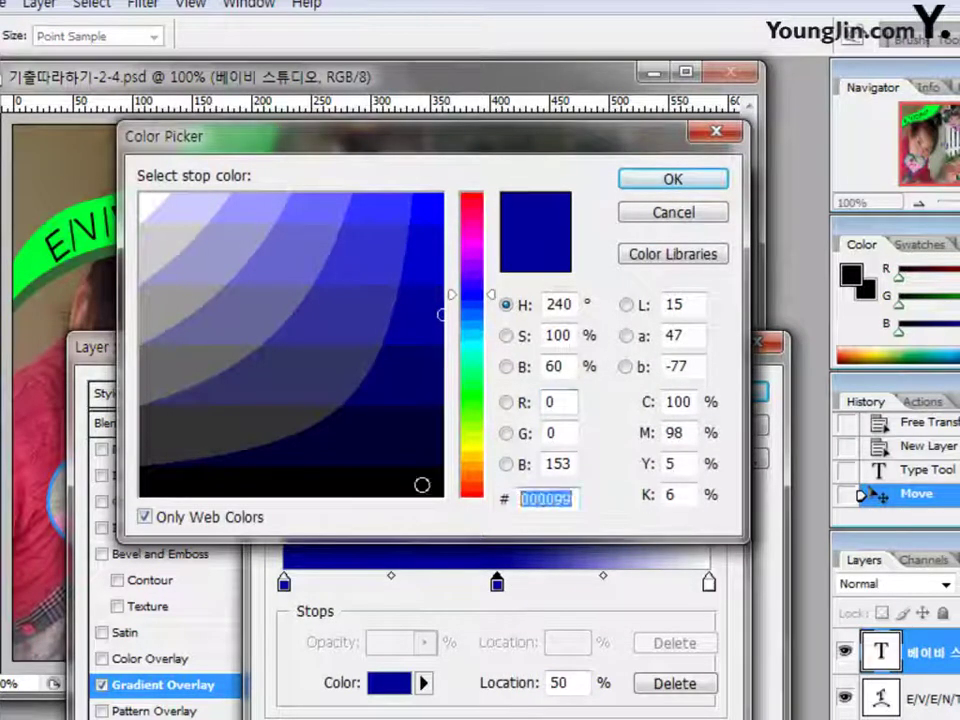
key("BackSpace")
type("ff")
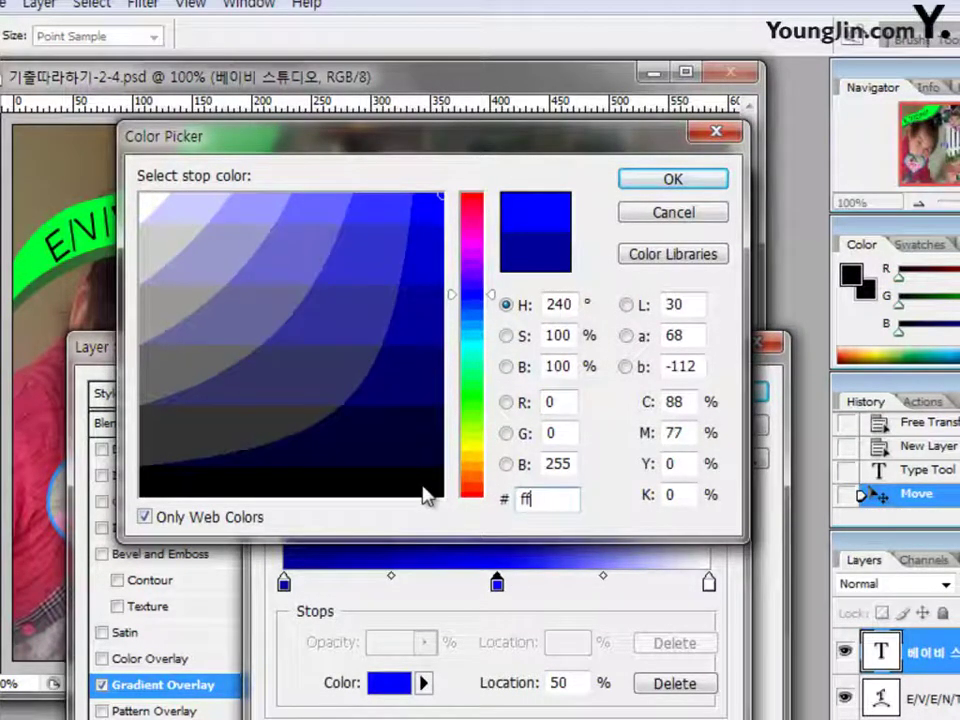
type("0000")
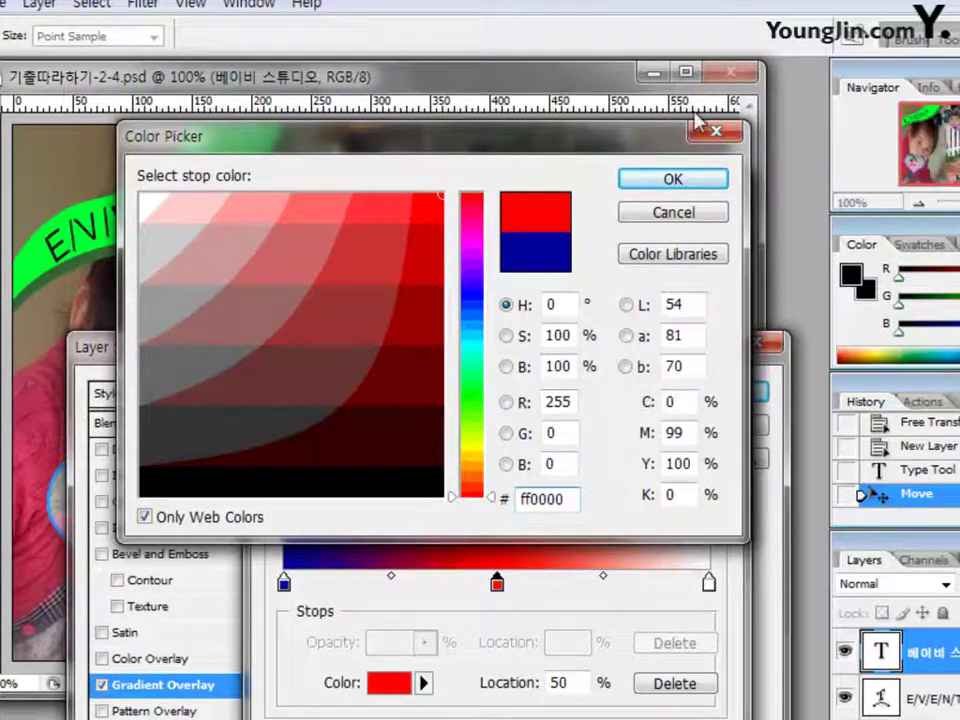
left_click(675, 180)
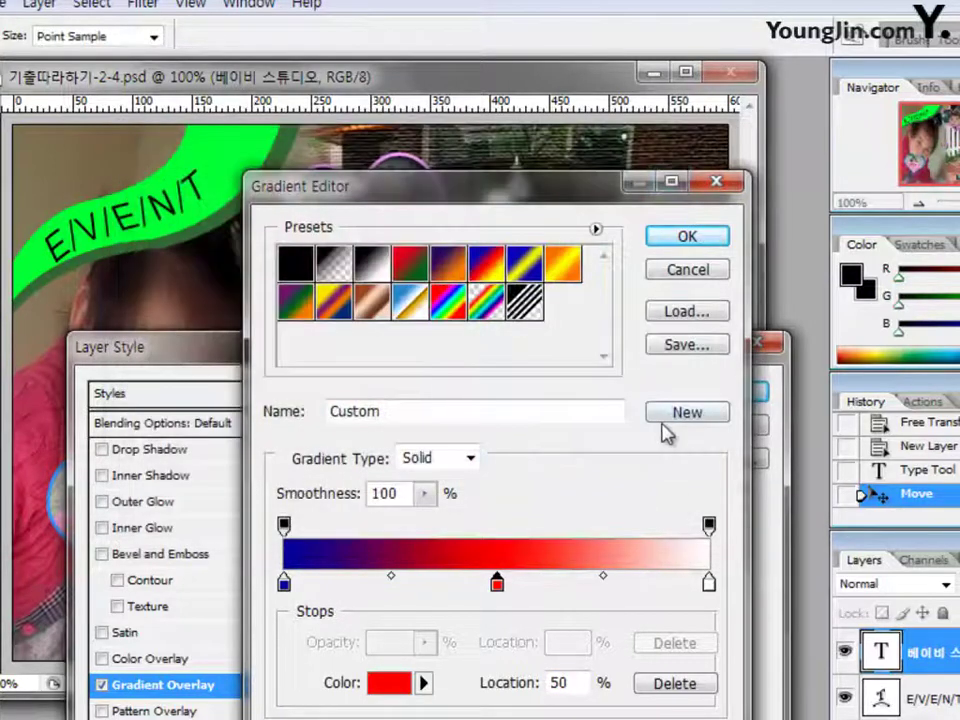
Set the gradient's end color stop to #ffff00 and accept the three-color gradient for the overlay
double_click(709, 584)
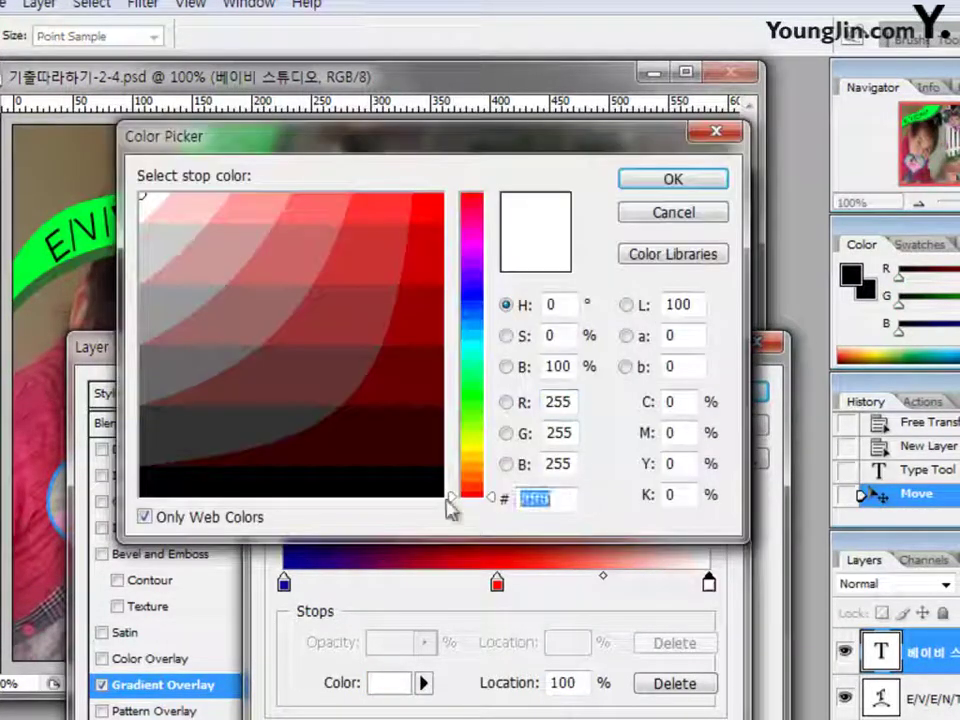
type("ffff")
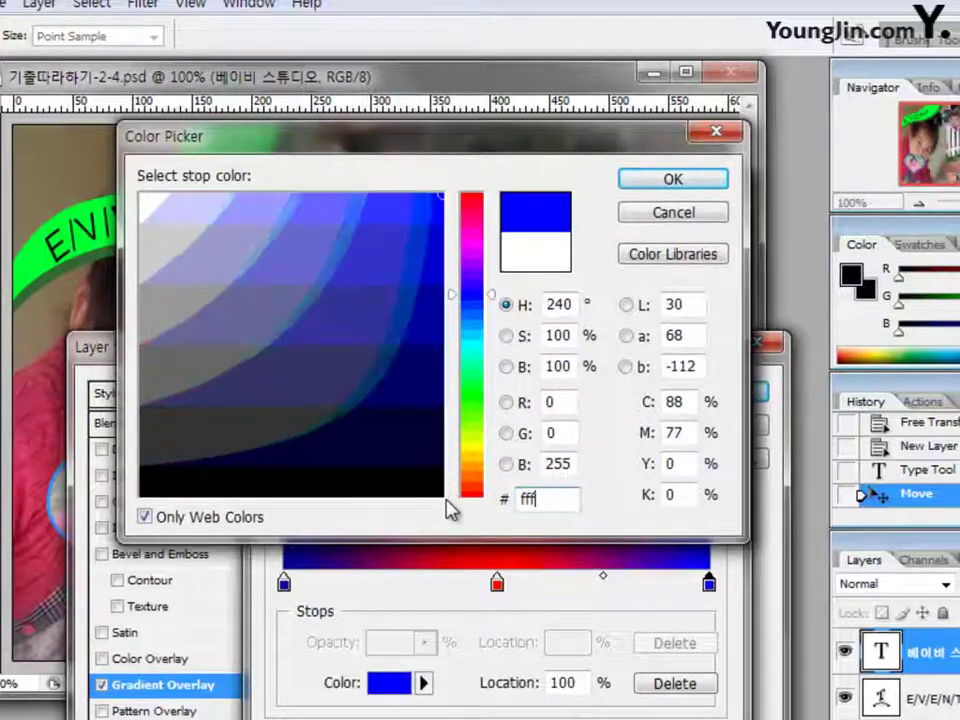
type("00")
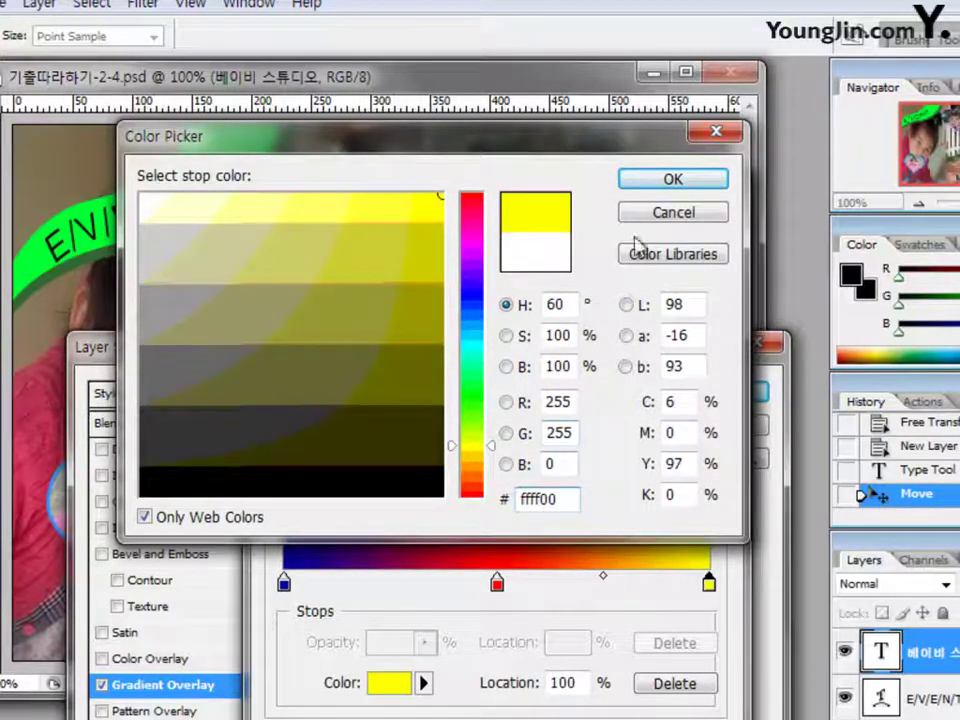
left_click(668, 182)
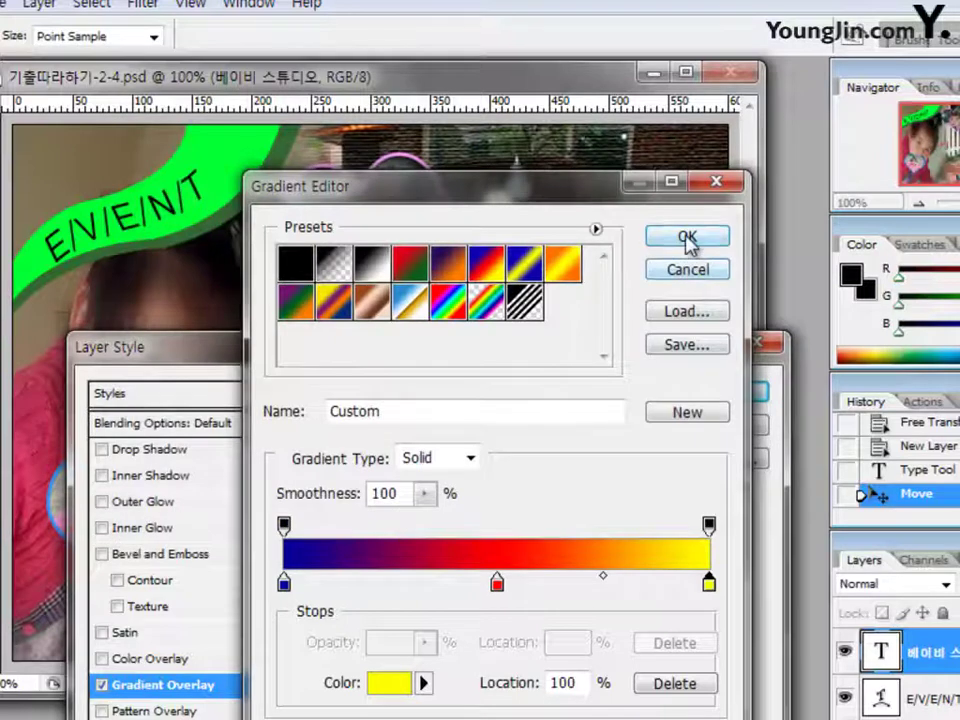
left_click(688, 238)
left_click_drag(575, 348, 583, 455)
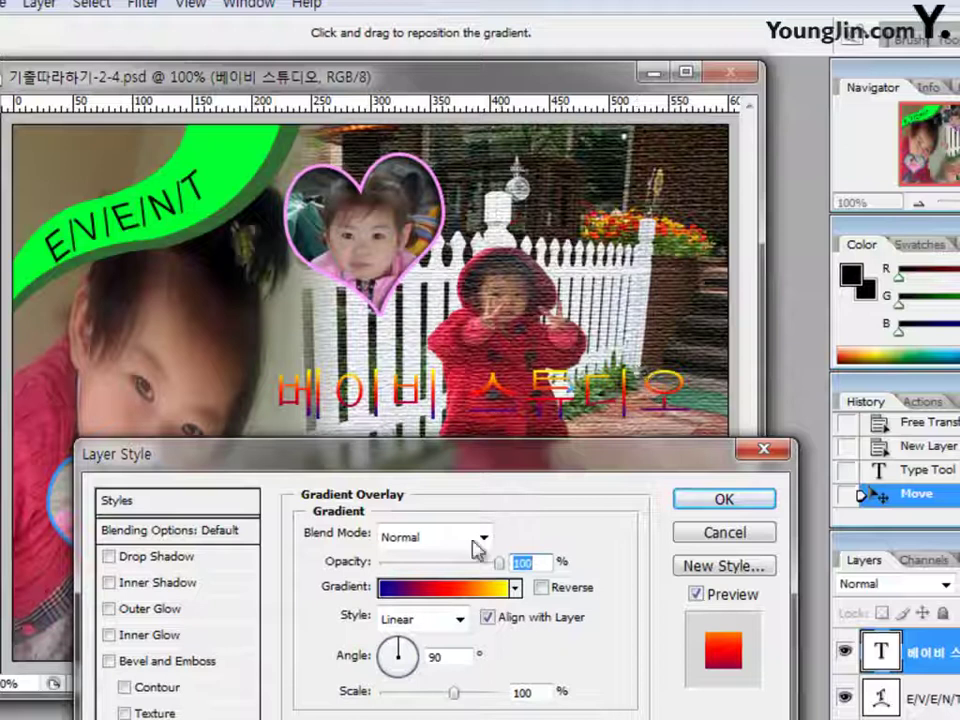
Add a 3 px white outside Stroke to the "베이비 스튜디오" text and apply the layer style
left_click_drag(466, 453, 471, 176)
left_click(150, 567)
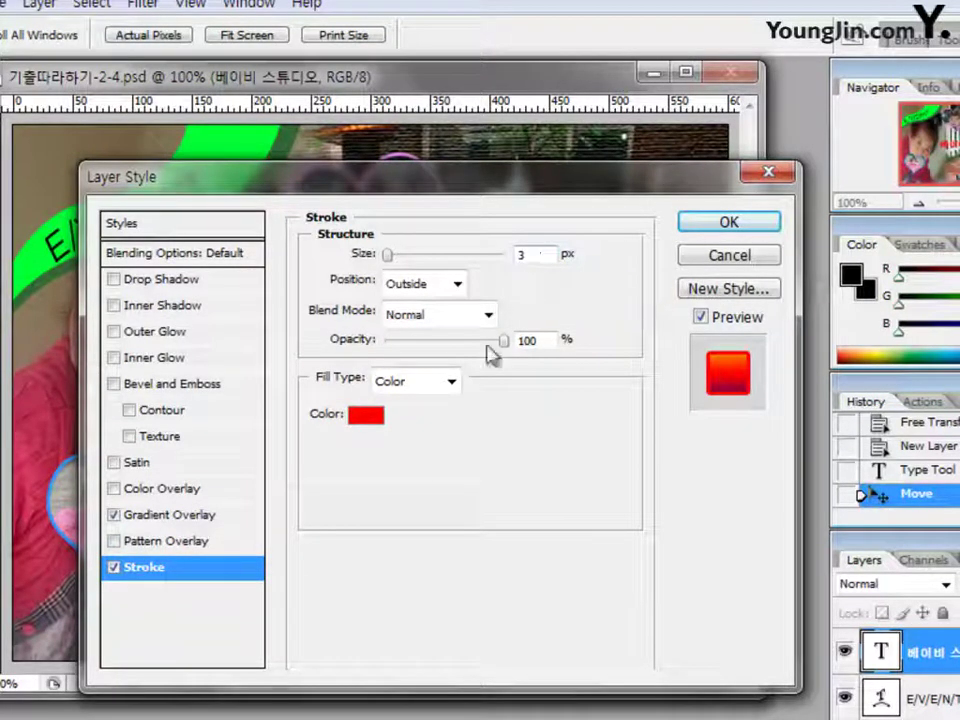
left_click(362, 416)
left_click(146, 200)
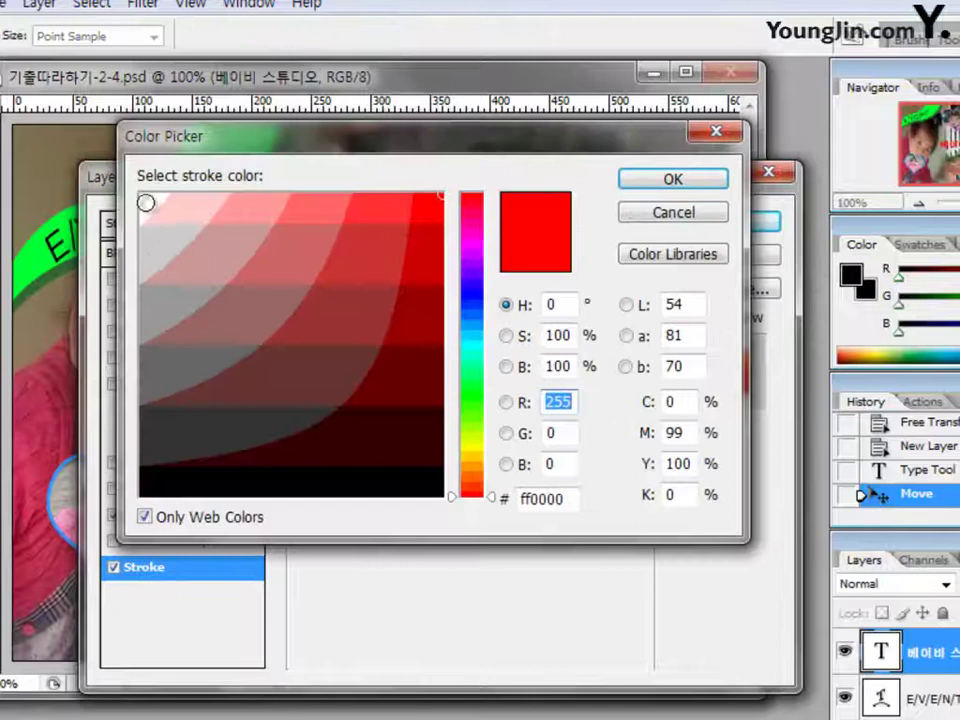
left_click(674, 183)
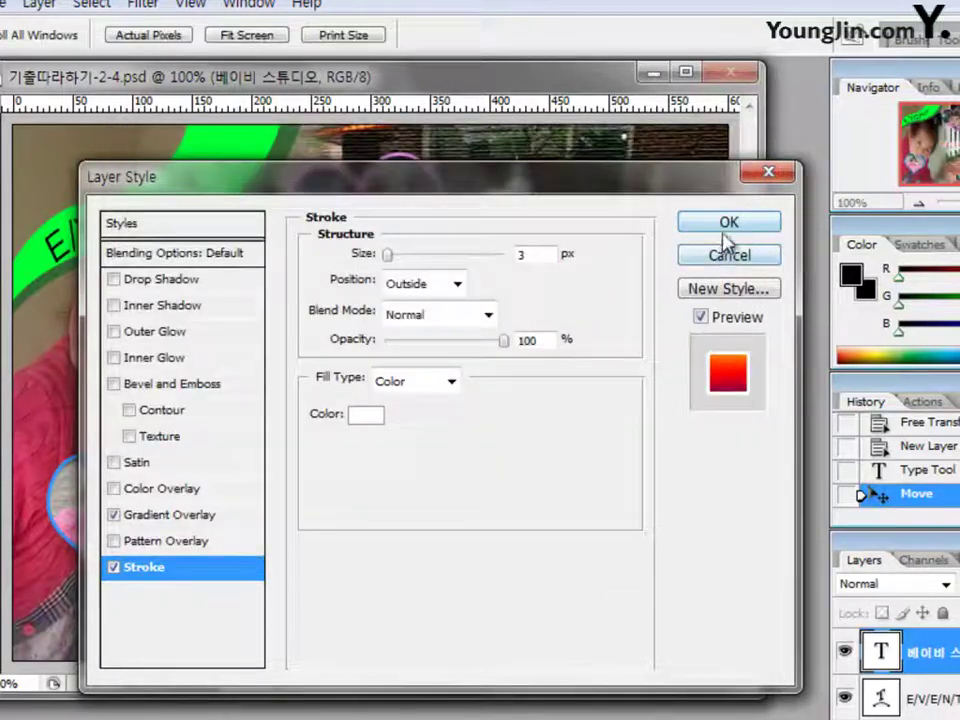
left_click(727, 228)
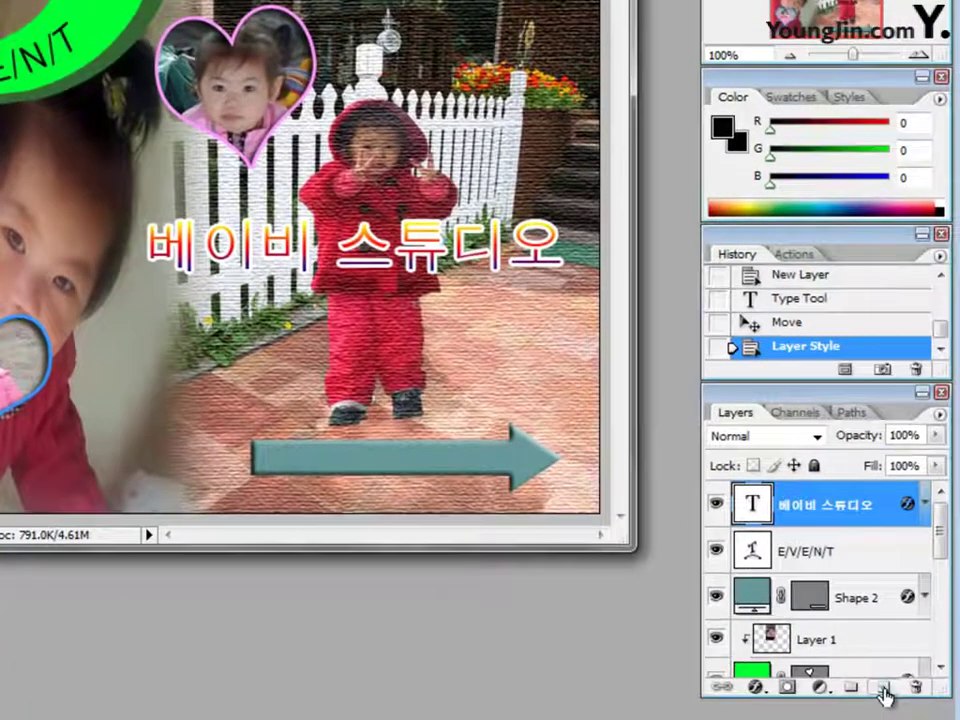
Create a new layer and set the Type tool to the 굴림 font at 24 pt
left_click(884, 690)
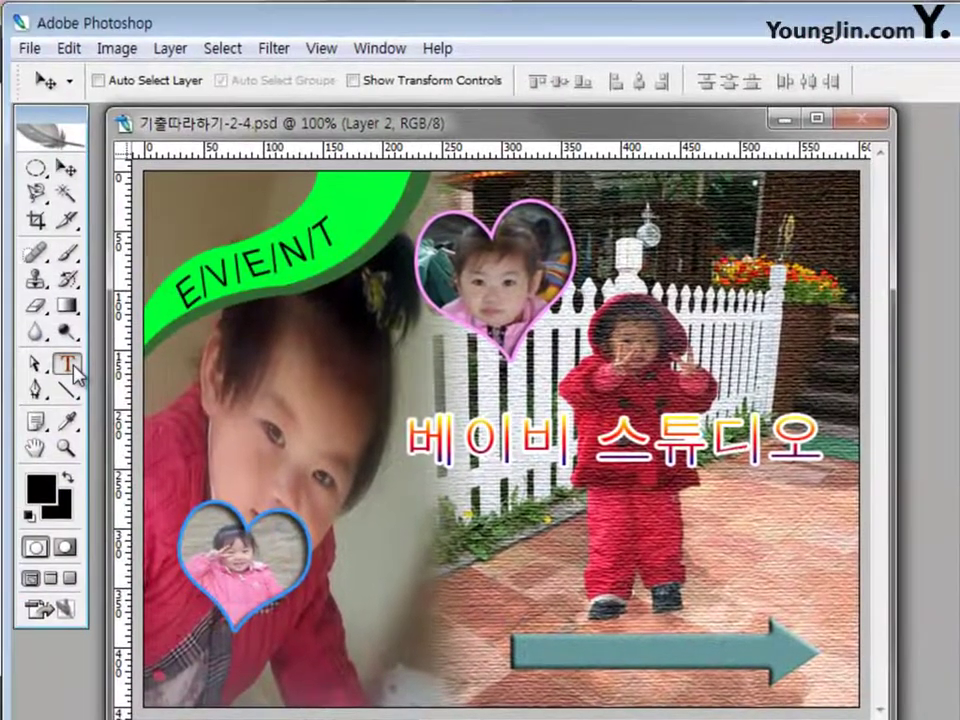
left_click(70, 367)
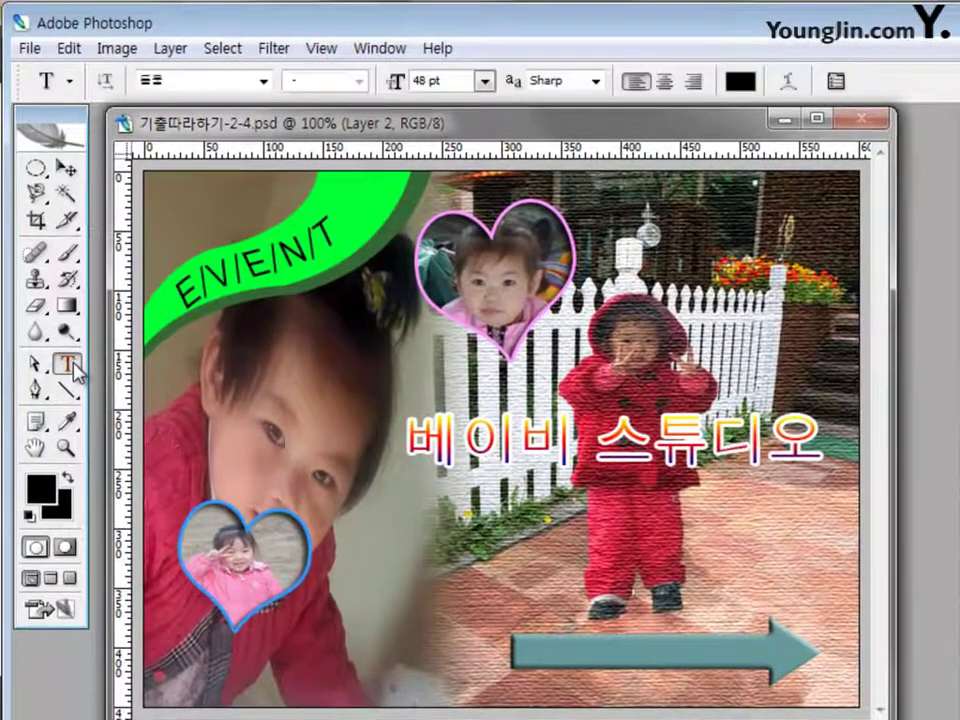
left_click(263, 82)
scroll(260, 260, "up", 6)
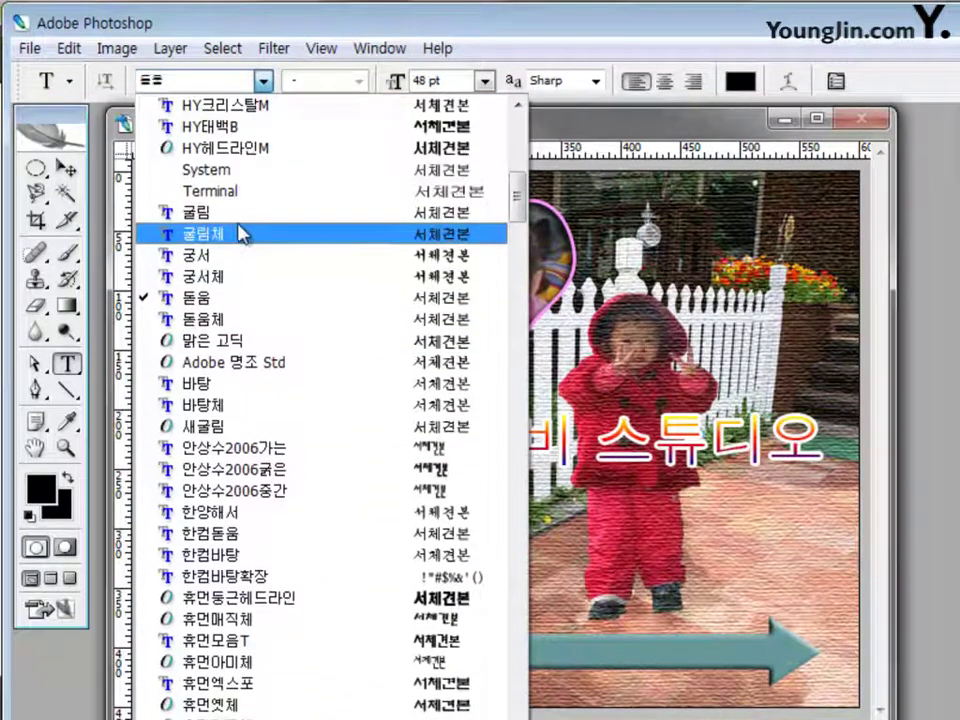
left_click(246, 213)
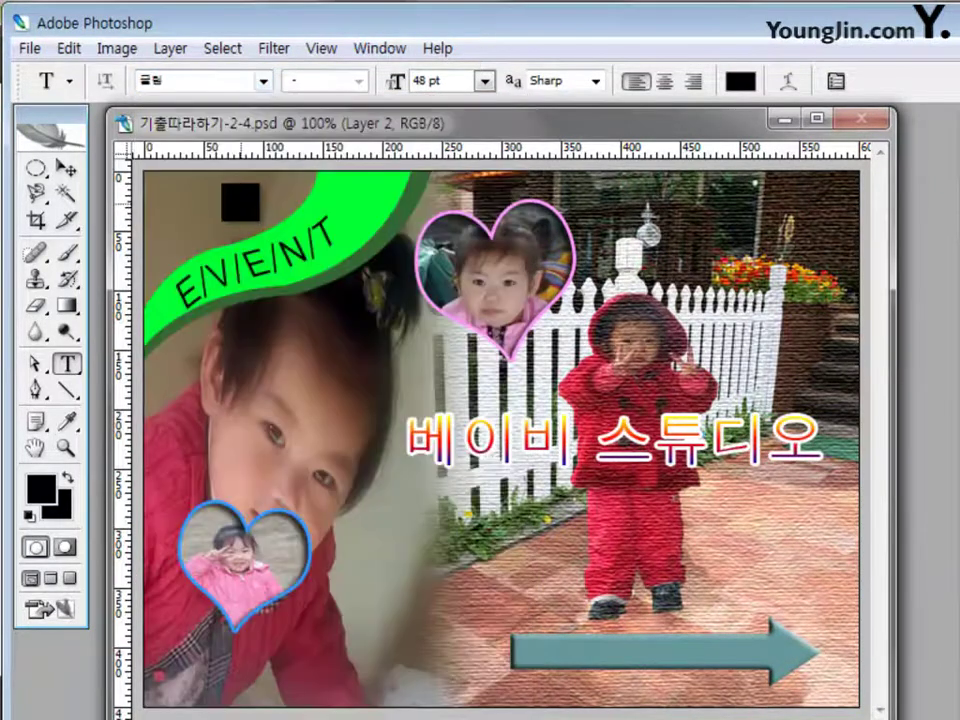
left_click(451, 88)
type("24")
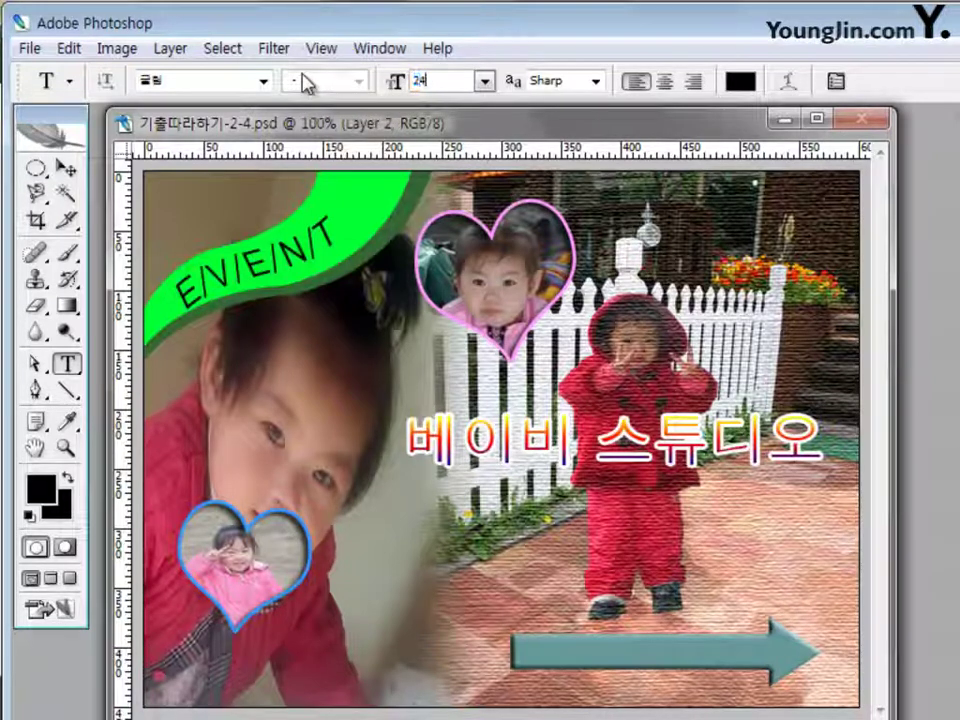
key("Return")
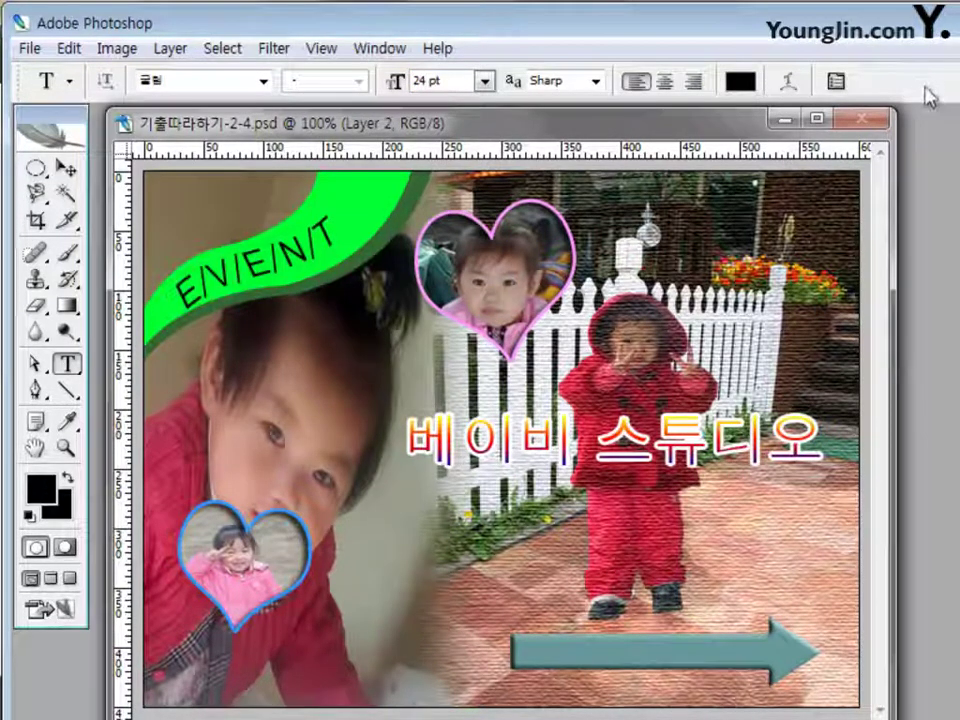
Add the text "착한가격 GO!" on the teal arrow, nudge it slightly left to center it, and commit it
left_click(566, 656)
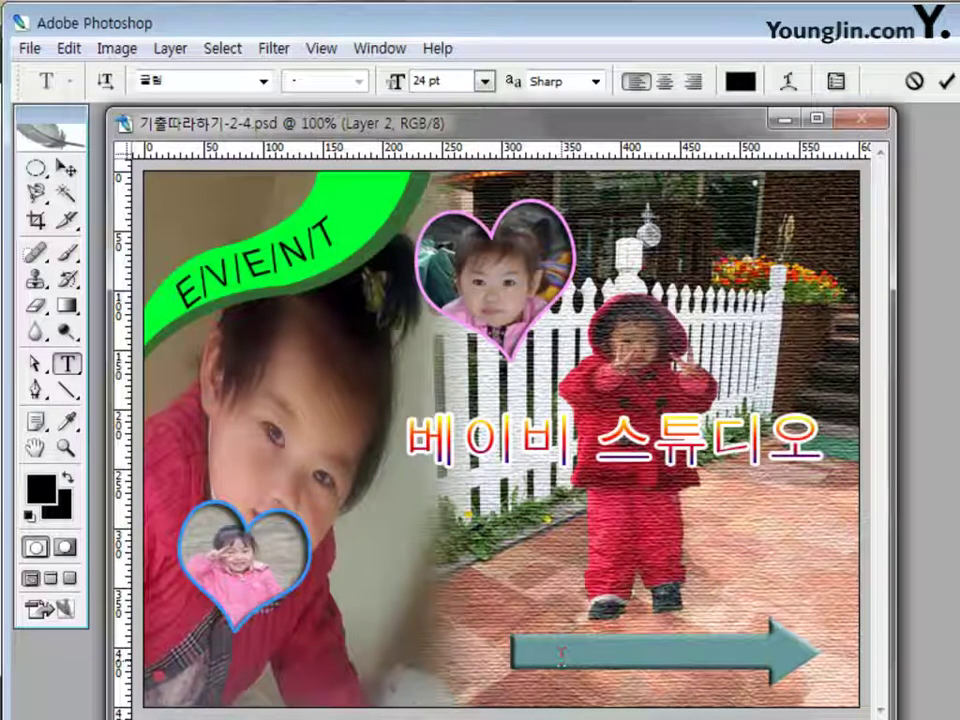
type("착")
type("한가격")
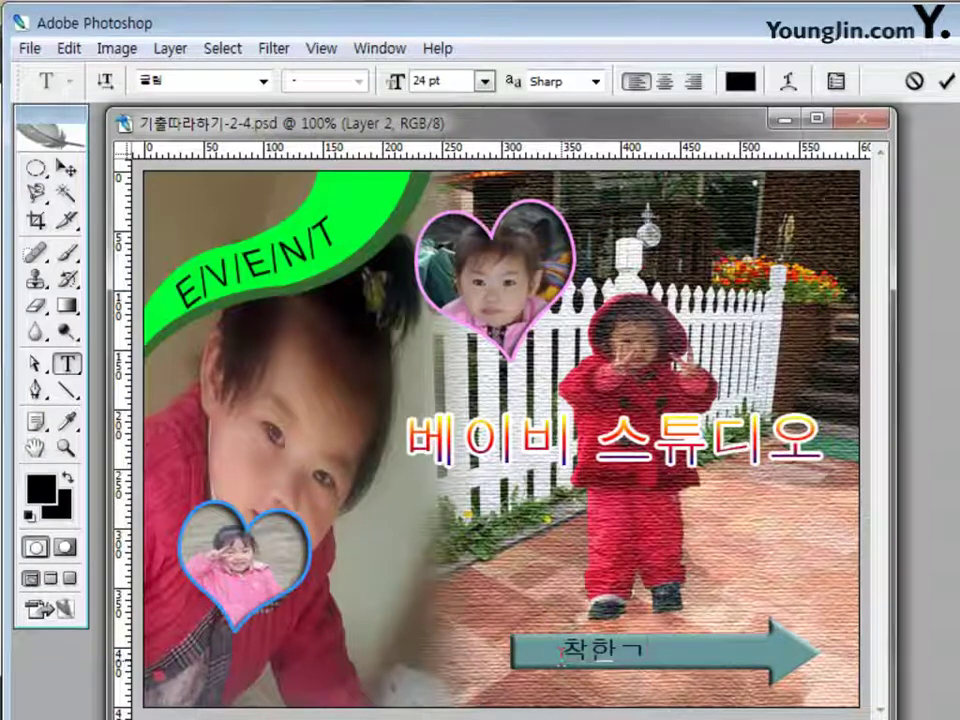
type(" G")
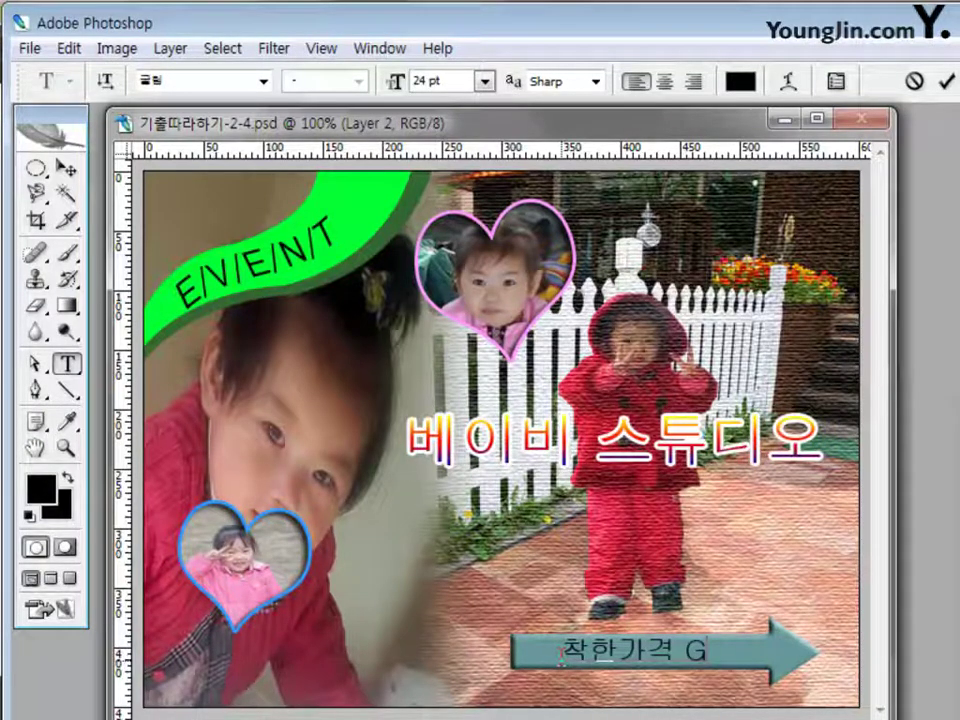
type("O!")
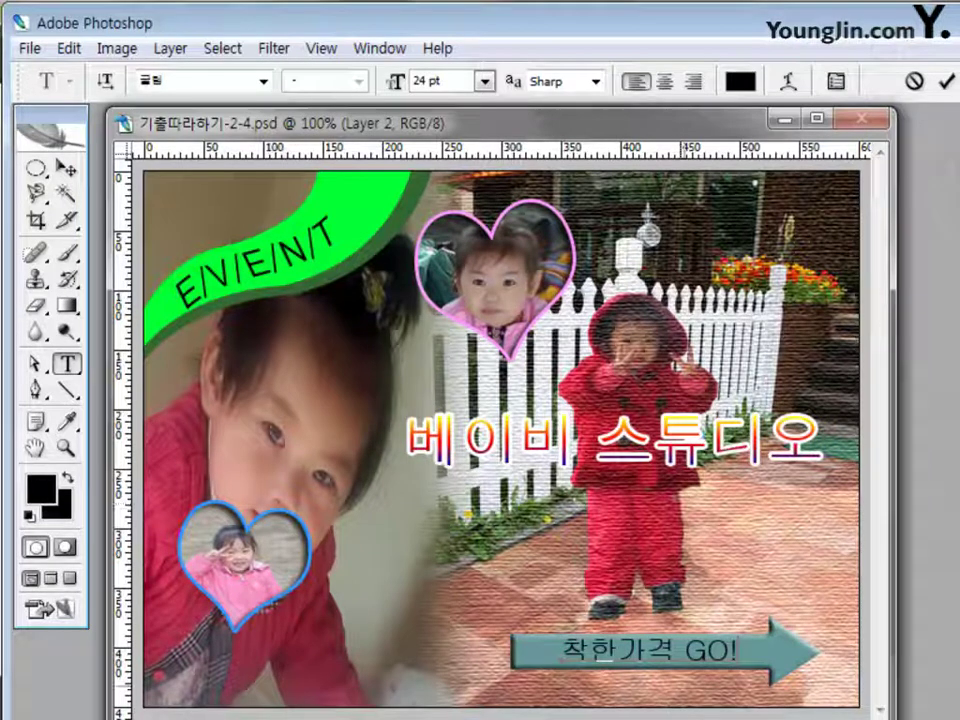
left_click_drag(677, 696, 678, 694)
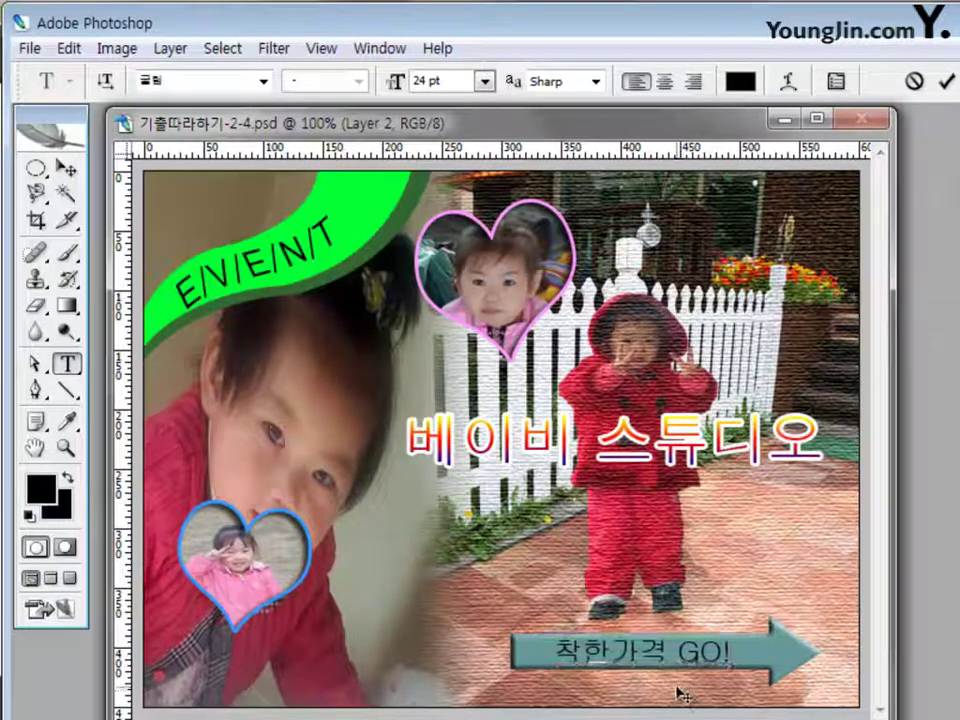
left_click(945, 81)
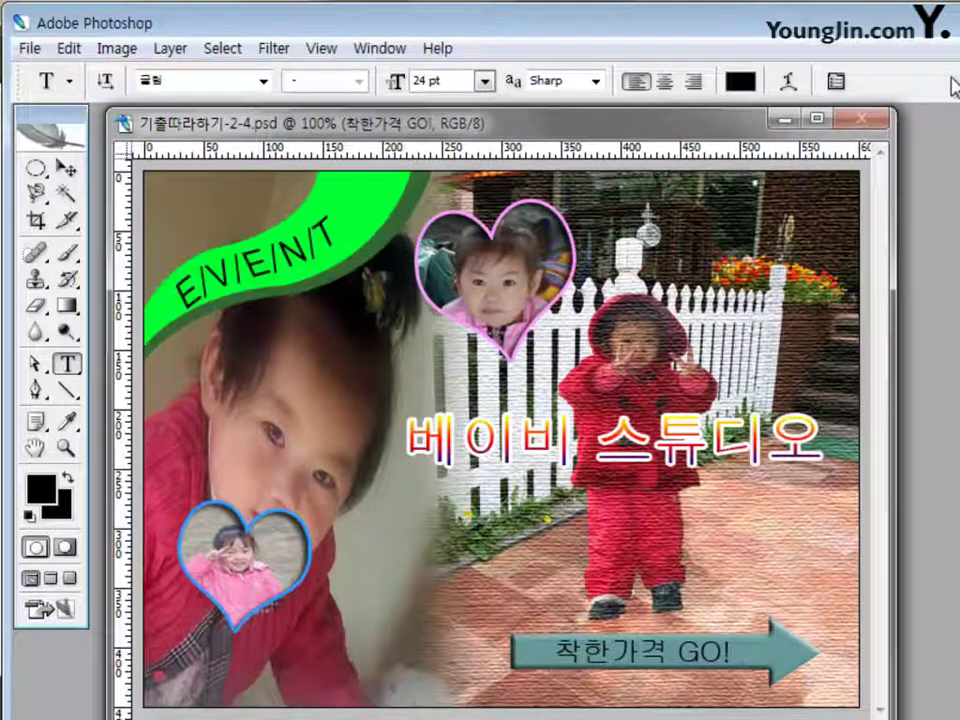
Add a Gradient Overlay layer style to the "착한가격 GO!" text layer
left_click(66, 167)
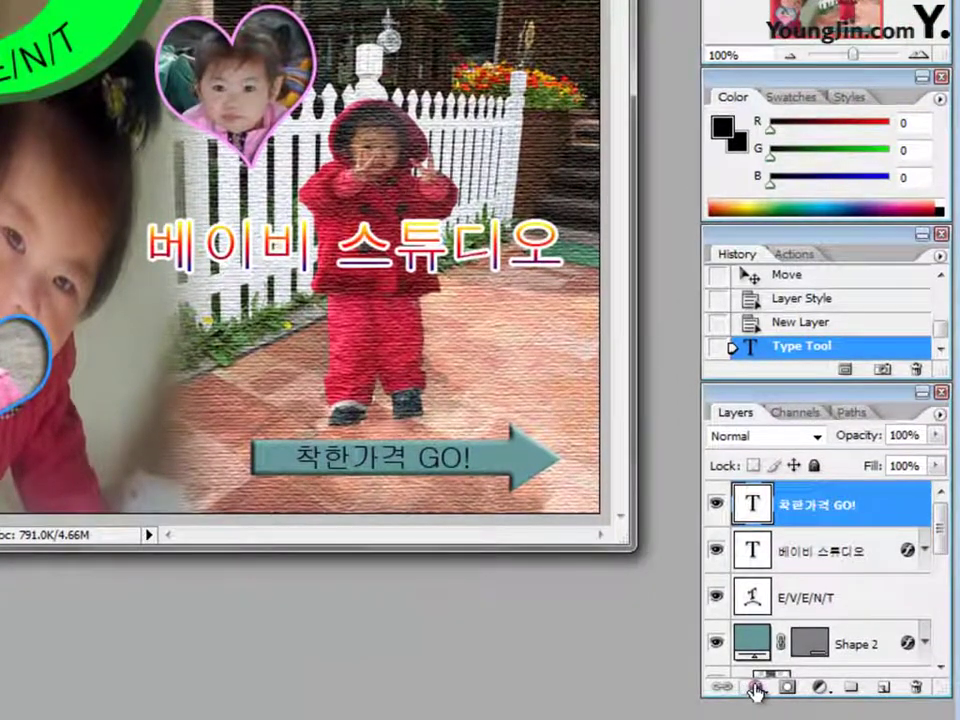
left_click(755, 688)
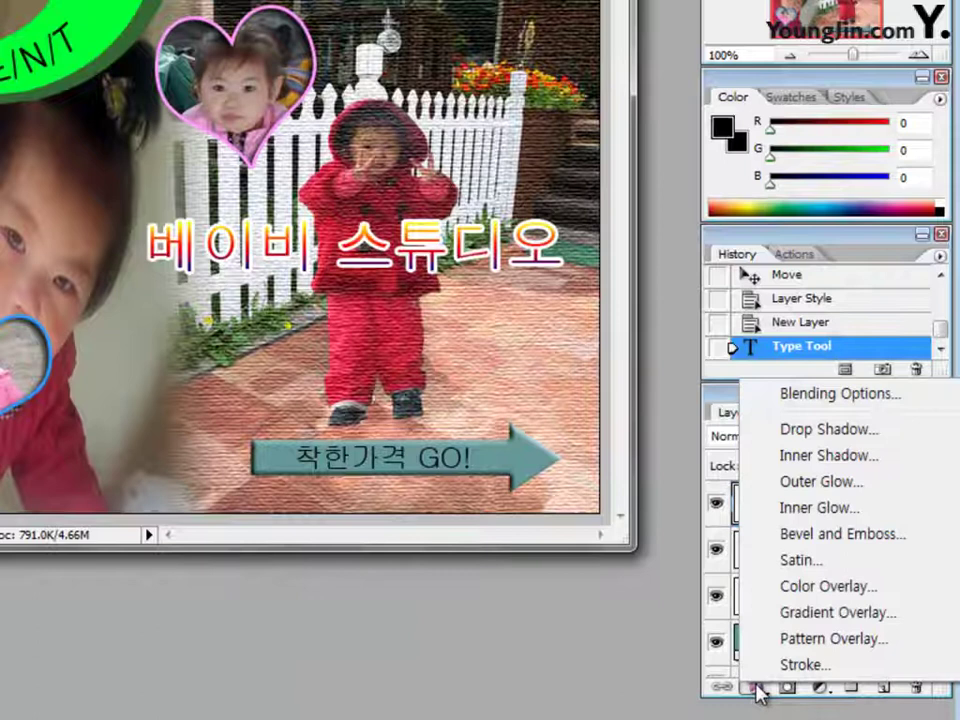
left_click(800, 614)
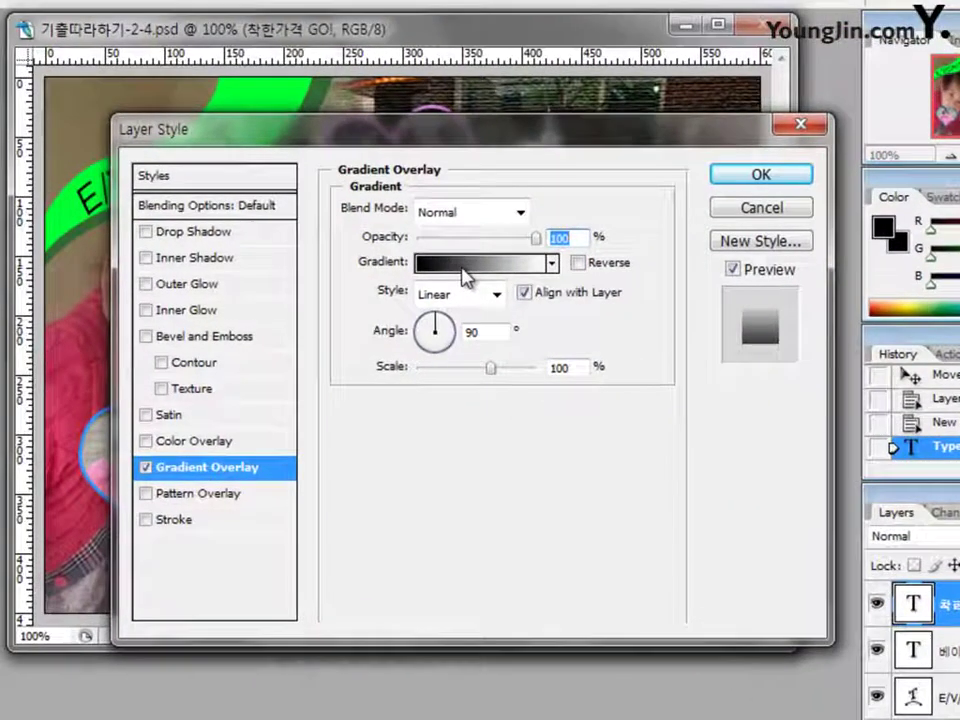
left_click_drag(468, 129, 456, 17)
Set the start color stop of the overlay's gradient to #00ffff
left_click(466, 143)
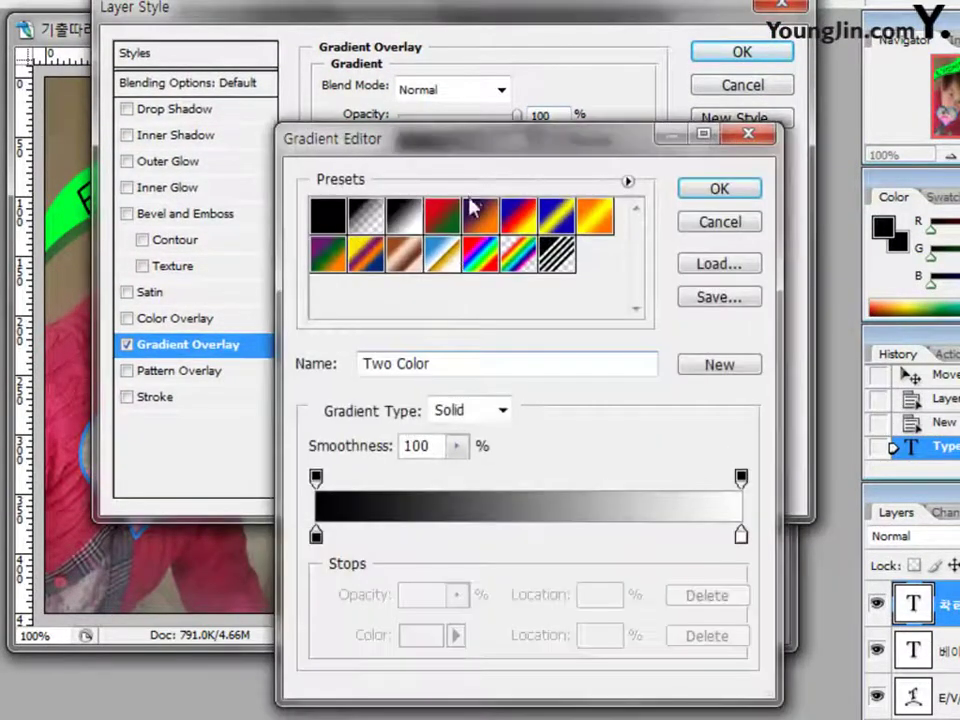
left_click_drag(480, 142, 488, 0)
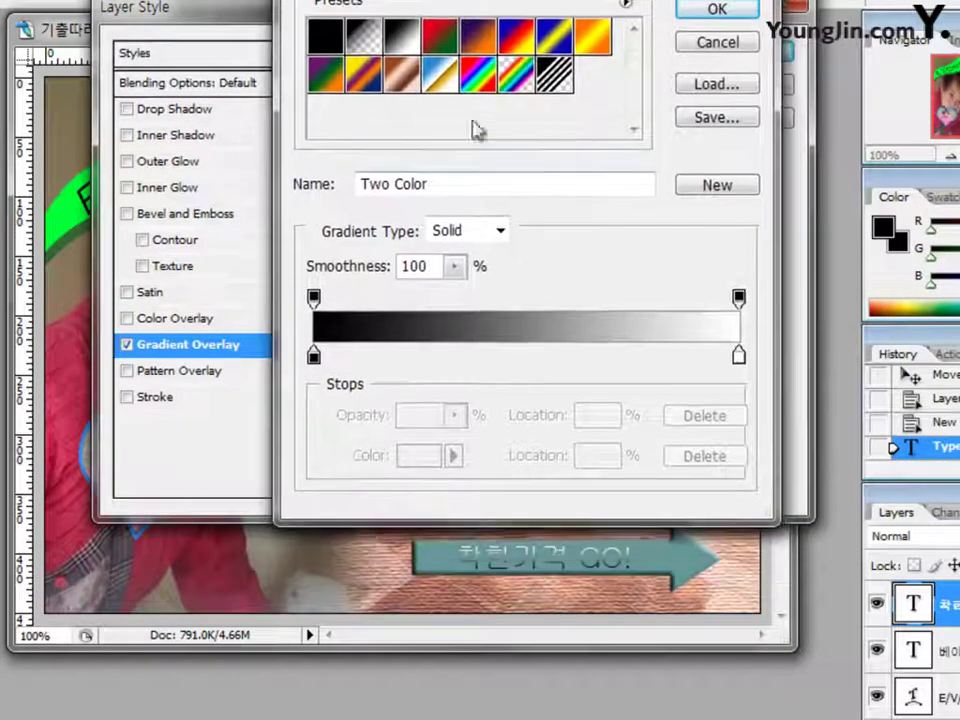
left_click(315, 356)
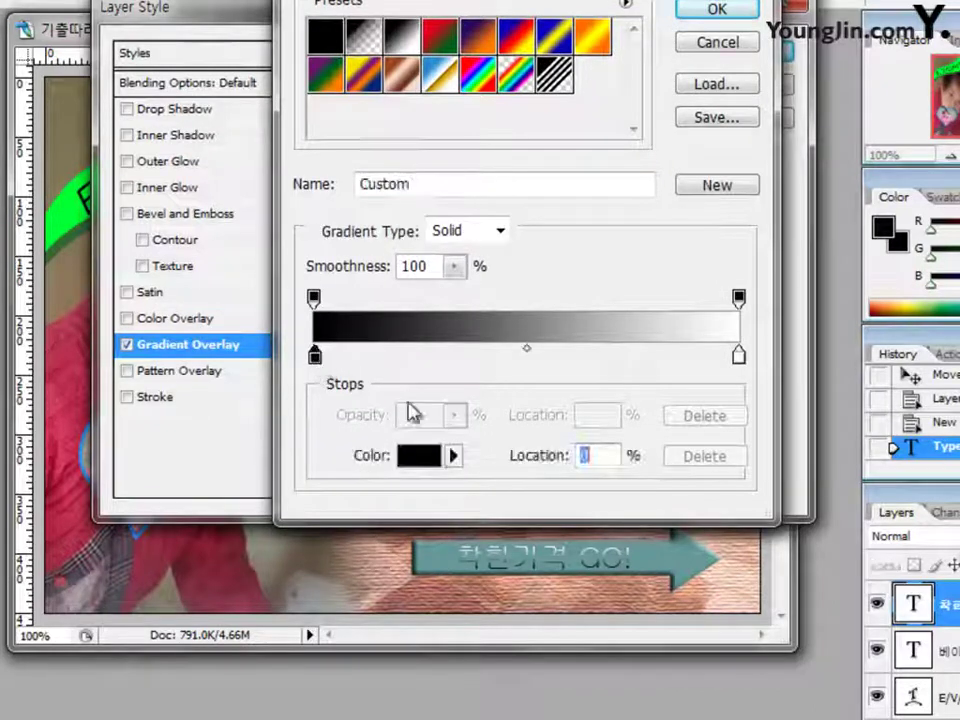
double_click(315, 356)
left_click_drag(600, 451, 543, 446)
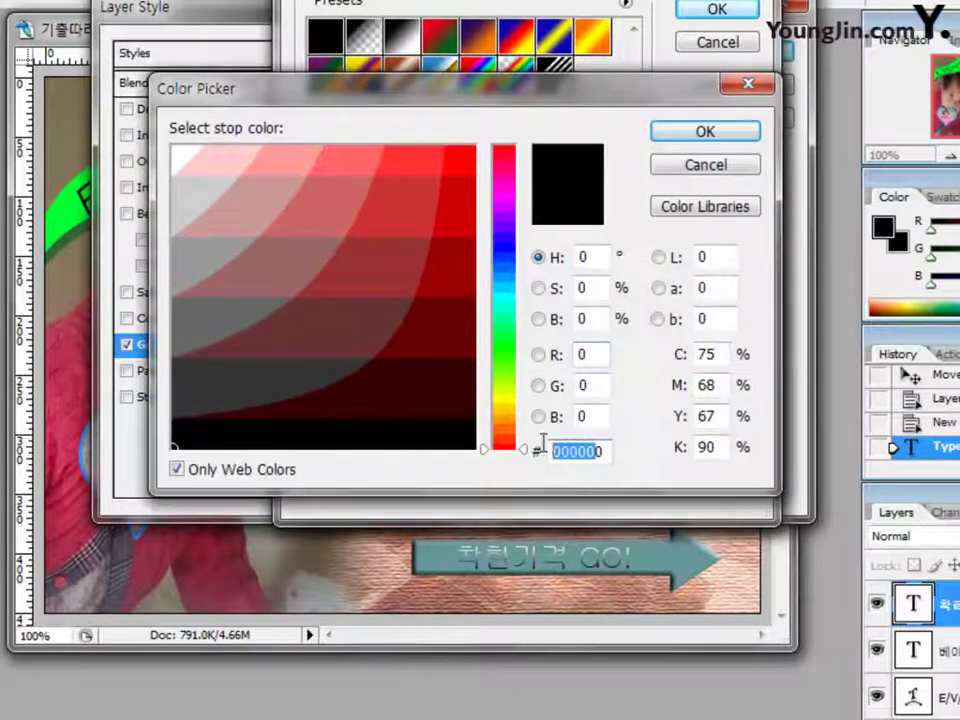
key("BackSpace")
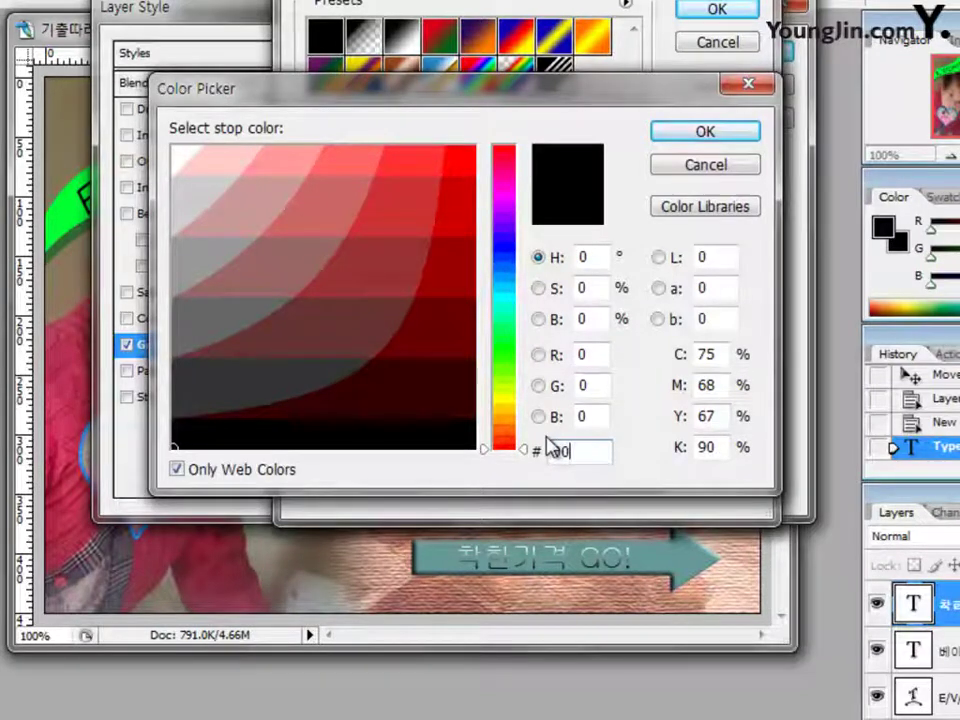
type("00")
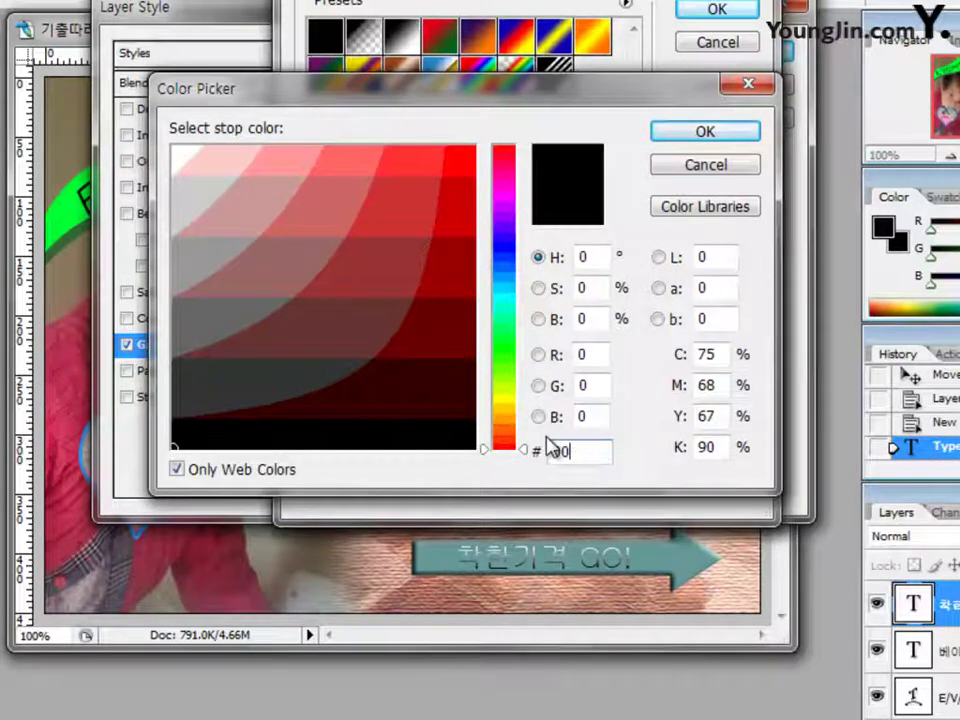
type("ffff")
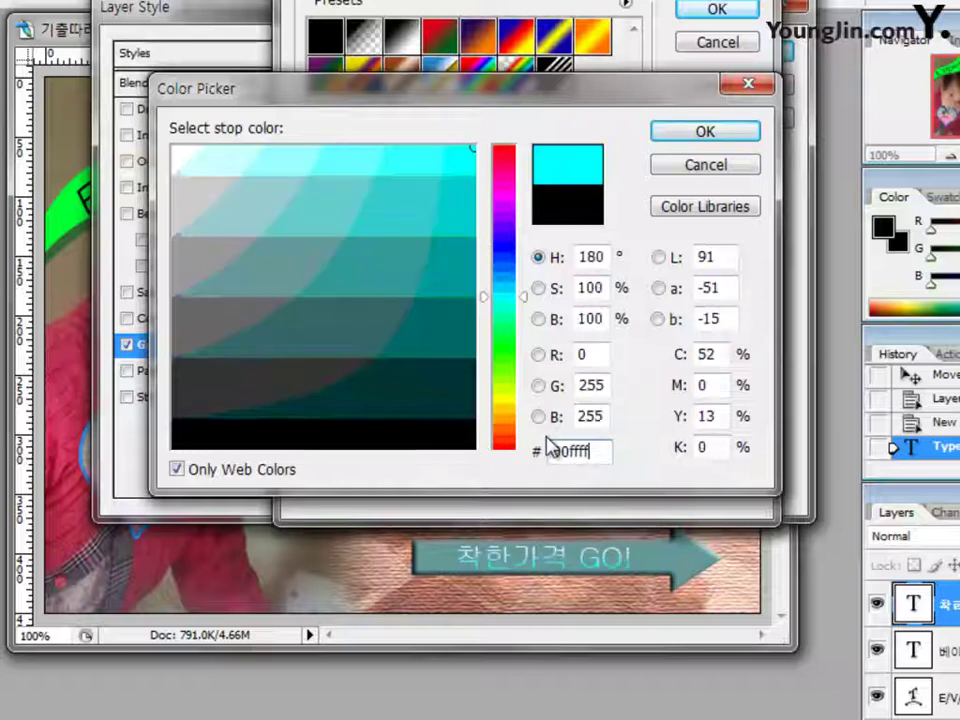
left_click(713, 137)
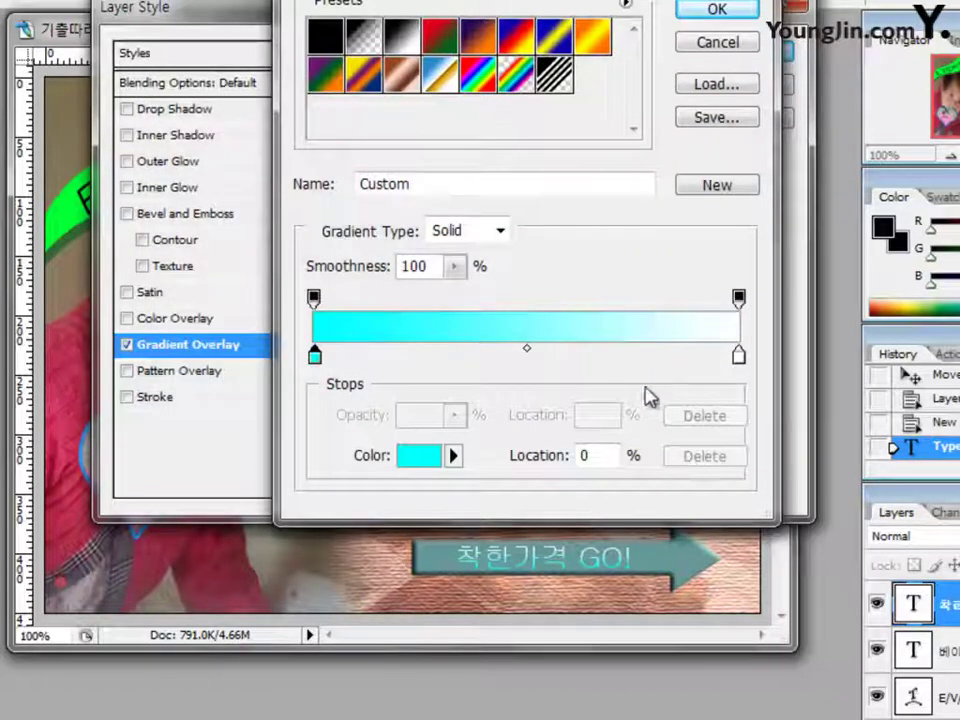
Accept the gradient with a white #ffffff end color stop and set the overlay's angle to 0°
double_click(739, 356)
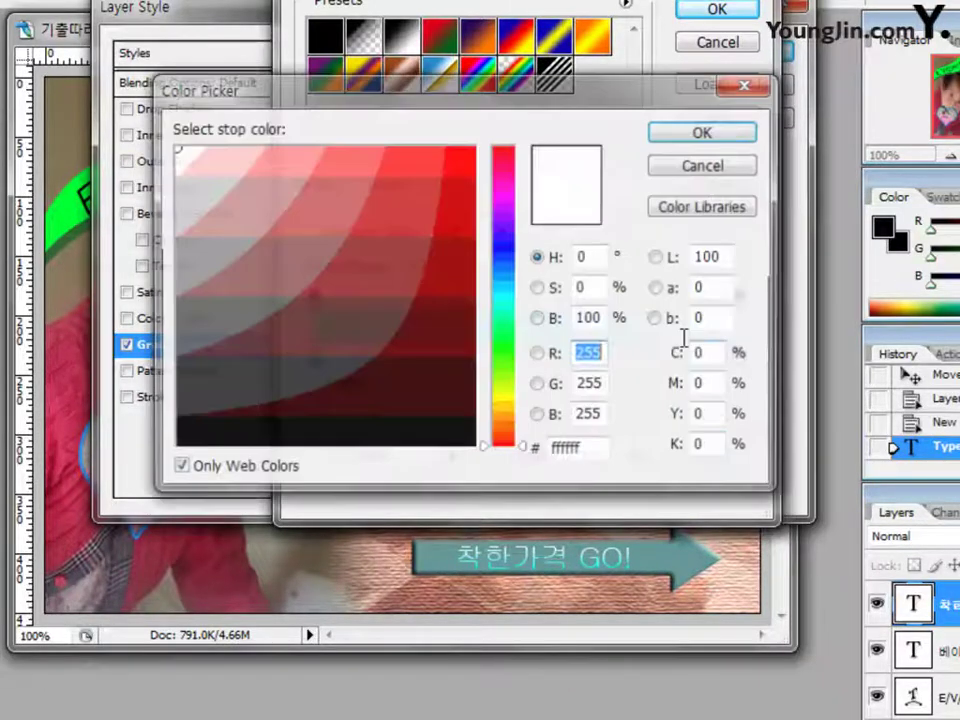
left_click(690, 132)
left_click(716, 9)
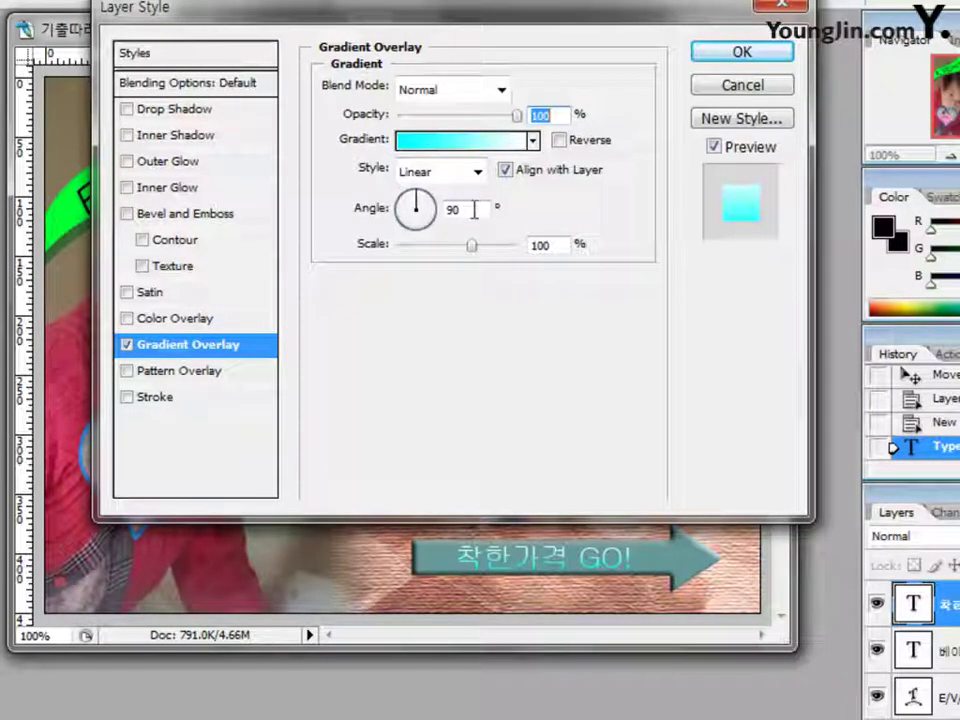
left_click_drag(476, 208, 300, 220)
type("0")
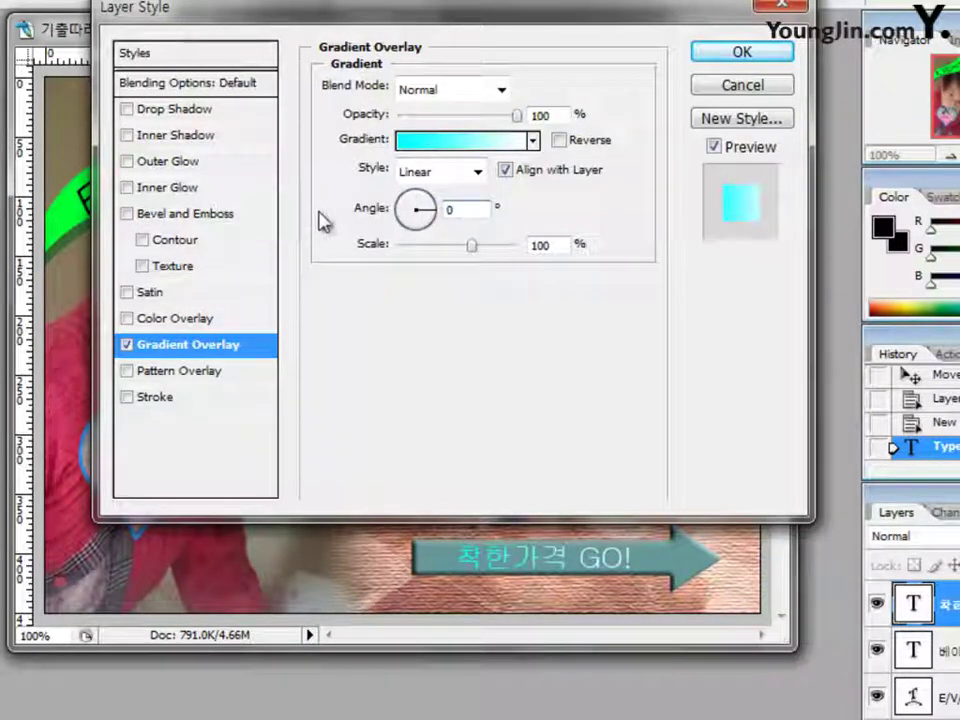
Add a 2 px outside Stroke in #003300 to the "착한가격 GO!" text and apply the layer style
left_click(158, 398)
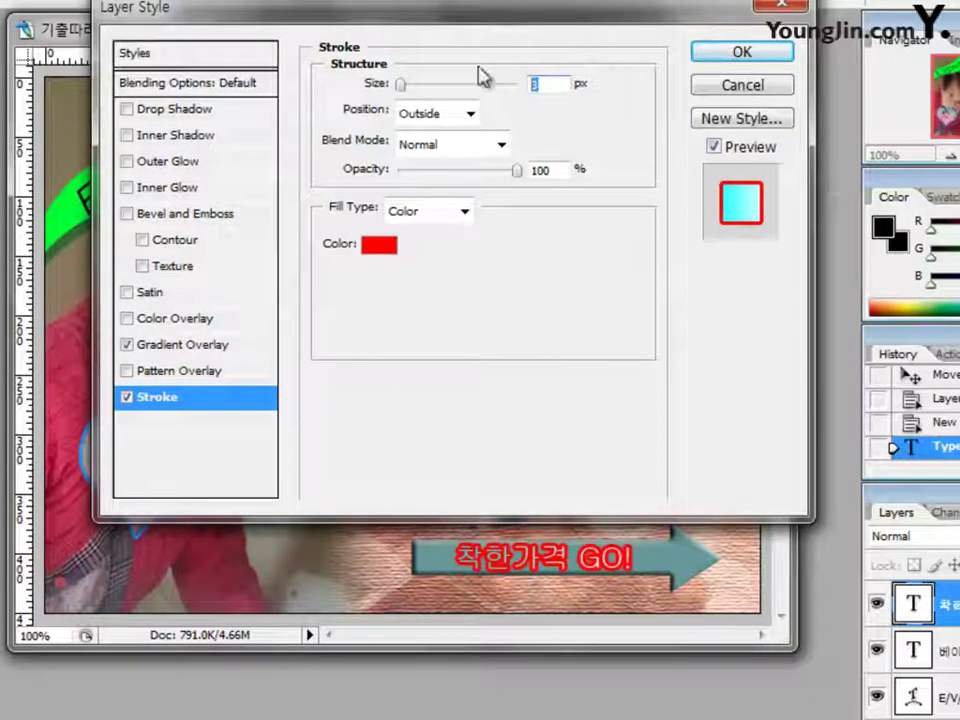
type("2")
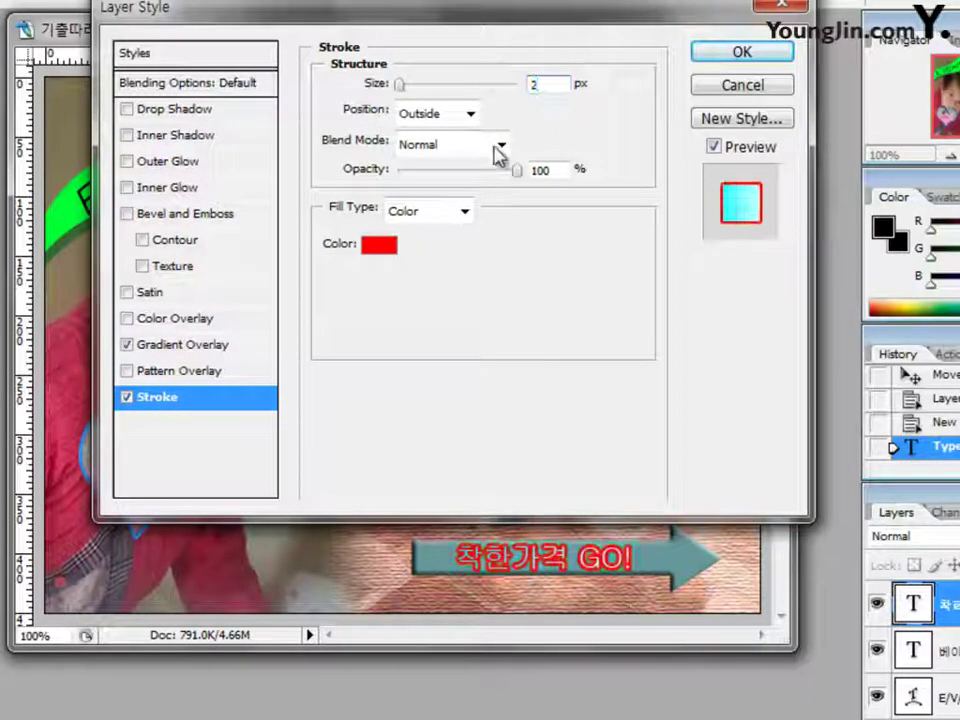
left_click(379, 244)
left_click_drag(592, 452, 392, 387)
type("003300")
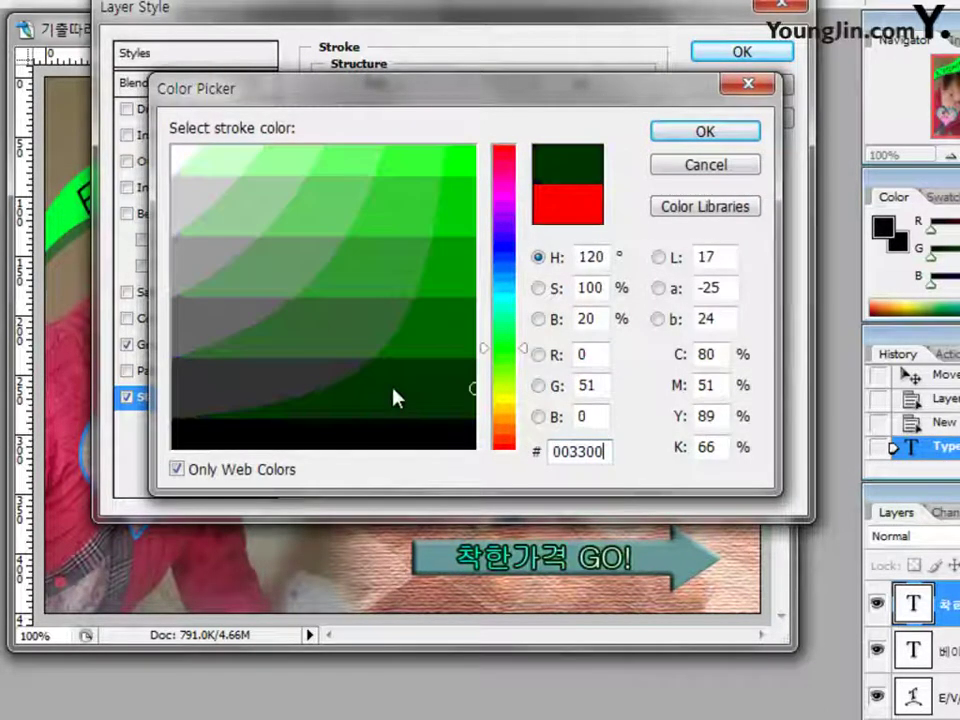
left_click(722, 133)
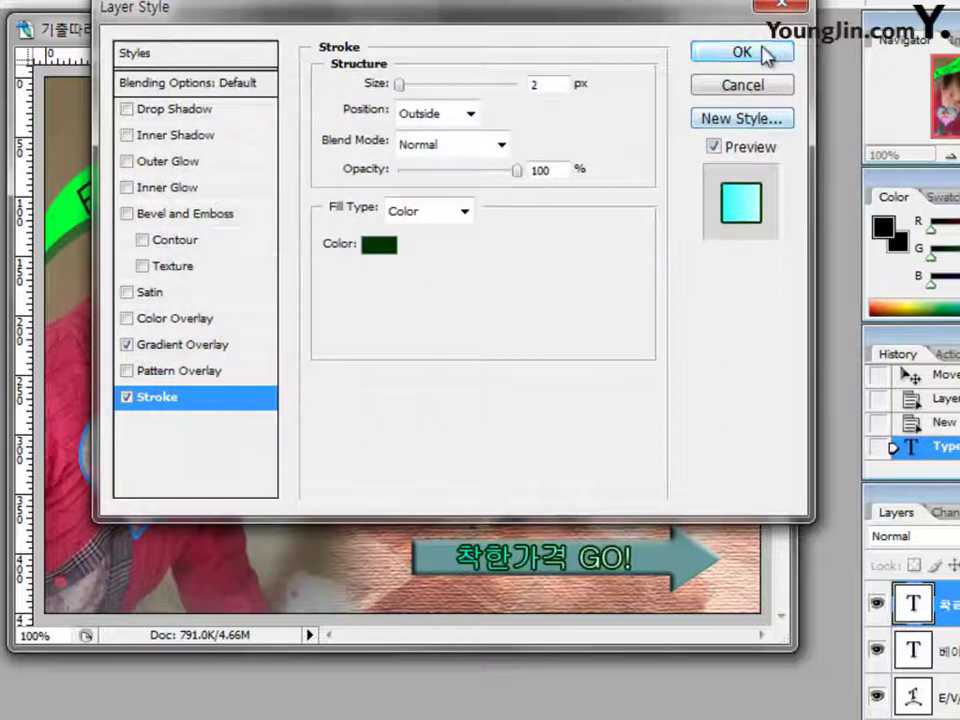
left_click(762, 53)
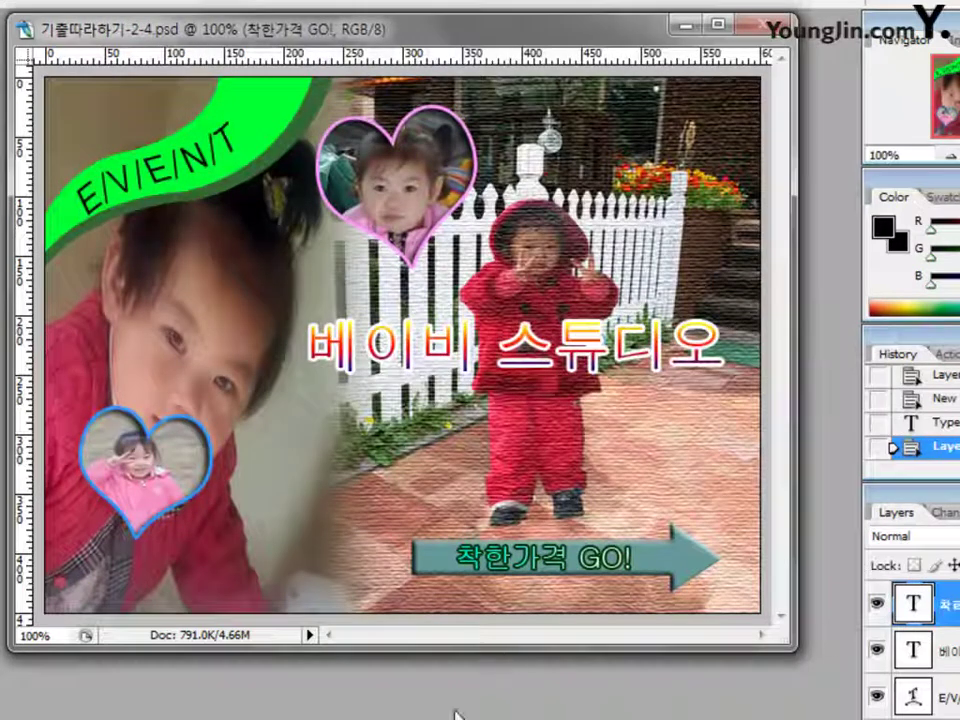